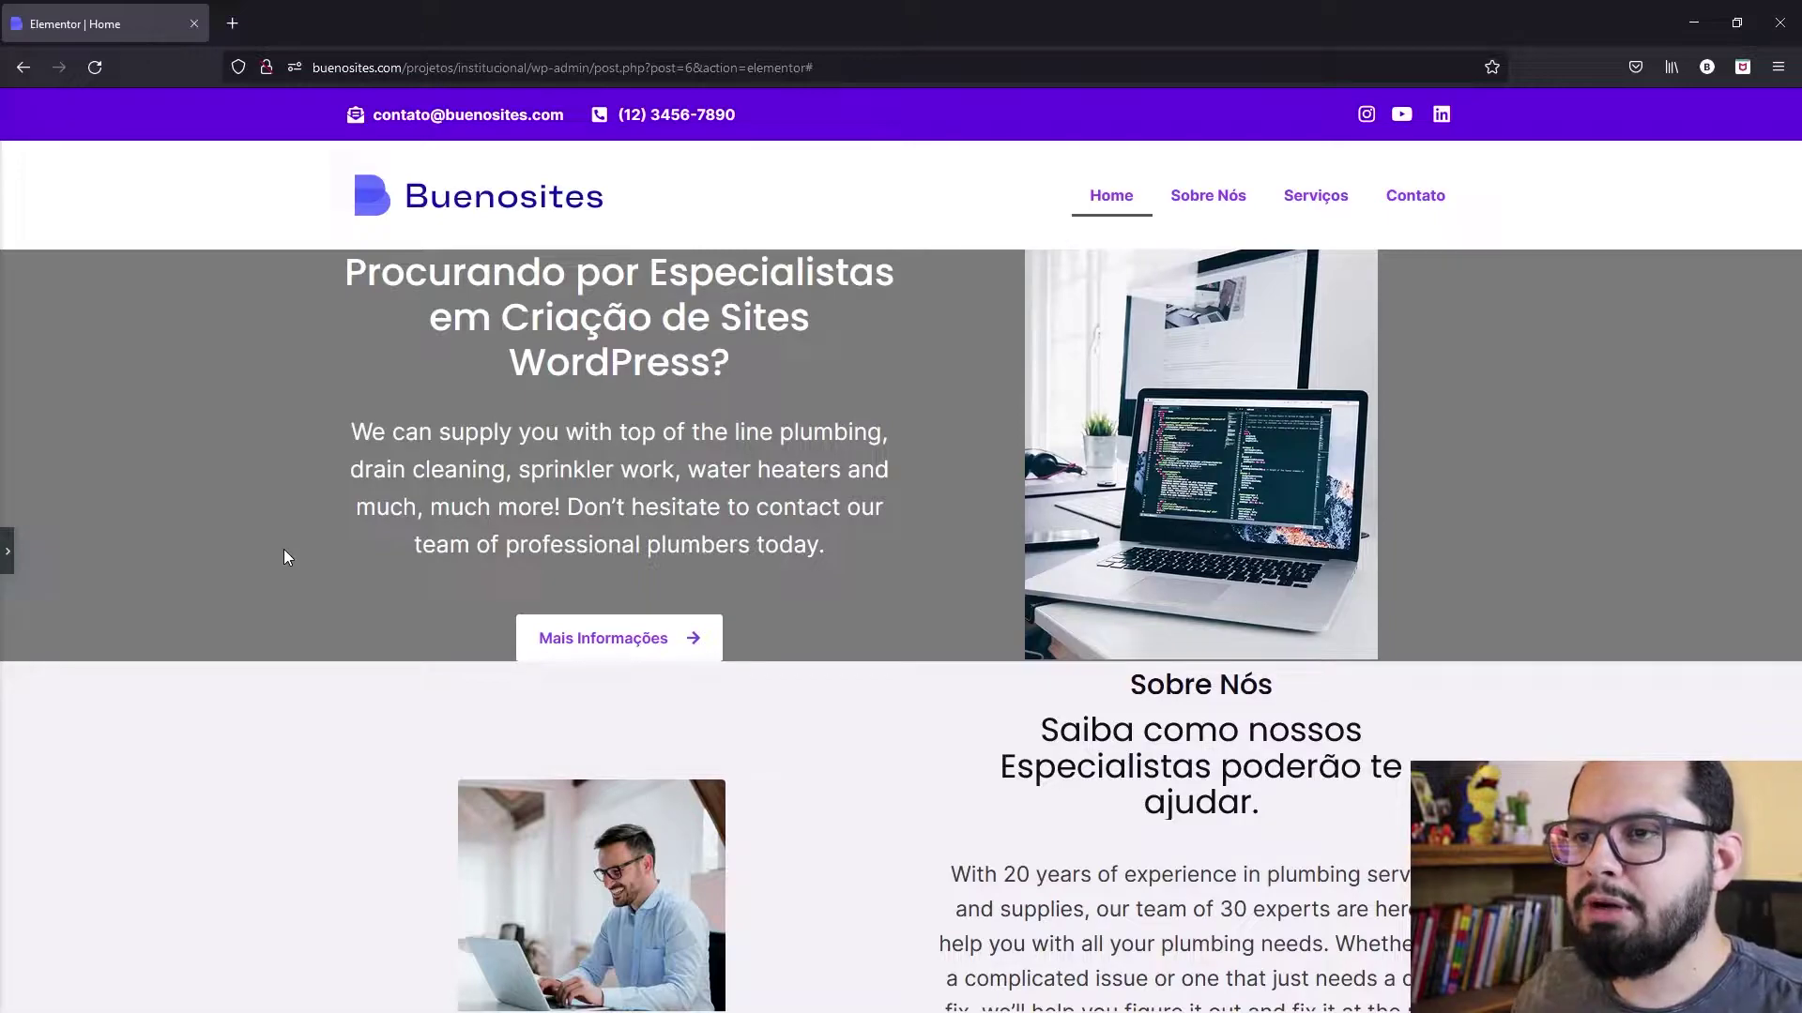
Step: Review the Home page from the hero section to the footer, examining section spacing and the alignment of hero text and image
scroll(849, 461, down, 3)
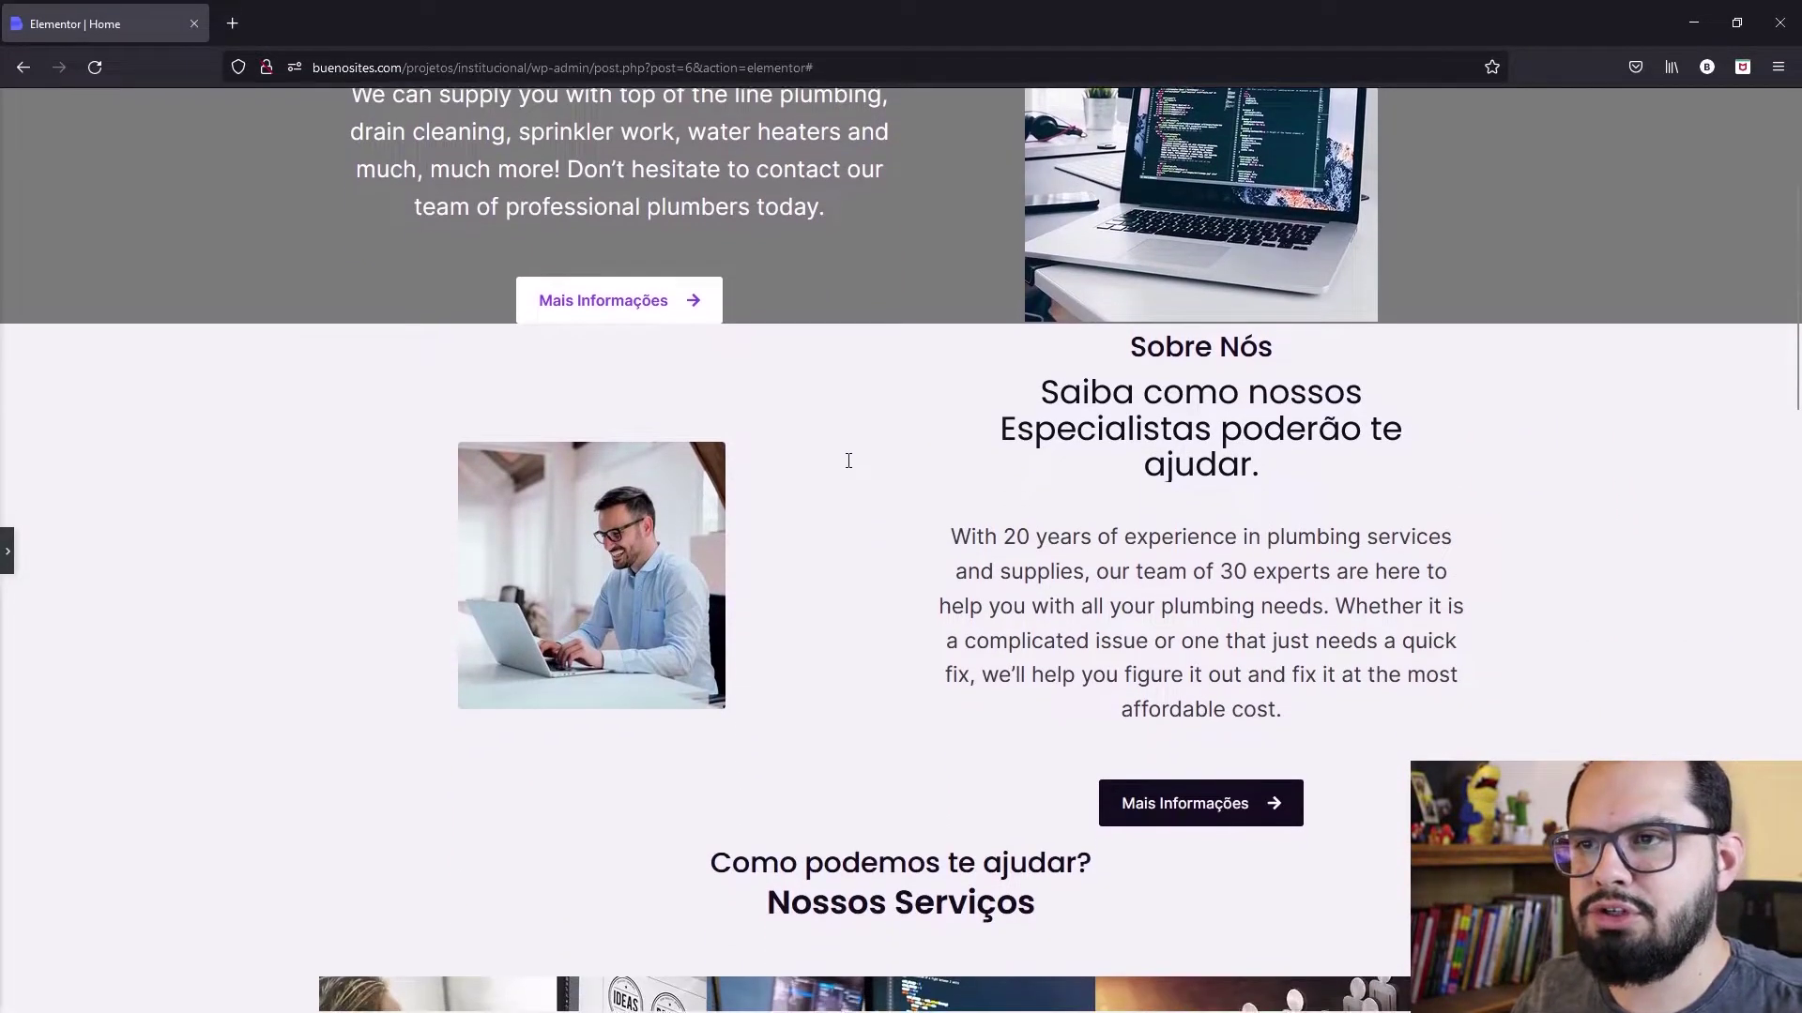
scroll(849, 461, up, 5)
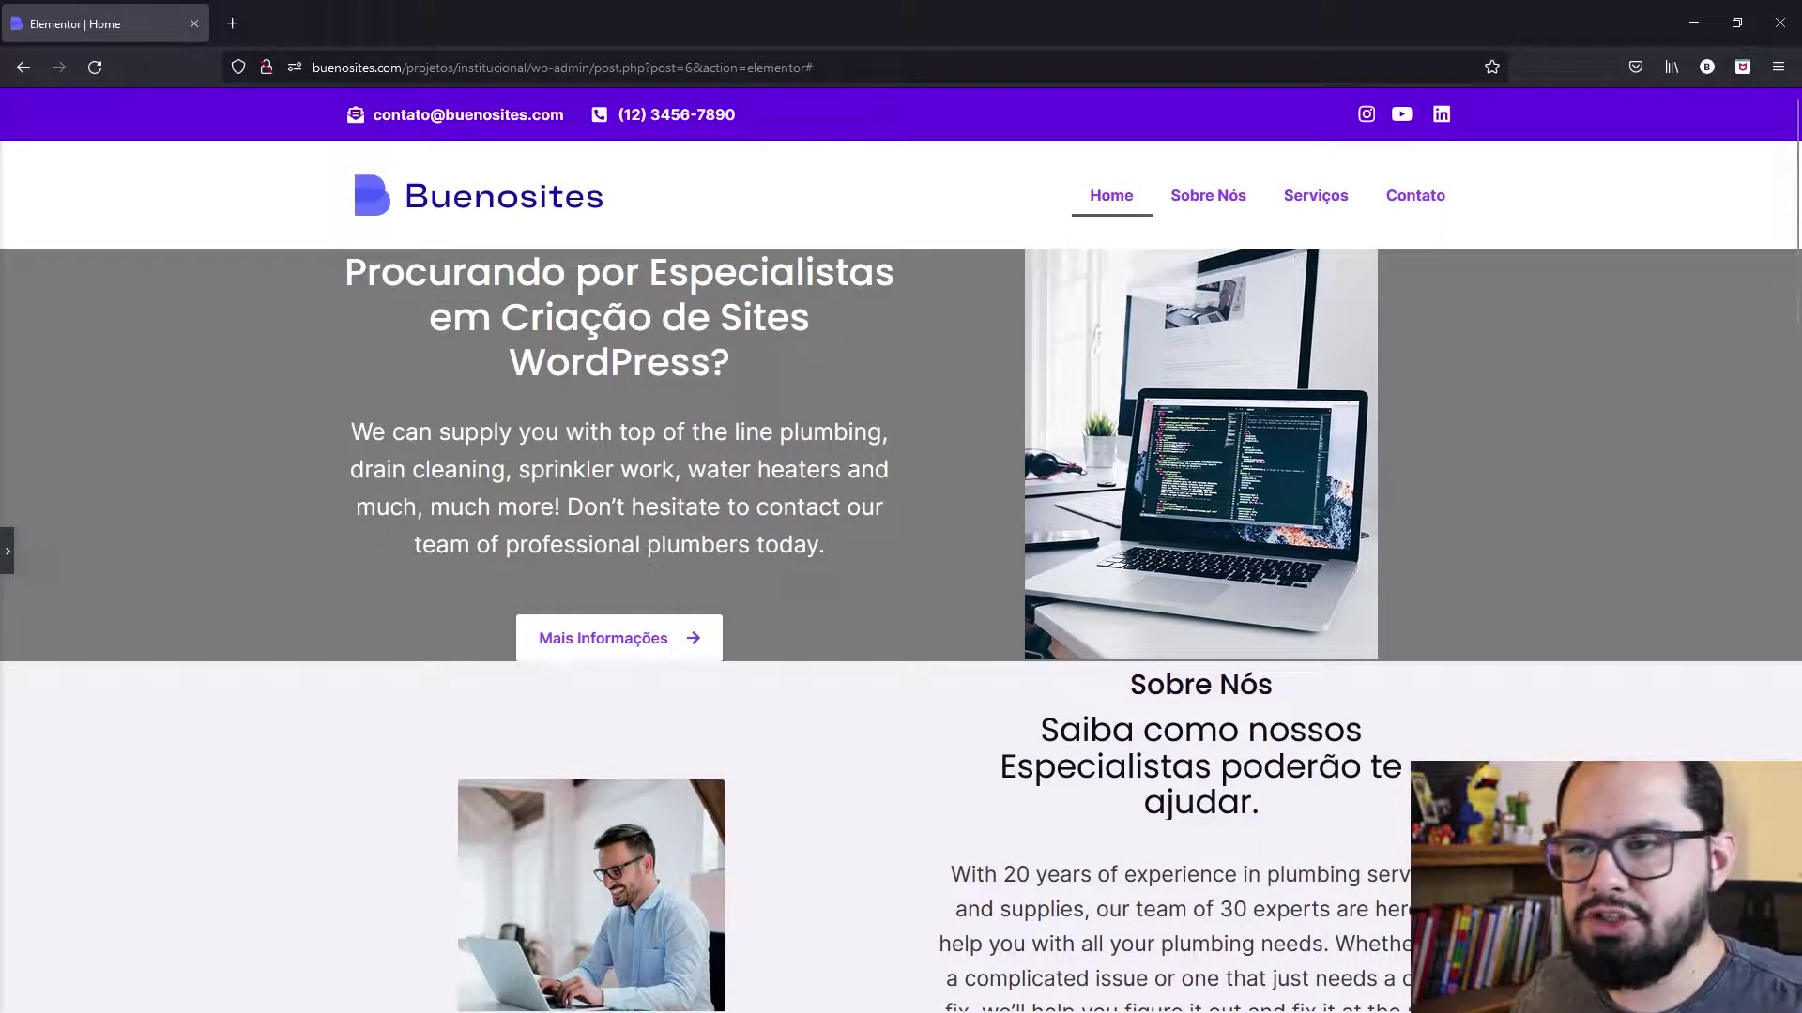
scroll(842, 468, down, 3)
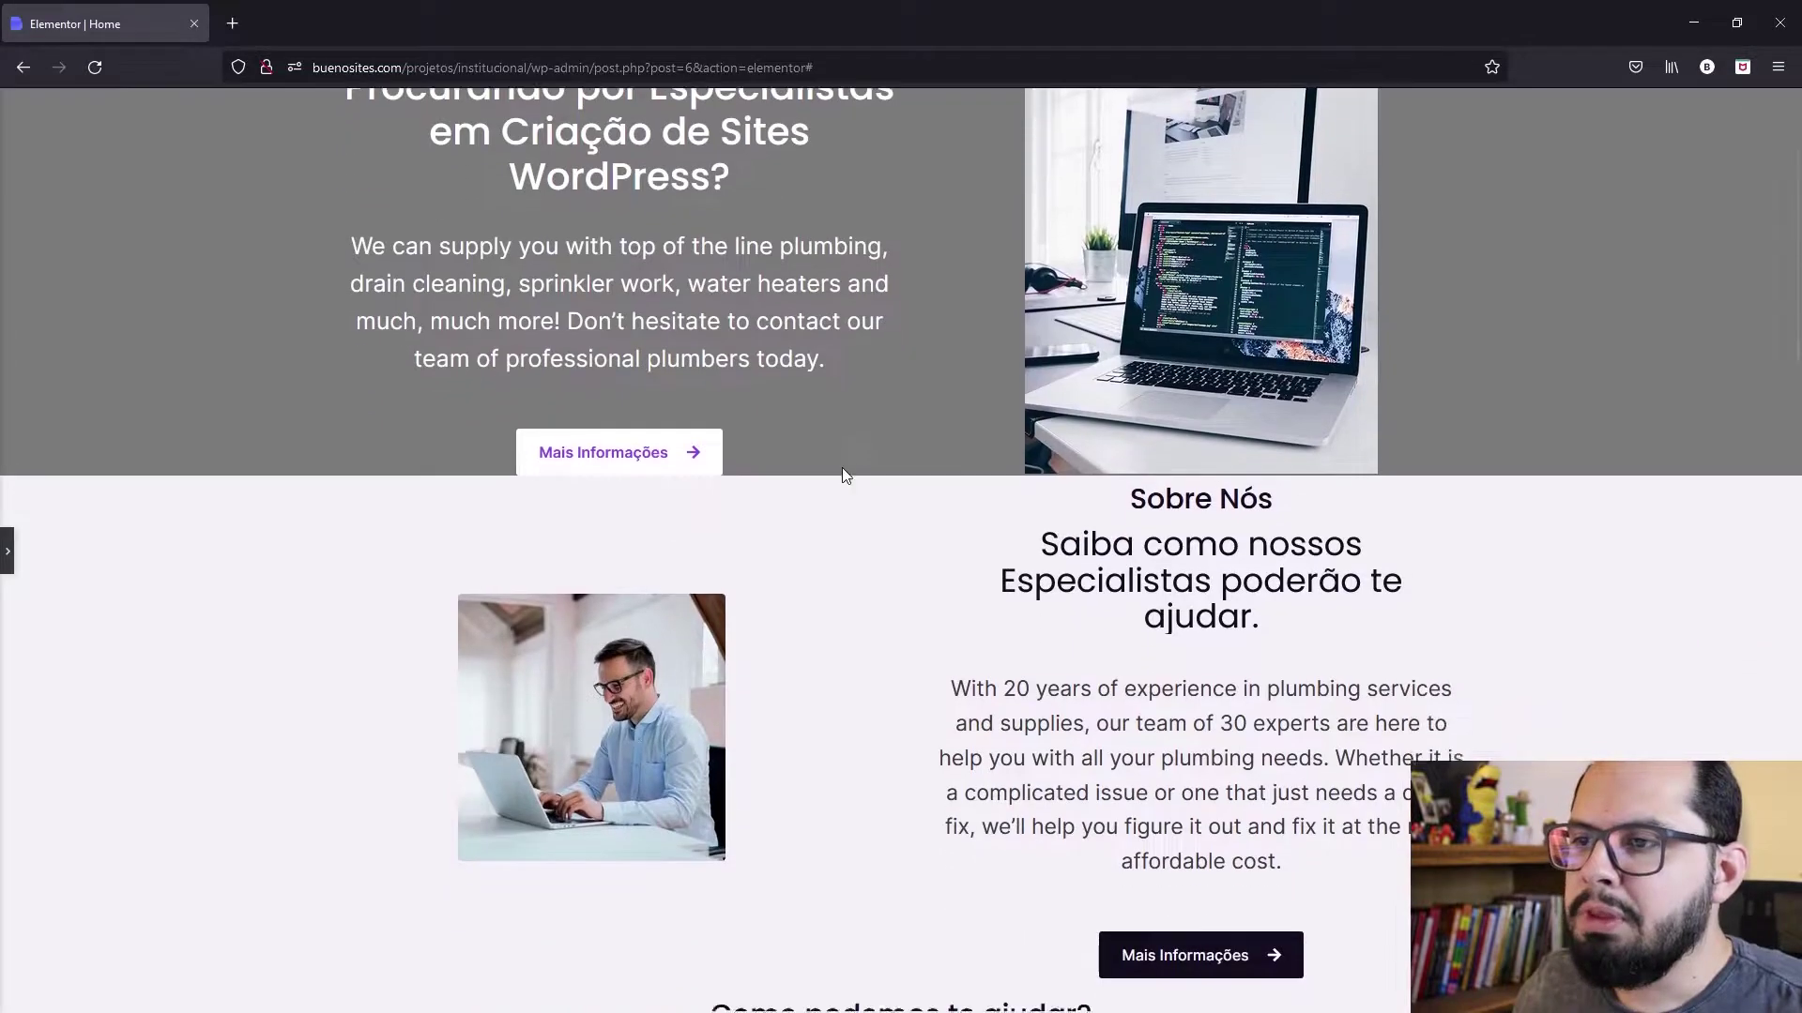
scroll(841, 467, up, 2)
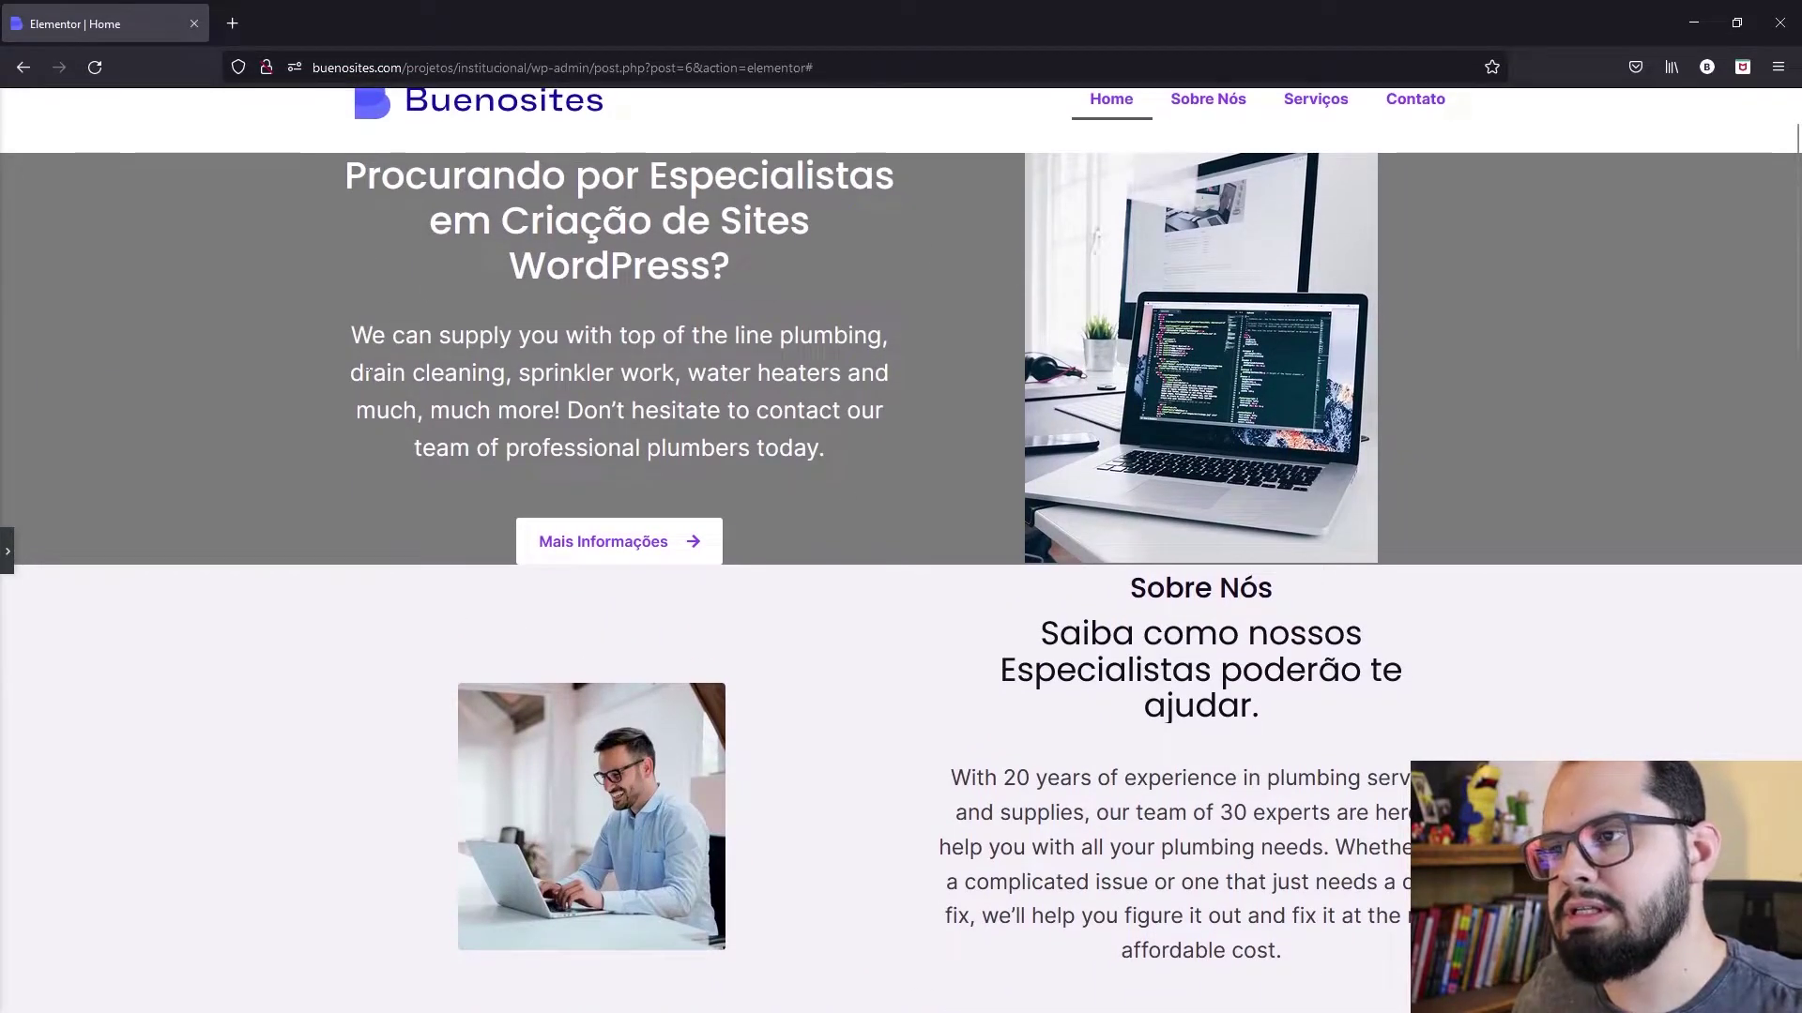
scroll(1284, 366, up, 1)
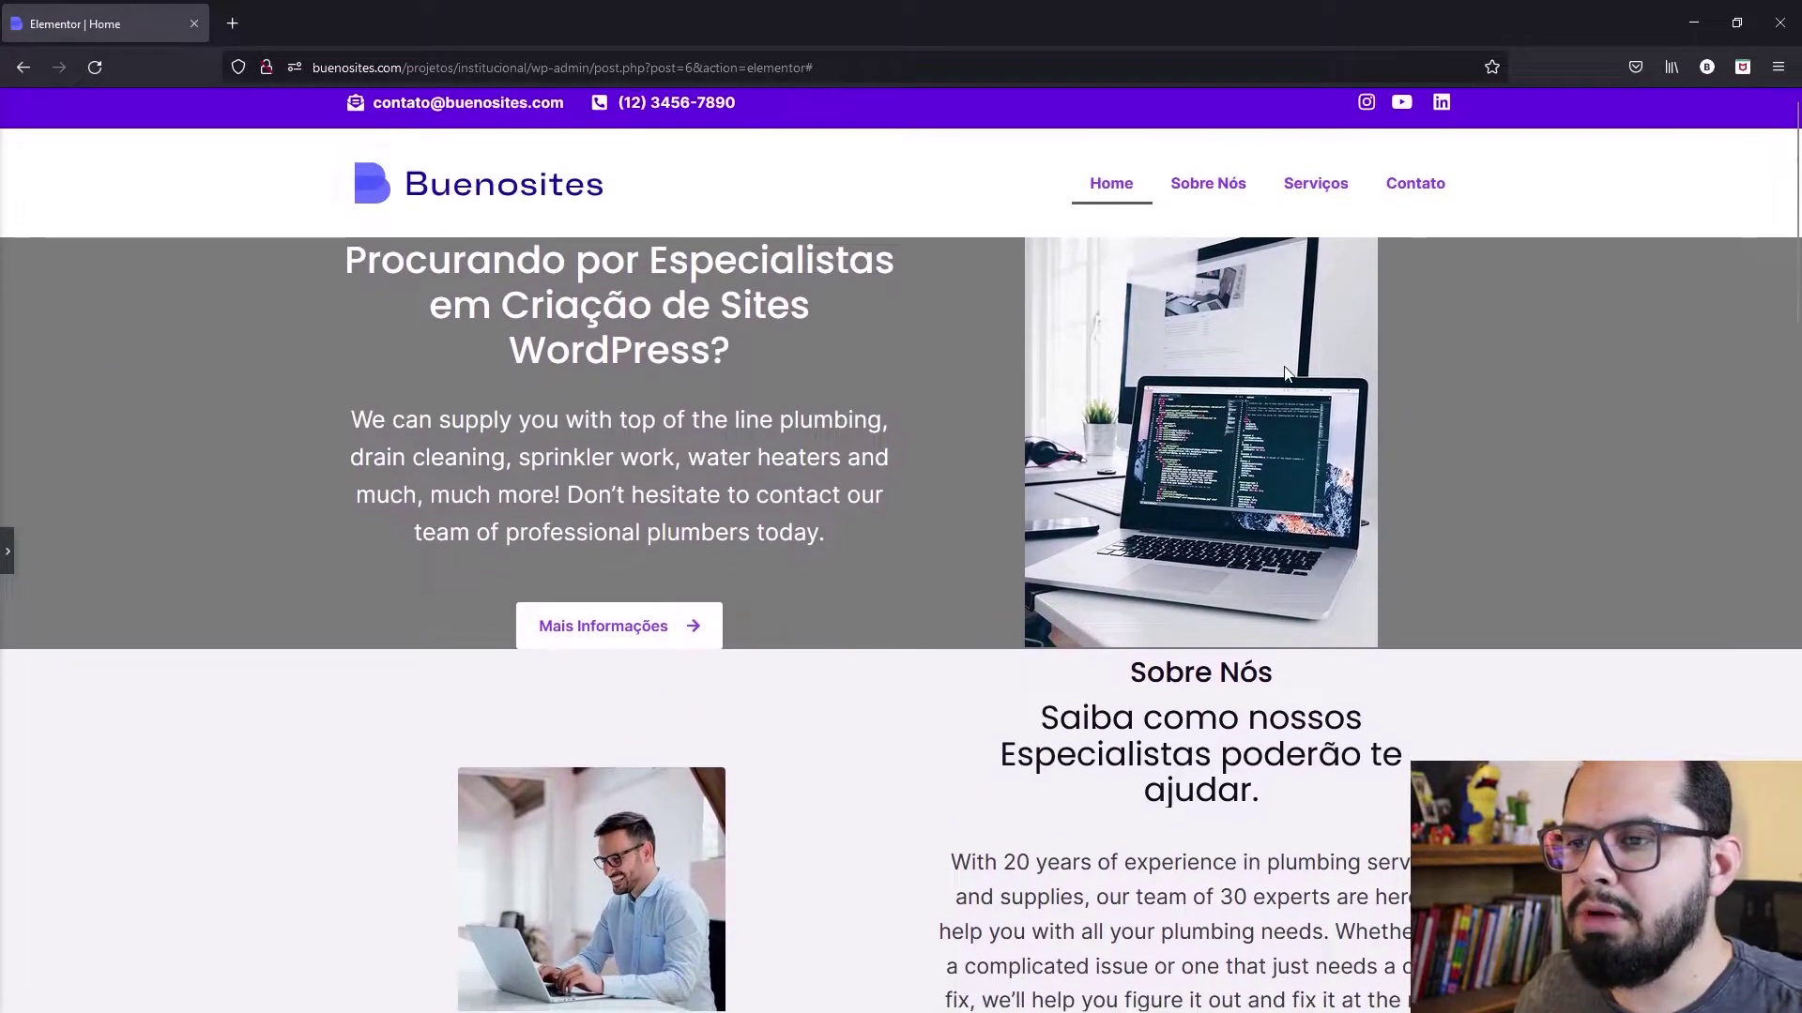
scroll(1287, 366, down, 3)
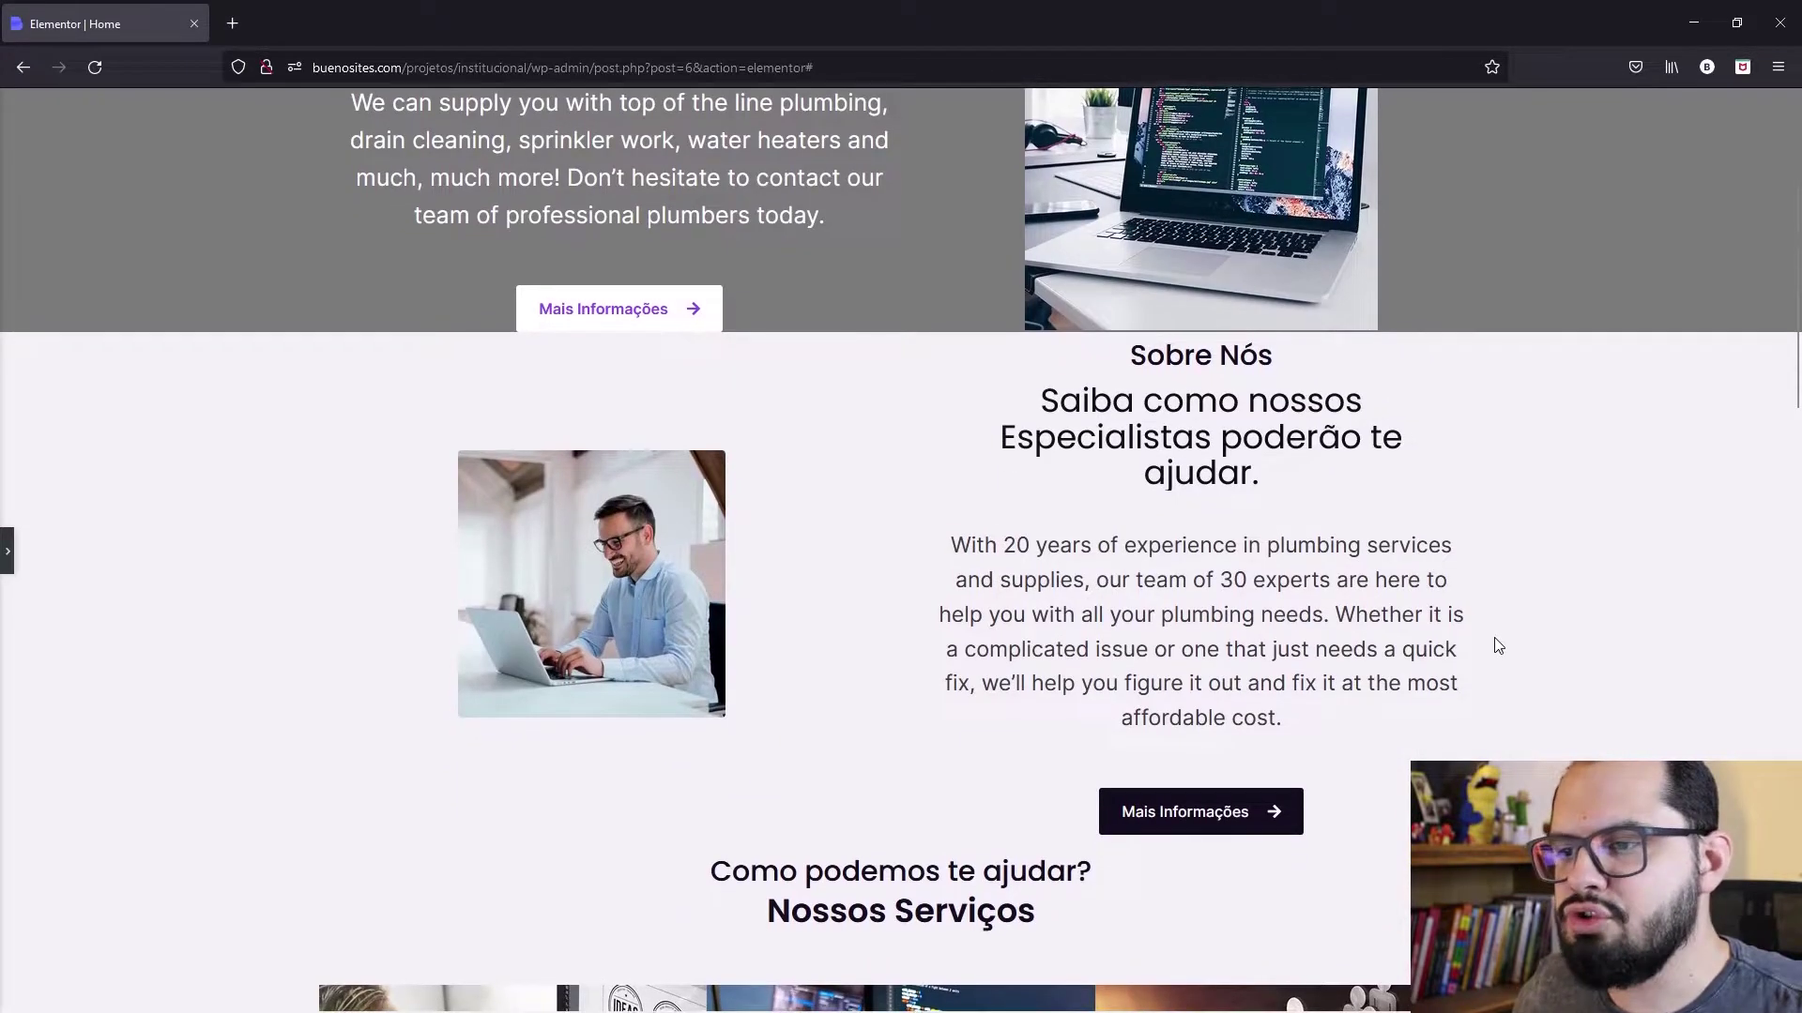
scroll(1495, 644, down, 6)
scroll(943, 349, down, 4)
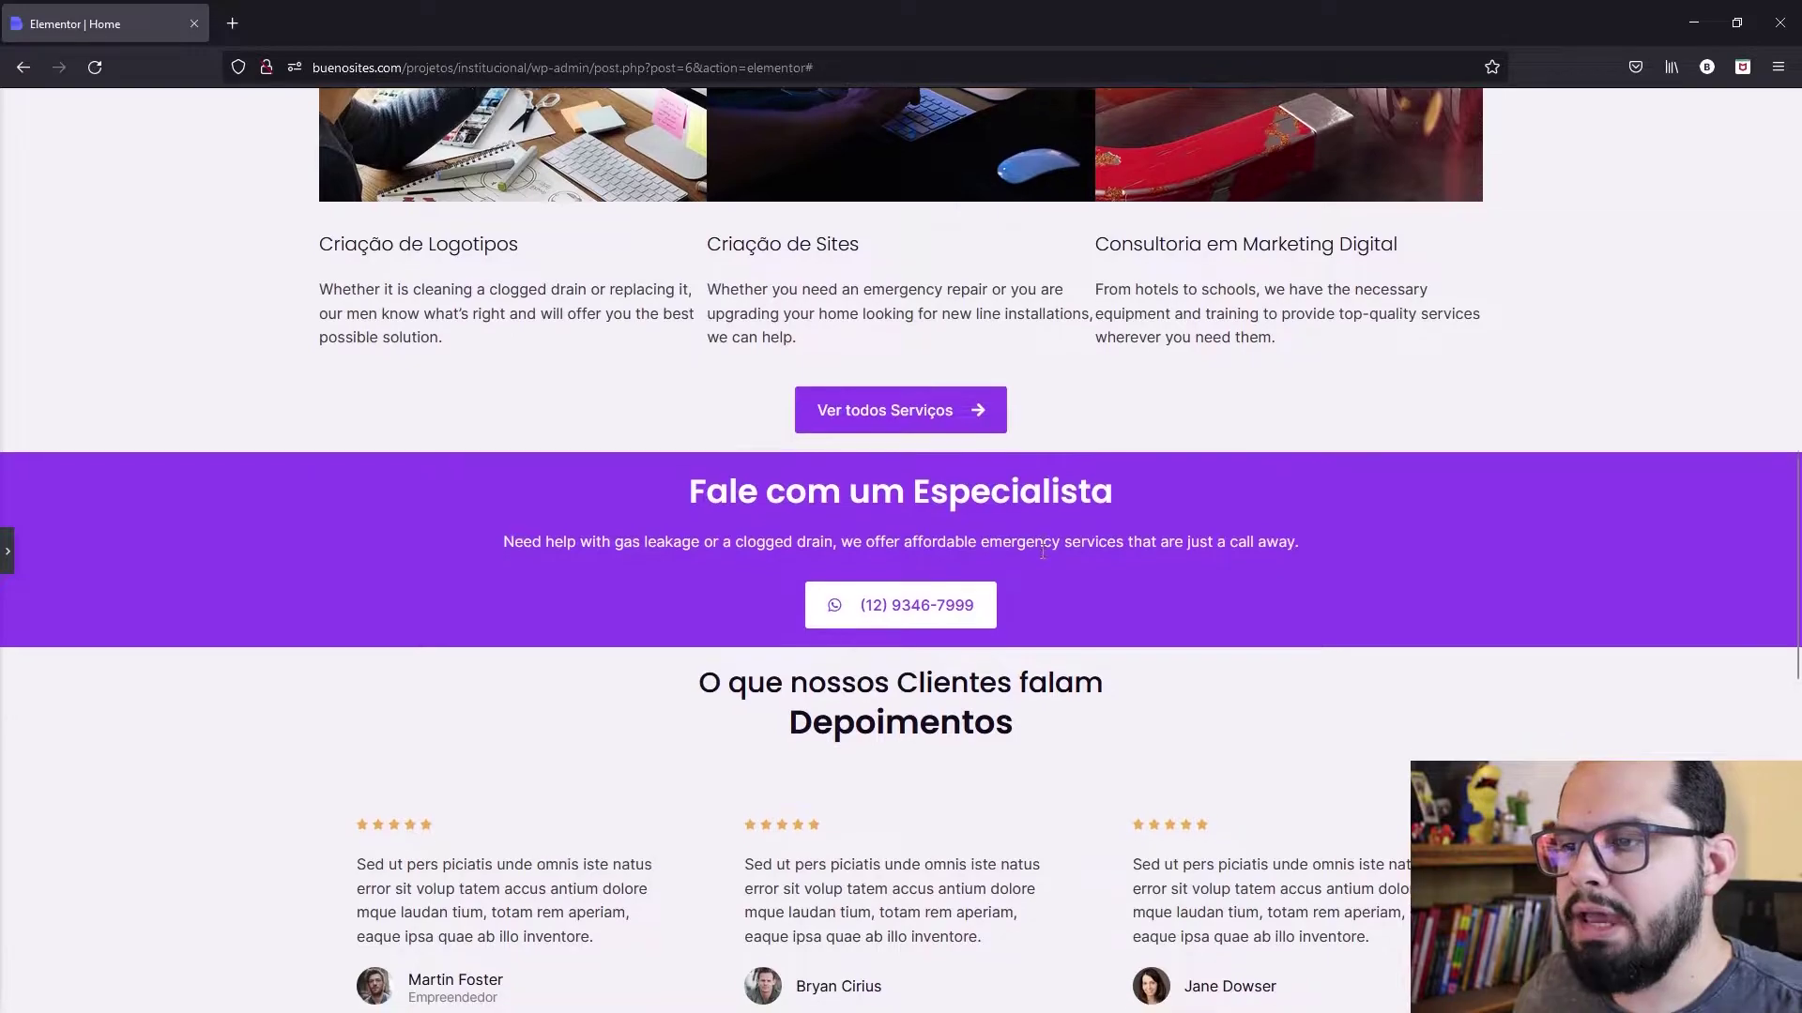
scroll(1036, 561, down, 2)
scroll(958, 621, down, 8)
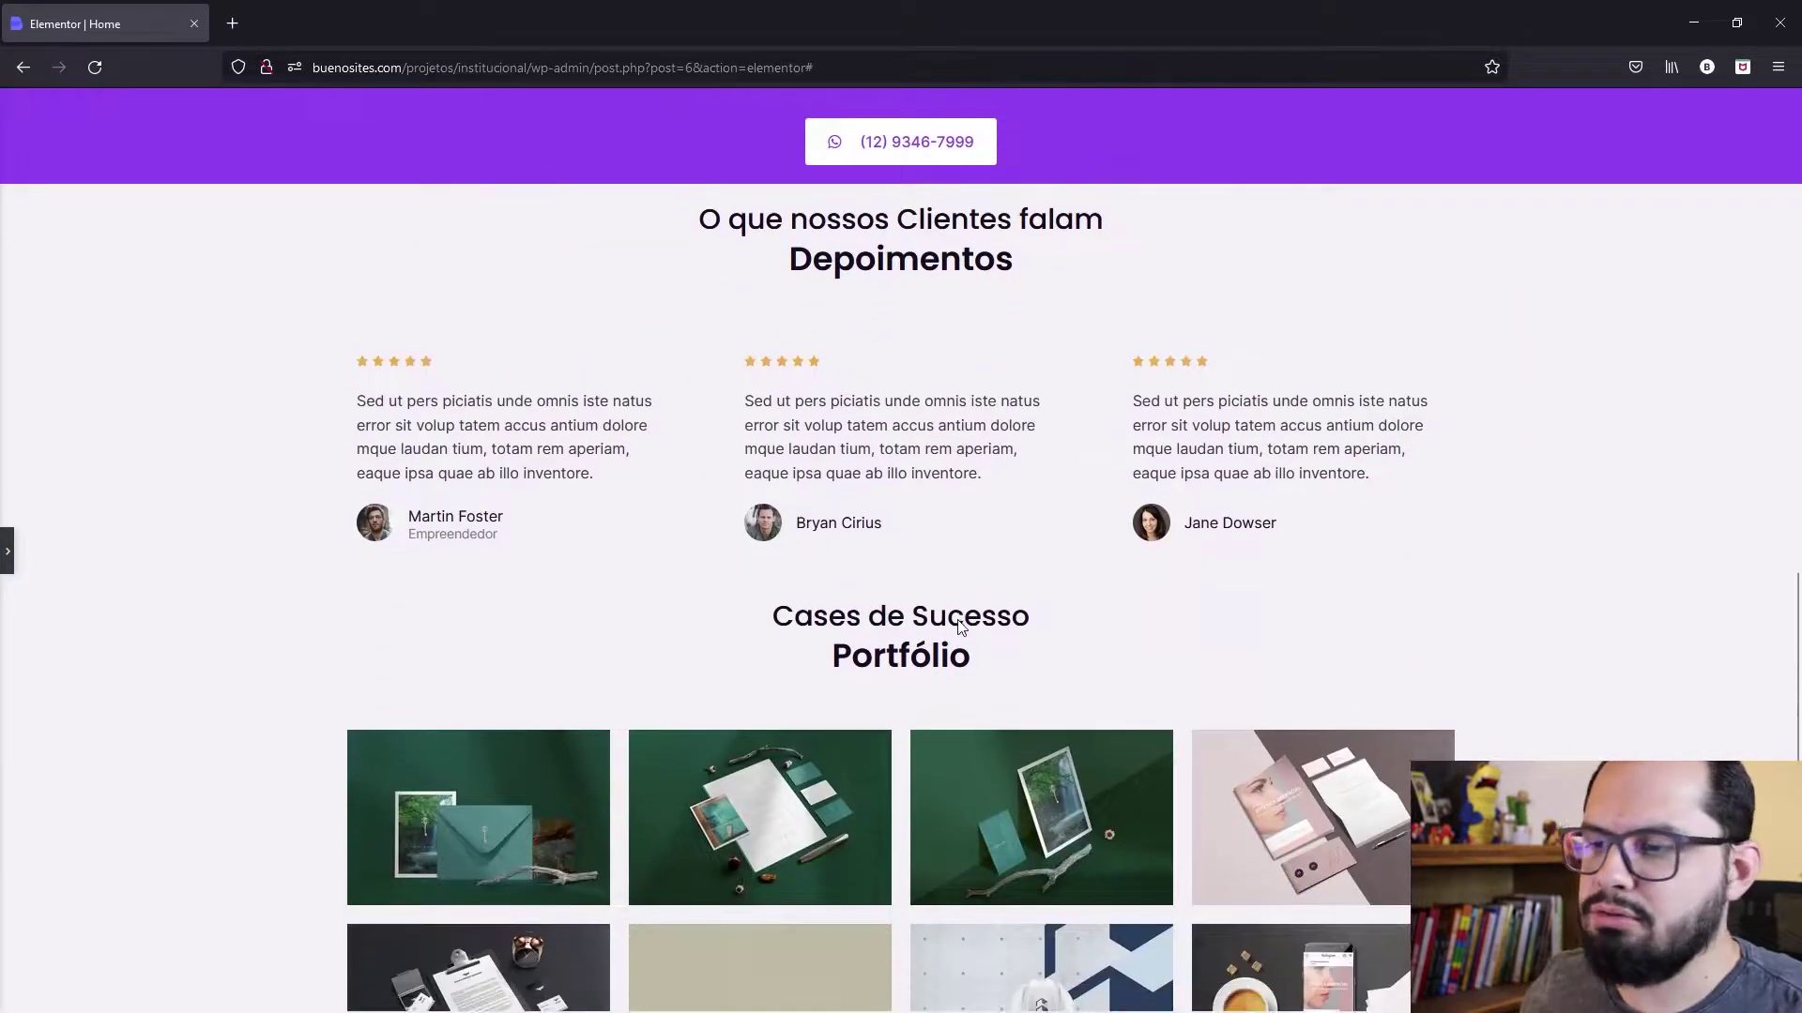
scroll(962, 627, down, 4)
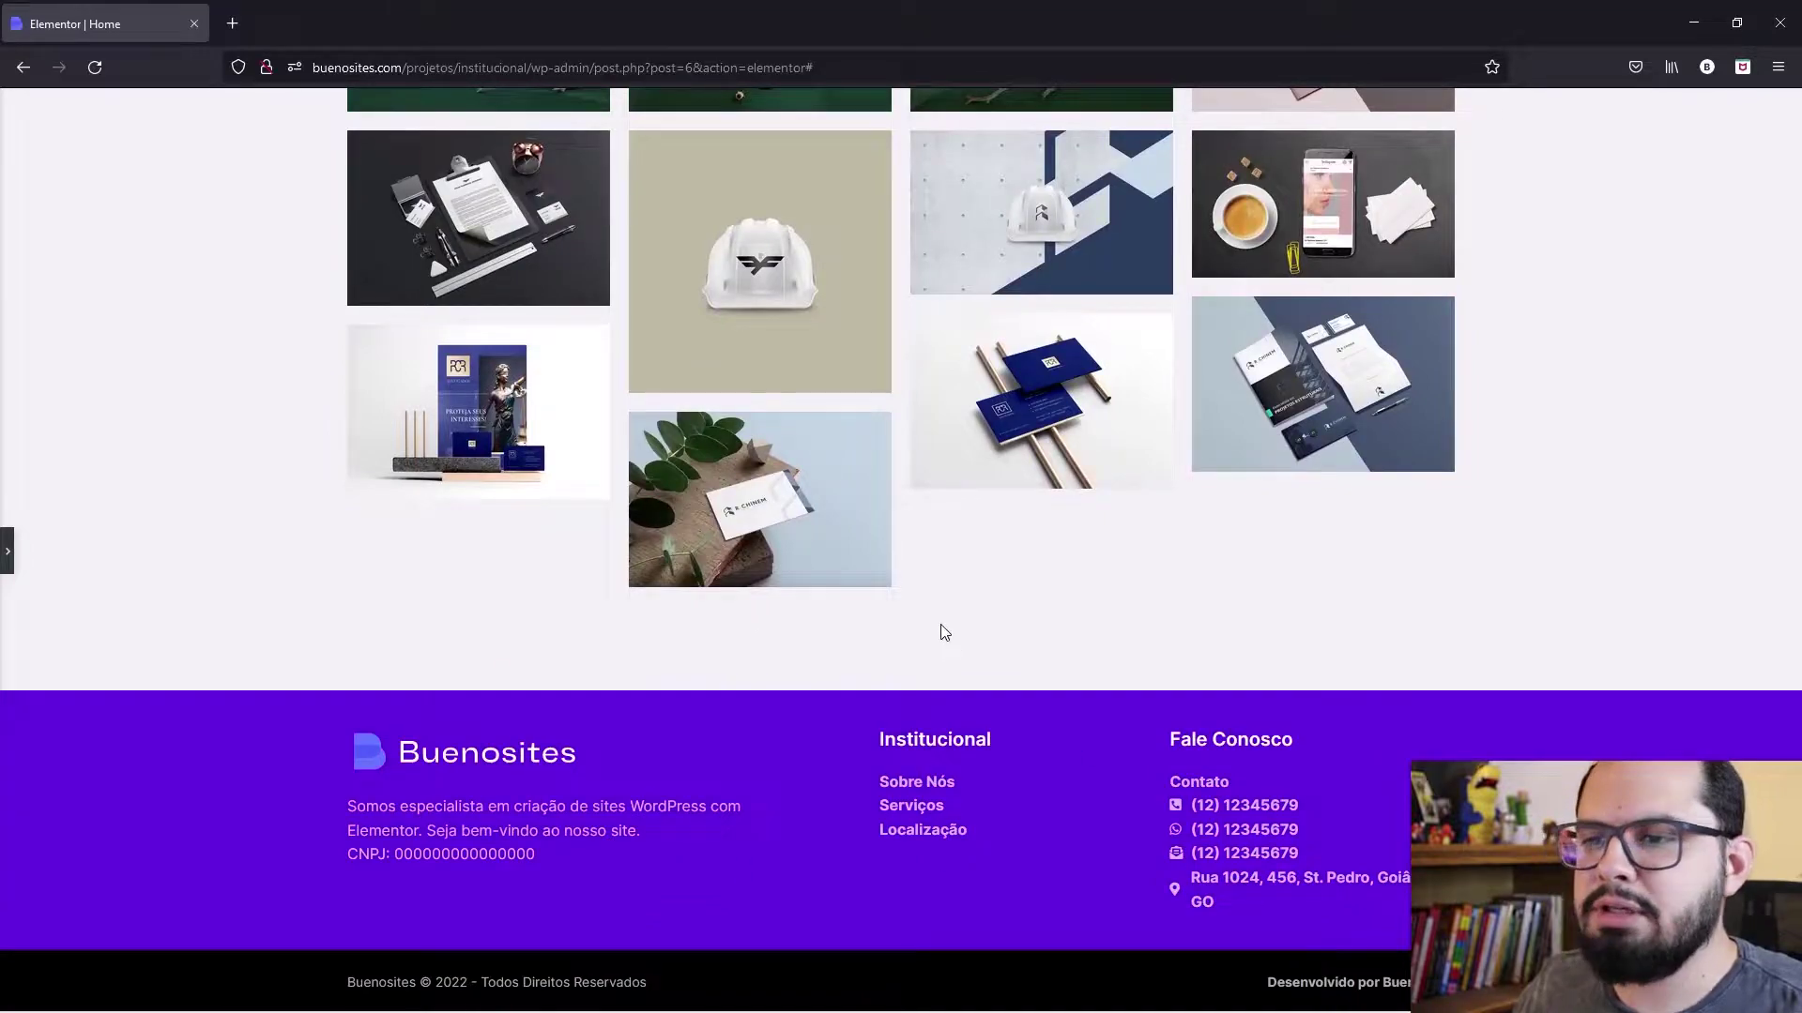
scroll(944, 632, up, 16)
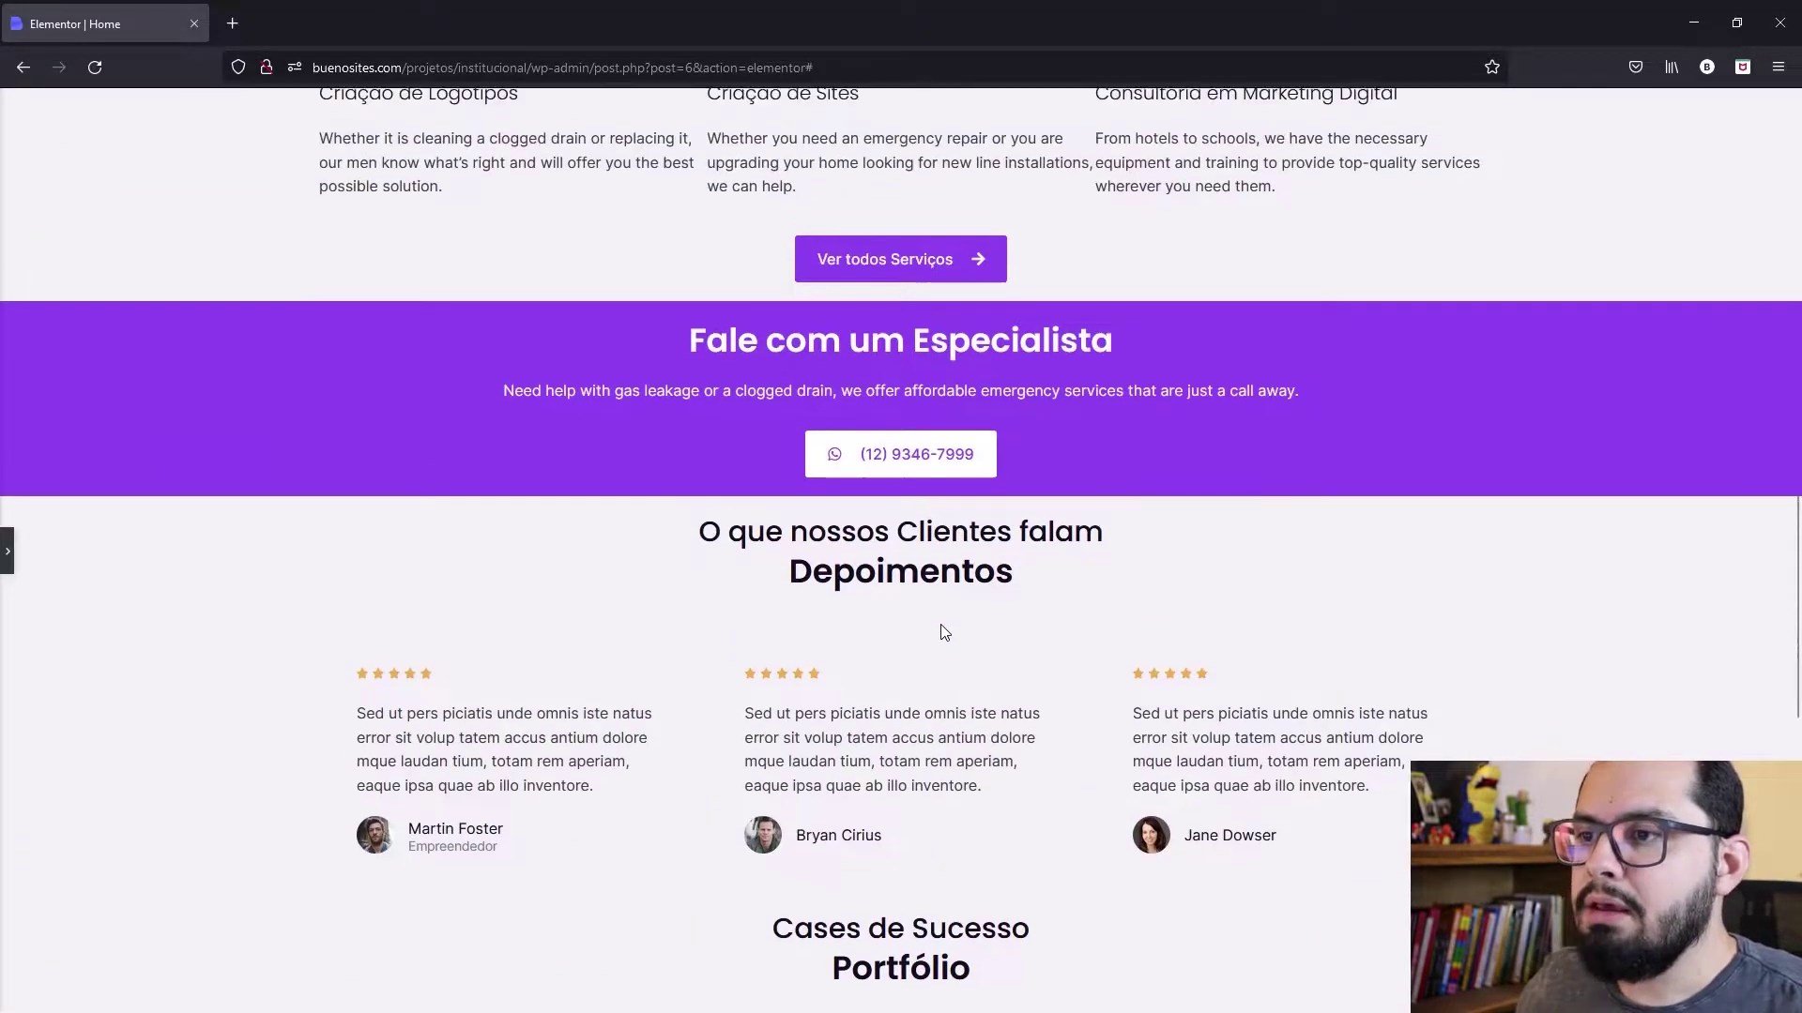
scroll(944, 631, up, 12)
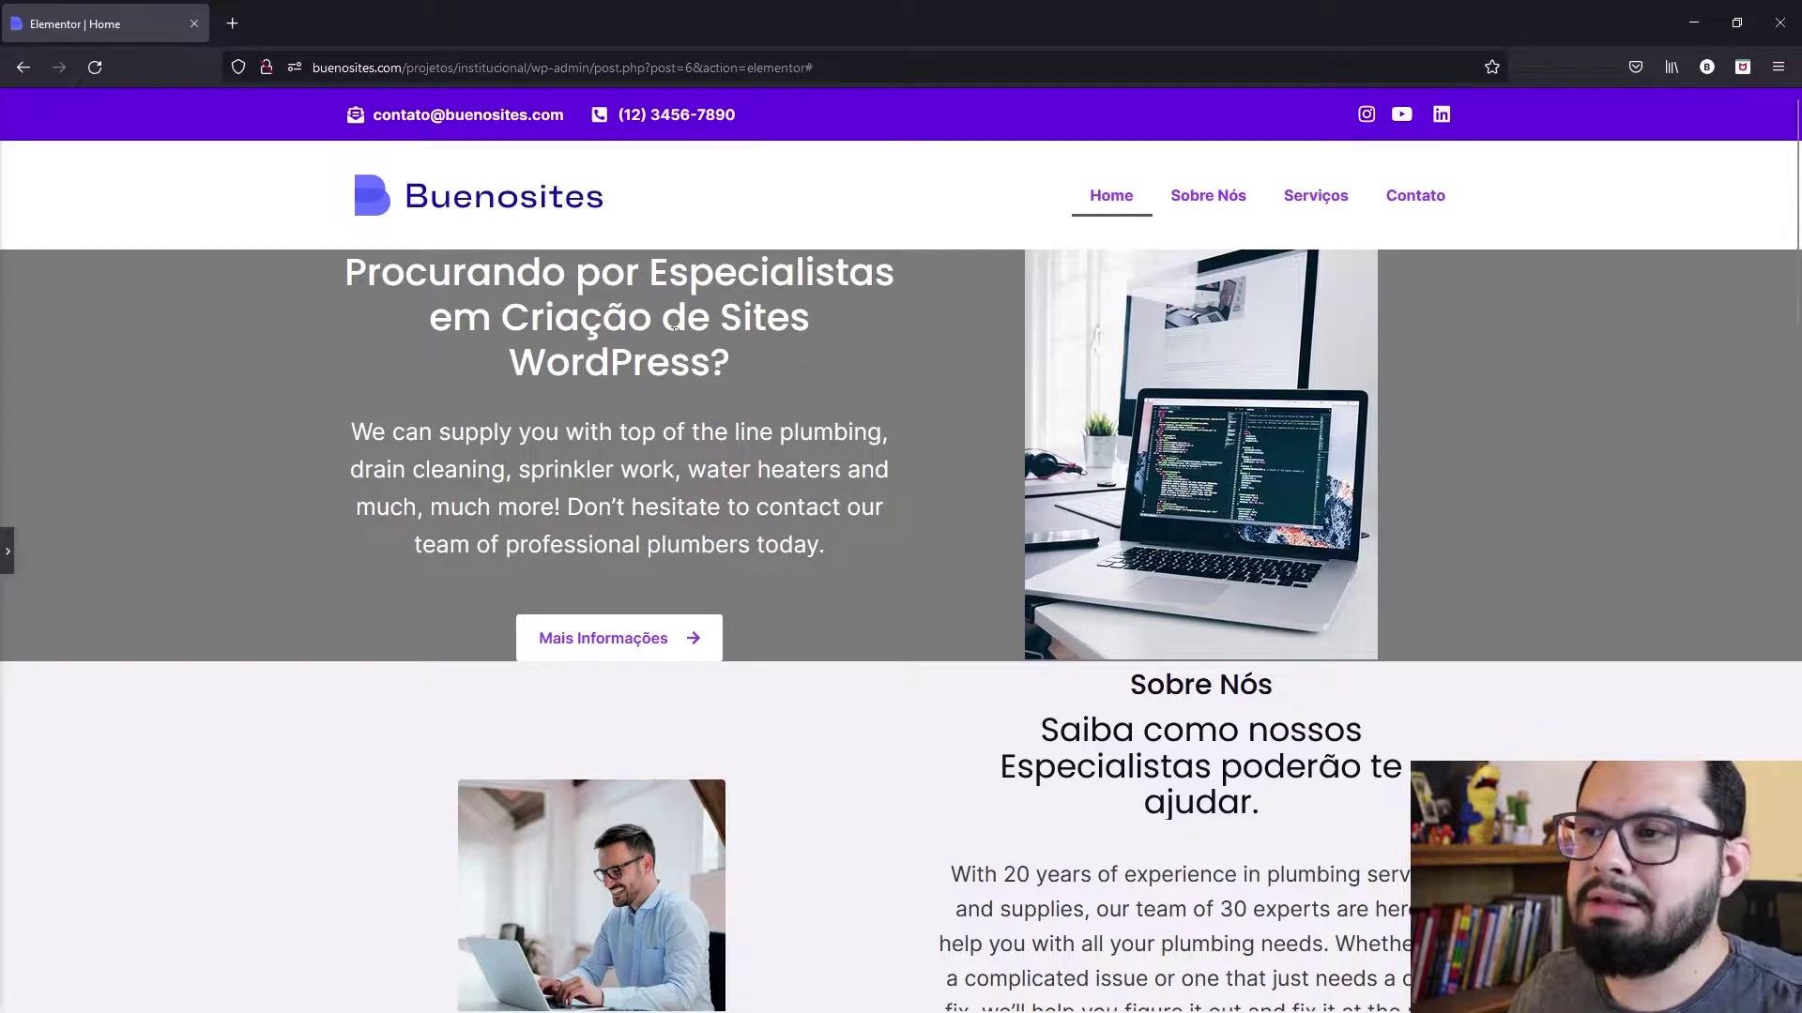
drag(732, 381, 368, 274)
drag(355, 430, 816, 565)
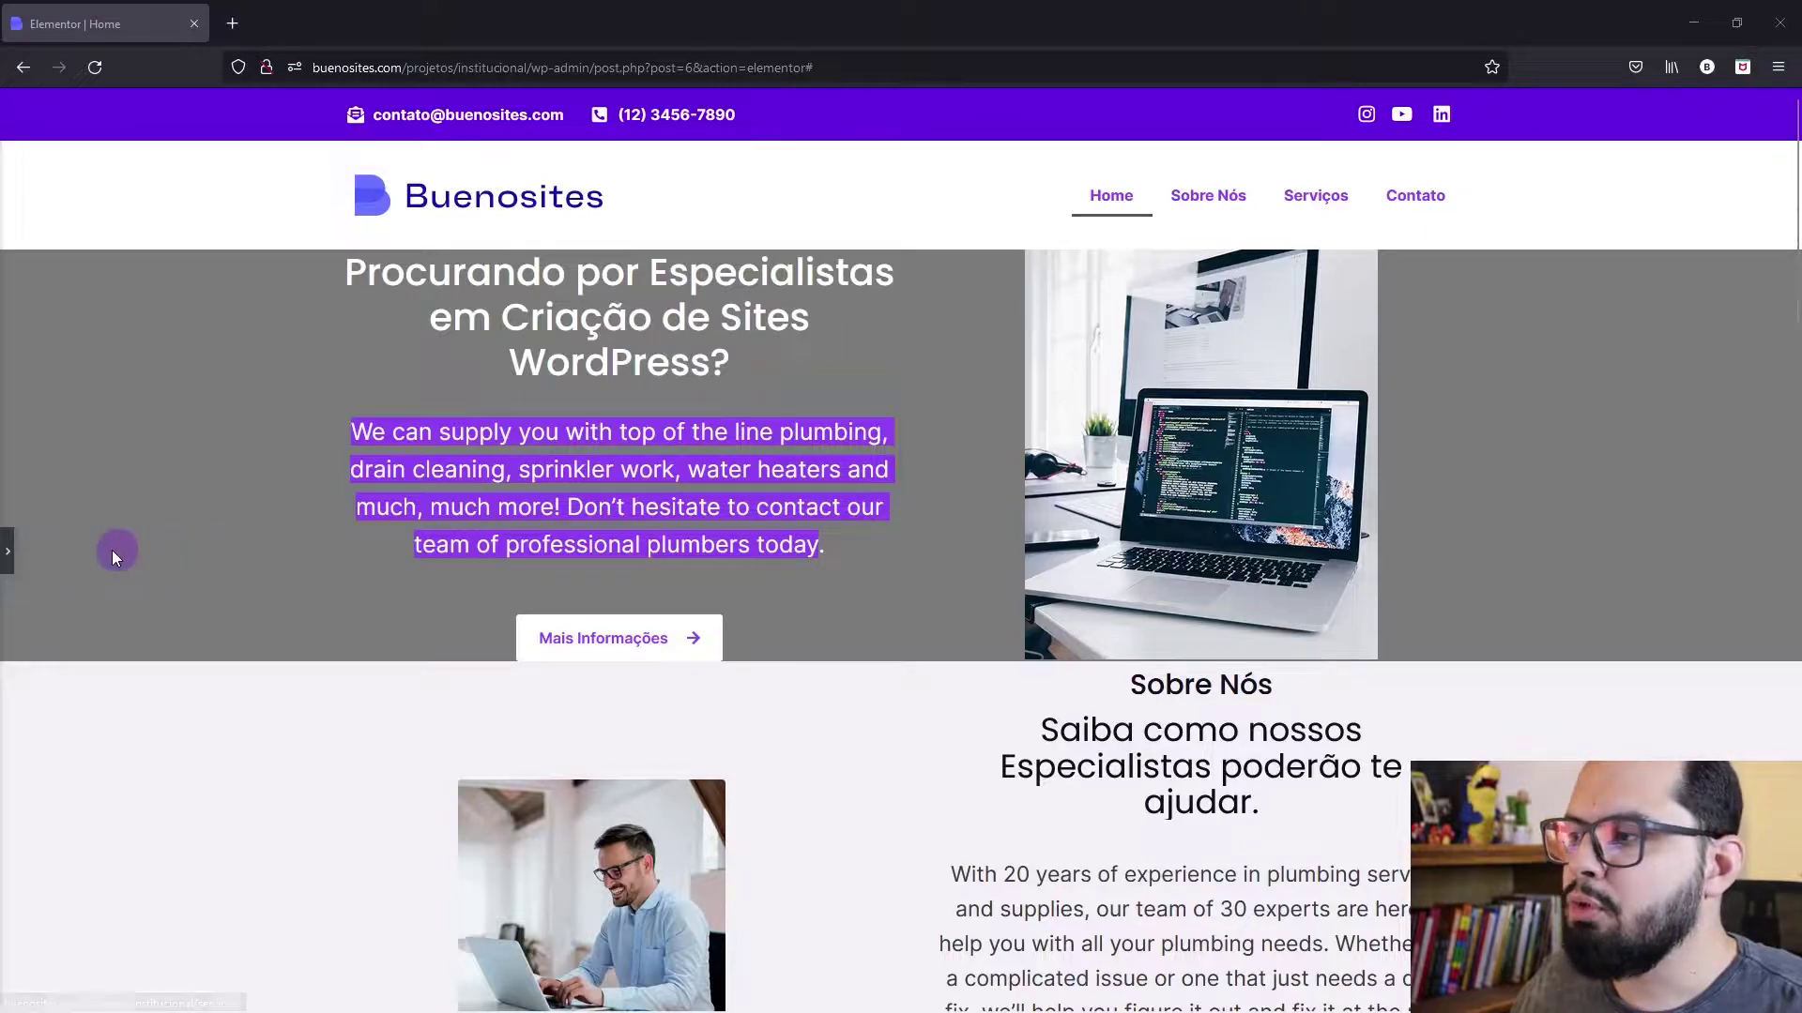
Step: Set the hero section's text column padding to 80 px superior and 80 px inferior, and preview the page without the editing panel
click(7, 551)
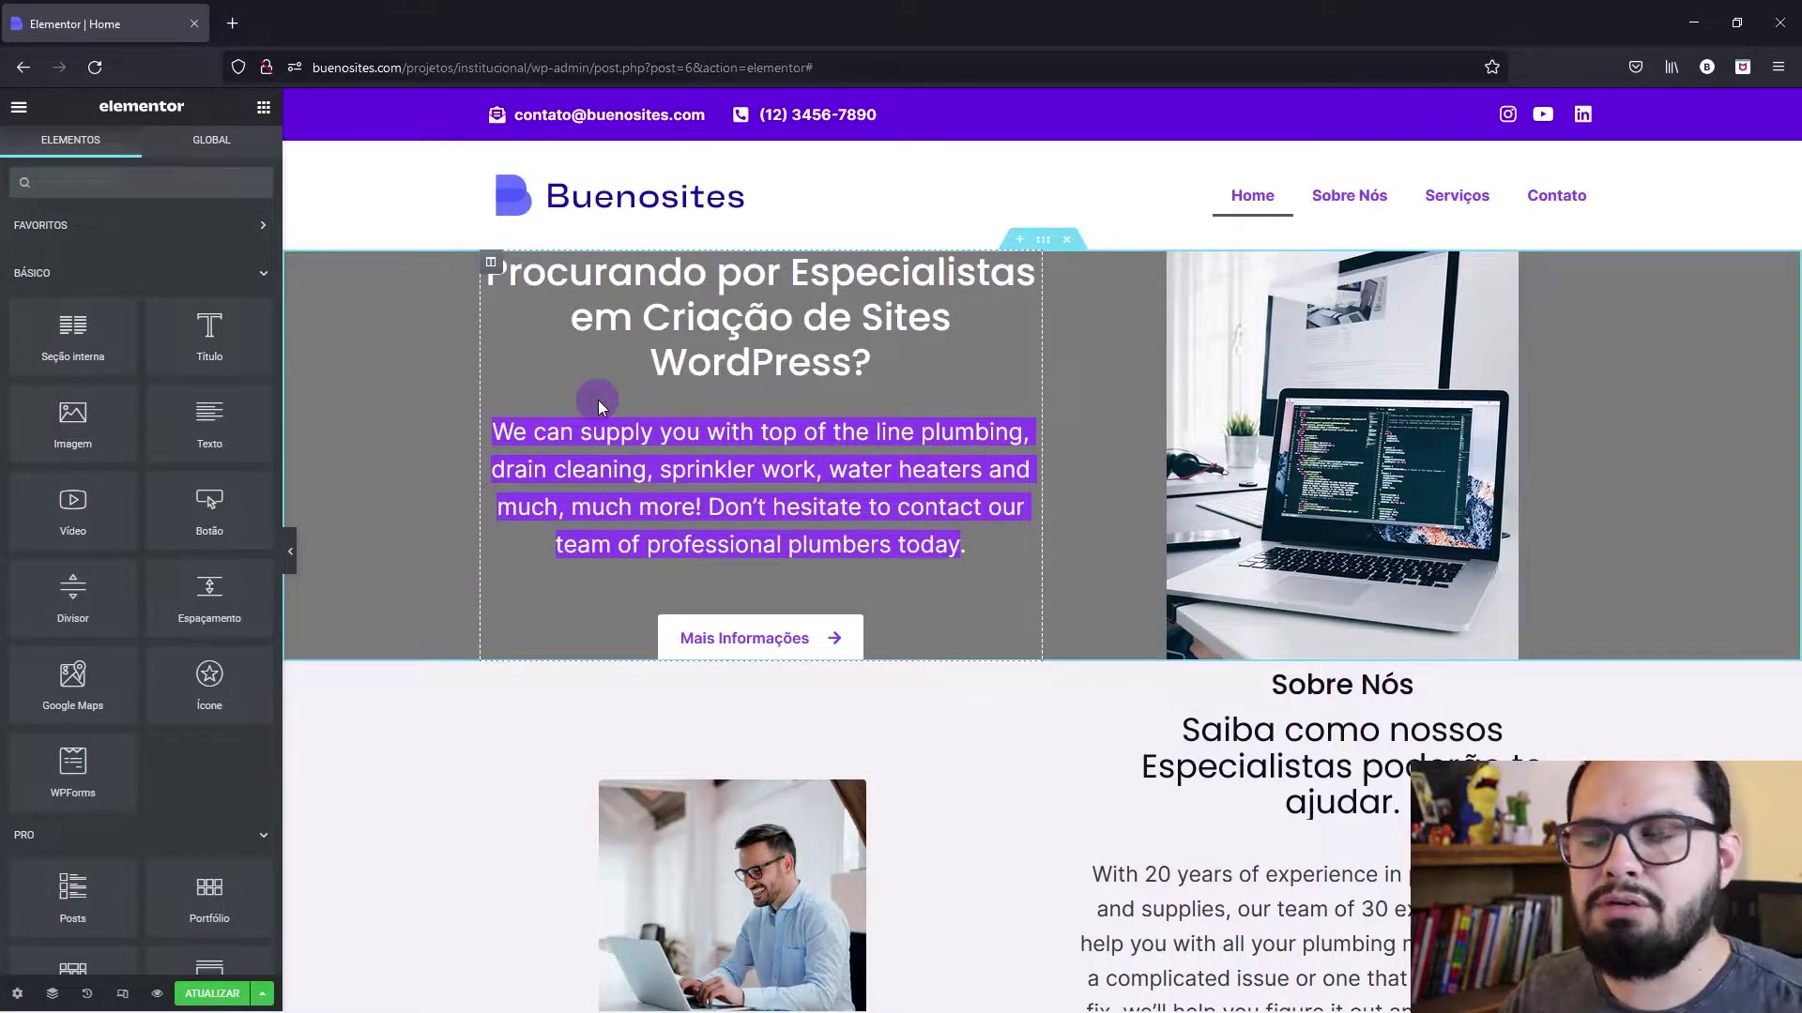
right_click(503, 278)
click(535, 282)
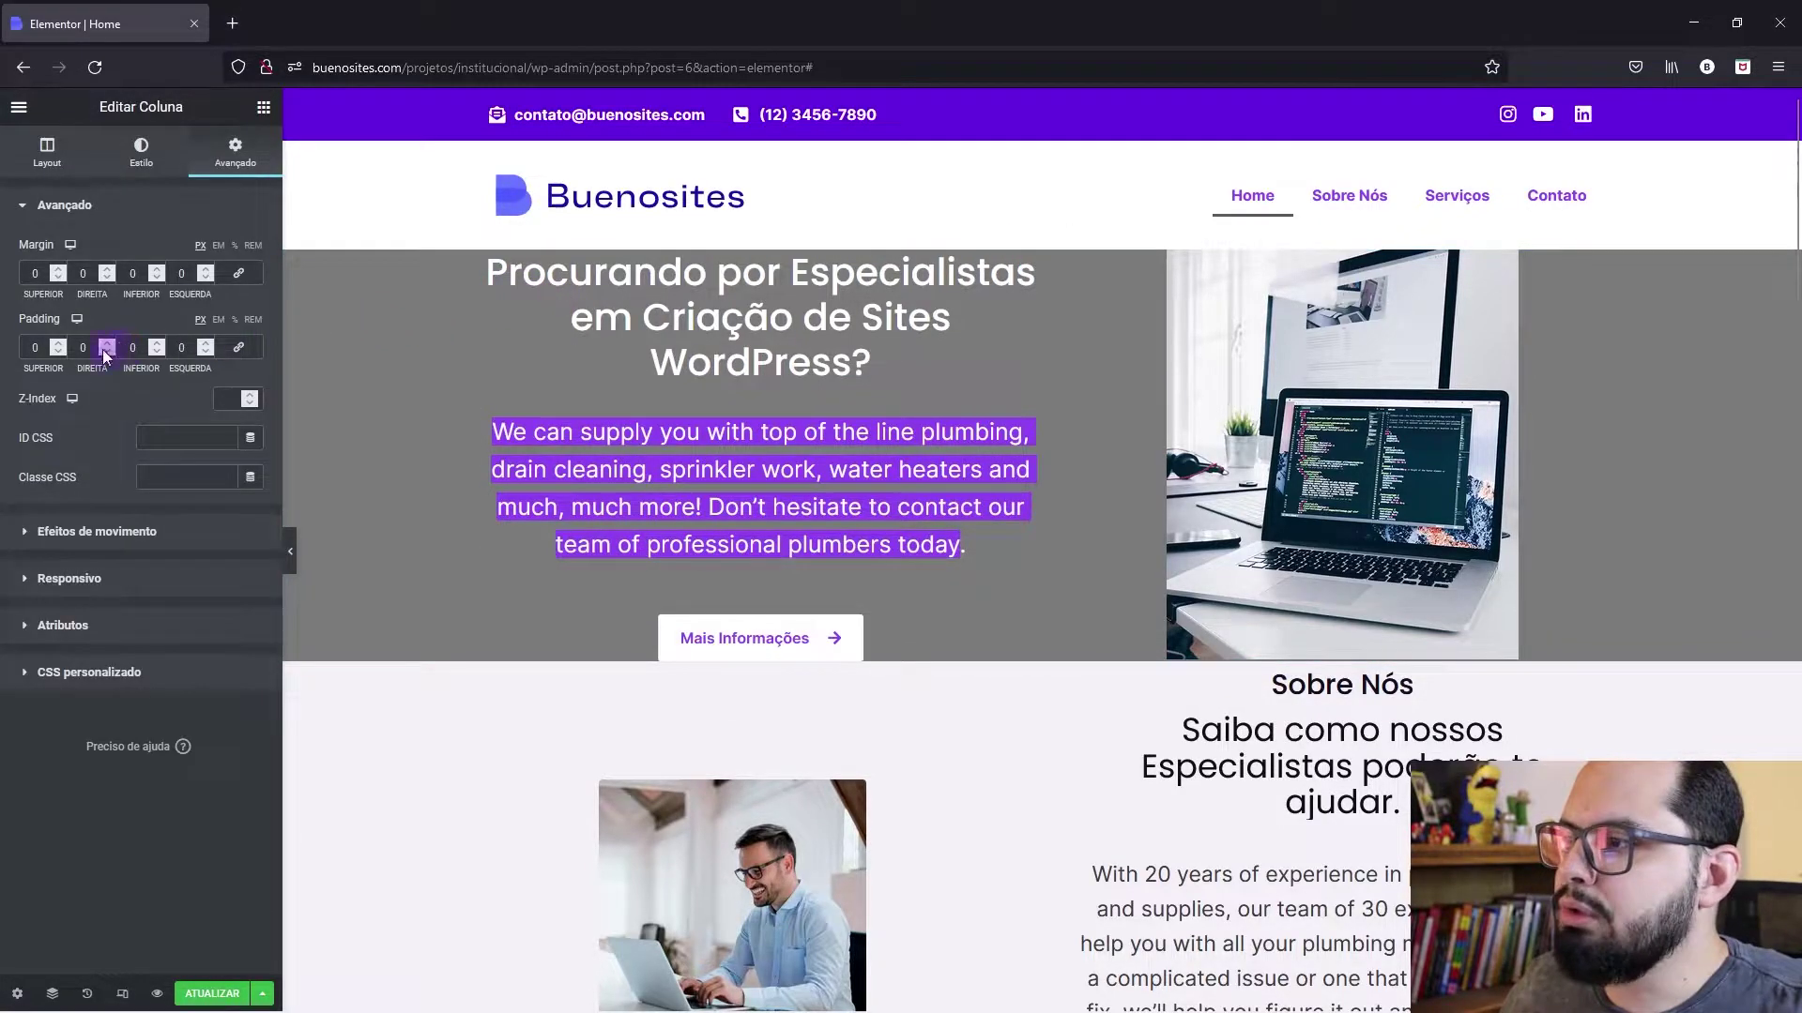
click(28, 348)
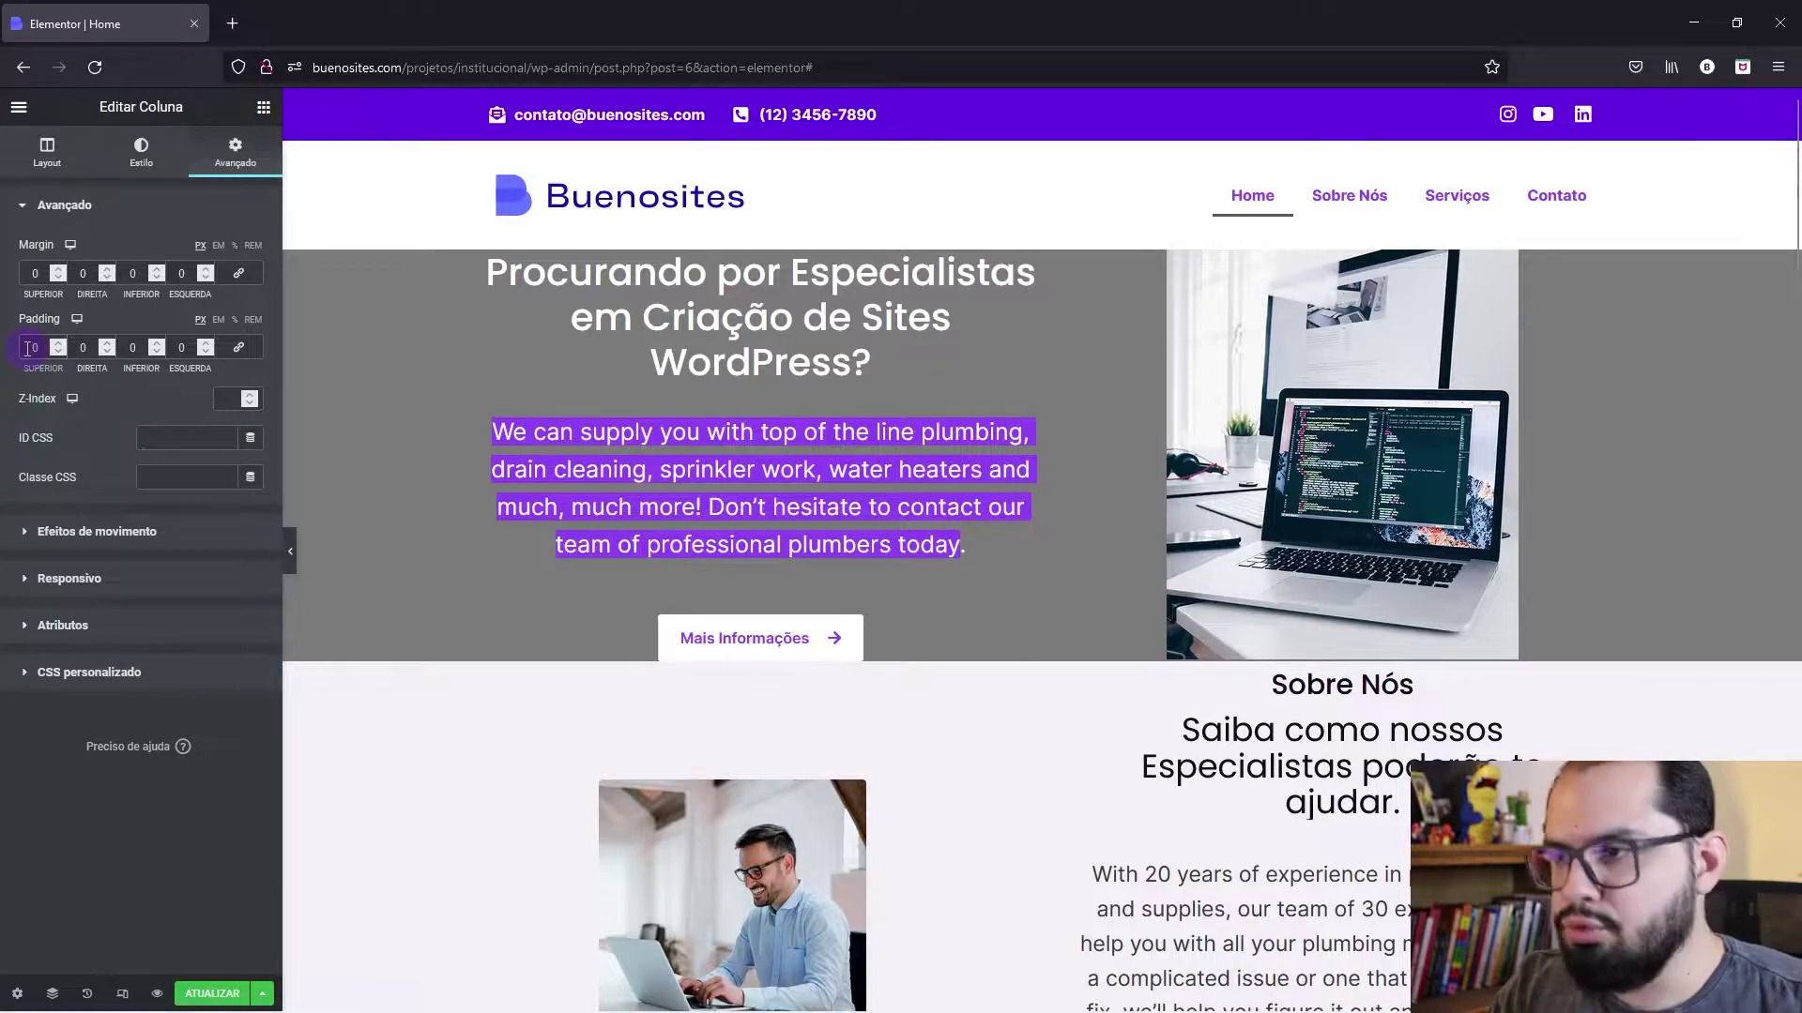
text(8)
click(131, 346)
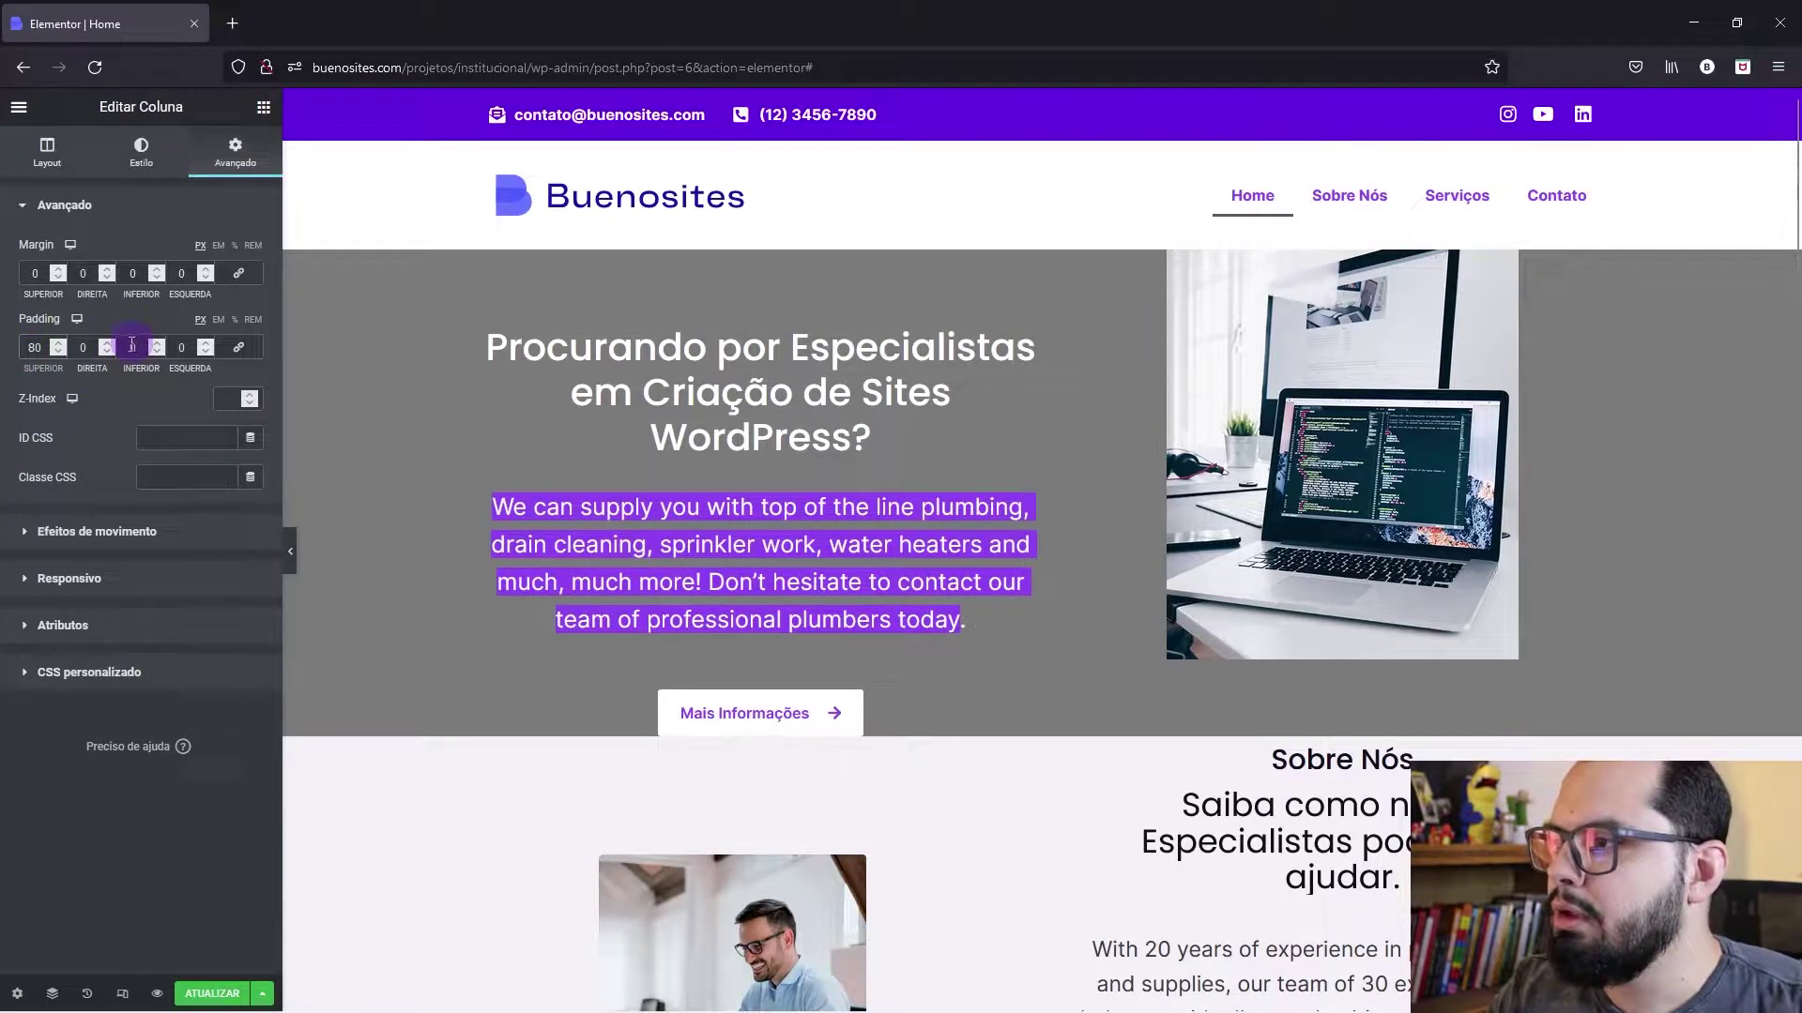
text(8)
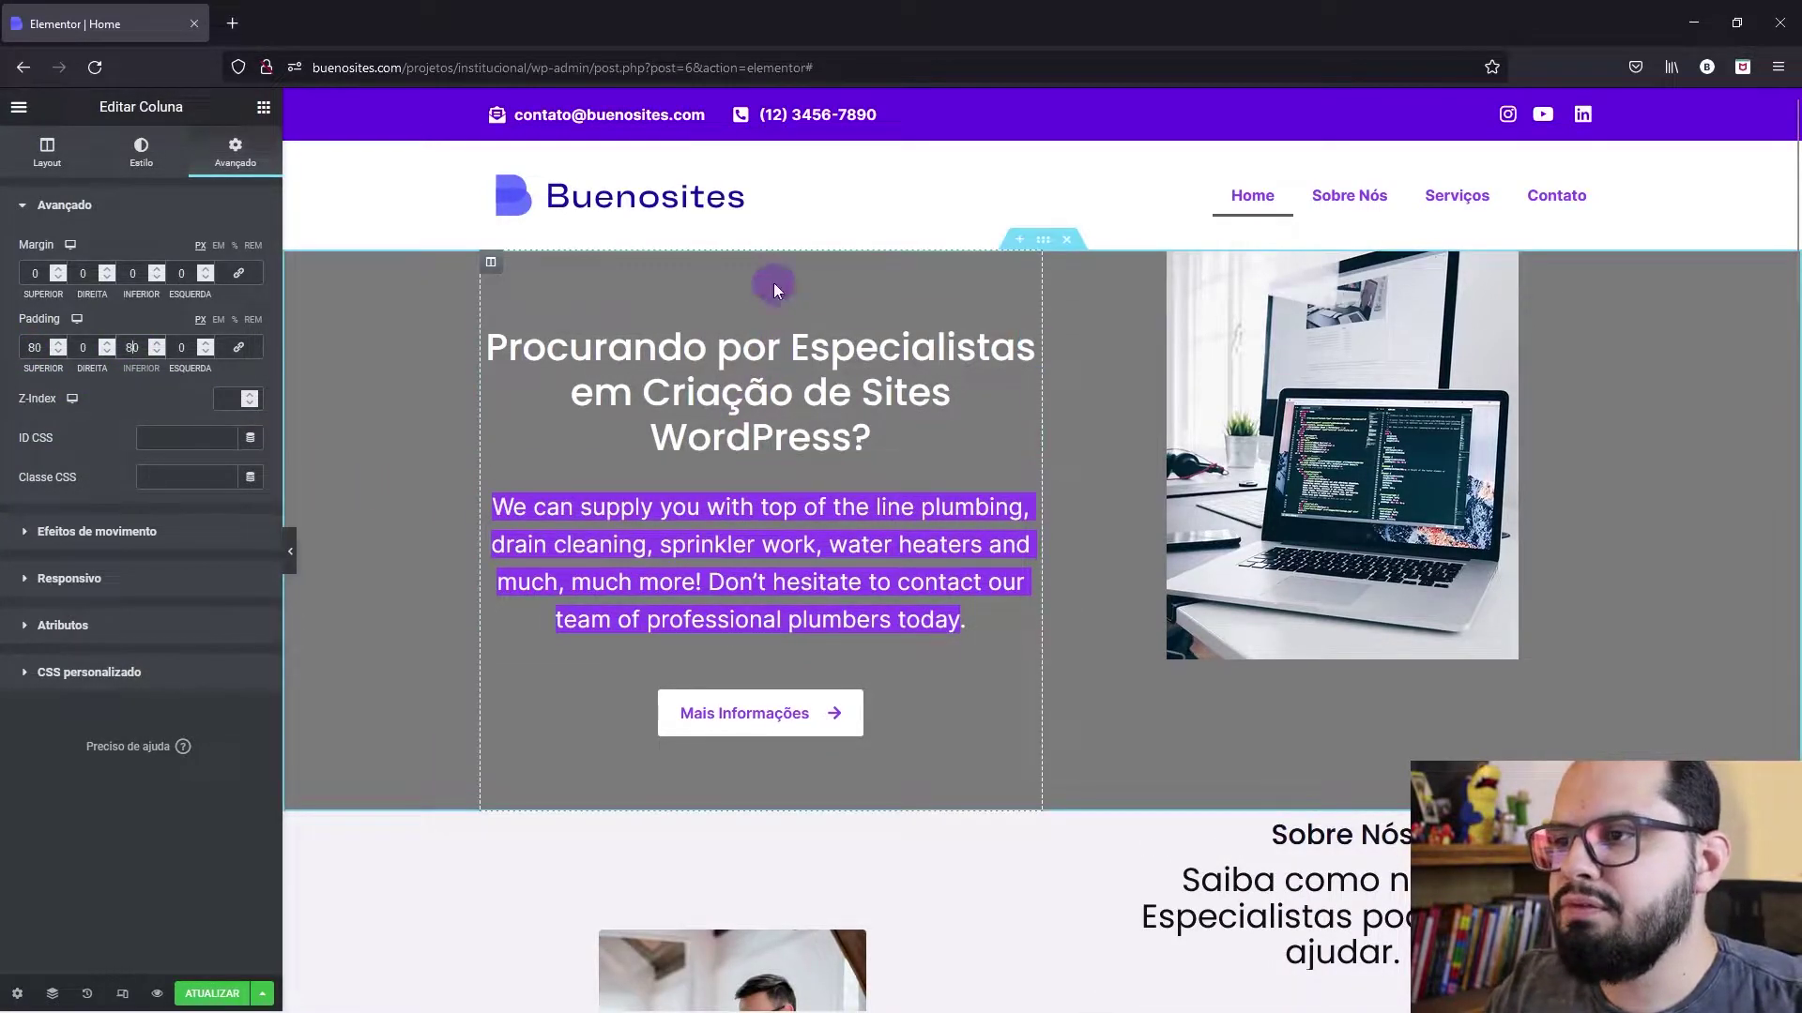
click(286, 556)
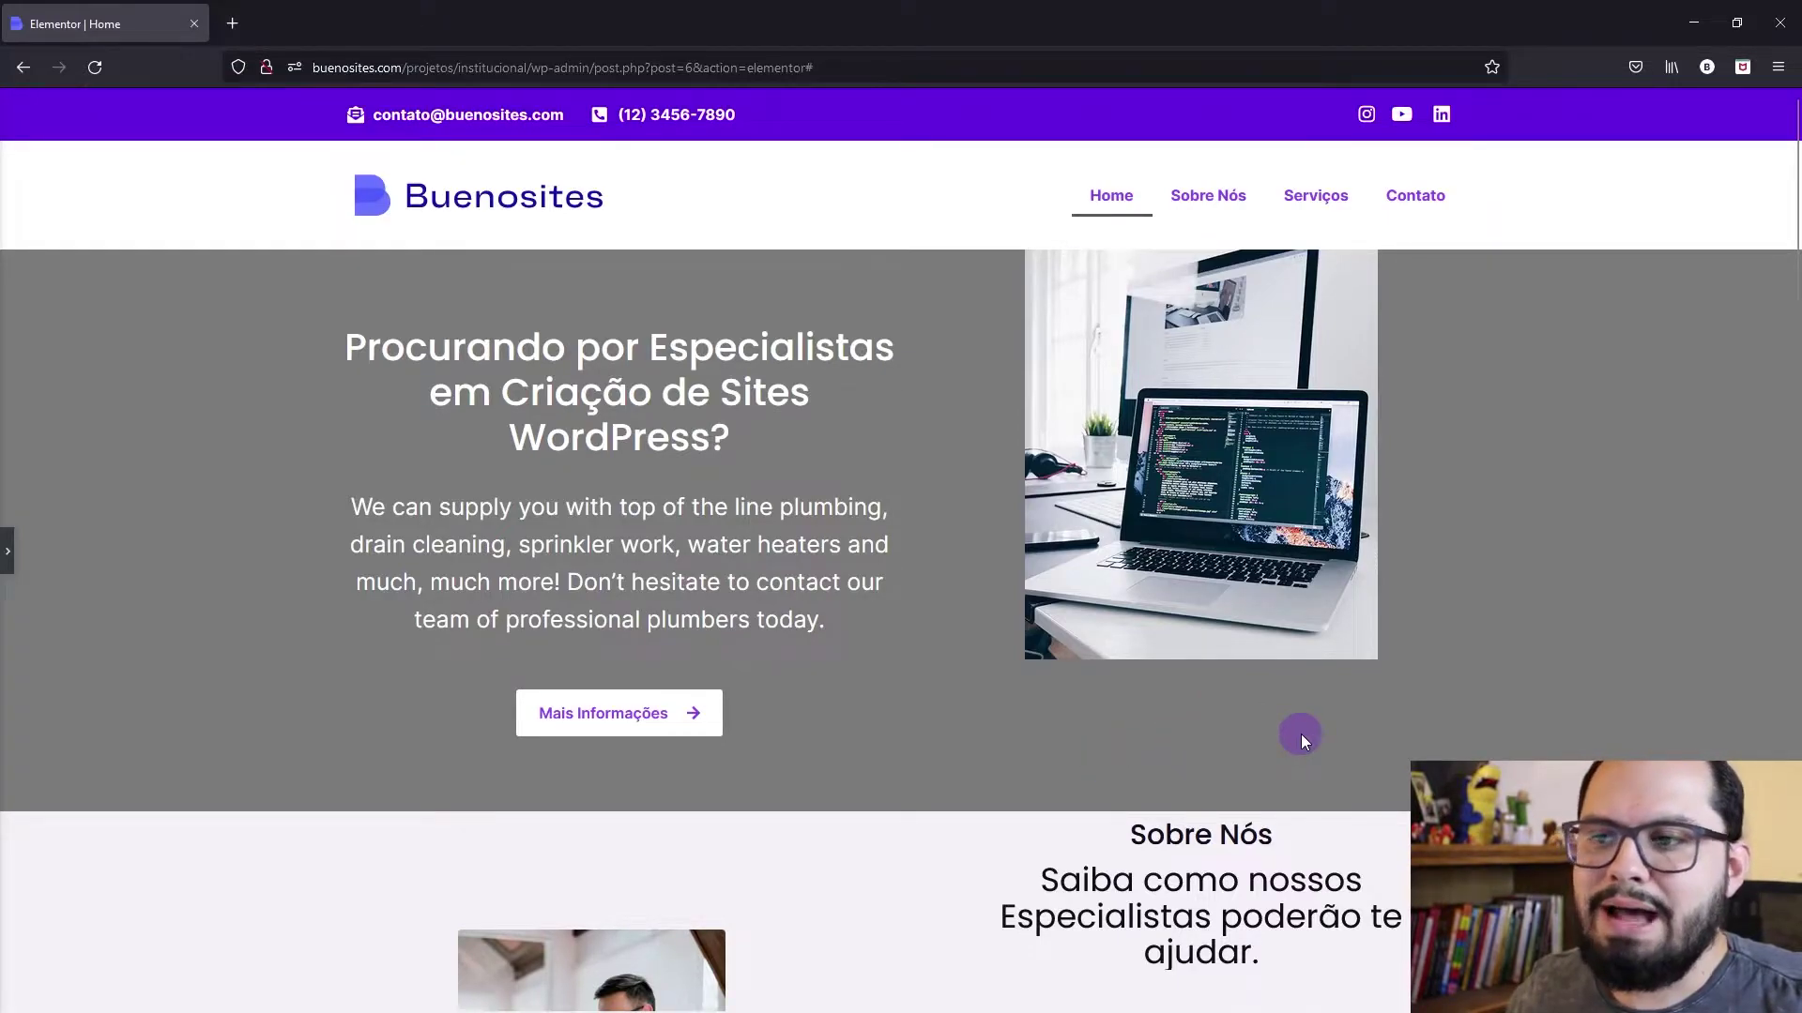
Step: Increase the hero laptop image's width to 100% and preview the page without the editing panel
click(7, 566)
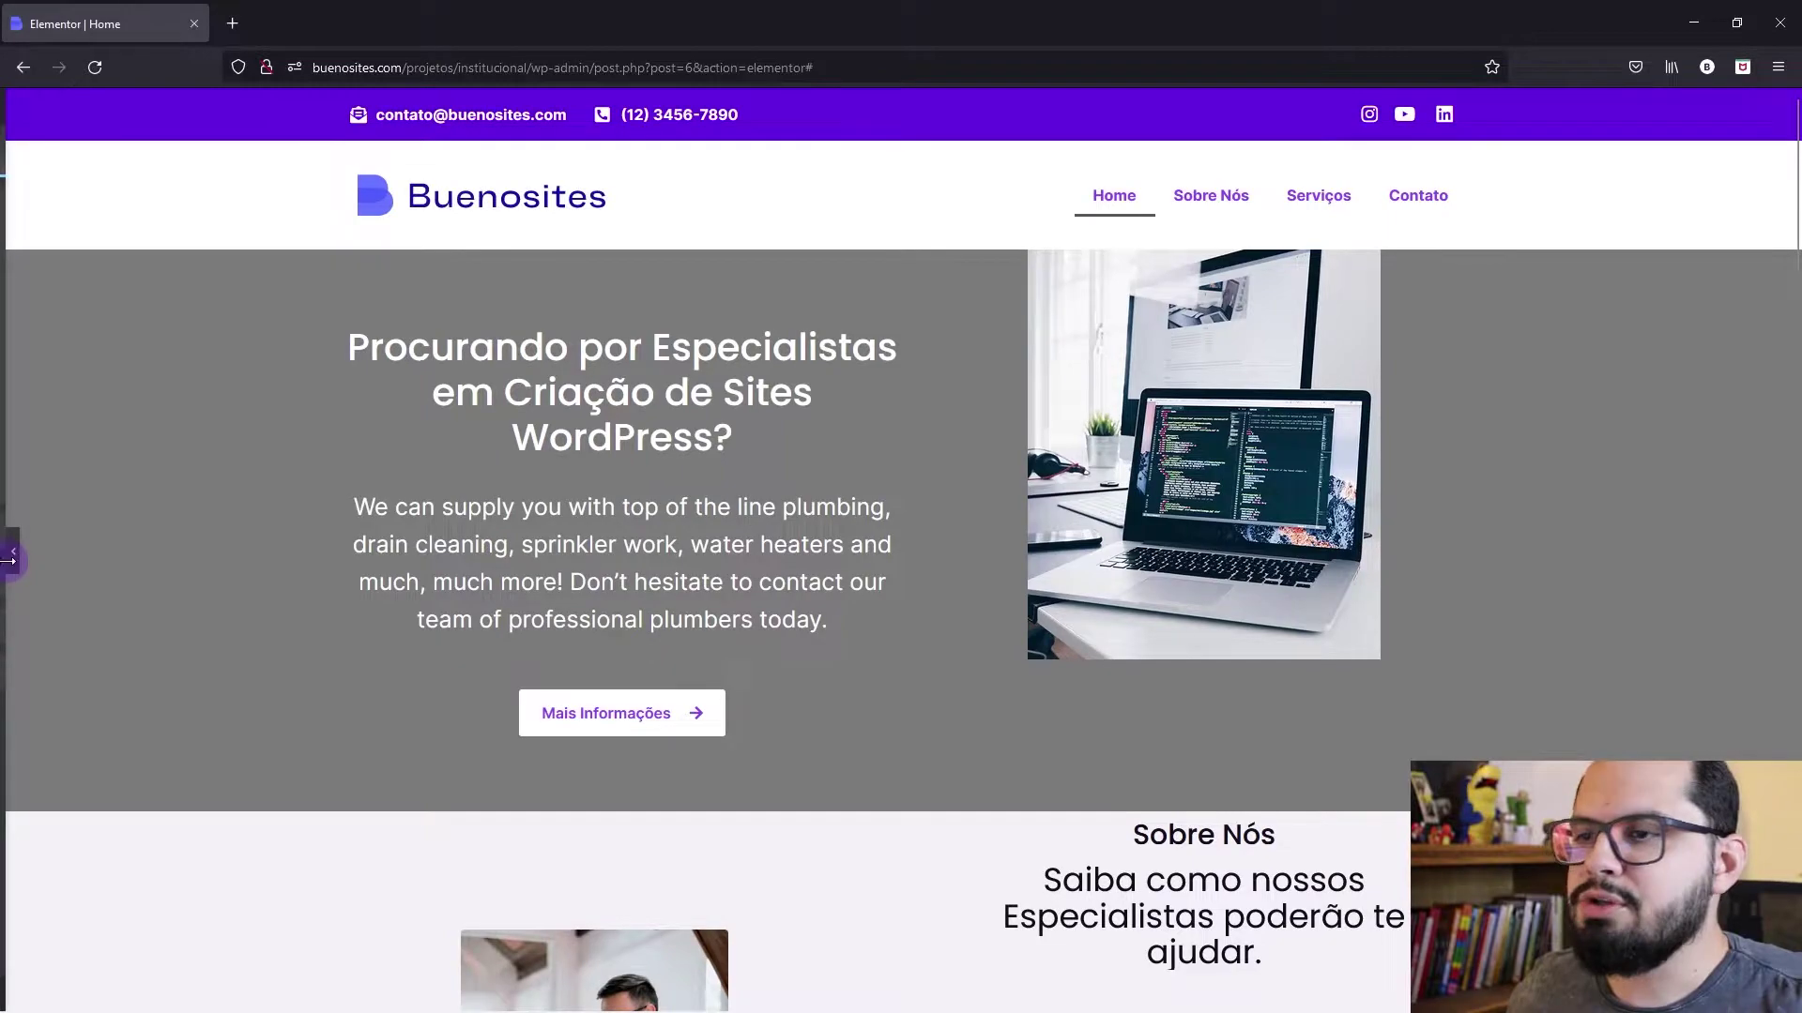
click(1276, 419)
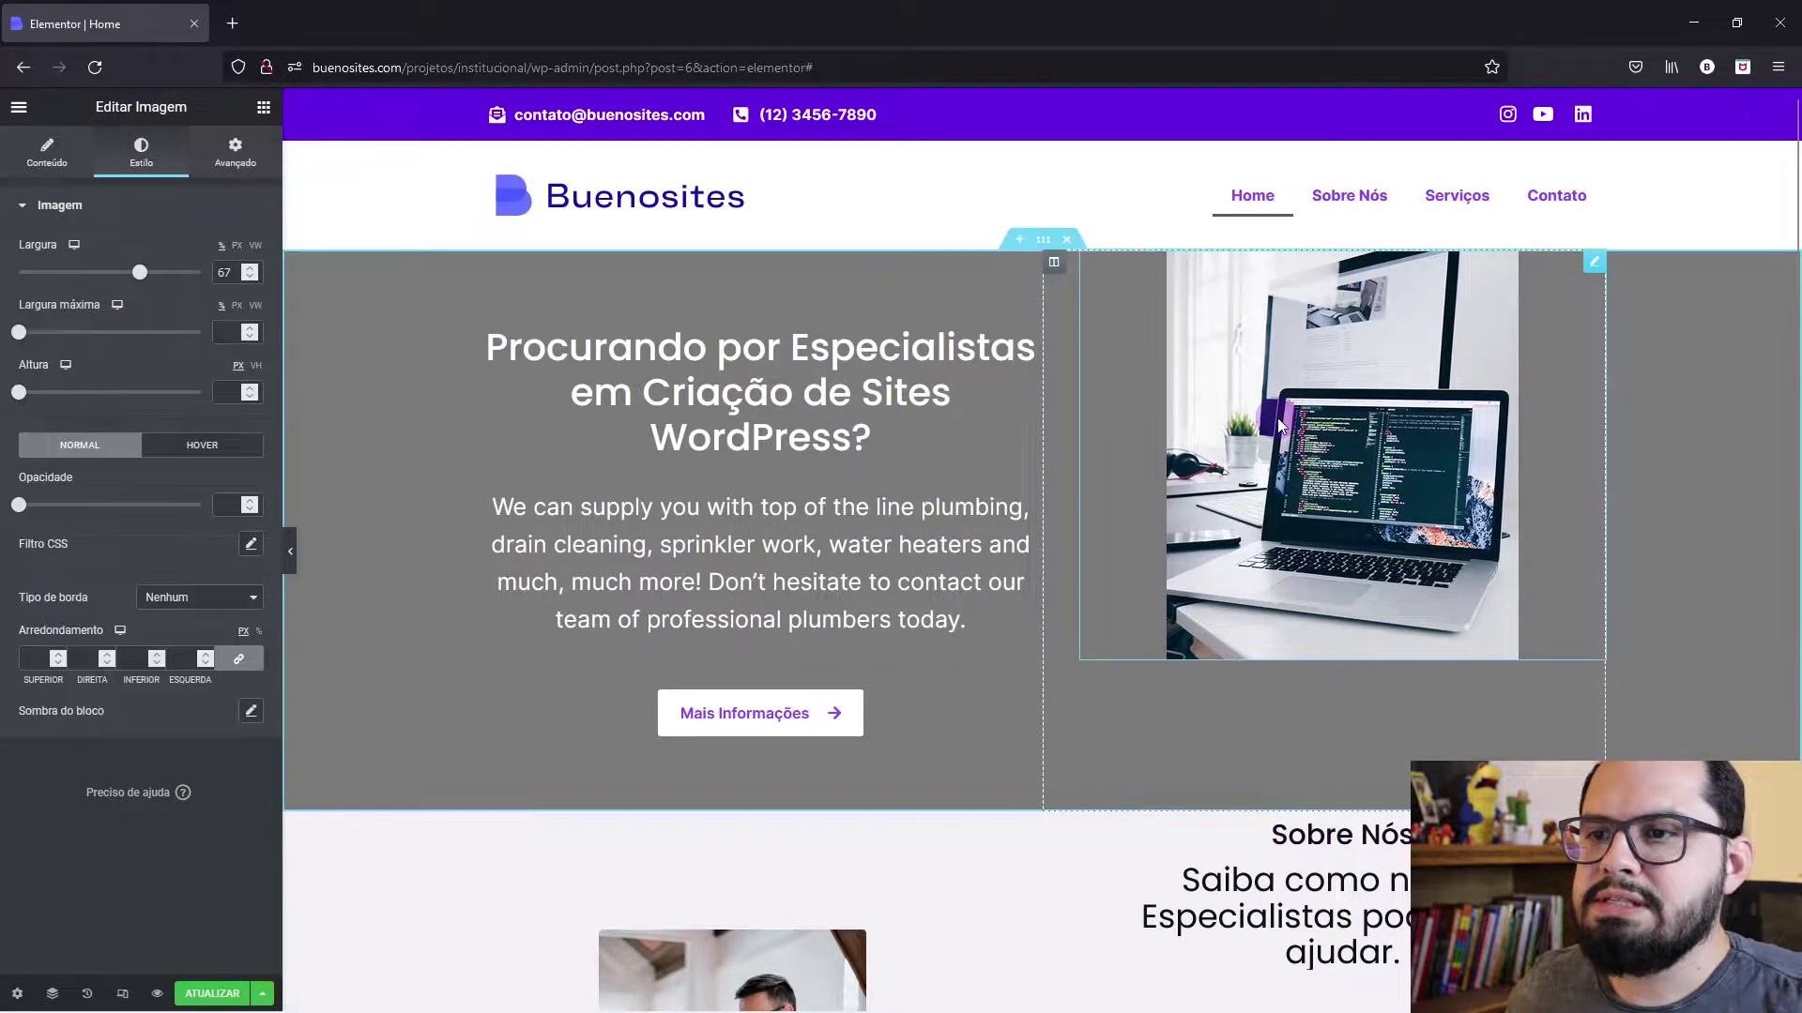
drag(141, 273, 202, 279)
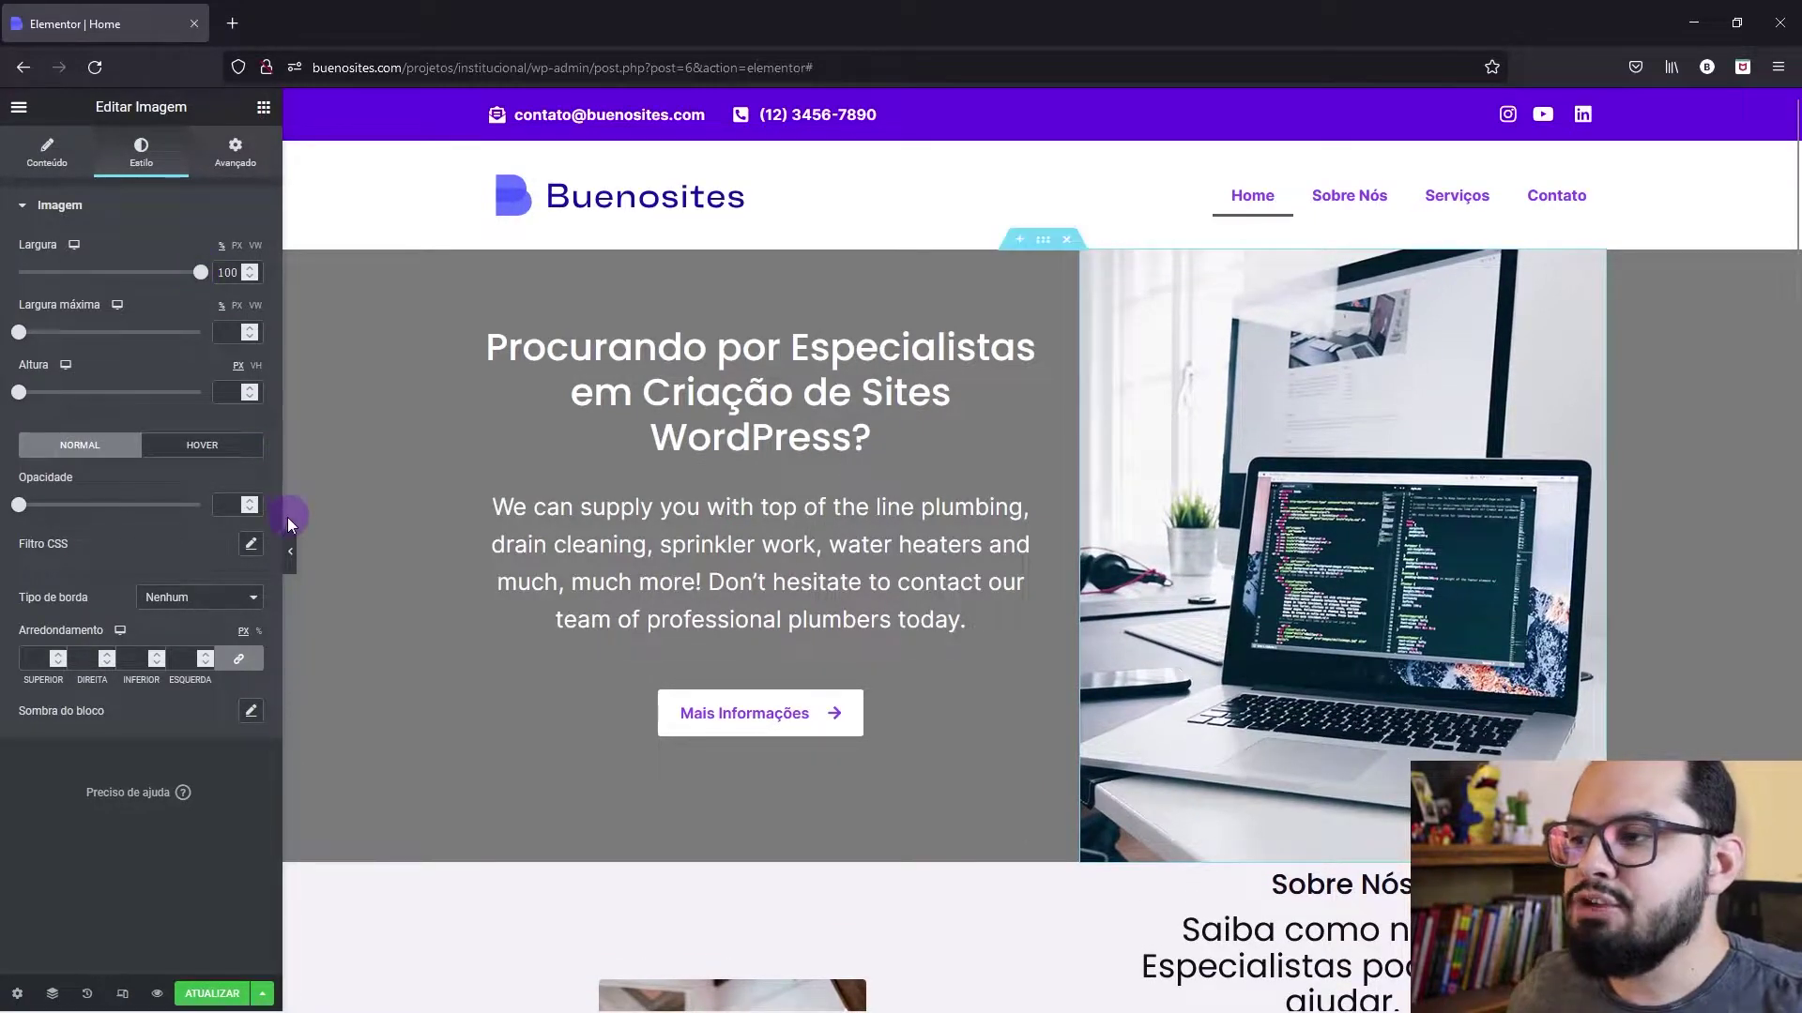
click(290, 553)
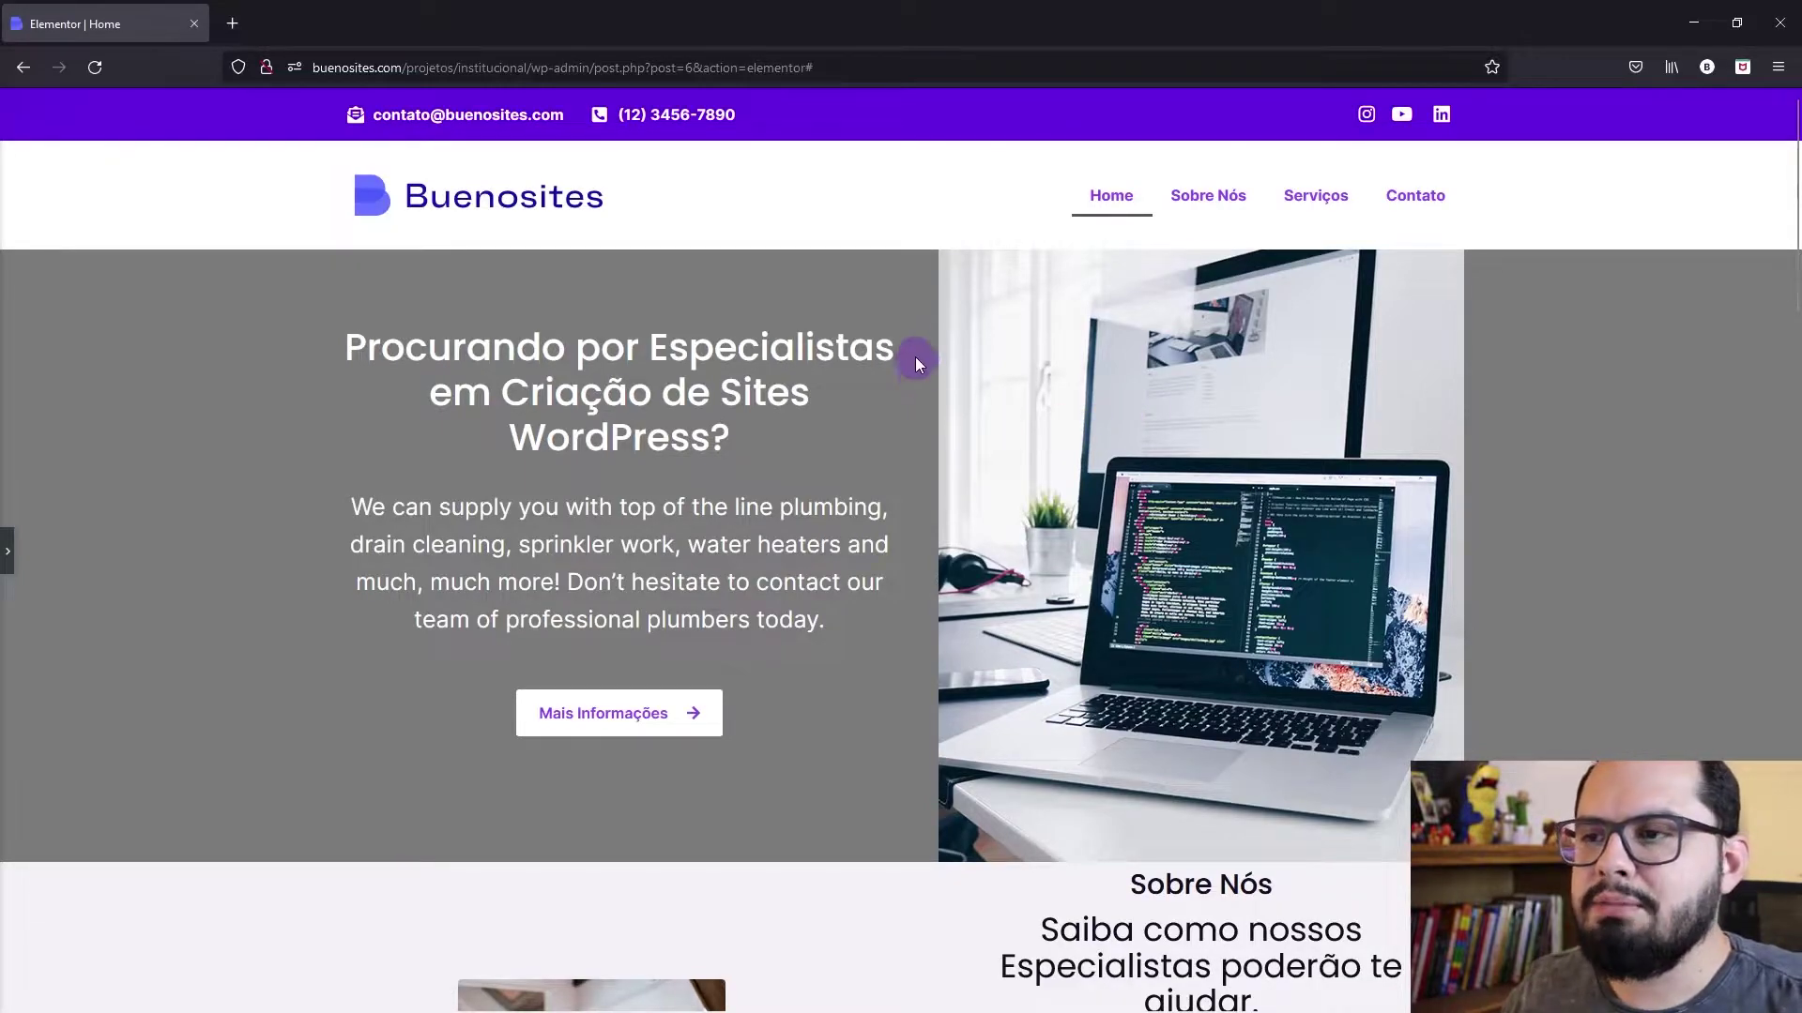
Step: Add 80 px of right padding to the hero text column and preview the resulting layout
click(8, 553)
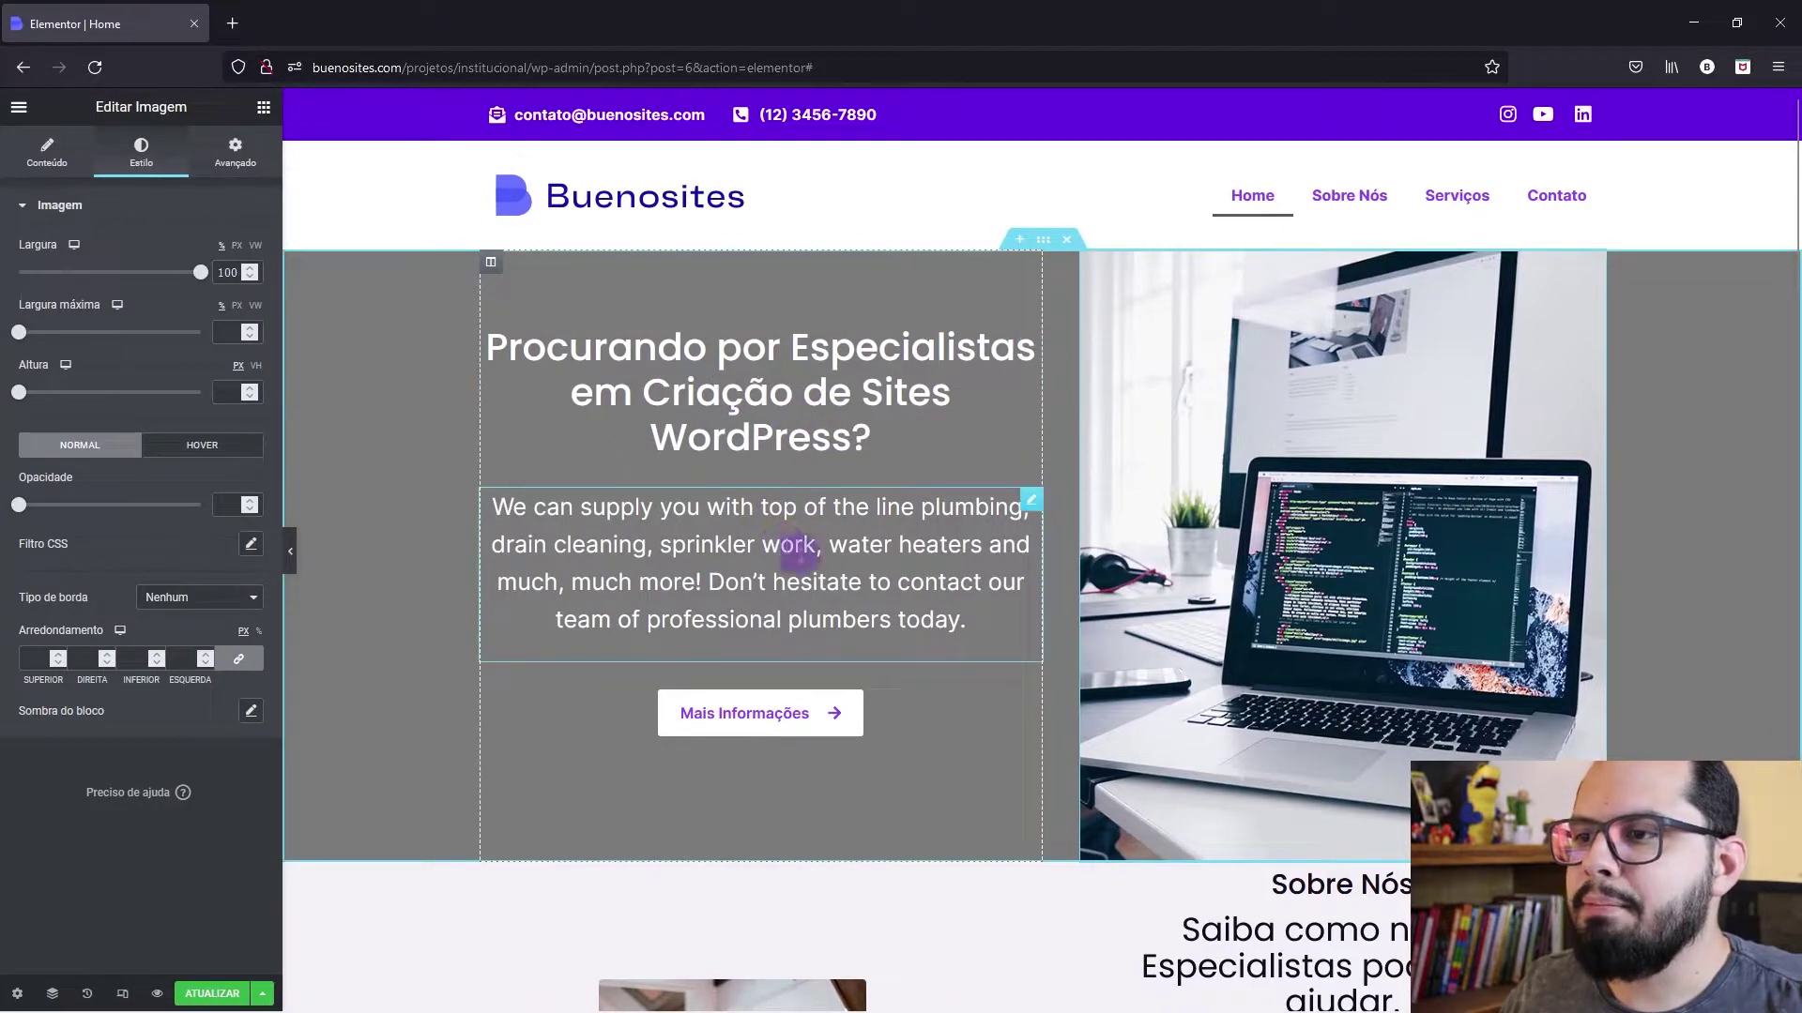
right_click(499, 274)
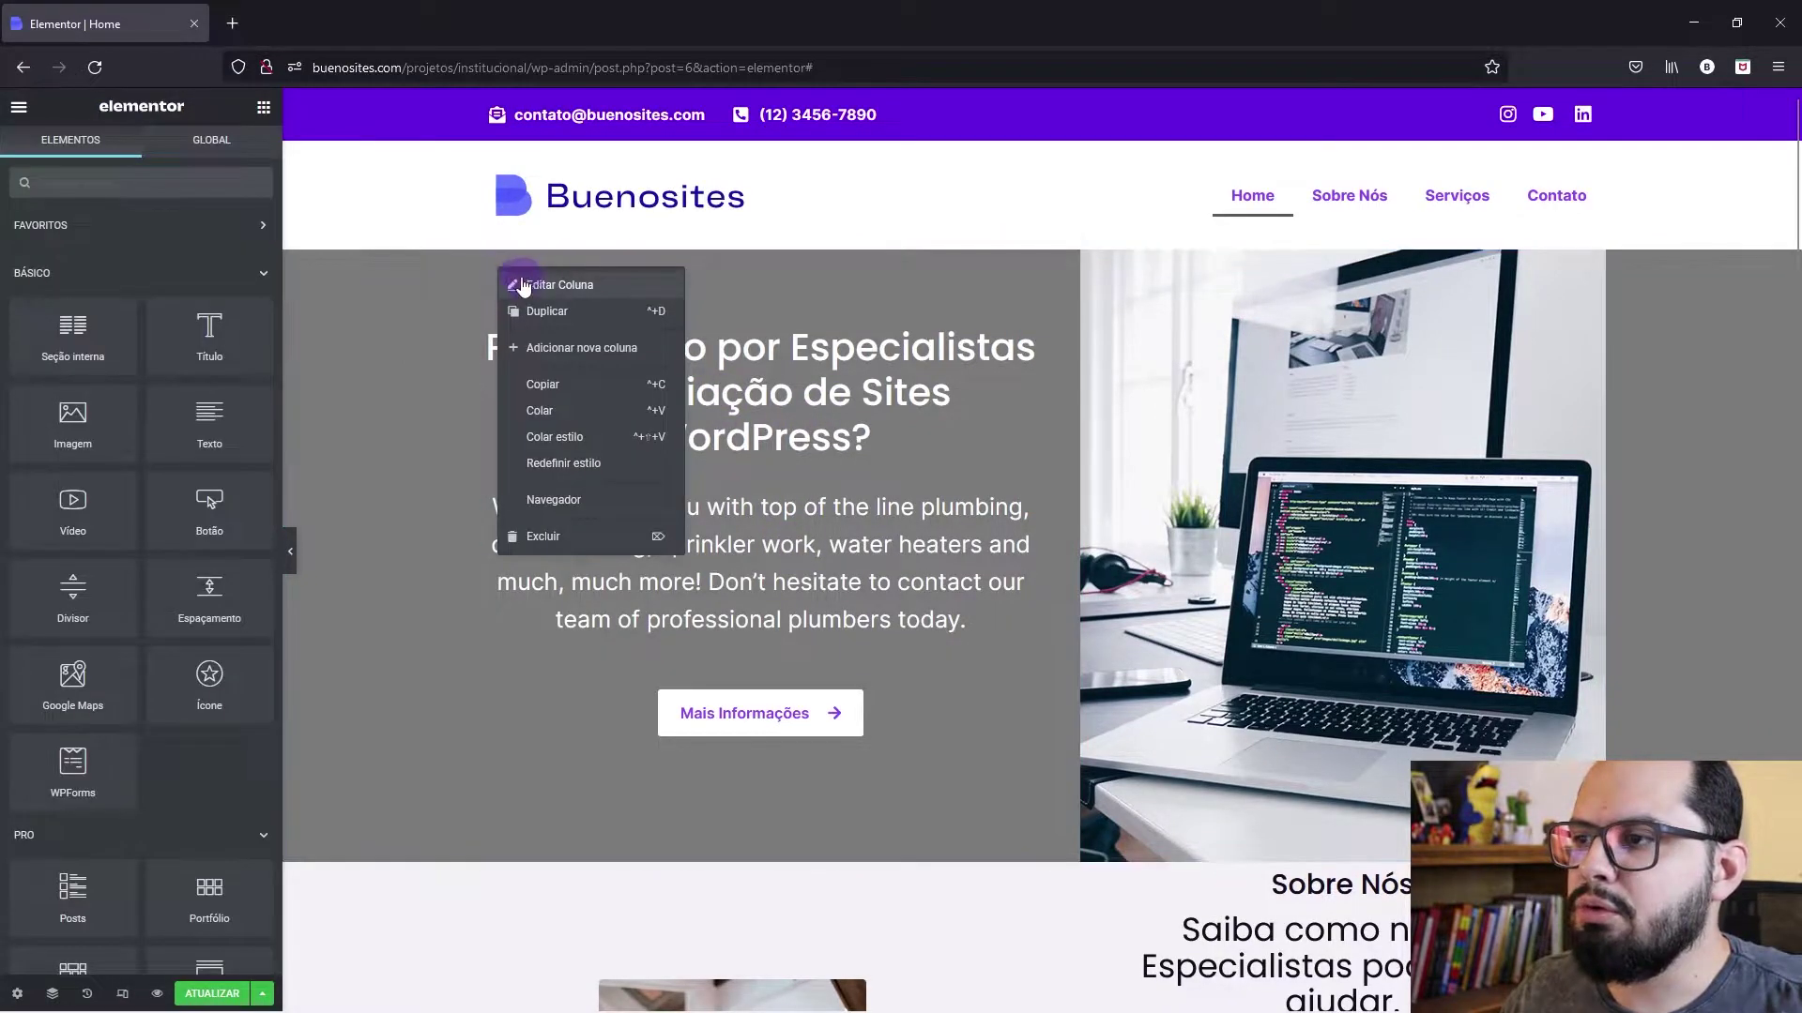
click(531, 284)
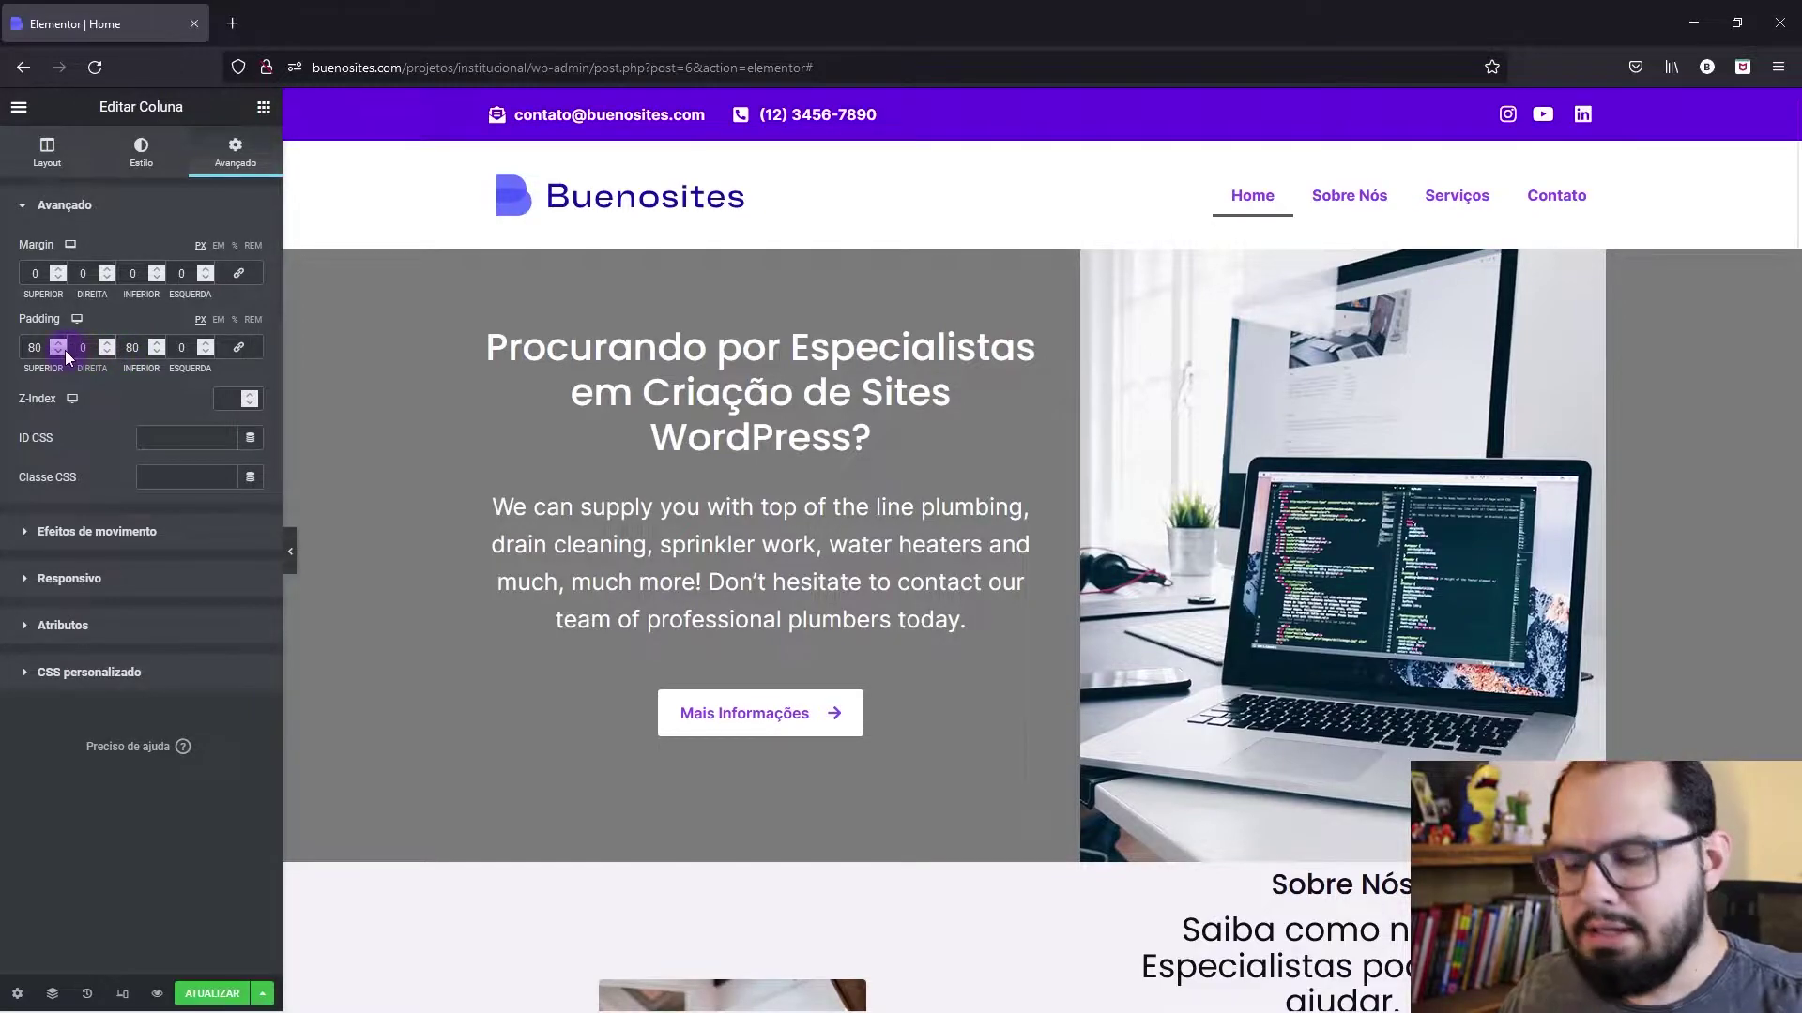
text(80)
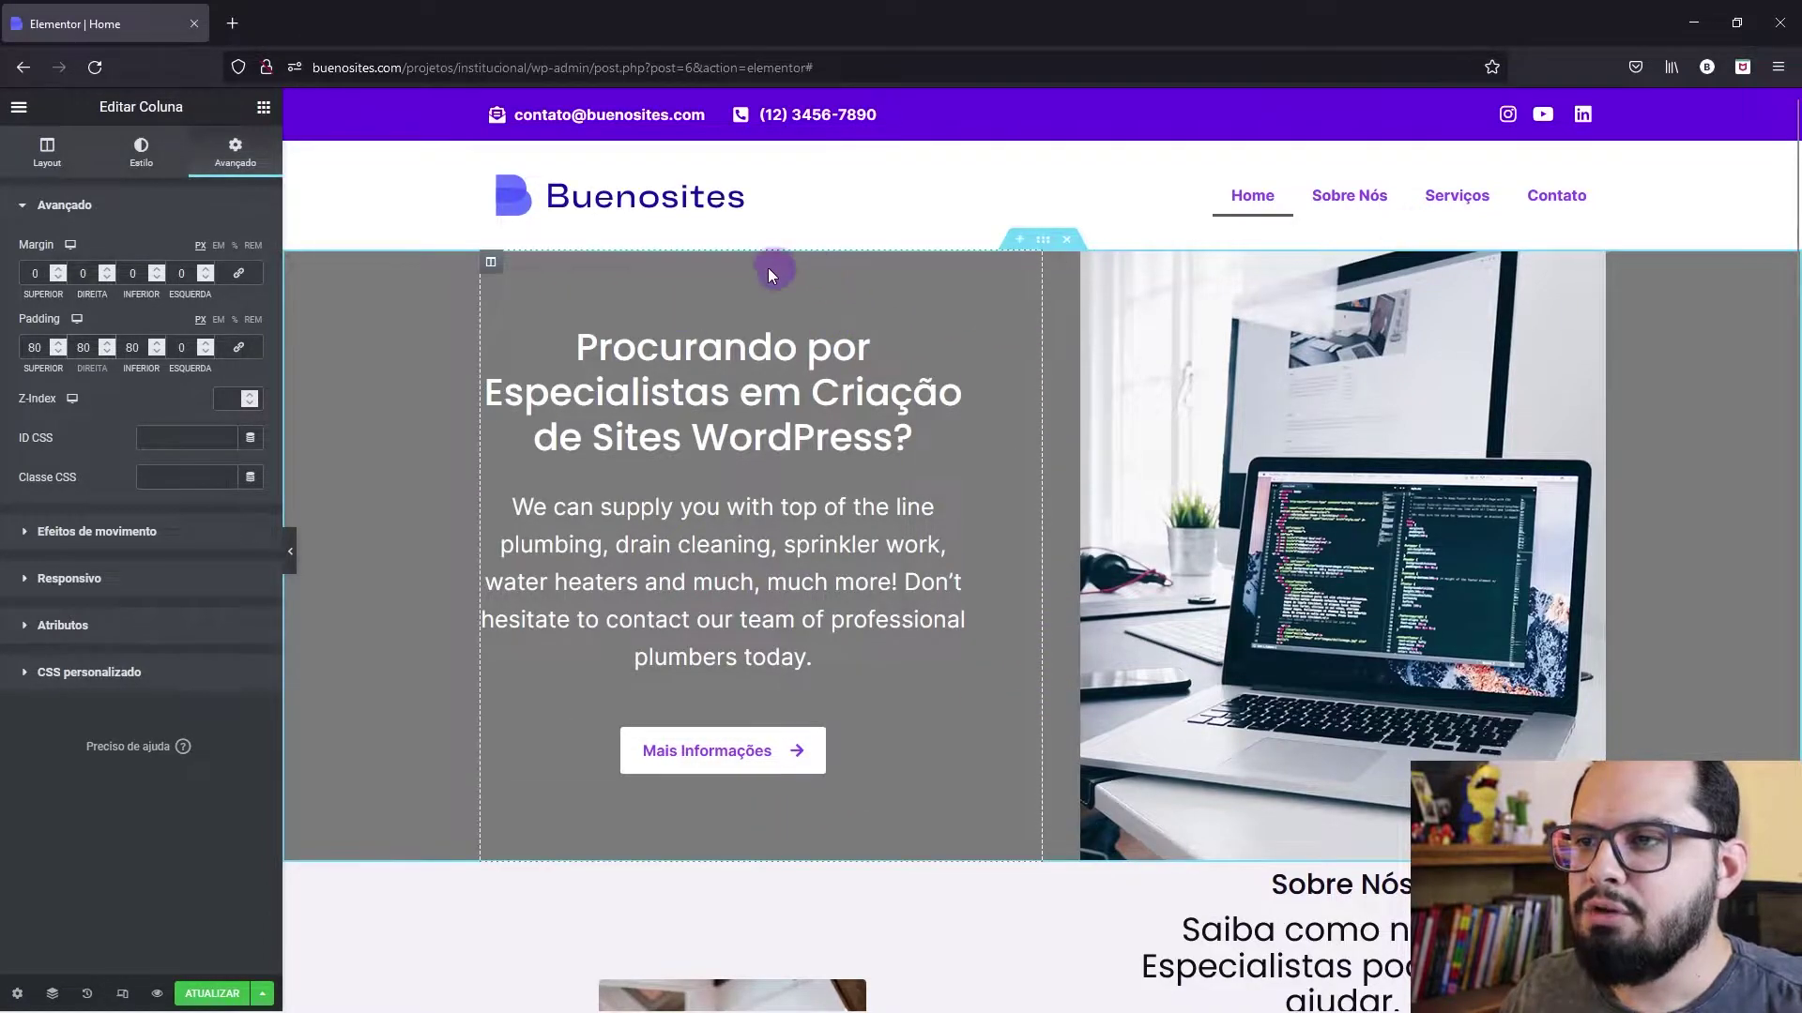
click(290, 551)
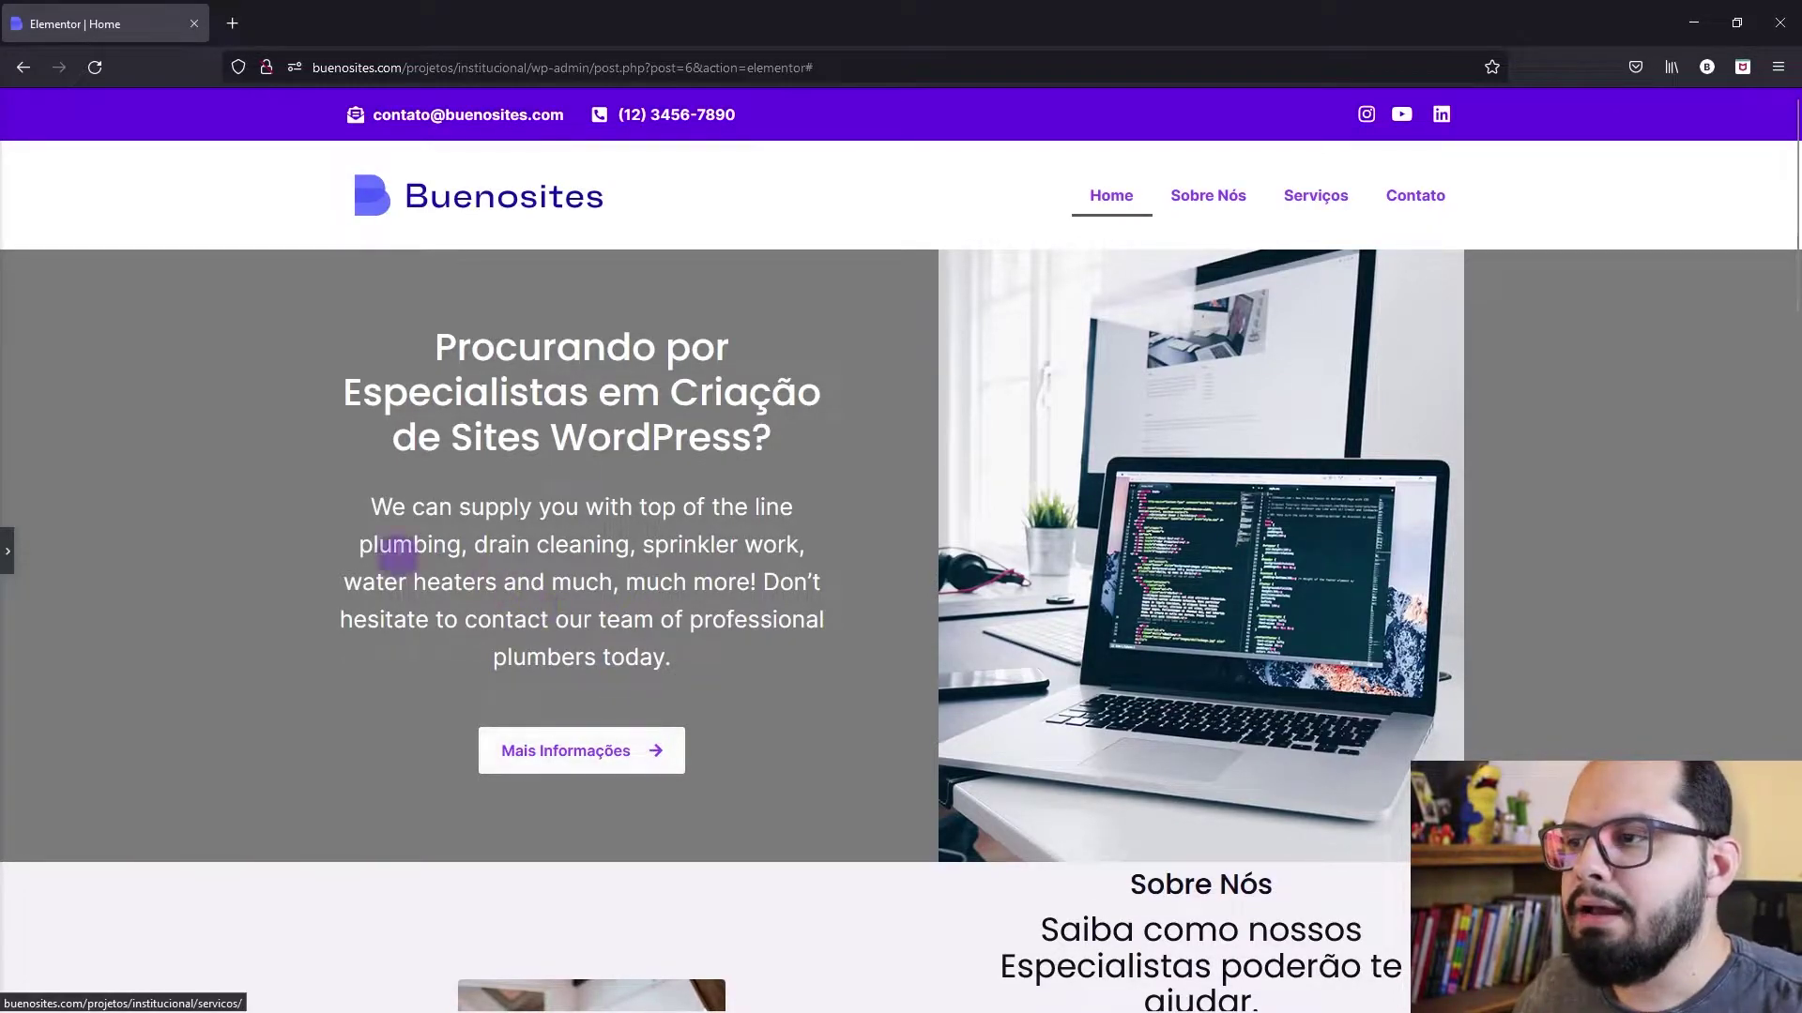
Step: Left-align the hero heading and the description paragraph beneath it
click(13, 563)
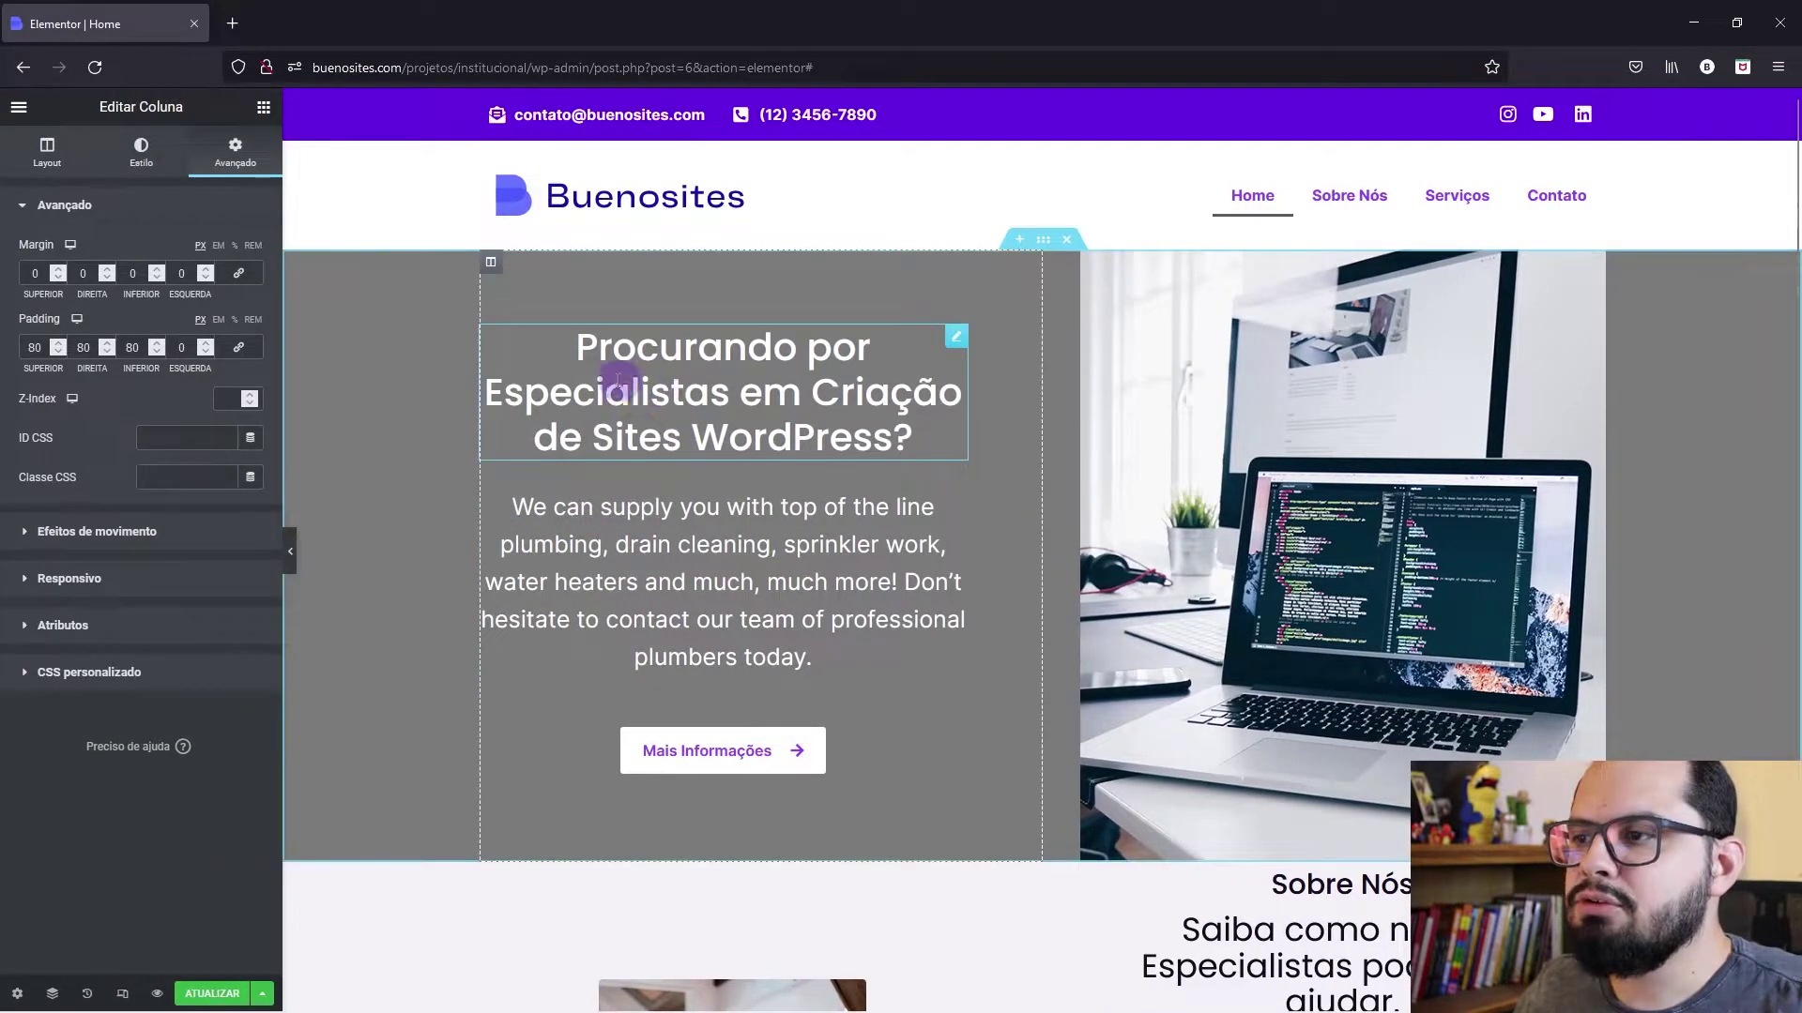
click(716, 399)
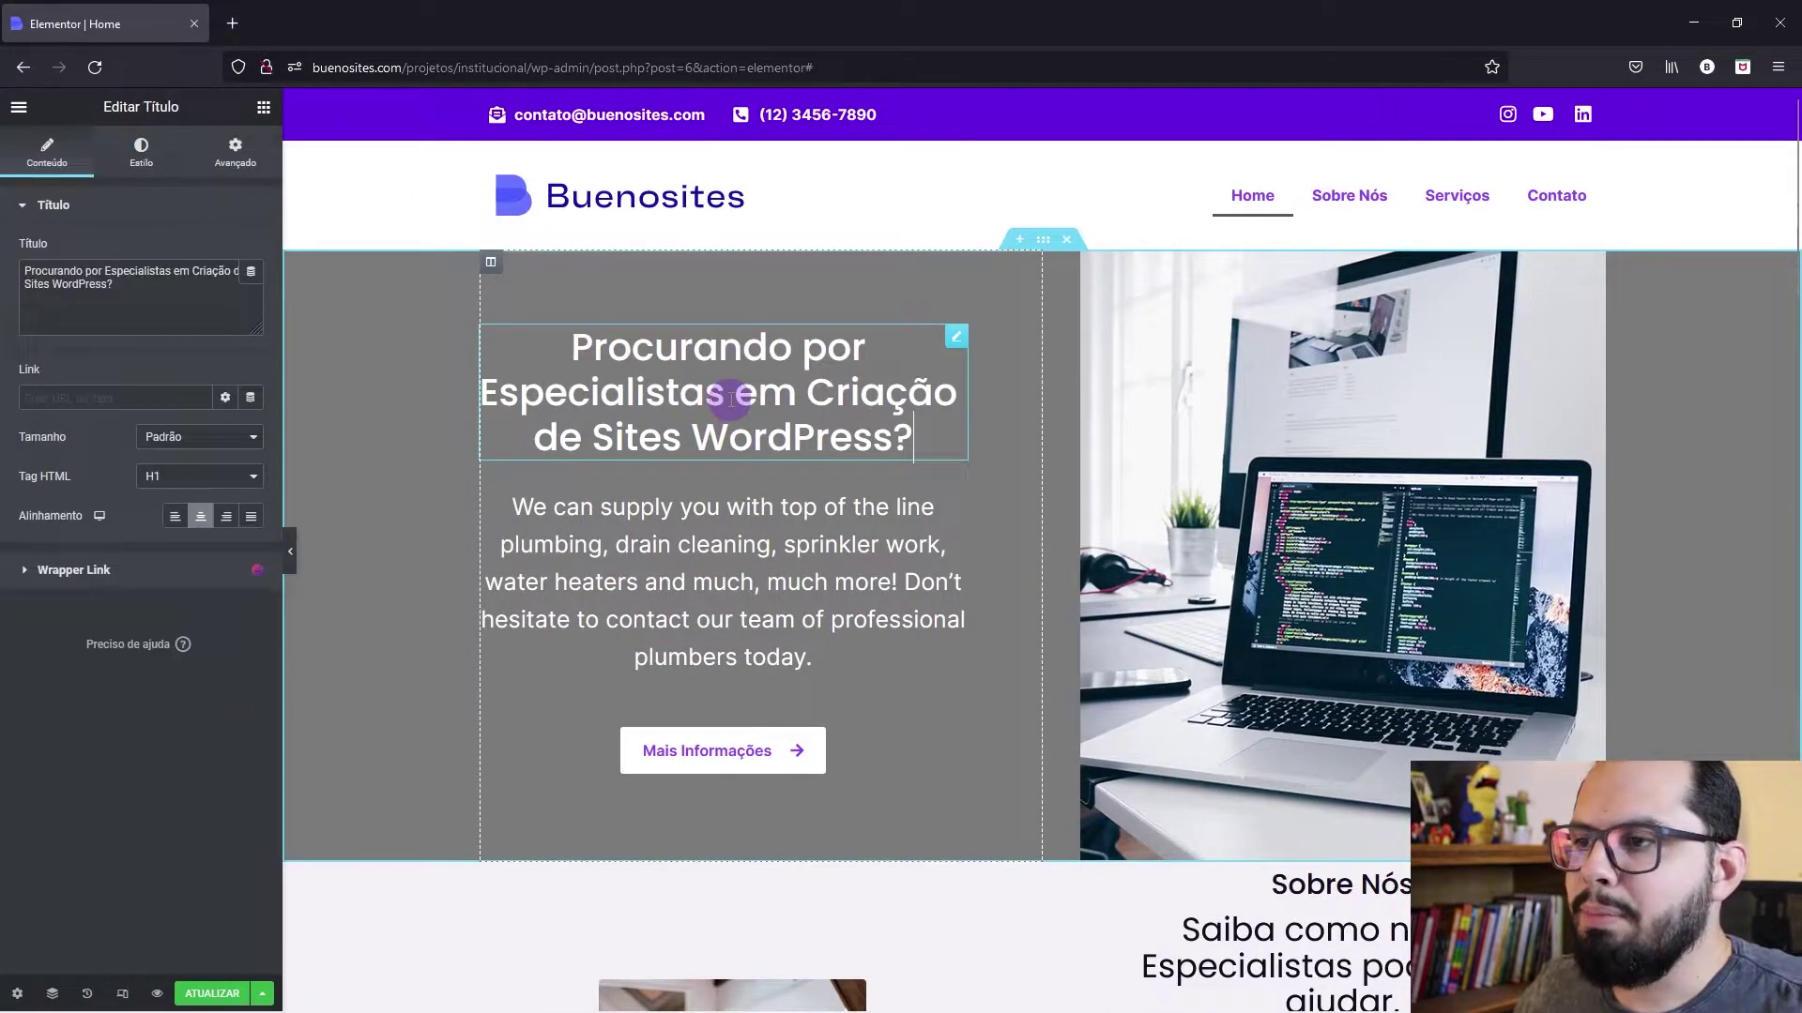
click(176, 515)
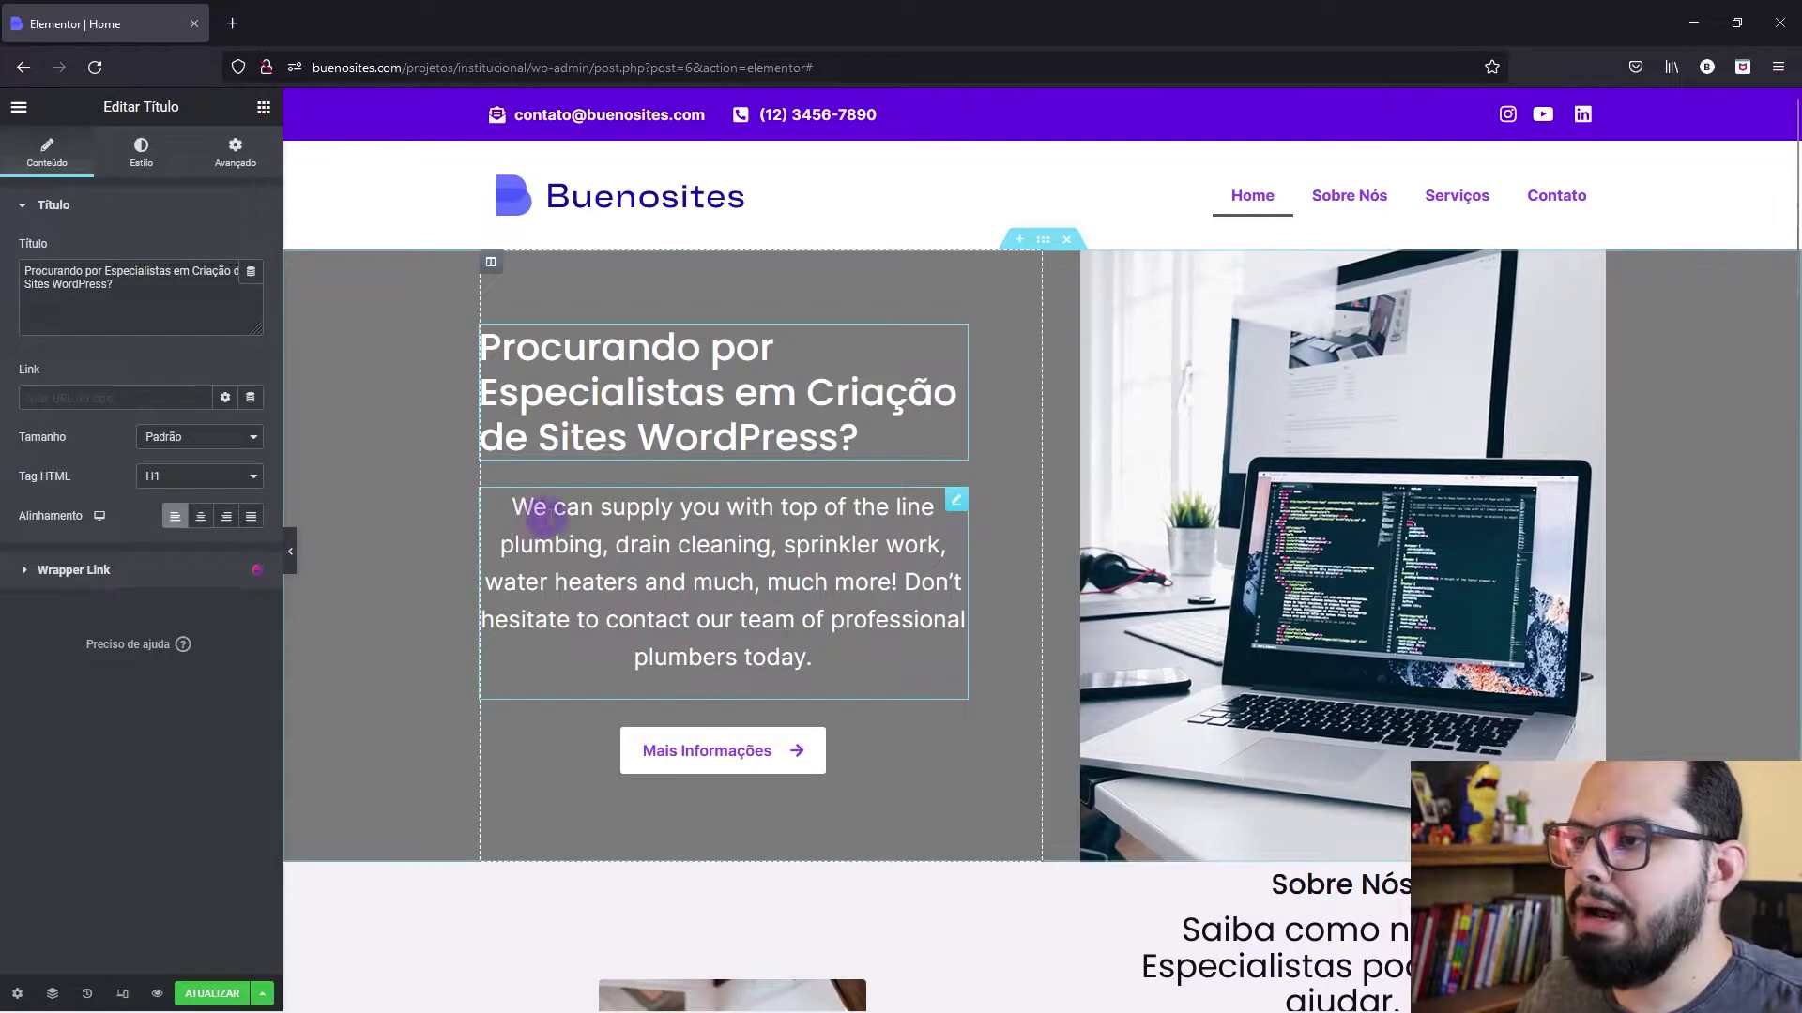
click(575, 511)
click(176, 251)
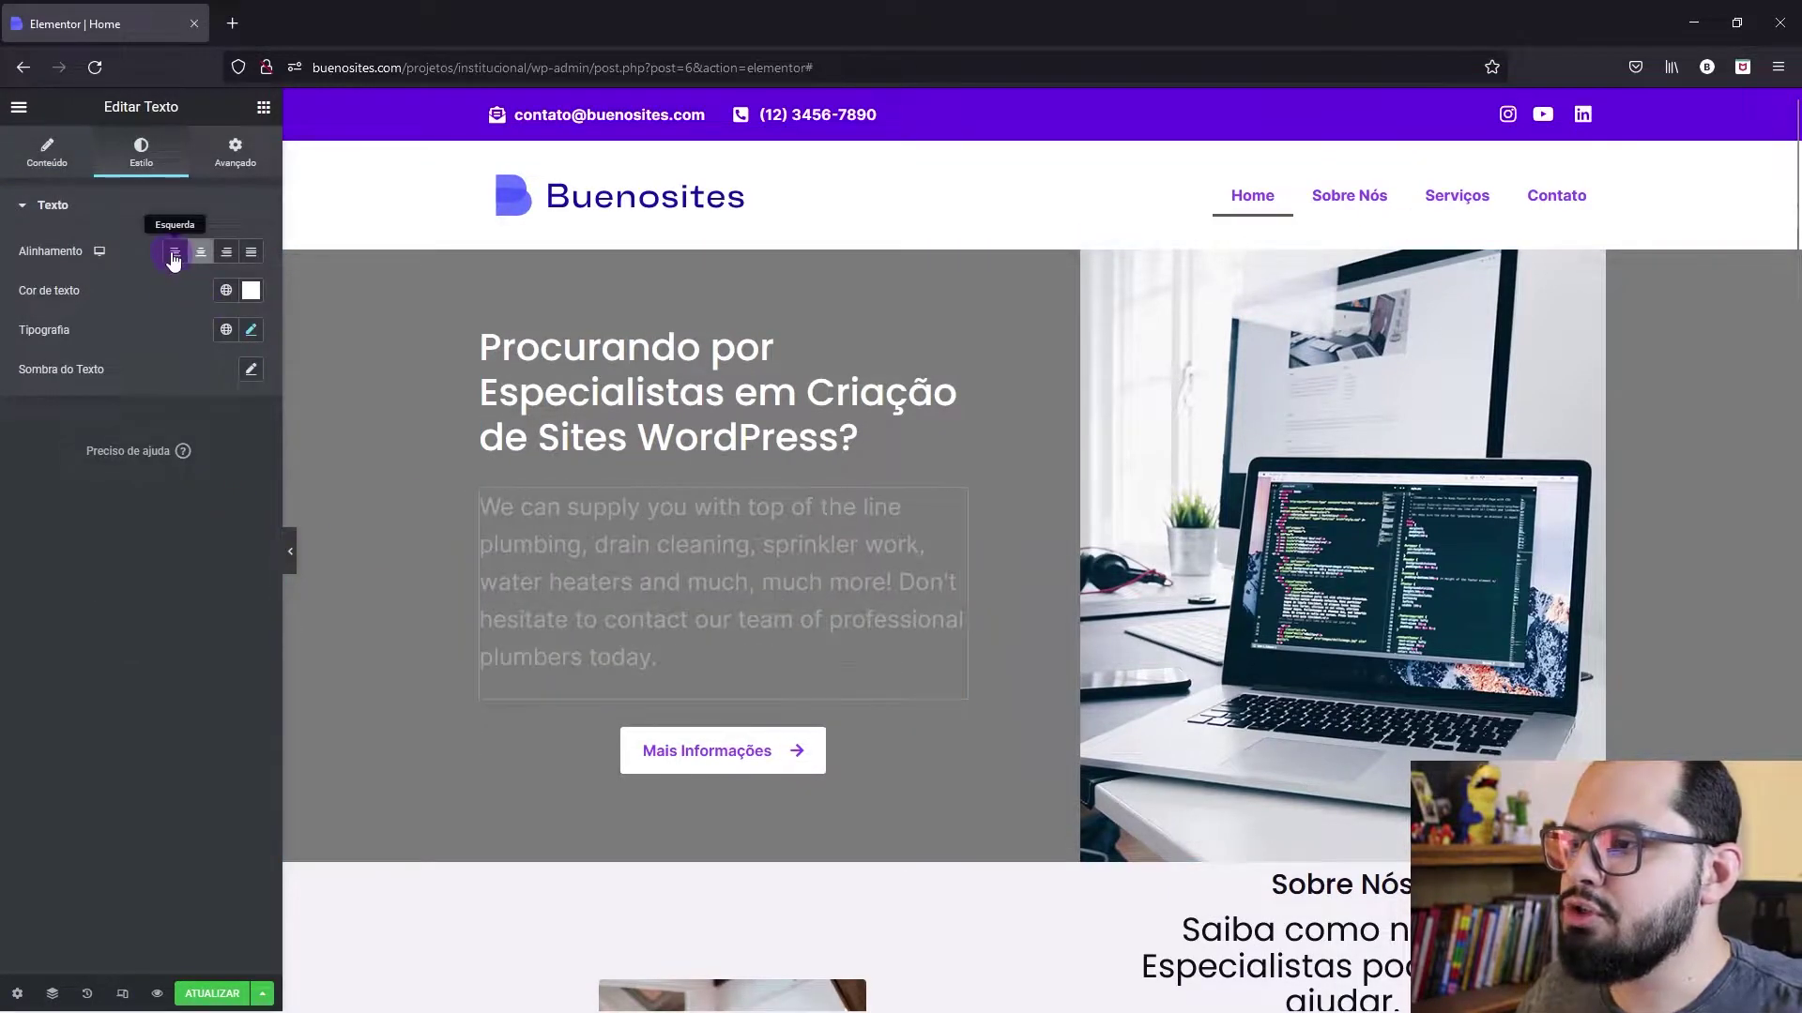
Step: Left-align the hero's "Mais Informações" button, preview the full-width page, and return to the editing panel
right_click(684, 749)
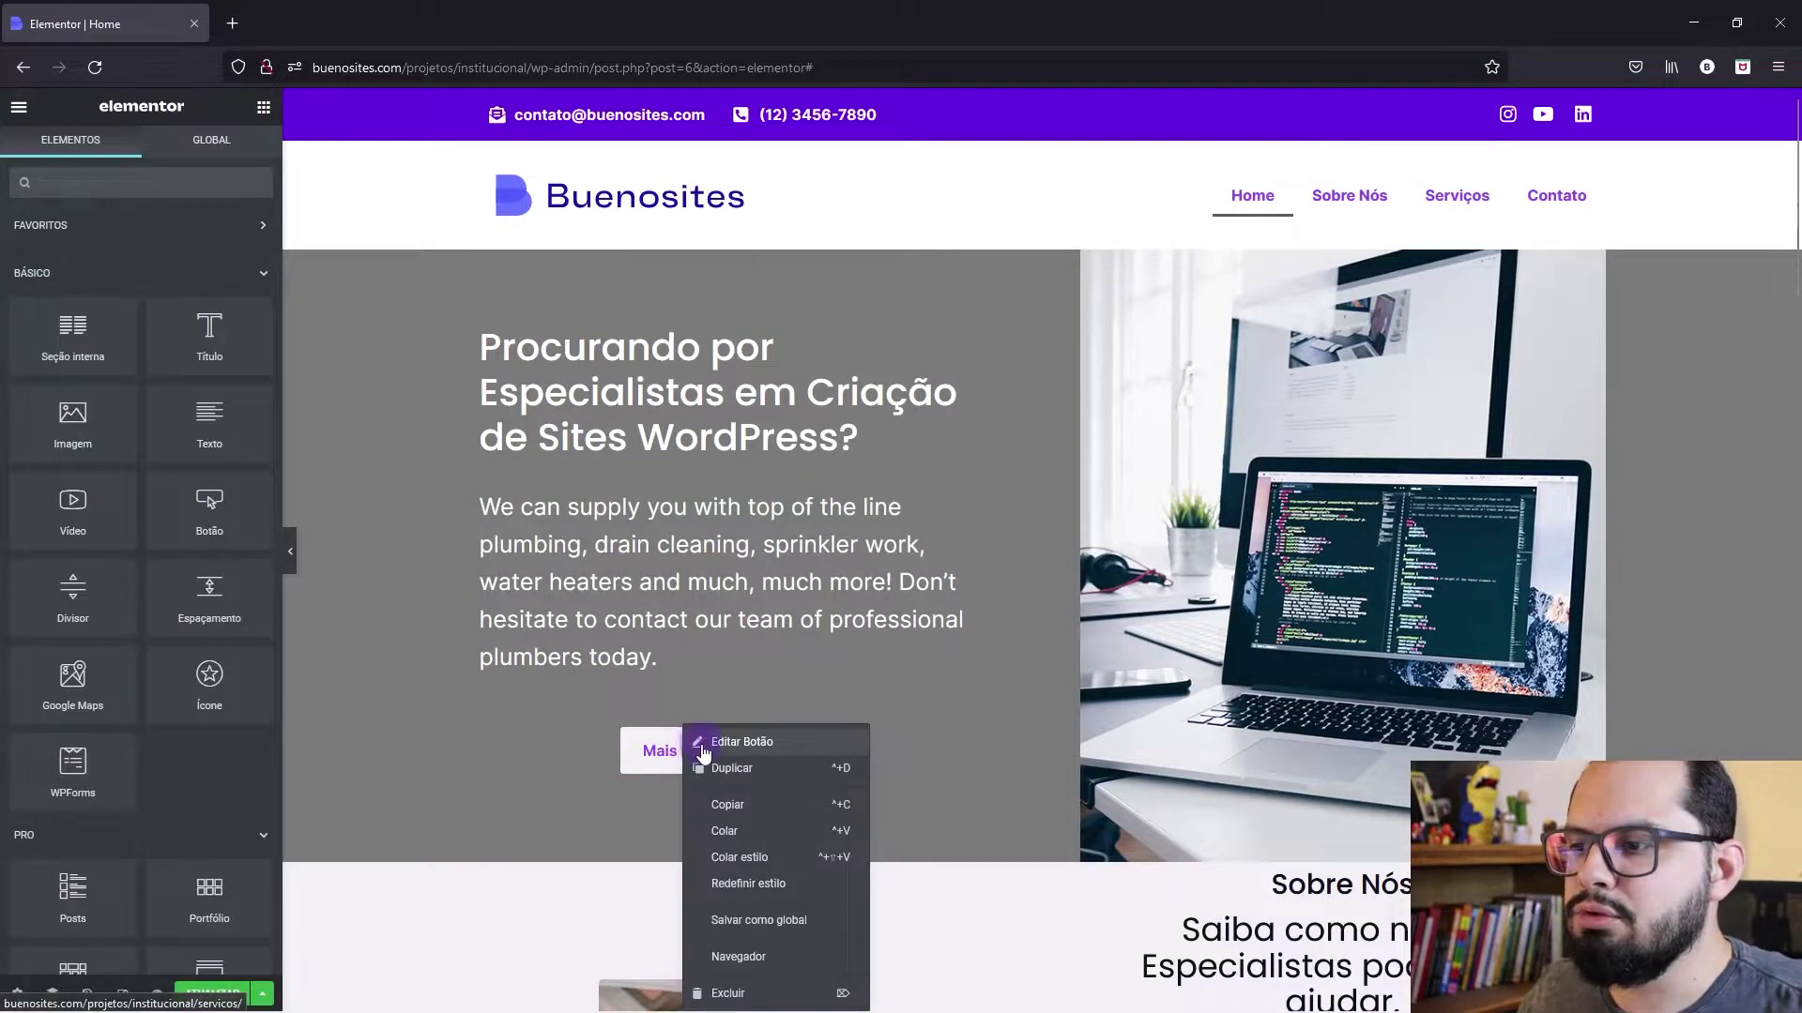
click(702, 743)
click(176, 393)
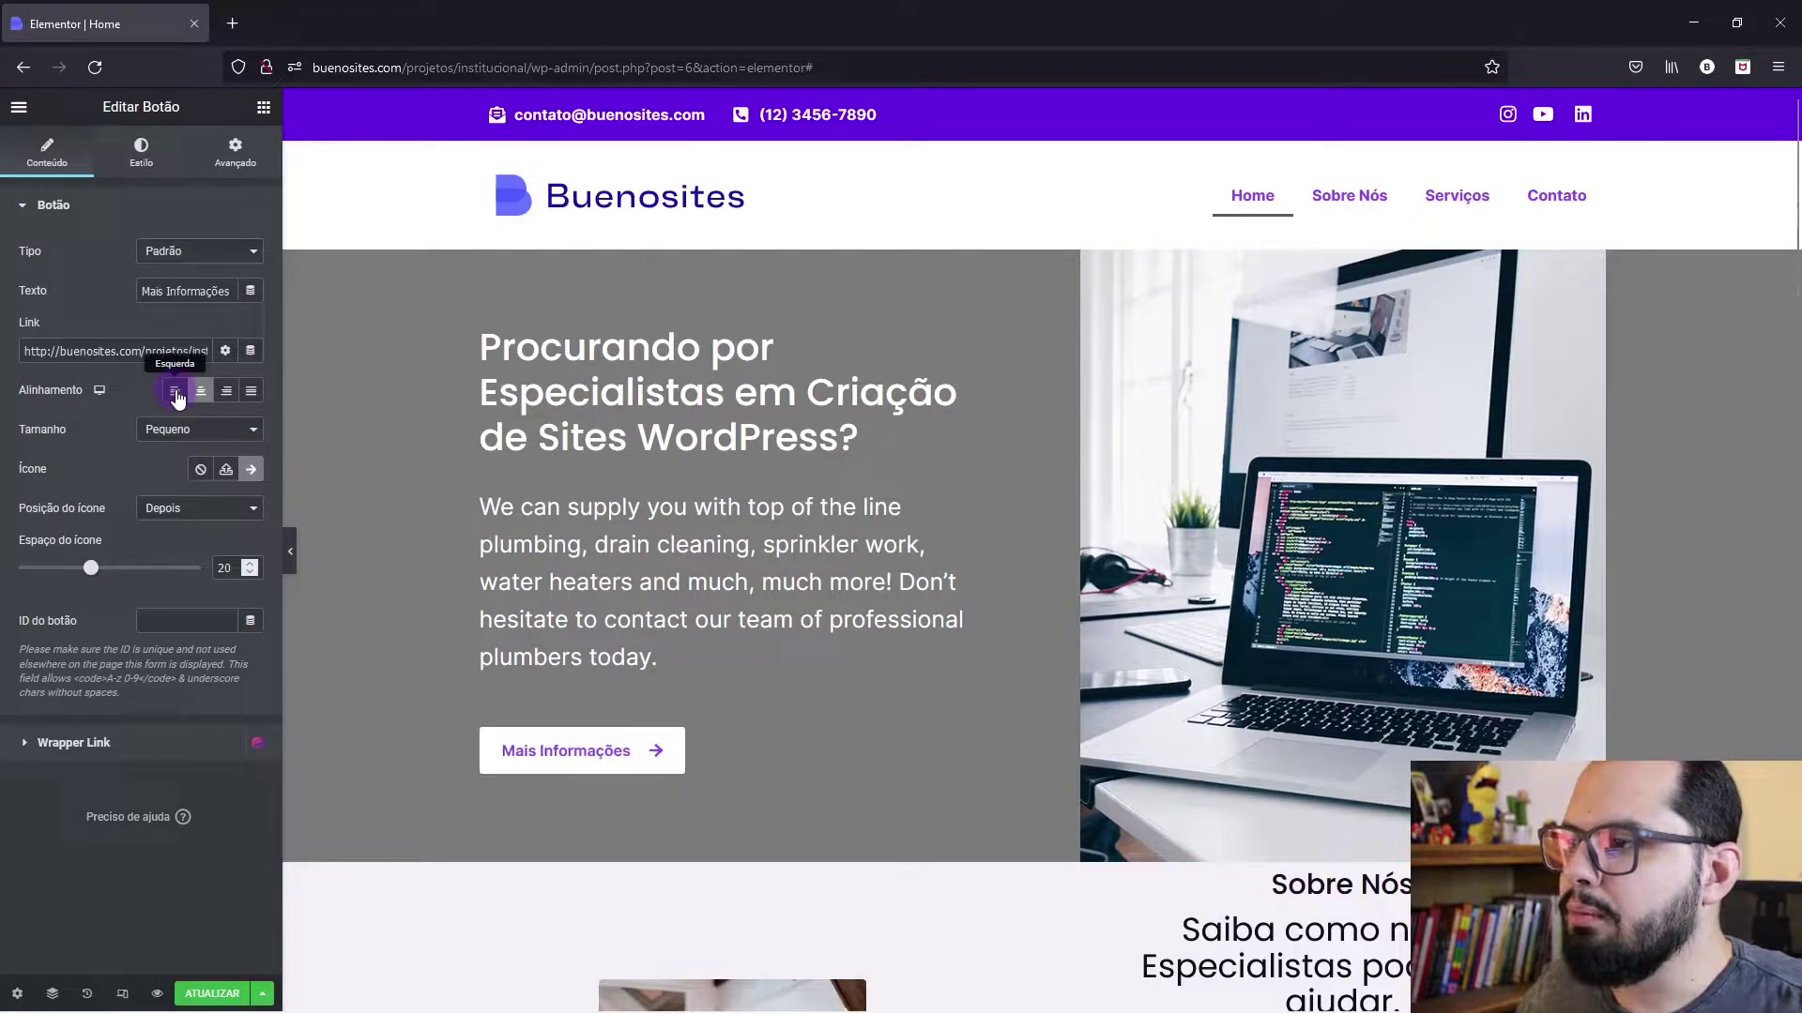
click(290, 552)
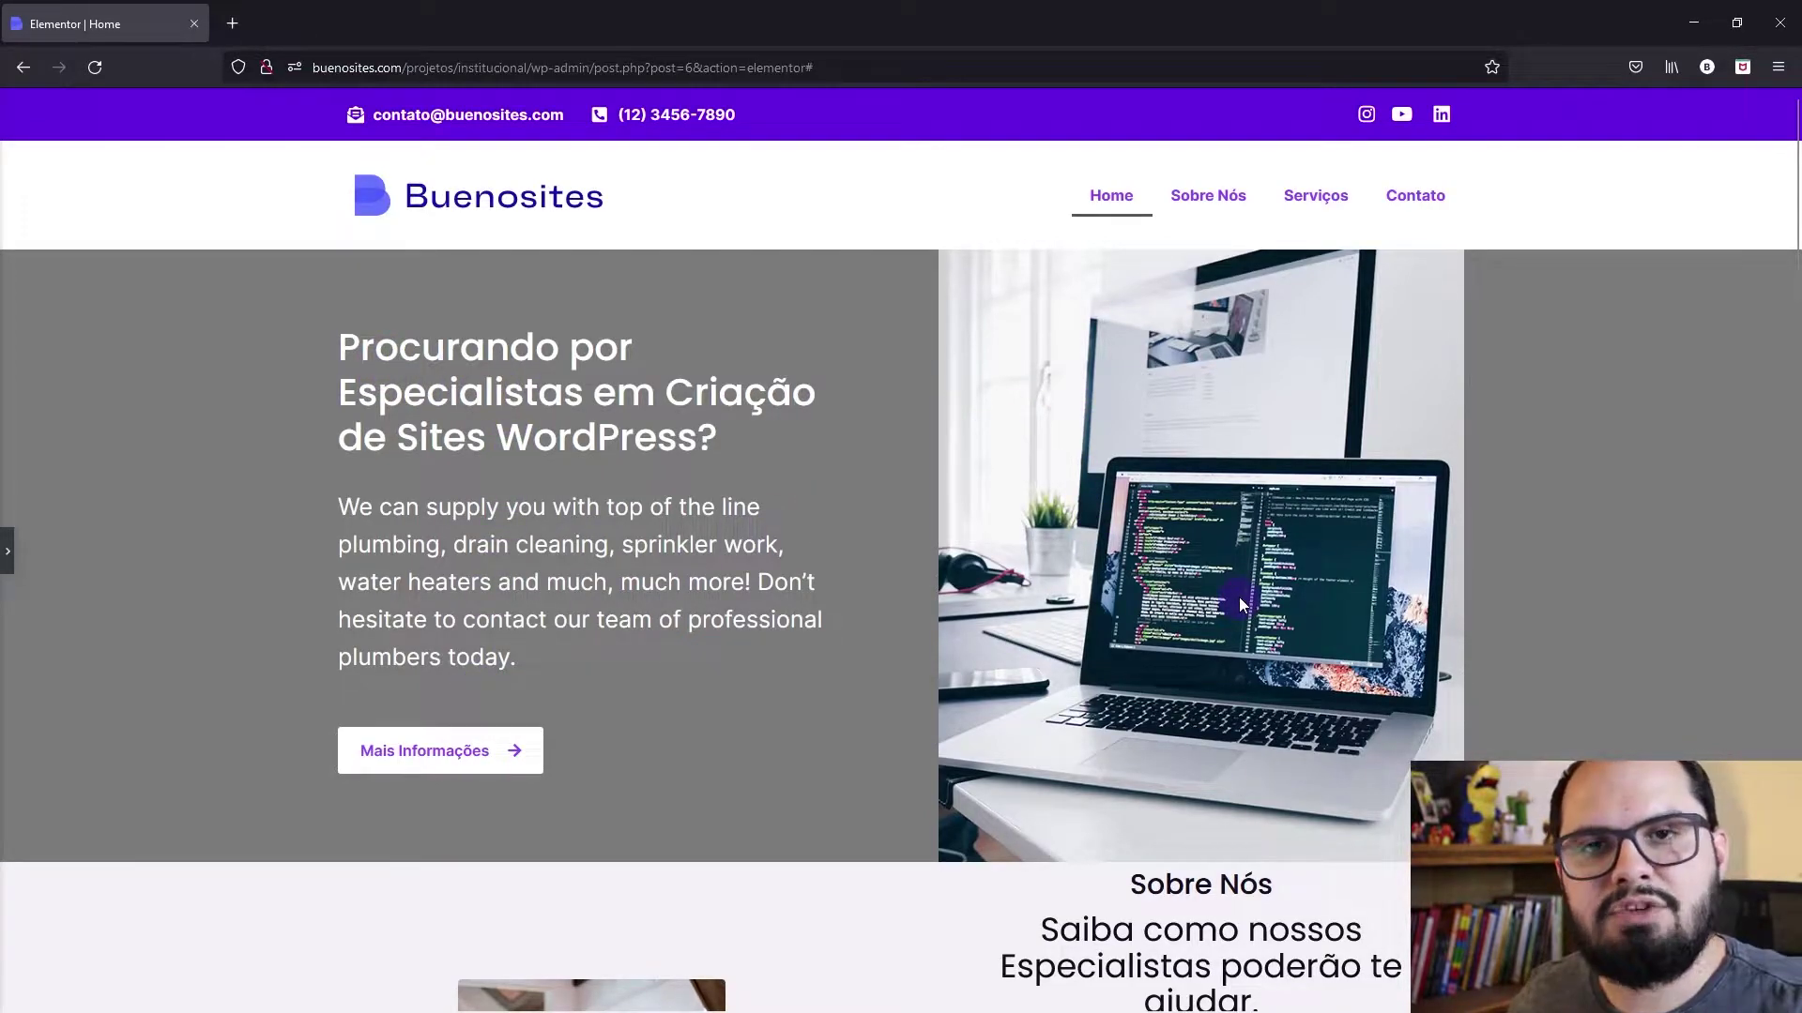
click(8, 551)
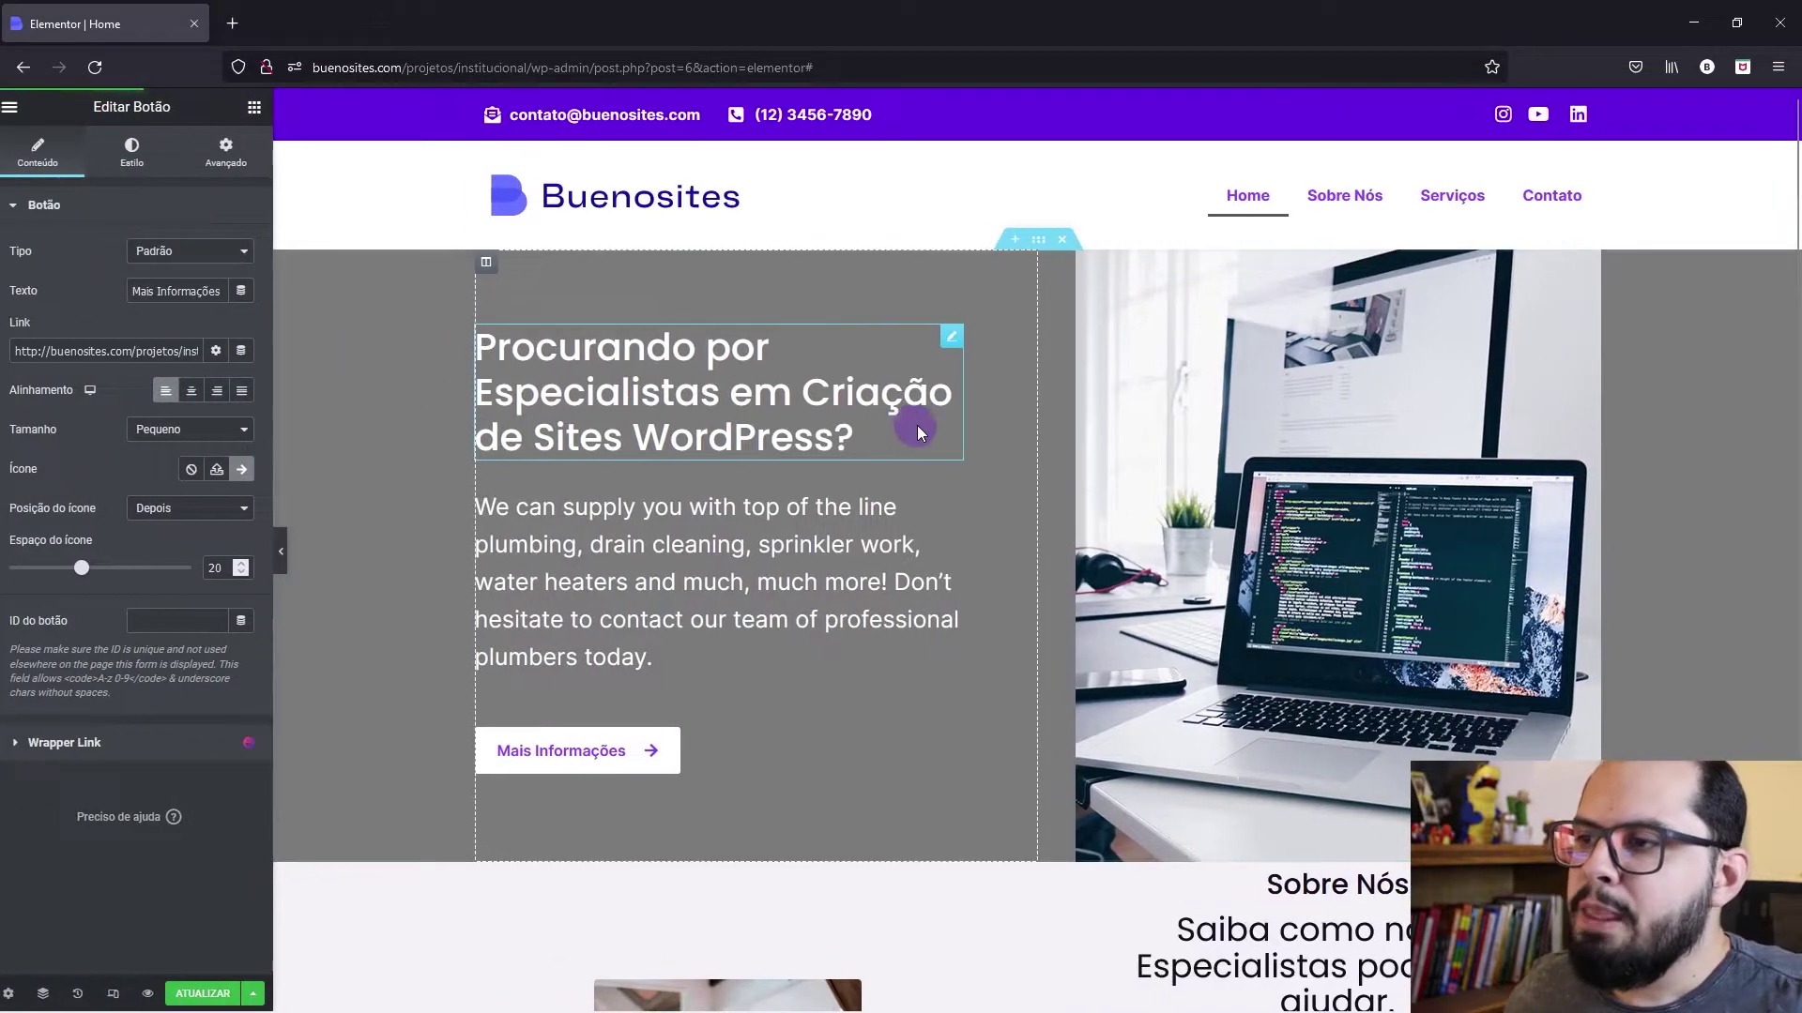
Step: Set the "Sobre Nós" section's top and bottom padding to 80 px and preview the page without the editing panel
scroll(918, 429, down, 3)
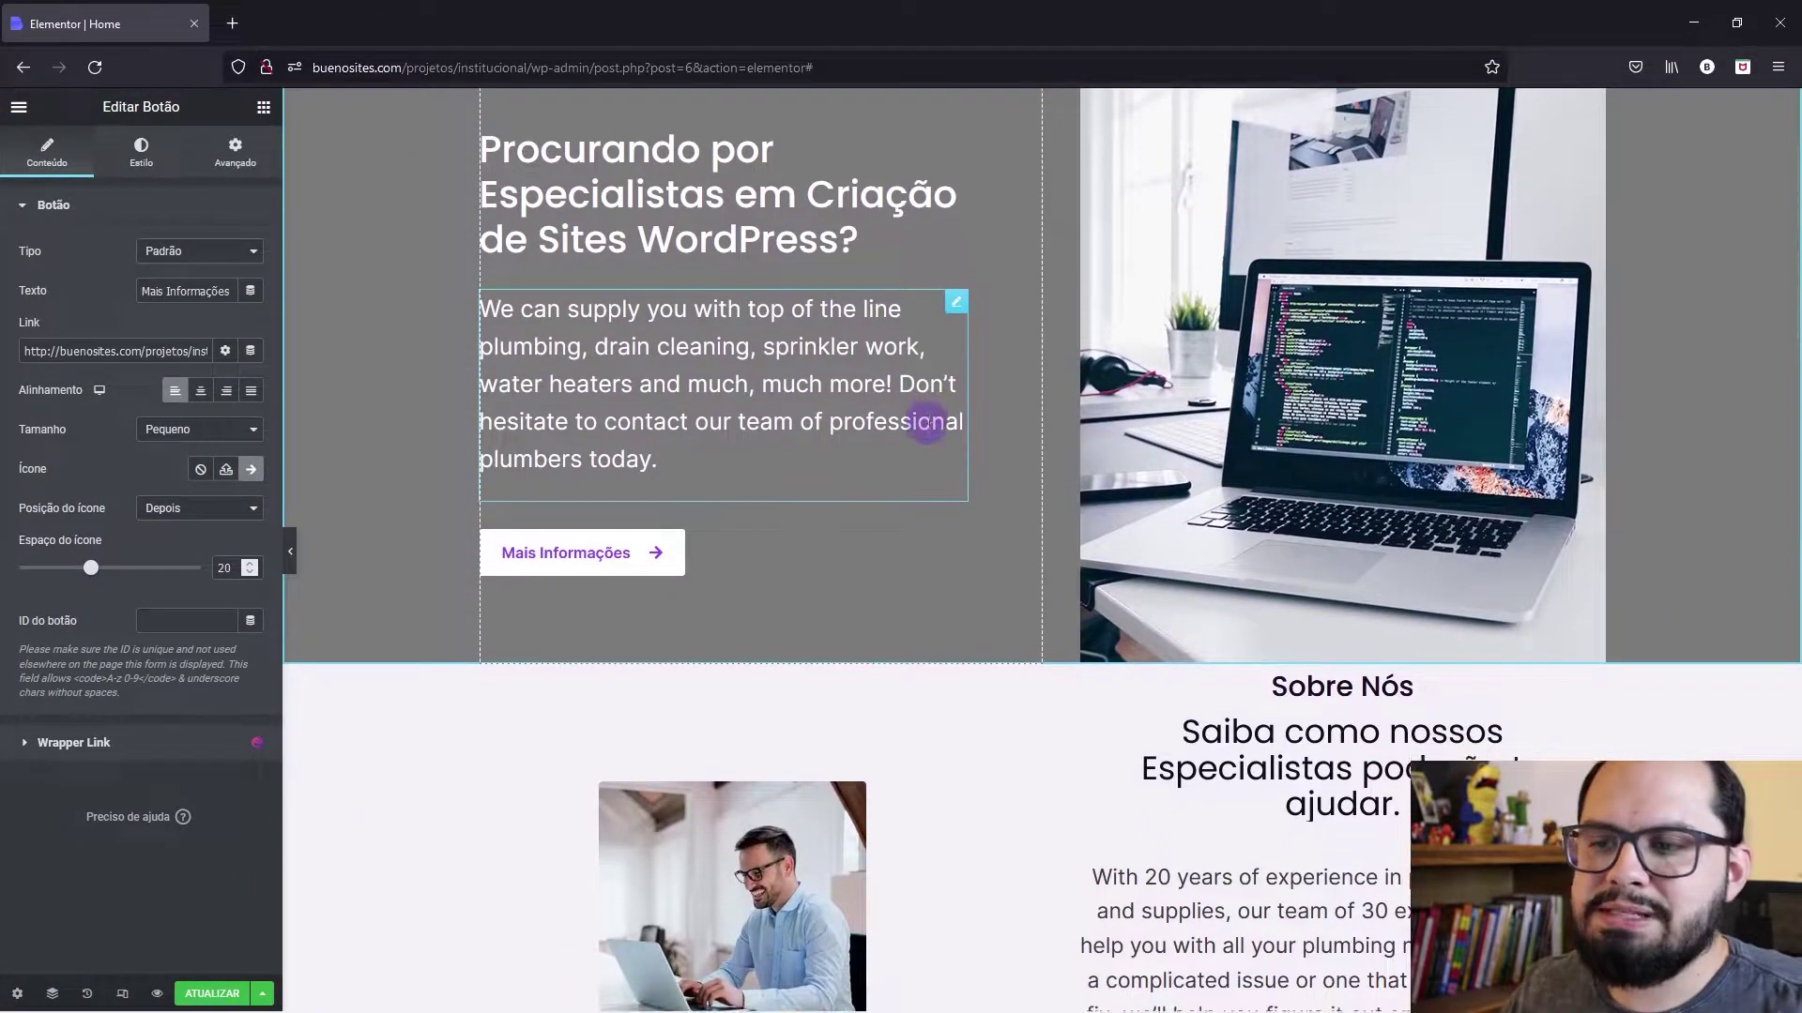
scroll(927, 425, down, 3)
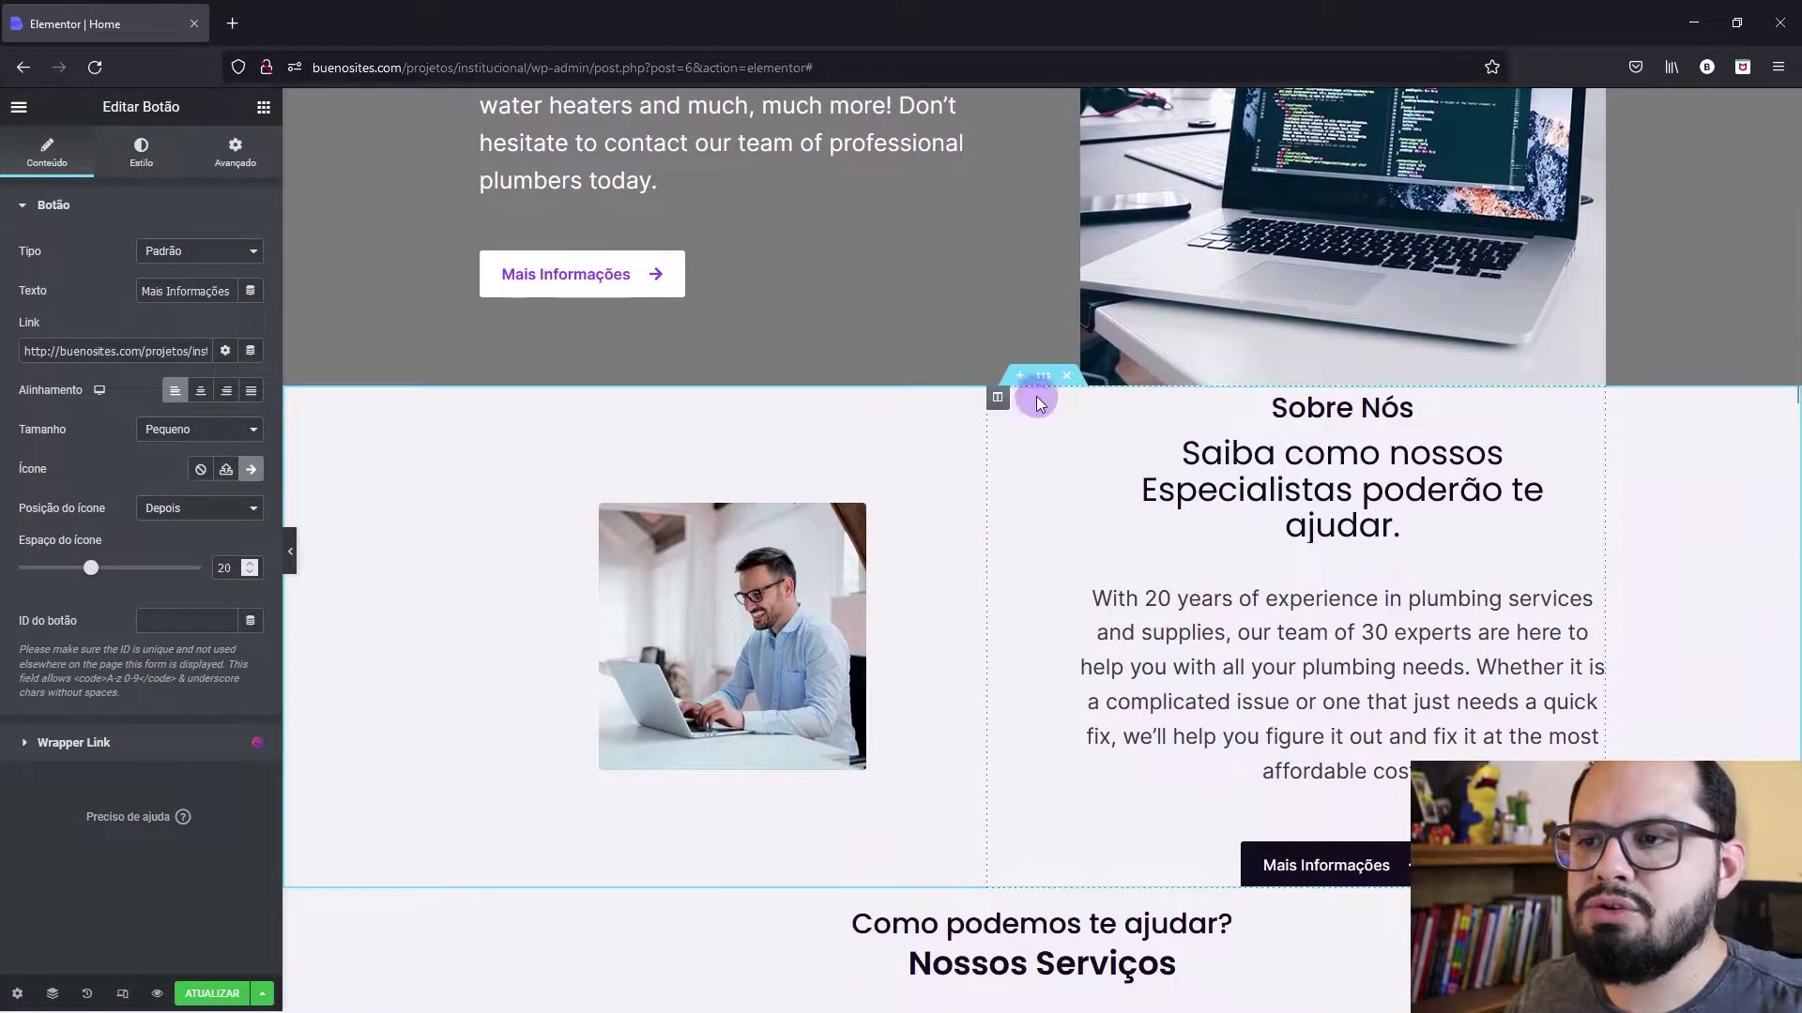
right_click(1045, 389)
click(1079, 399)
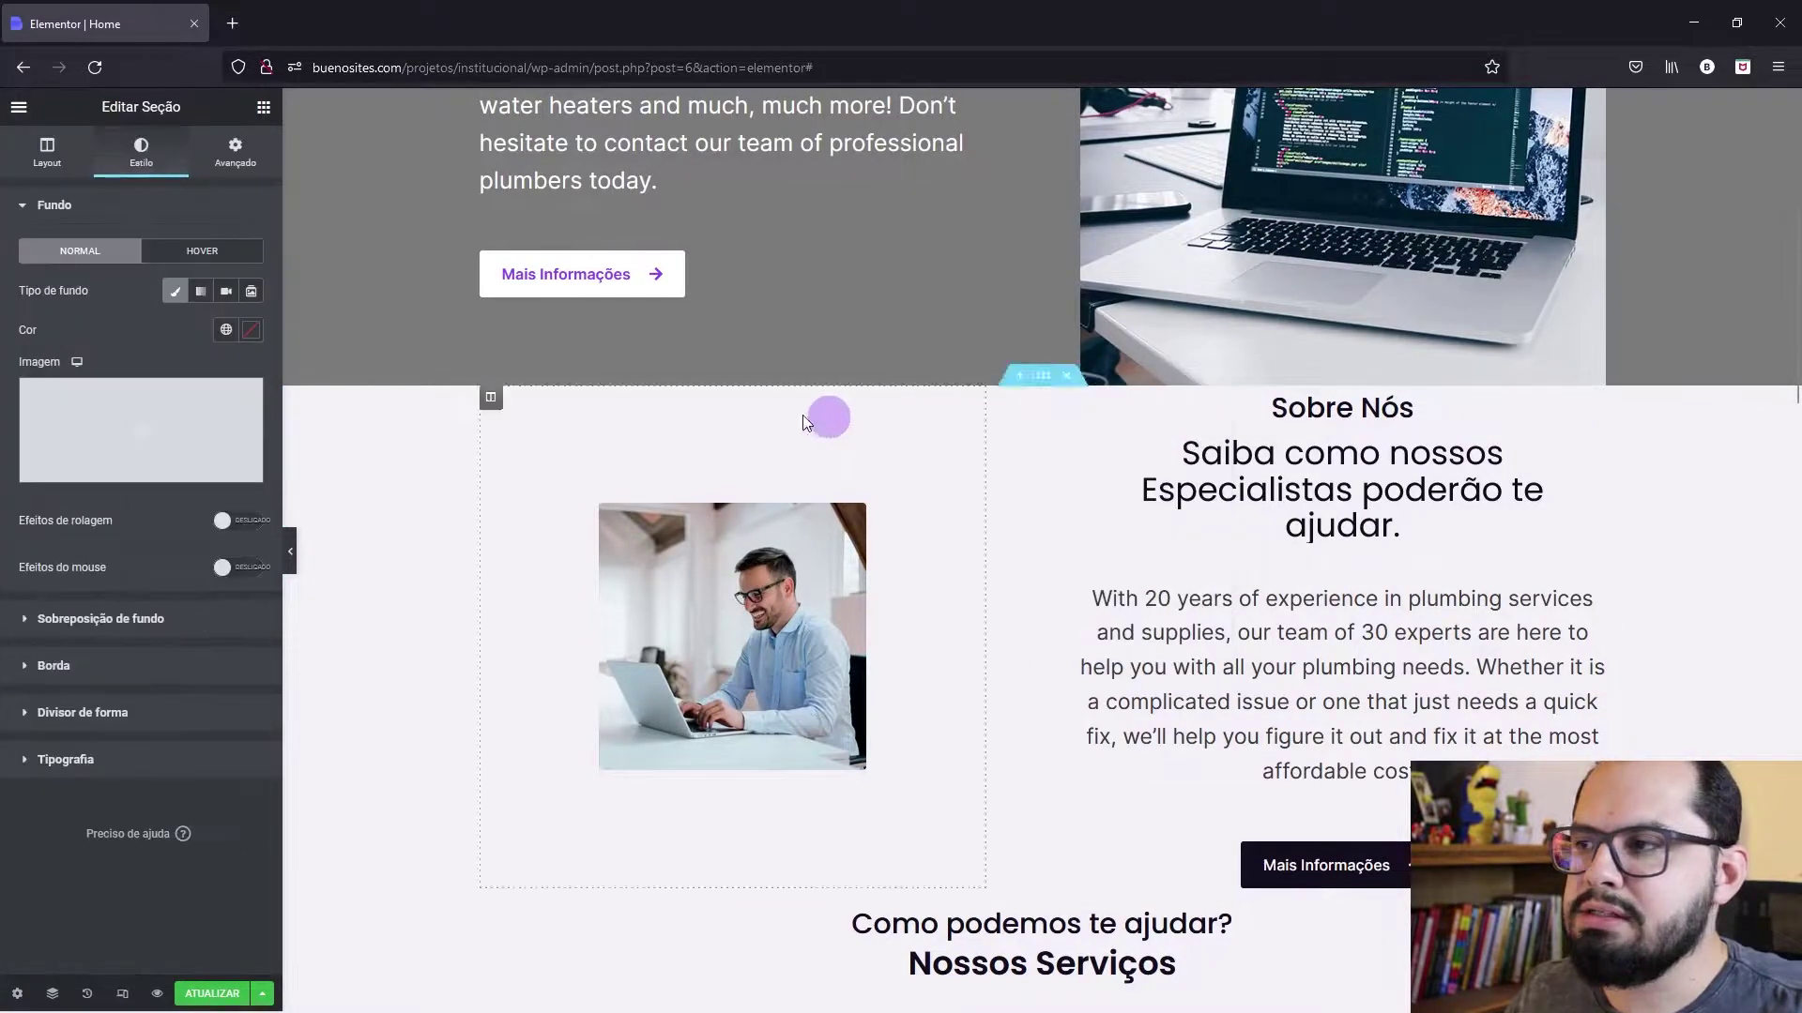
click(234, 155)
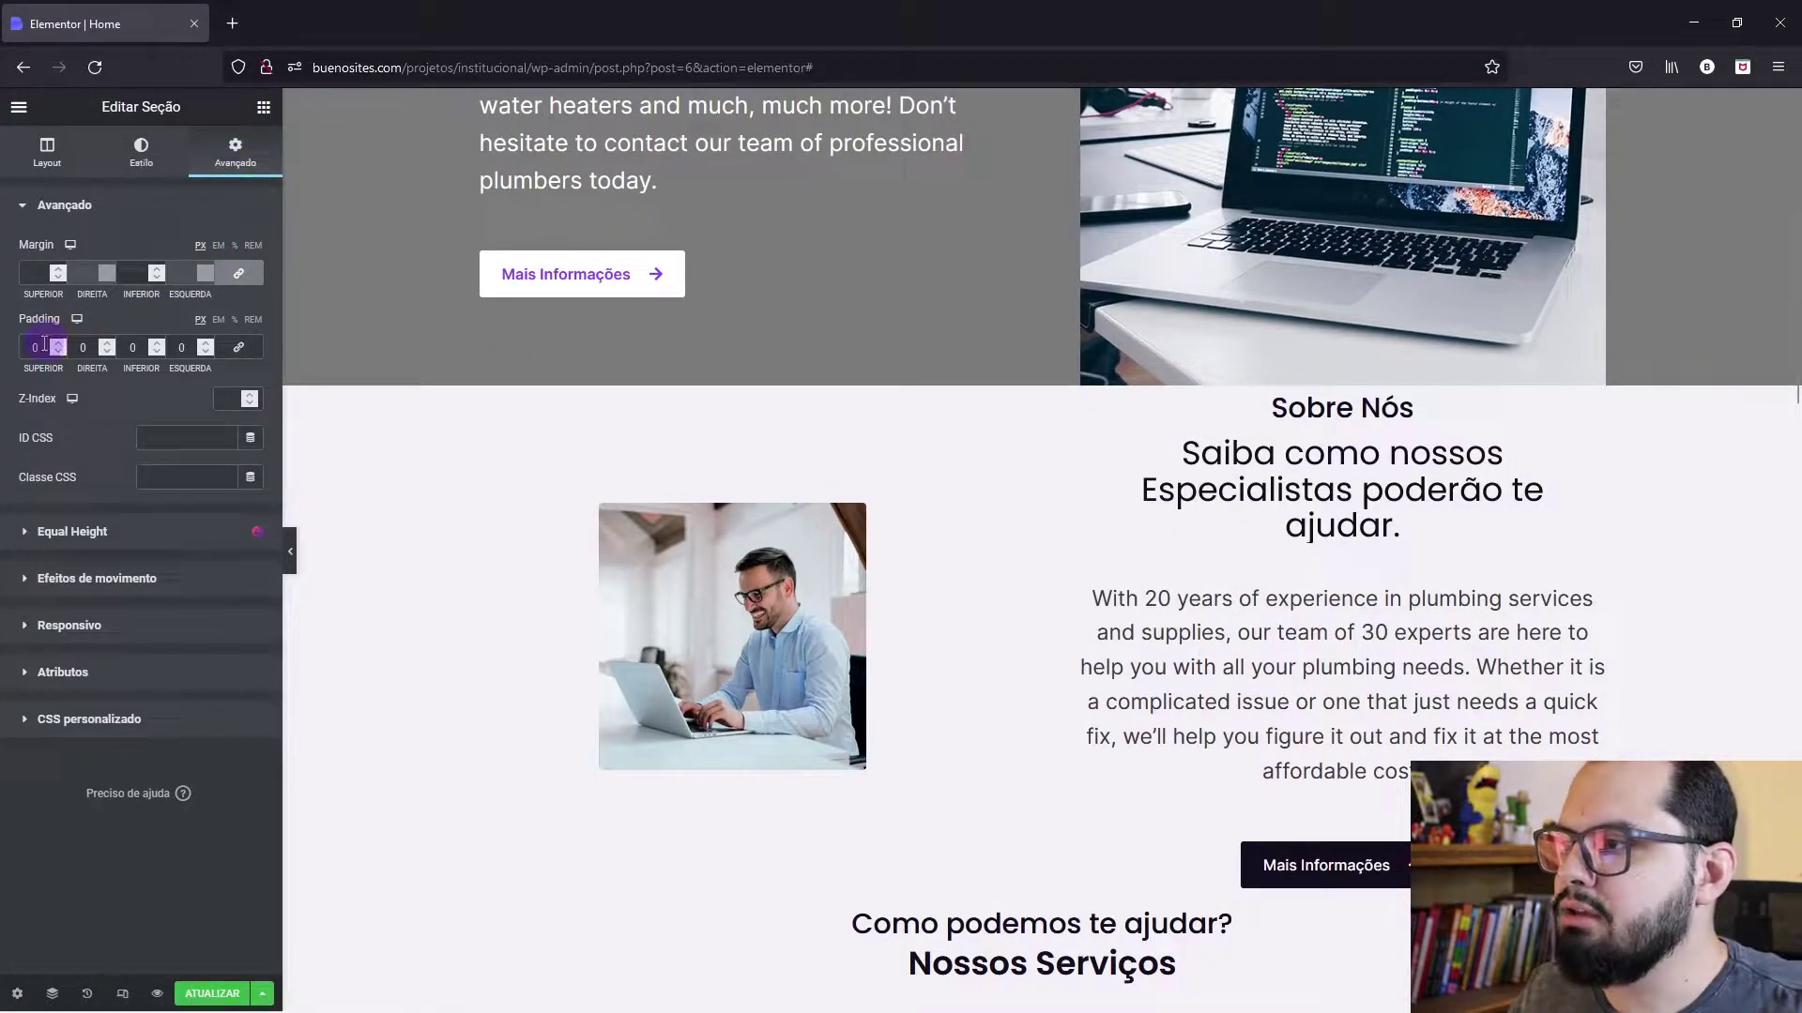
text(80)
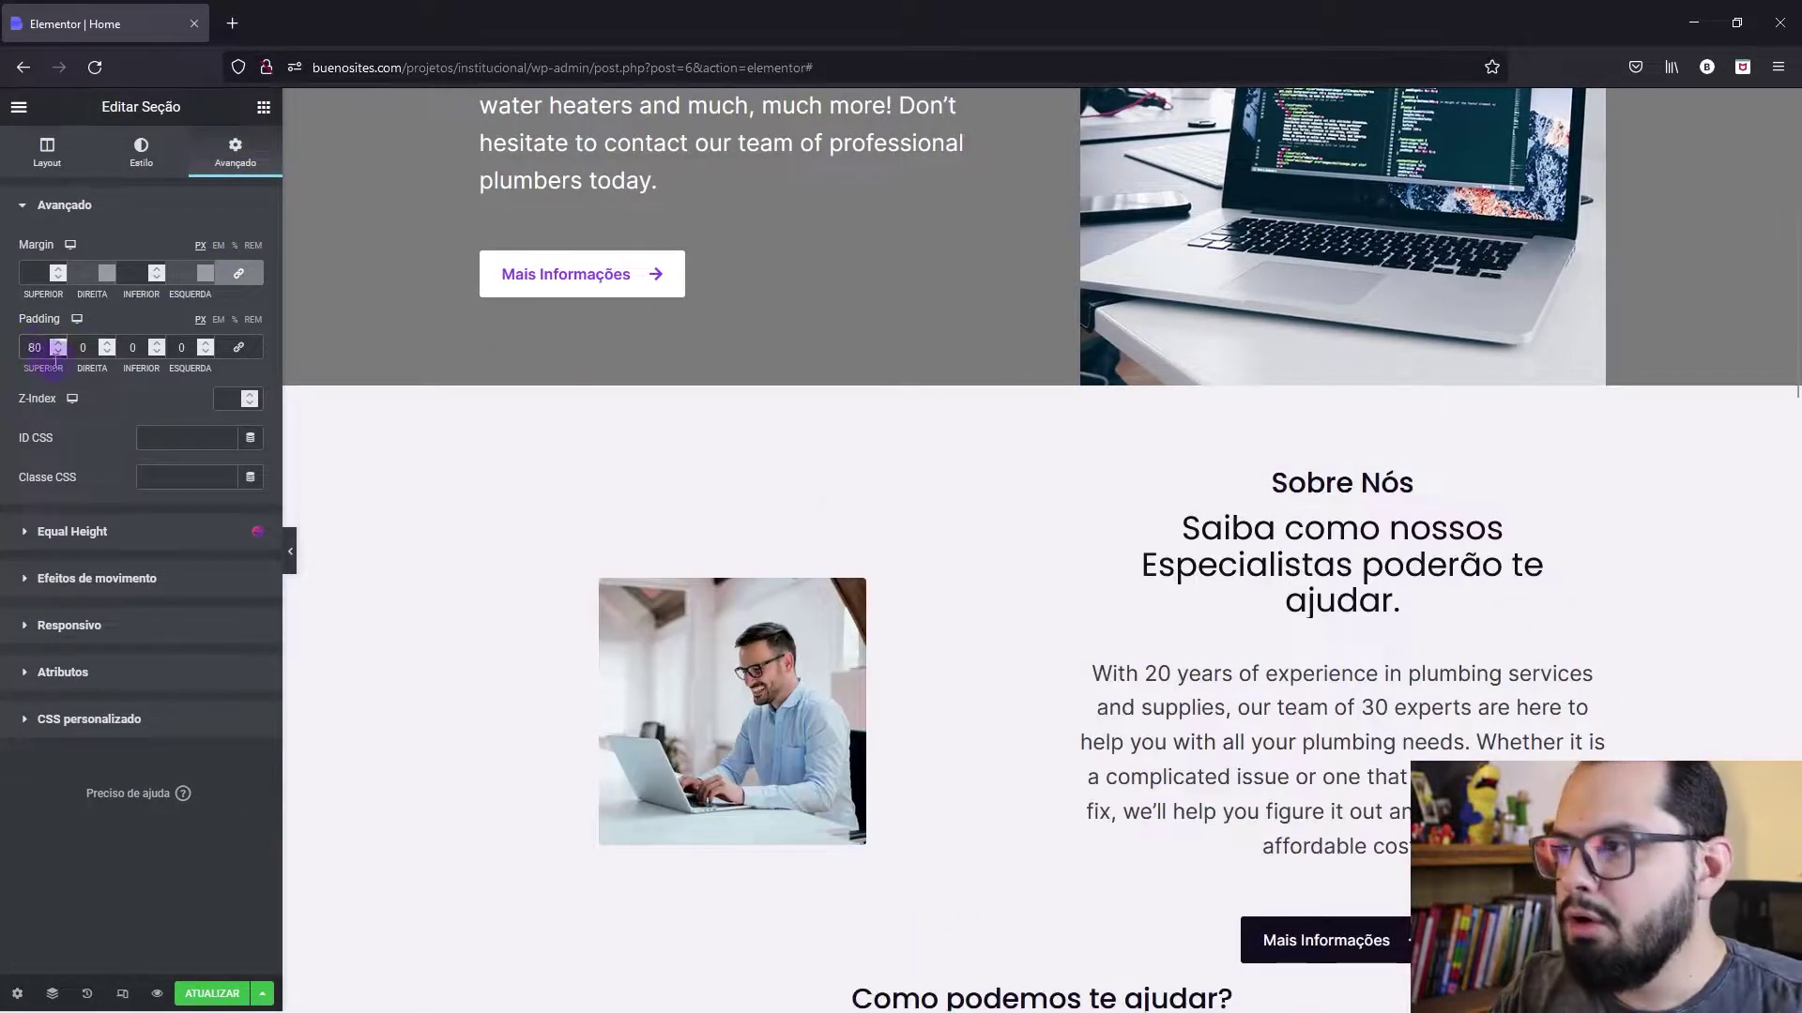
click(132, 349)
text(80)
scroll(910, 469, down, 3)
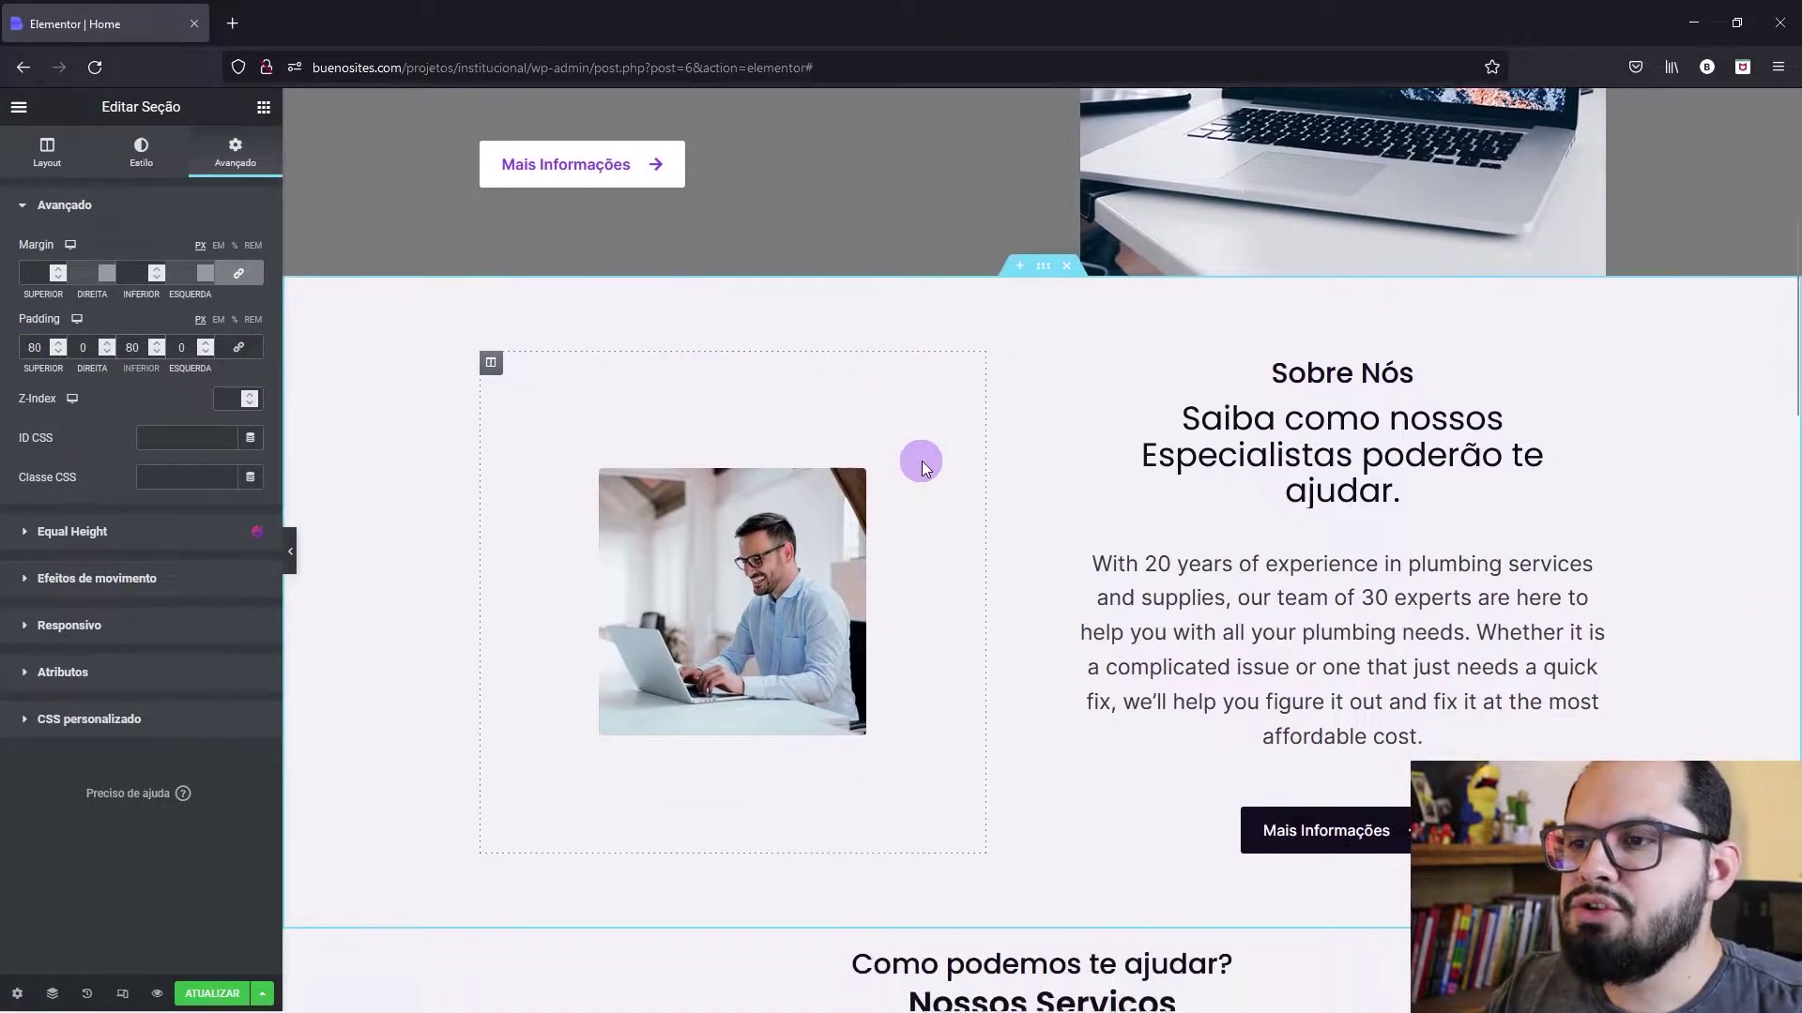
click(290, 549)
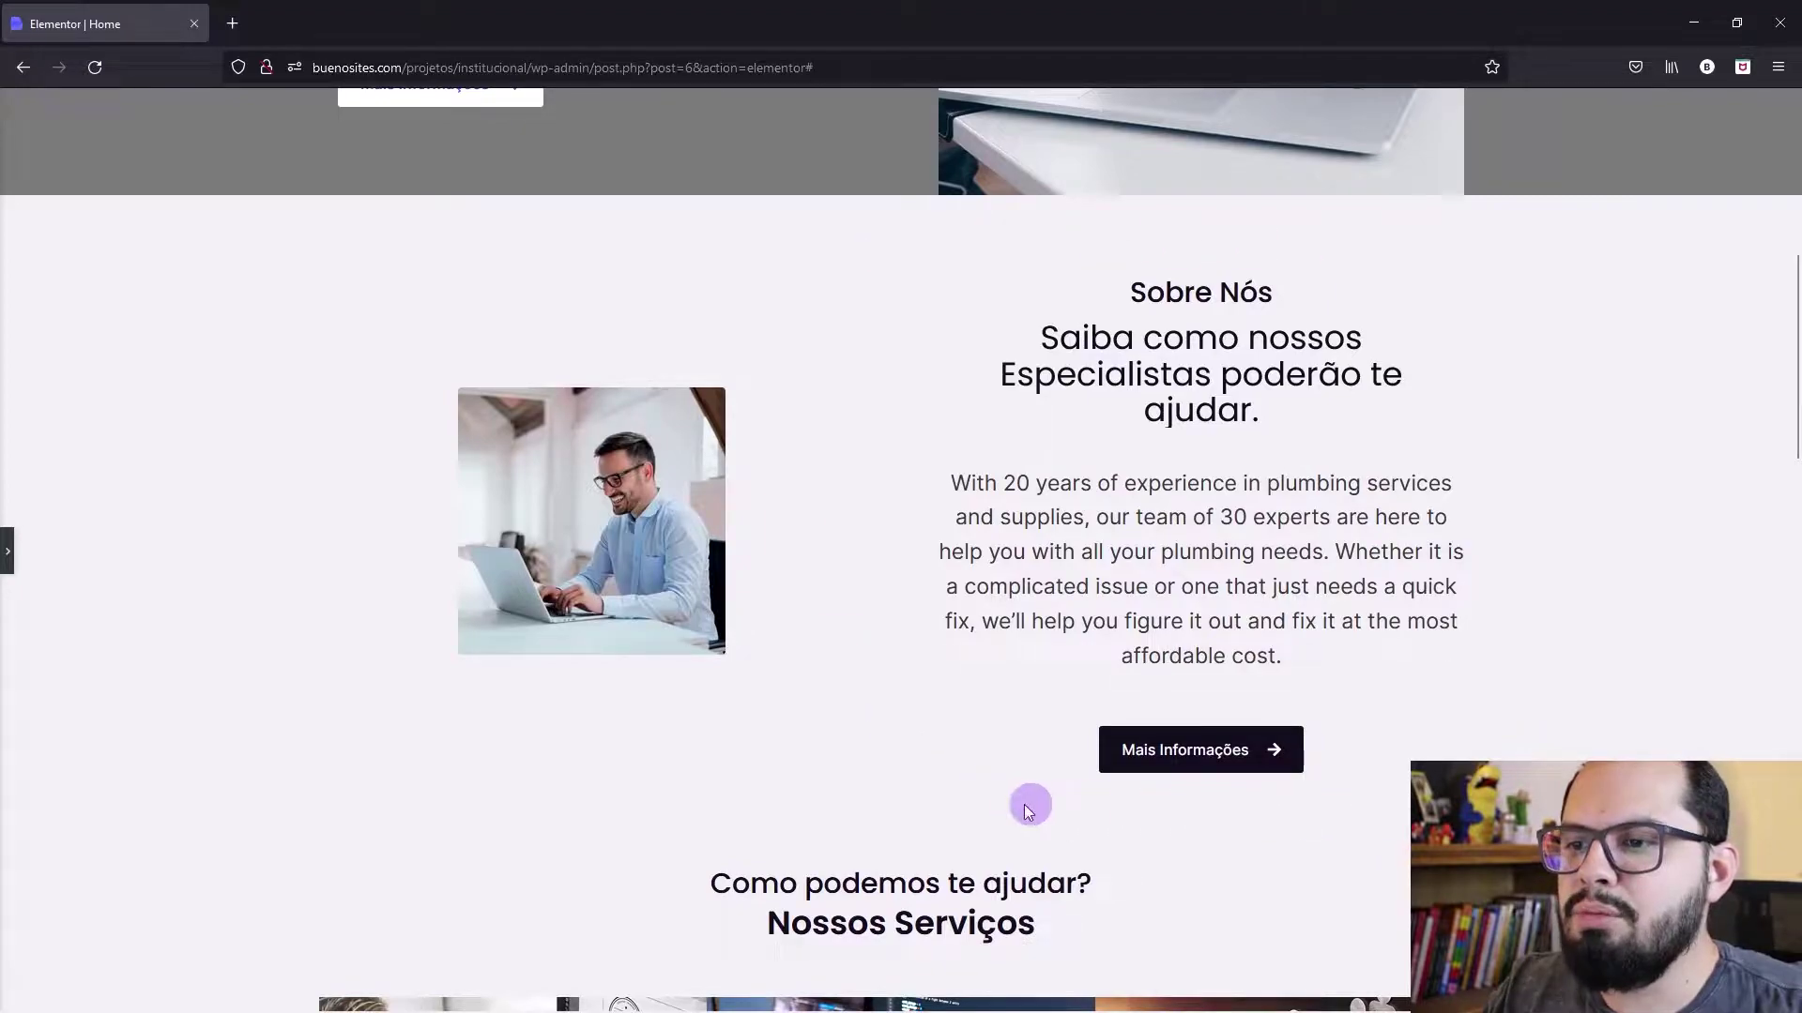
scroll(1417, 811, down, 1)
scroll(1427, 628, down, 3)
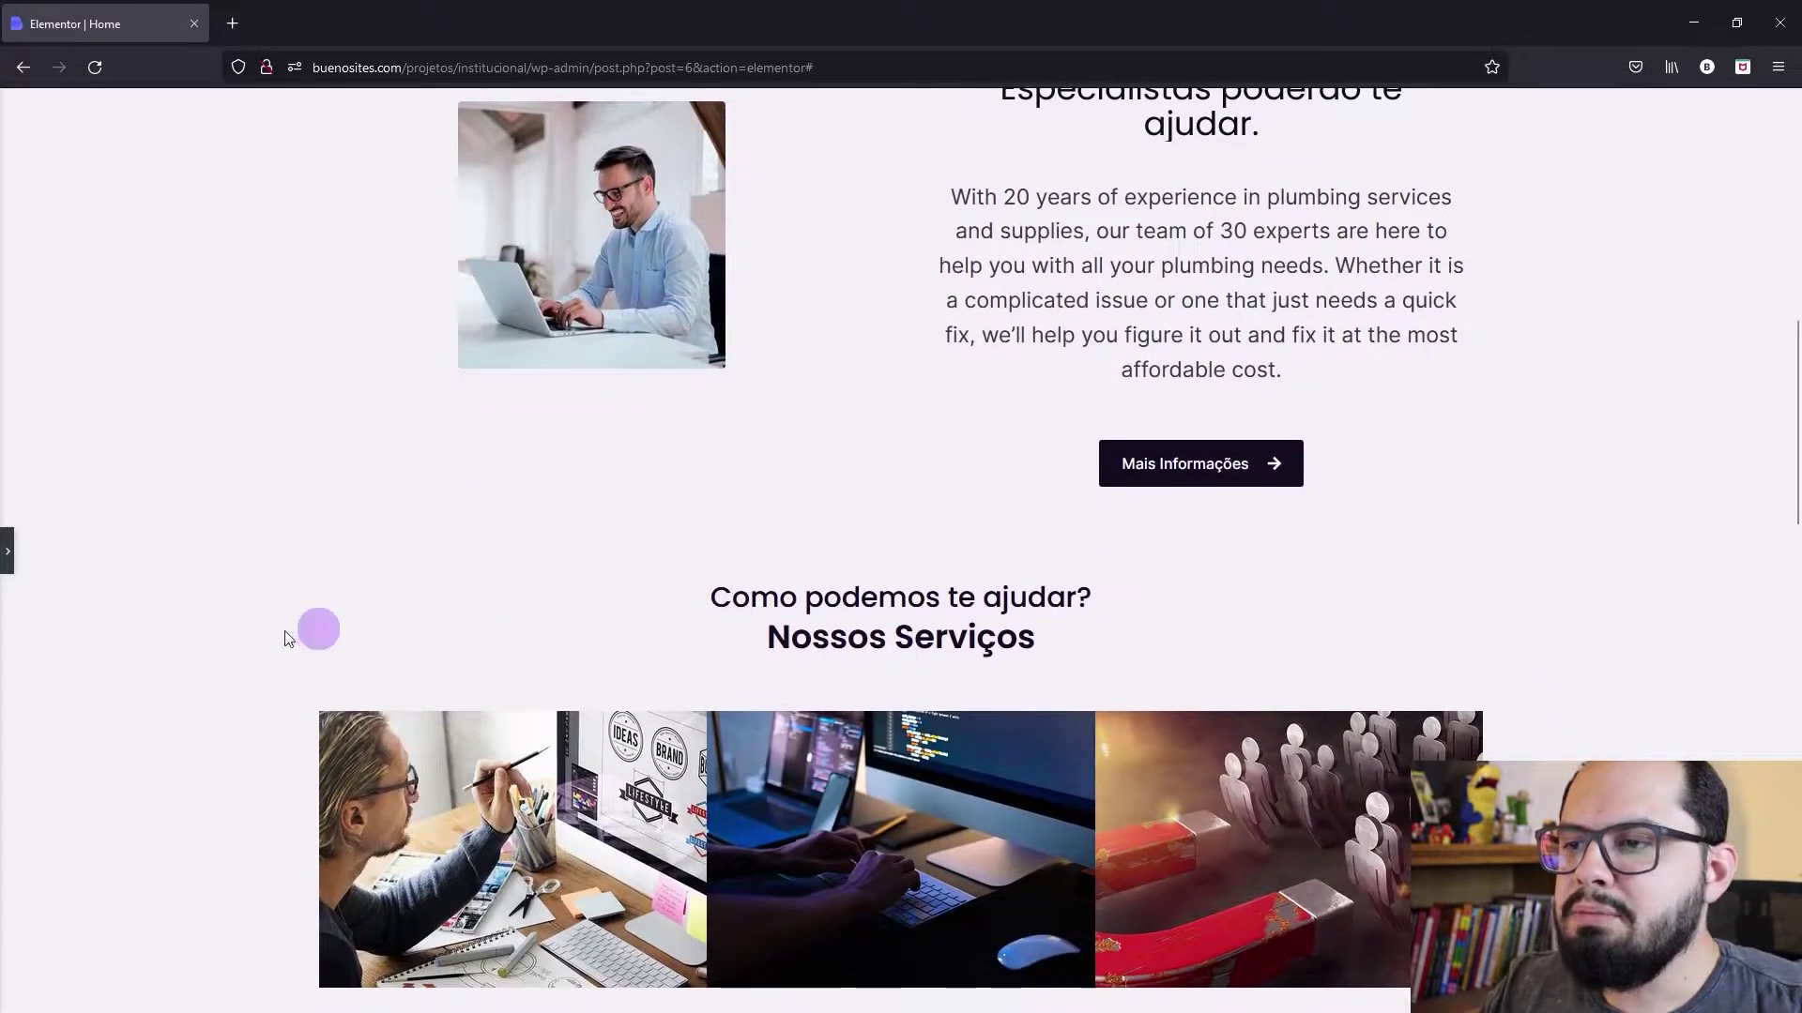
Step: Set the top and bottom padding of the "Nossos Serviços" section to 80 px
click(11, 571)
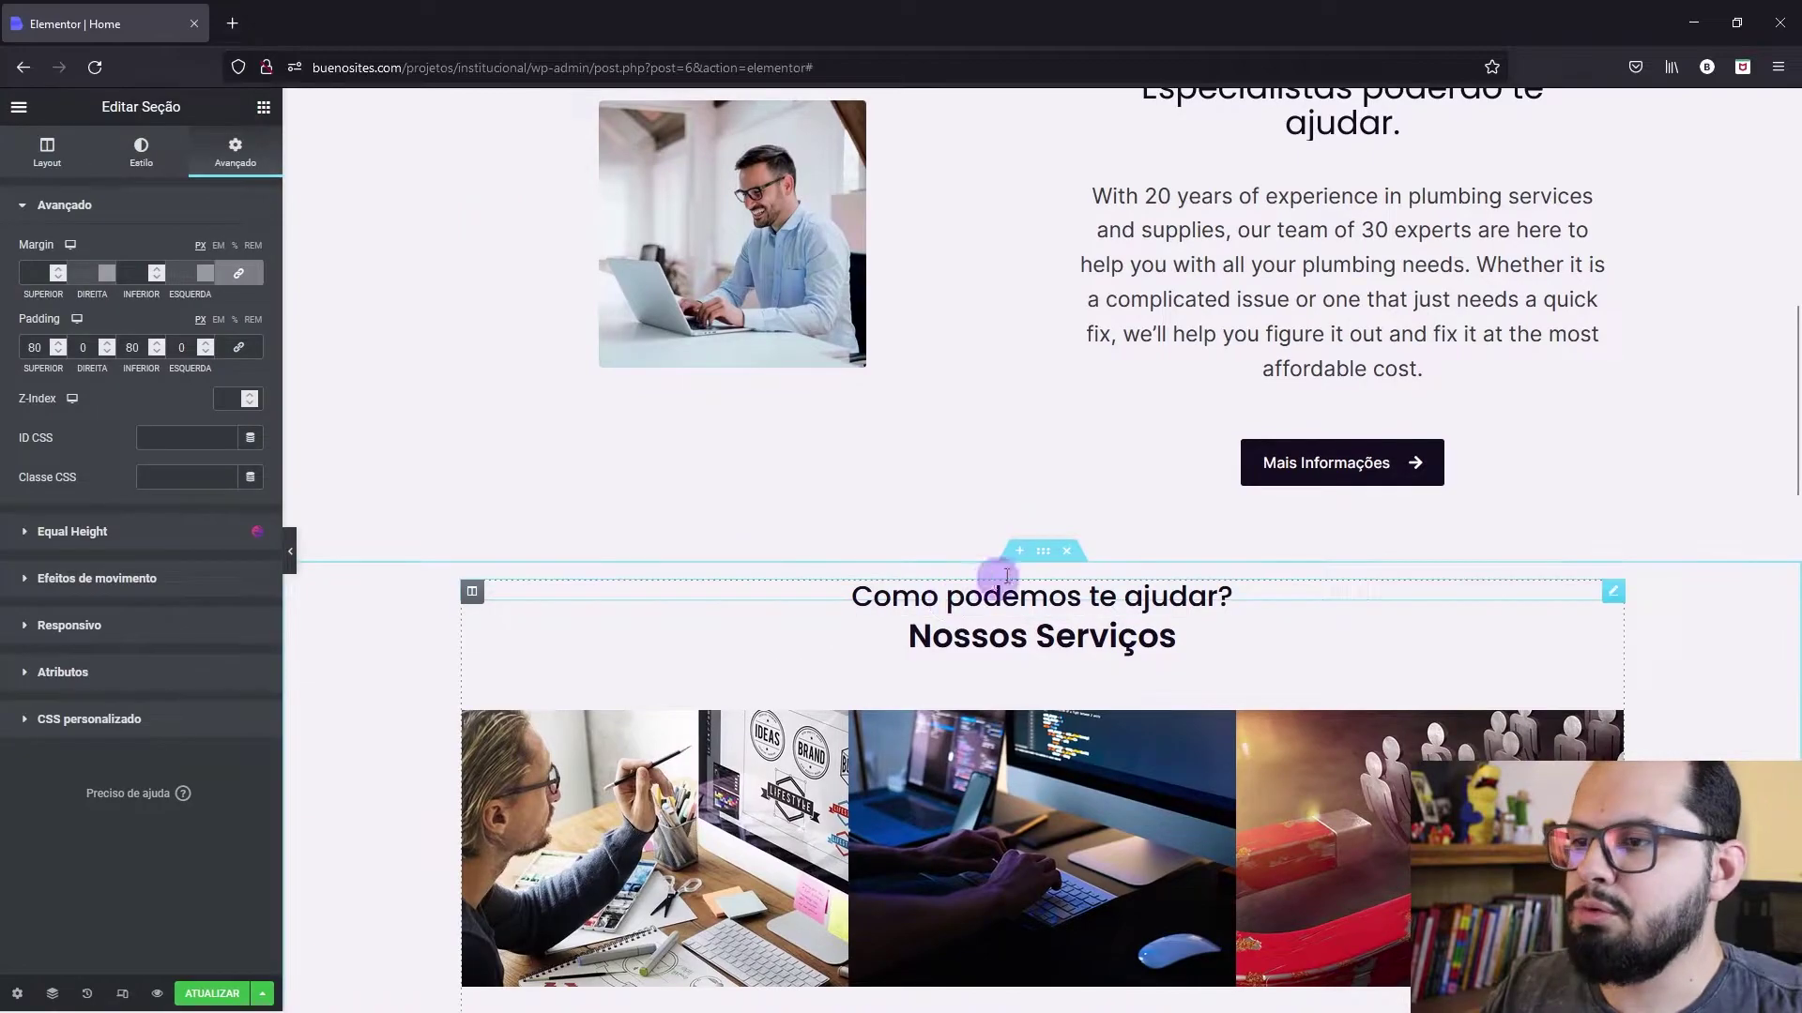
right_click(1051, 555)
click(1081, 566)
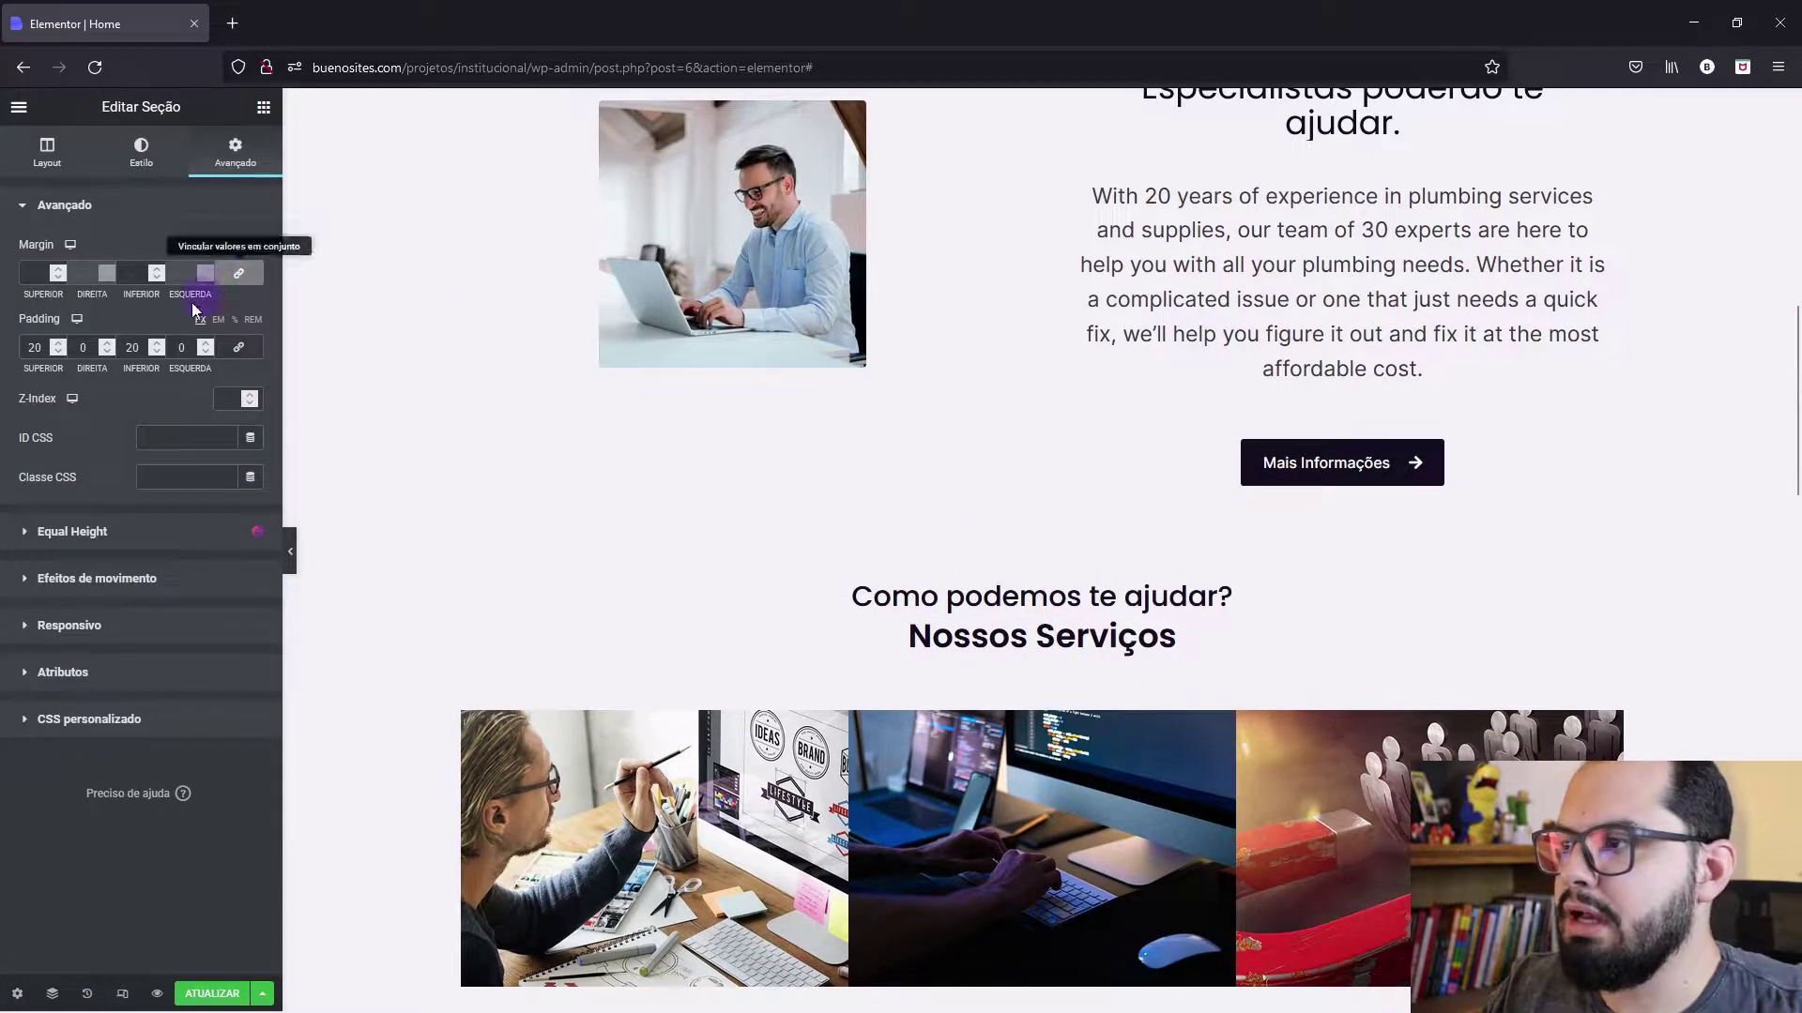
click(31, 346)
text(80)
double_click(129, 344)
text(80)
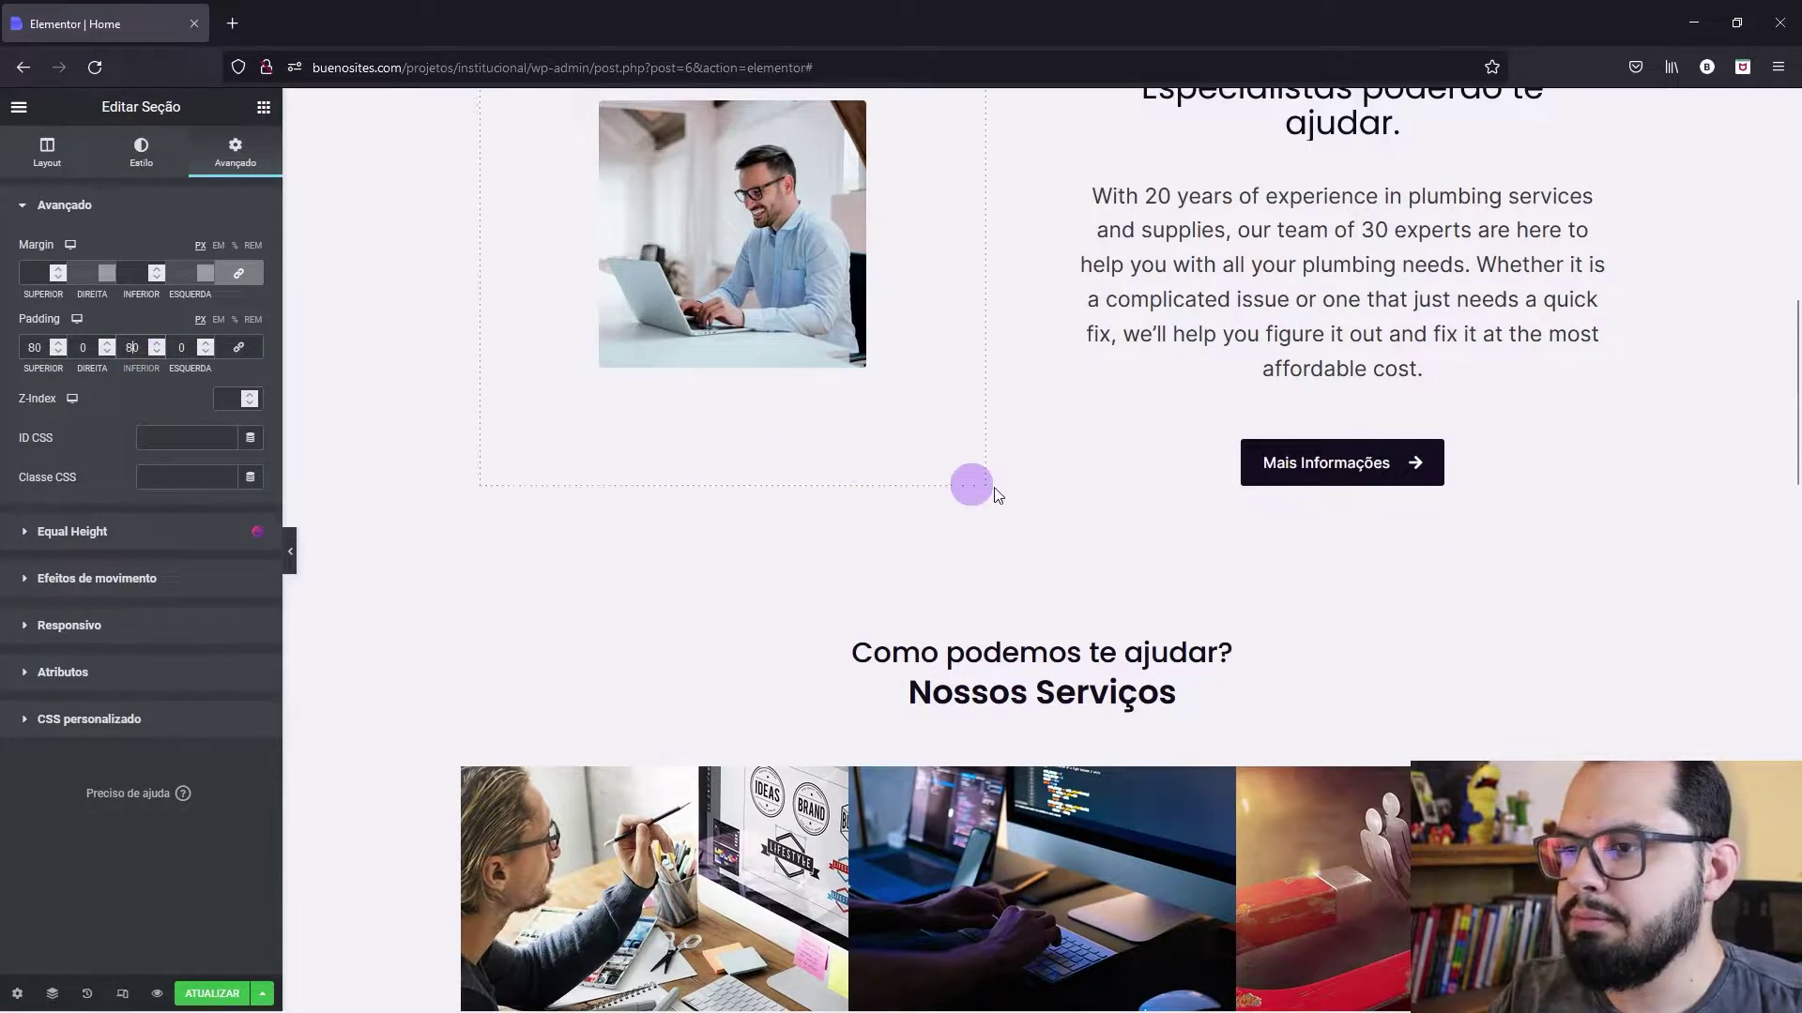
Step: Set the purple "Fale com um Especialista" section's top and bottom padding to 50 px and preview it without the editing panel
scroll(1021, 488, down, 7)
scroll(1022, 496, down, 2)
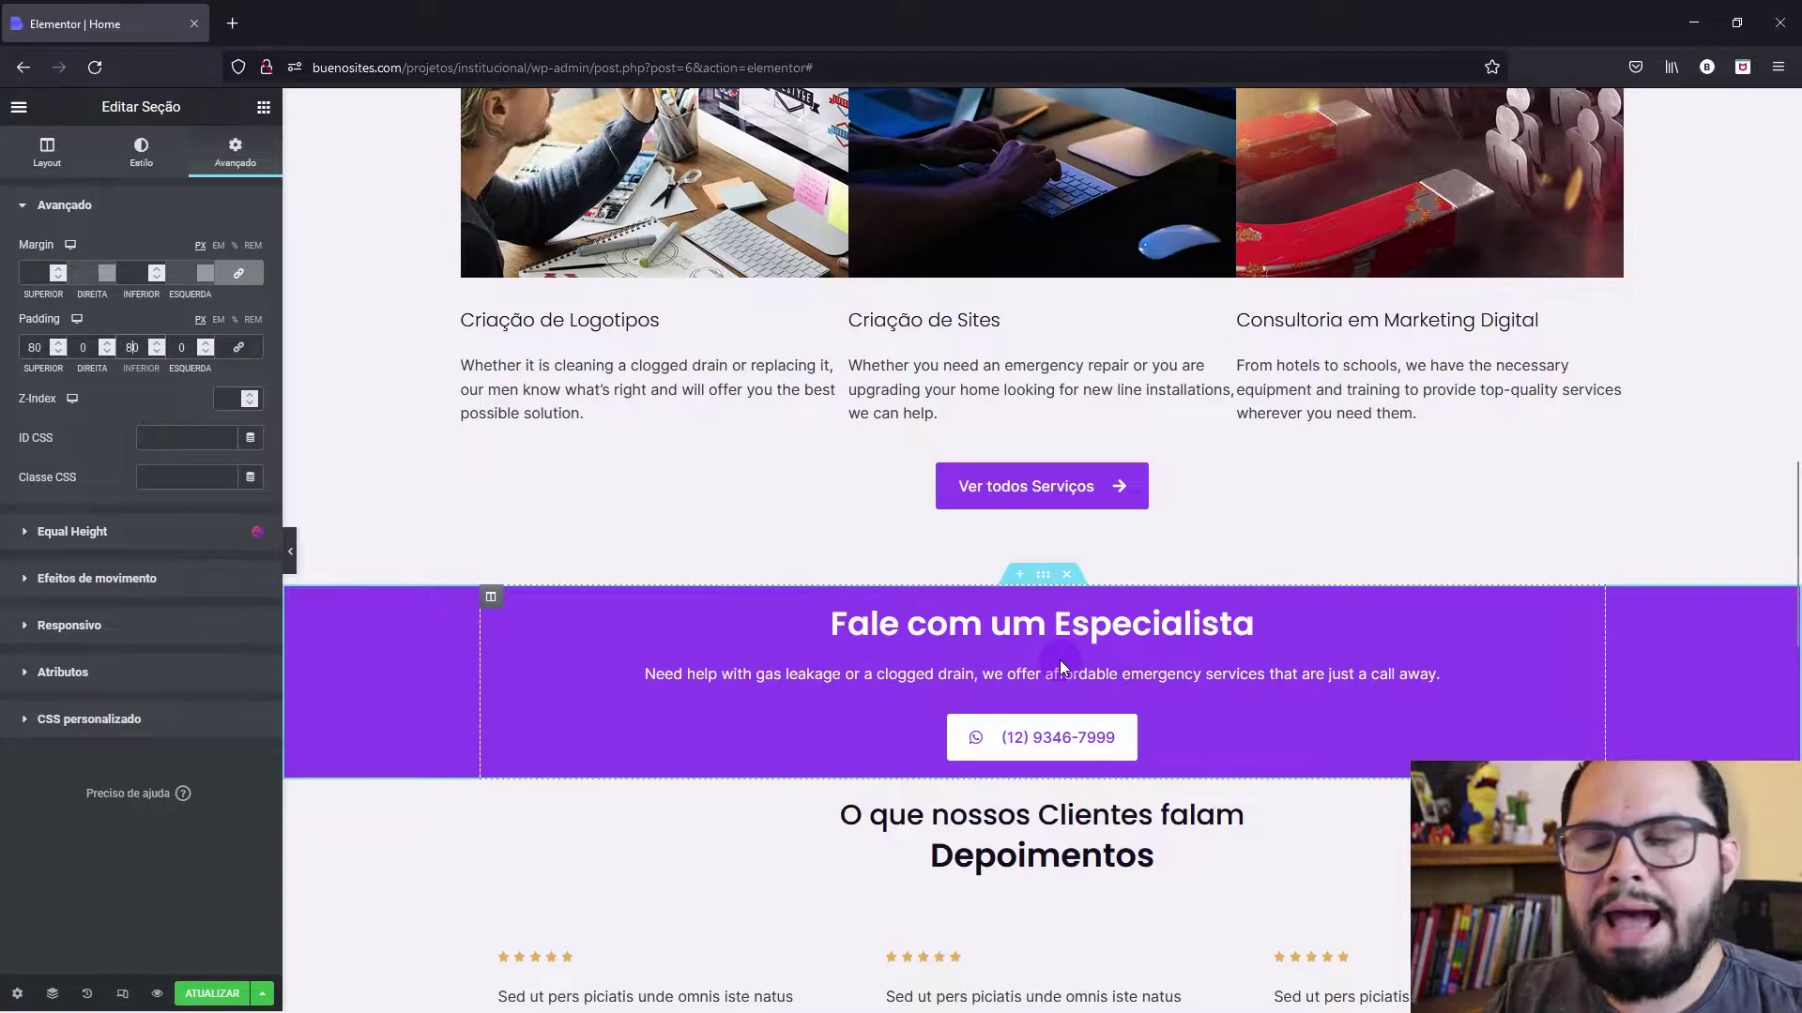
click(1042, 576)
click(692, 498)
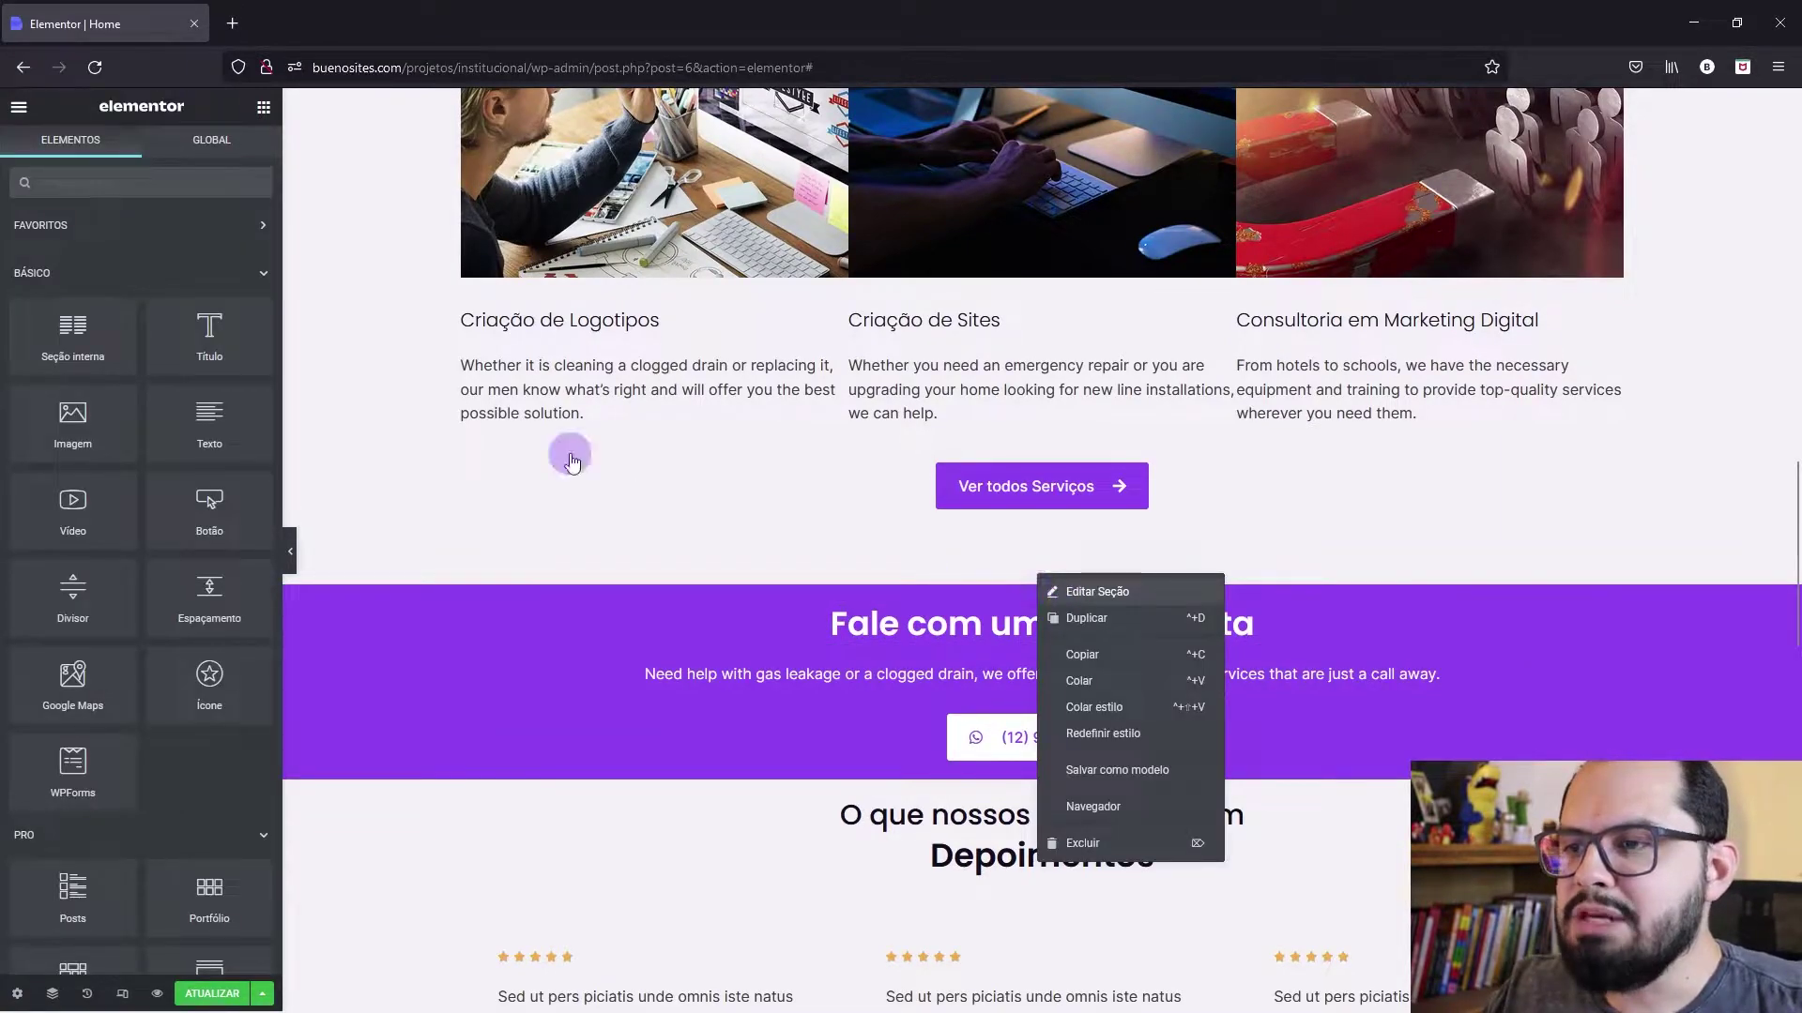
click(230, 161)
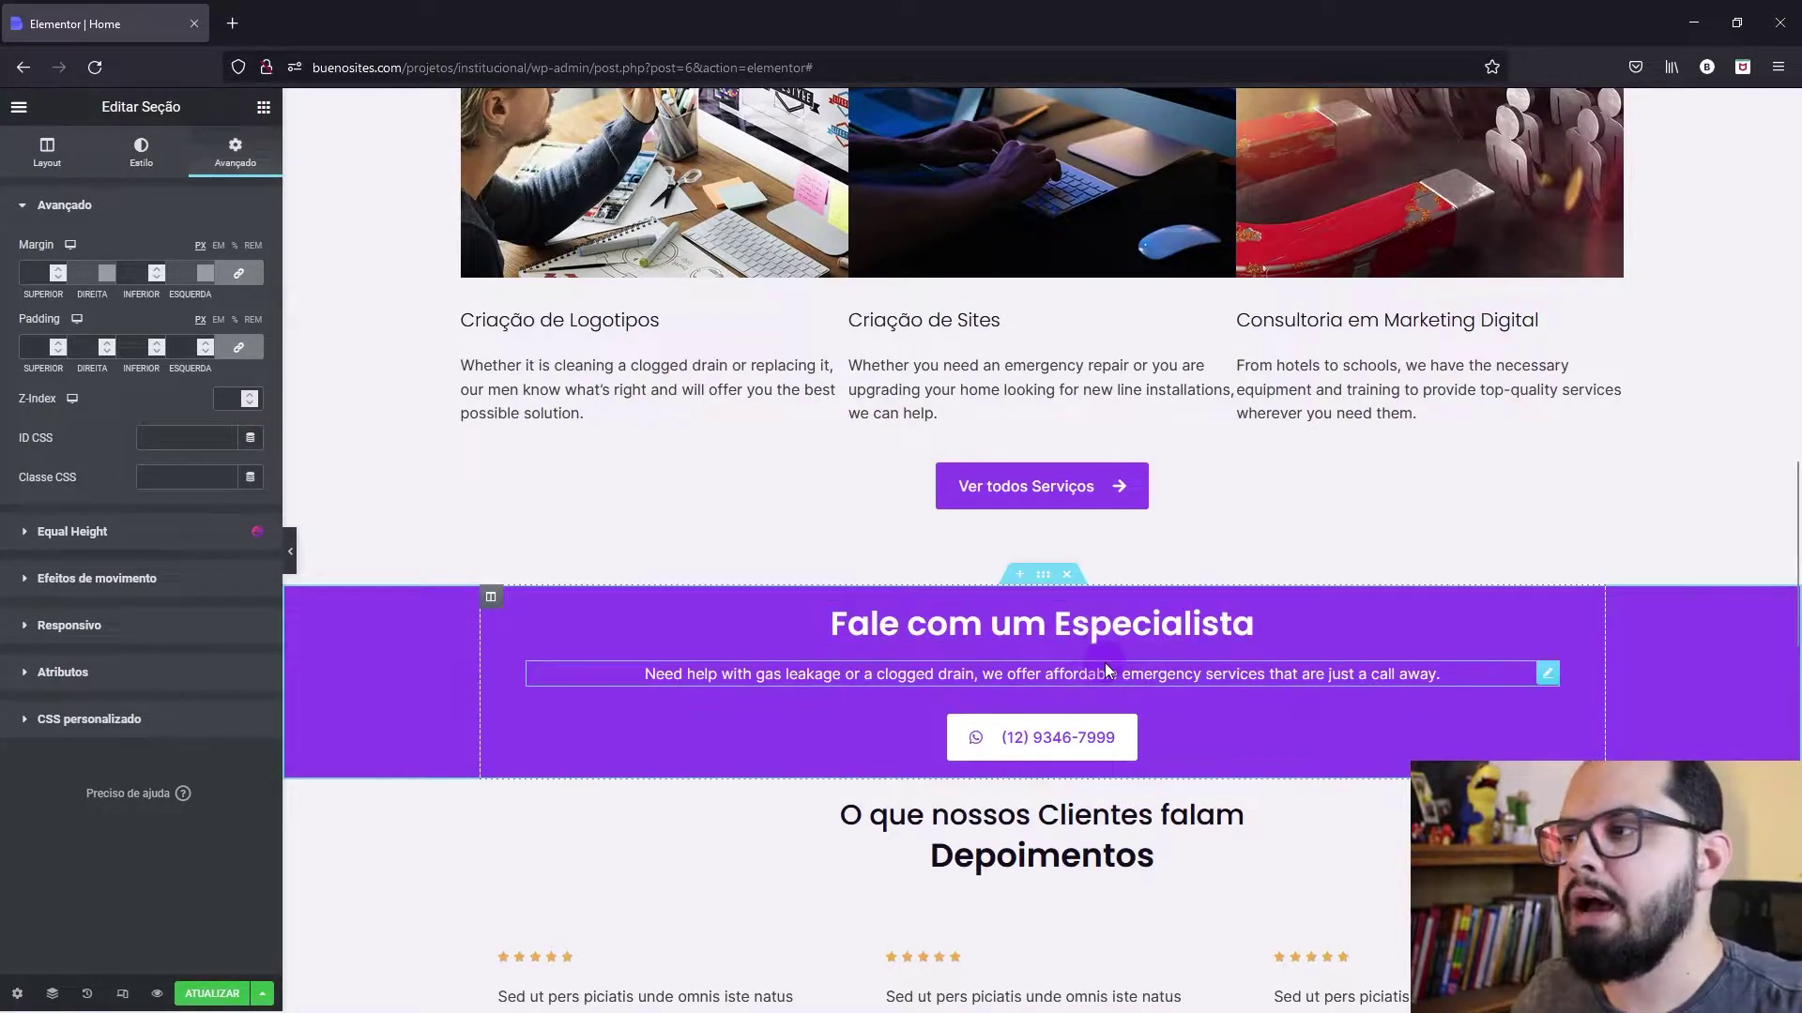
click(239, 347)
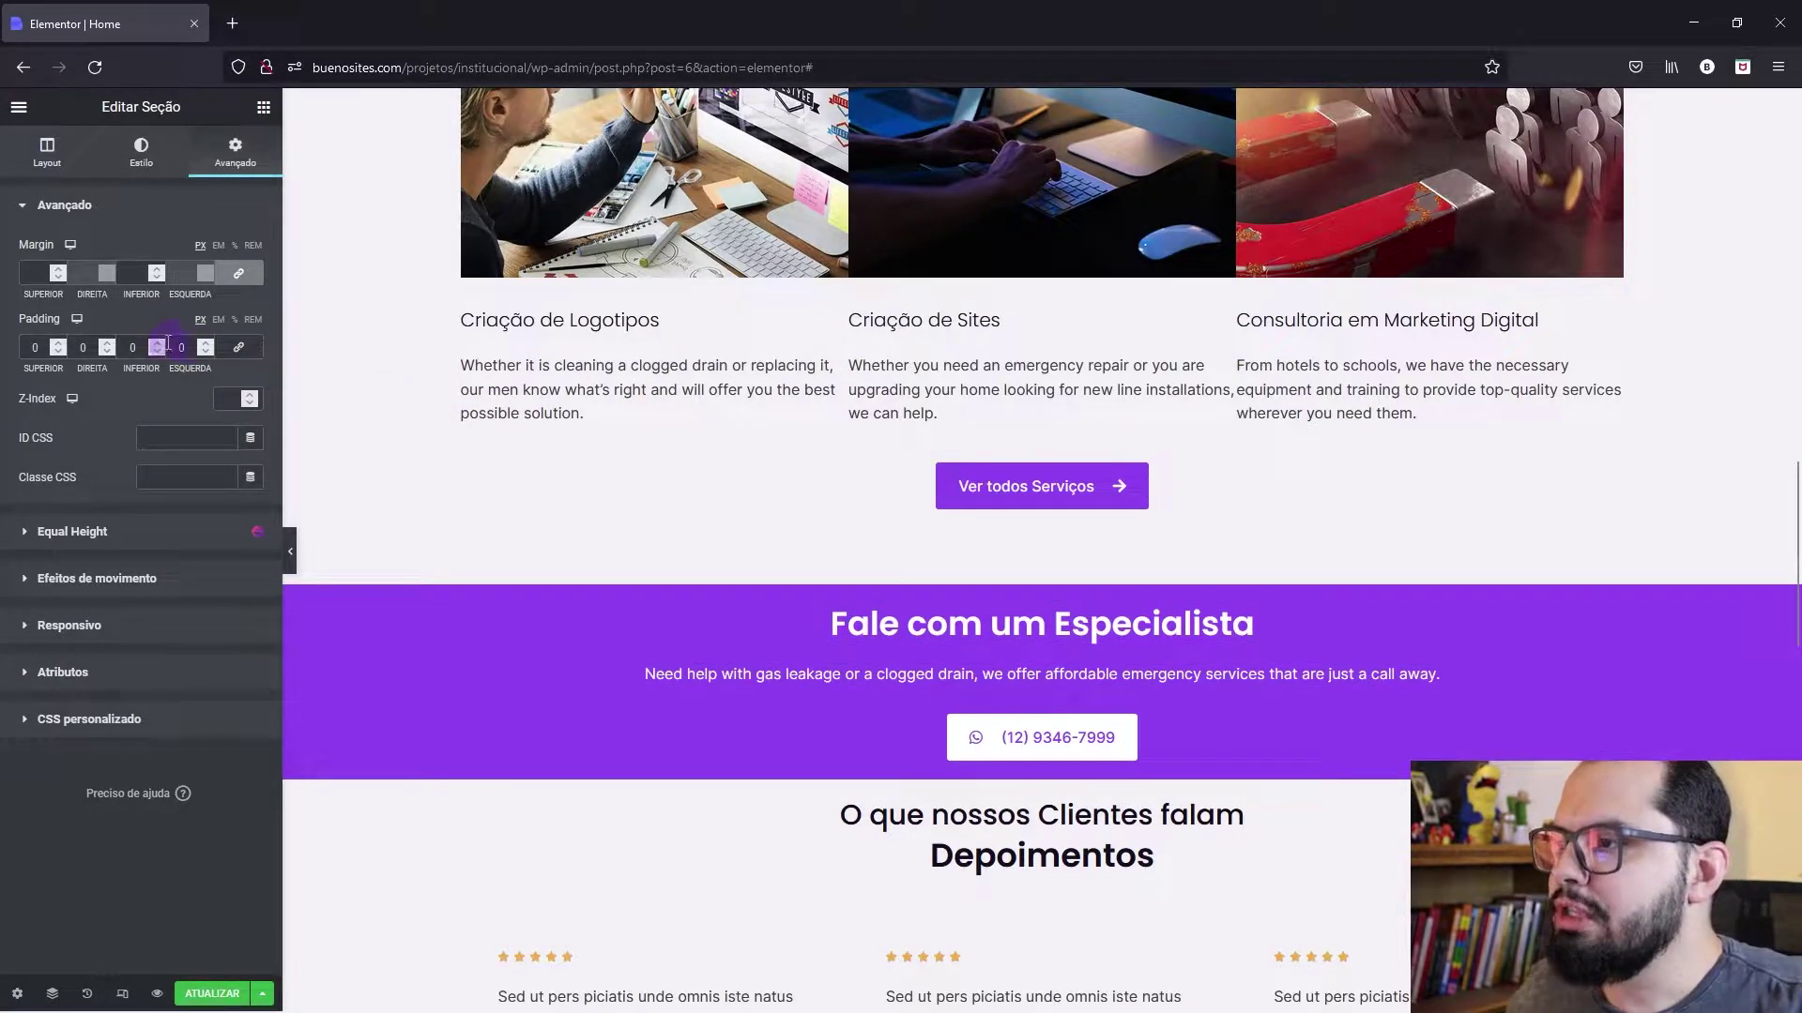
text(5)
click(43, 350)
text(50)
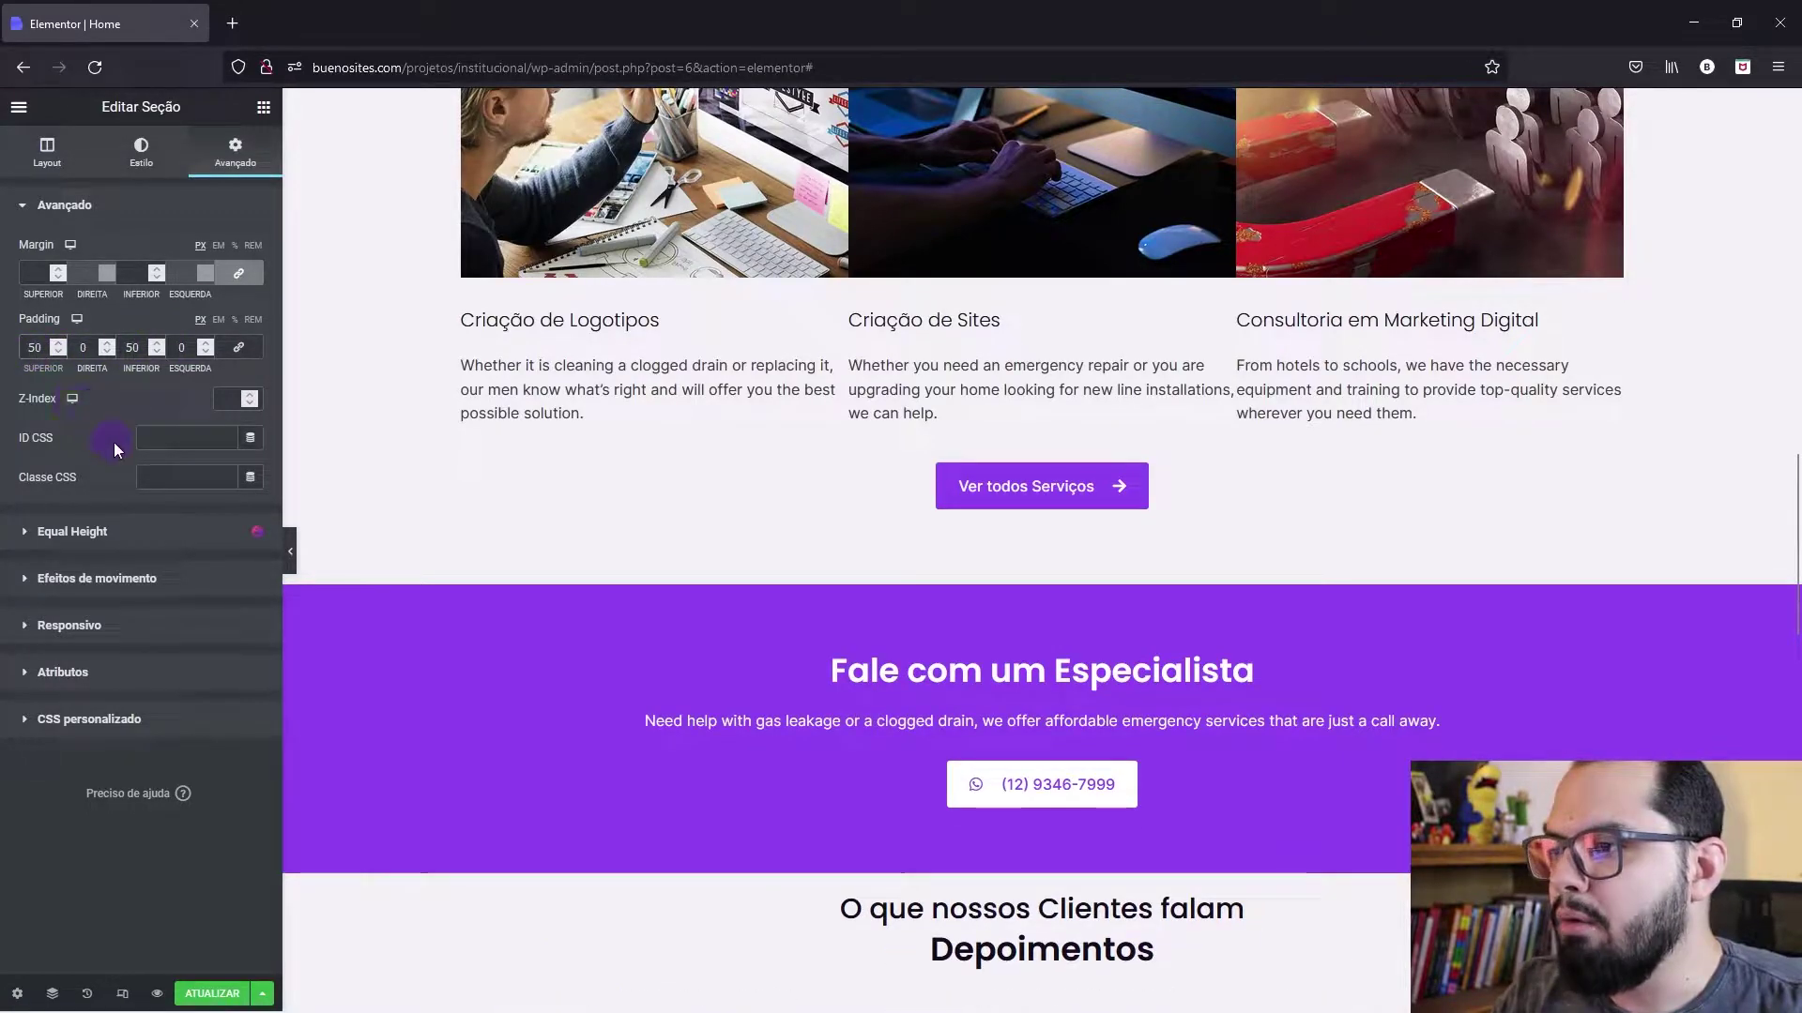
click(291, 556)
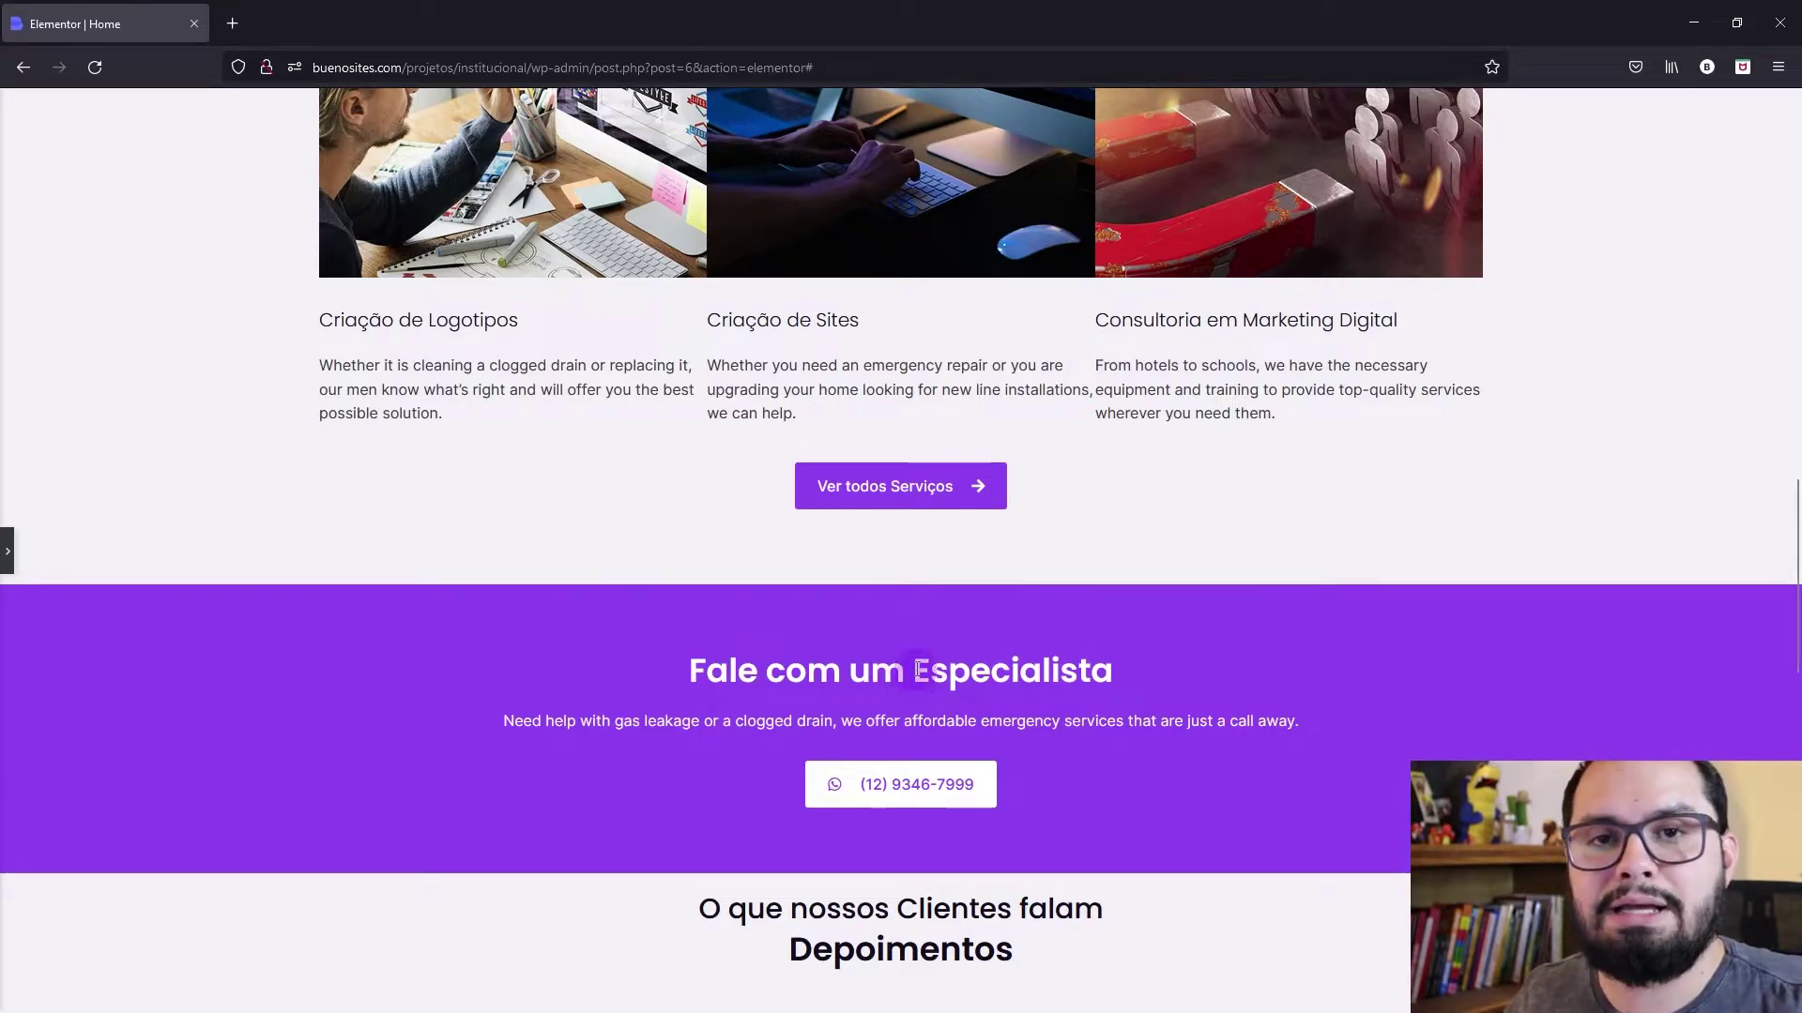
Step: Set the top and bottom padding of the "Depoimentos" testimonials section to 80 px
click(8, 551)
scroll(515, 584, down, 3)
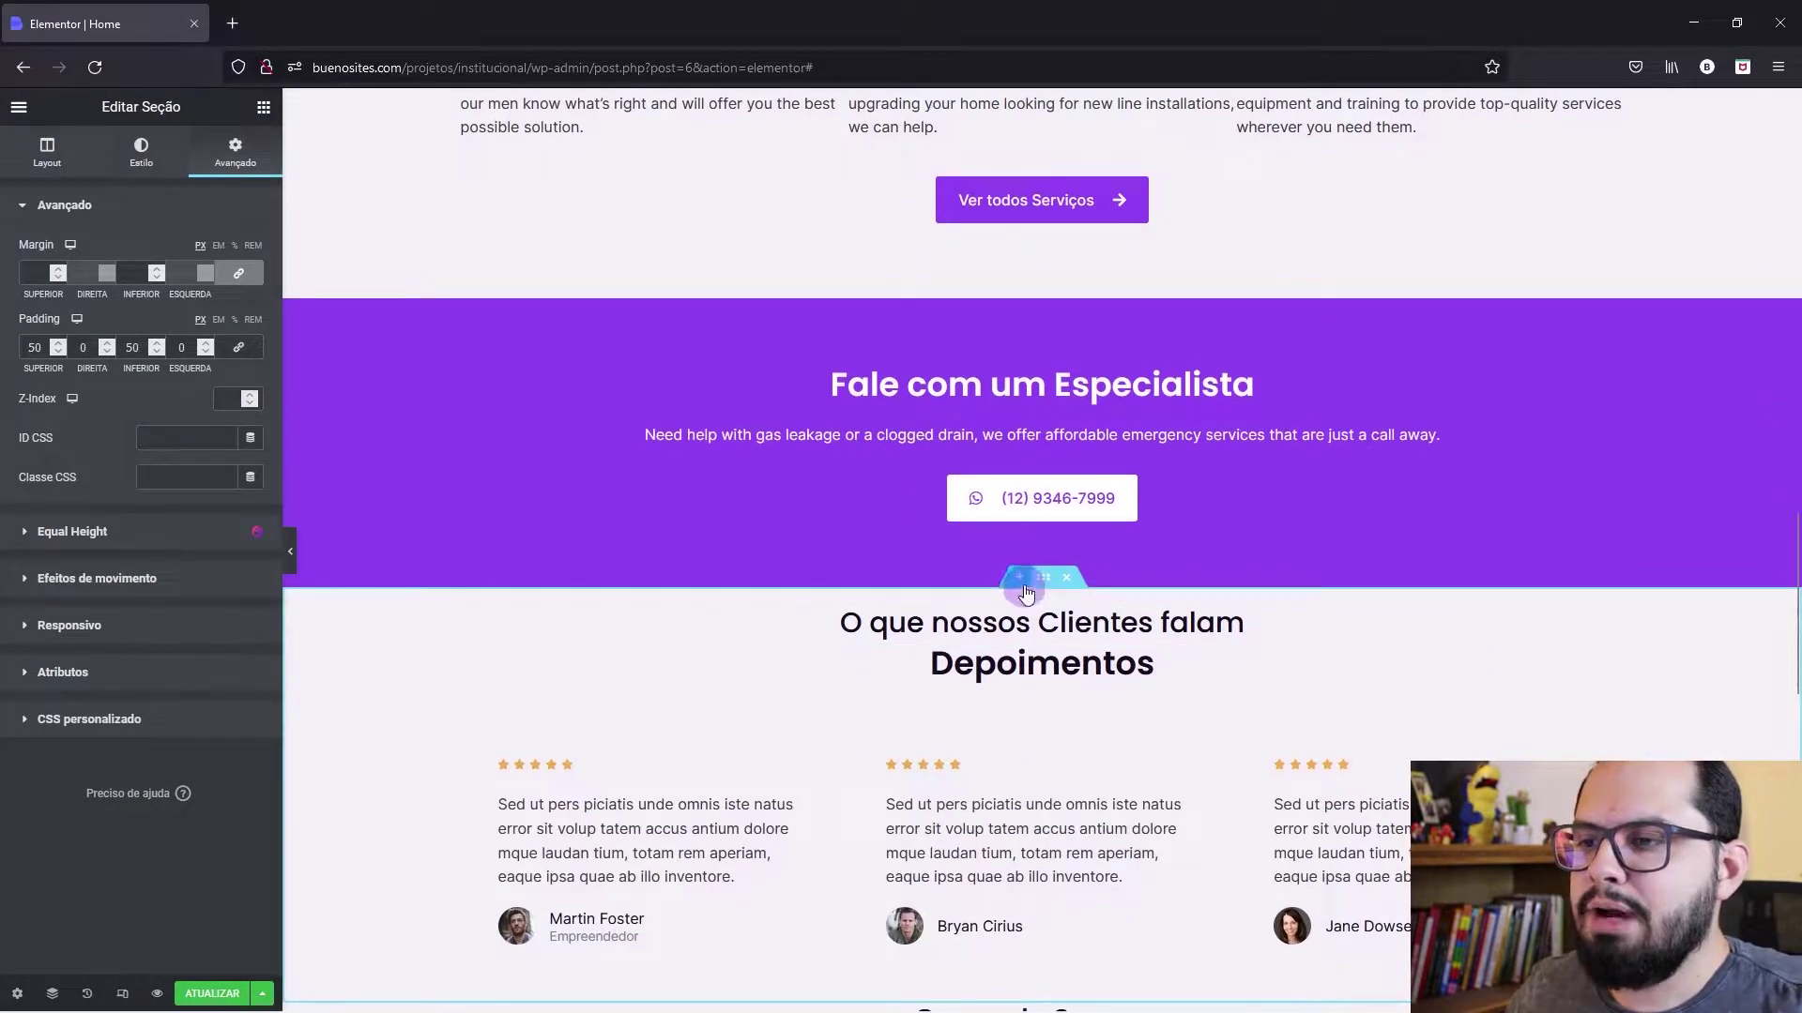
right_click(1041, 584)
click(1088, 597)
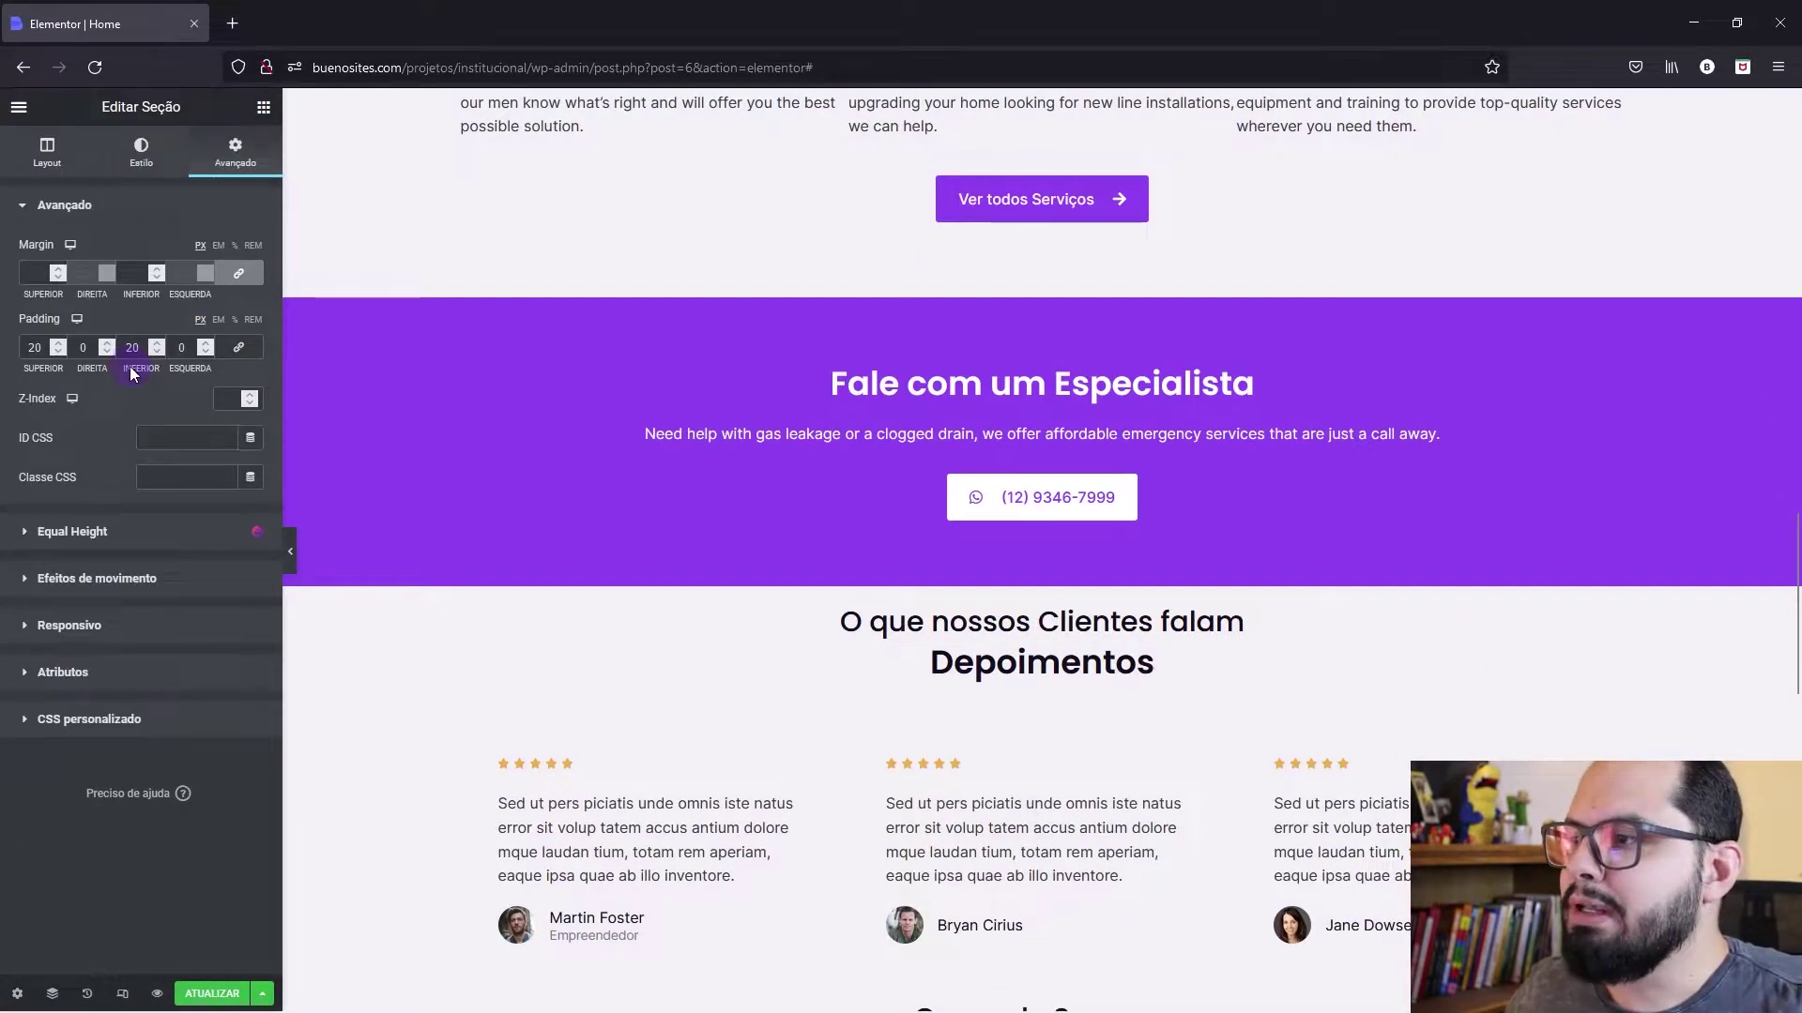
text(80)
click(34, 346)
text(80)
Step: Set the "Portfólio" section's top and bottom padding to 80 px and review the whole page without the editing panel
scroll(816, 683, down, 5)
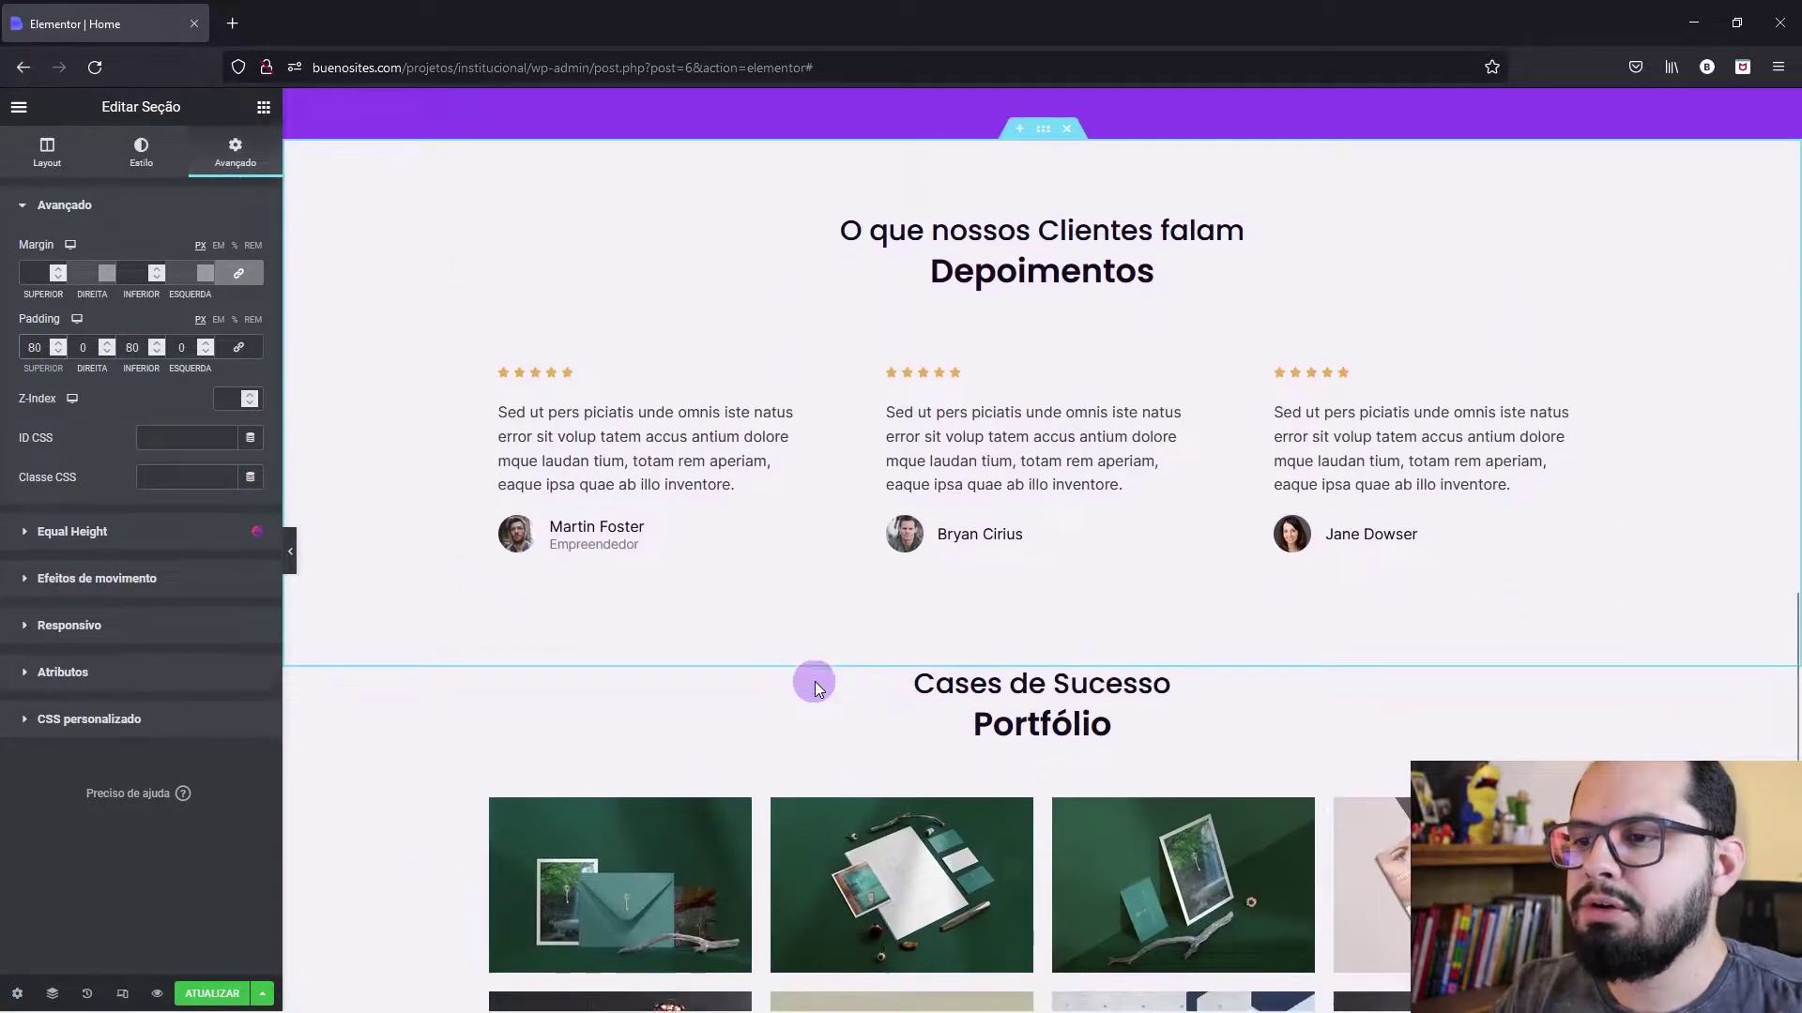
right_click(1042, 628)
click(1088, 640)
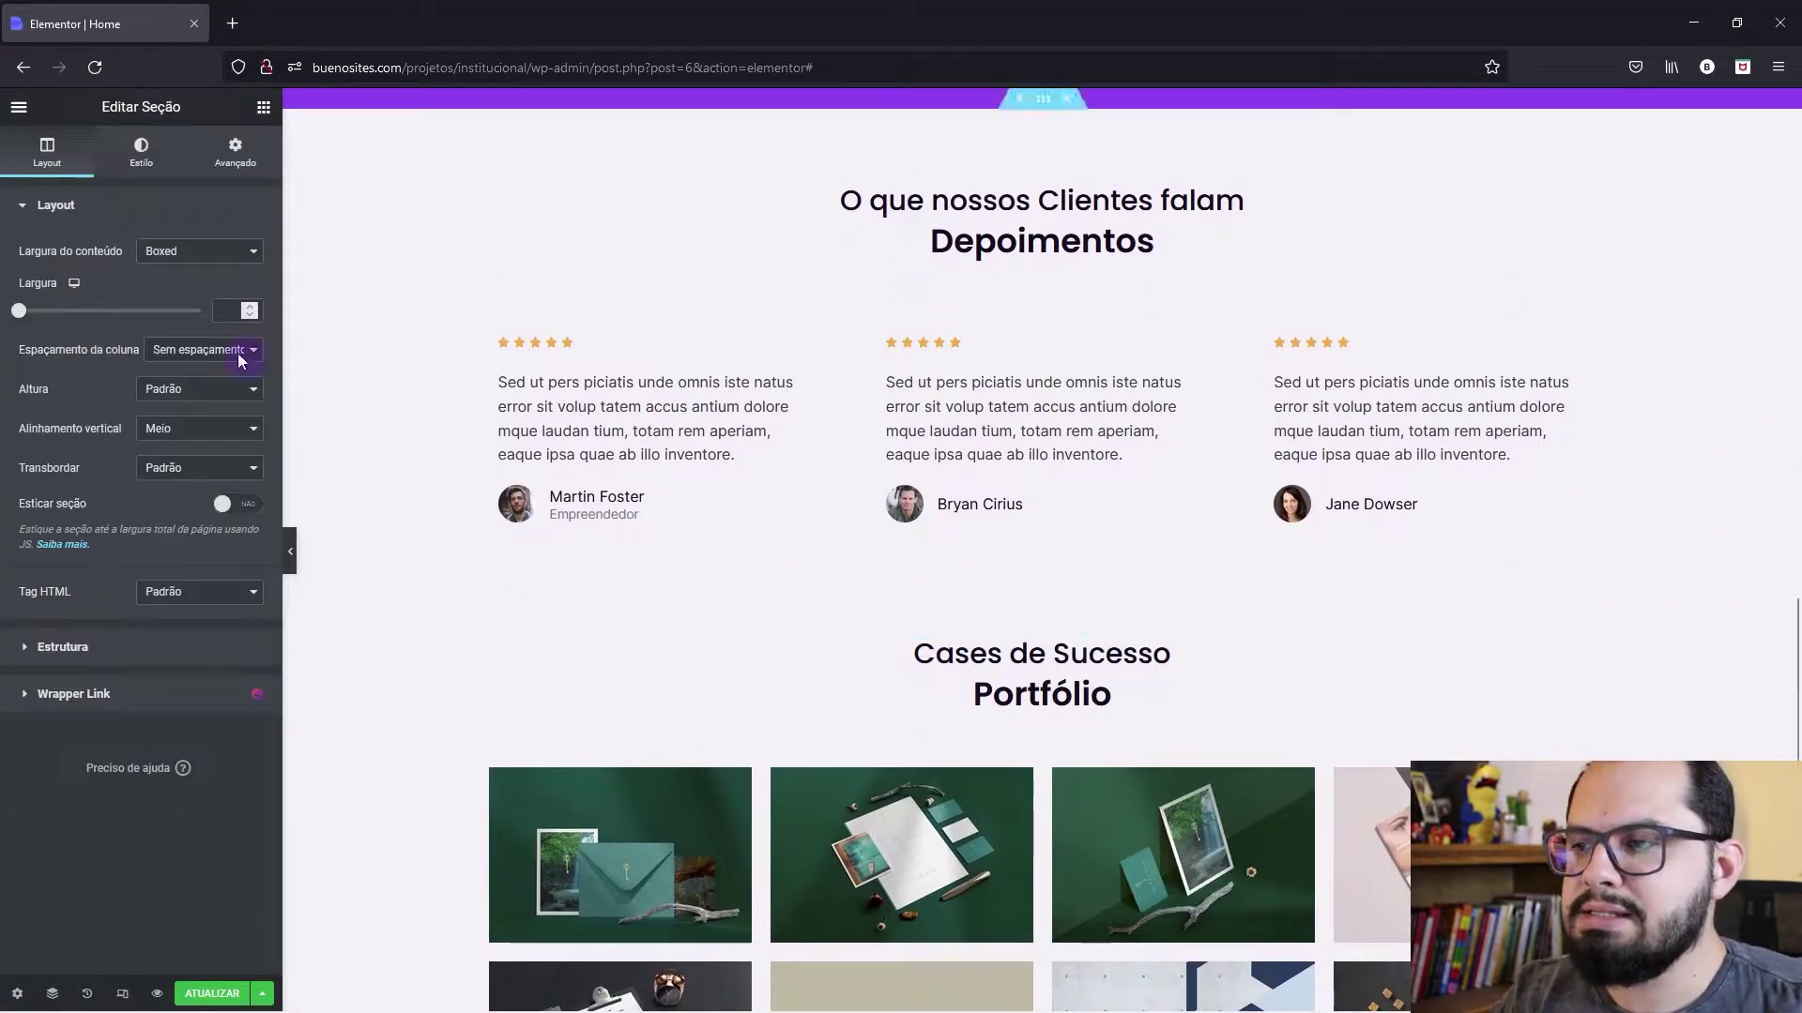
click(235, 155)
text(80)
double_click(35, 347)
text(80)
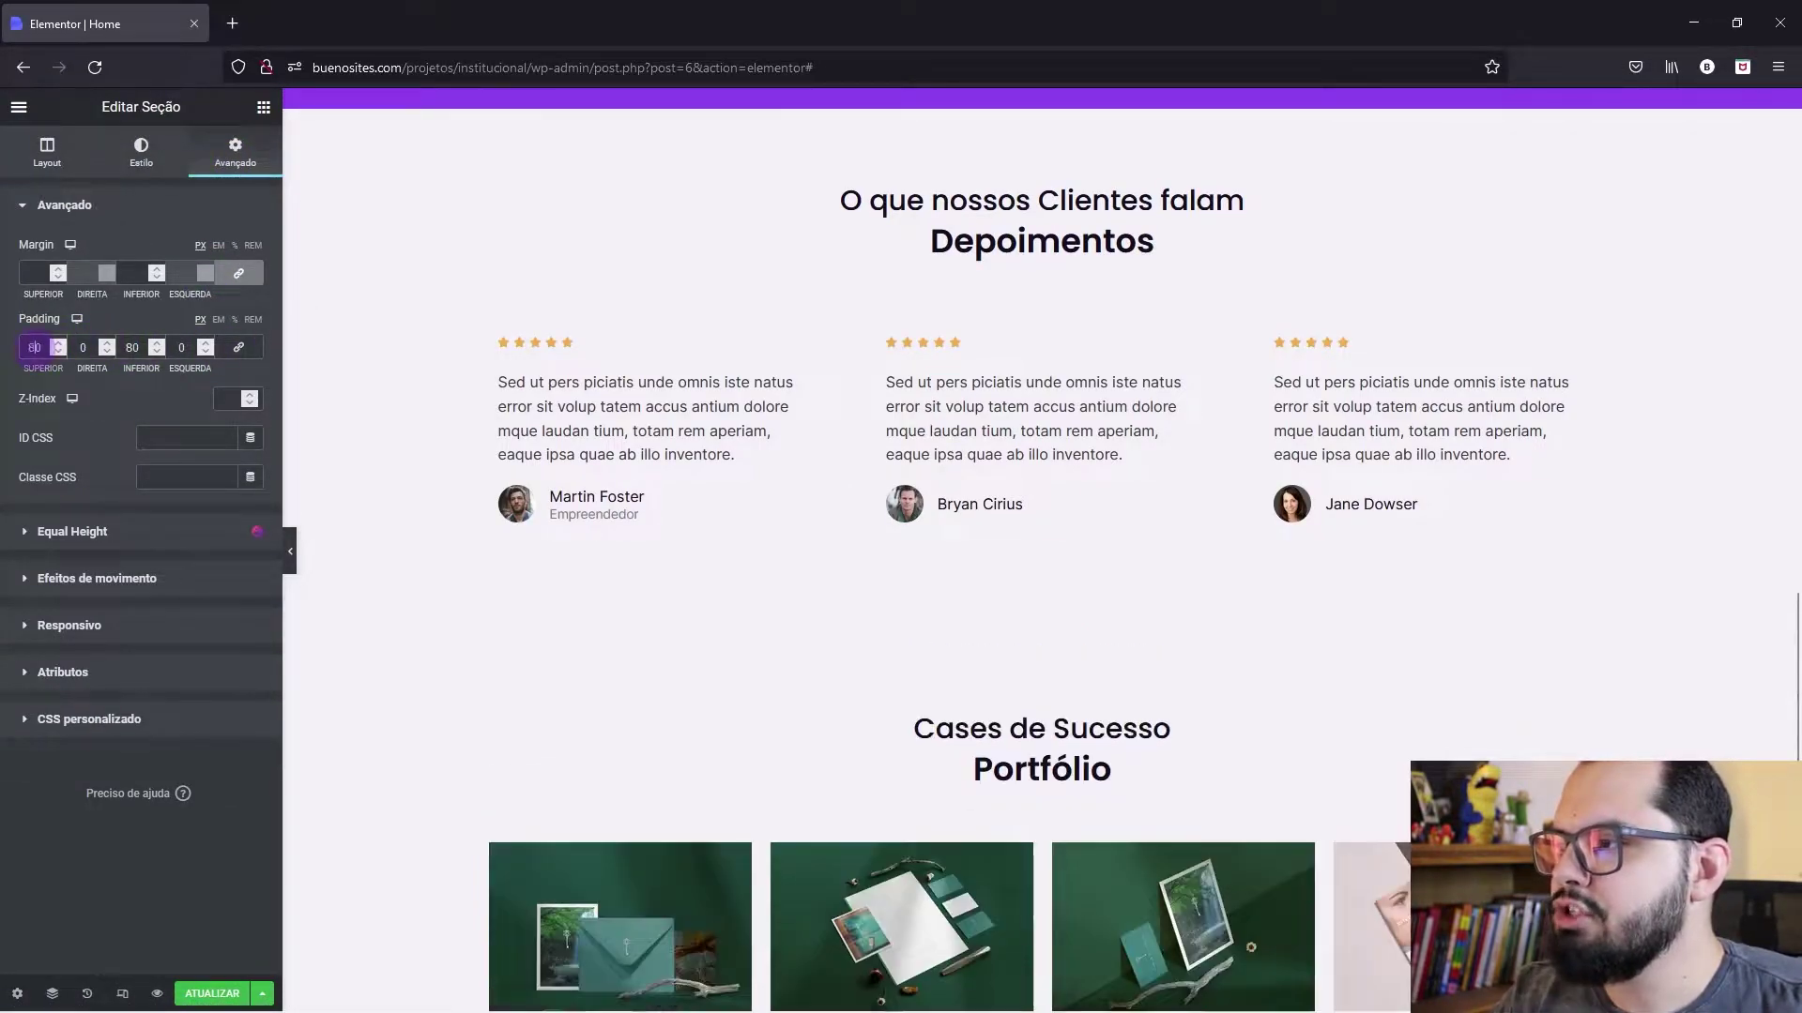
click(290, 551)
scroll(383, 572, down, 6)
scroll(379, 582, up, 5)
scroll(377, 588, up, 15)
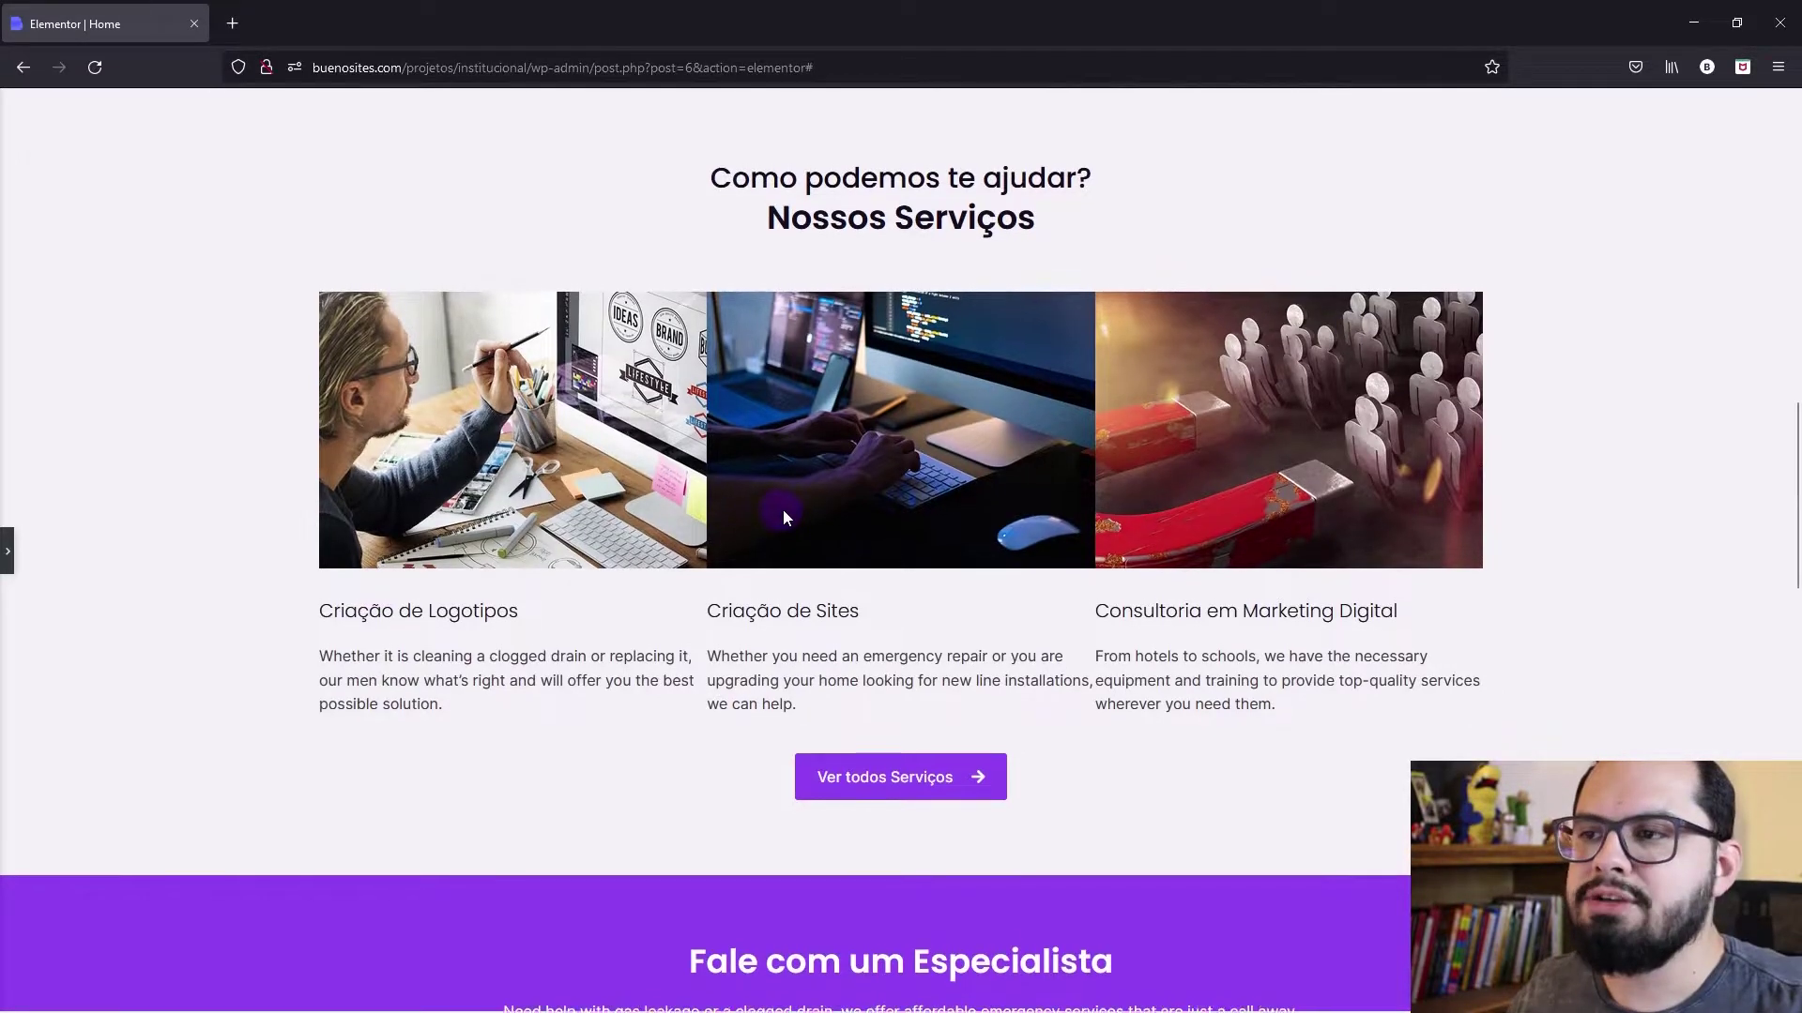
scroll(782, 510, up, 15)
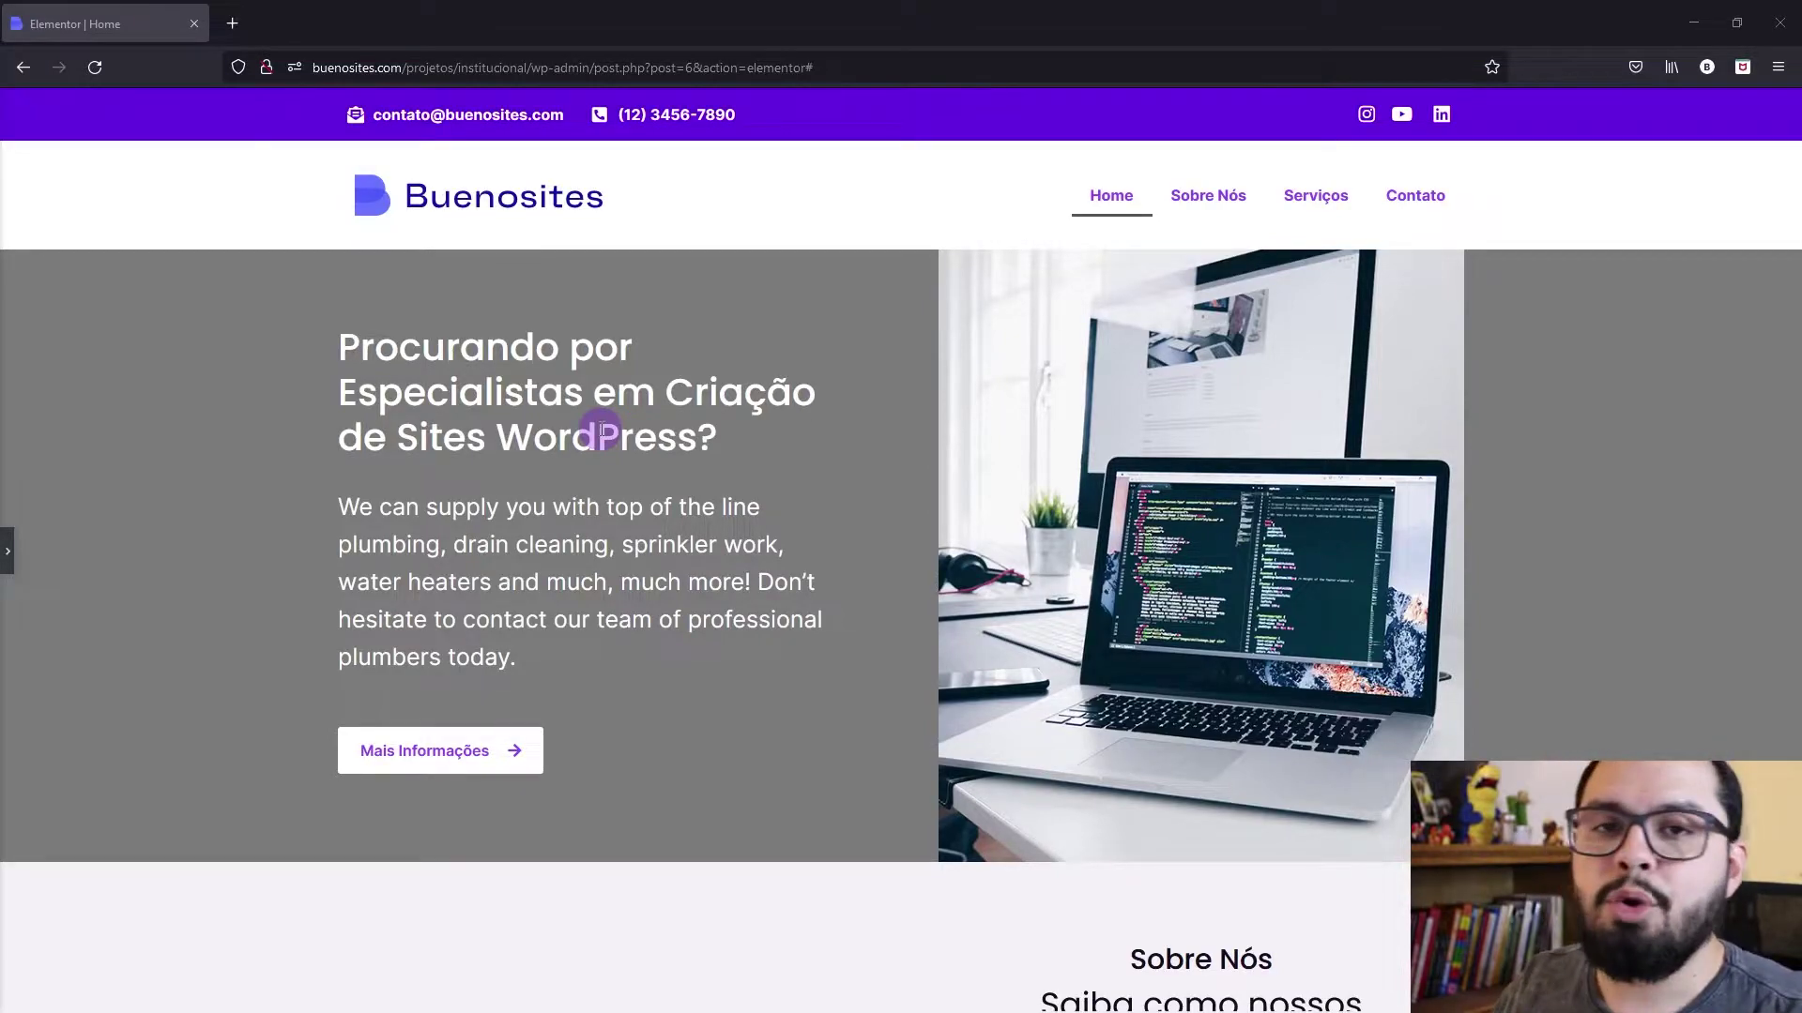
Step: Set the font weight of the hero heading "Procurando por Especialistas em Criação de Sites WordPress?" to 700
click(13, 560)
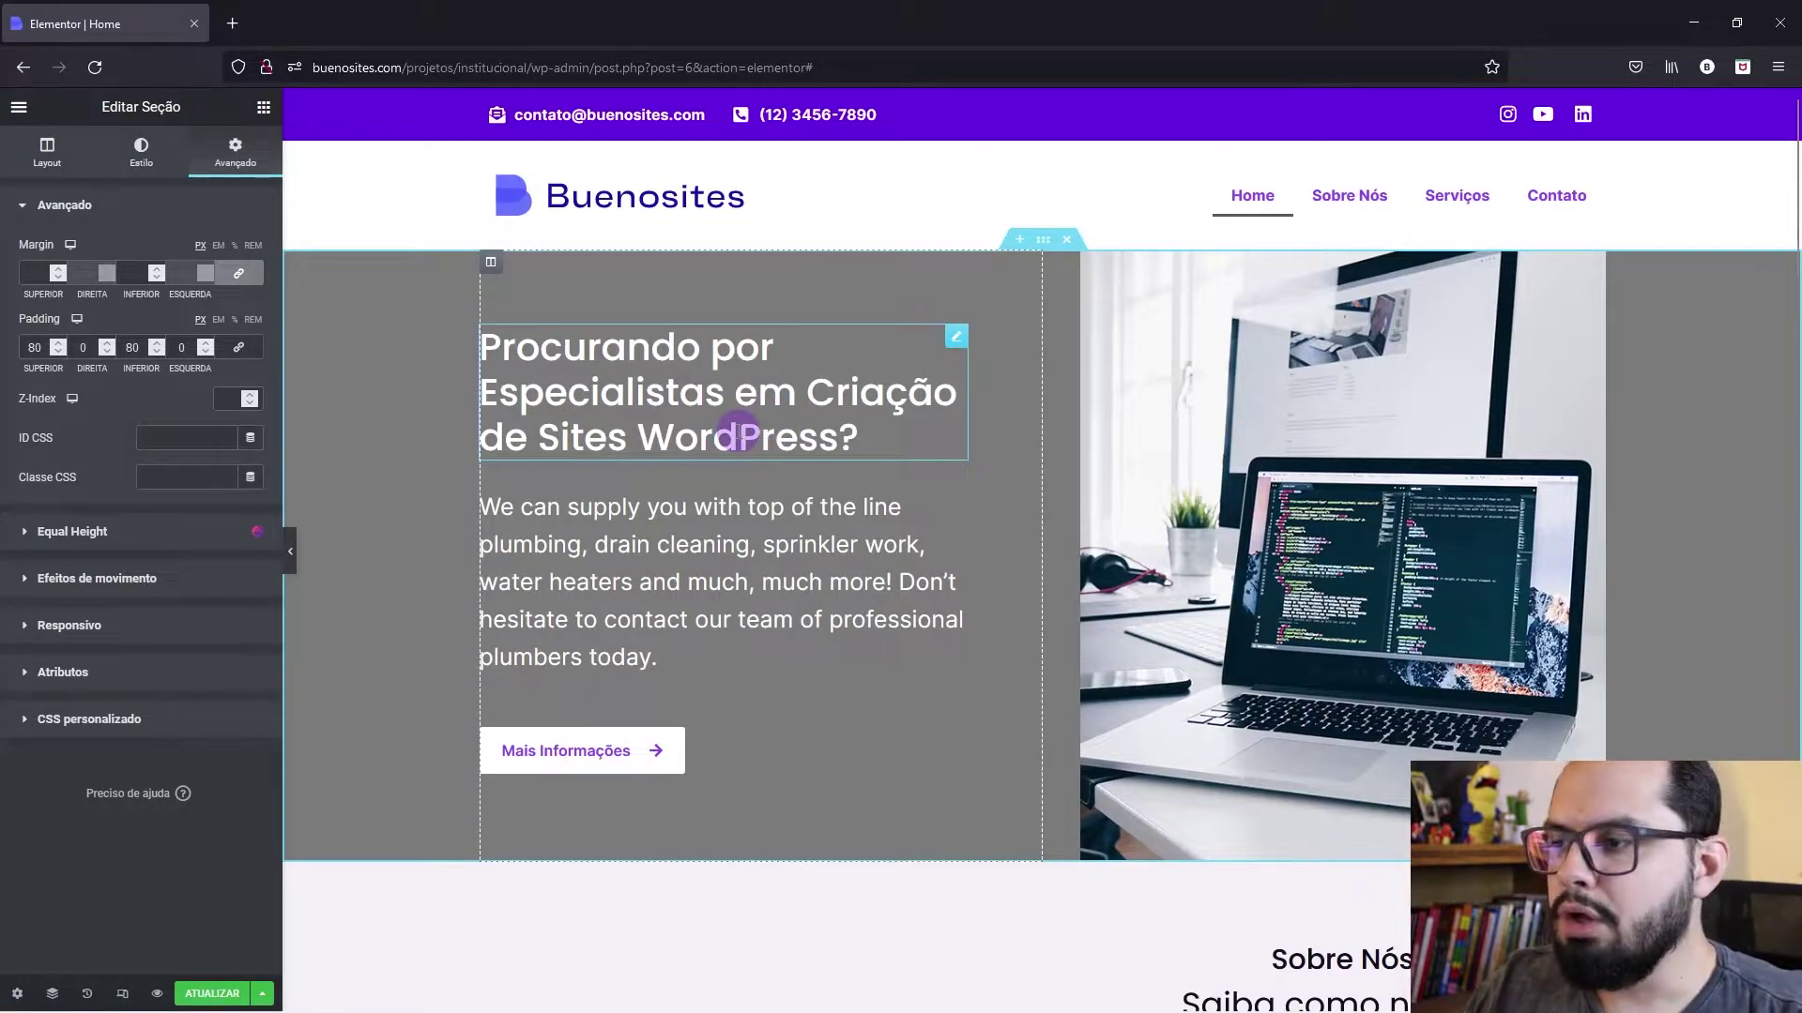
click(756, 399)
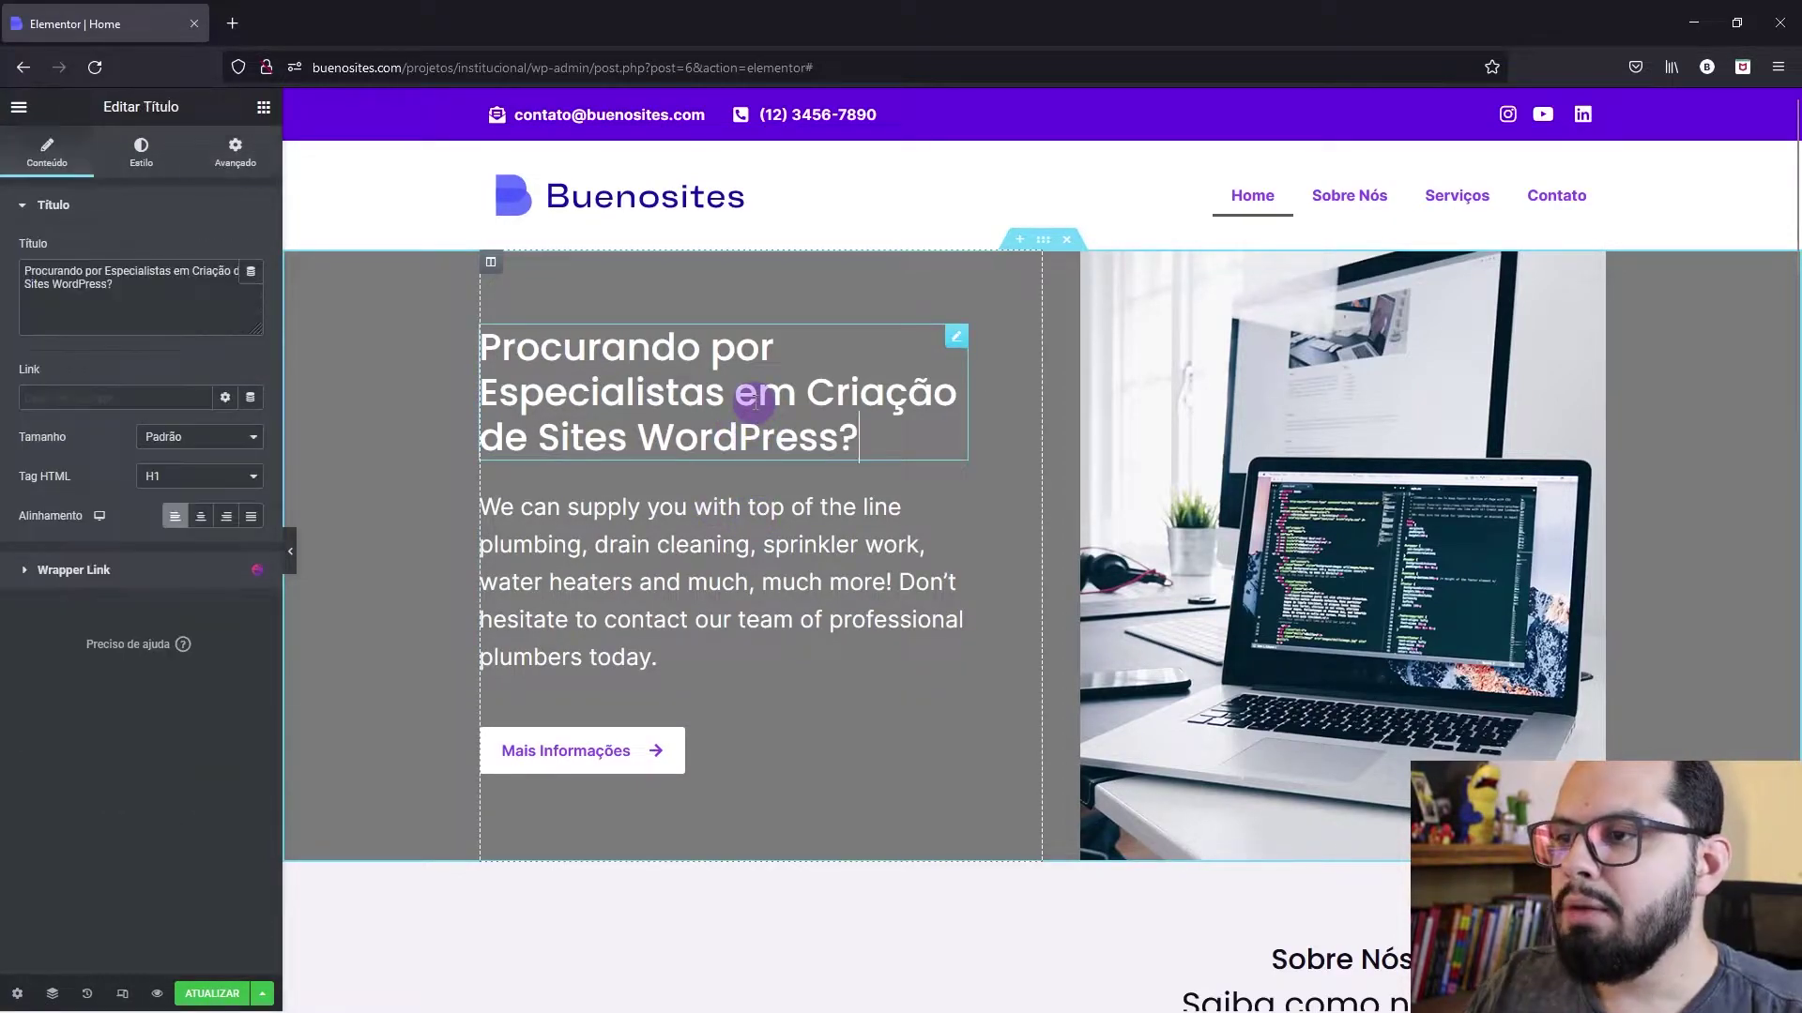
click(139, 169)
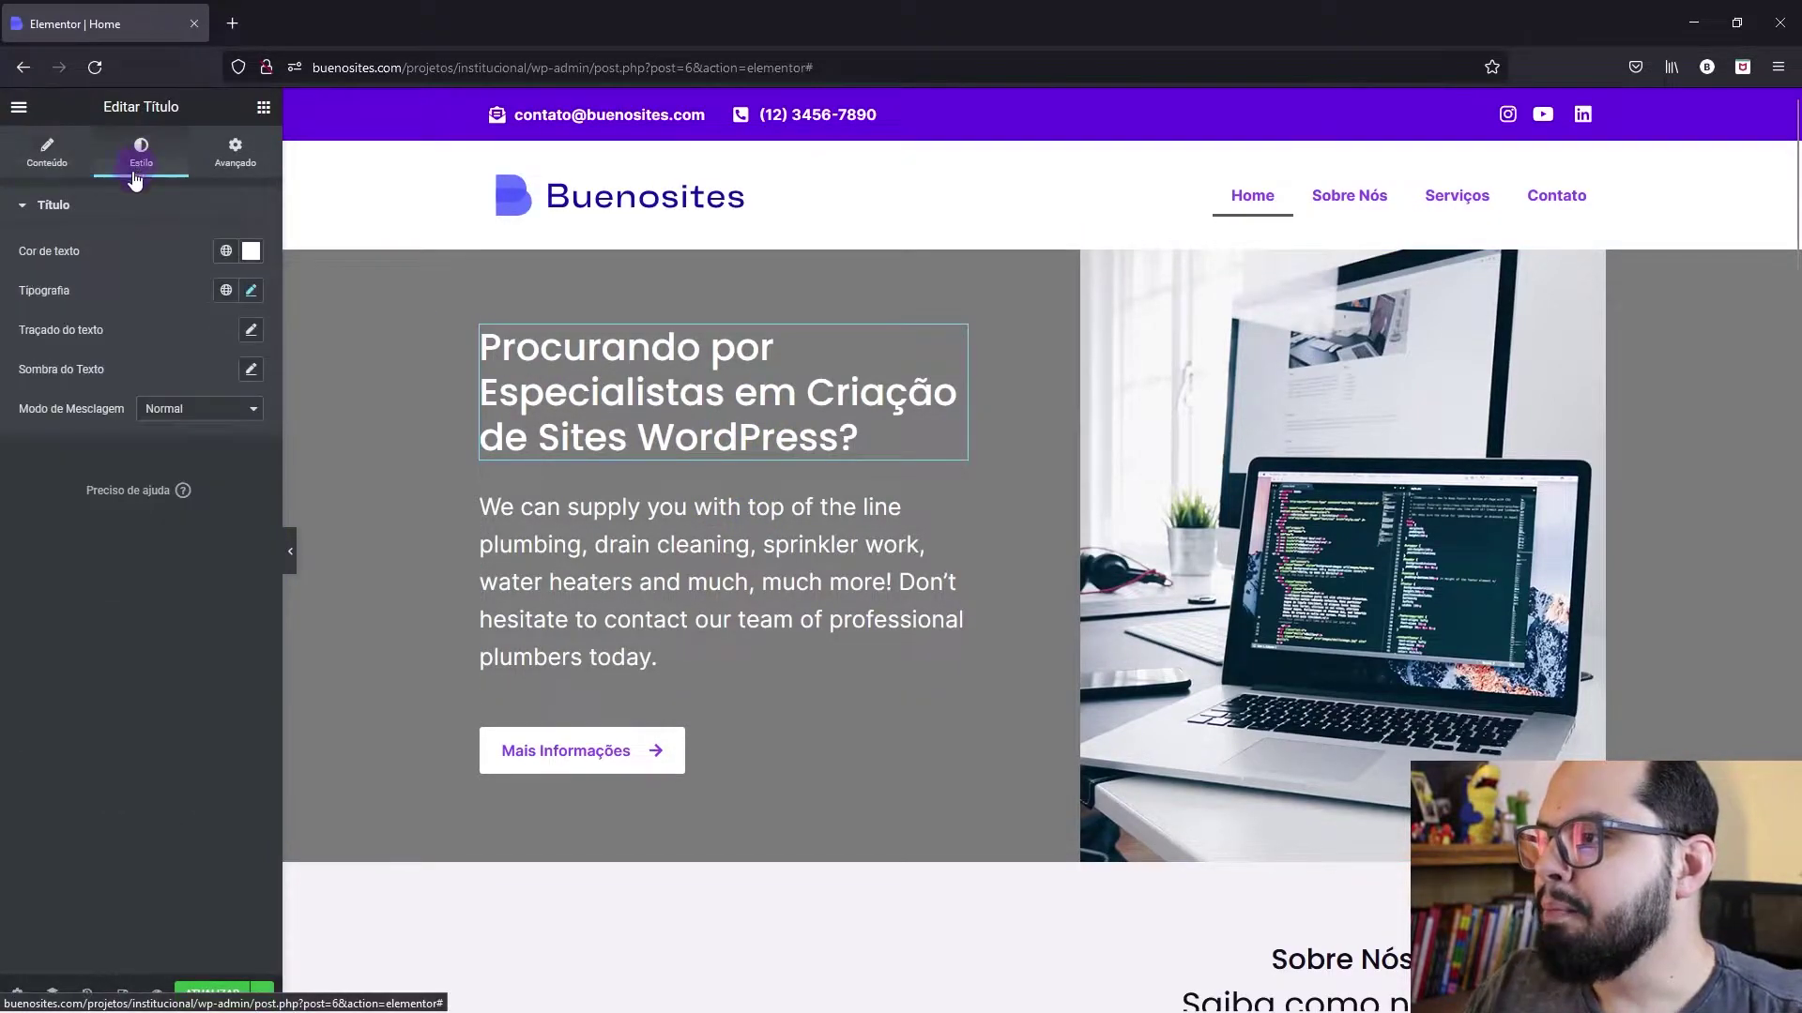
click(251, 291)
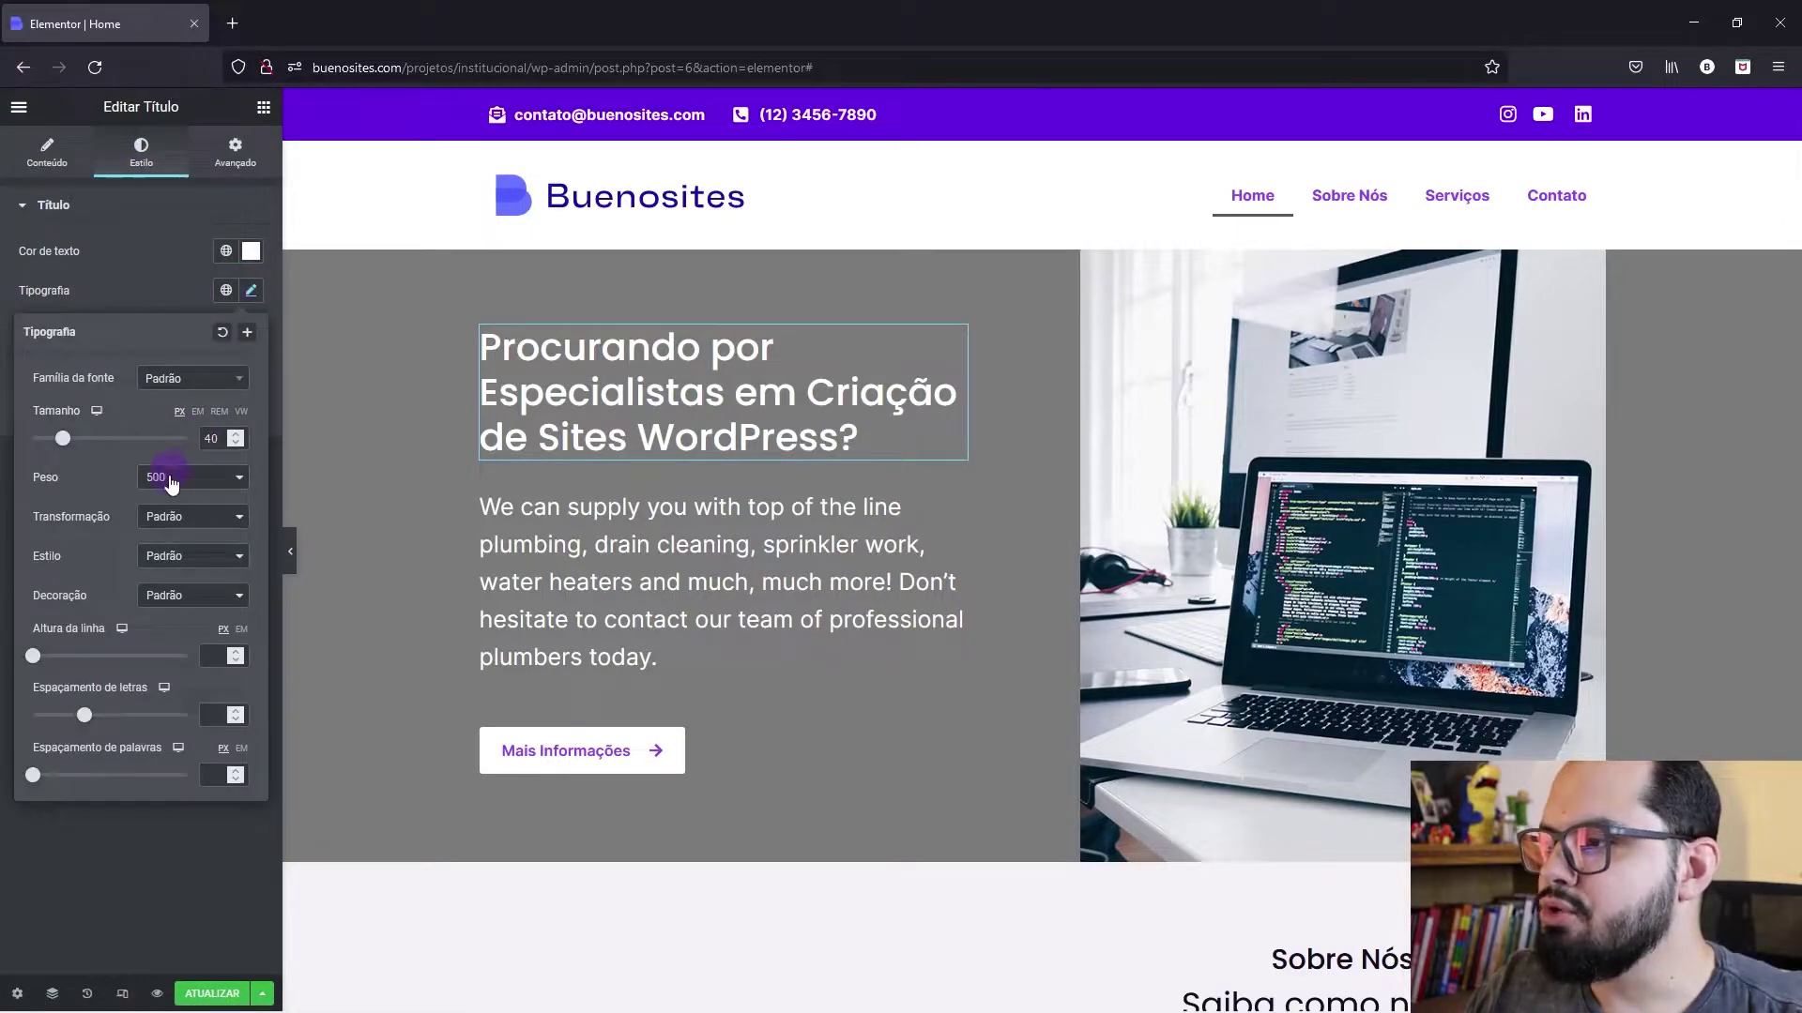
click(167, 477)
click(153, 649)
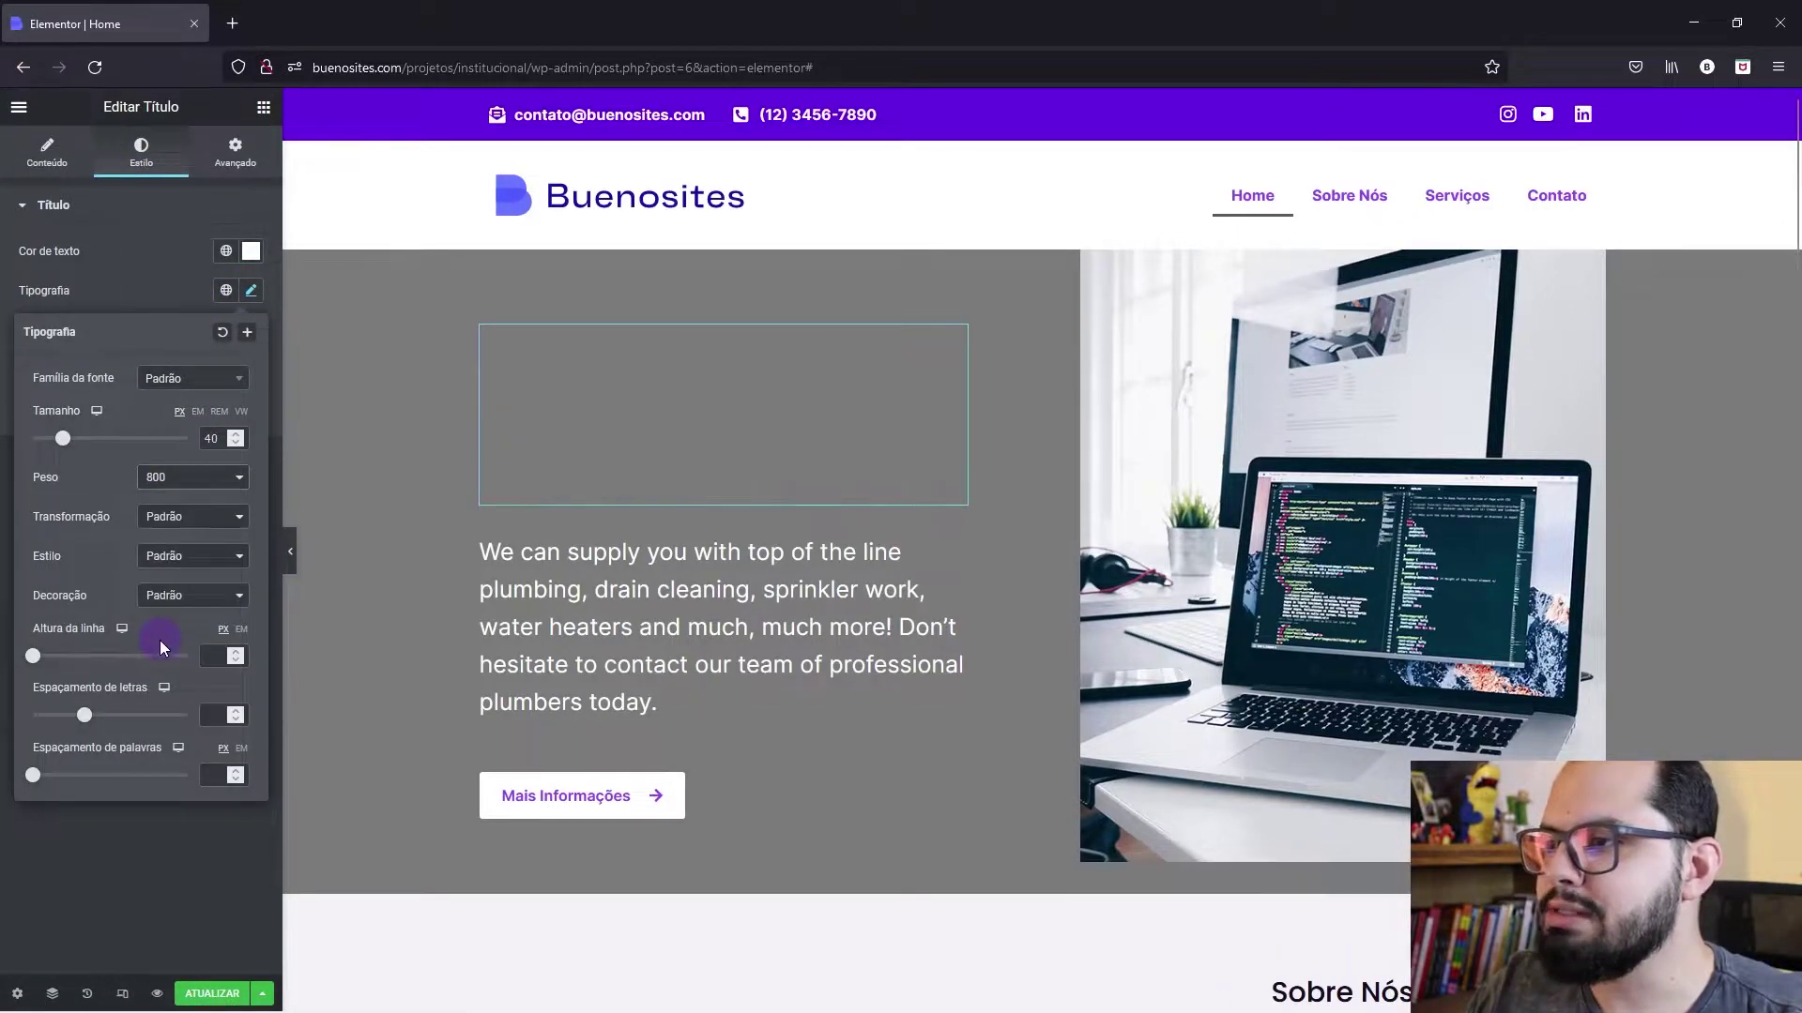
click(184, 485)
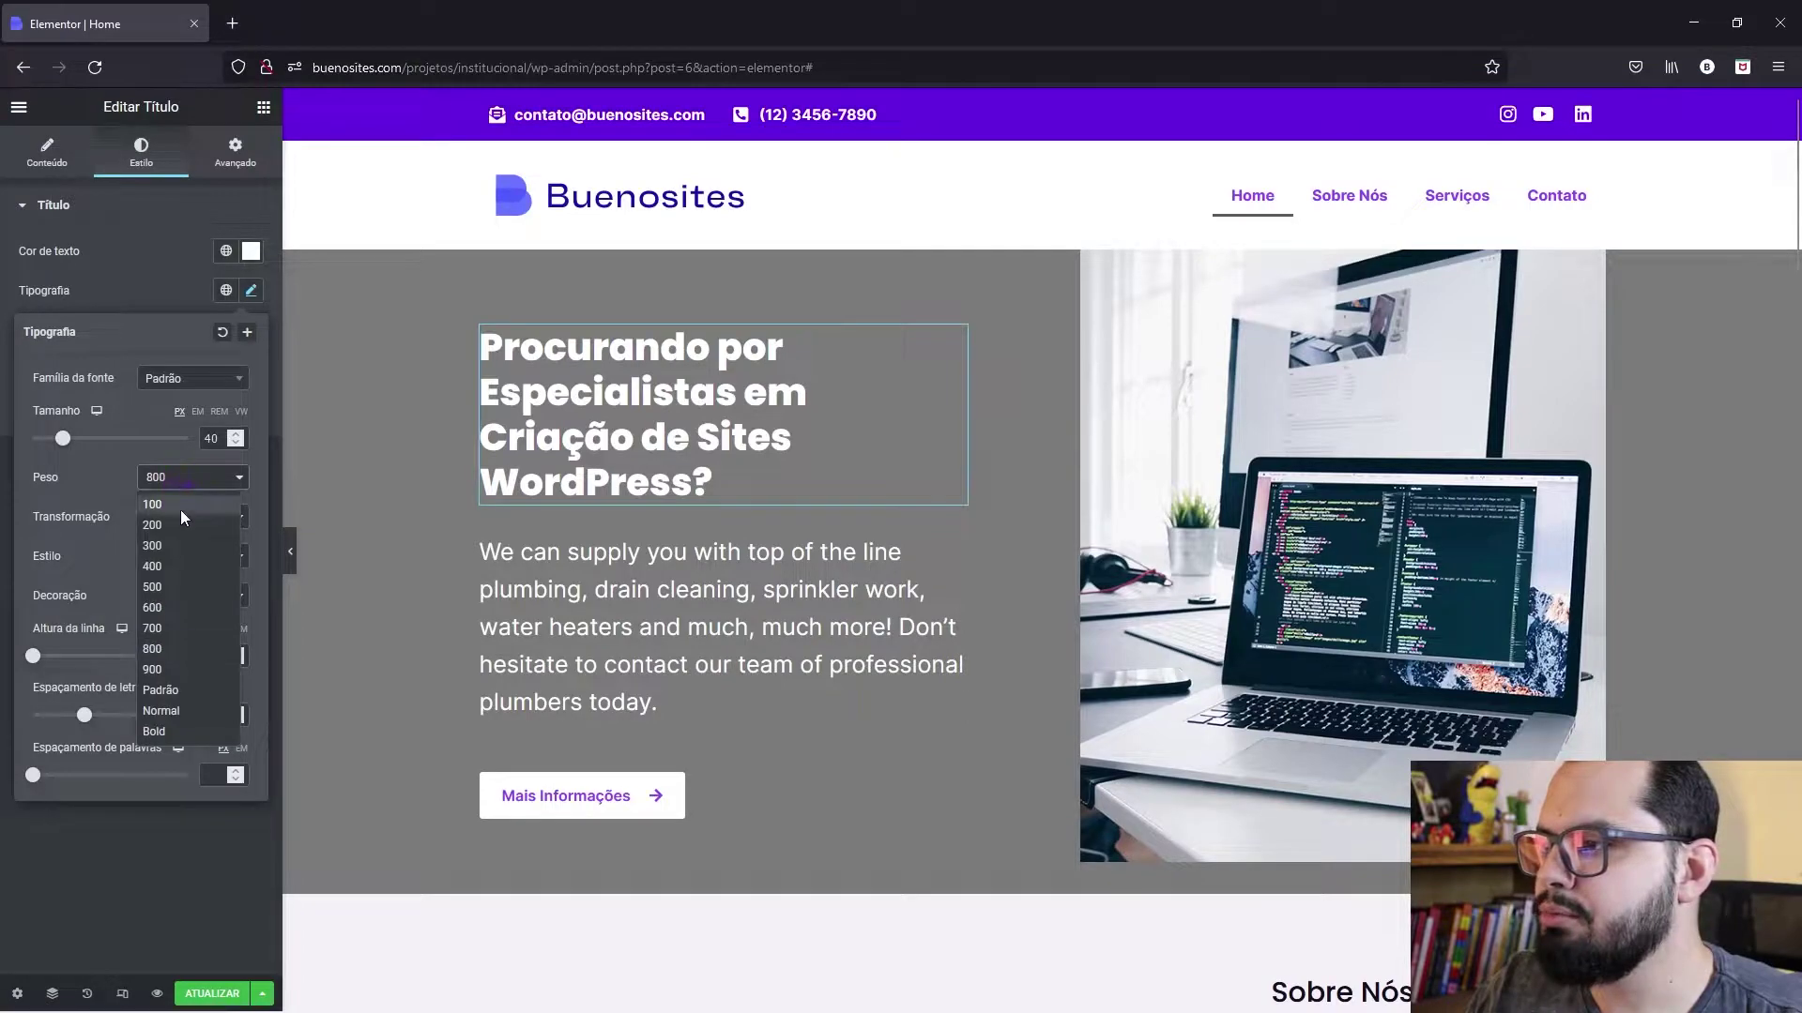
click(169, 621)
Step: Try a font size of 51 px on the hero heading and reduce it back to 40 px
drag(66, 446, 75, 448)
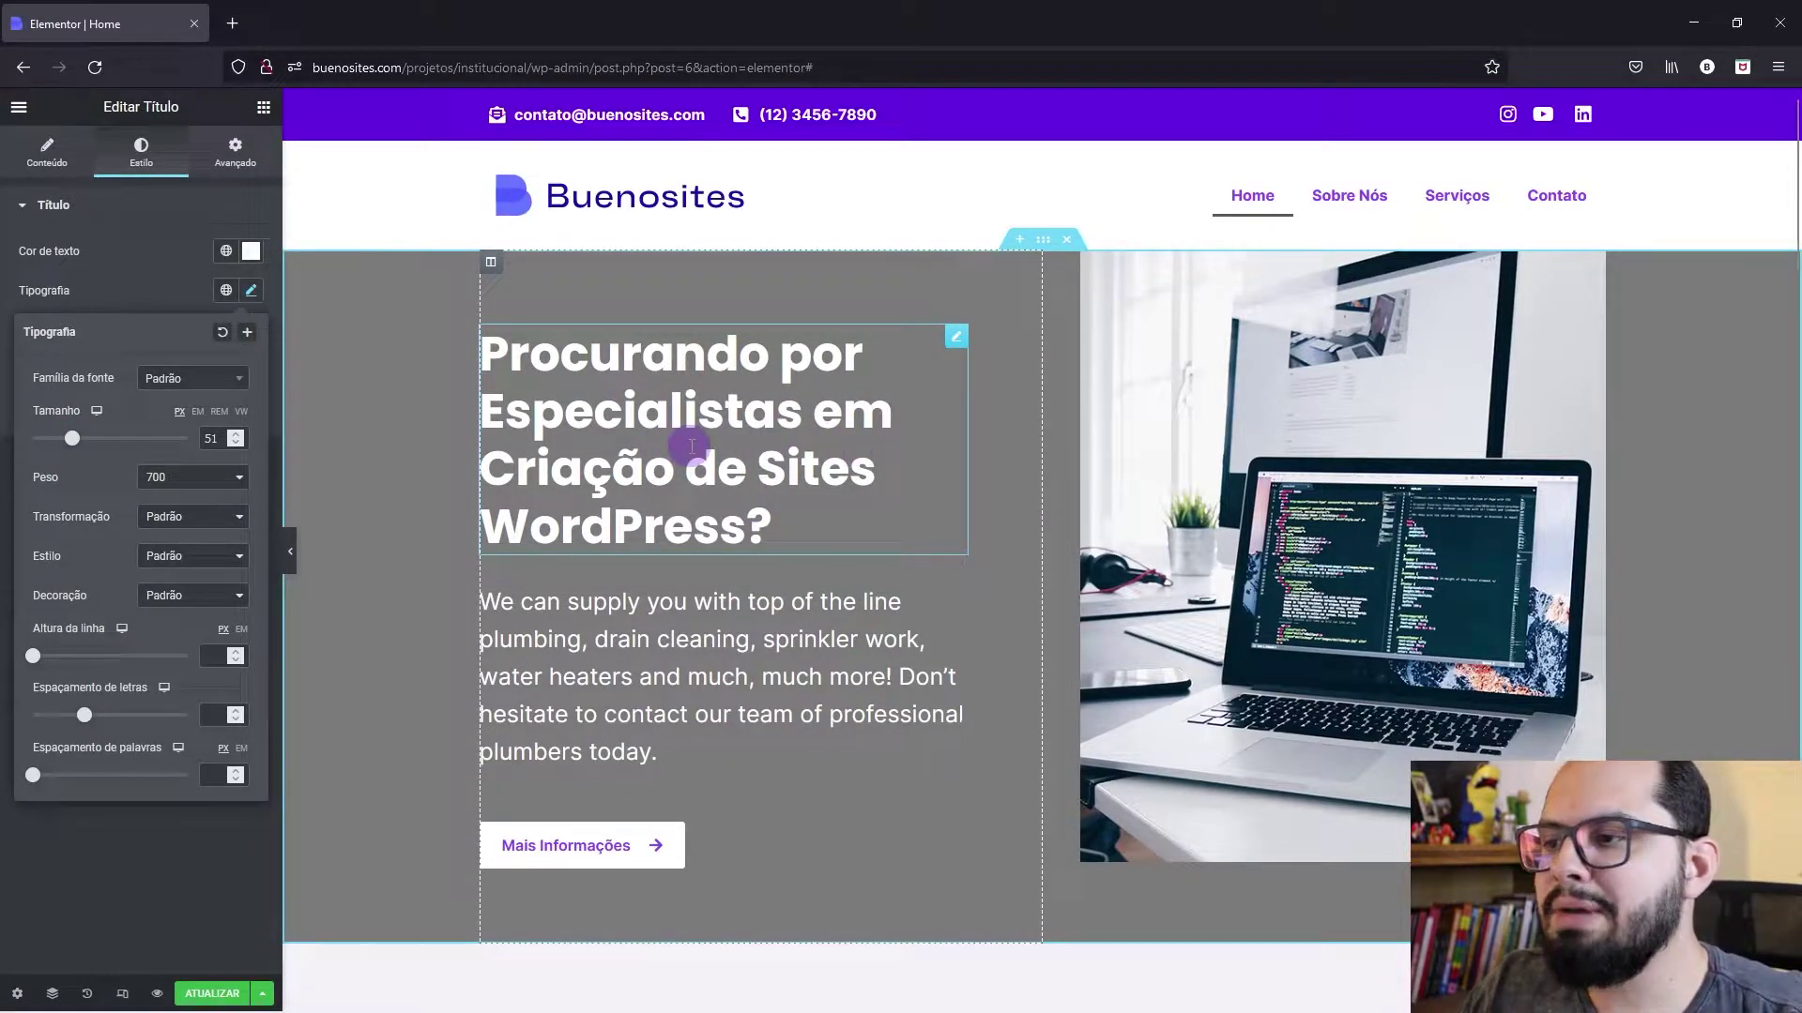
drag(75, 450, 68, 449)
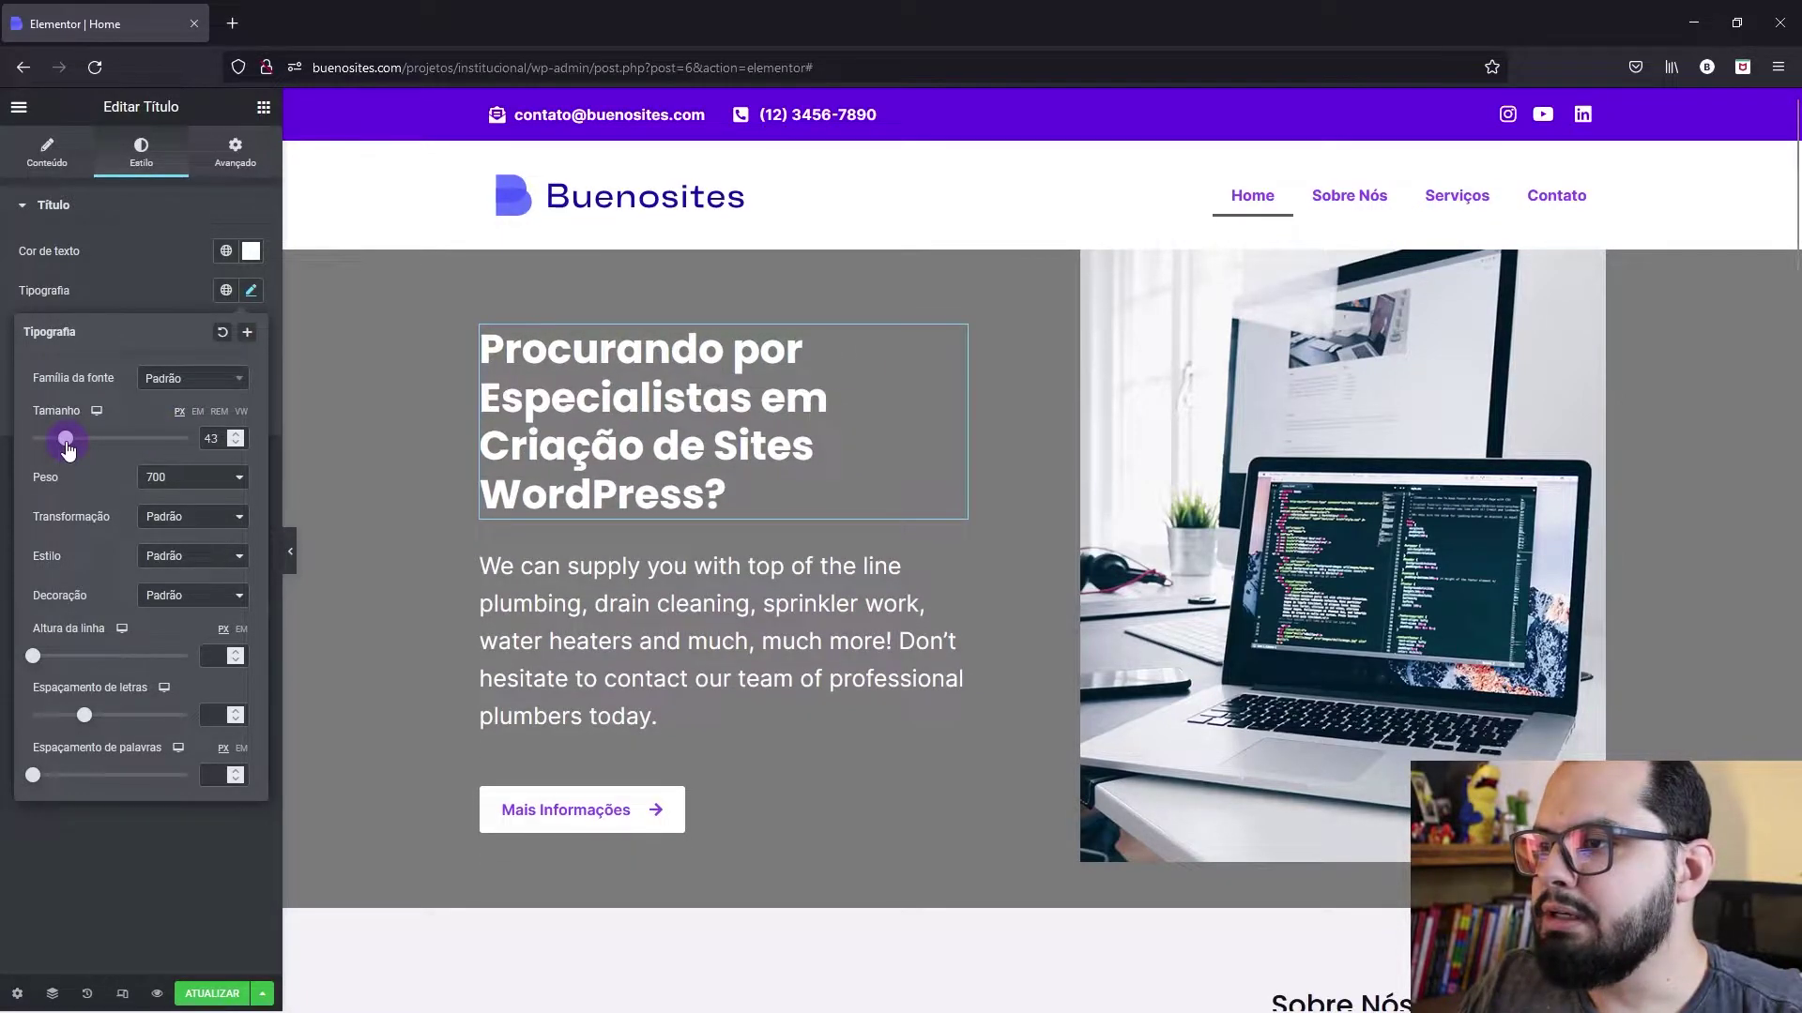
click(235, 444)
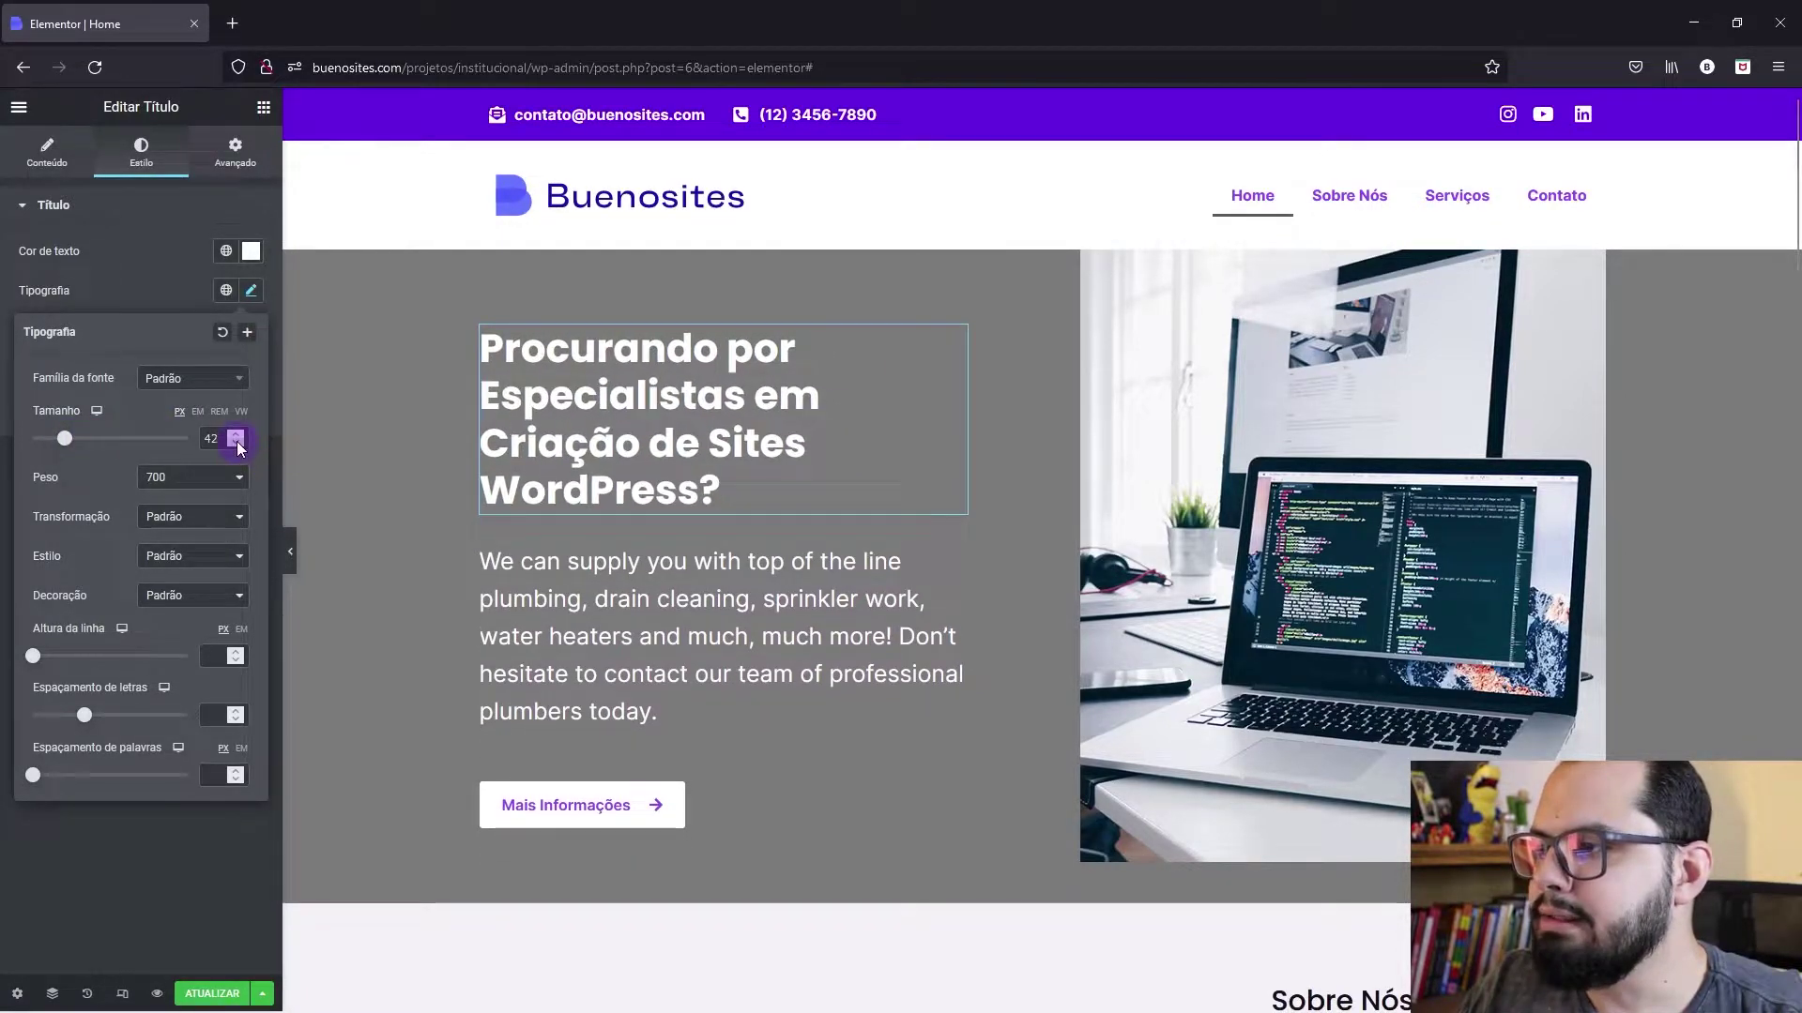
click(236, 444)
click(236, 444)
Step: Reduce the font size of the hero description paragraph to 20 px
click(704, 512)
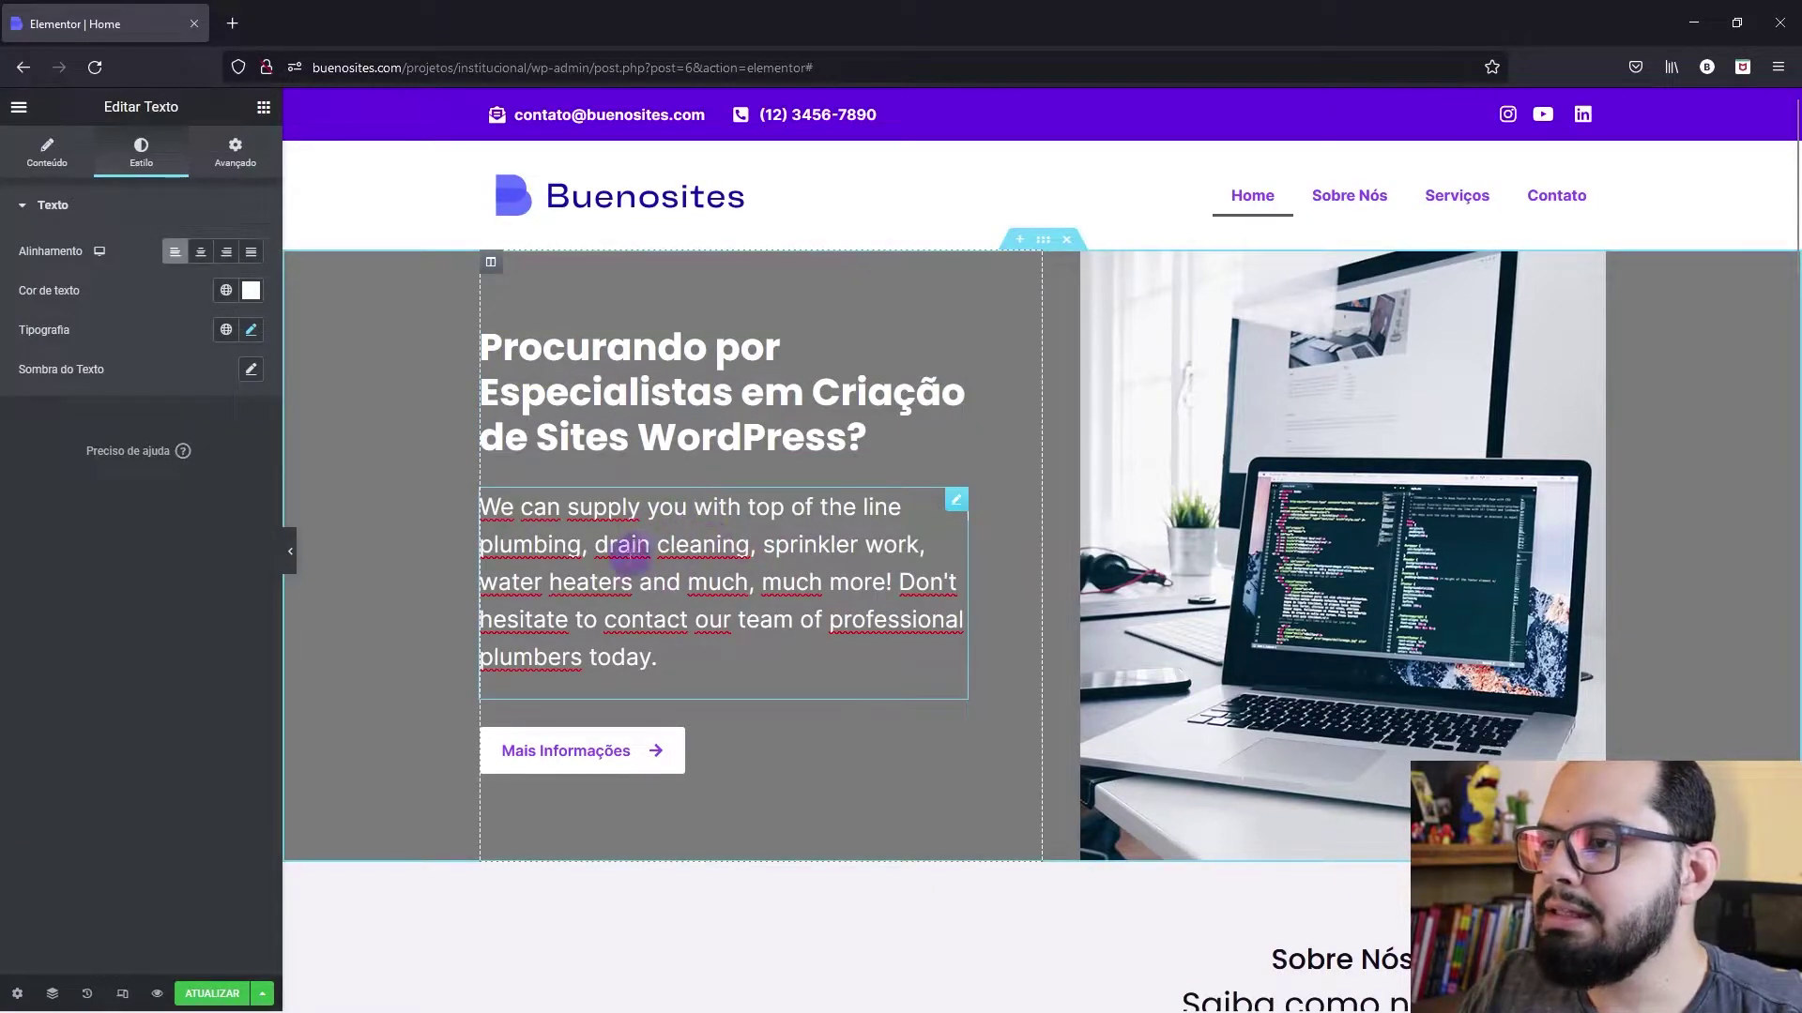
click(257, 334)
click(235, 484)
click(235, 483)
click(234, 484)
click(234, 483)
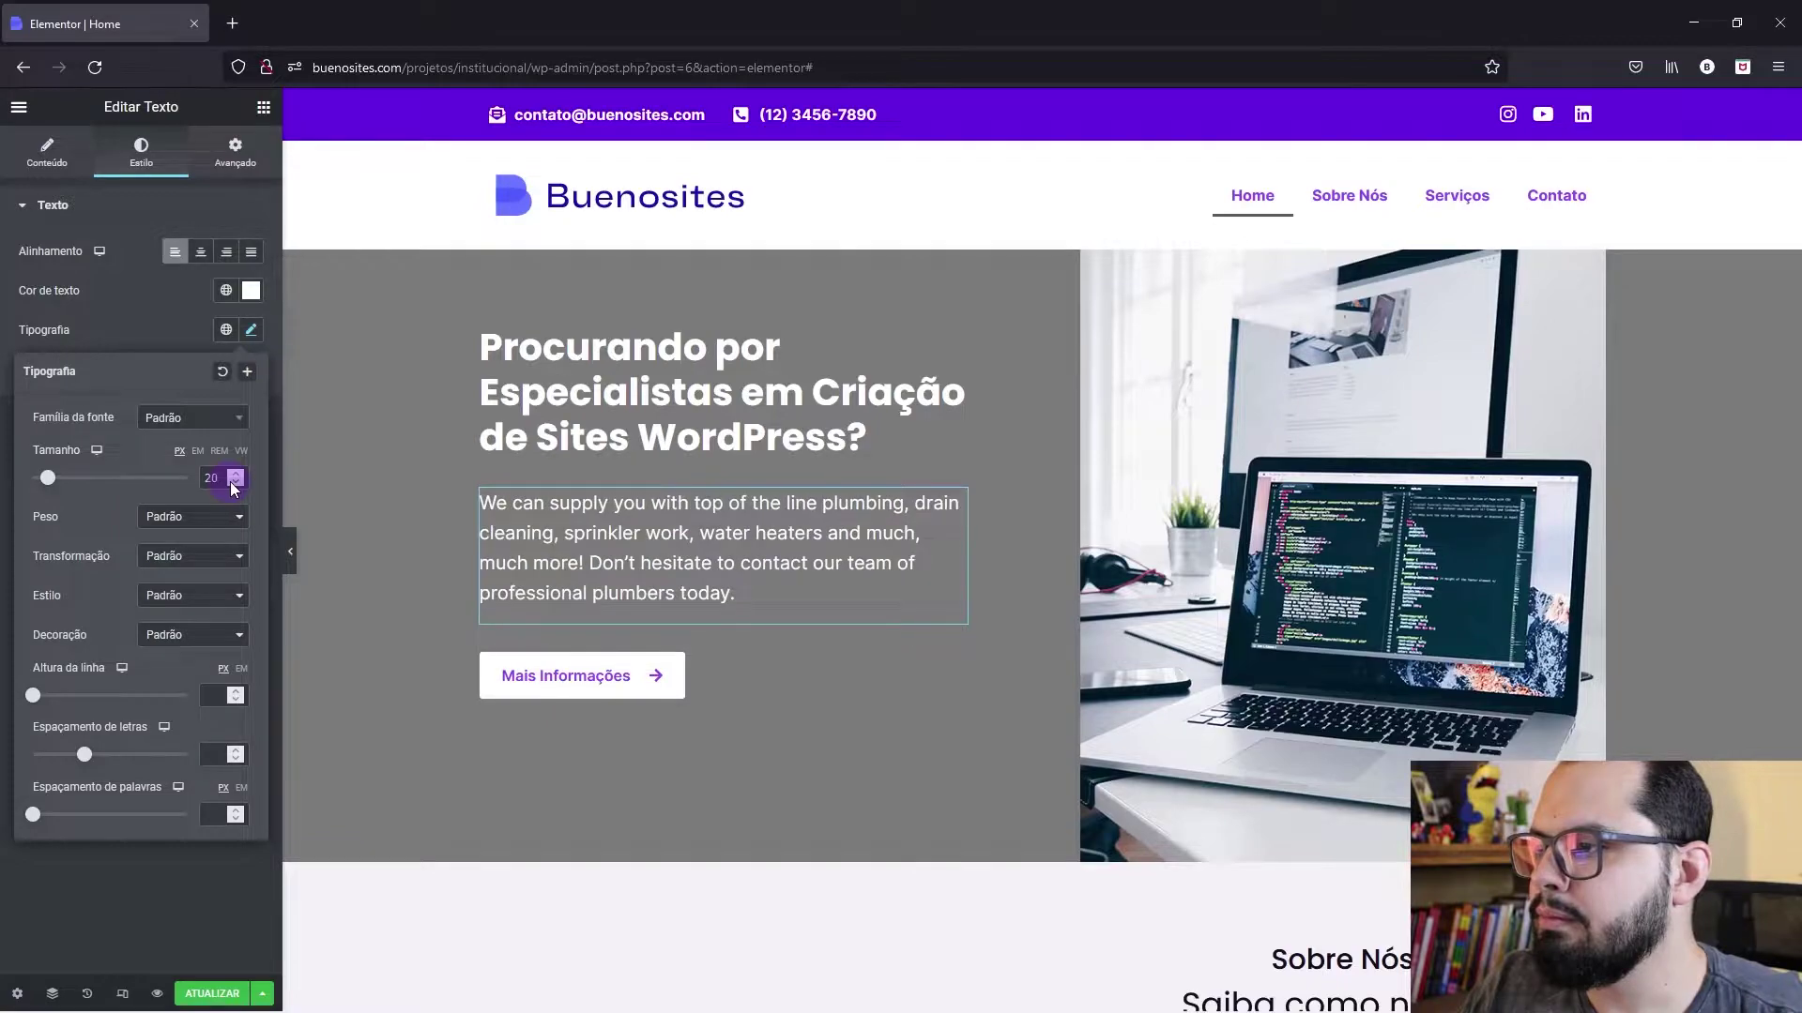
Step: Set the hero description paragraph's font size to 18 px and preview the page without the editing panel
click(234, 483)
click(234, 484)
click(290, 556)
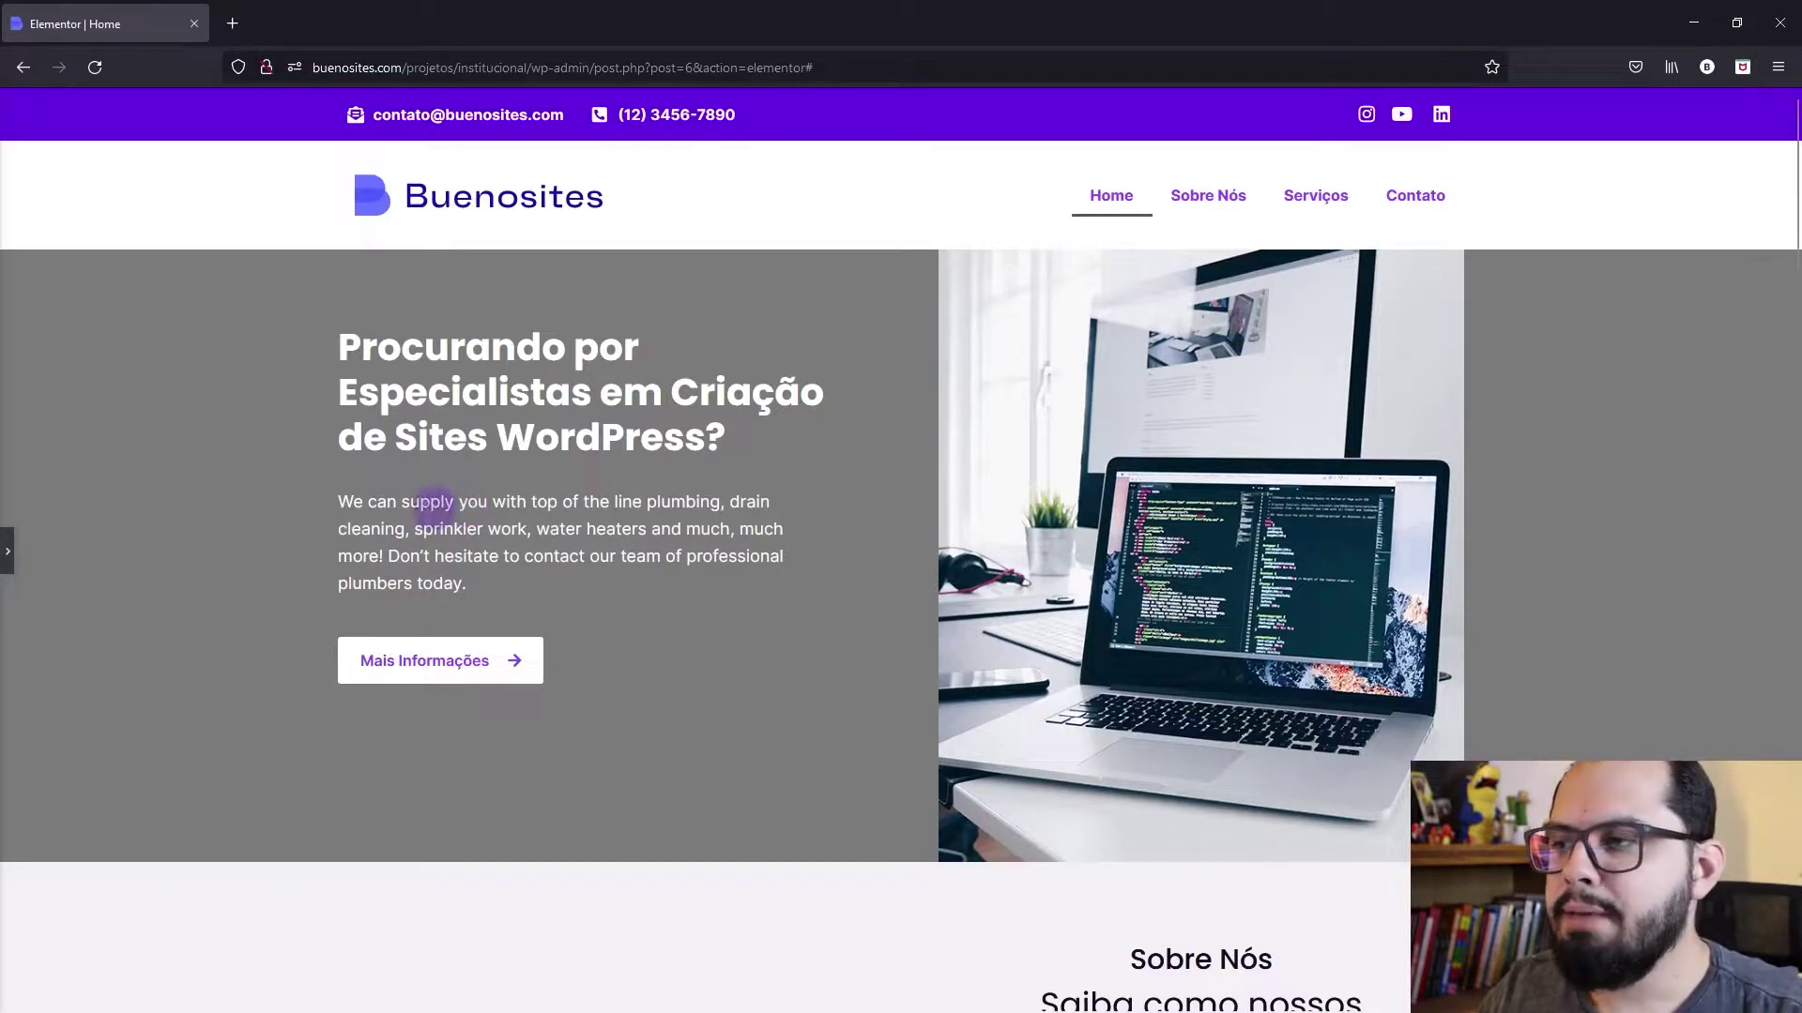
click(10, 554)
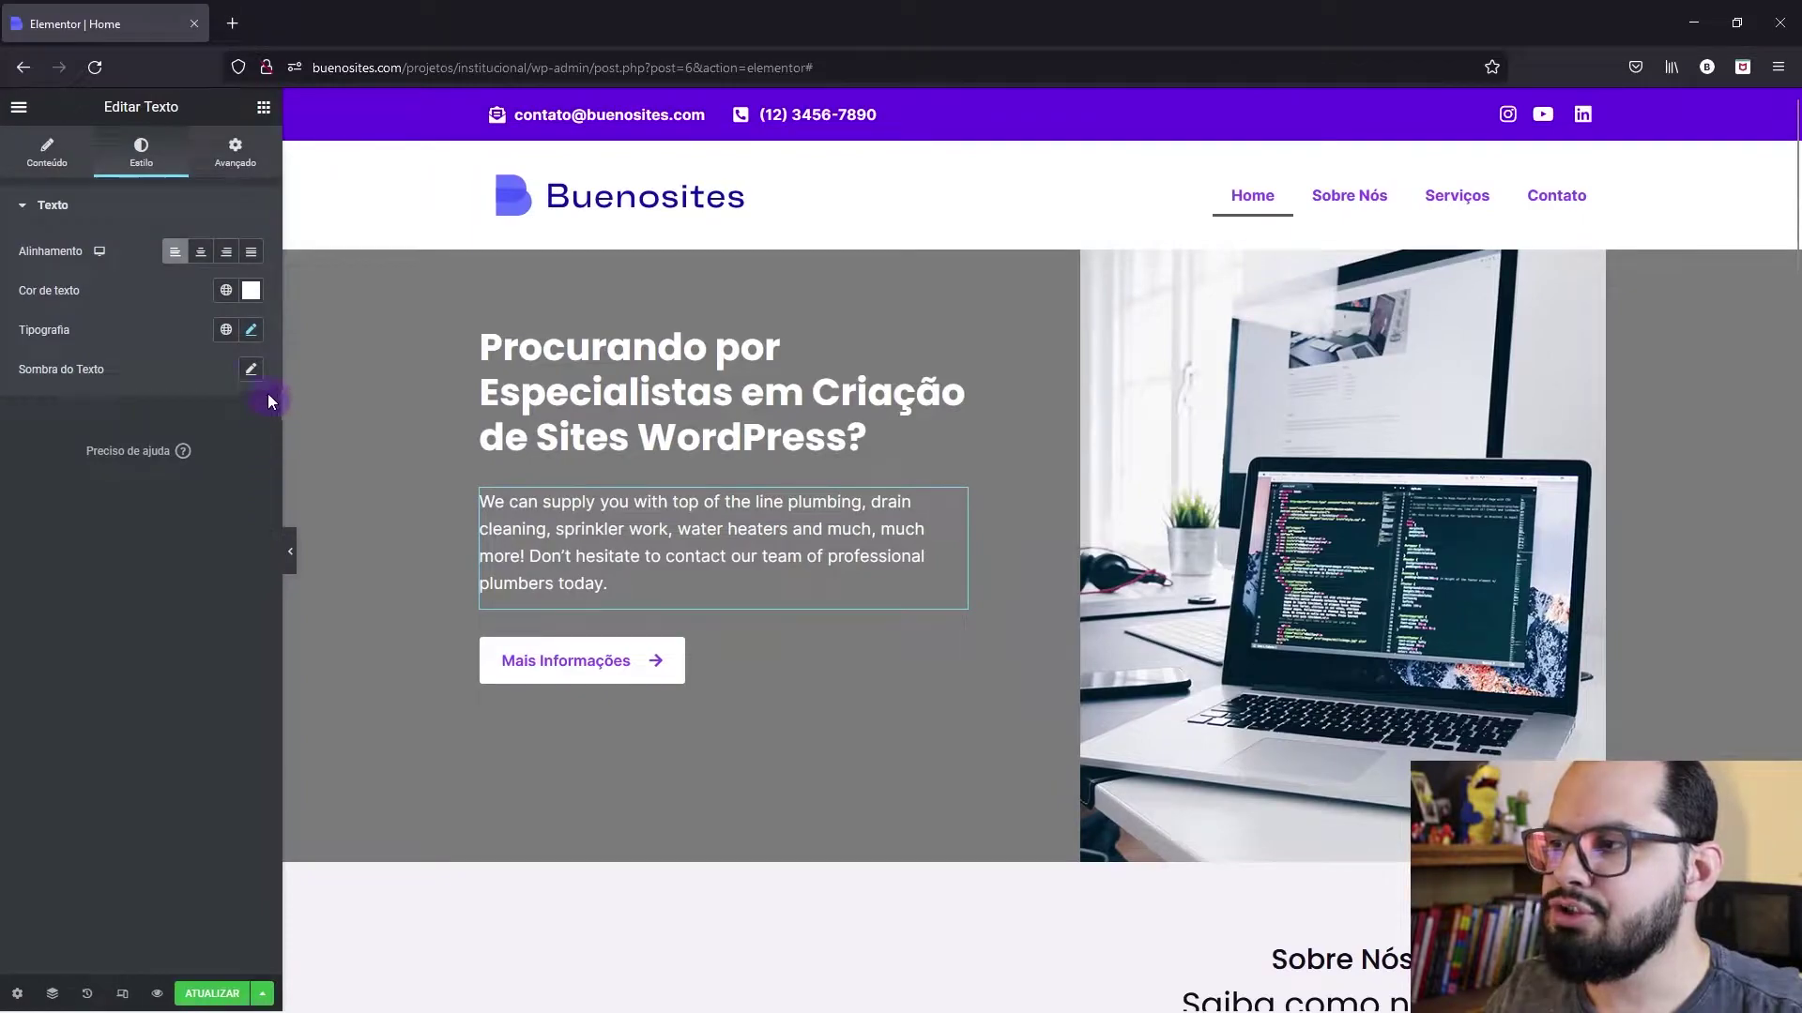
Step: Try a font weight of 300 on the hero description paragraph and preview it without the editing panel
click(250, 330)
click(178, 522)
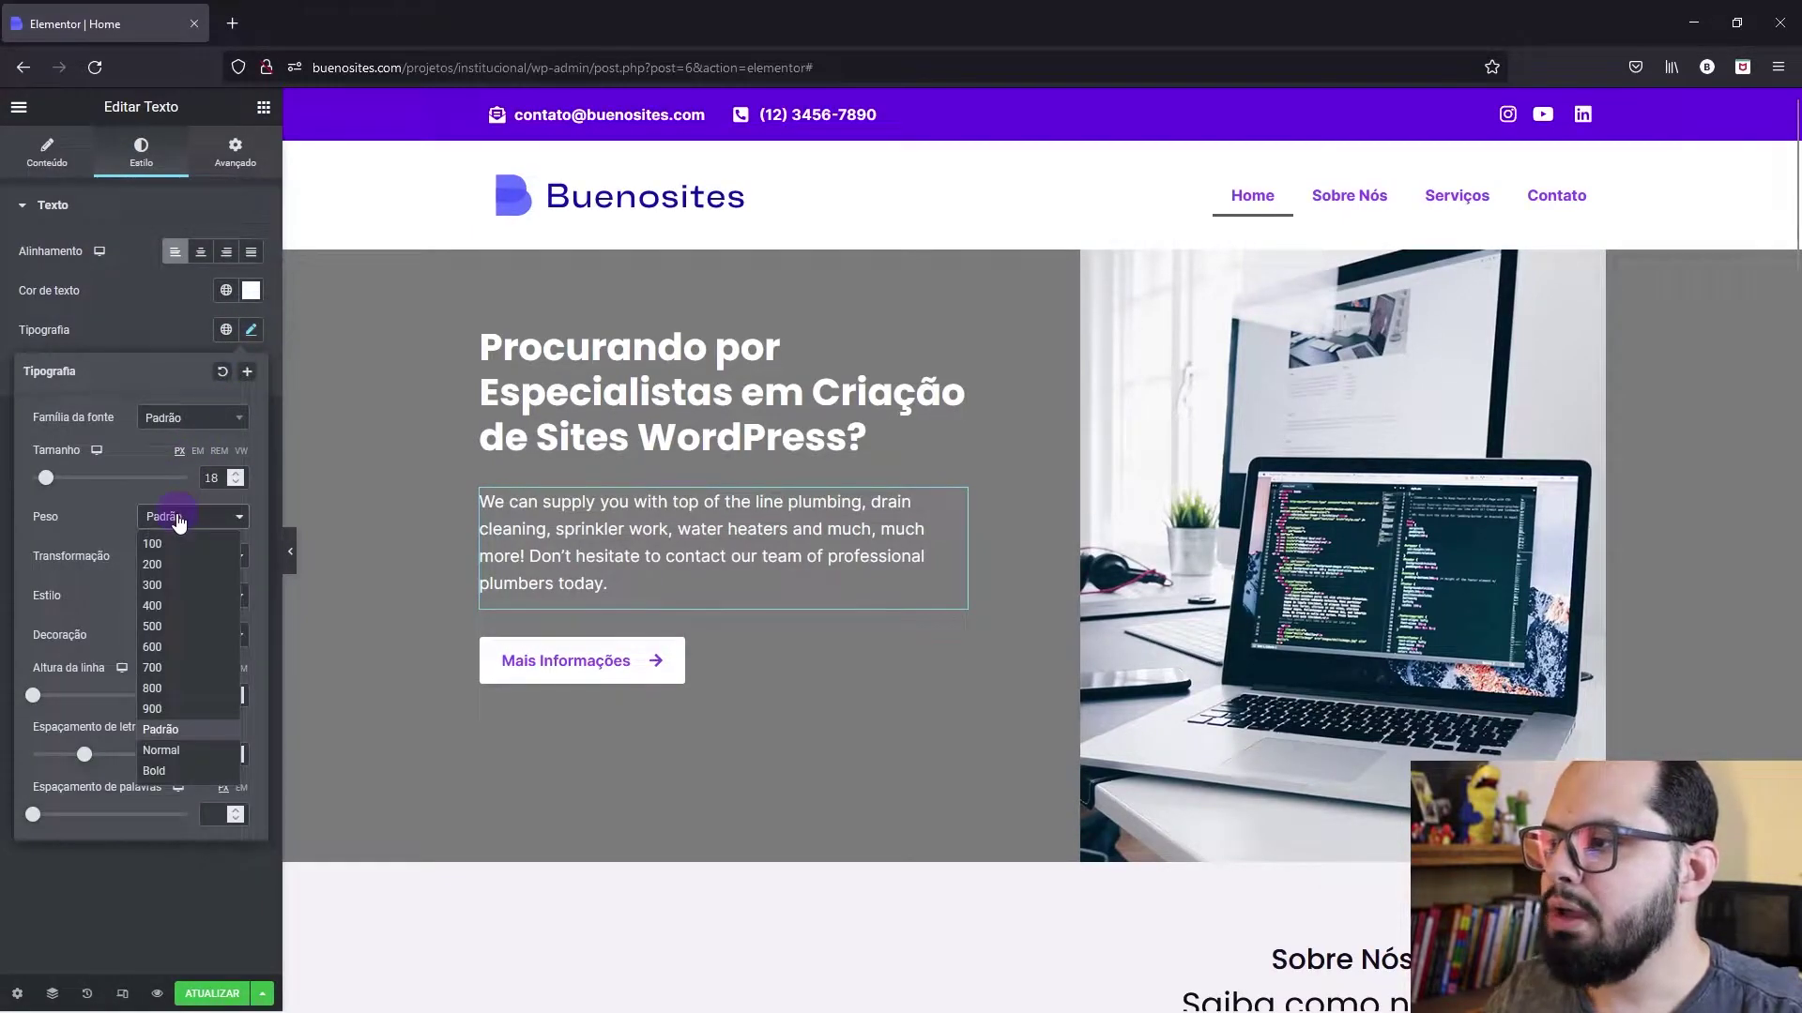
click(161, 585)
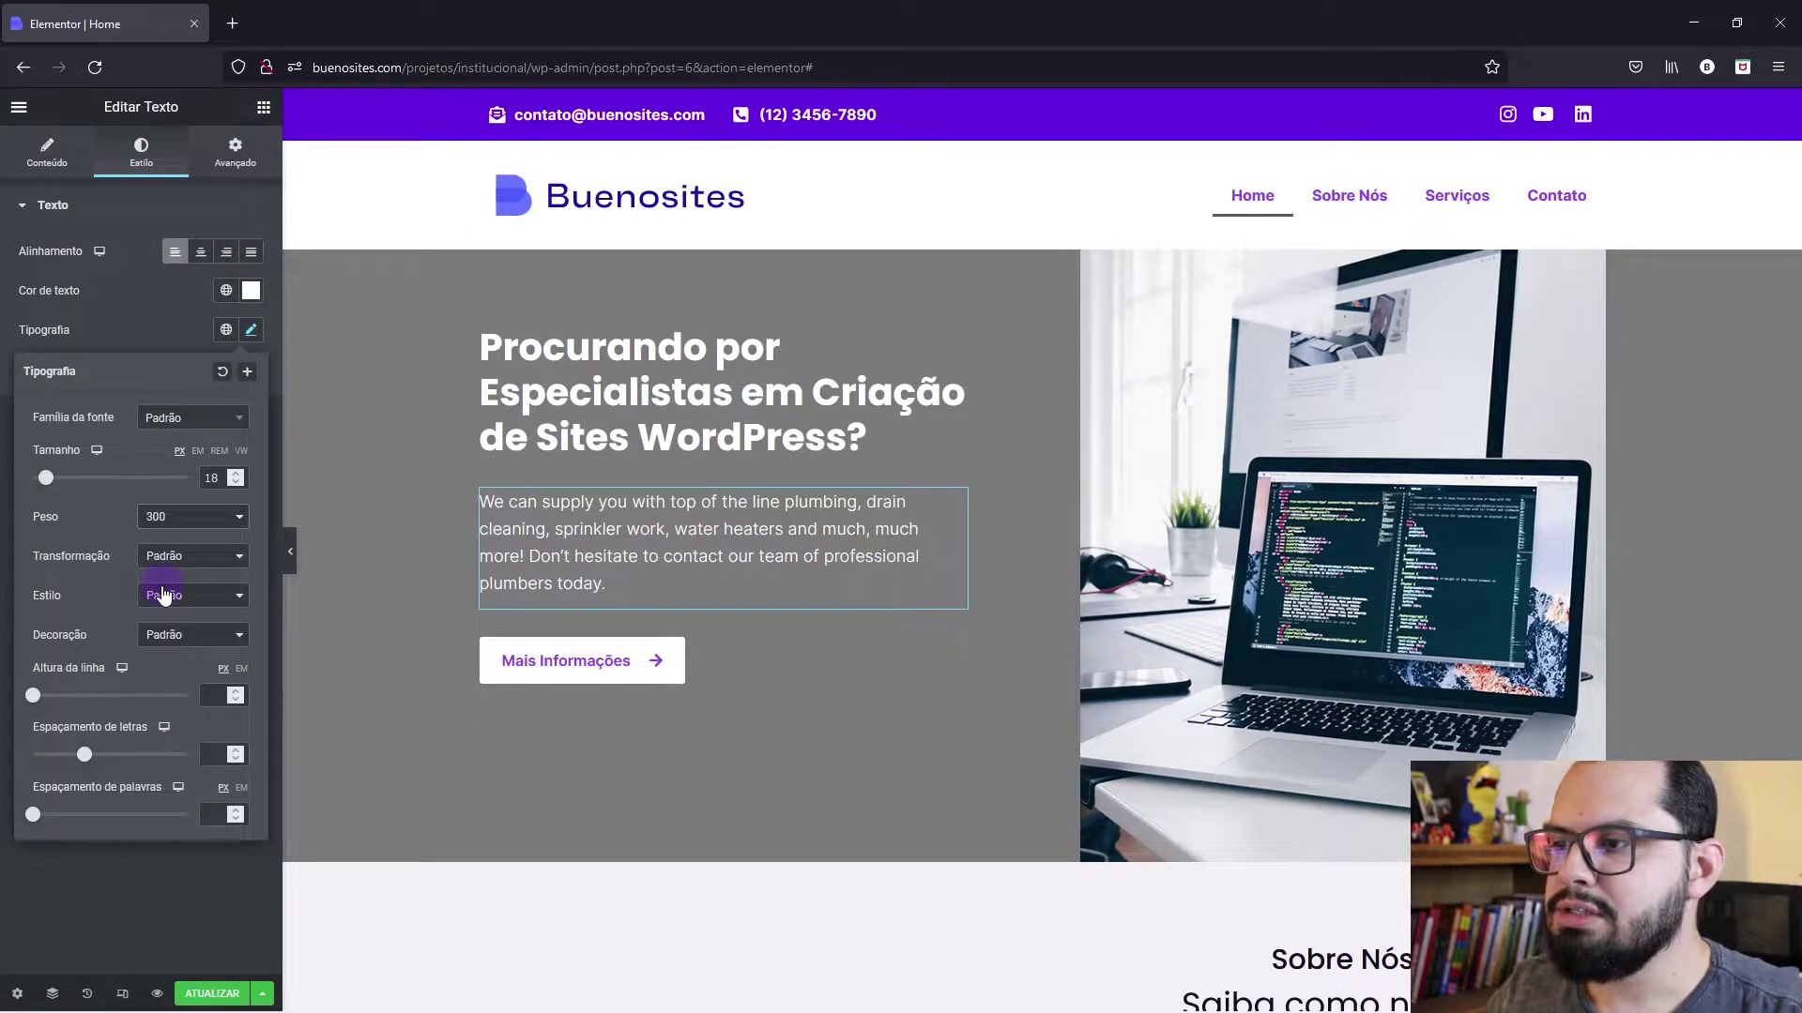
click(290, 552)
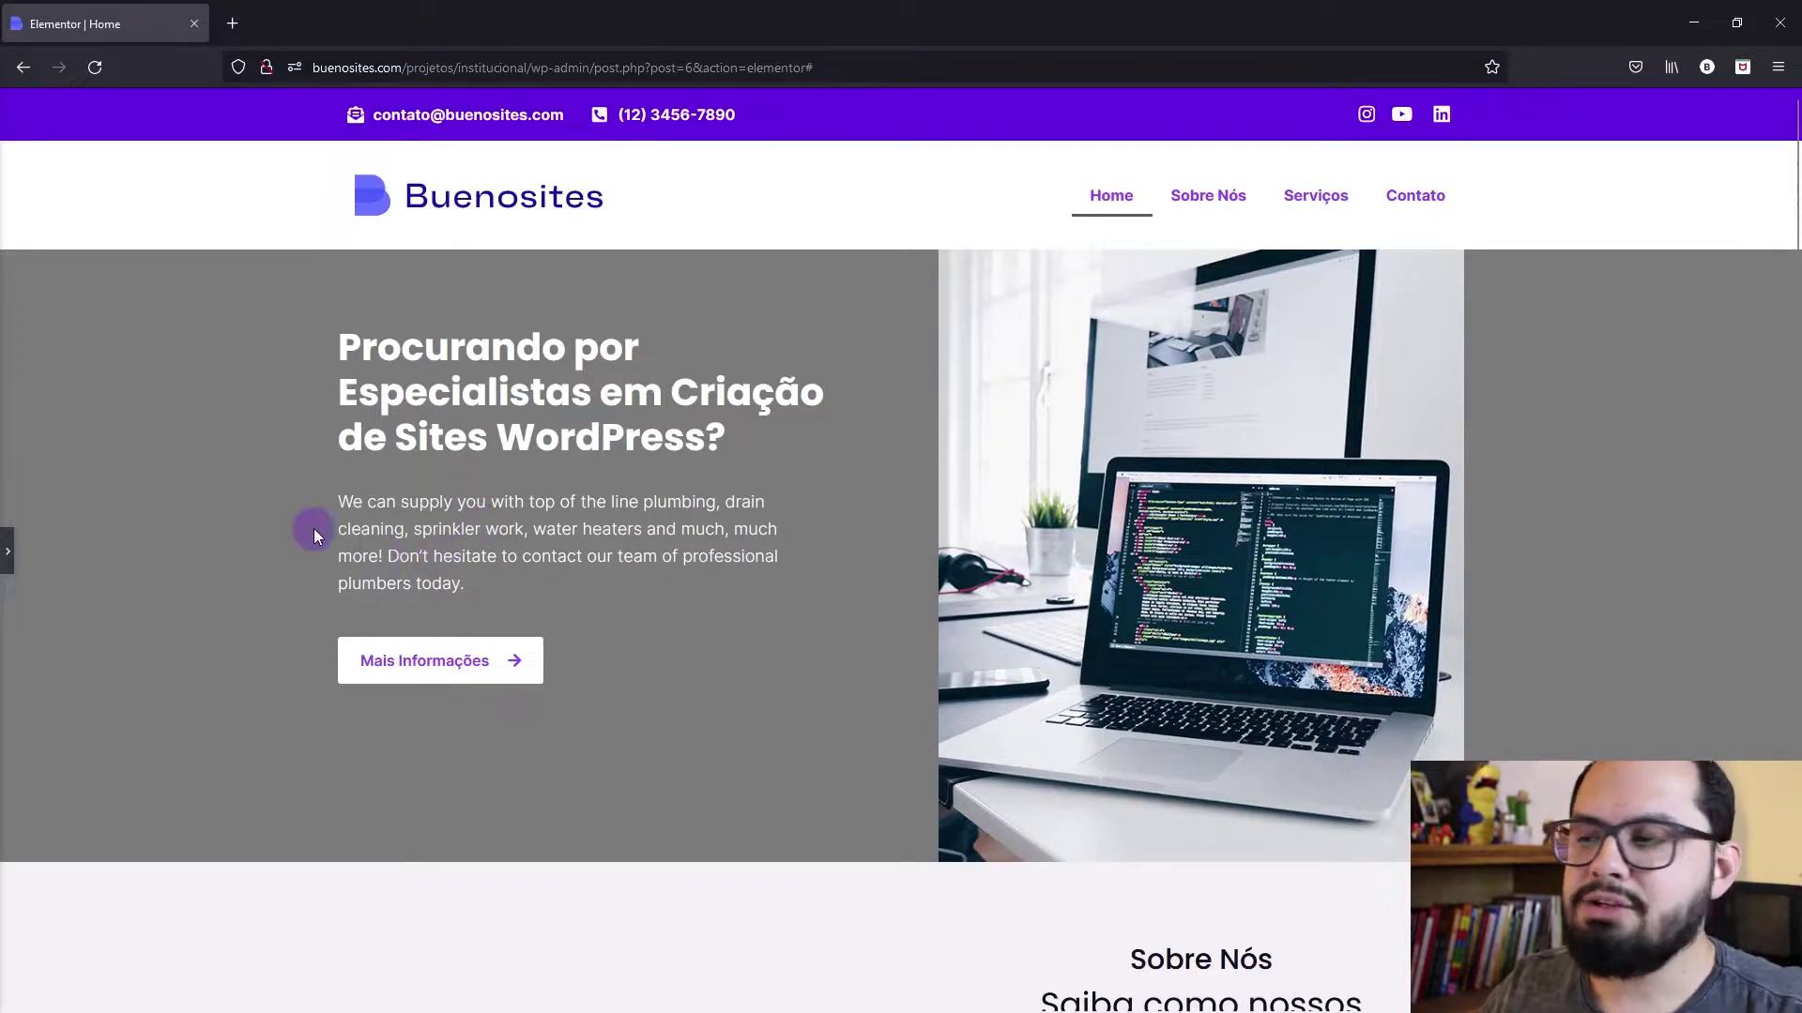
click(9, 553)
Step: Set the hero description paragraph's font weight to Normal and check the hero section without the editing panel
click(250, 329)
click(197, 518)
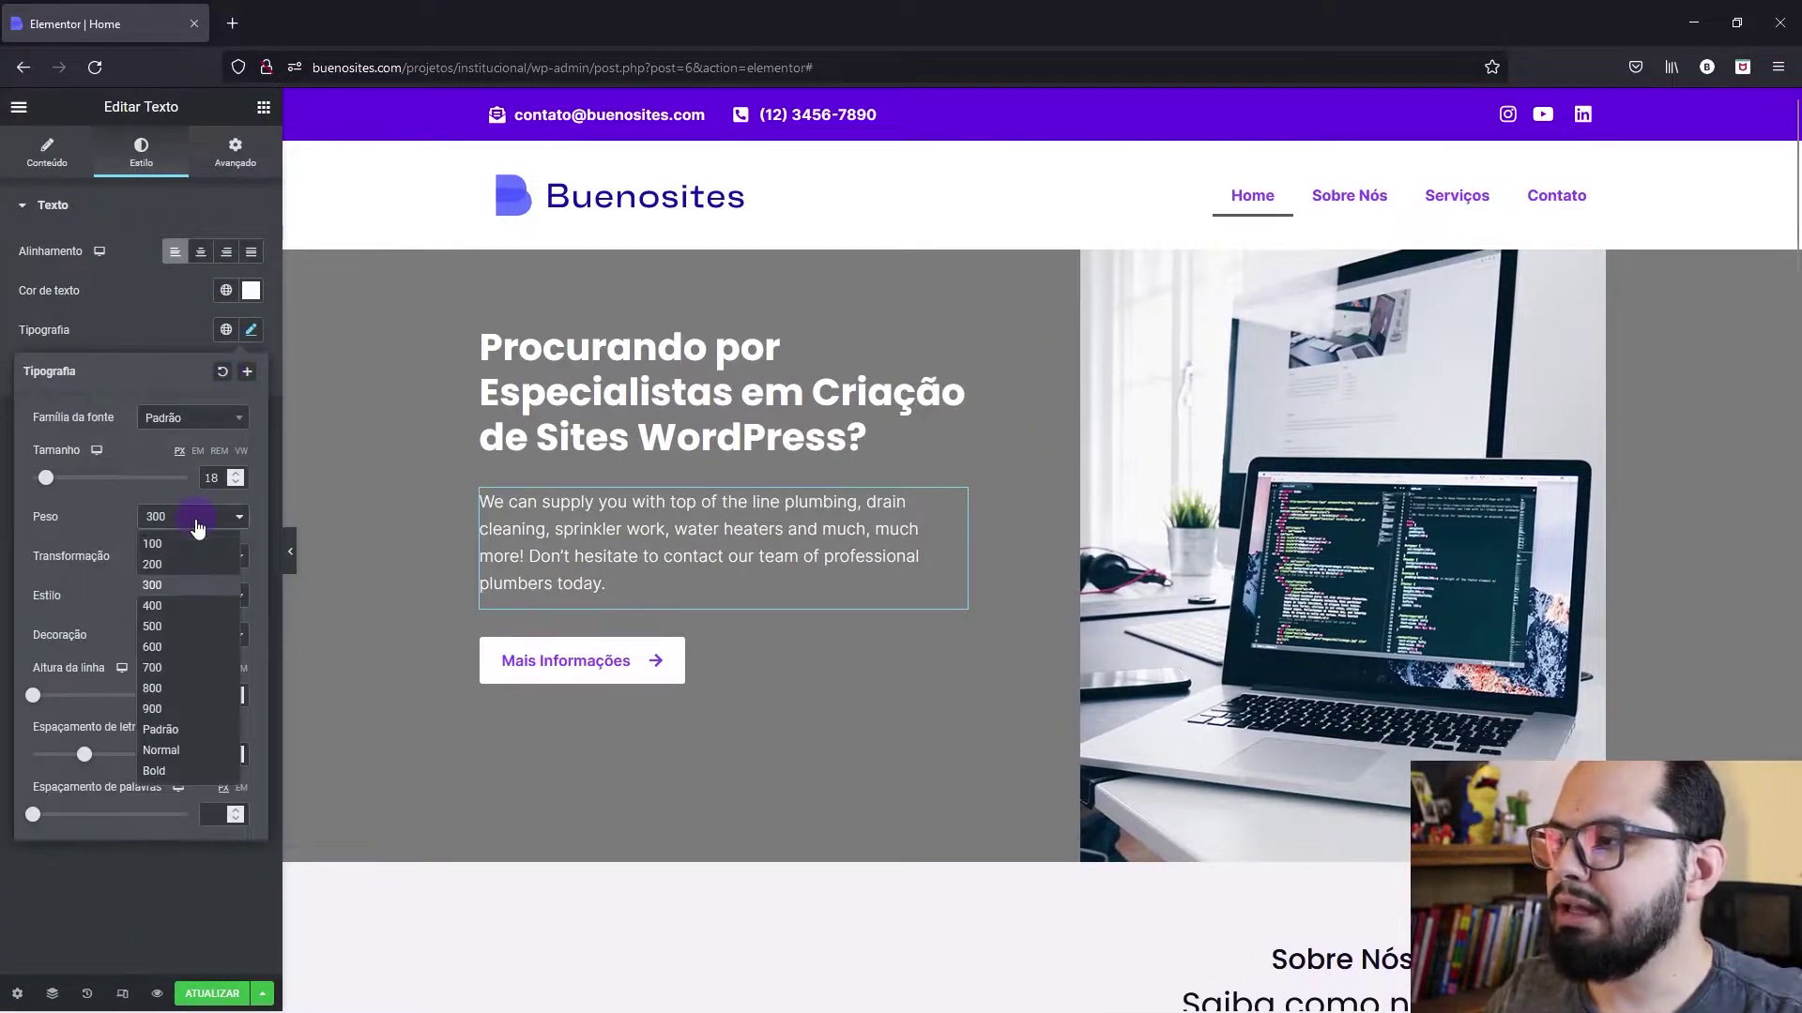
click(177, 749)
click(291, 556)
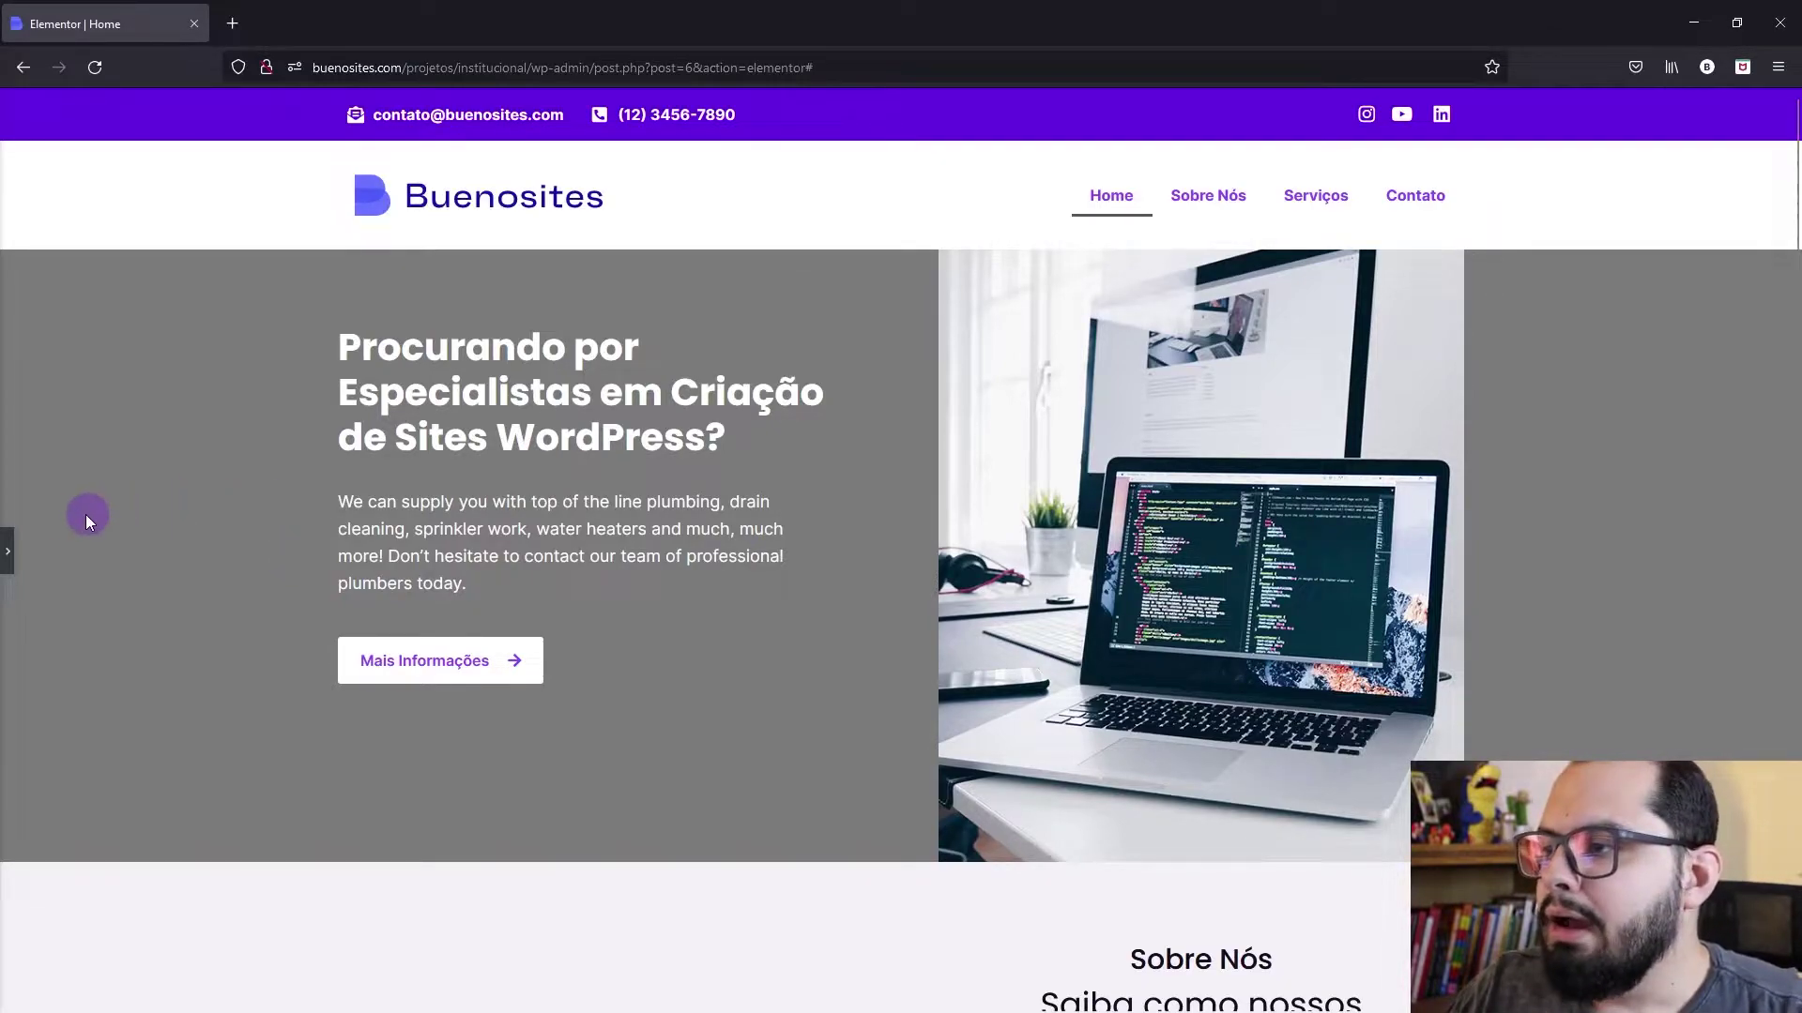
click(8, 551)
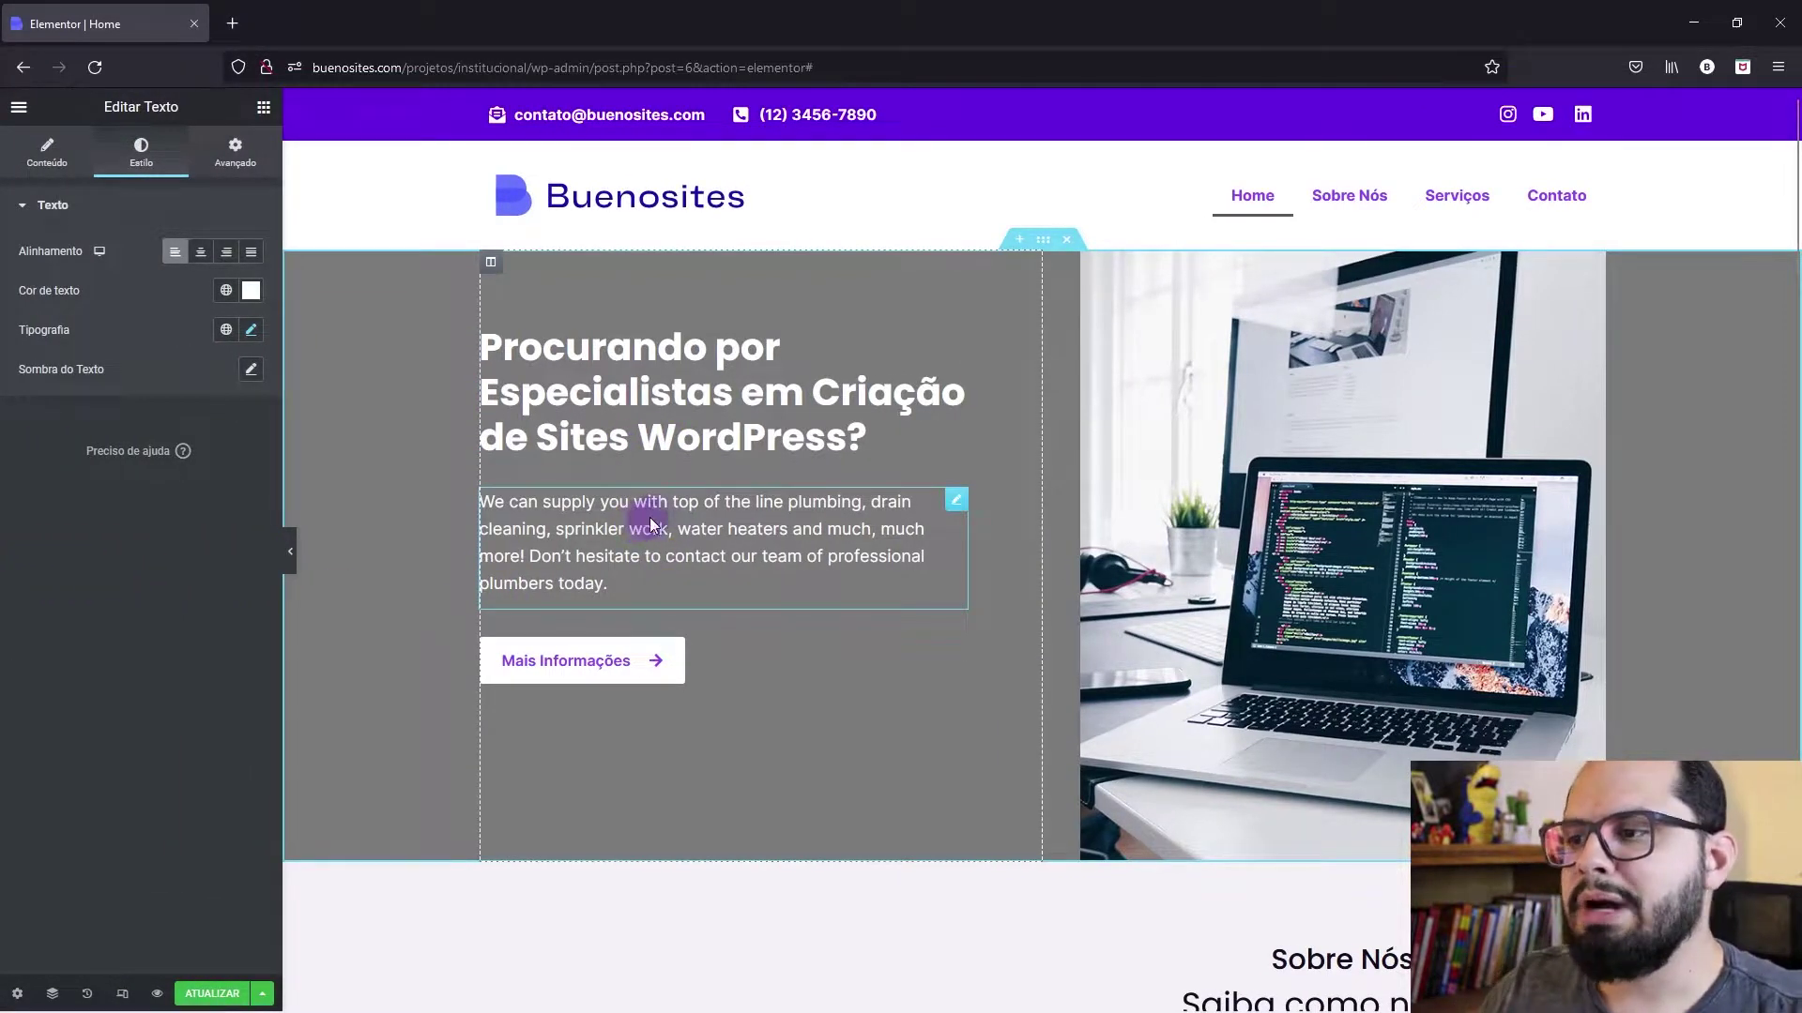
Step: Set the "Sobre Nós" title's font size to 25 px and its font weight to 400
scroll(655, 522, down, 5)
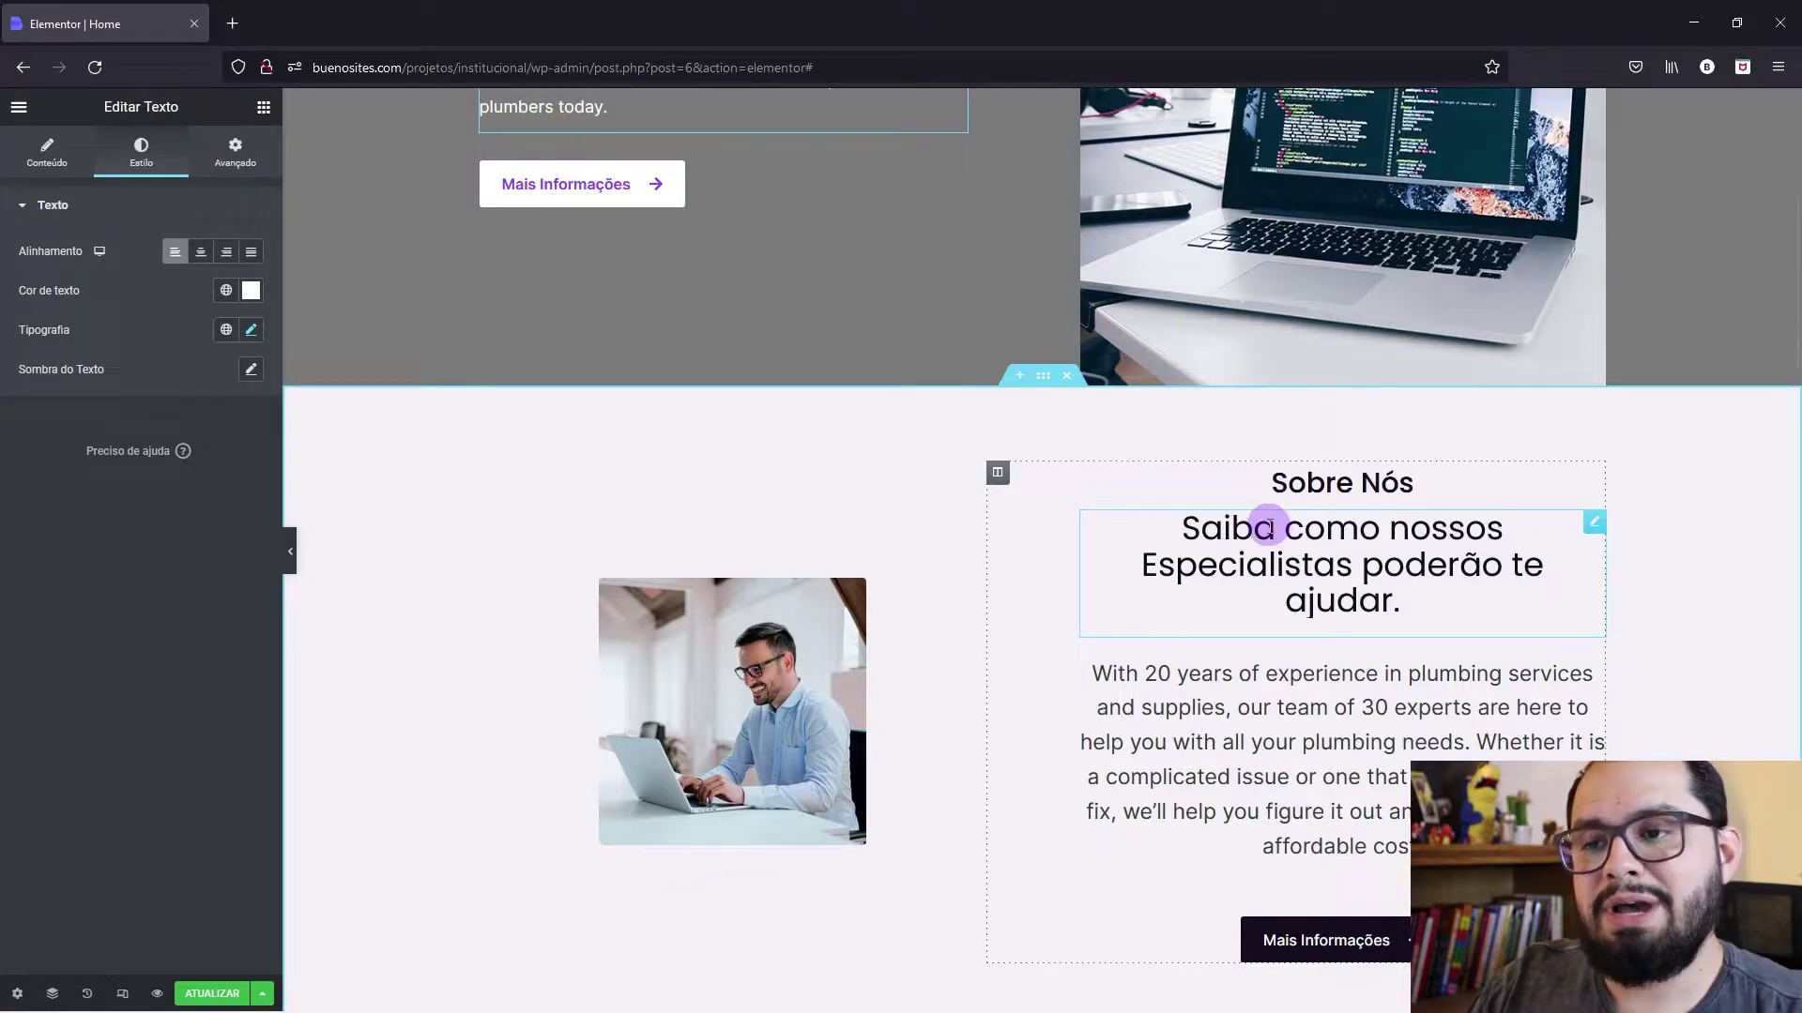
click(1317, 484)
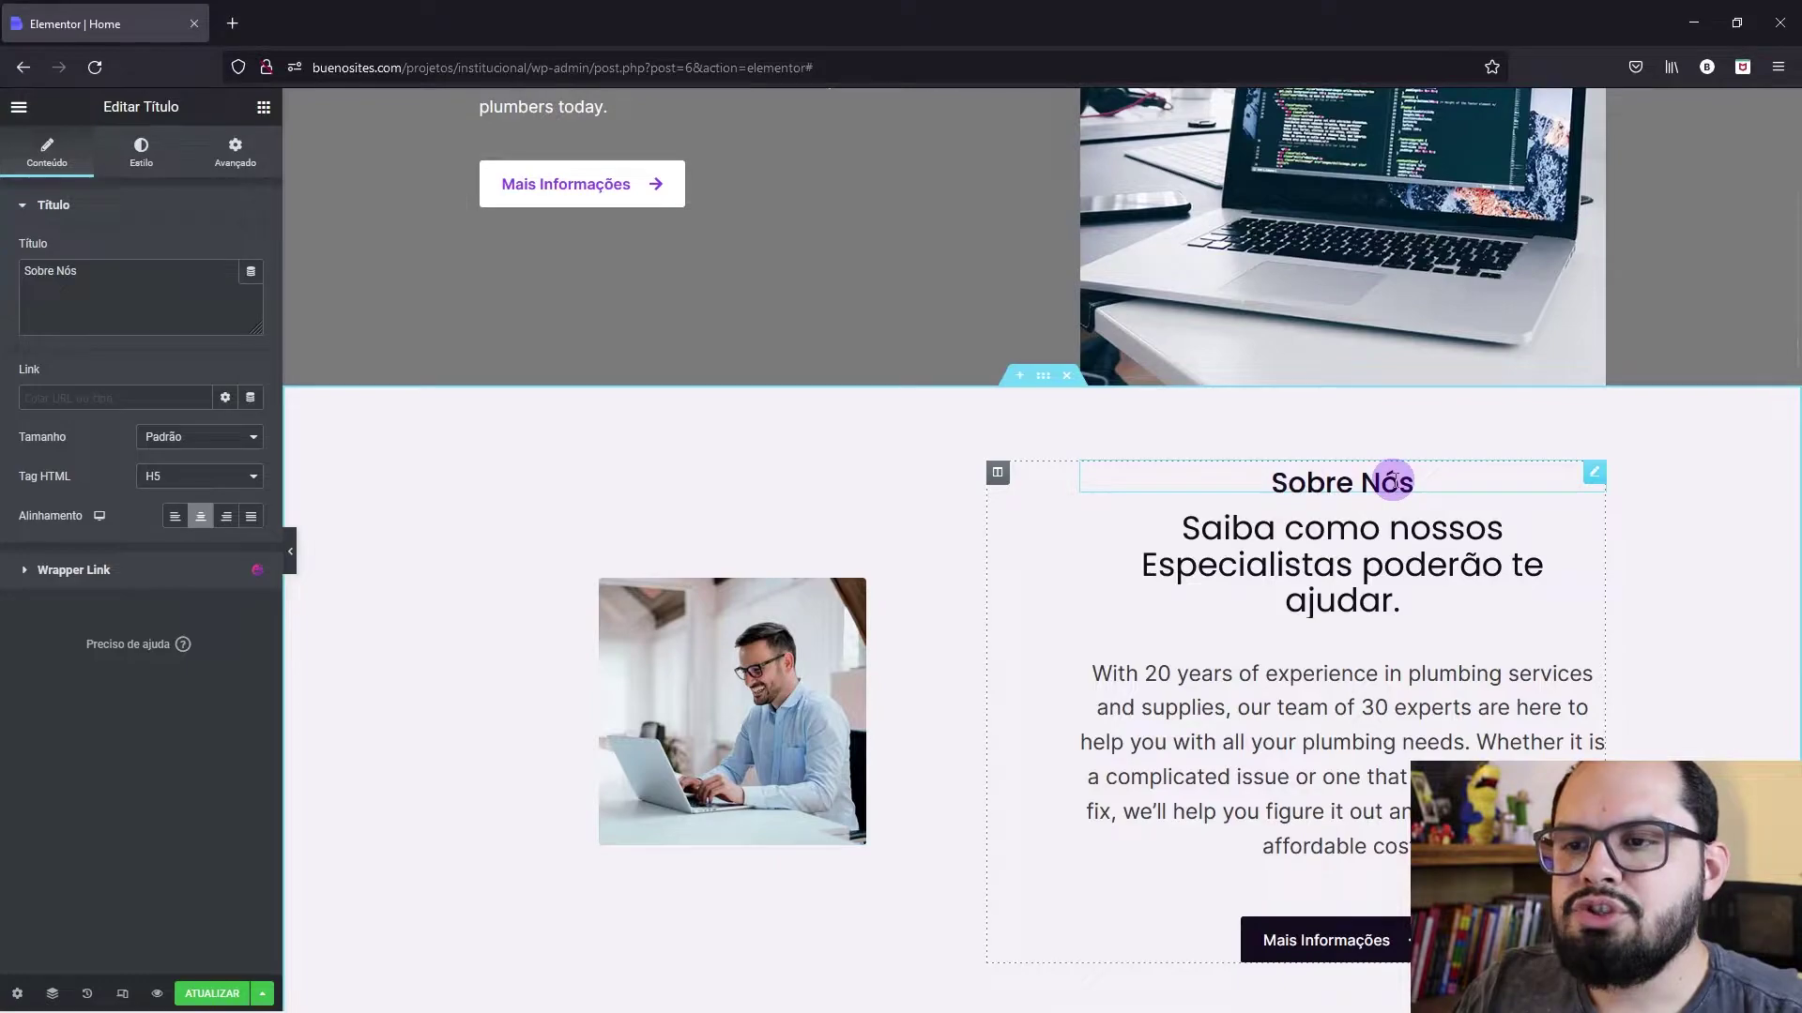
click(140, 150)
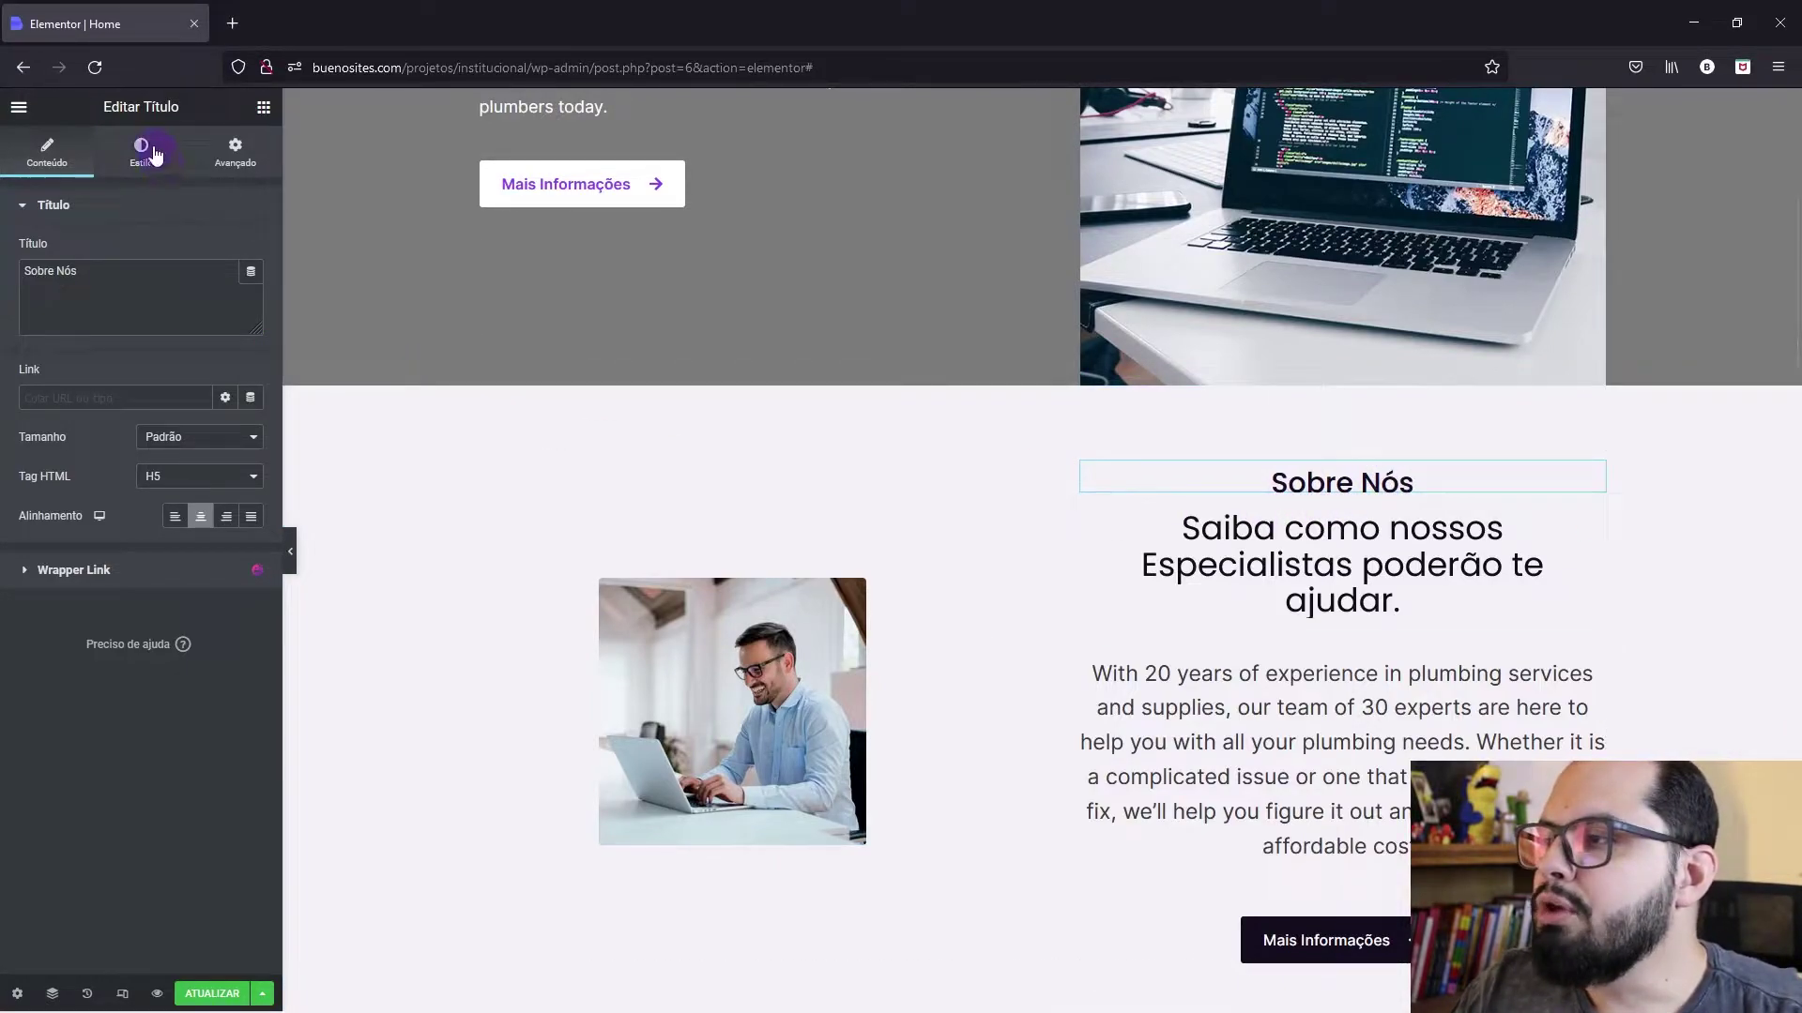
click(250, 290)
click(236, 444)
click(235, 449)
click(235, 449)
click(235, 449)
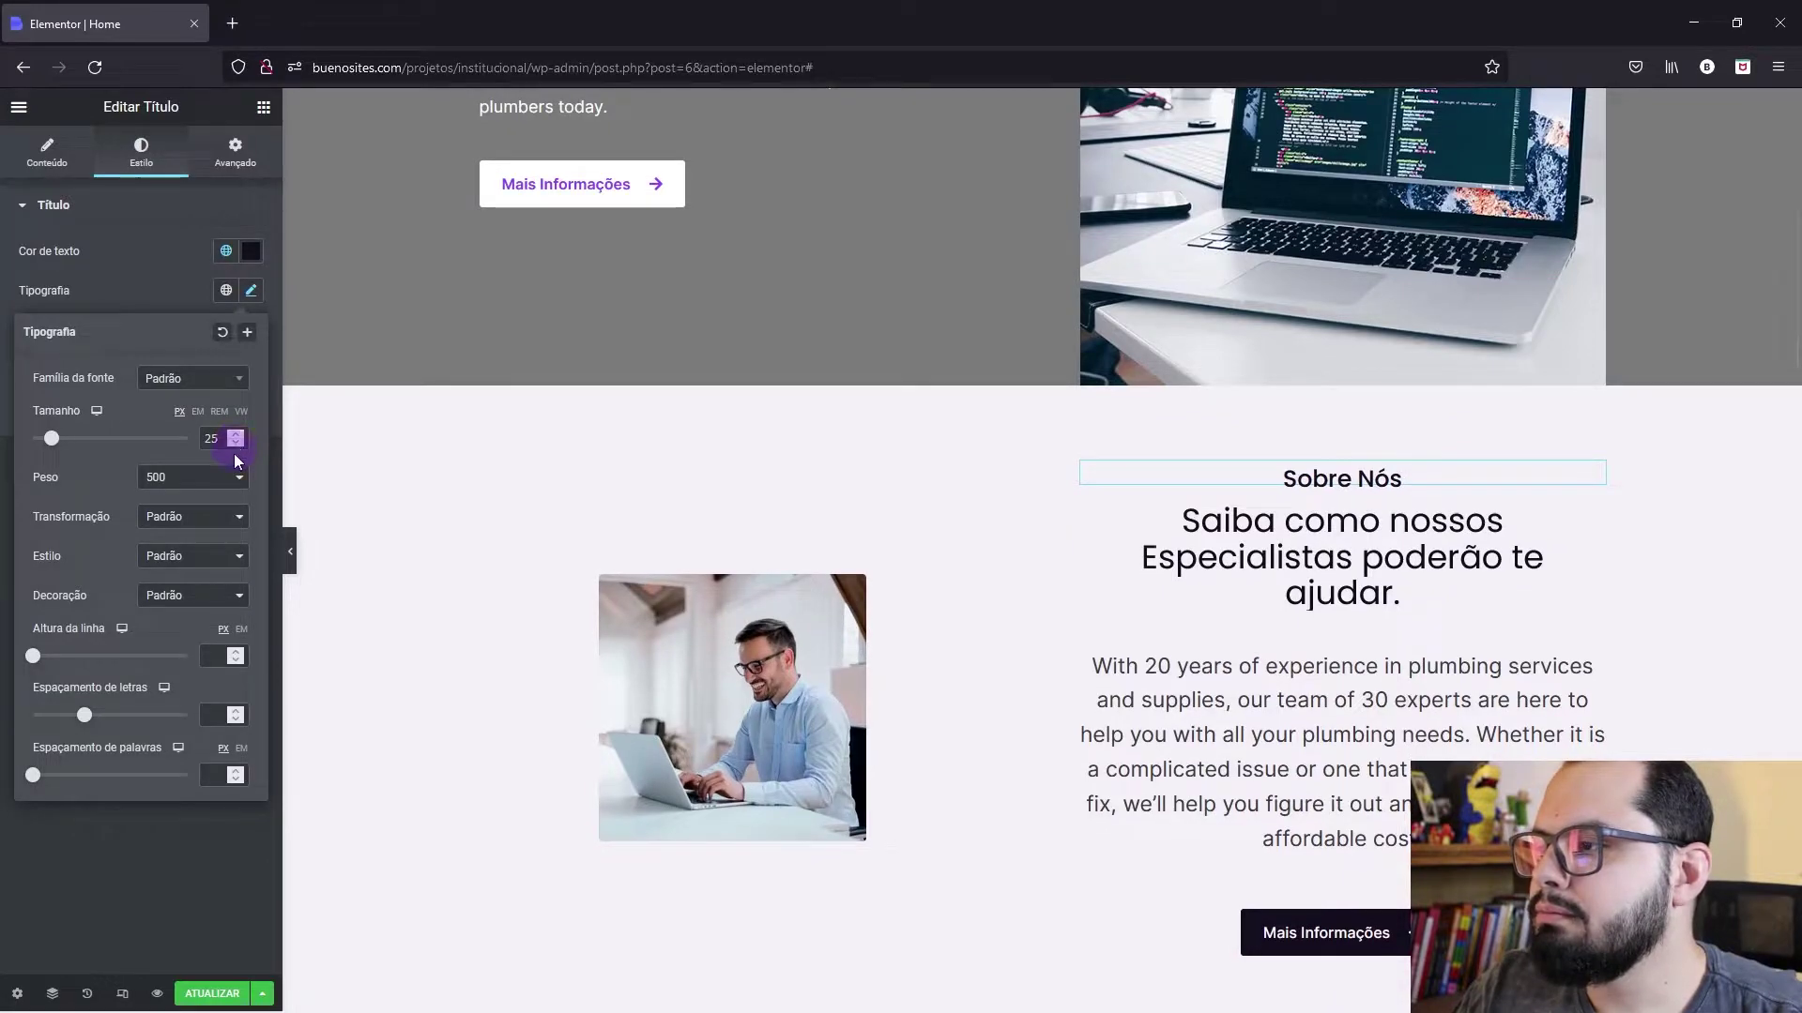
click(225, 481)
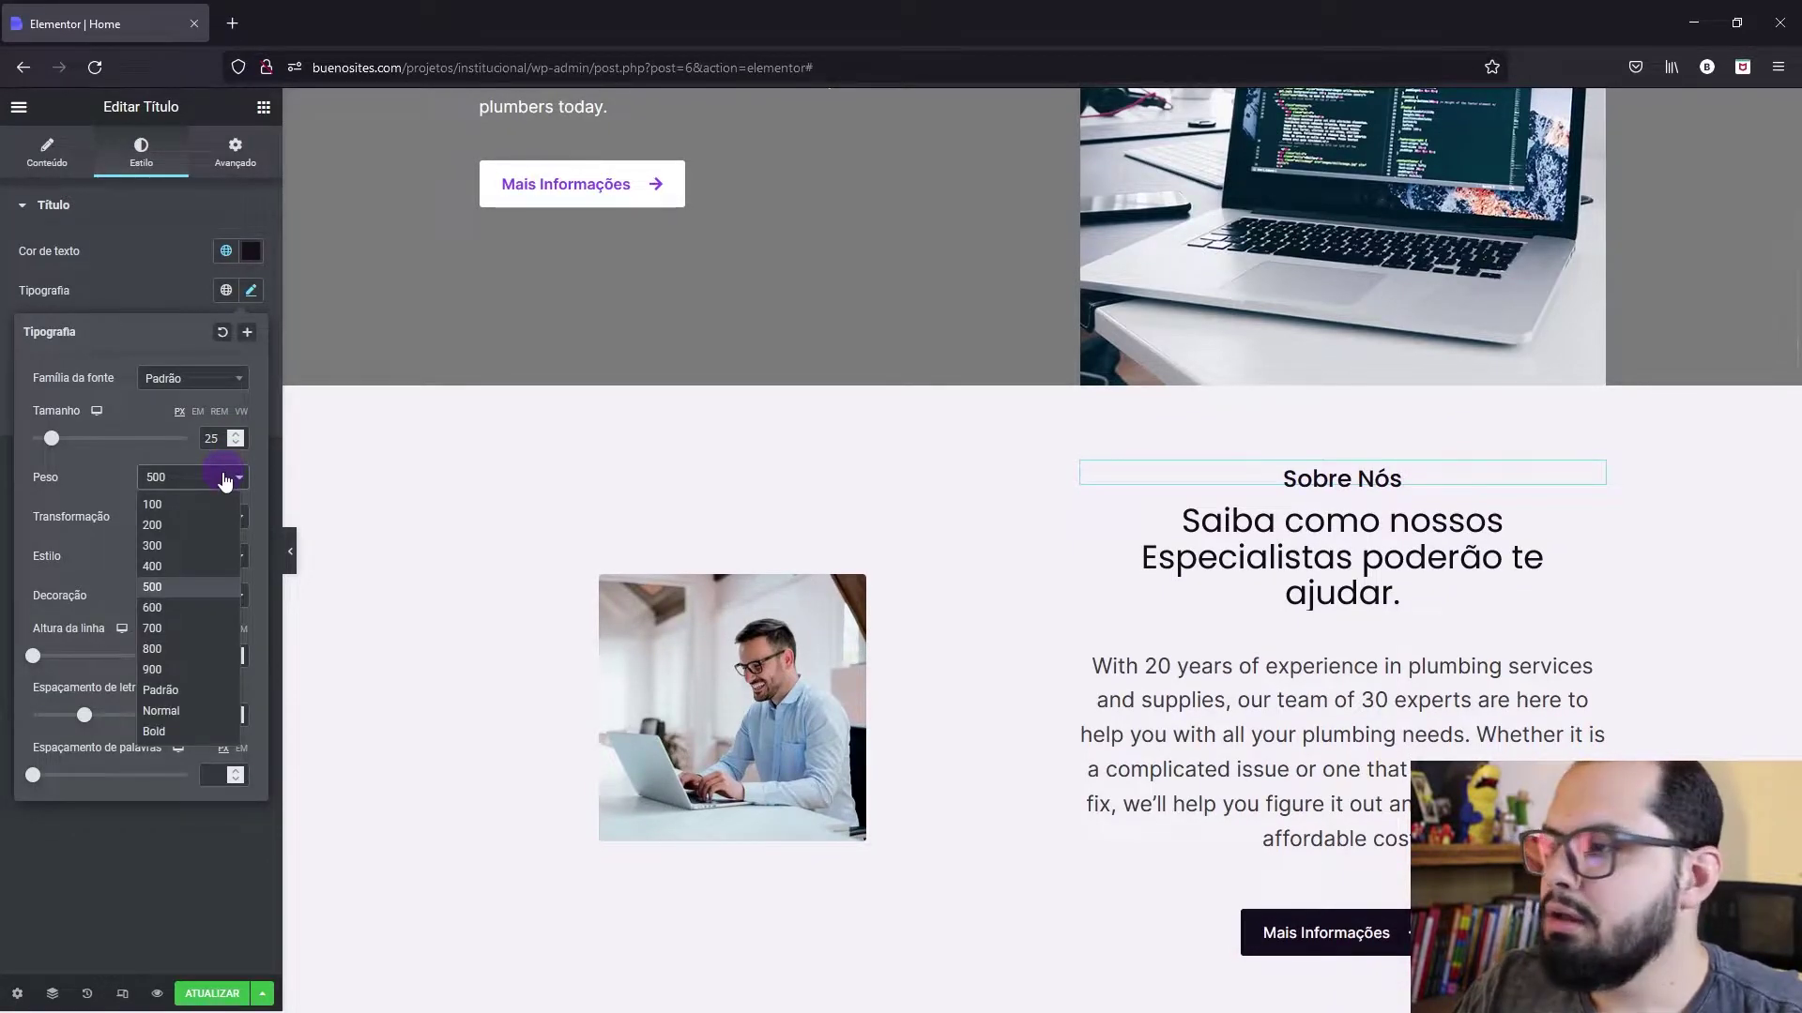
click(185, 565)
Step: Set the font weight of the heading "Saiba como nossos Especialistas poderão te ajudar." to 700 and preview the section full width
click(1207, 575)
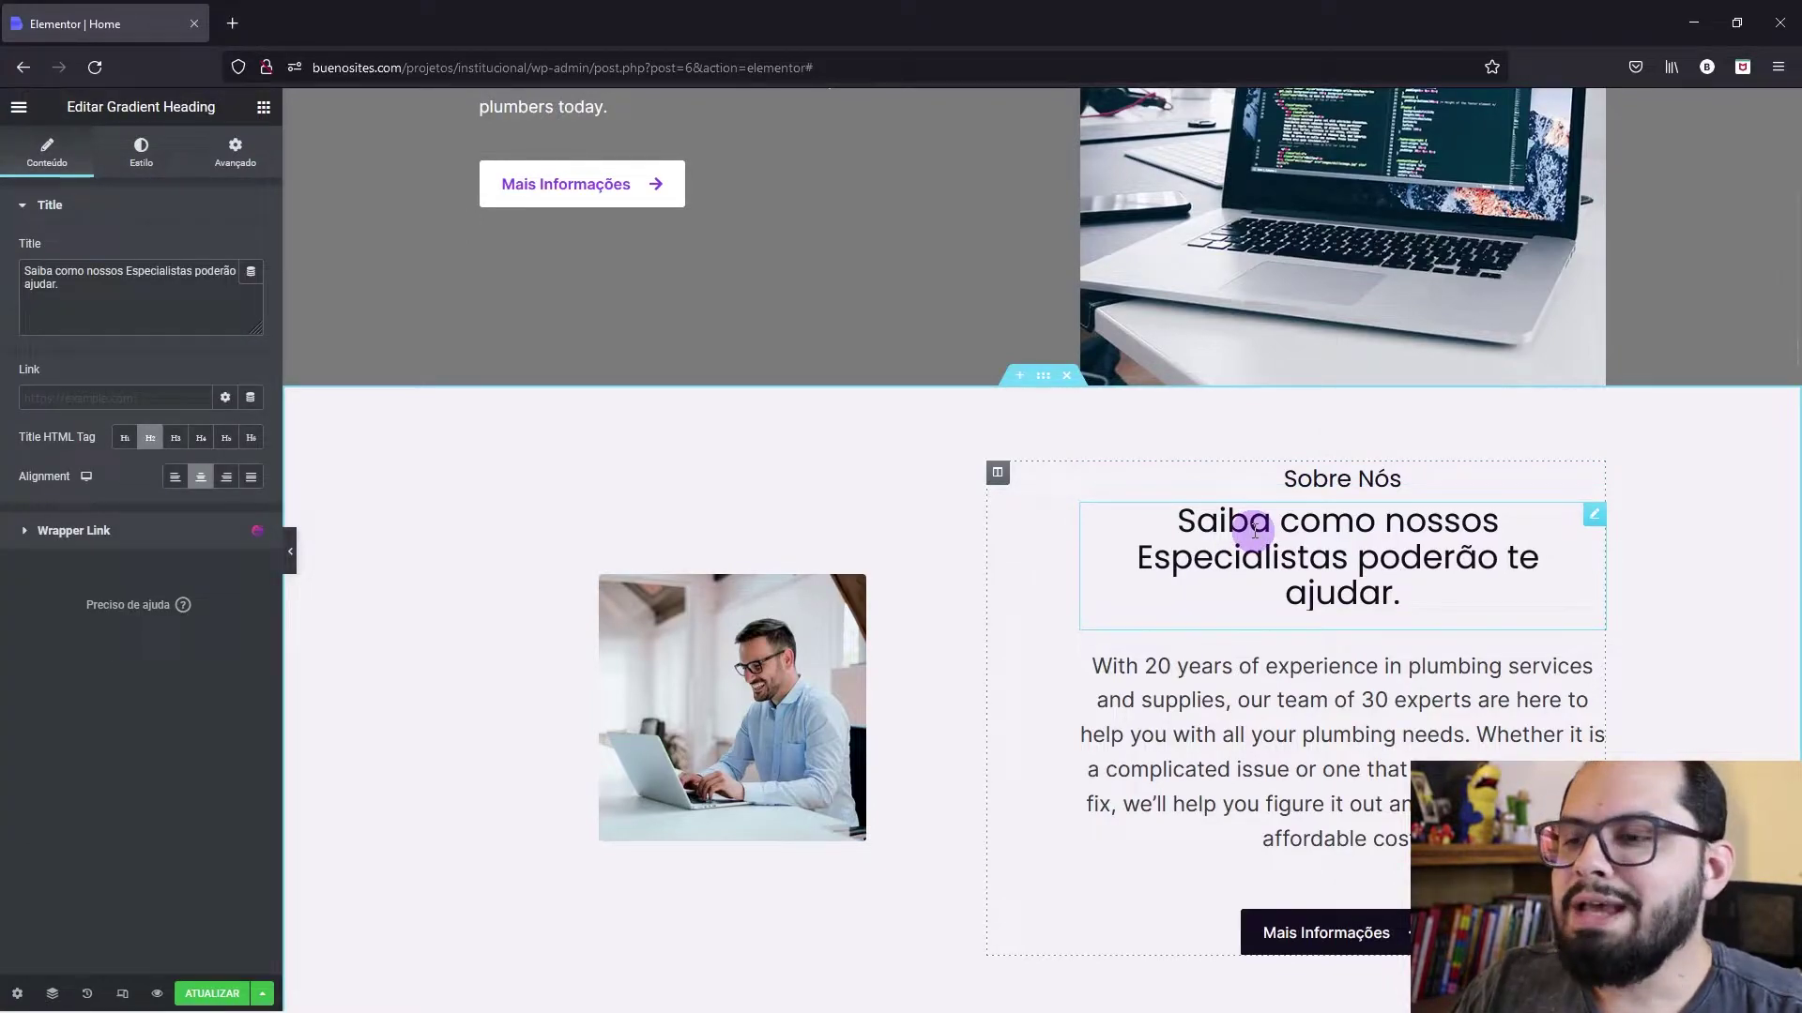
click(140, 150)
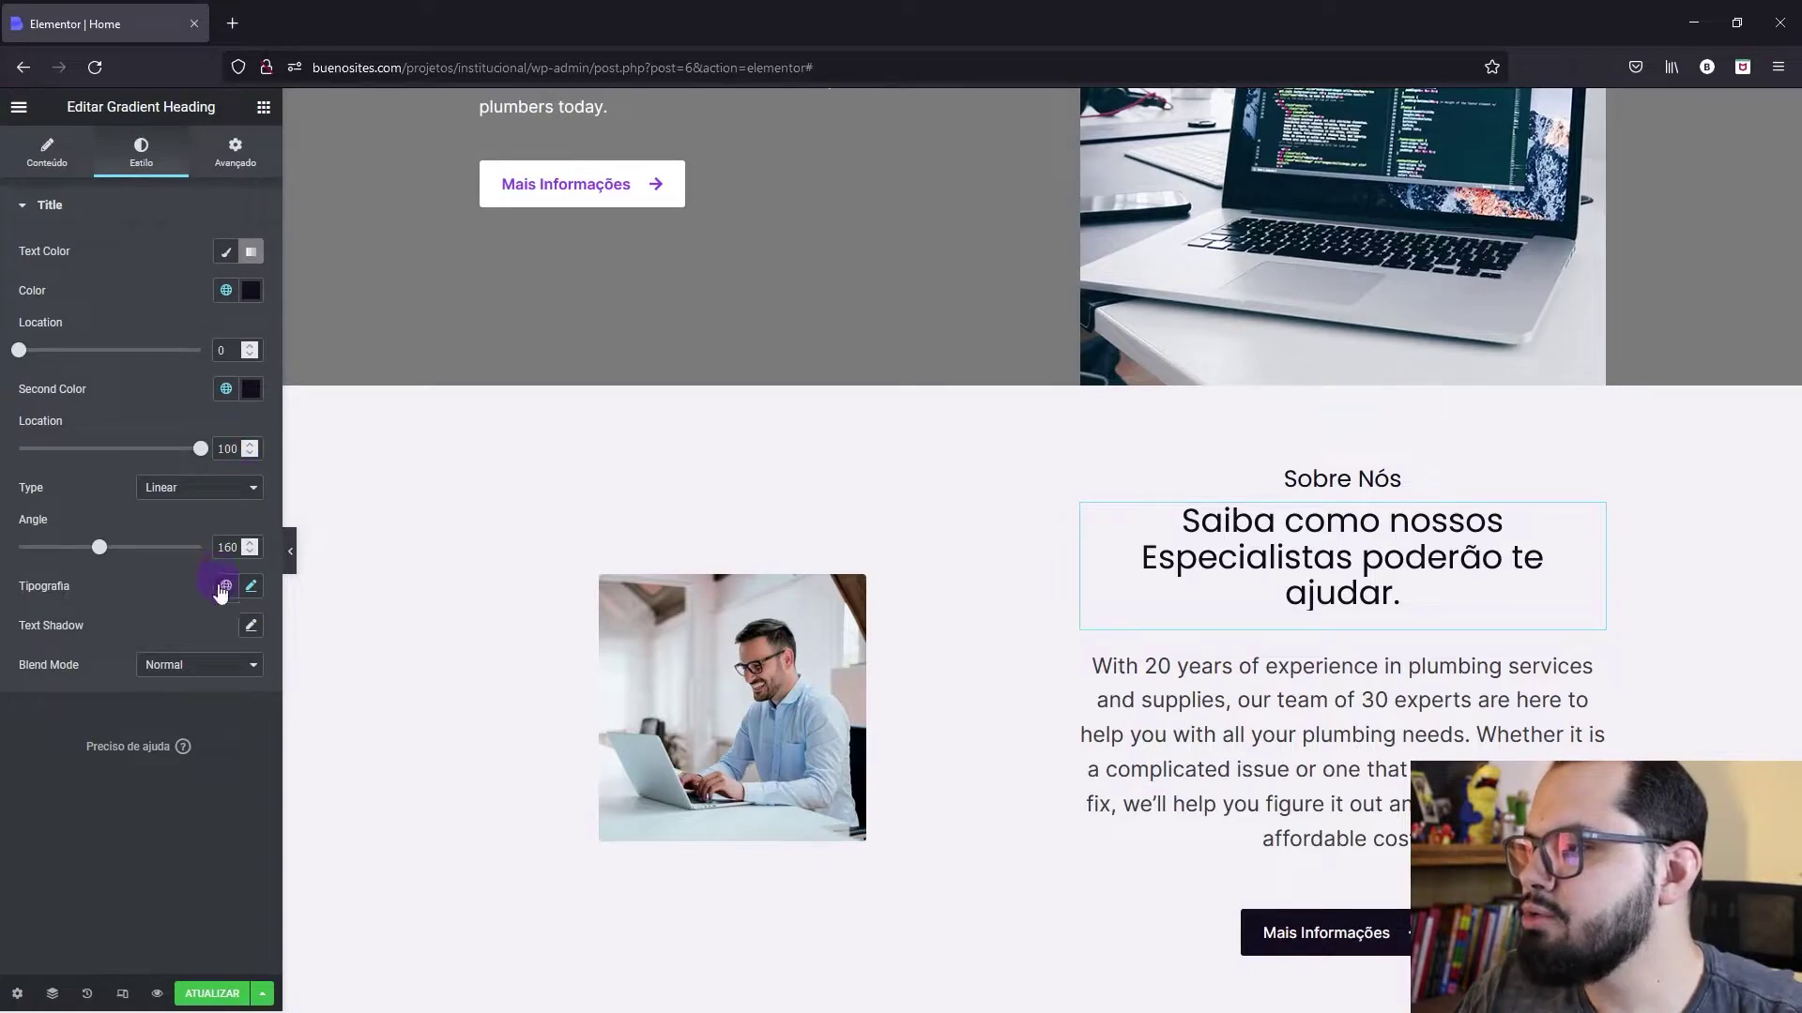
click(250, 585)
click(171, 779)
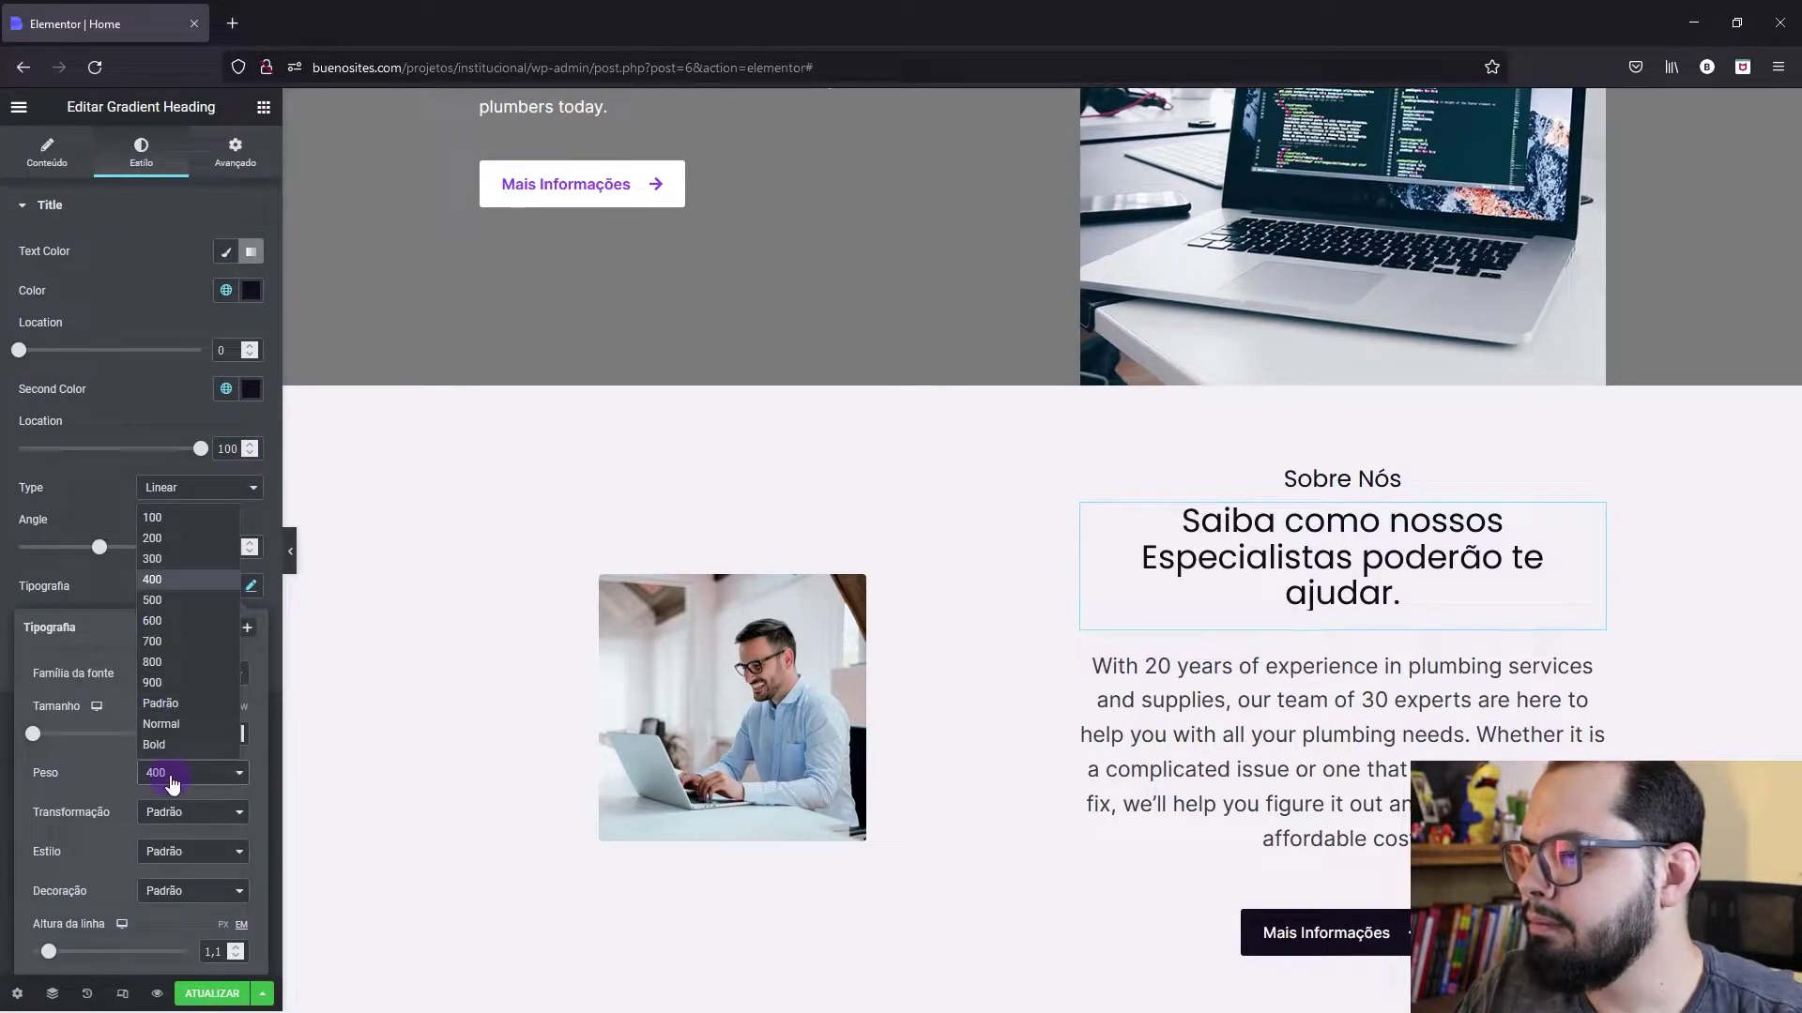
click(163, 644)
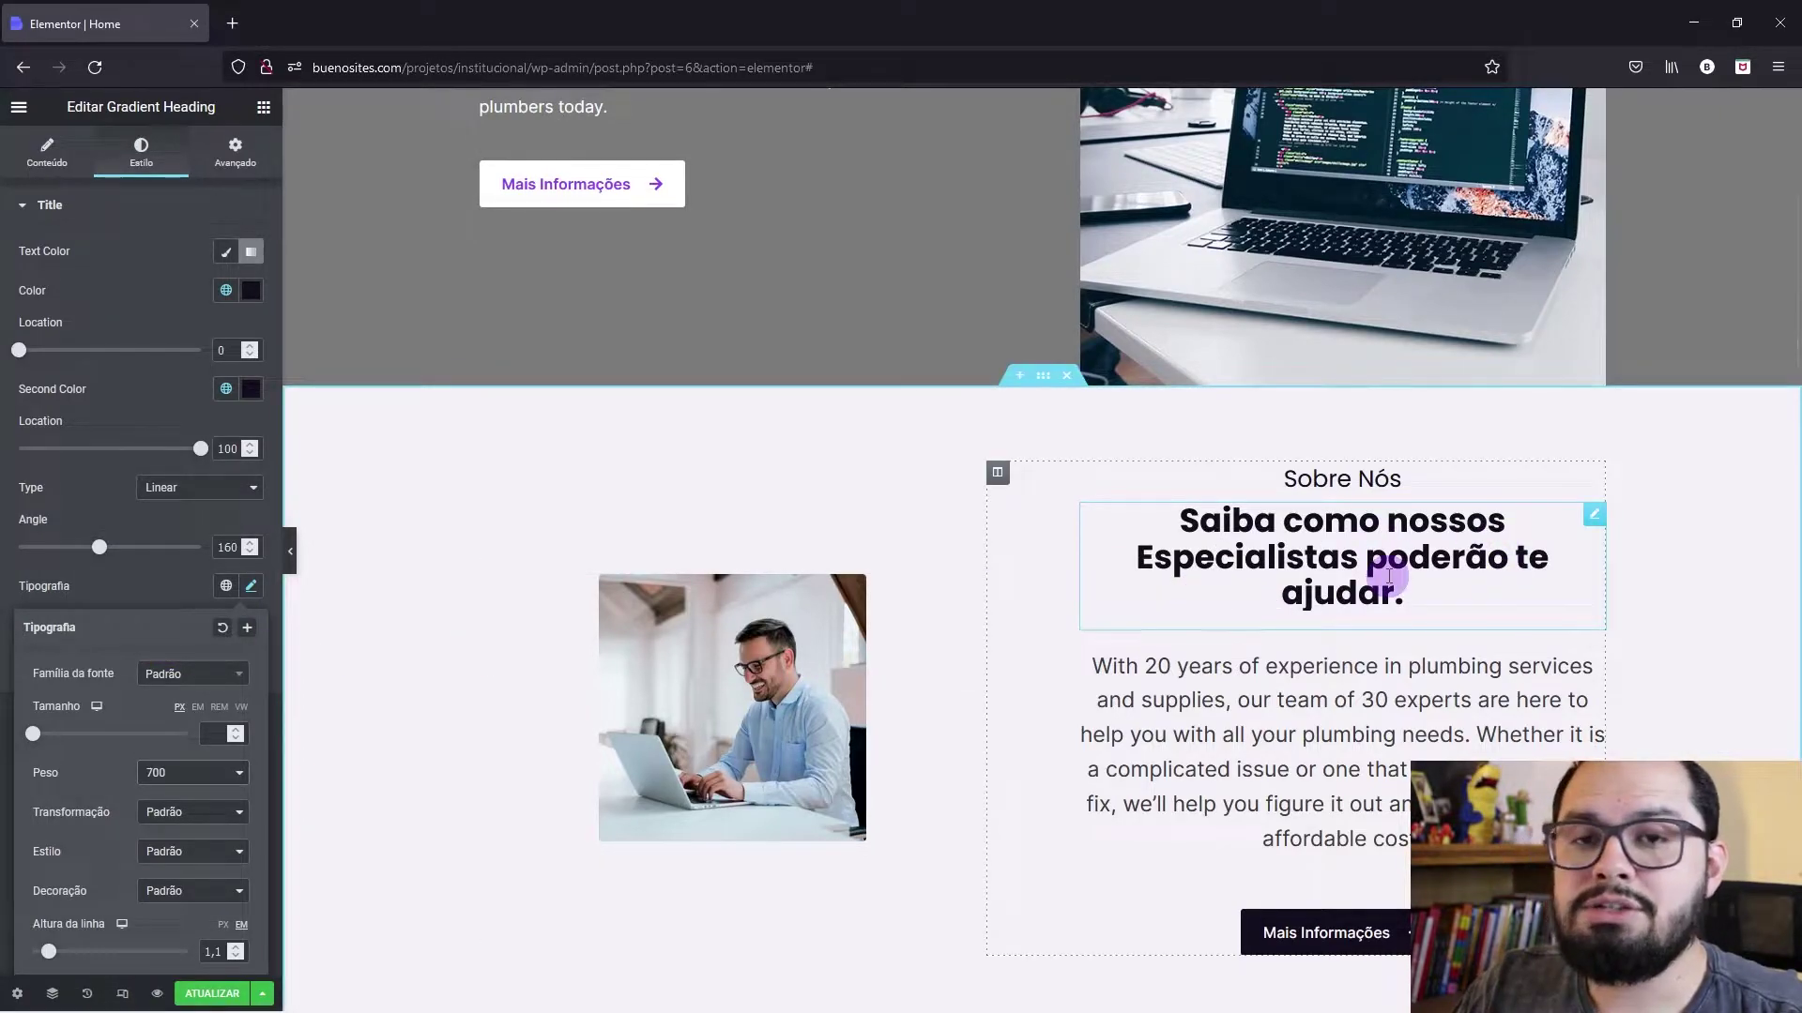
click(293, 551)
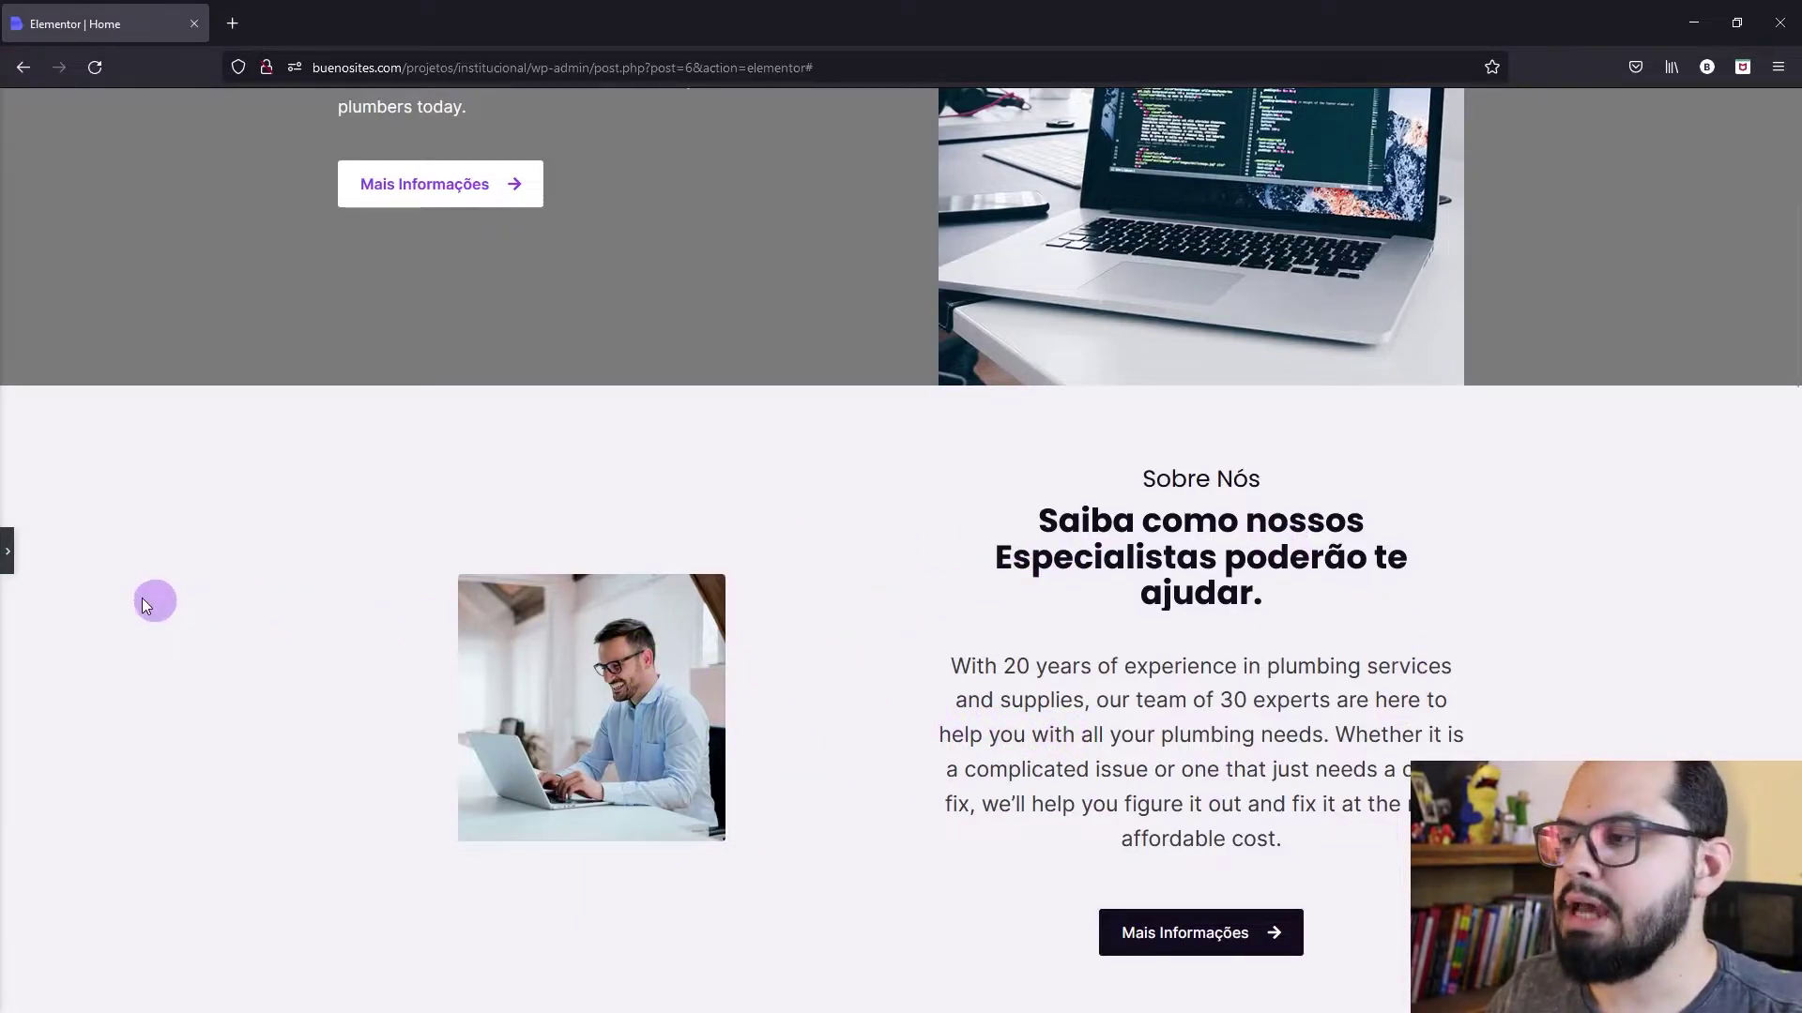
click(7, 551)
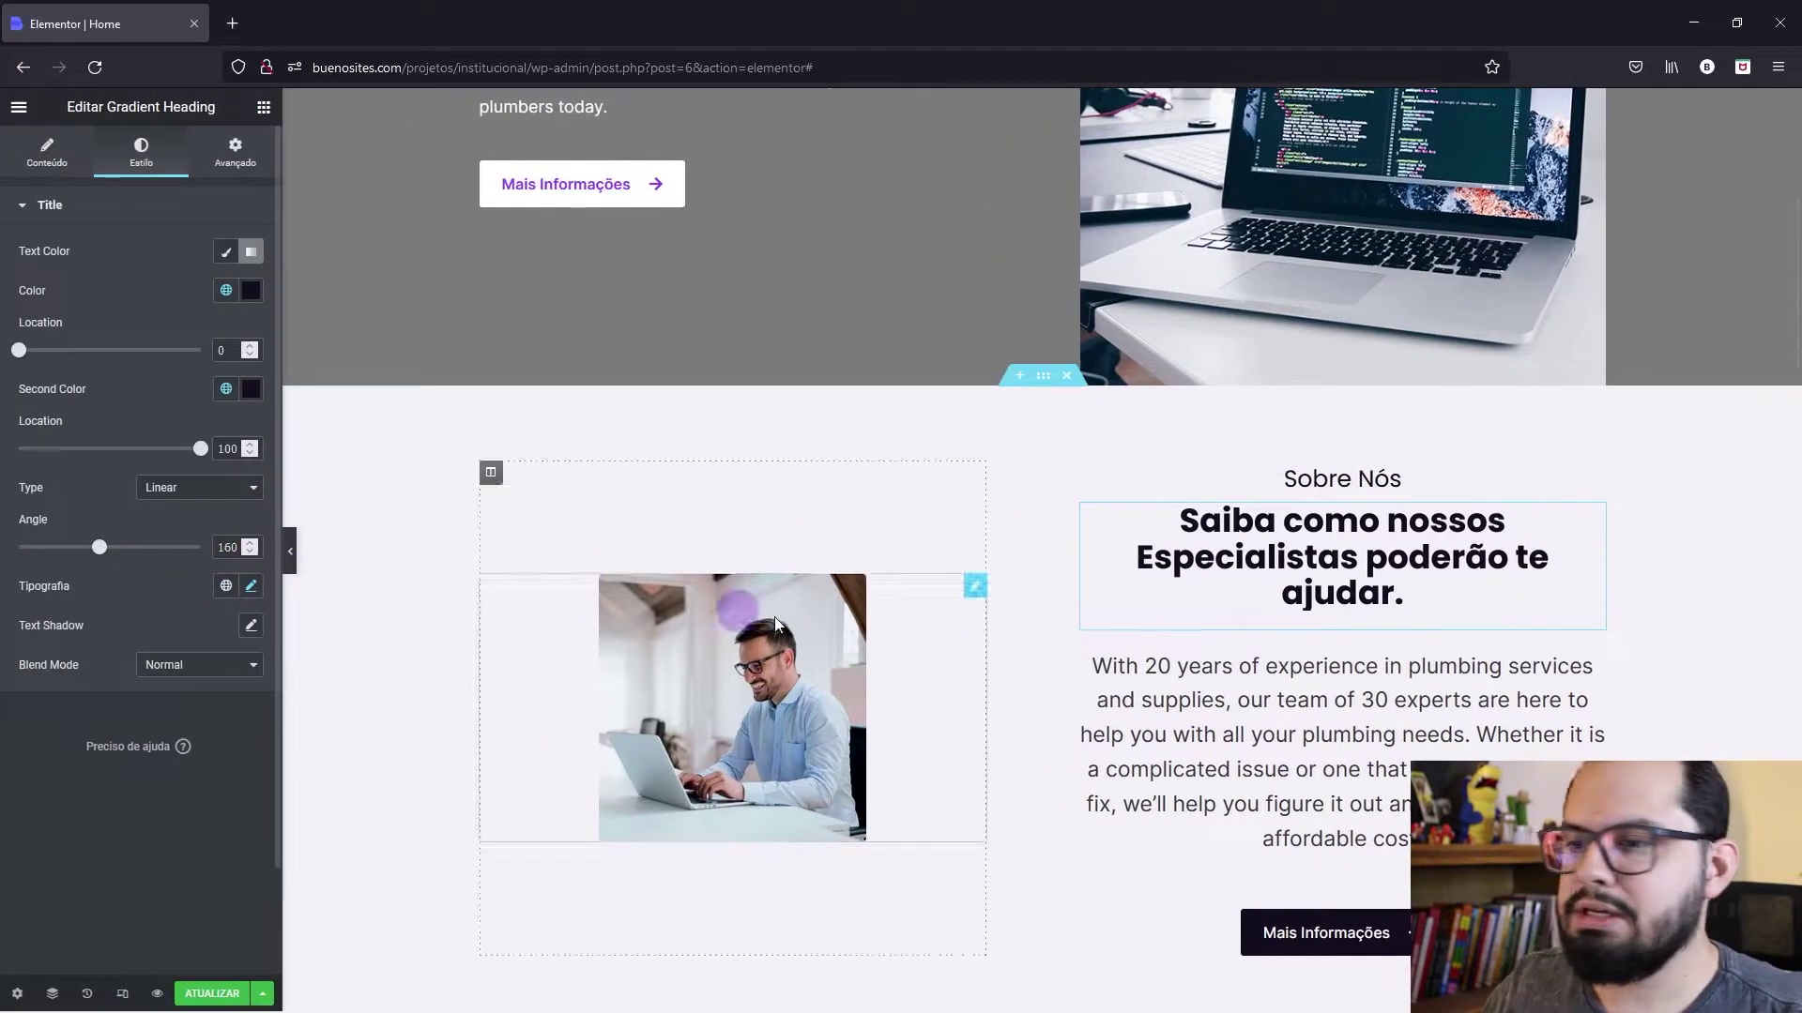
Step: Reduce the font size of the "Sobre Nós" section's description paragraph to 17 px and preview the section full width
scroll(1070, 563, up, 3)
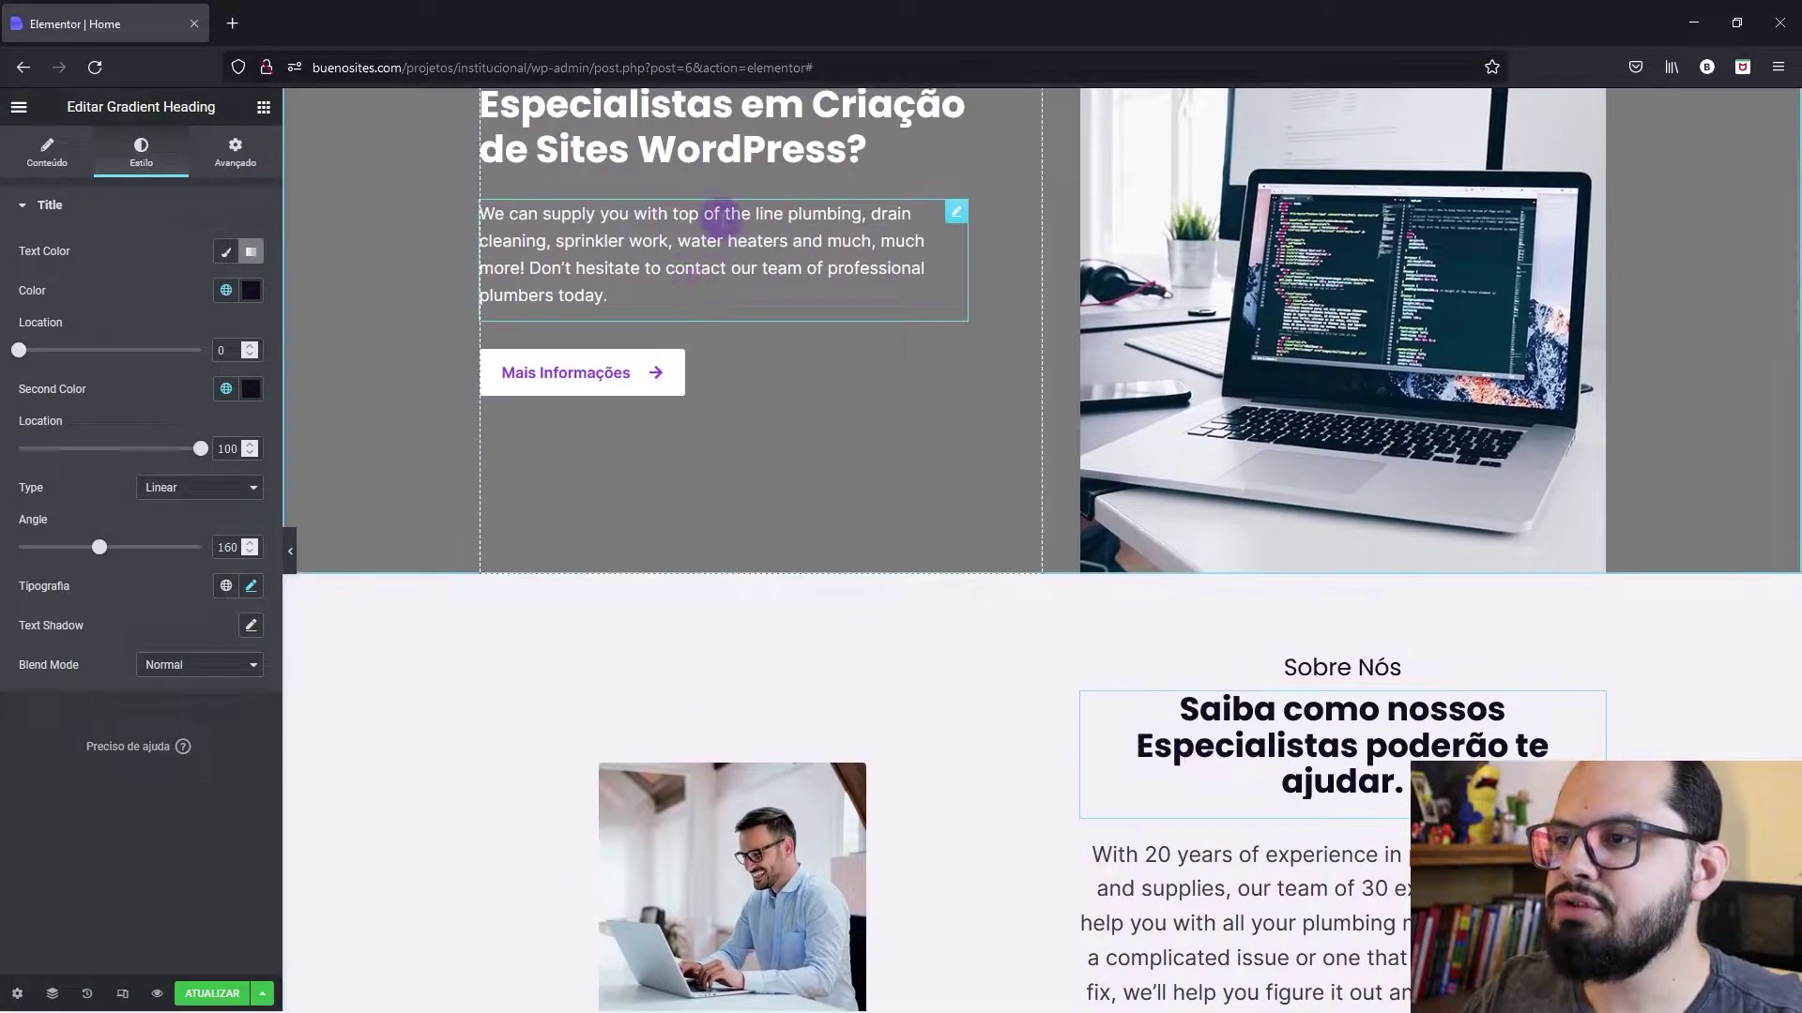
scroll(976, 558, down, 3)
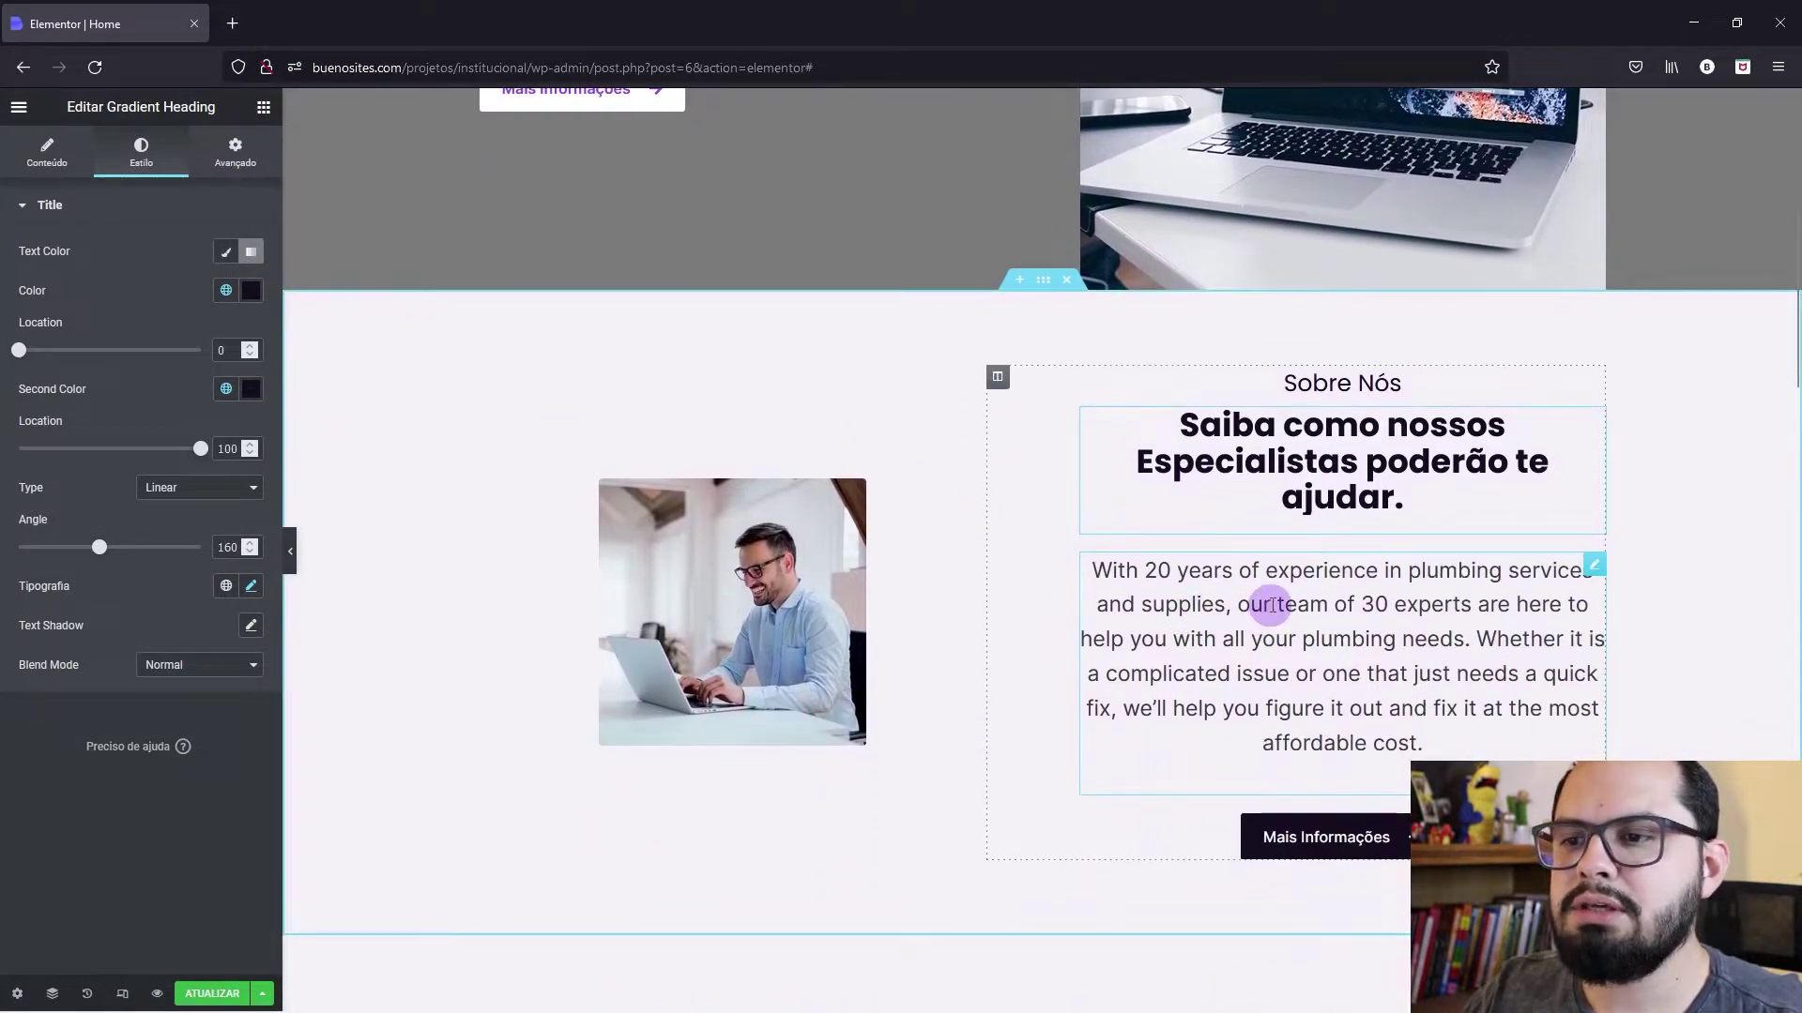
click(1273, 603)
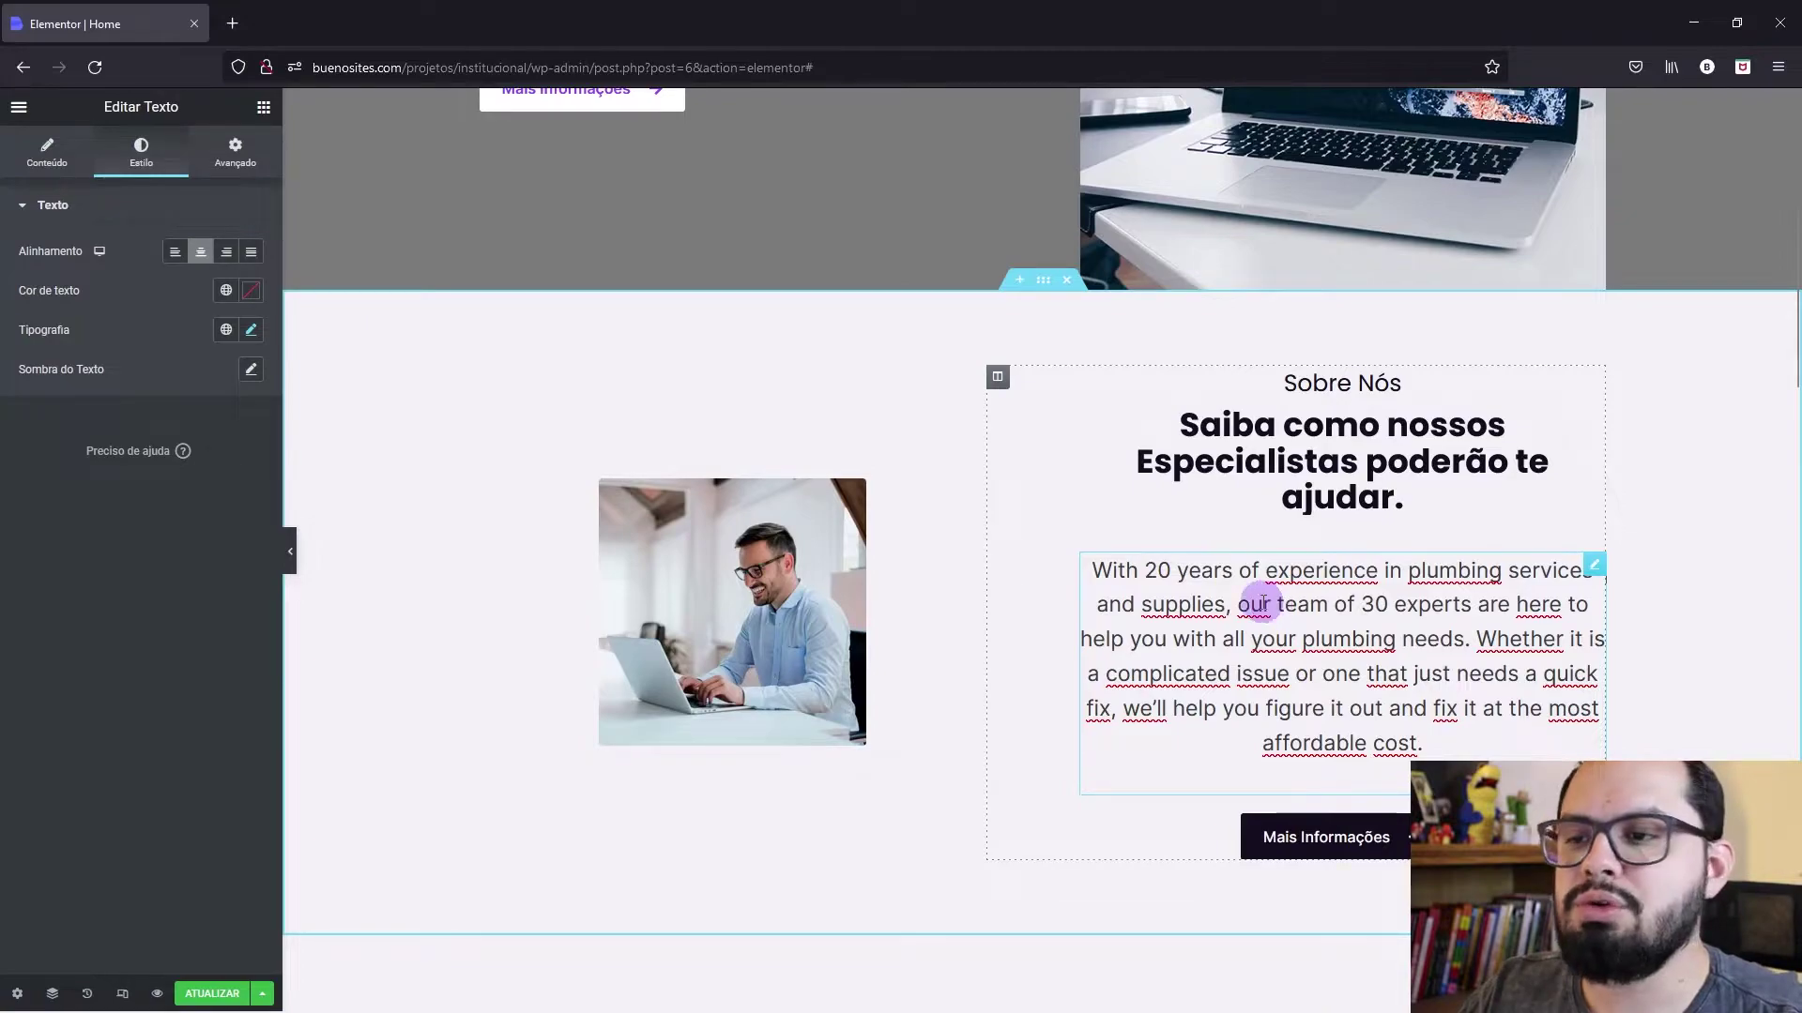
click(250, 329)
click(235, 481)
click(234, 482)
click(235, 481)
click(235, 482)
click(234, 481)
click(234, 481)
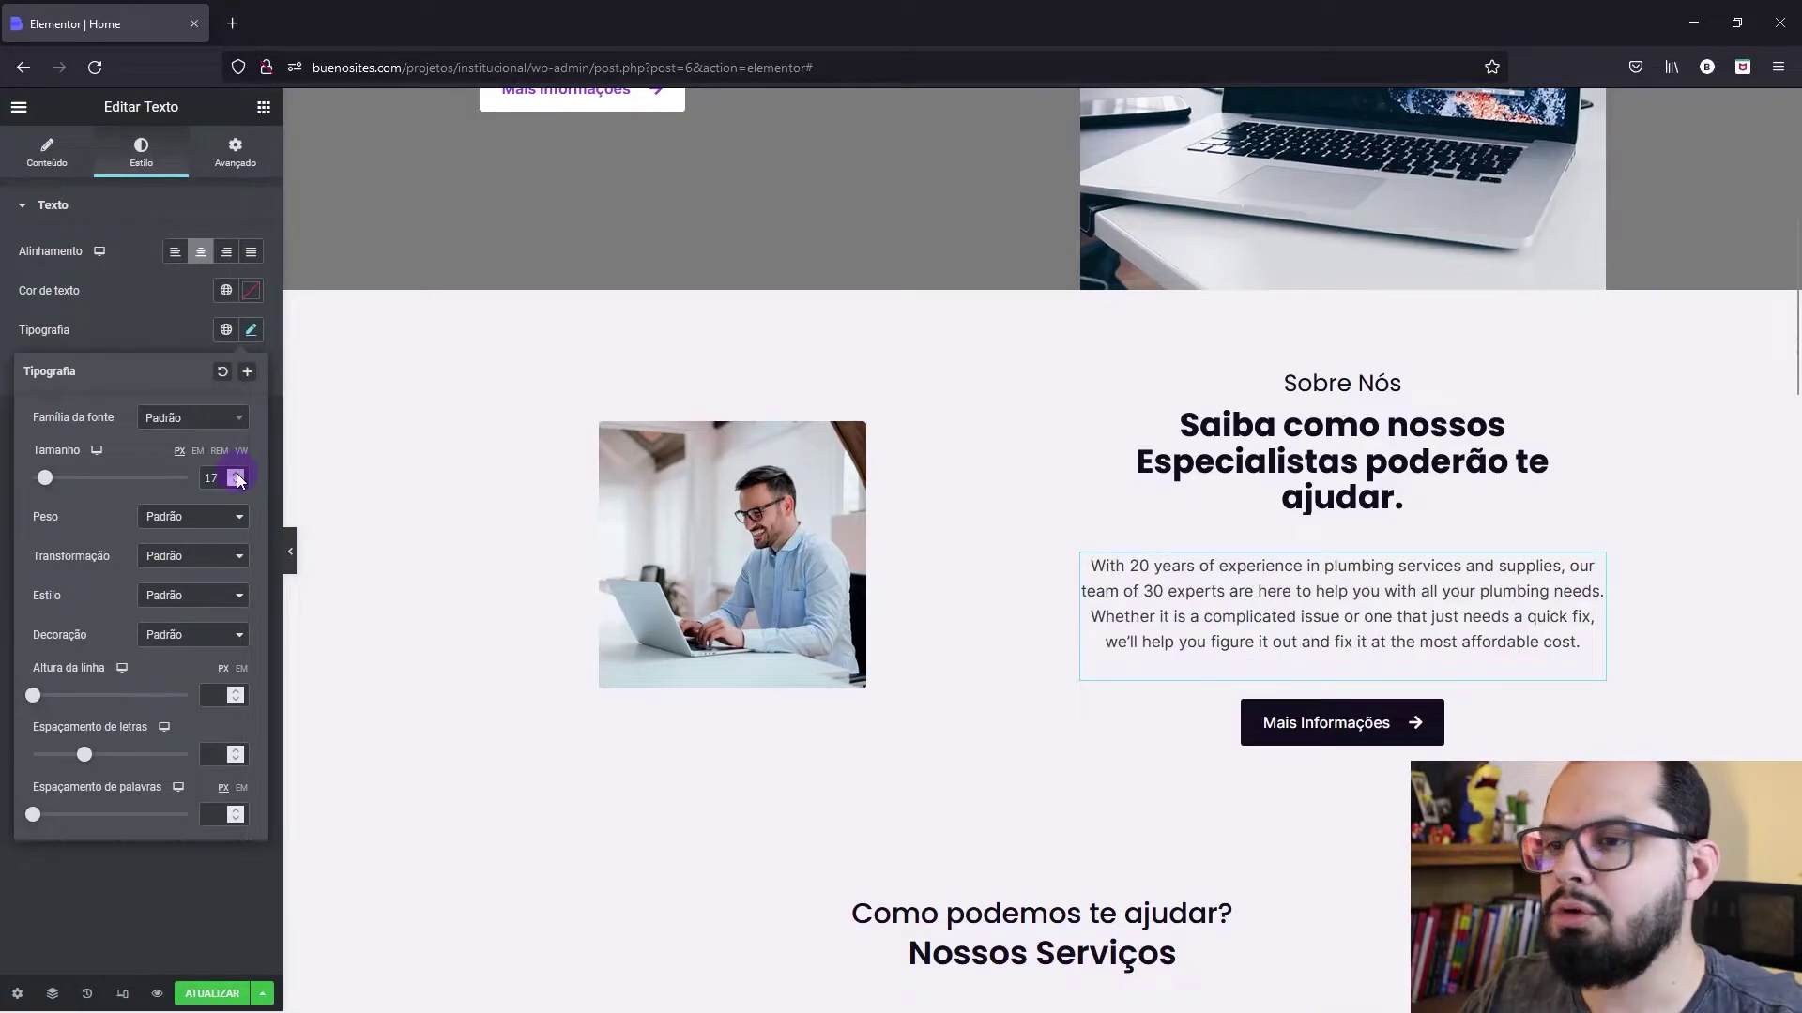
click(385, 547)
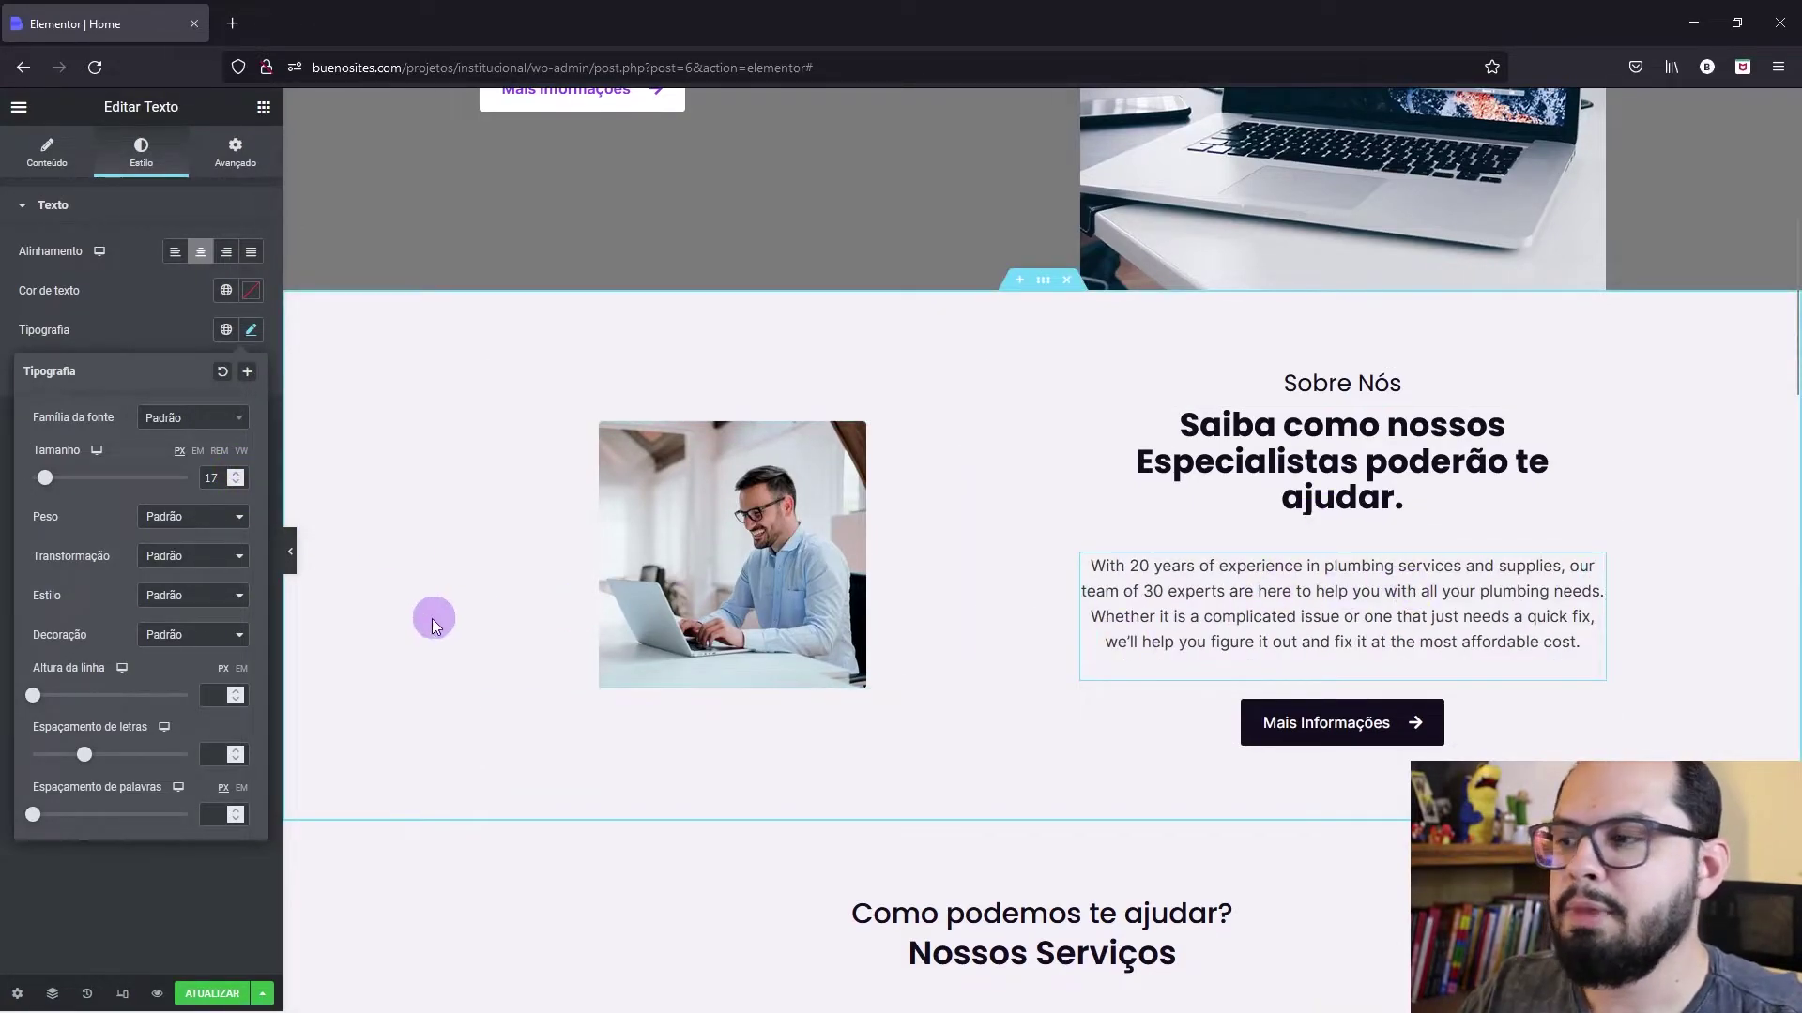
click(294, 556)
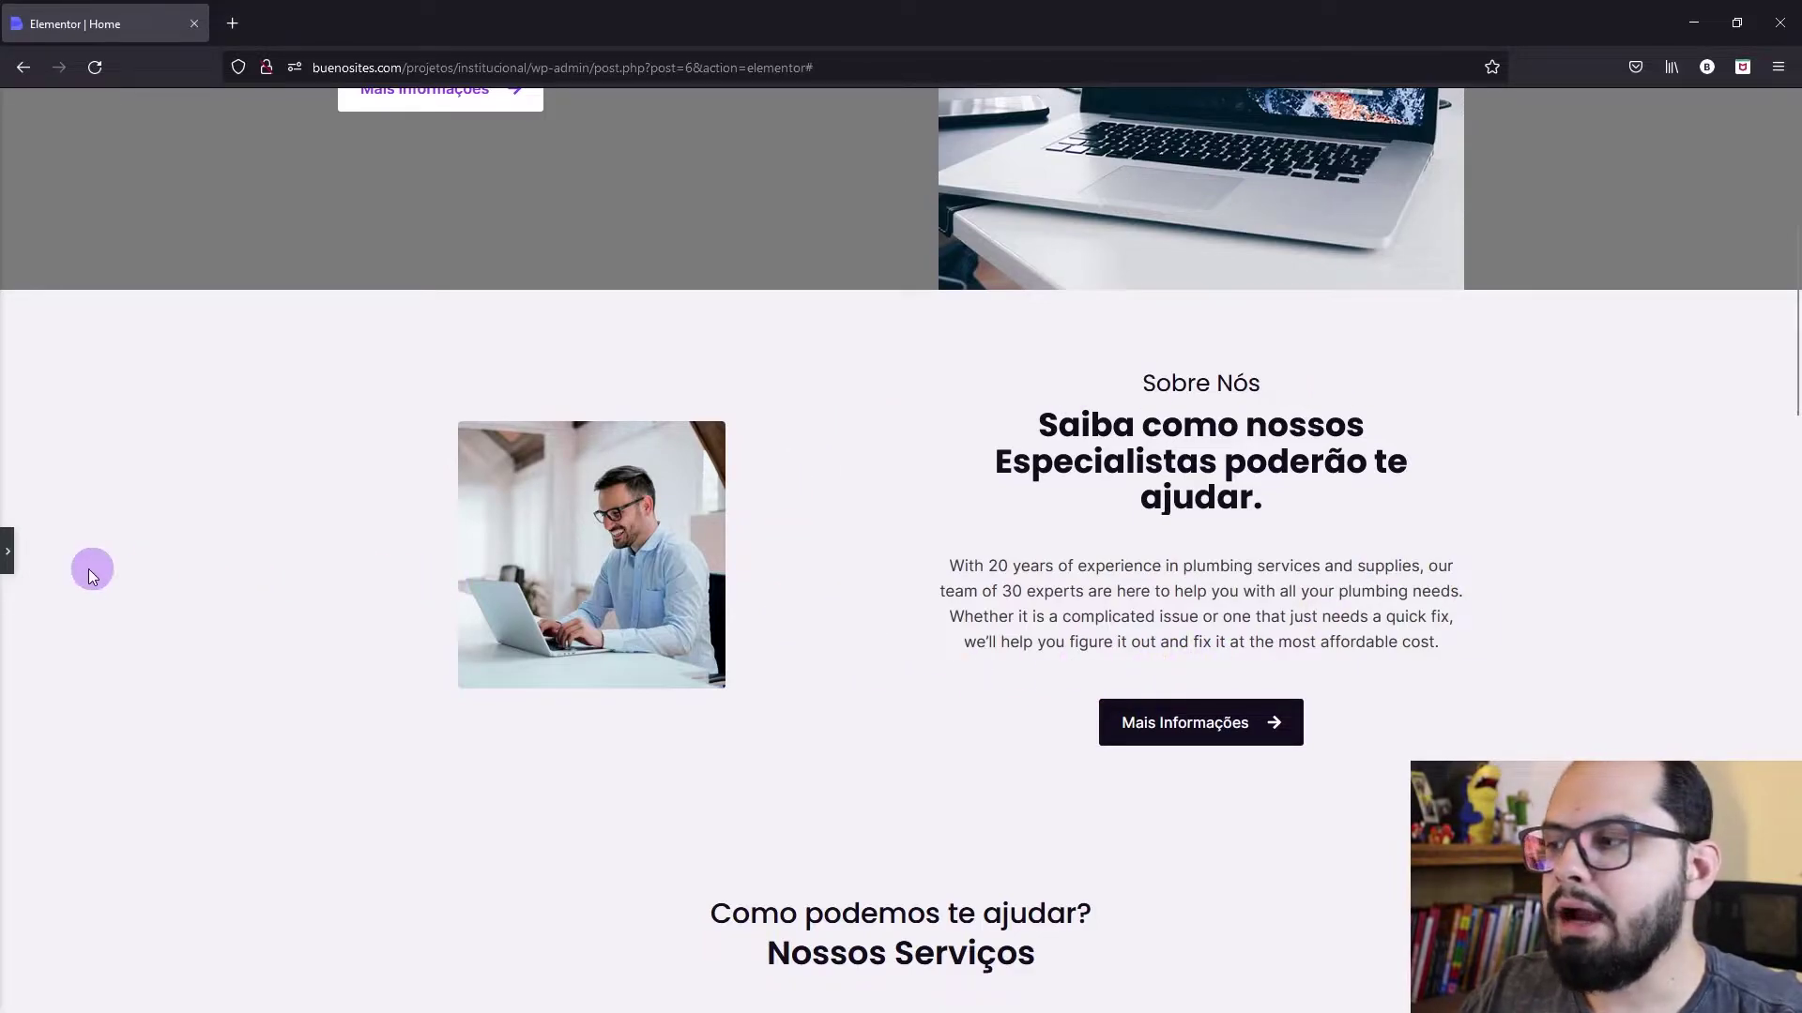
click(8, 551)
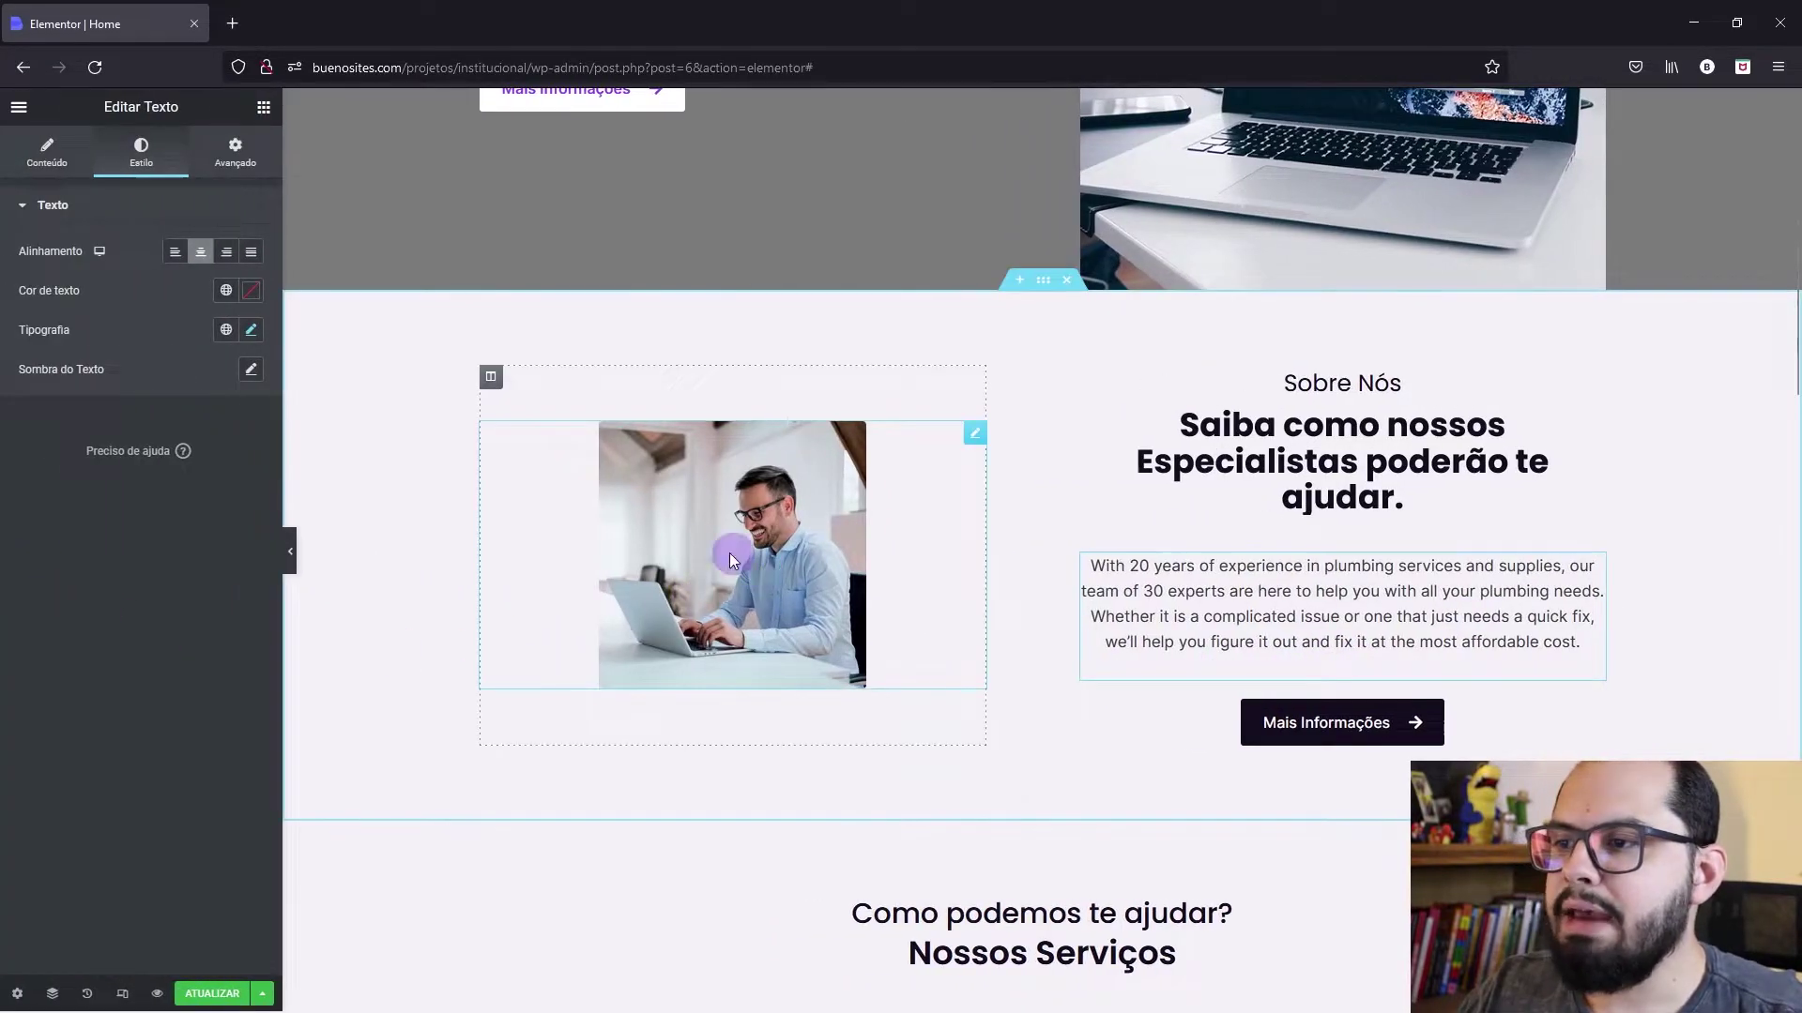
Step: Enlarge the "Sobre Nós" section's image to a width of 486 px and preview the section without the editing panel
click(290, 552)
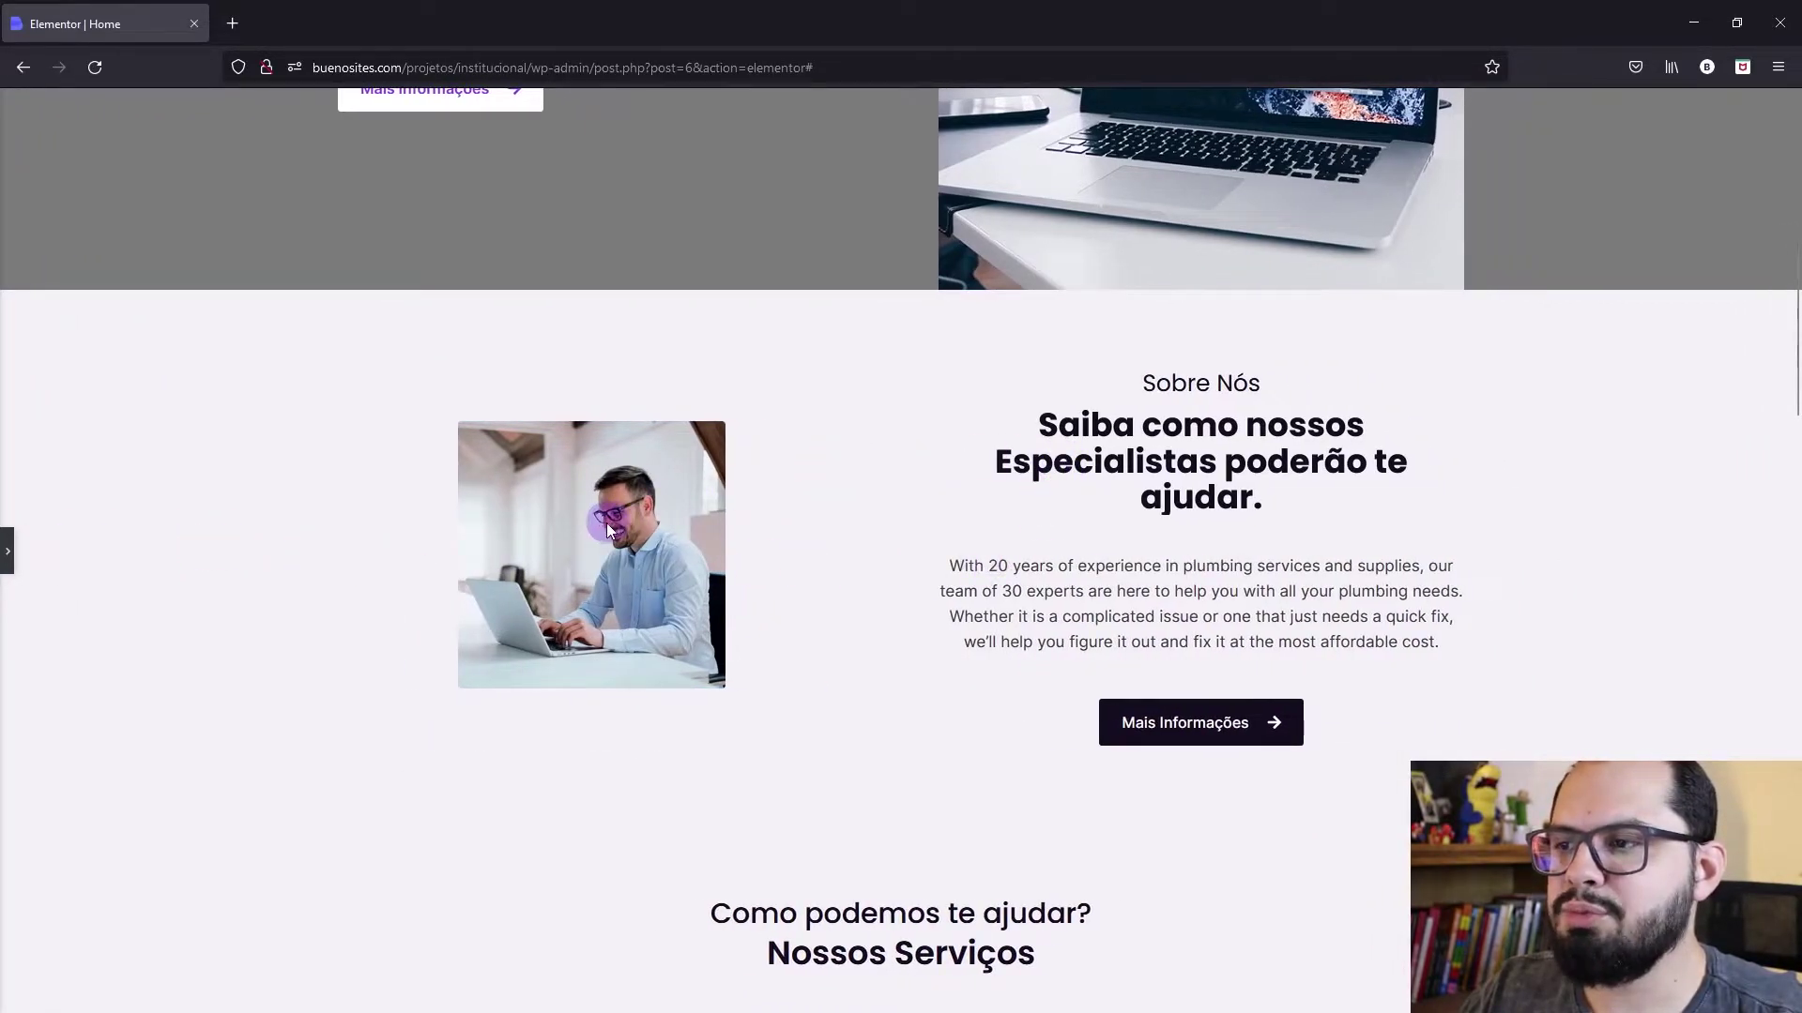
click(12, 560)
right_click(557, 521)
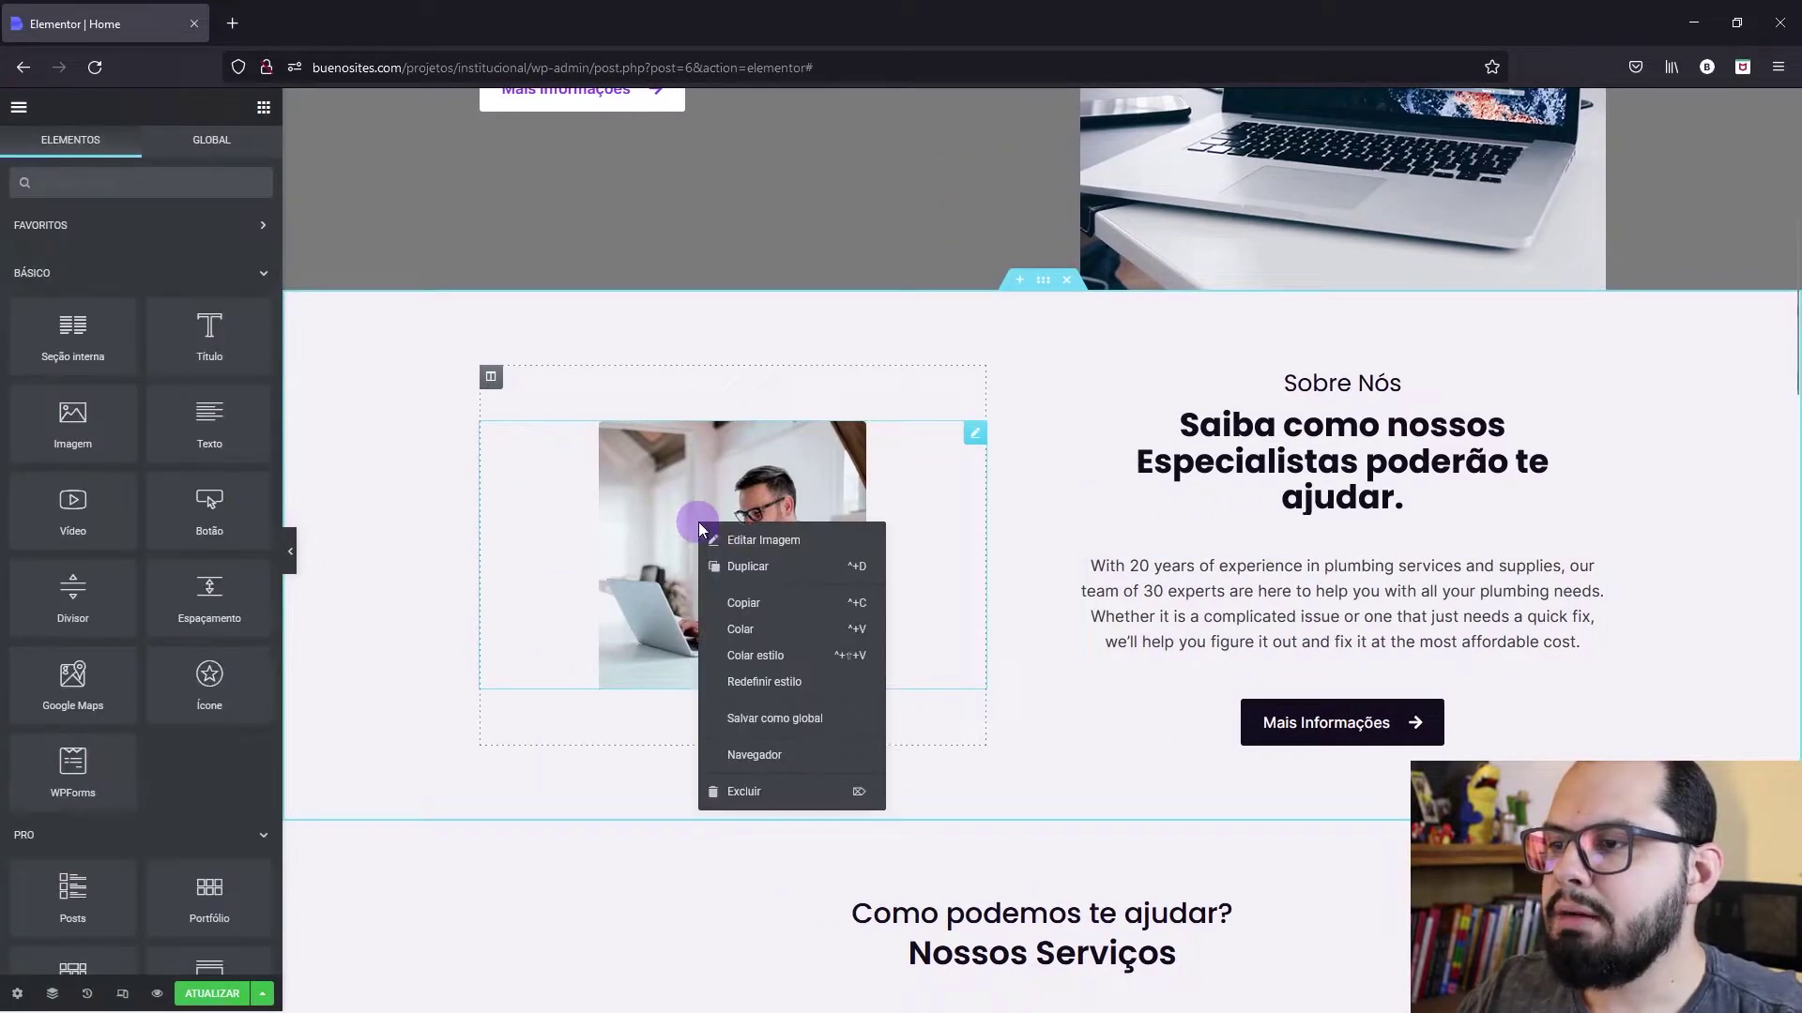
click(776, 542)
click(141, 150)
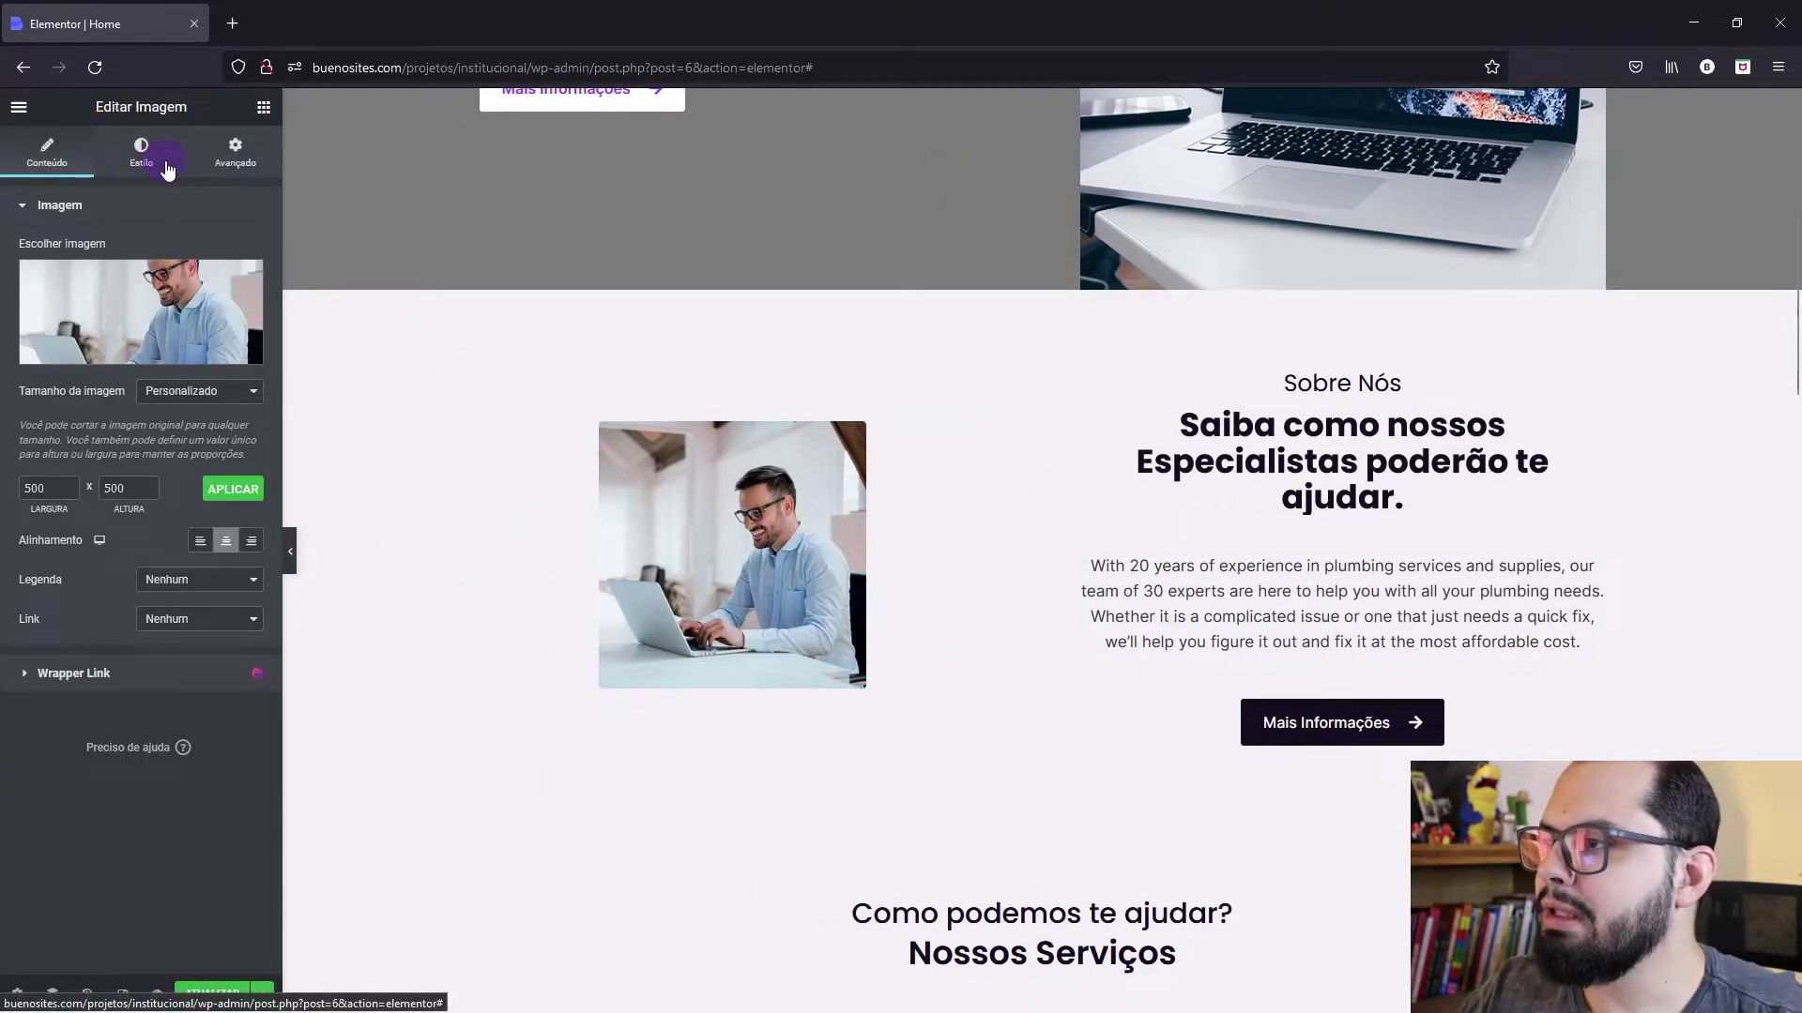
drag(71, 273, 112, 279)
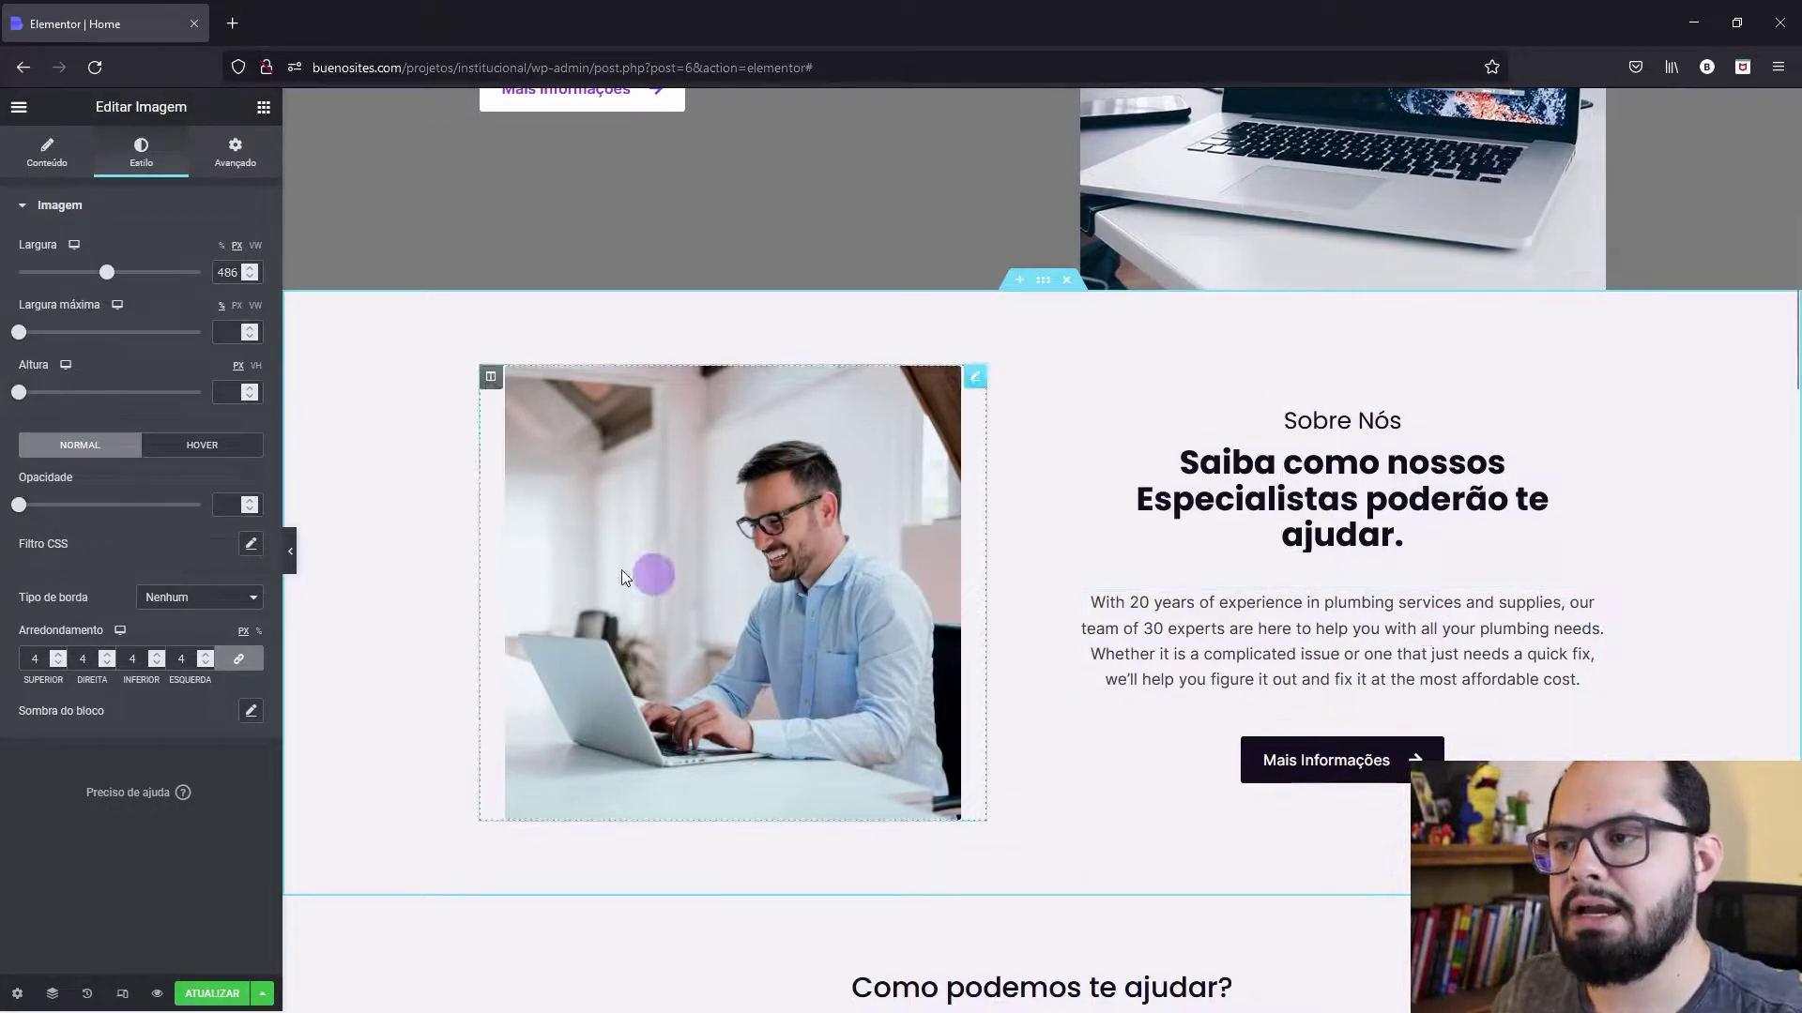
click(291, 563)
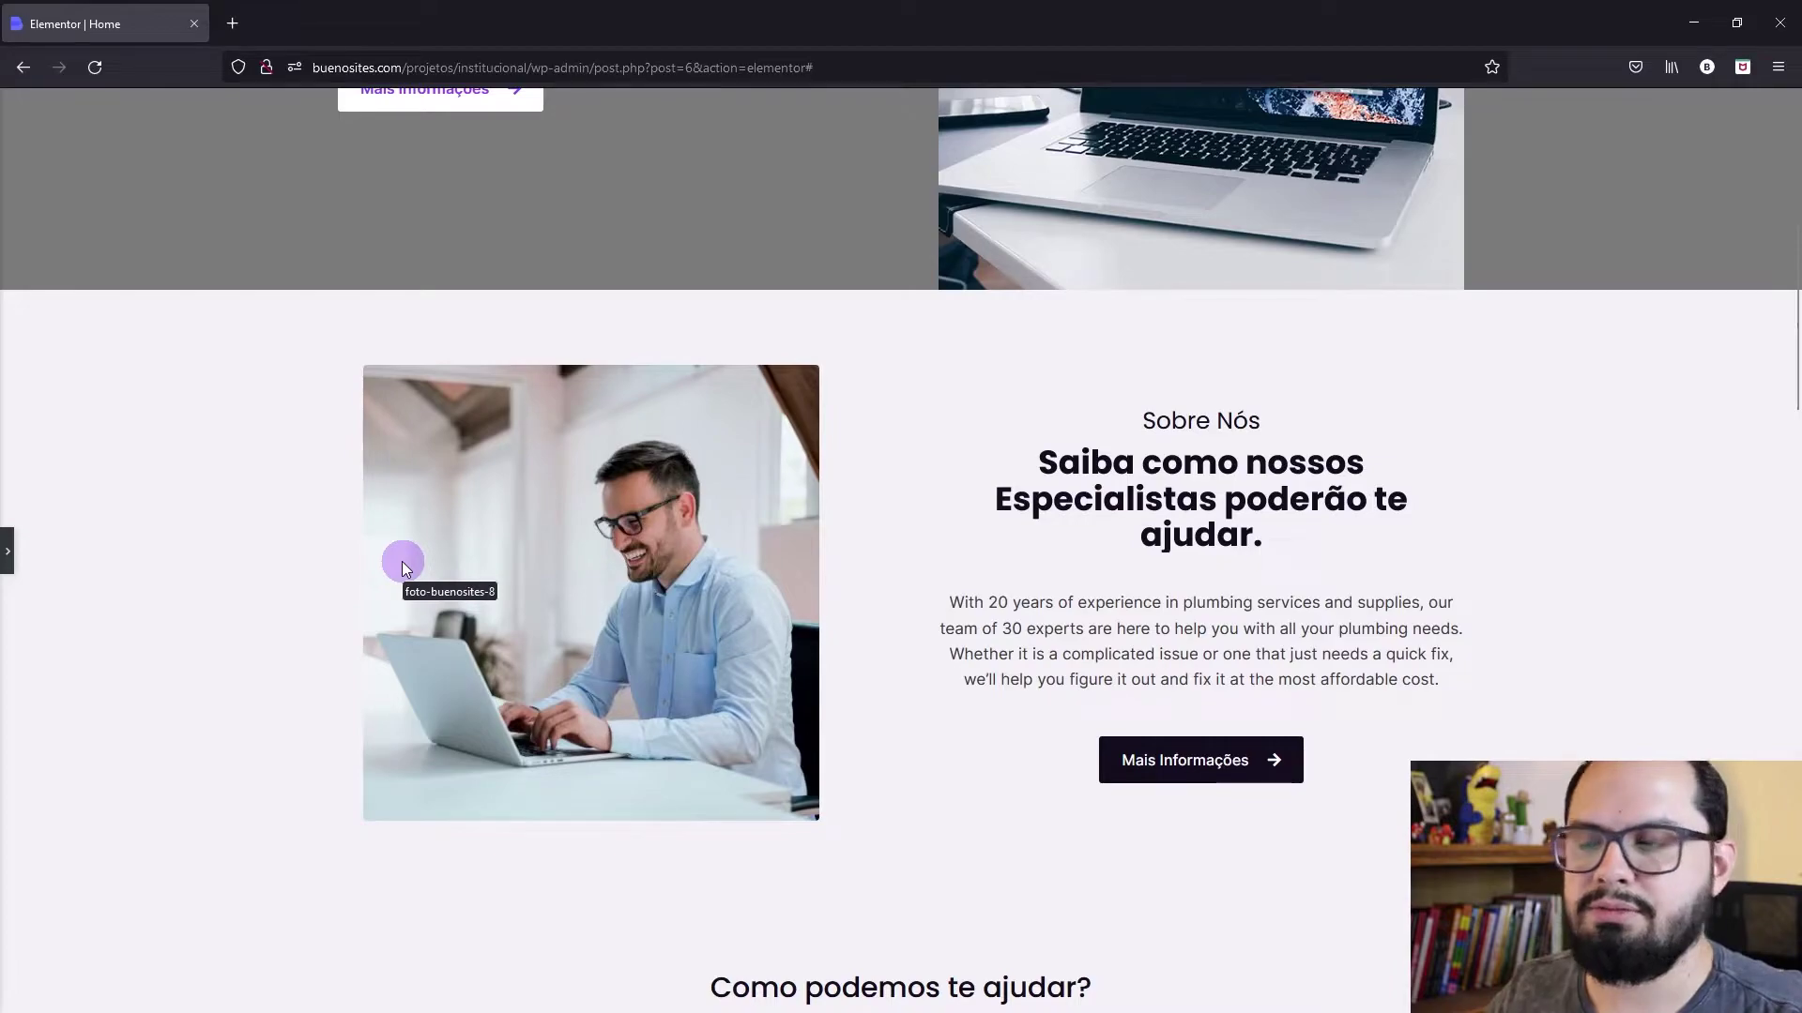
click(11, 555)
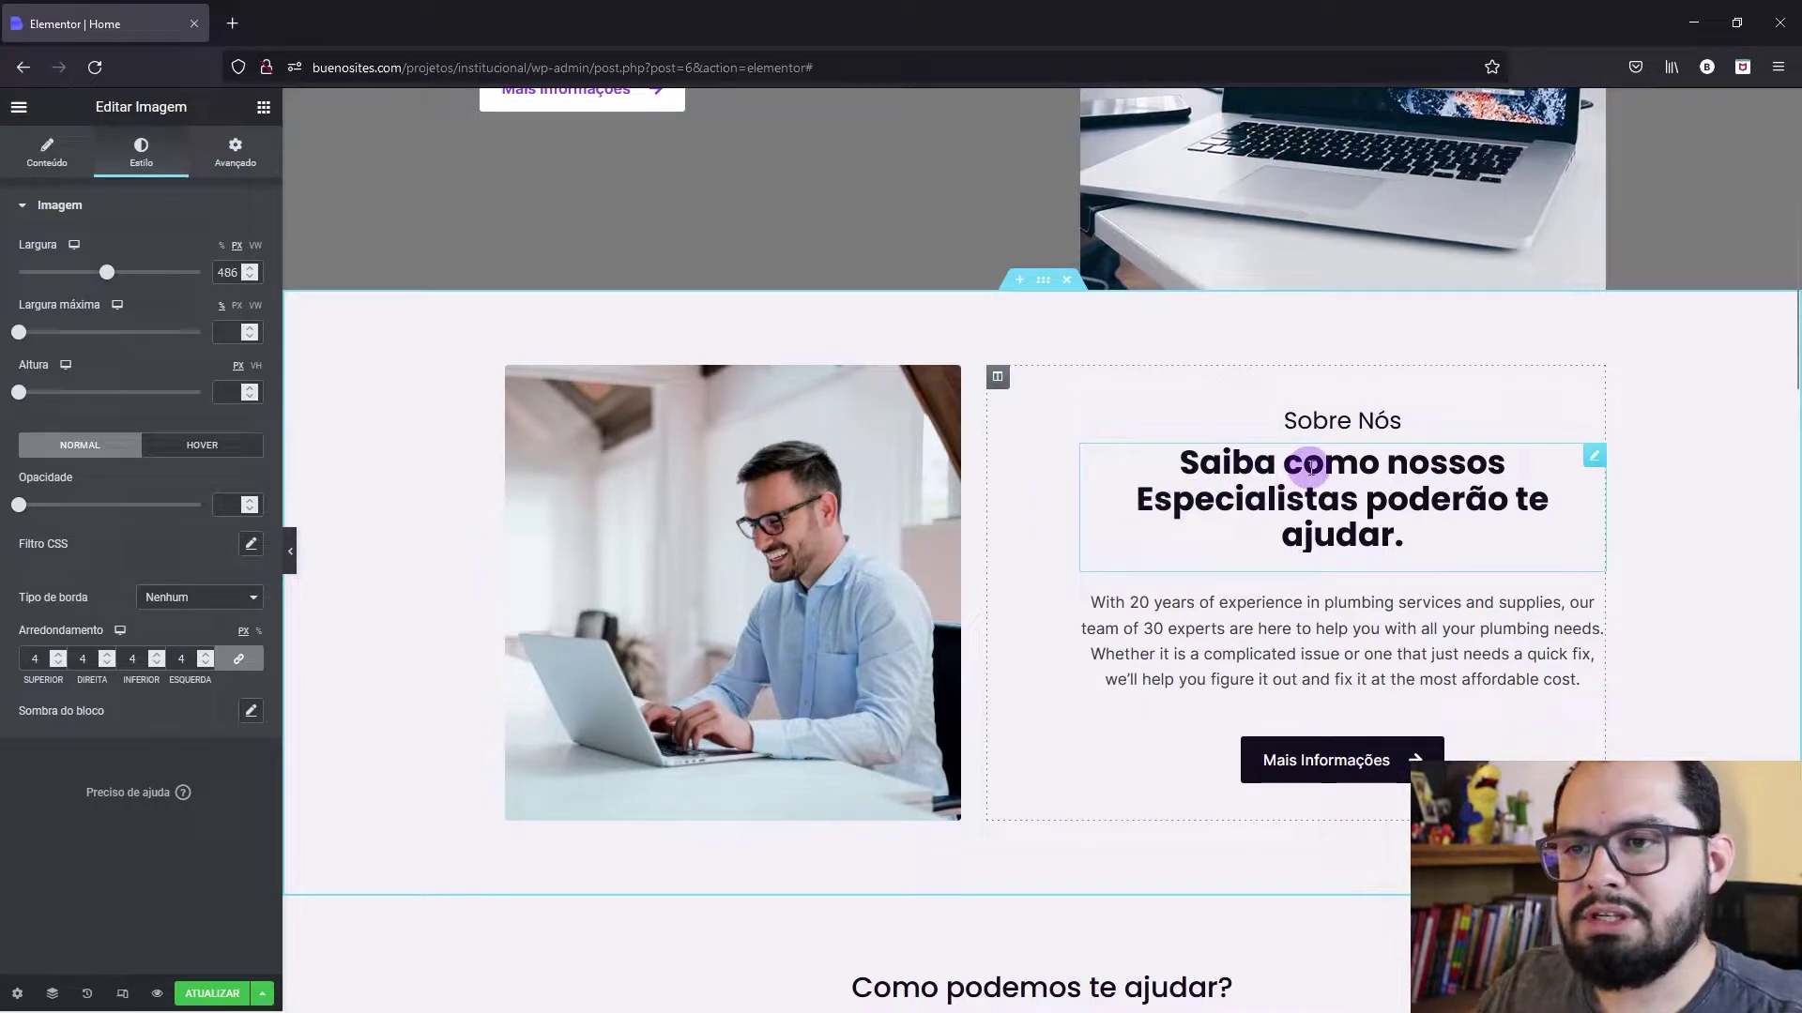
Step: Align the "Sobre Nós" title to the left
click(1362, 409)
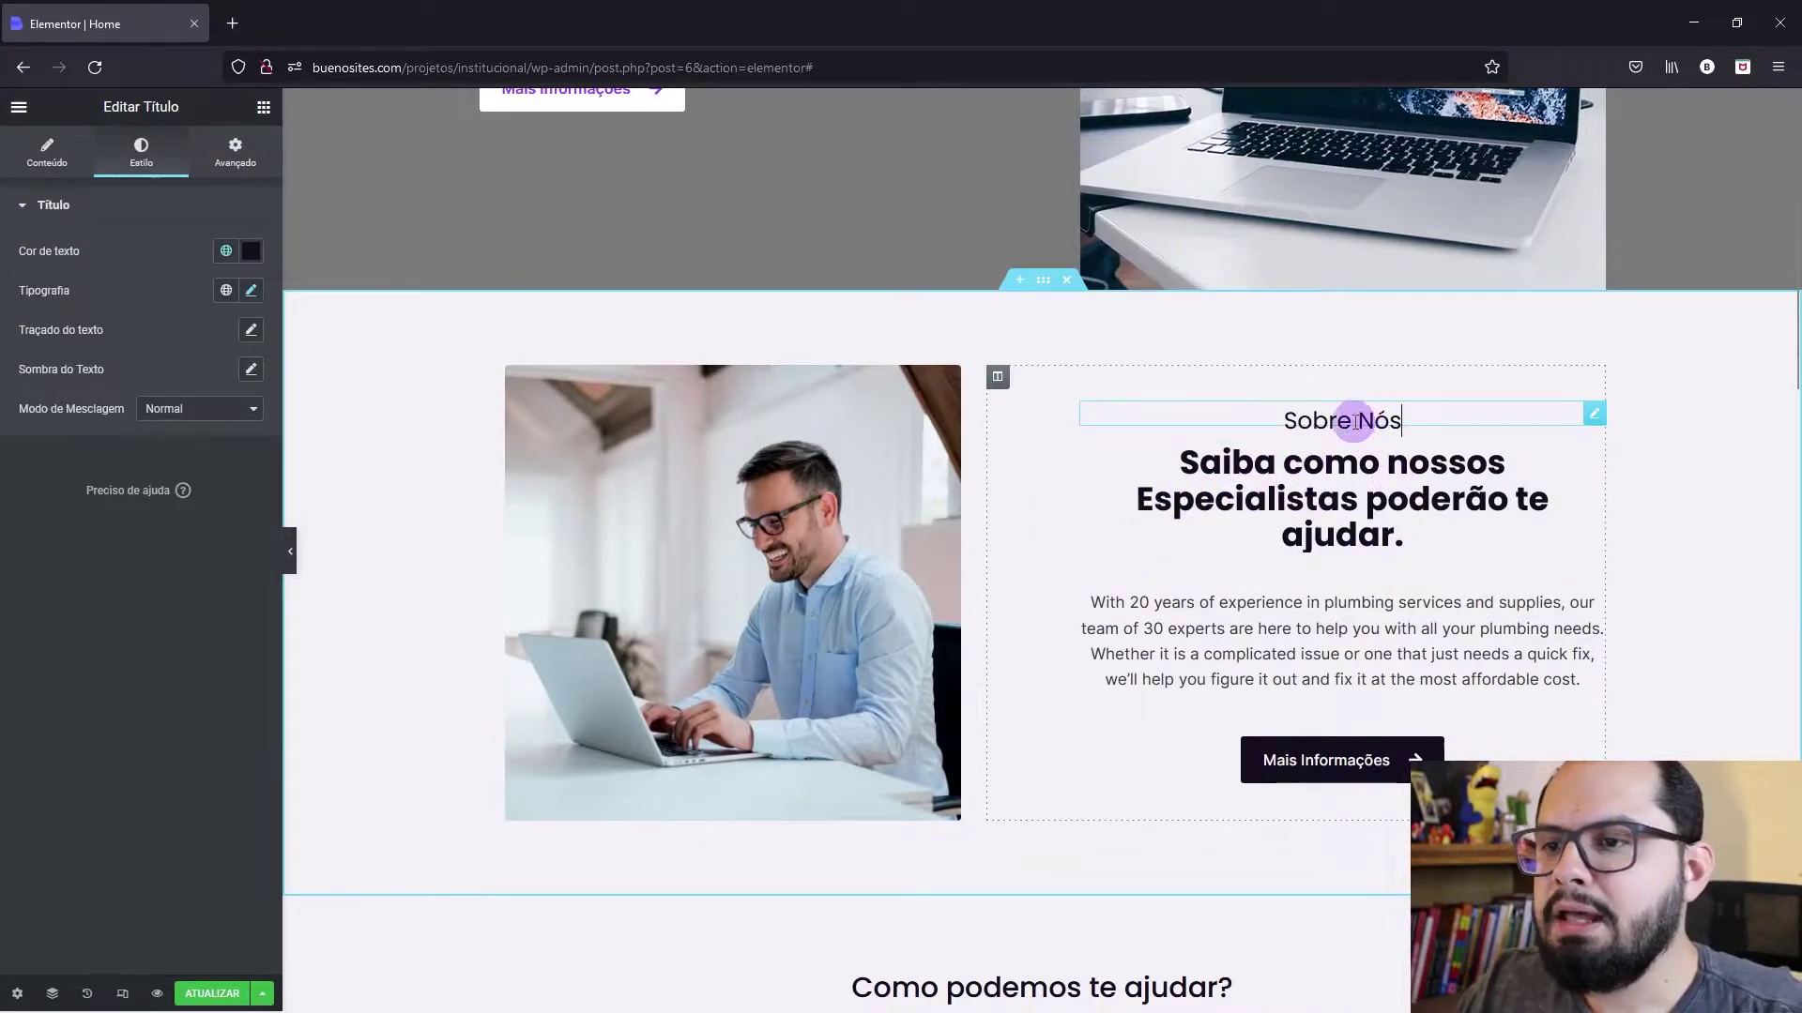
click(47, 152)
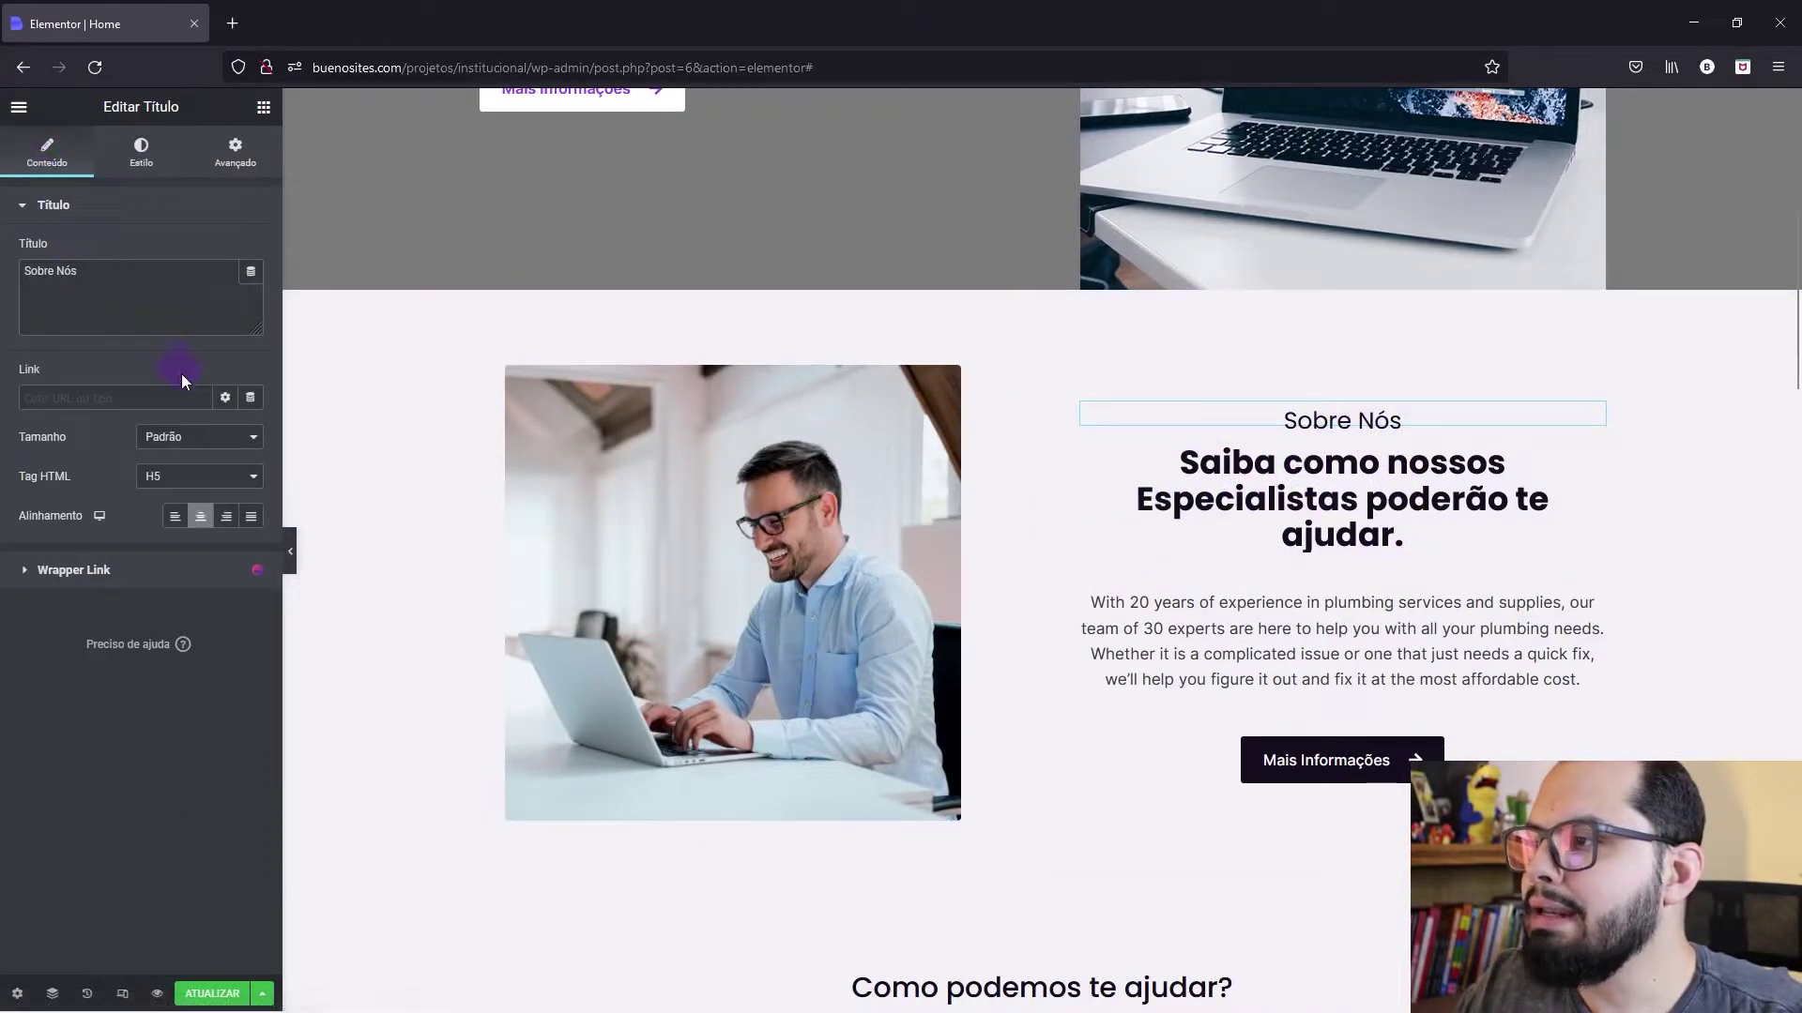
click(177, 518)
Step: Align the heading "Saiba como nossos Especialistas poderão te ajudar." and the description paragraph below it to the left
click(1247, 474)
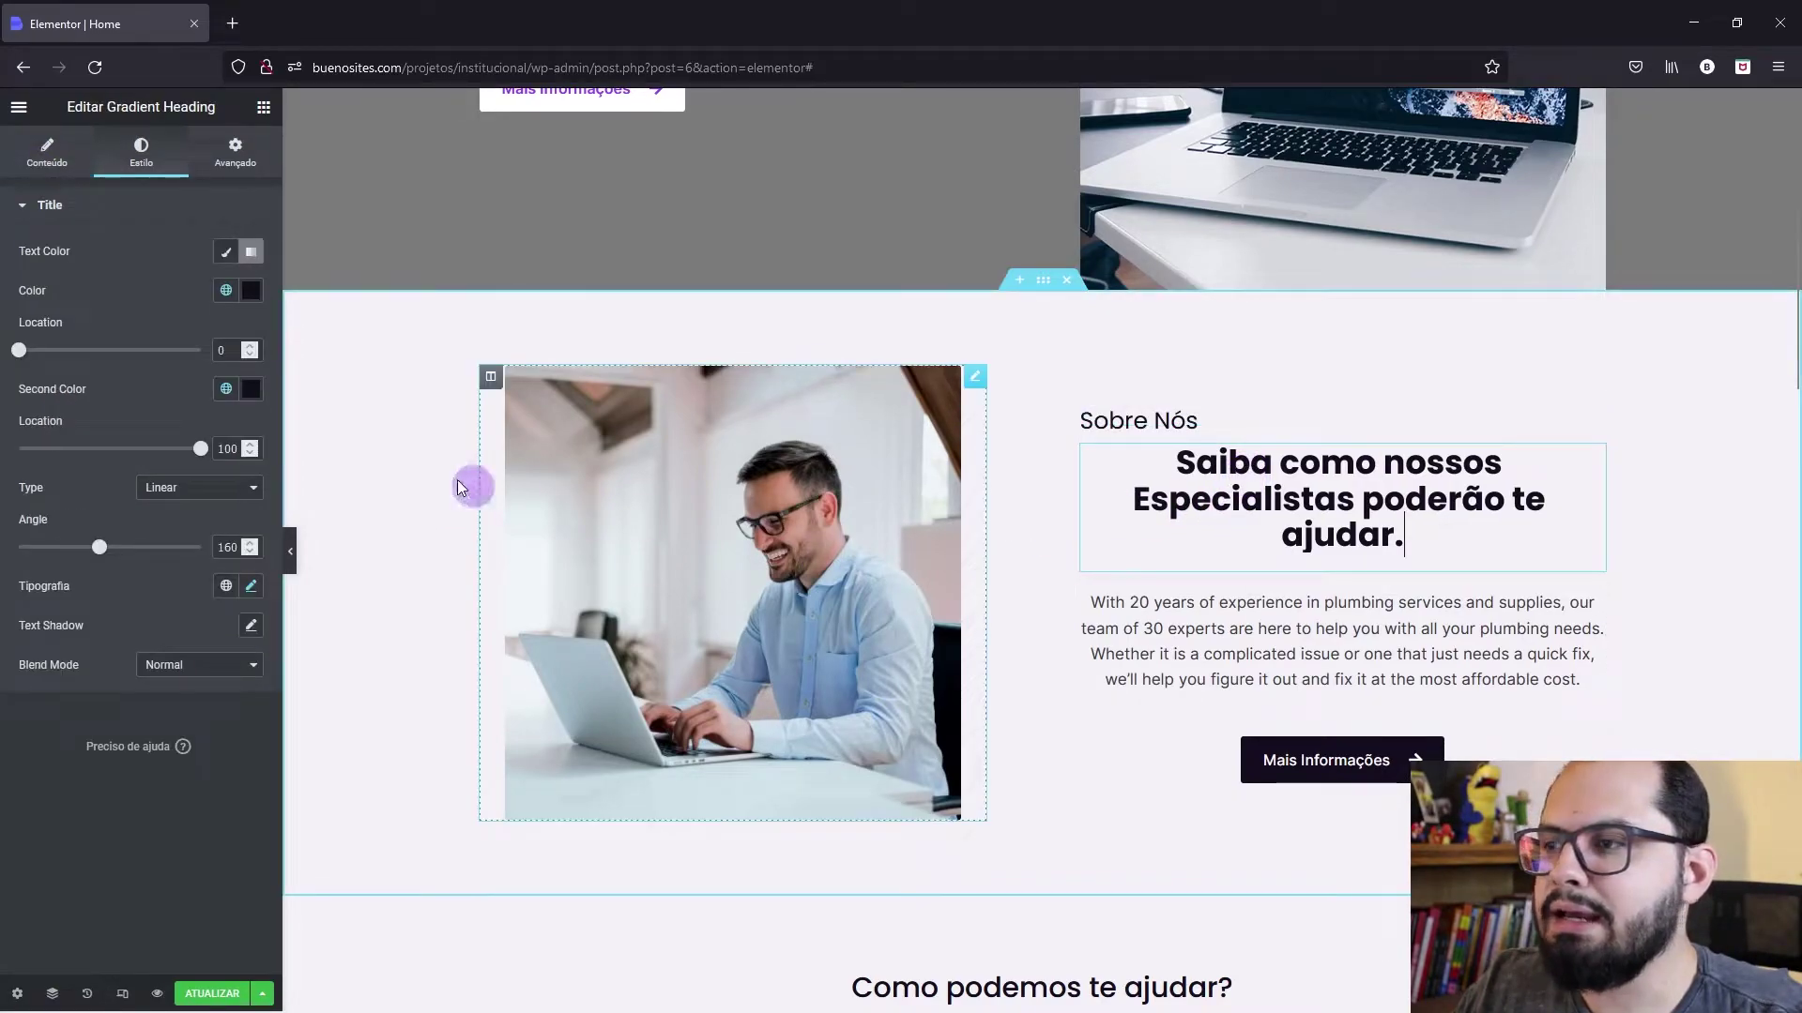
click(18, 162)
click(175, 476)
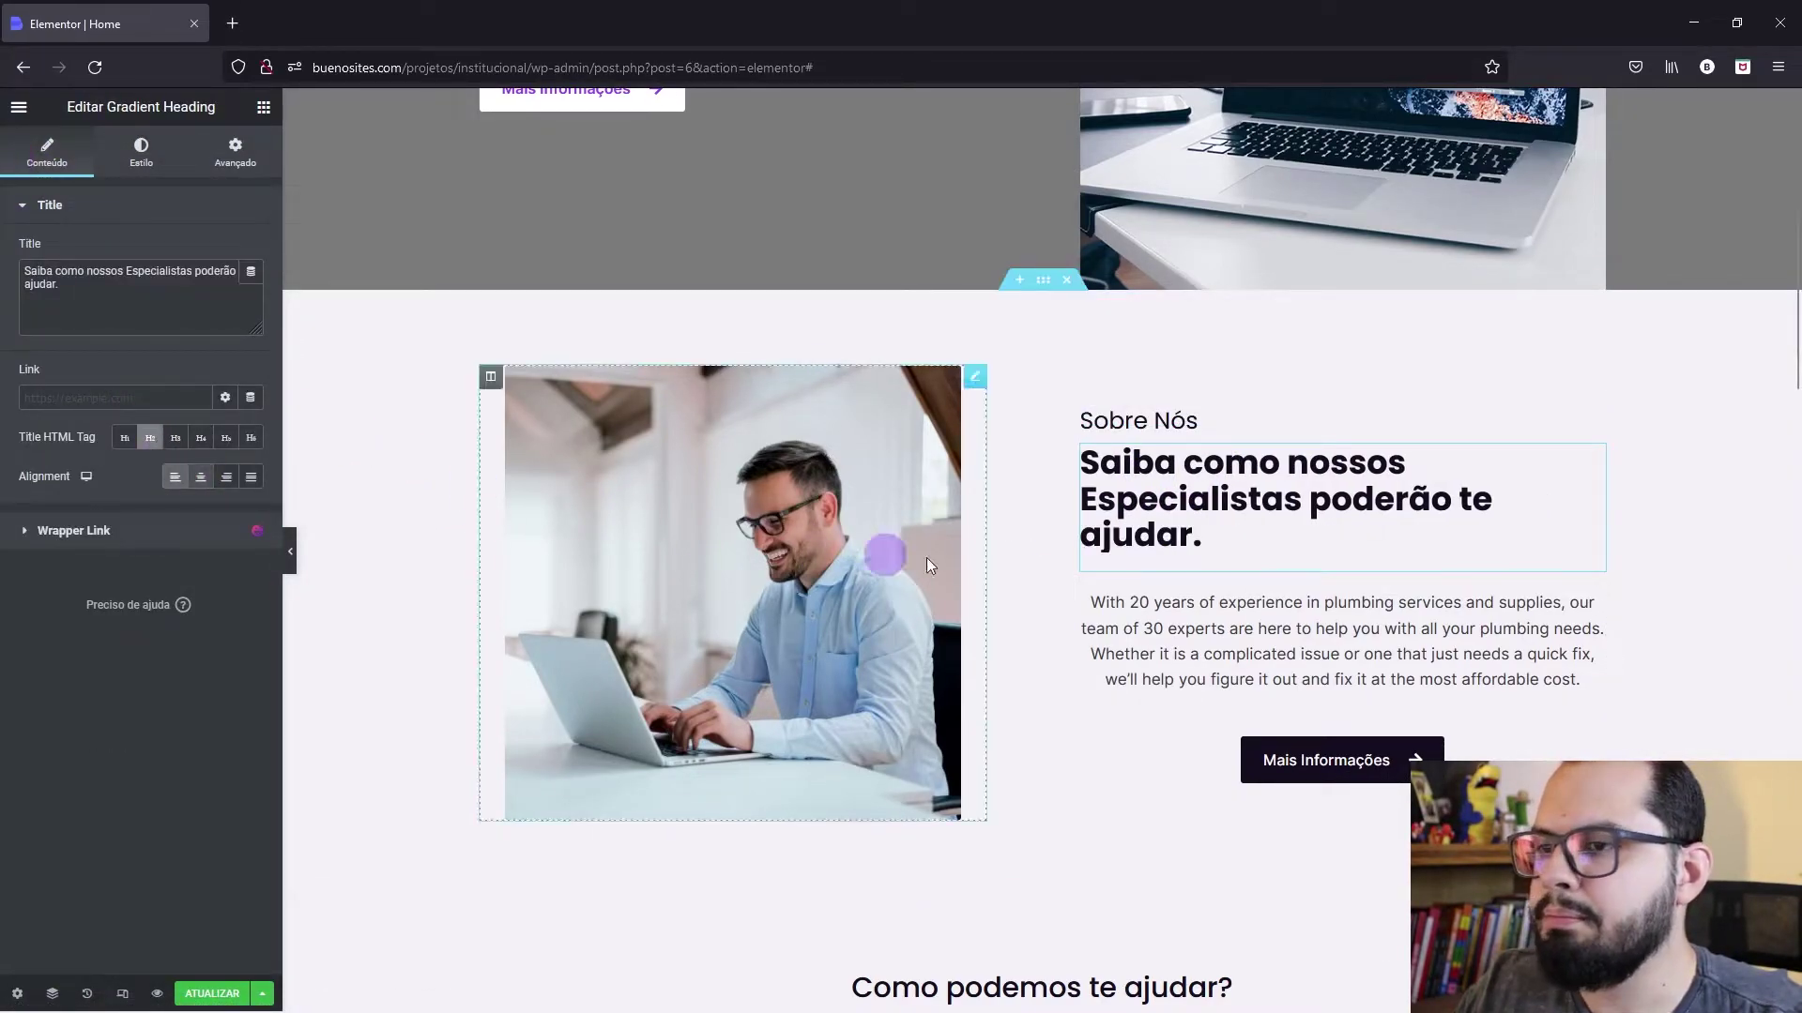
click(1265, 606)
click(175, 252)
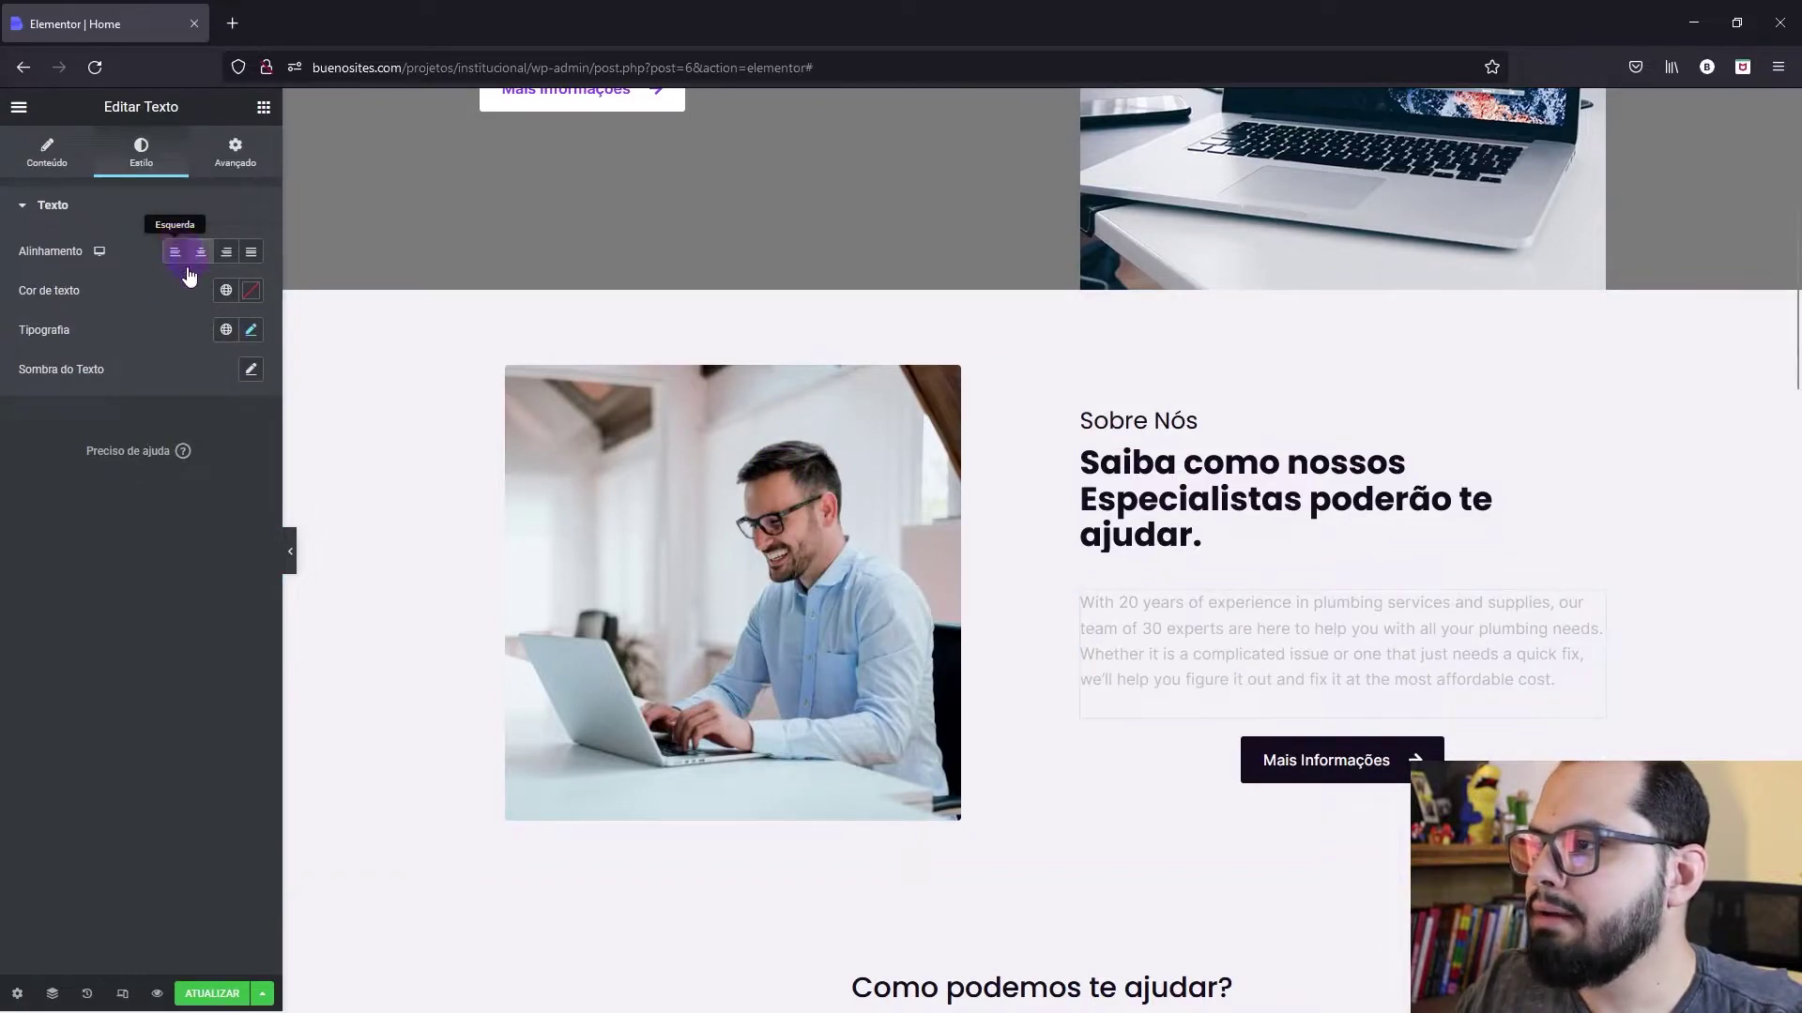
Step: Align the "Sobre Nós" section's "Mais Informações" button to the left and preview the section full width
click(1281, 755)
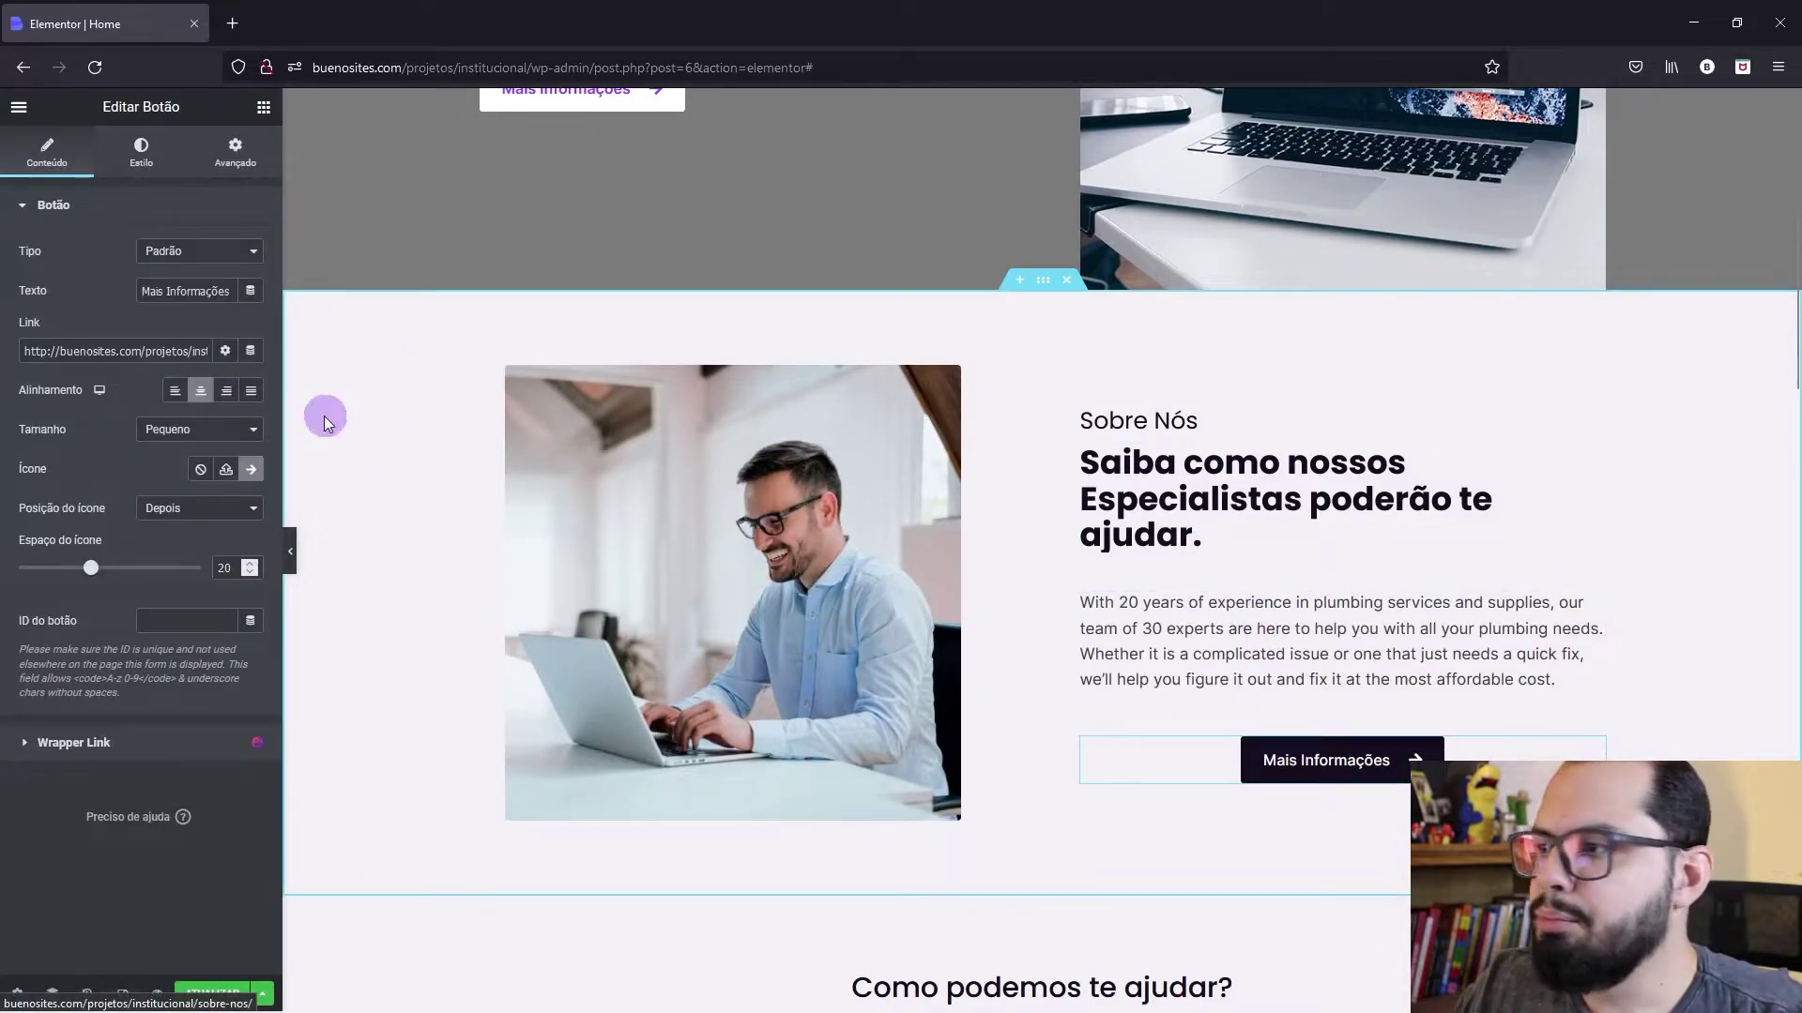
click(184, 396)
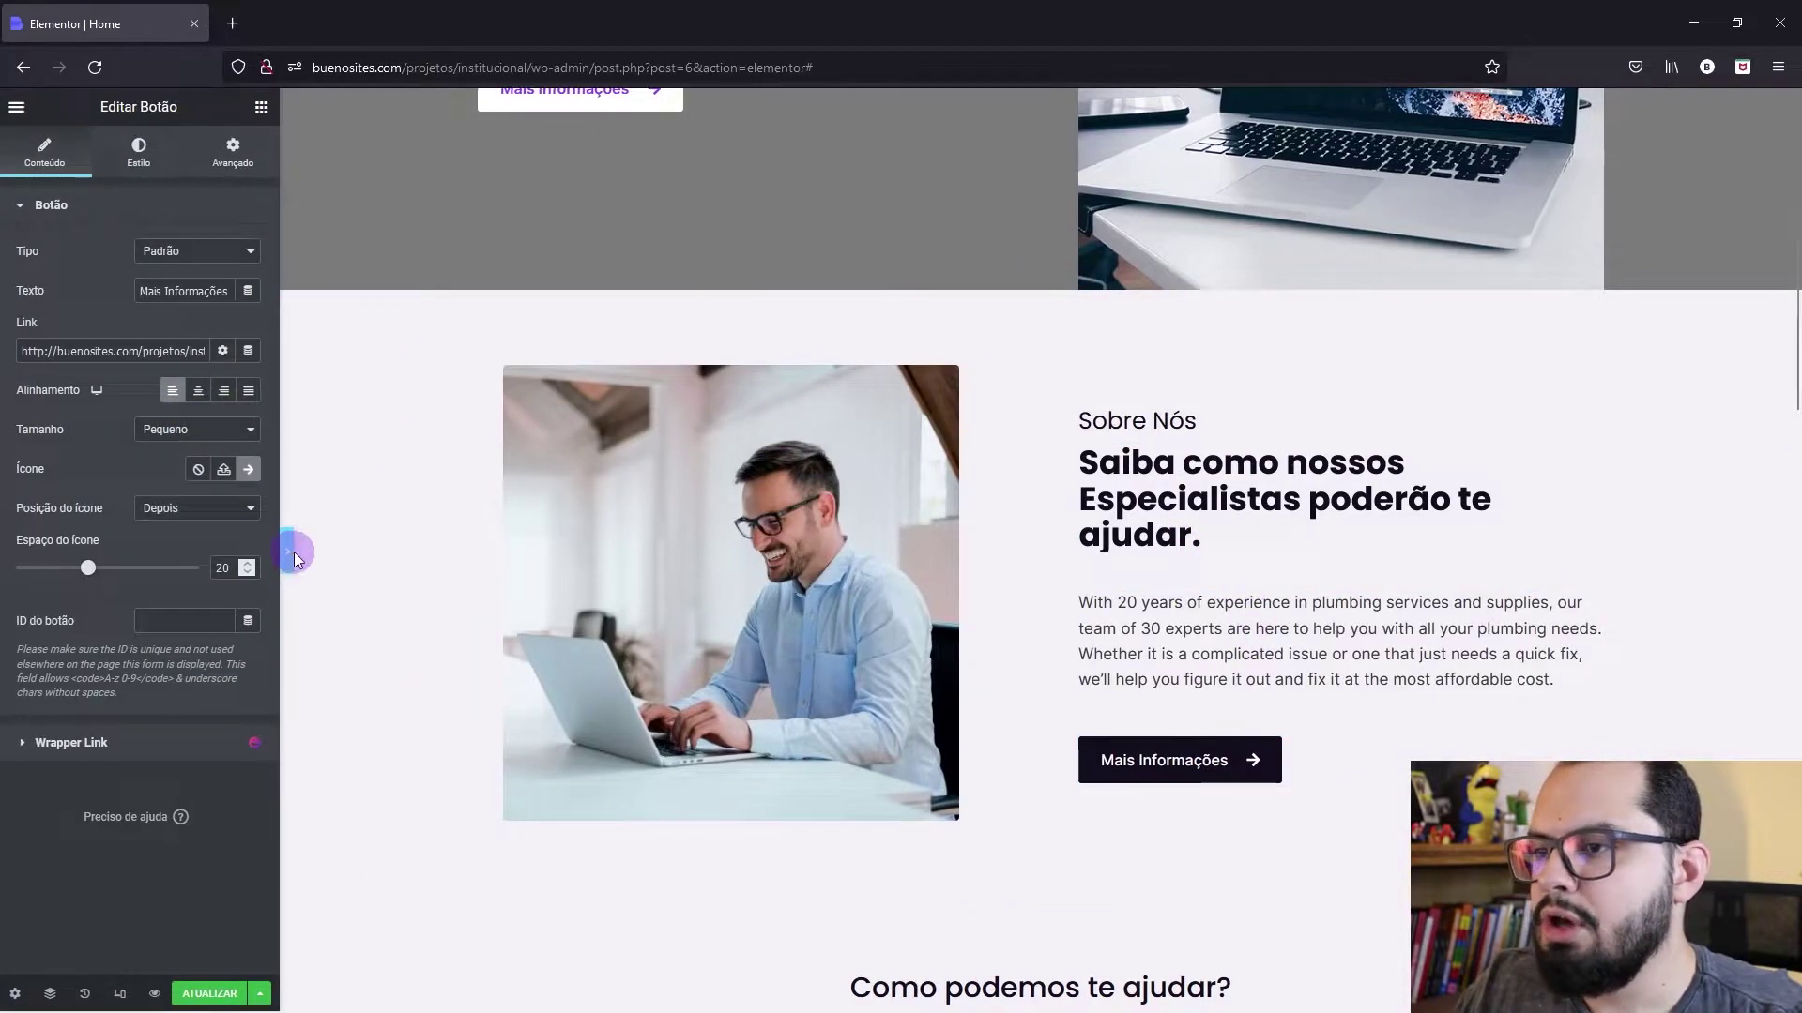
click(293, 558)
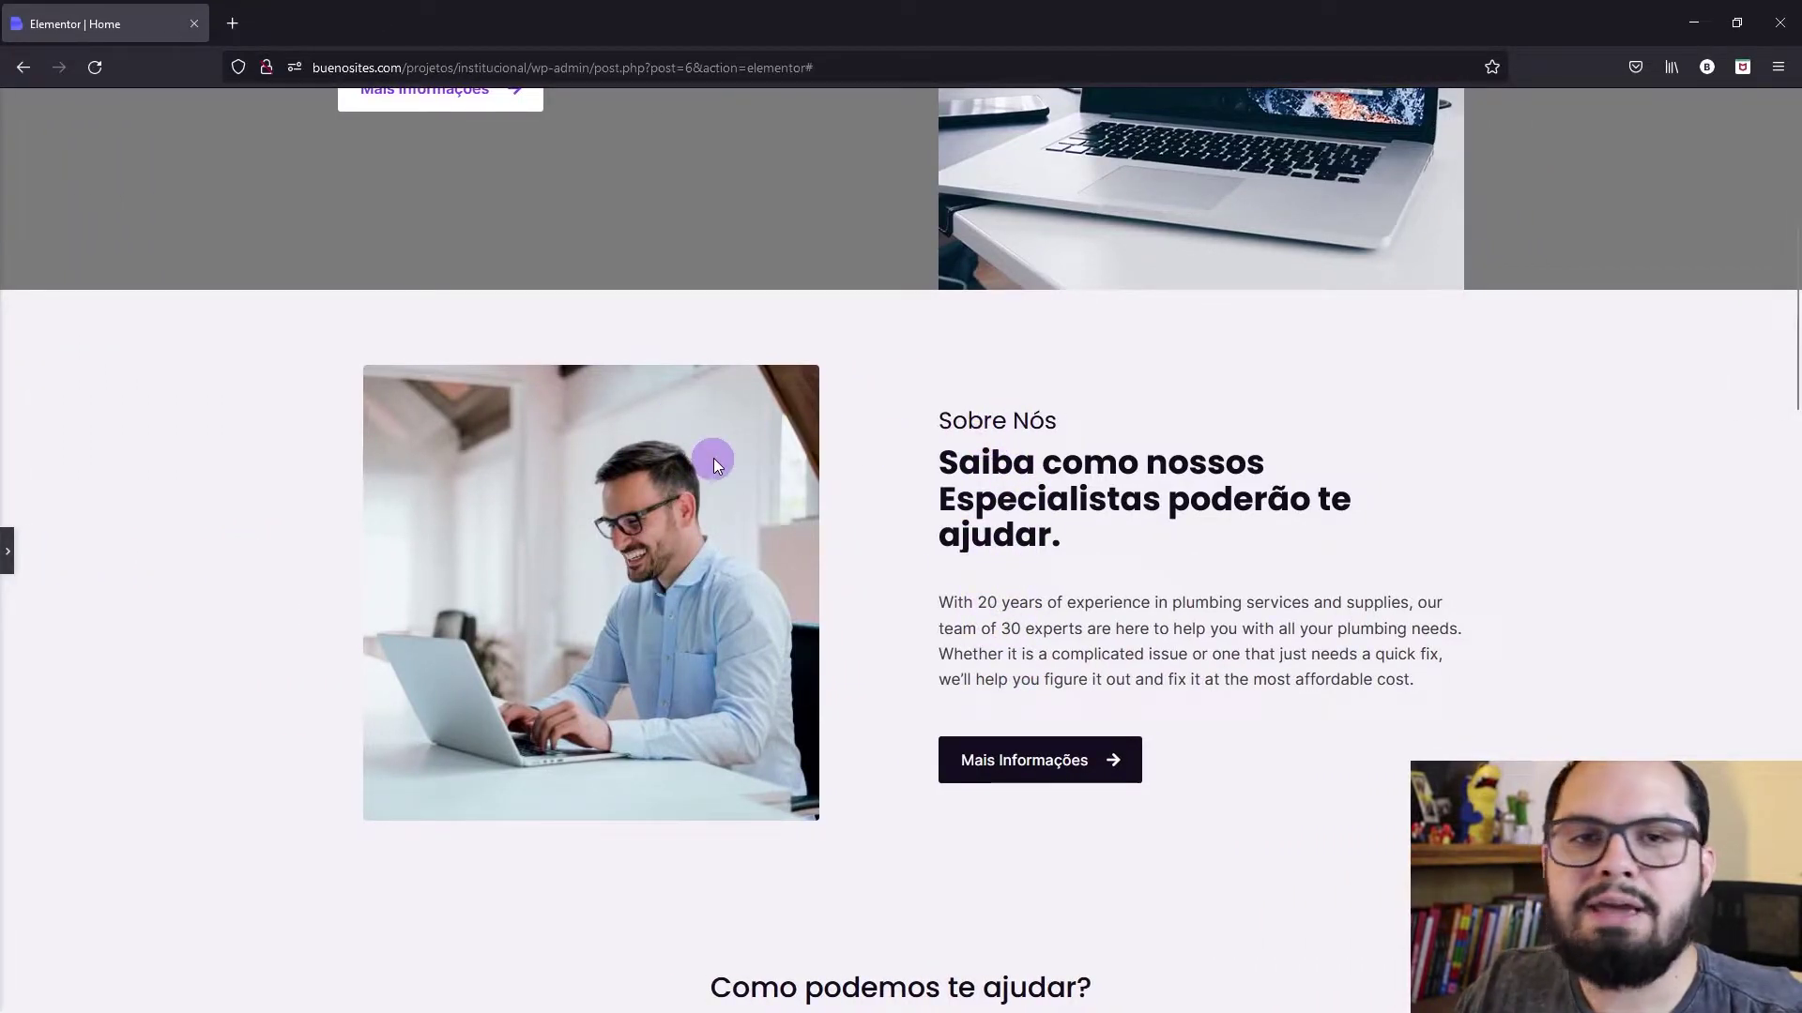
click(7, 550)
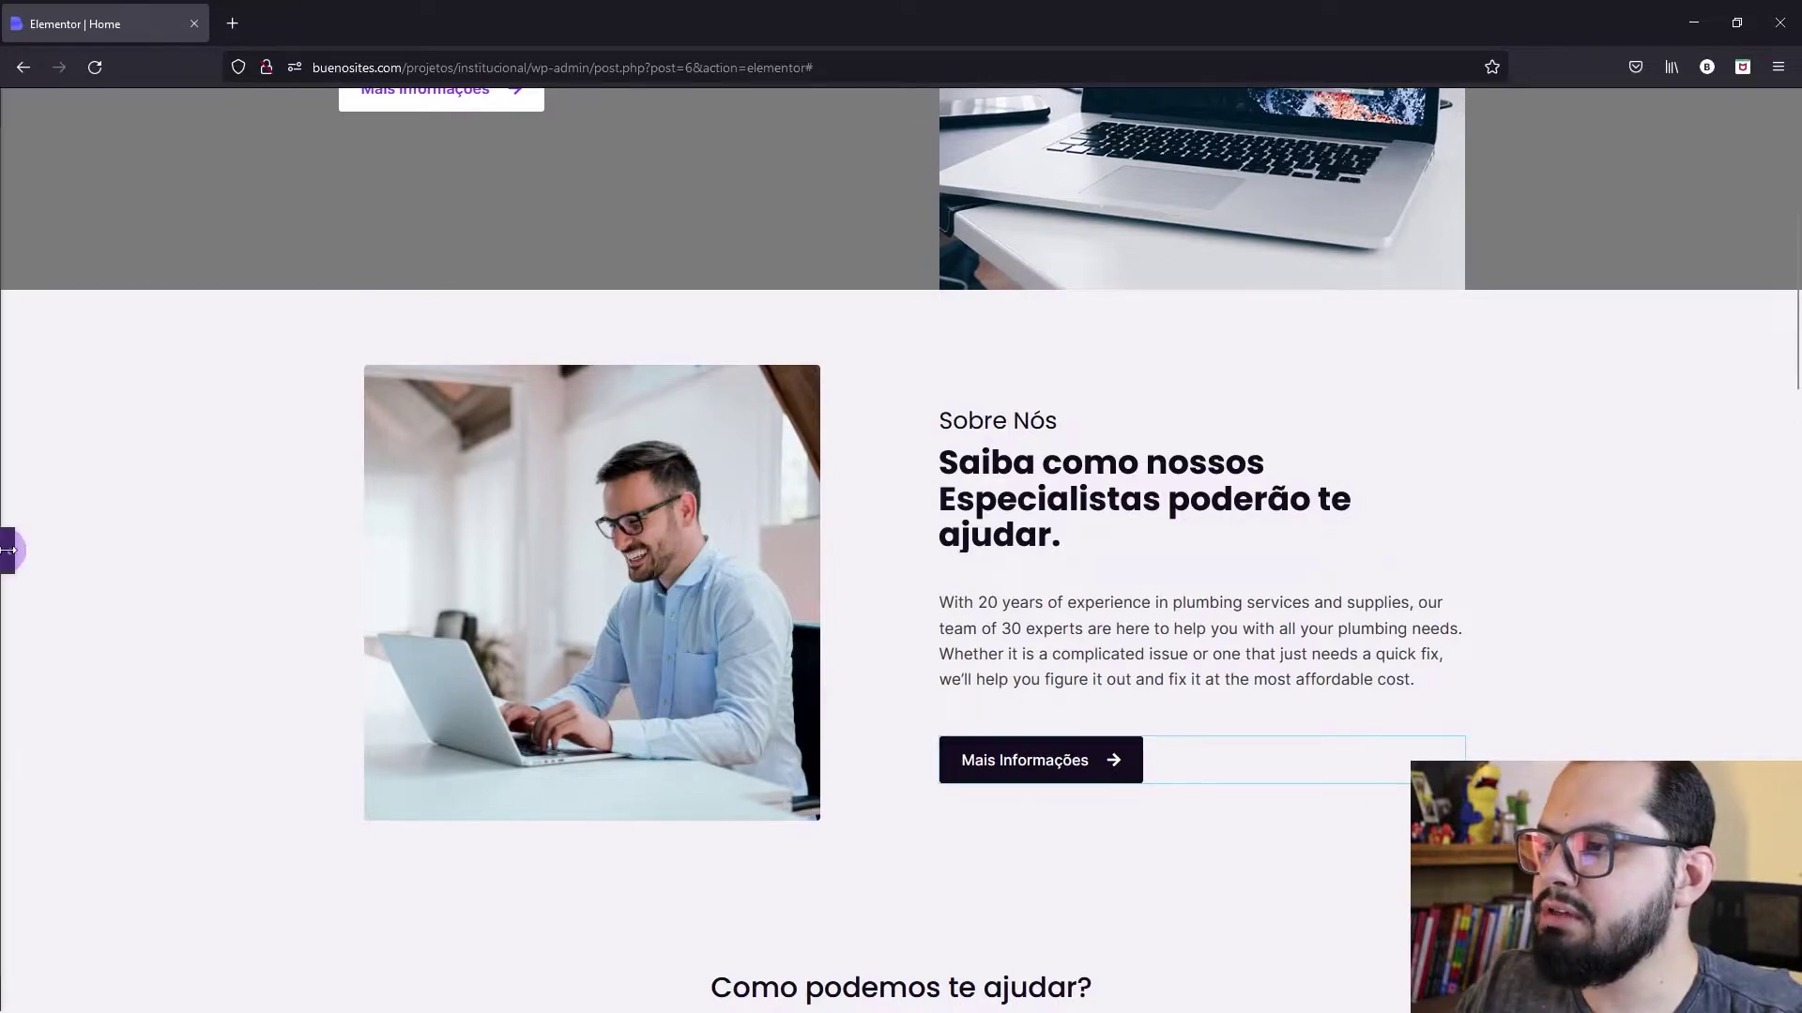
Step: Align the "Sobre Nós" section's image to the right of its column and preview the section without the editing panel
right_click(735, 473)
click(770, 490)
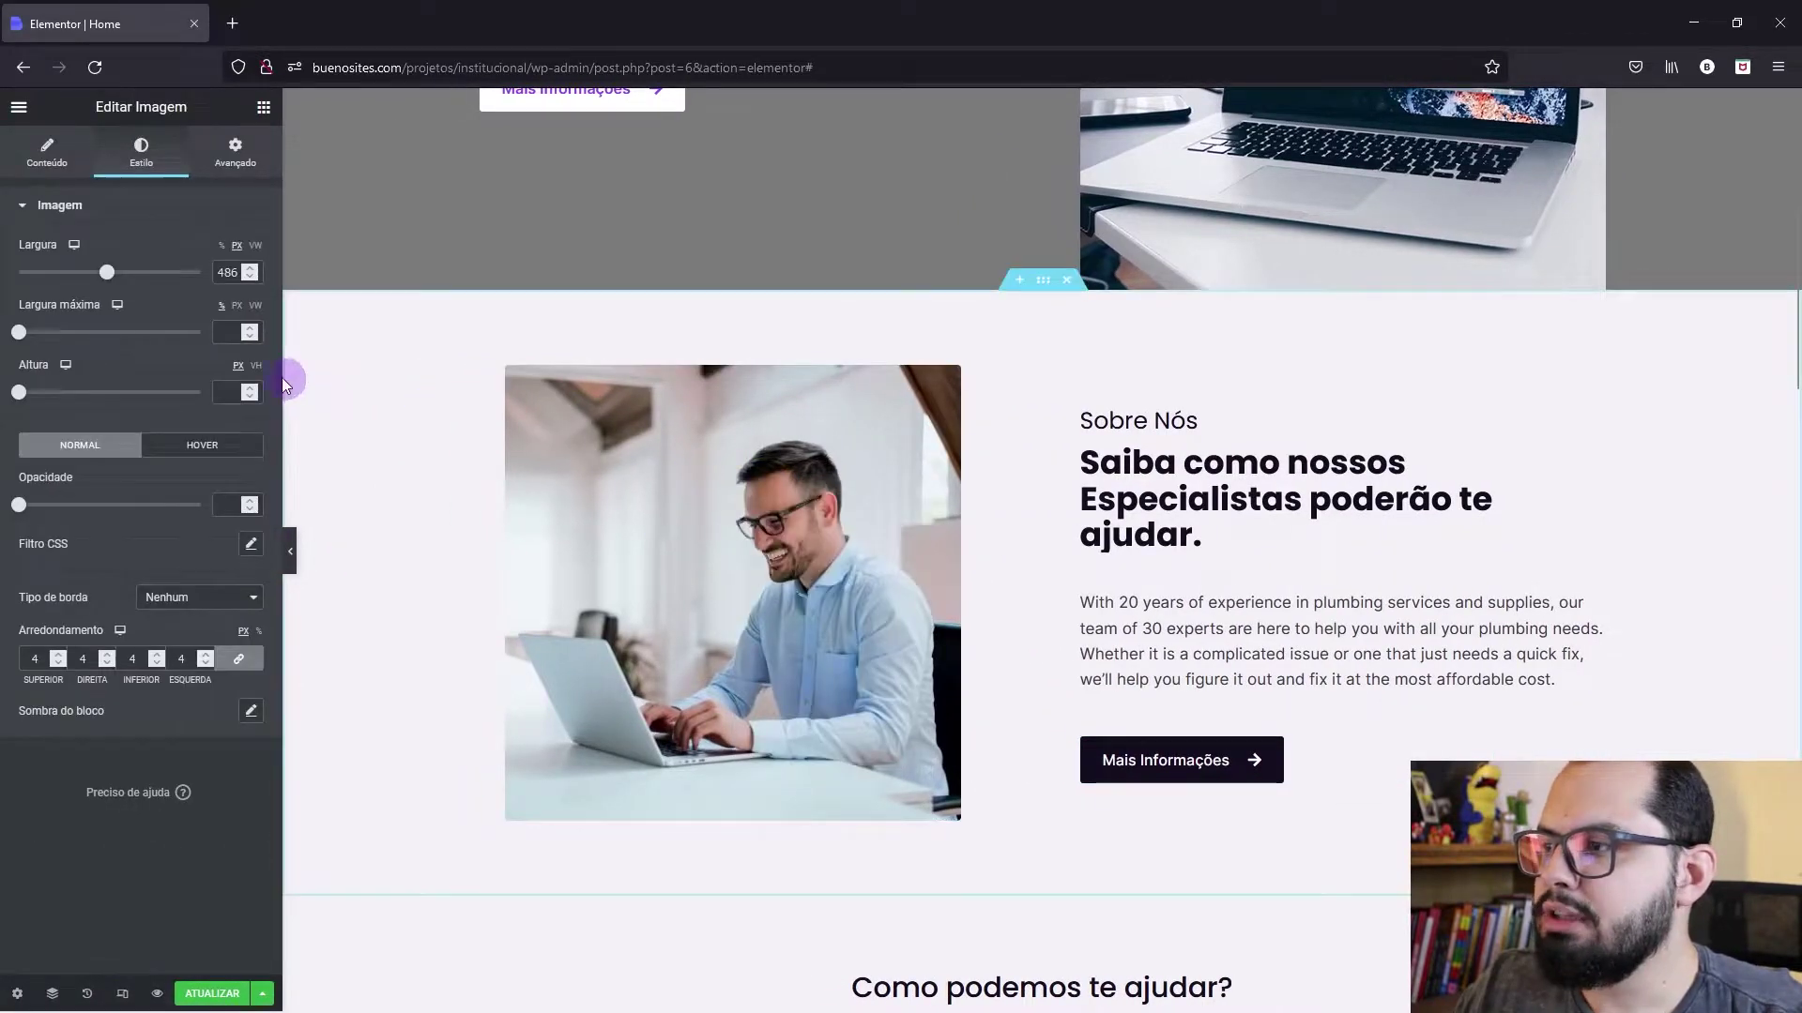
click(48, 150)
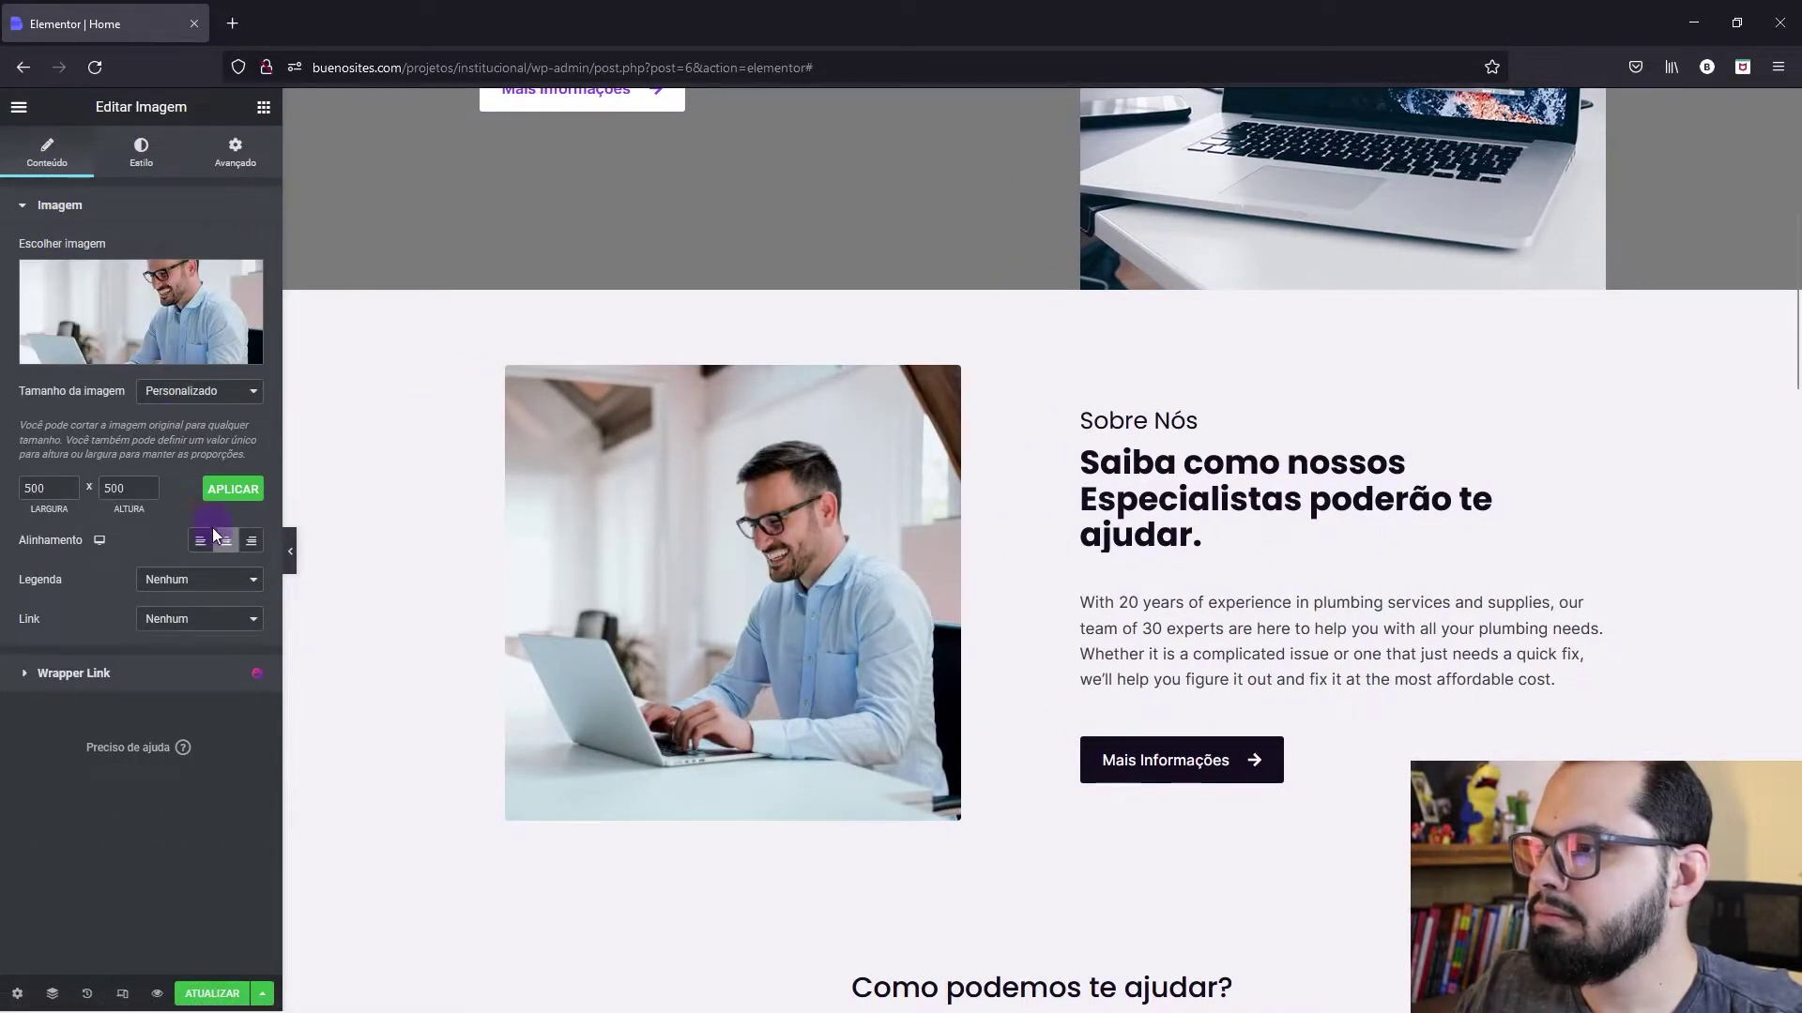
click(251, 540)
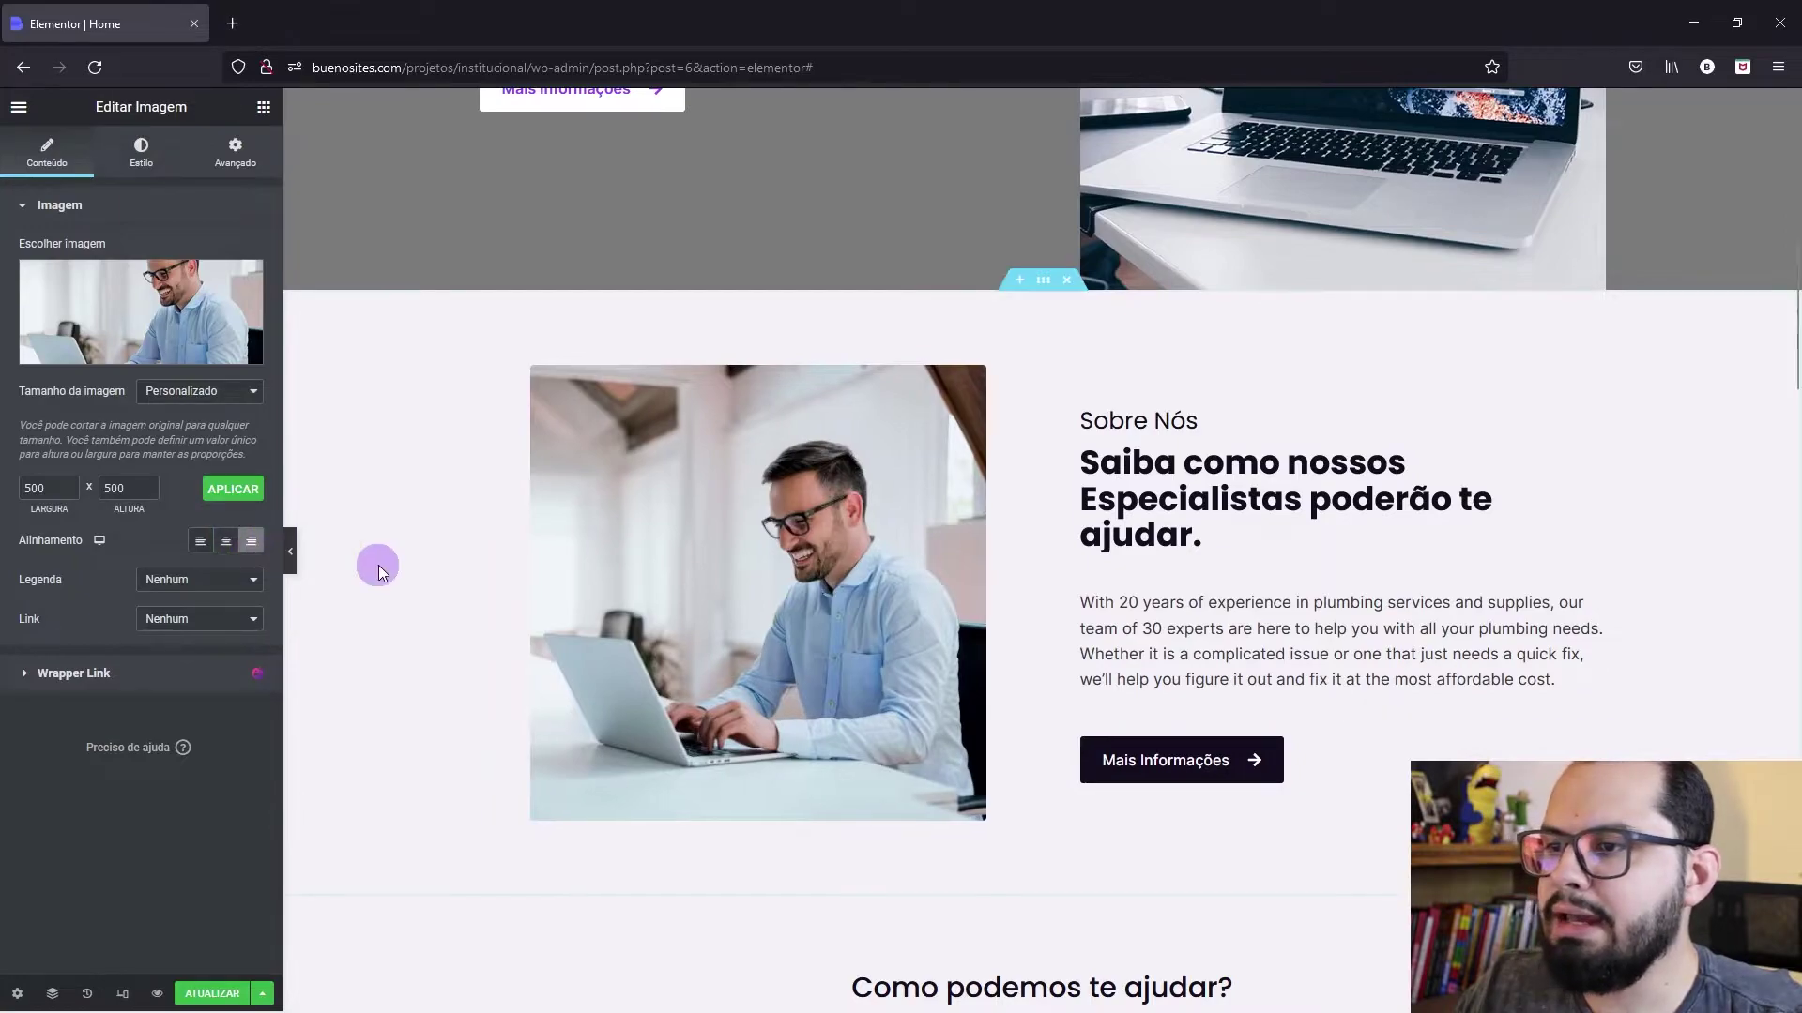
click(294, 560)
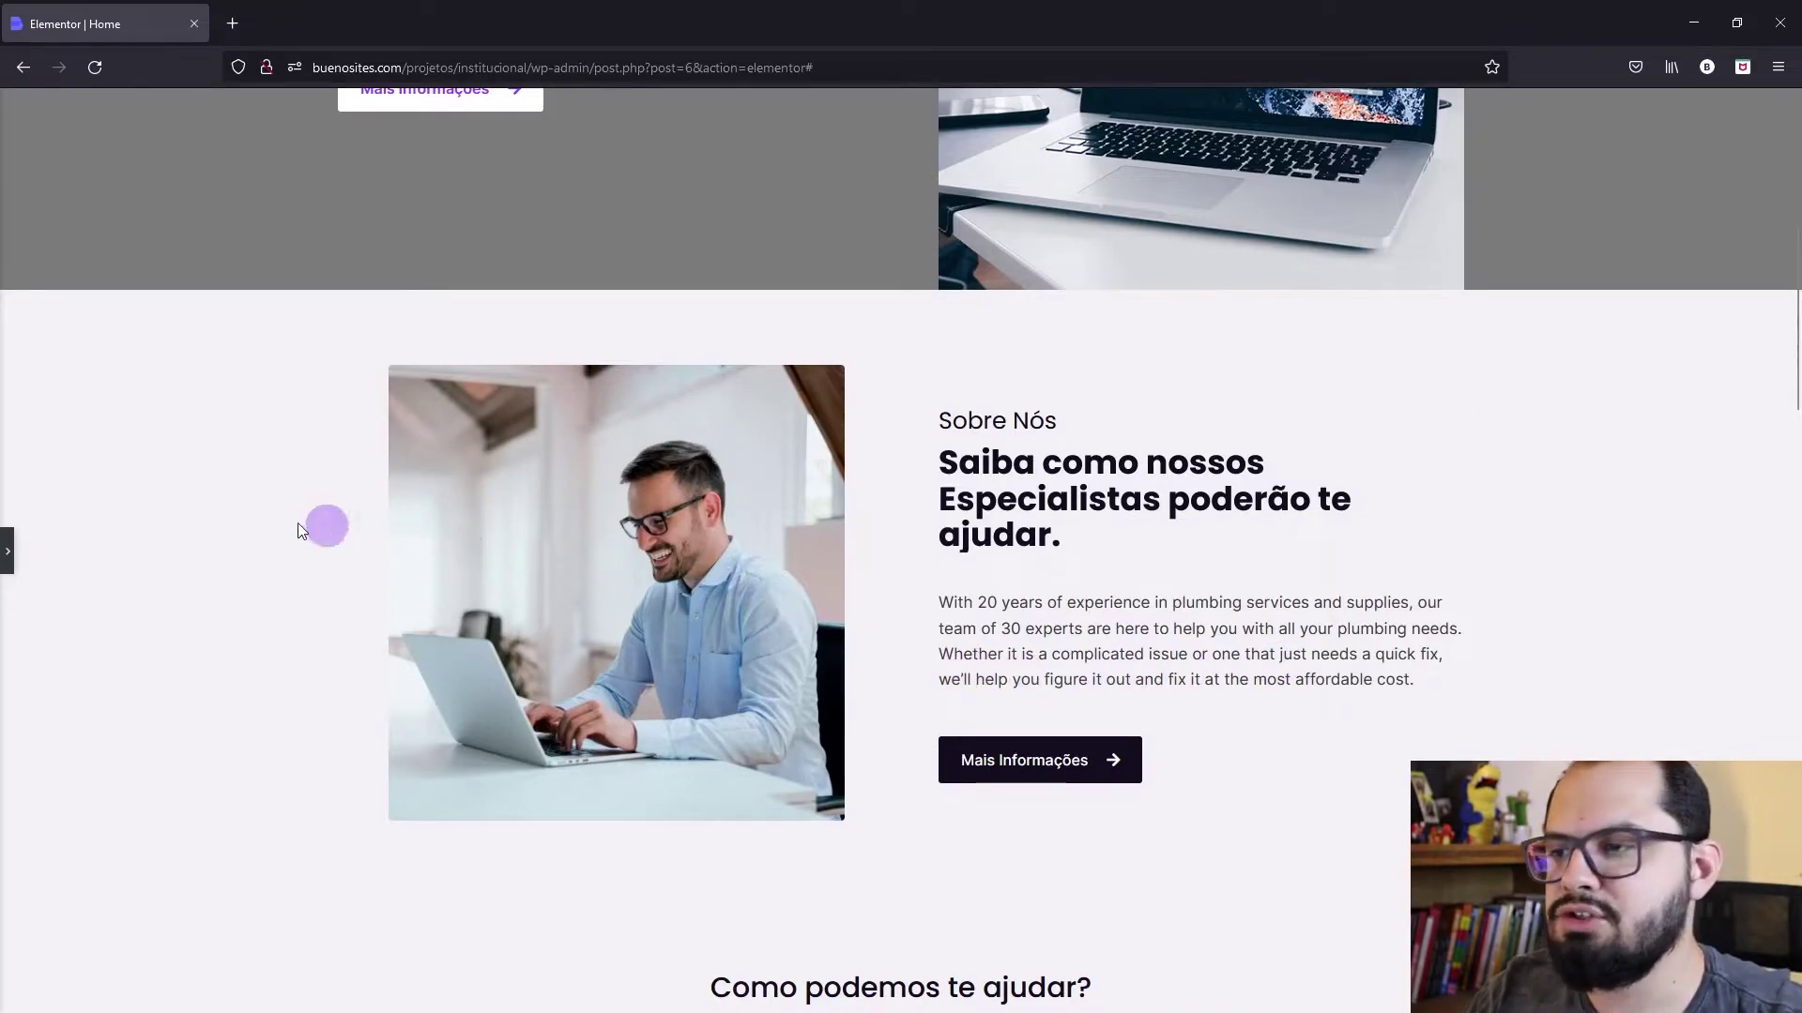
click(9, 551)
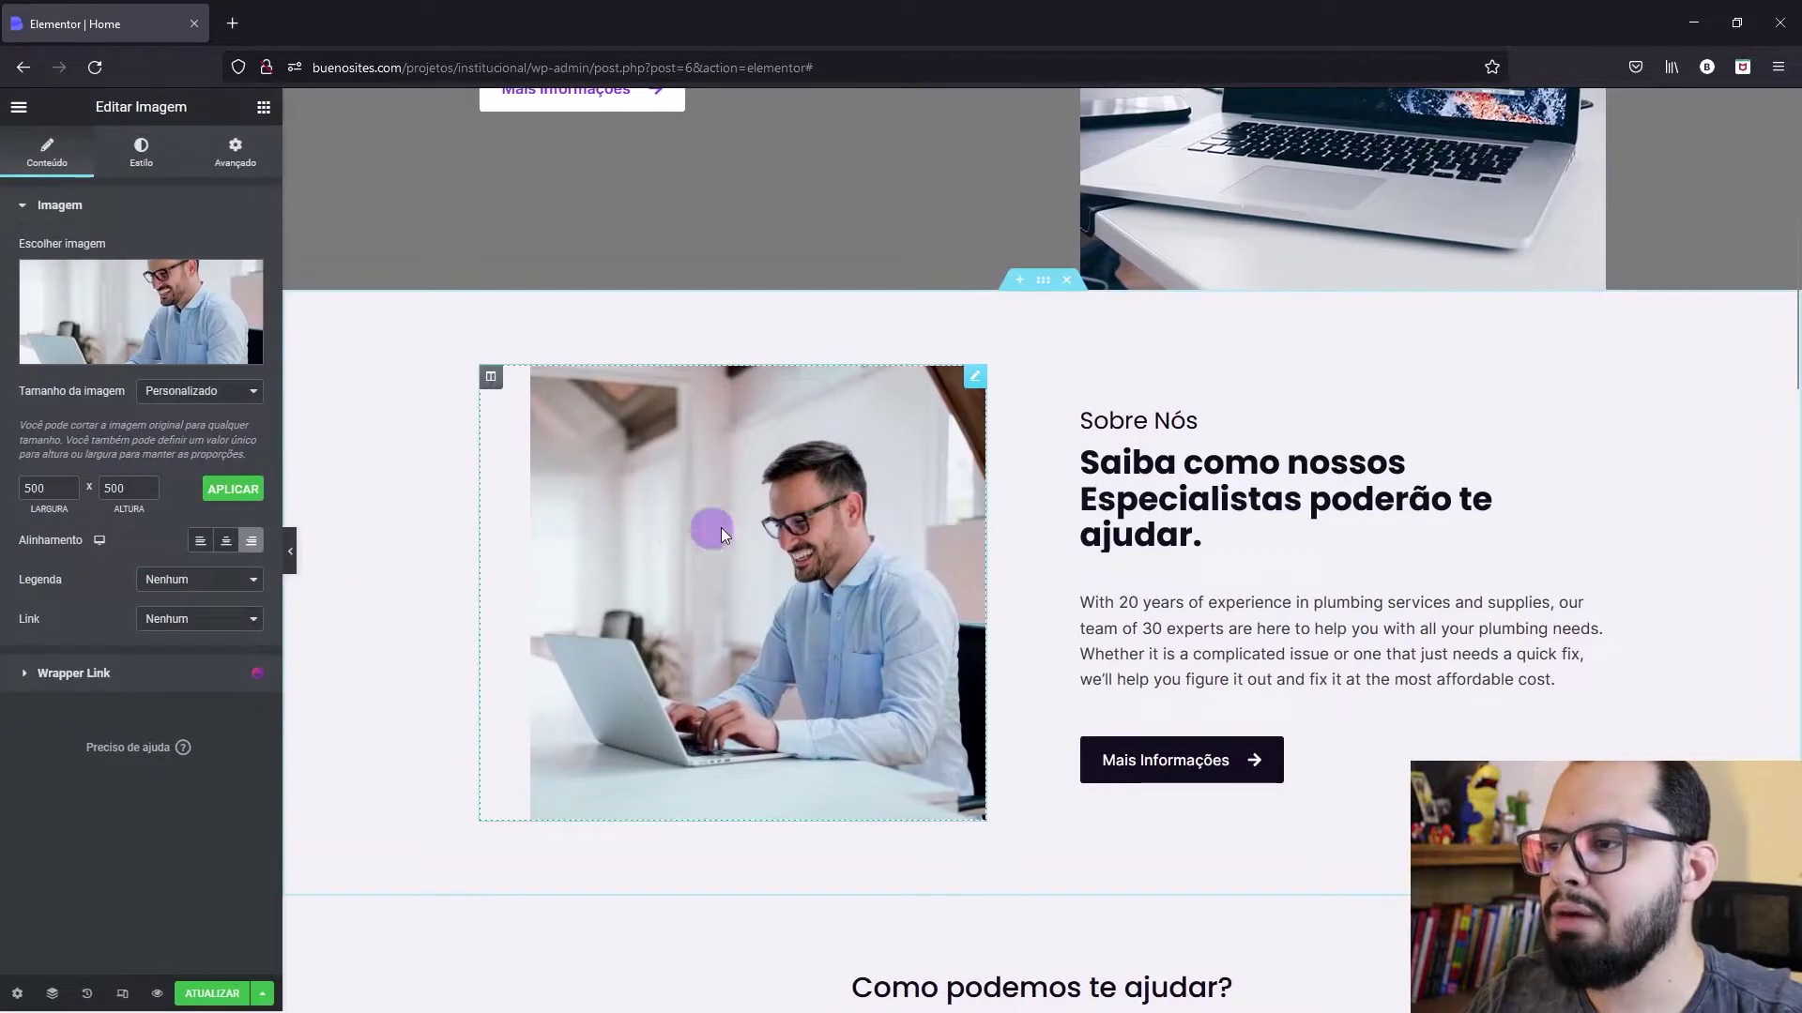
Step: Try the mirrored layout by aligning the image to the left and the "Sobre Nós" title and main heading to the right
click(201, 553)
click(1580, 413)
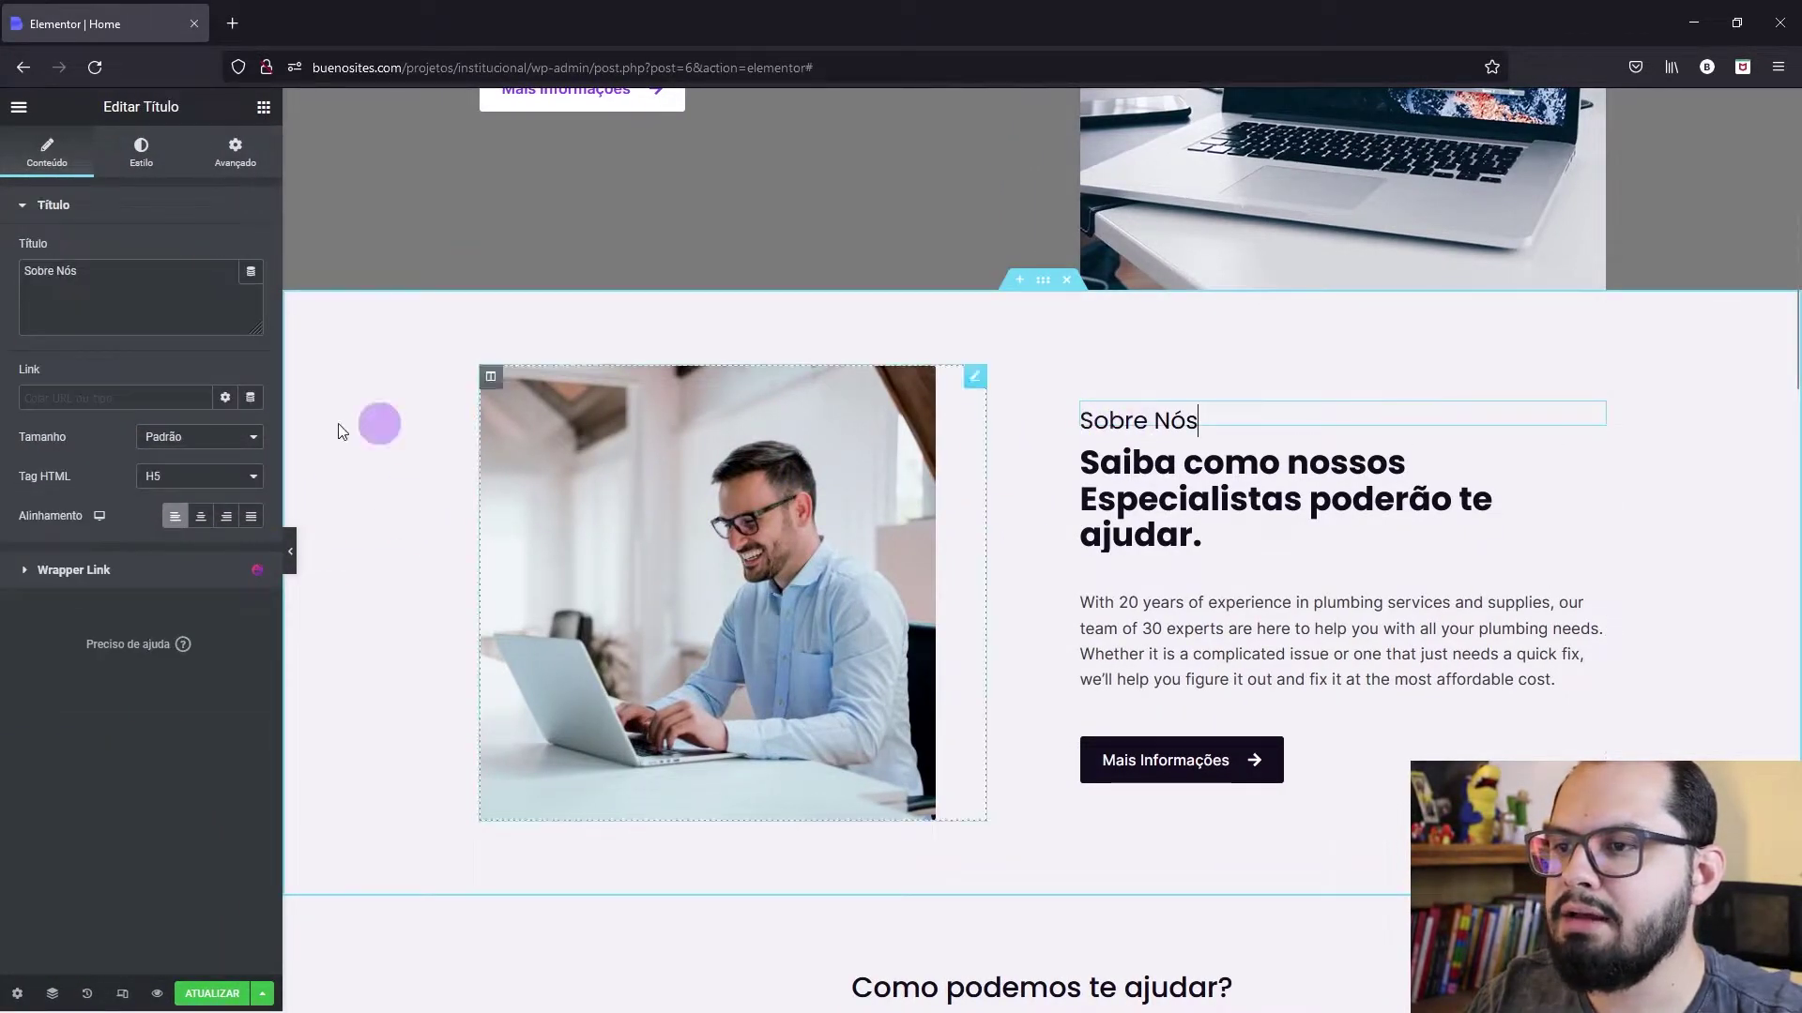
click(228, 516)
click(1154, 458)
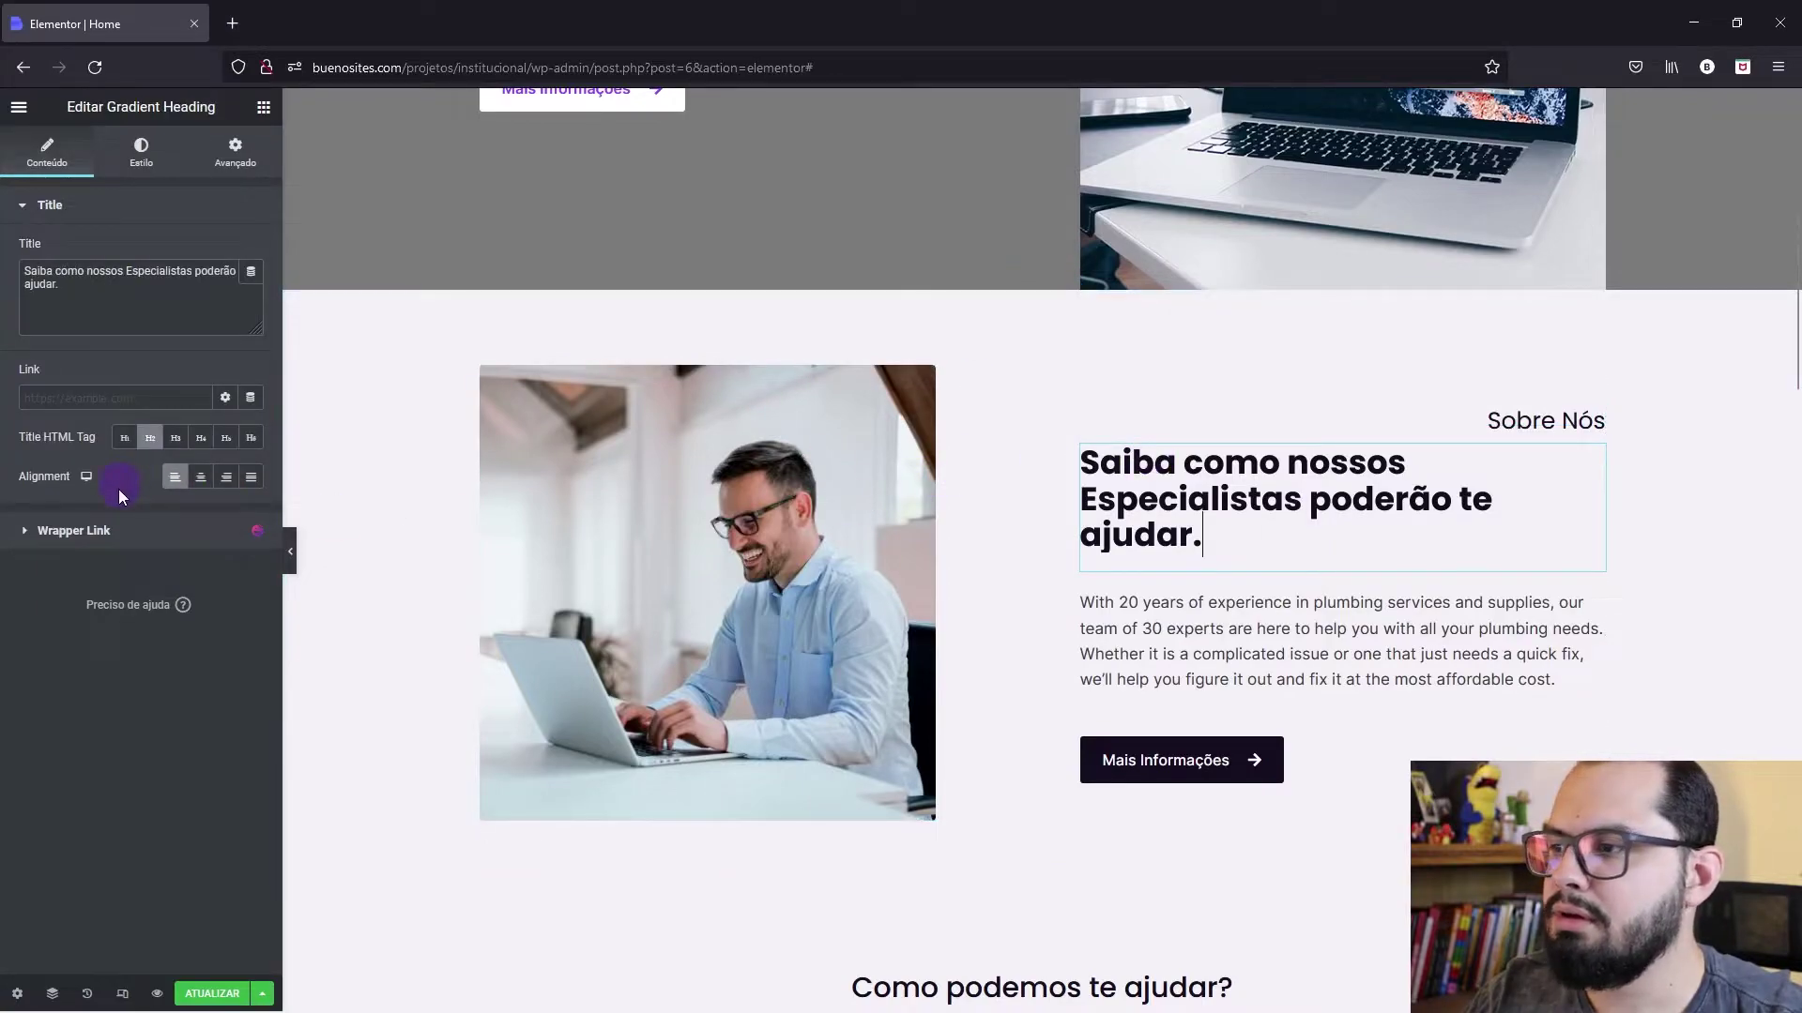
click(226, 476)
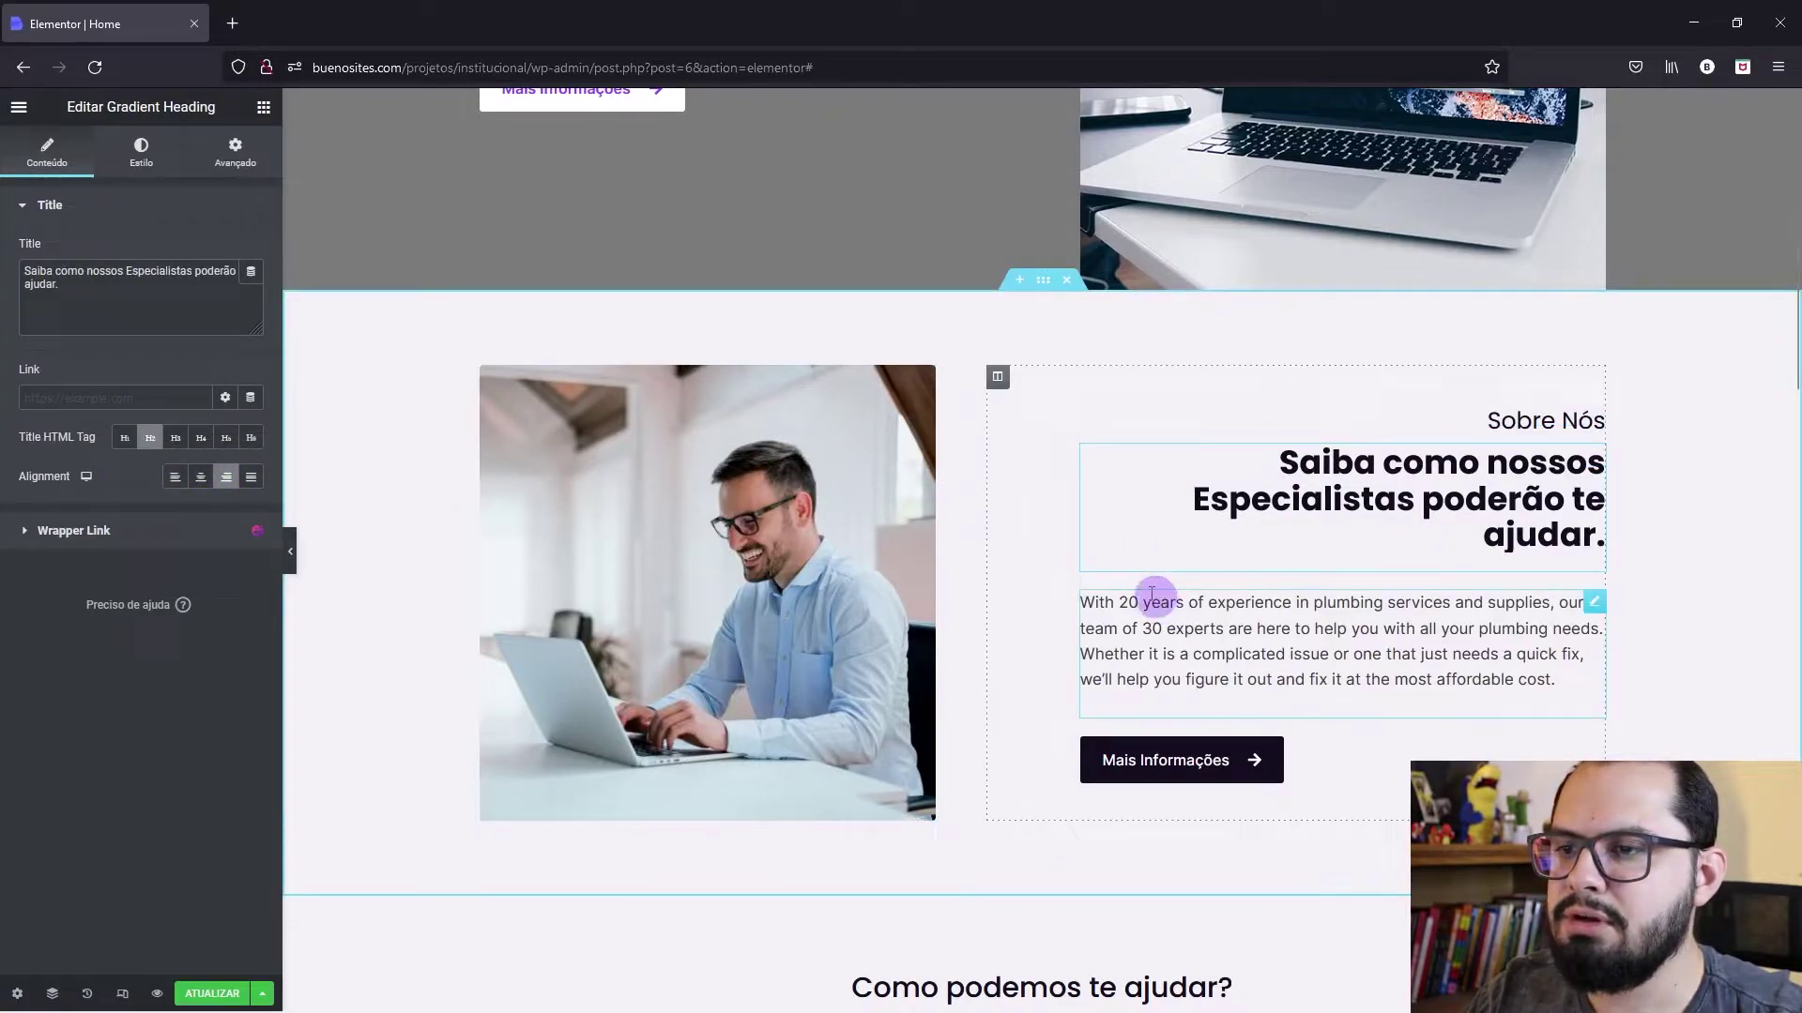
Step: Align the description paragraph and "Mais Informações" button to the right, and compare the section with the hero in full-width preview
click(1146, 603)
click(227, 251)
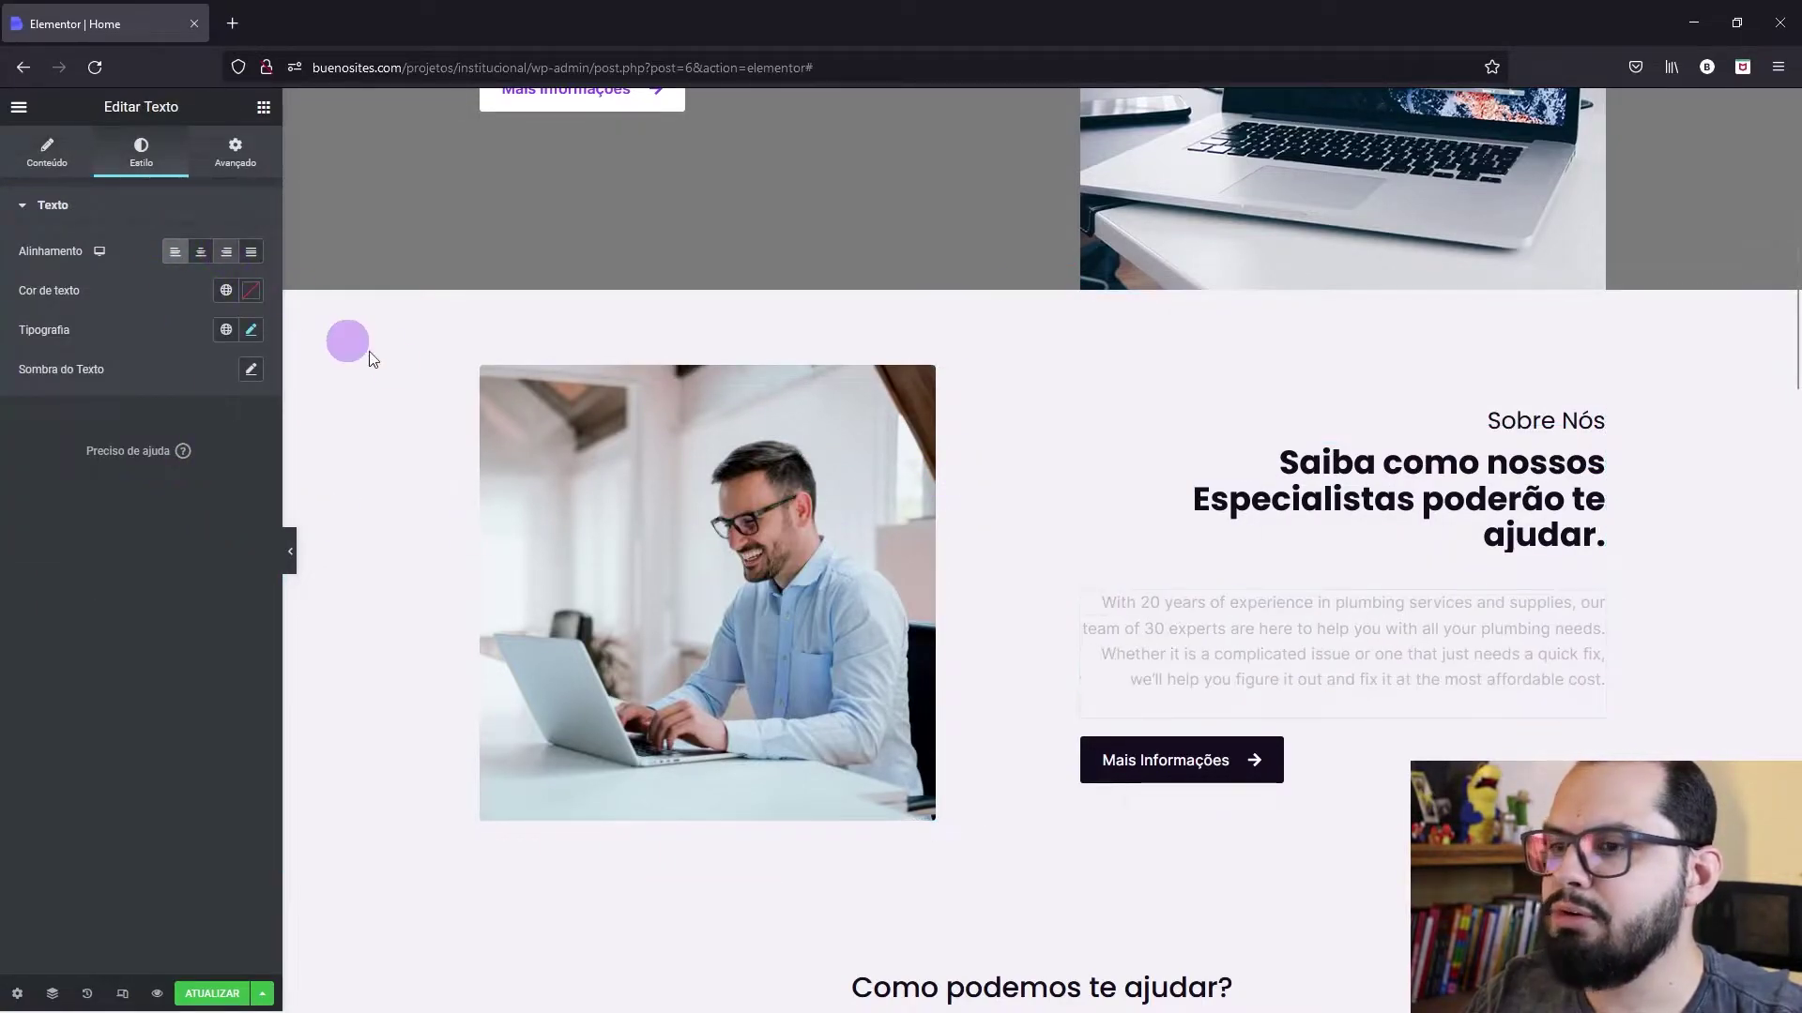
click(1198, 762)
click(226, 390)
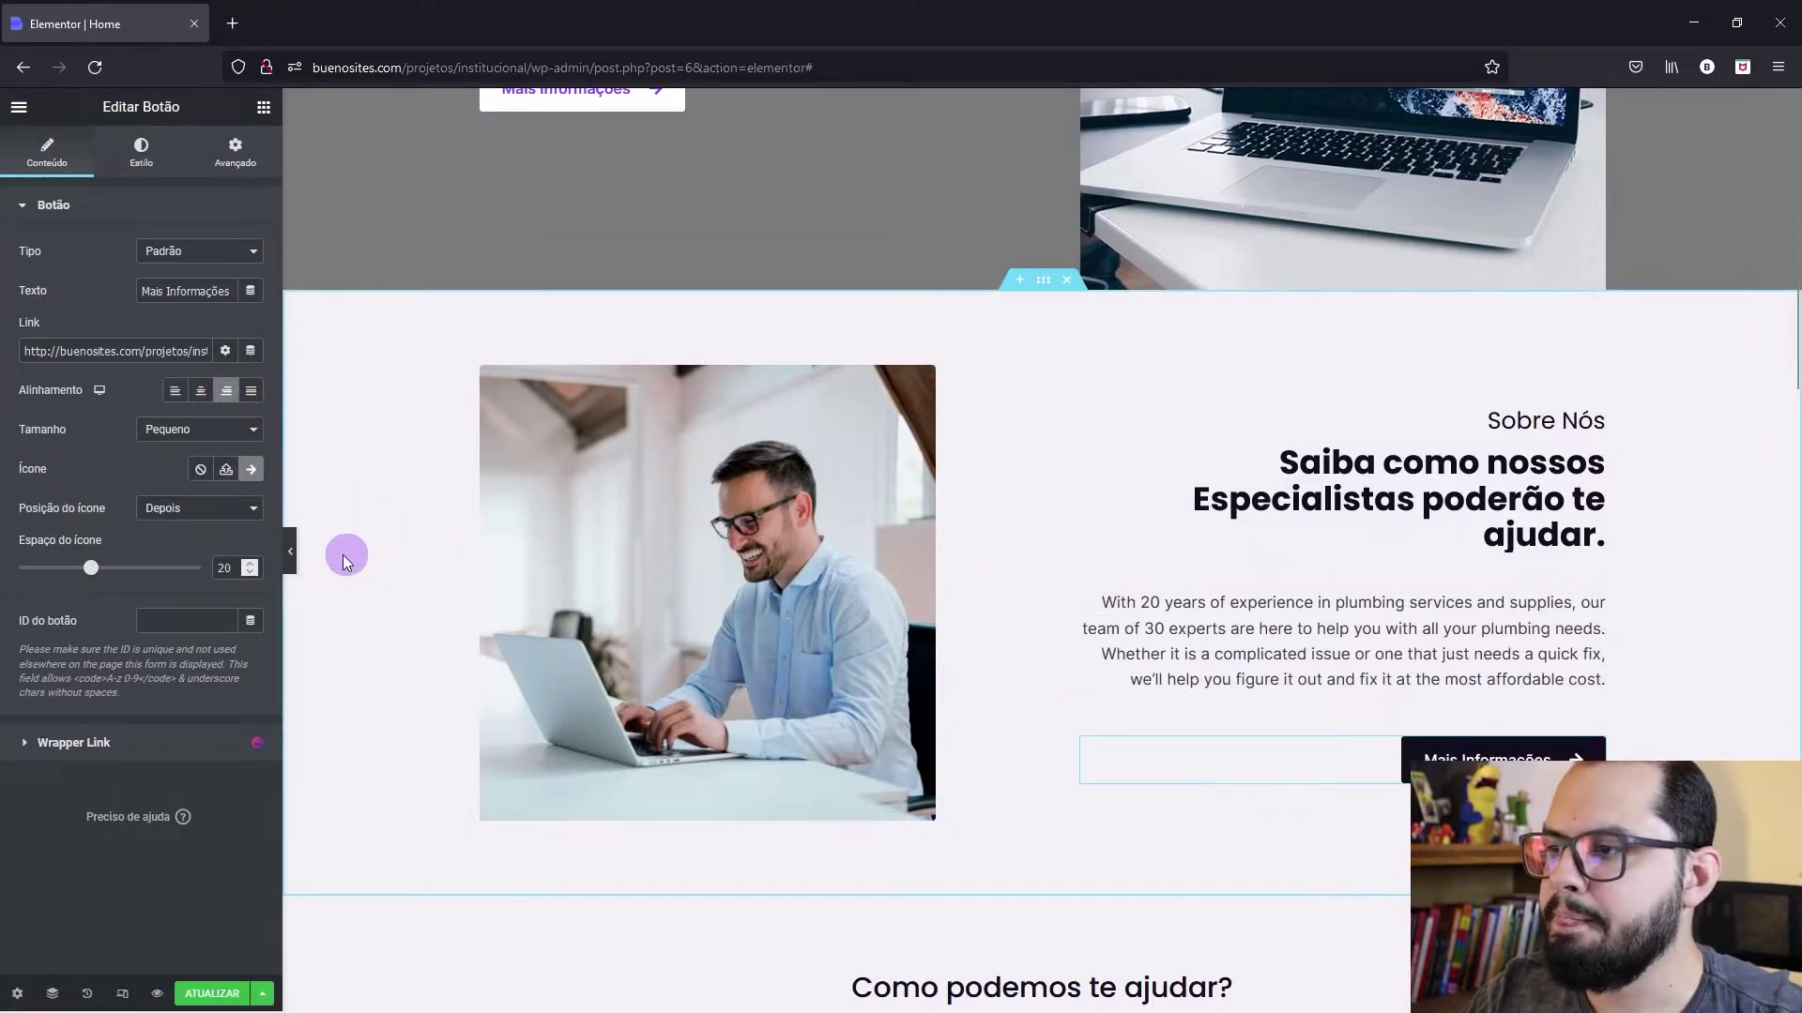
click(293, 554)
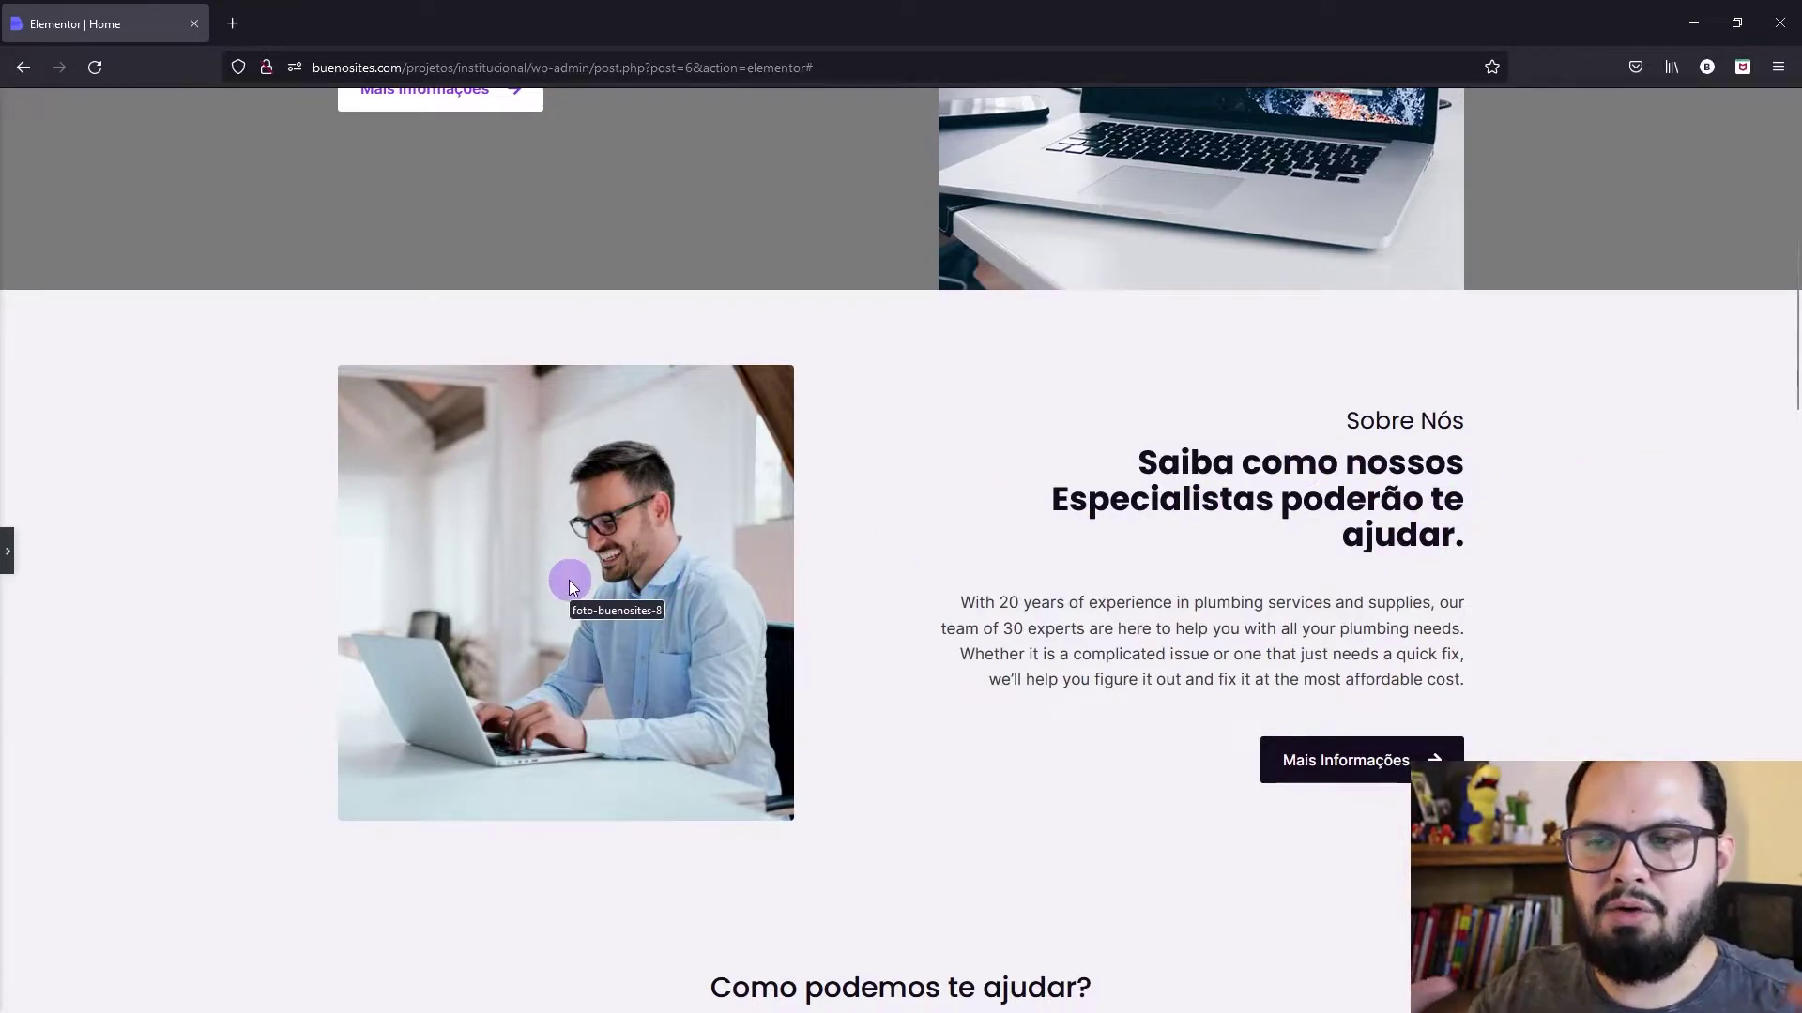
scroll(571, 585, up, 6)
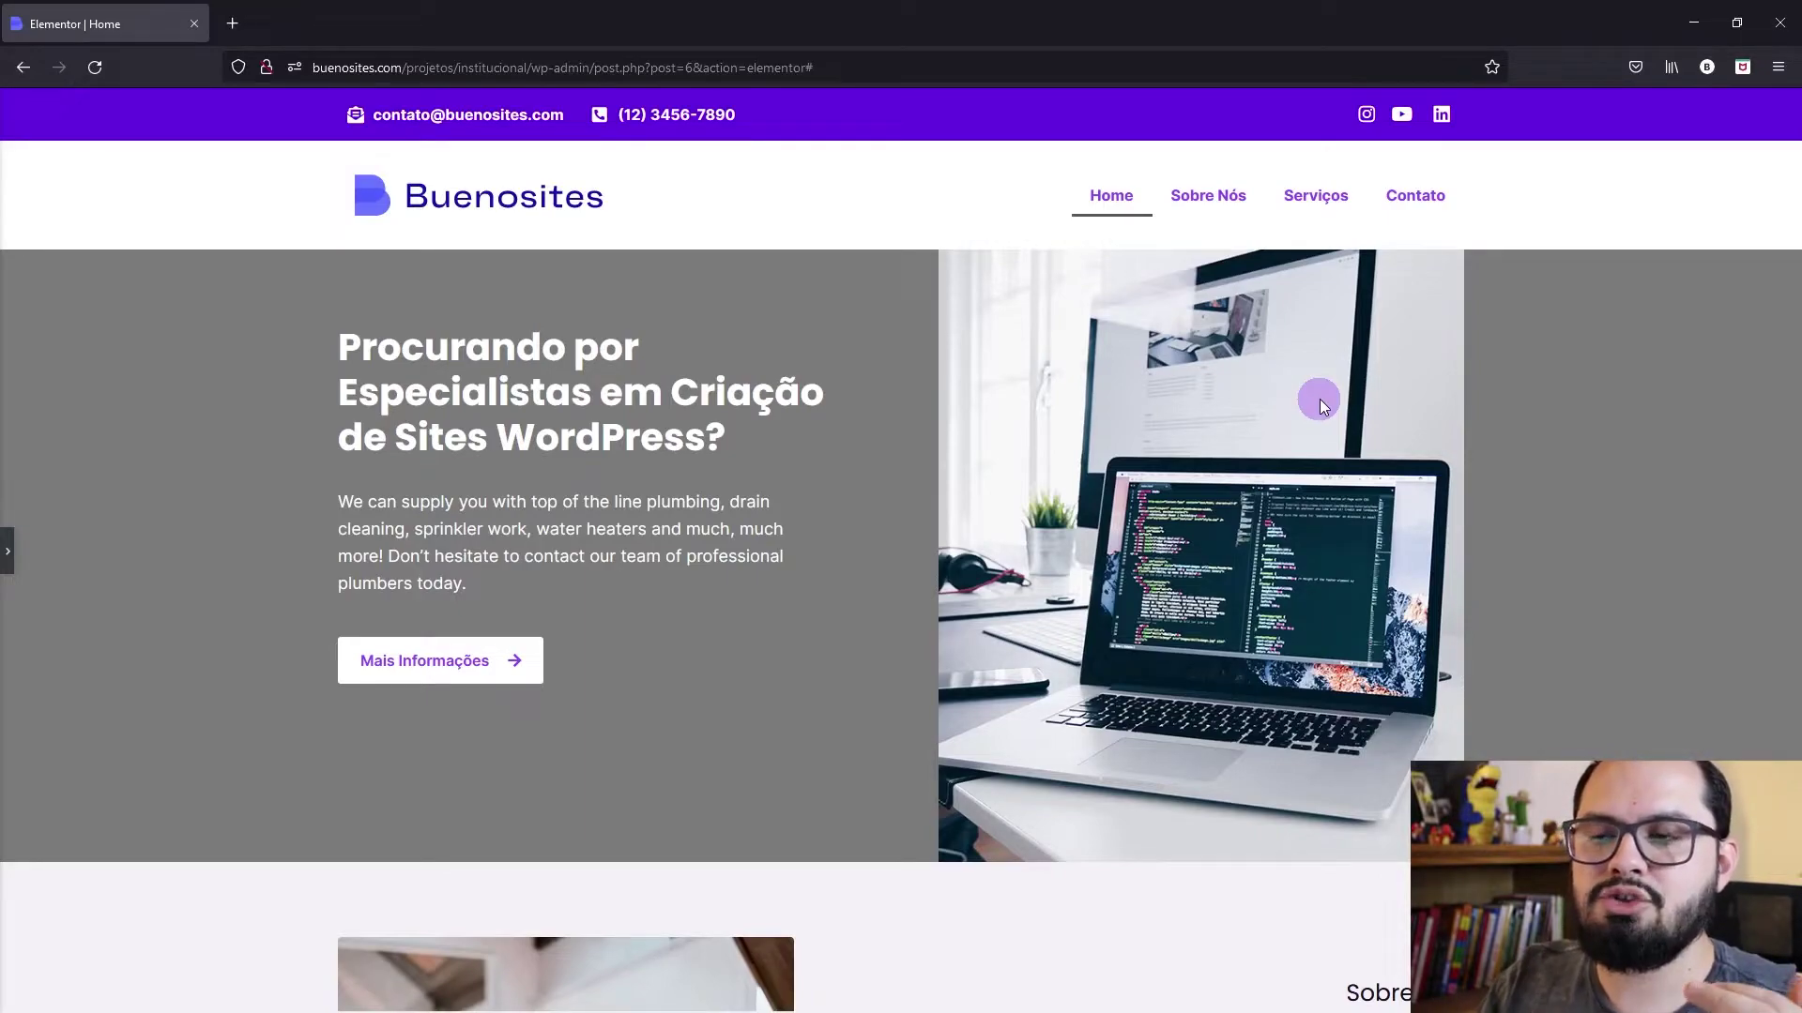
scroll(1319, 401, down, 7)
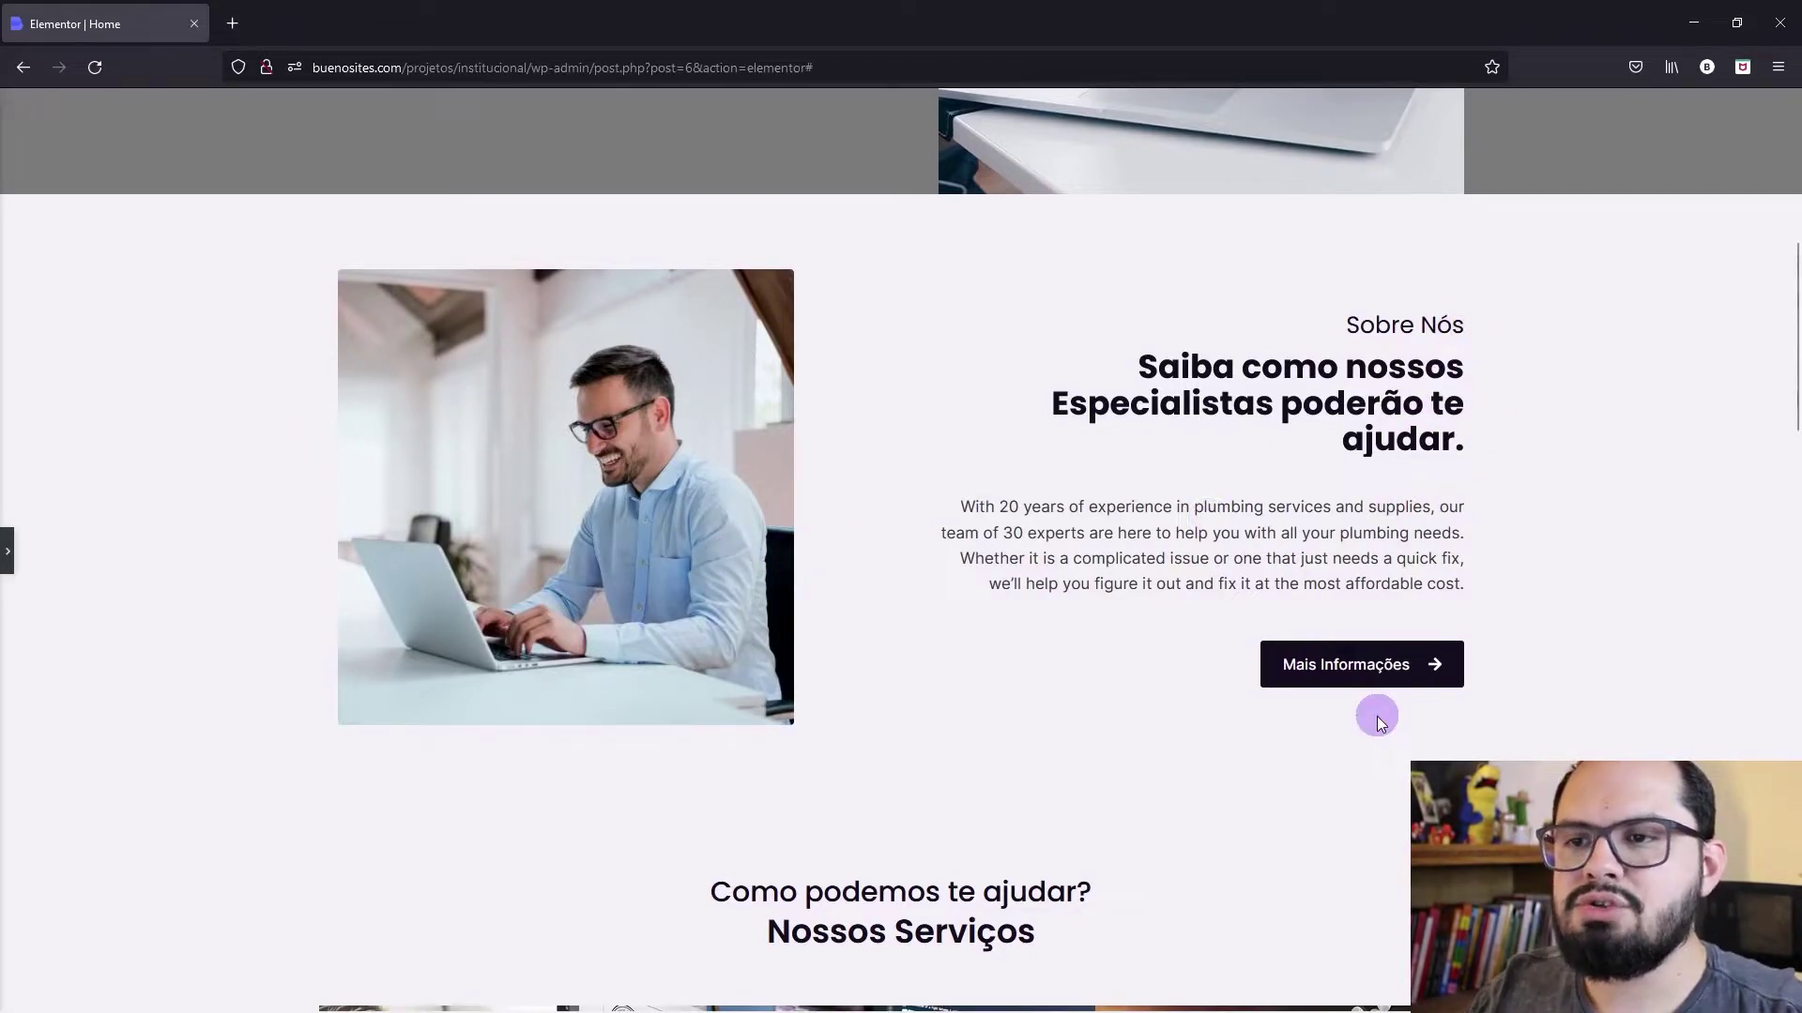
click(13, 549)
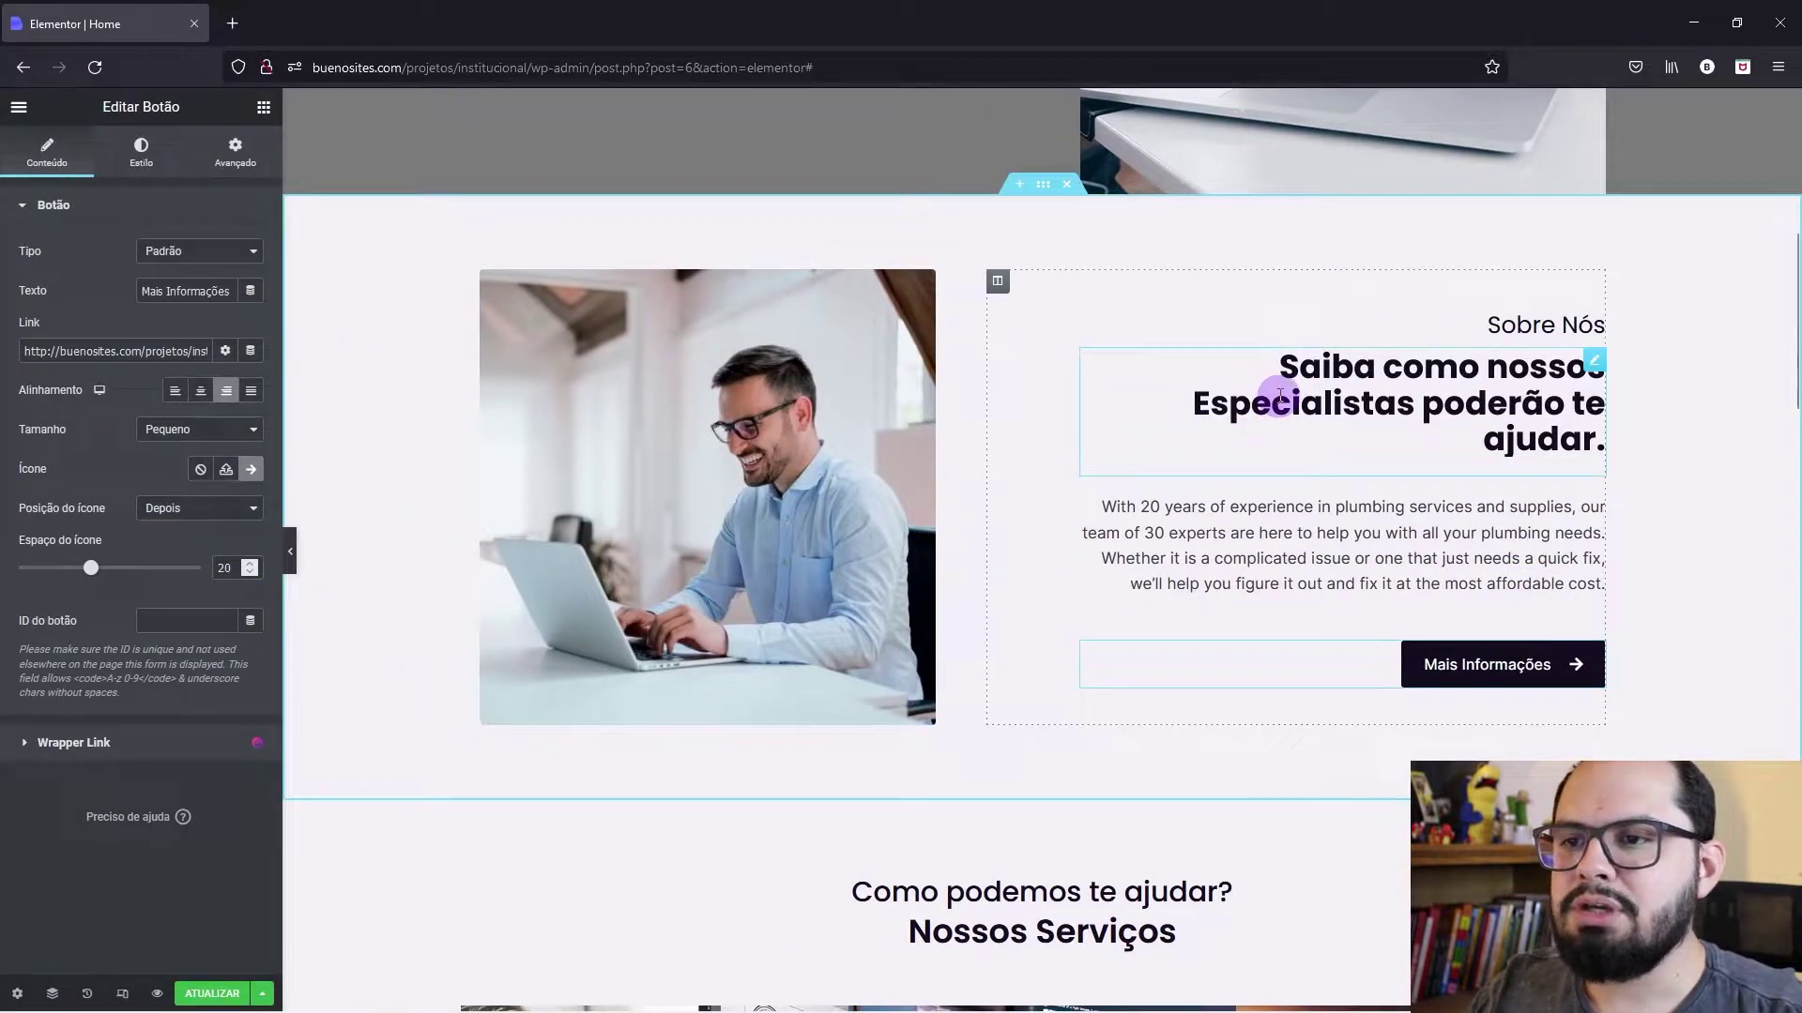
Step: Align the "Saiba como nossos Especialistas poderão te ajudar." heading and the "Sobre Nós" title back to the left
click(1280, 394)
click(175, 477)
click(1586, 312)
click(175, 516)
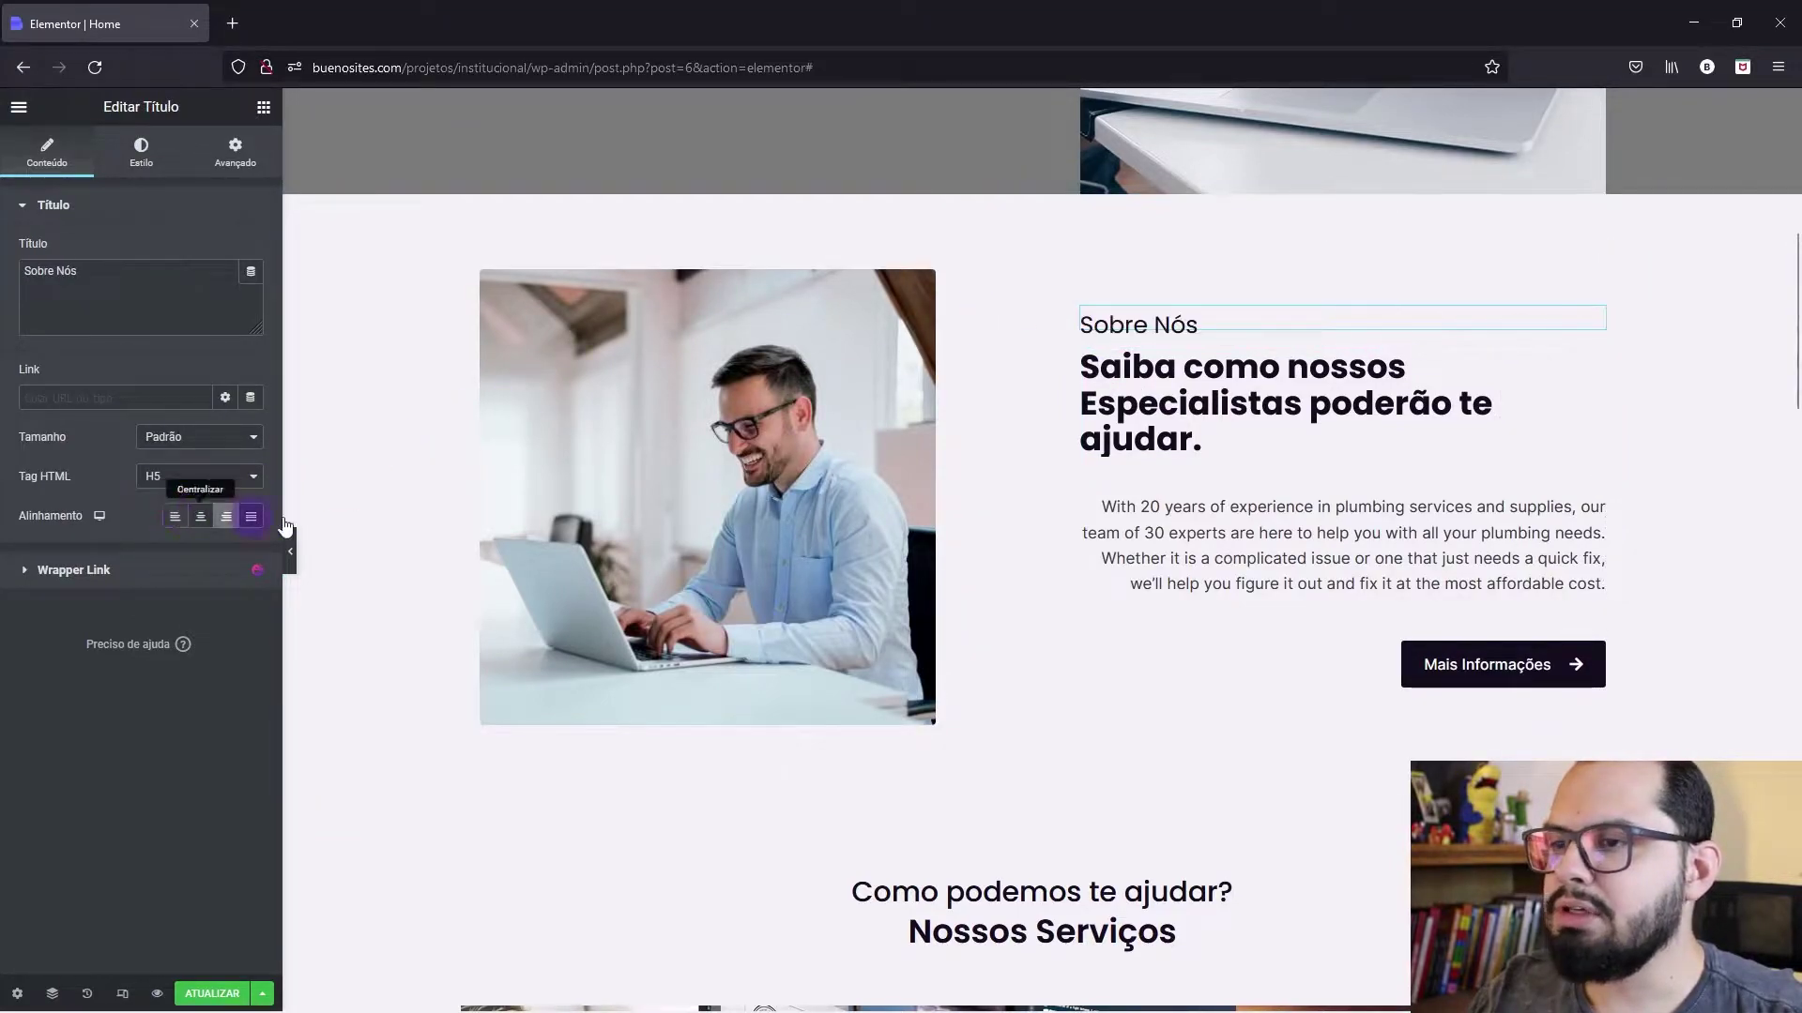
Step: Return the description paragraph and the "Mais Informações" button of the "Sobre Nós" section to left alignment
click(1144, 527)
click(187, 259)
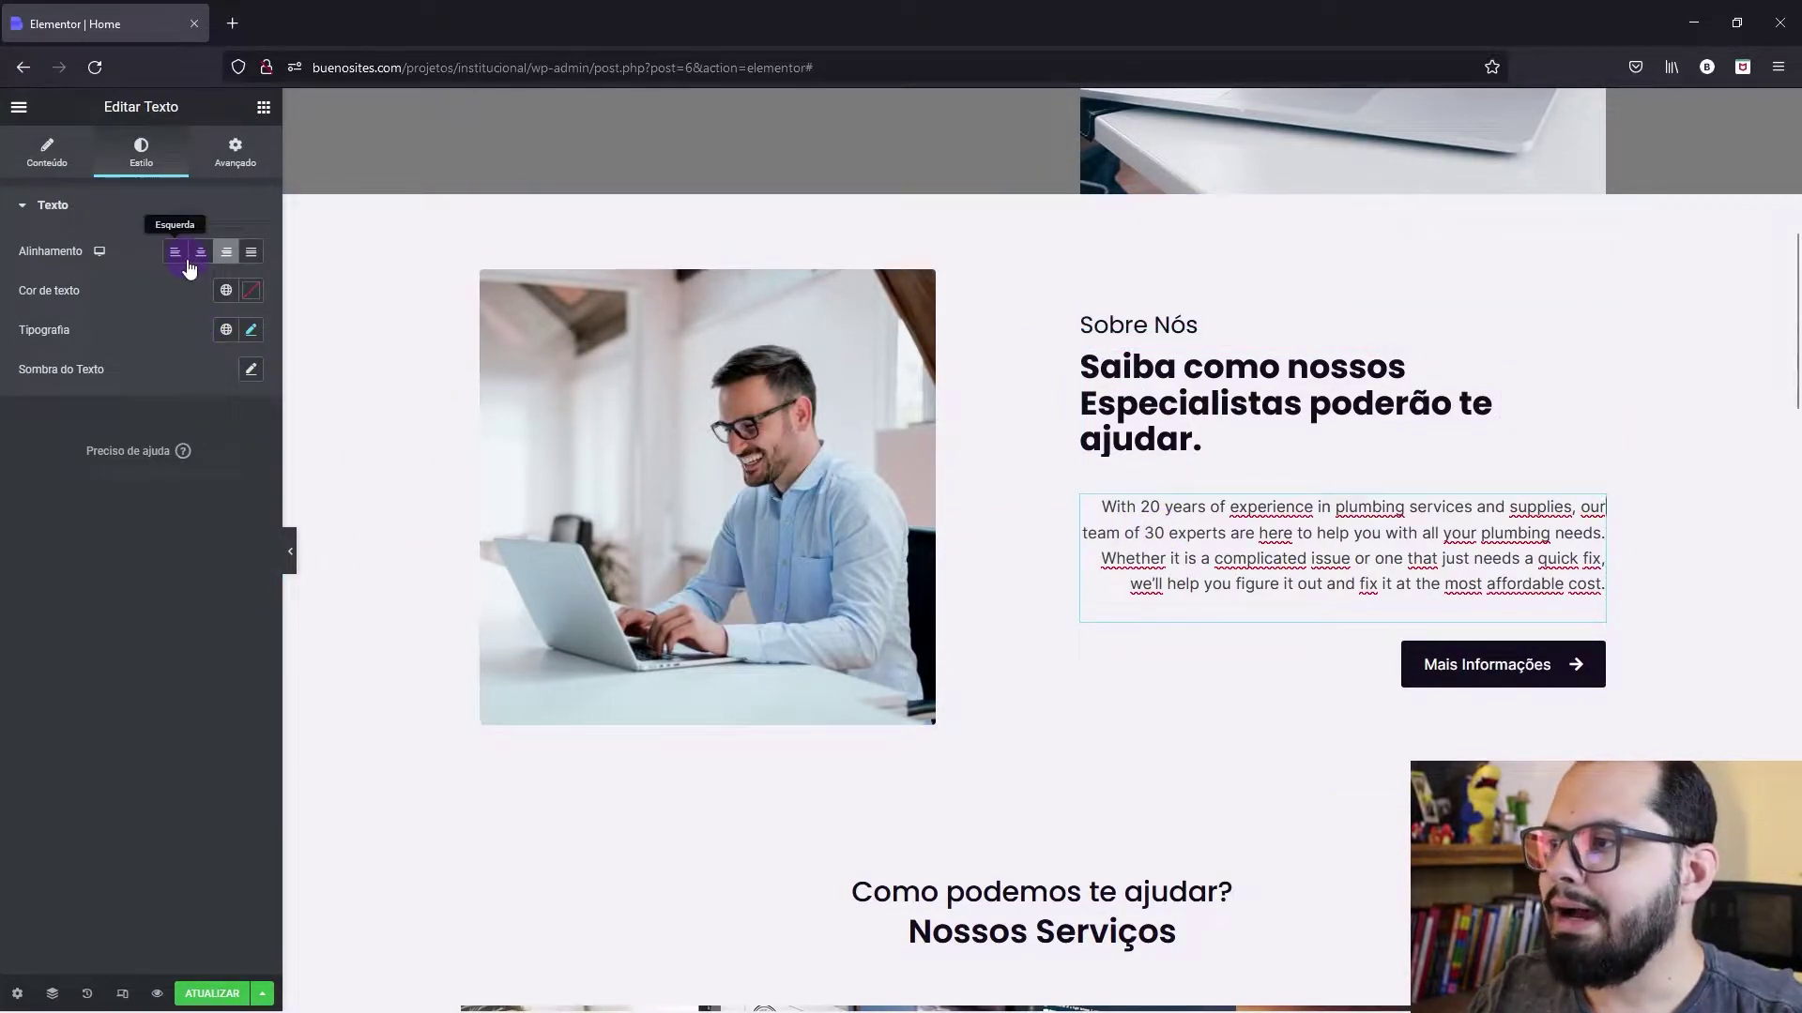
click(1388, 654)
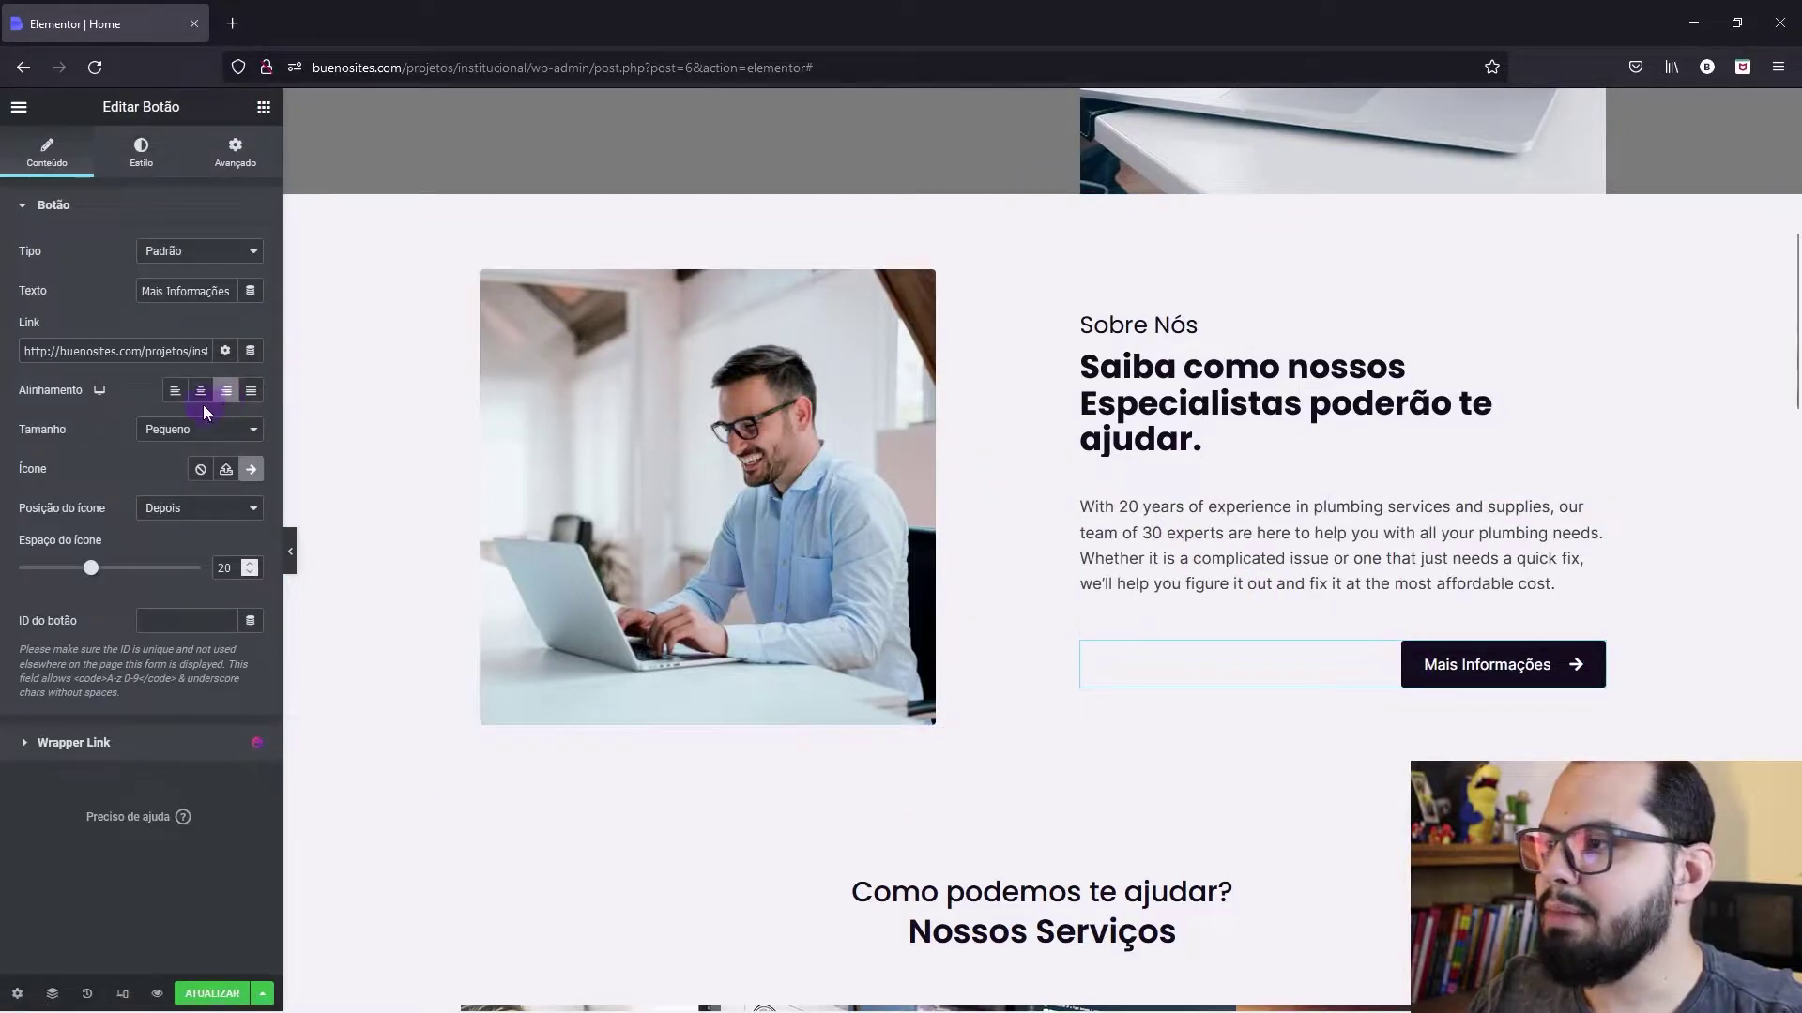
click(177, 392)
Step: Realign the image of the man with the laptop to the right, next to the text, and preview the section full width
right_click(663, 385)
click(713, 401)
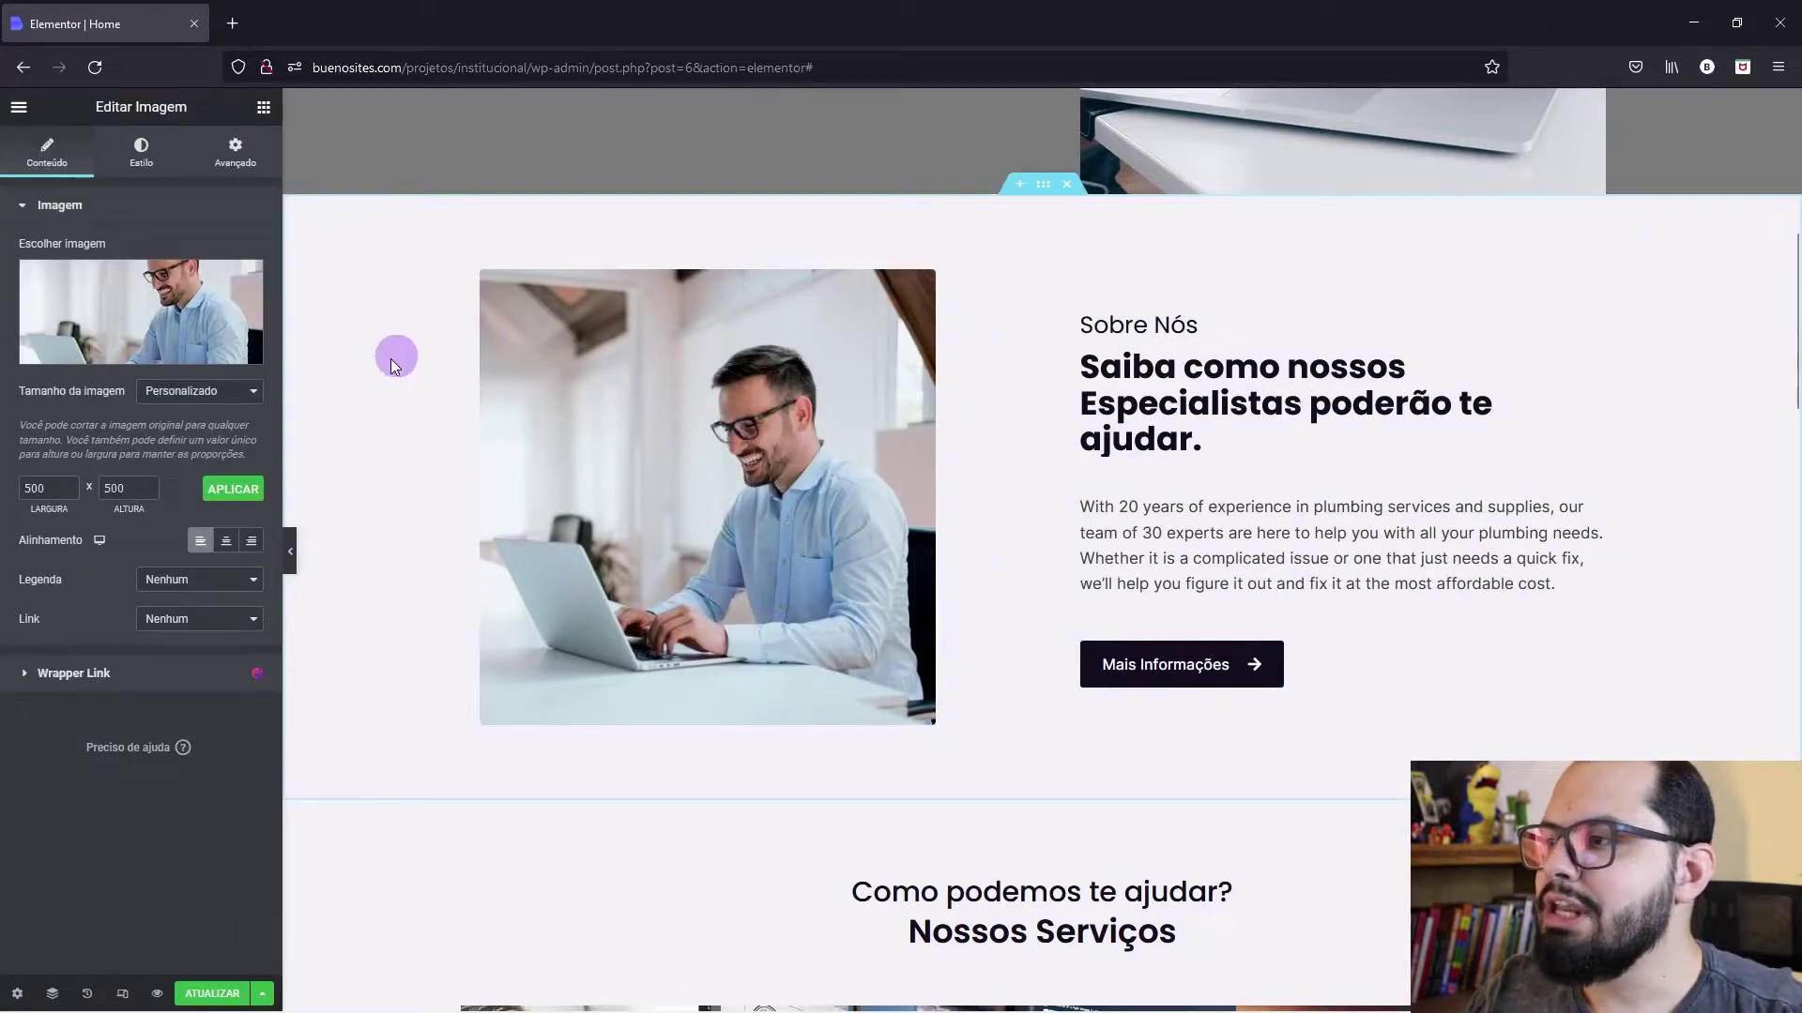
click(250, 540)
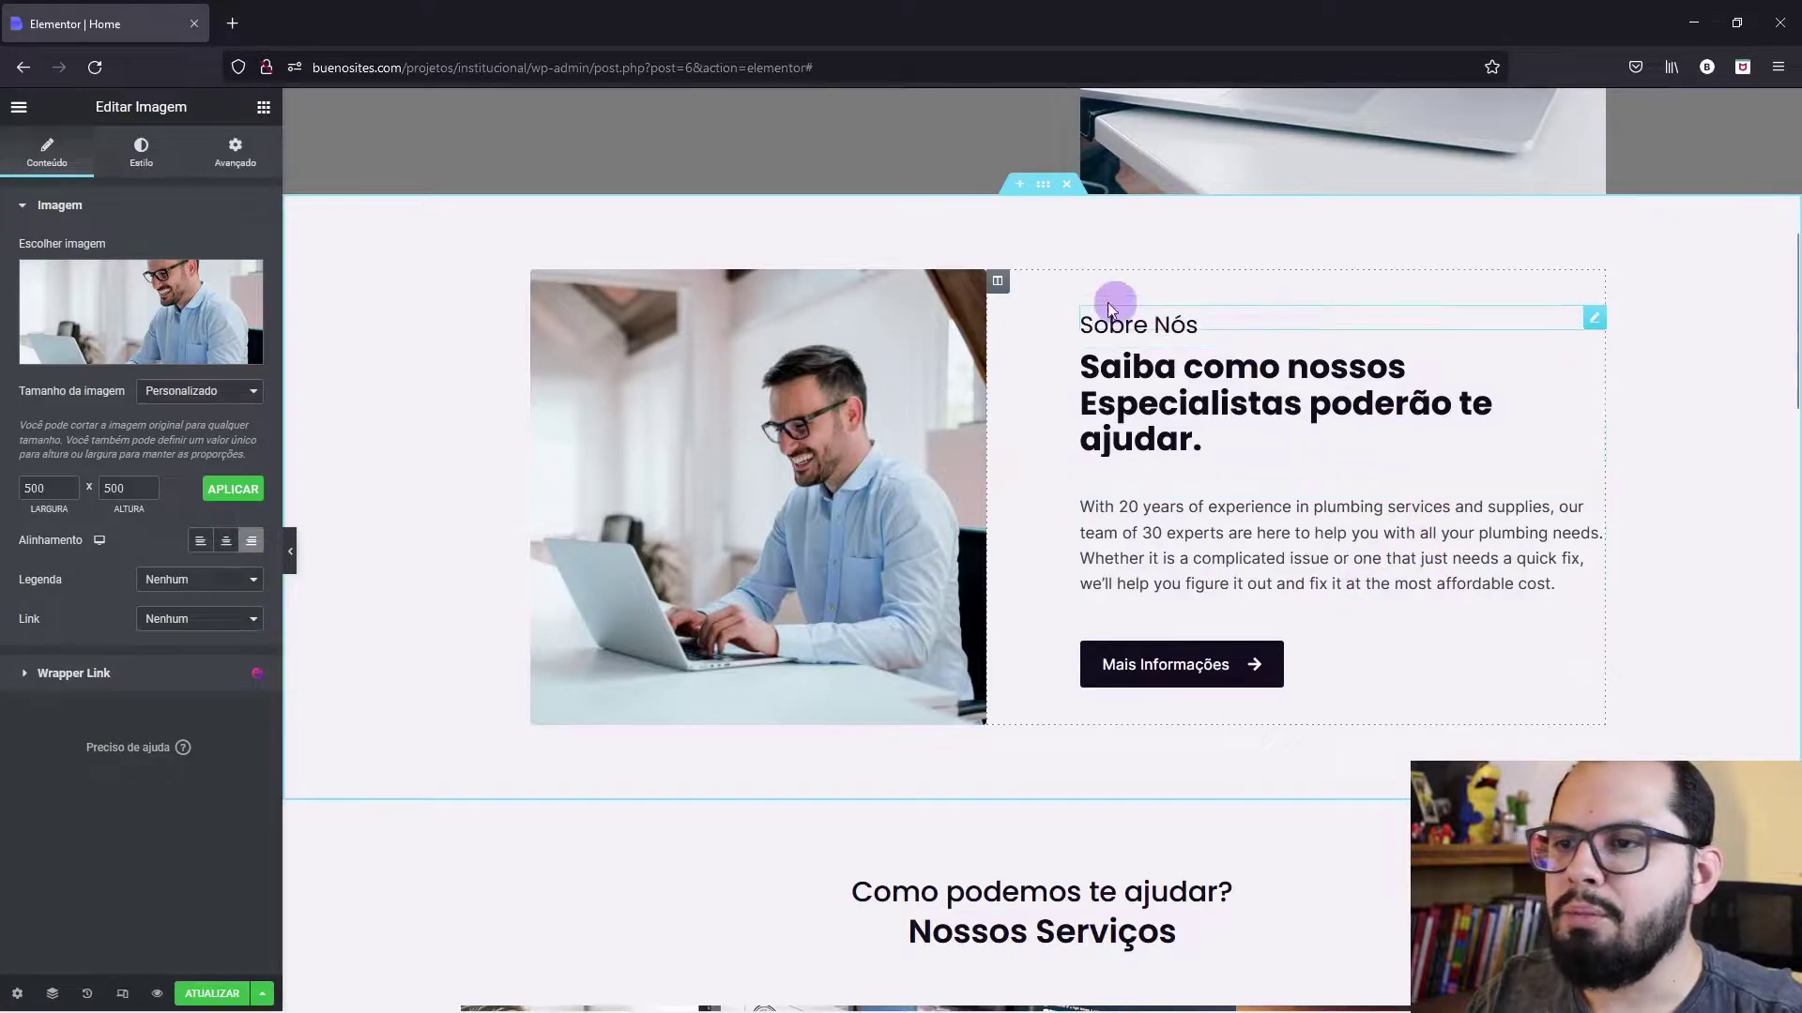
click(290, 551)
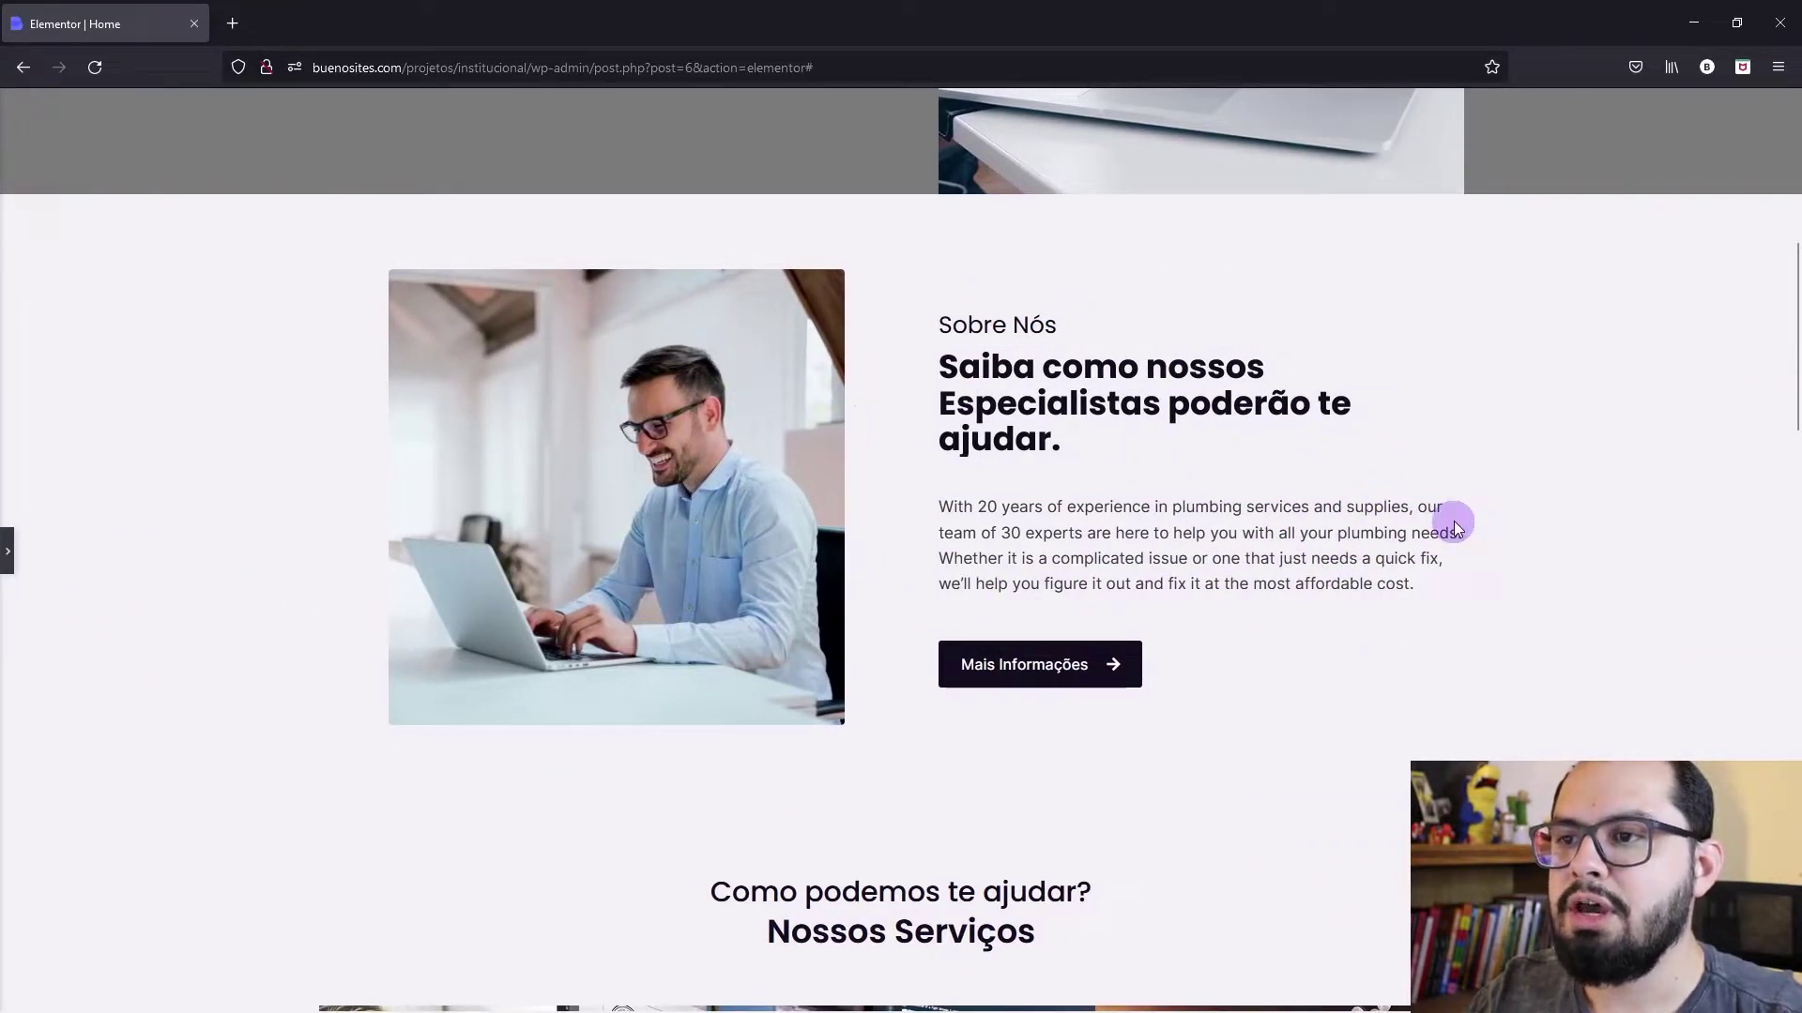
click(7, 551)
Step: Set the "Sobre Nós" section's background color to white (#FFFFFF) and preview it full width against the neighbouring "Nossos Serviços" section
right_click(1051, 211)
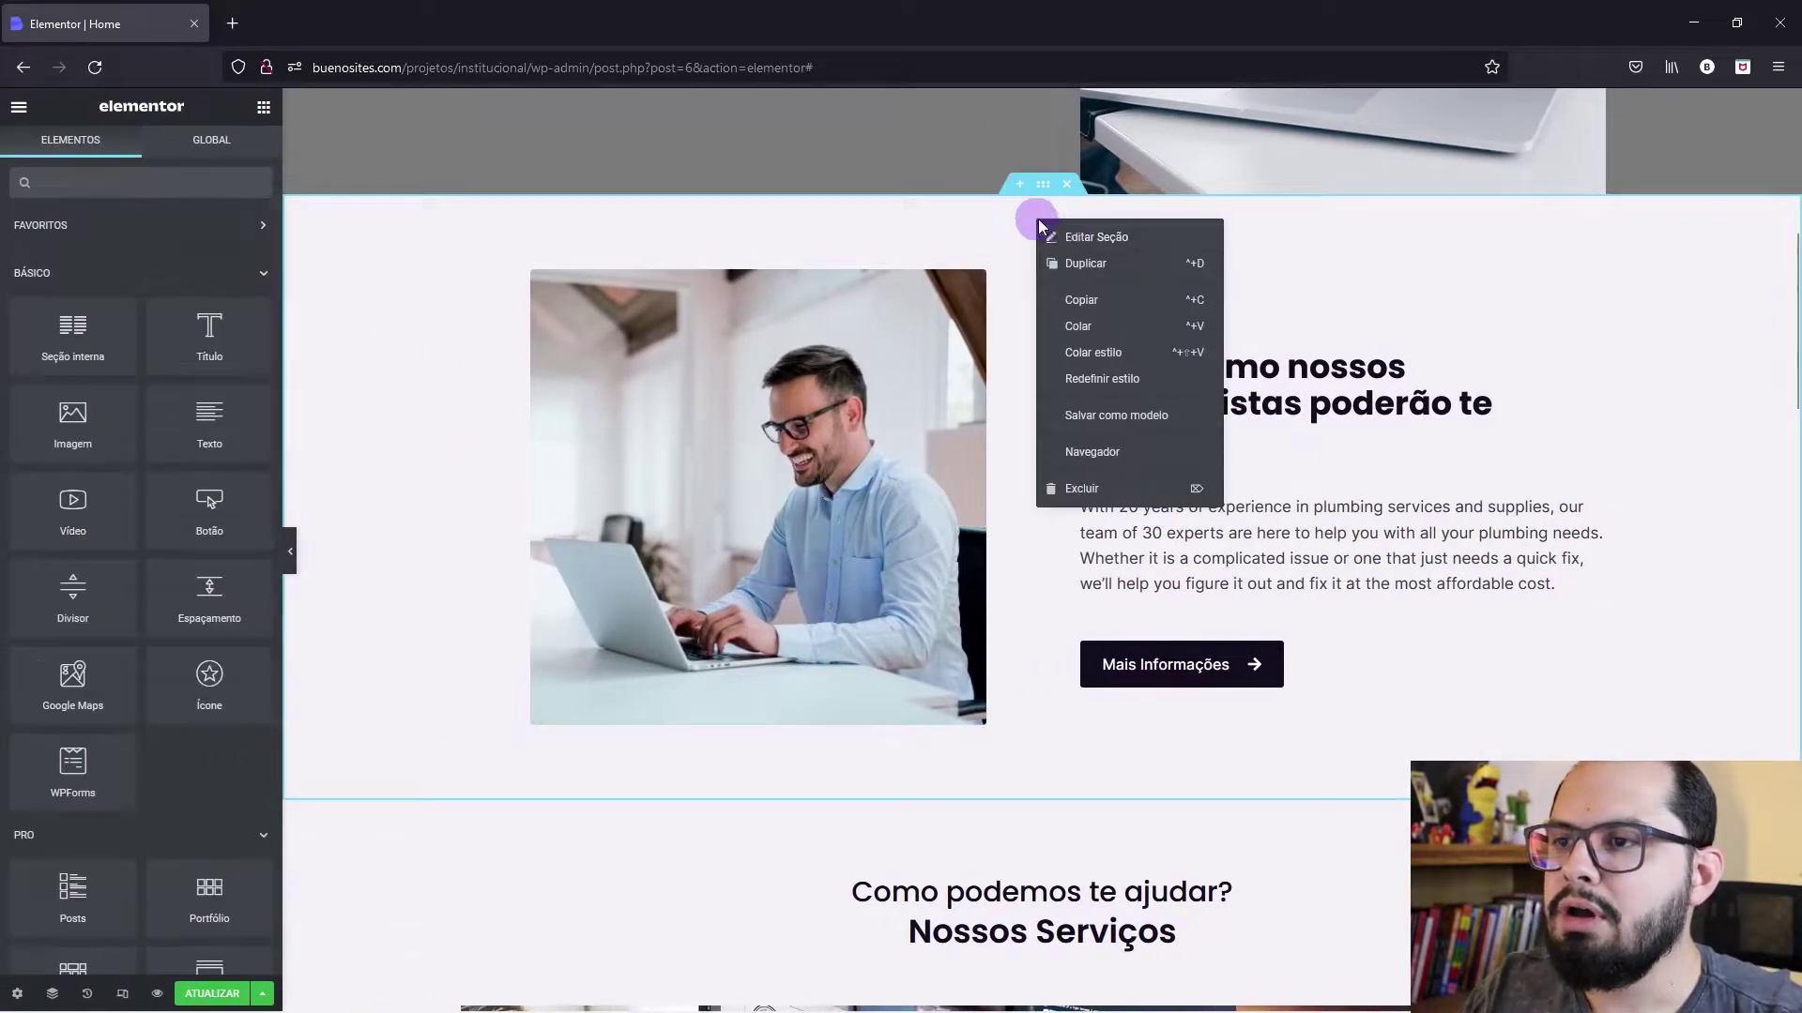
click(1069, 236)
click(142, 150)
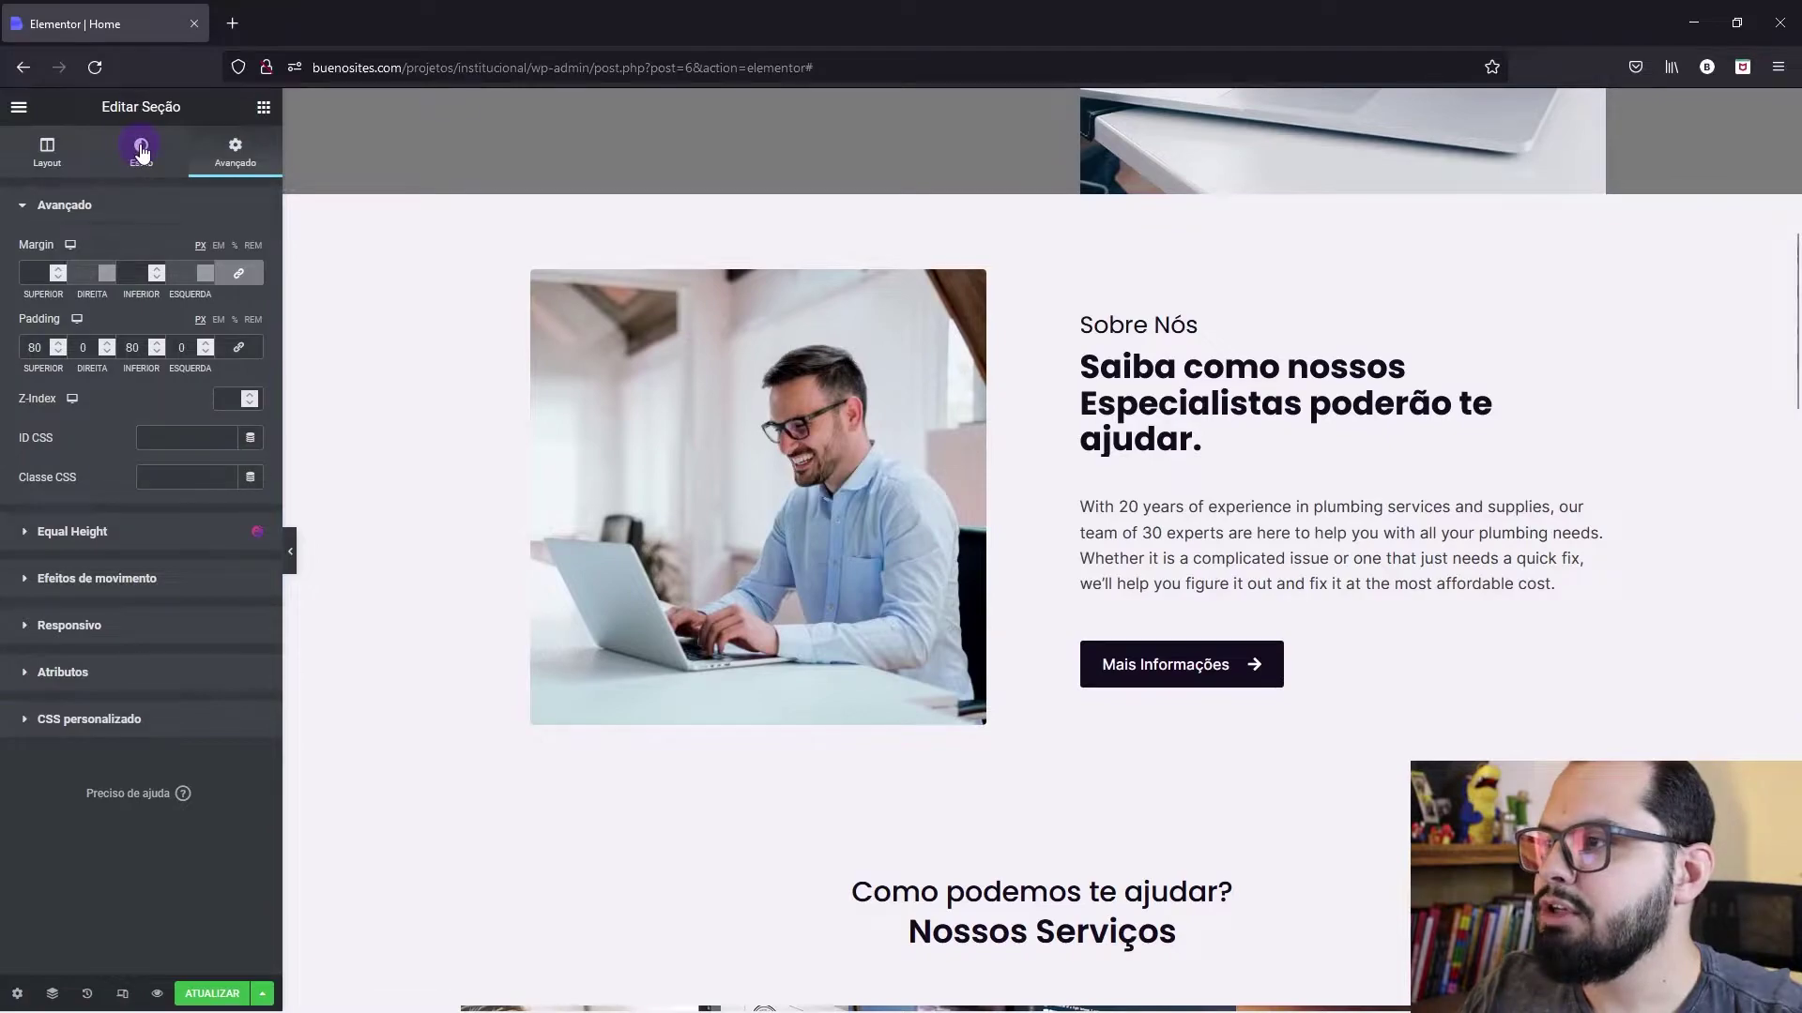
click(250, 330)
drag(80, 414, 12, 369)
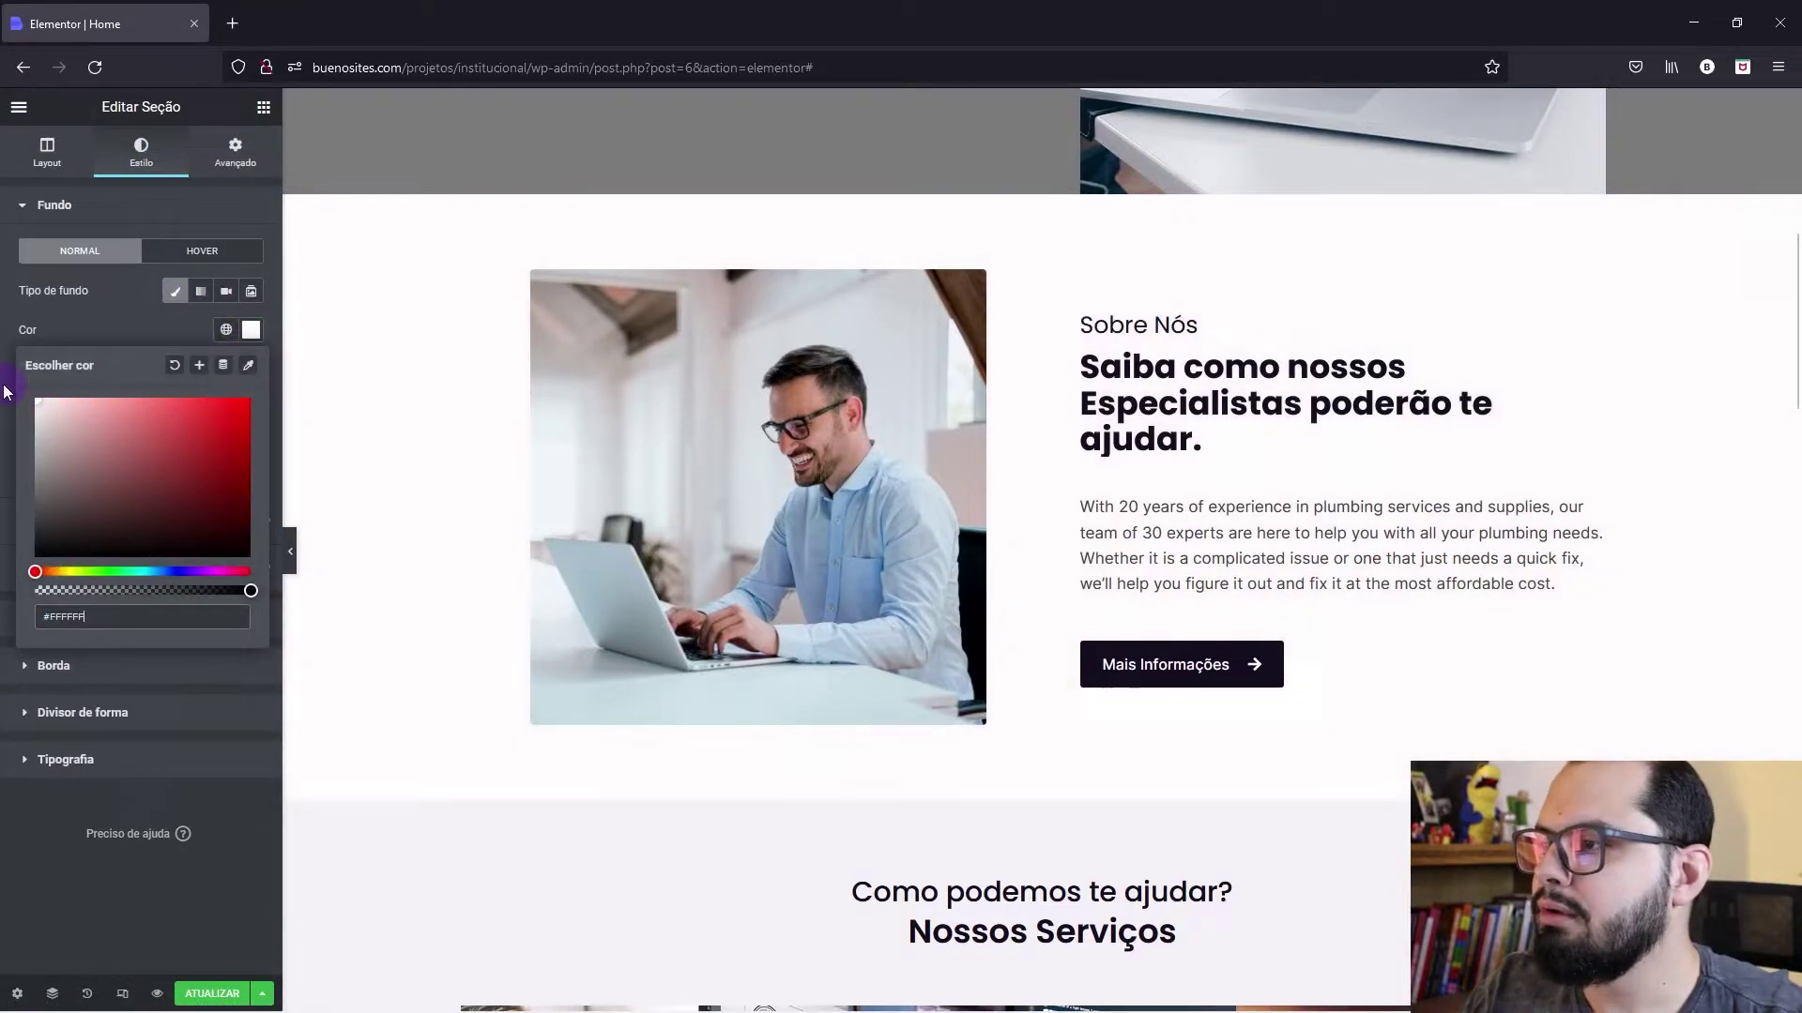
click(290, 548)
click(290, 549)
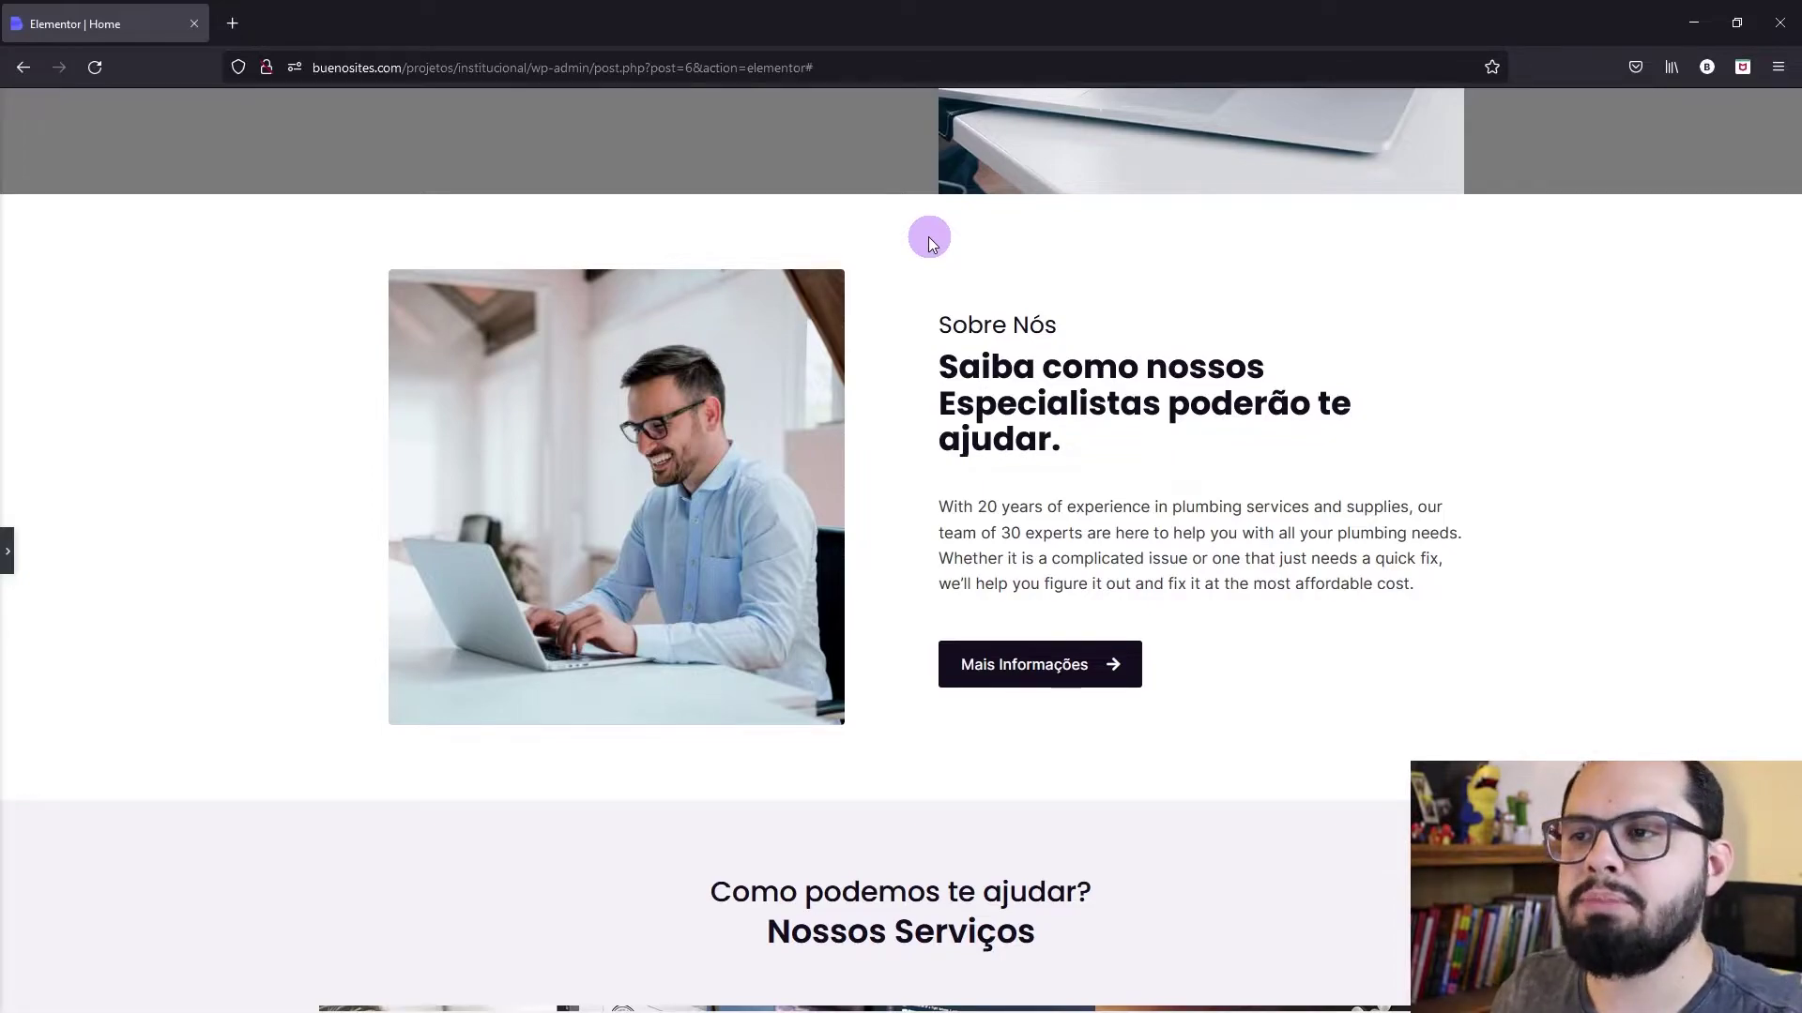
scroll(927, 244, down, 2)
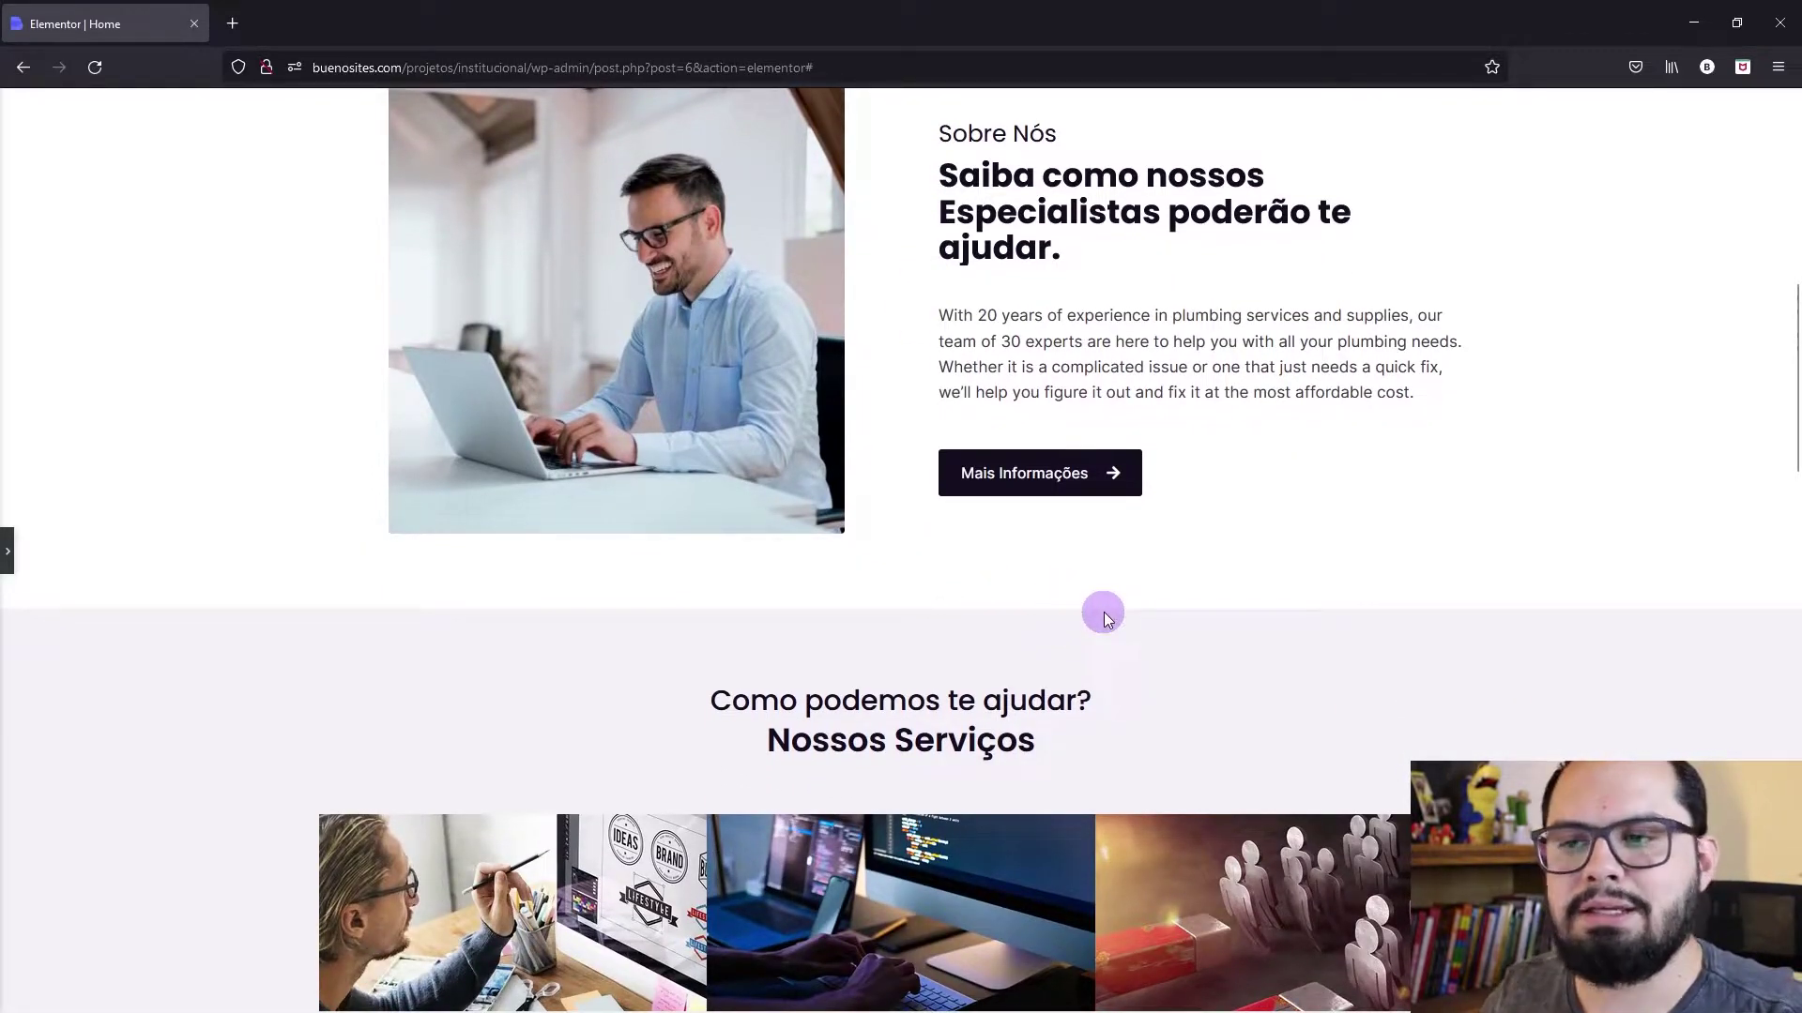
scroll(1103, 612, down, 2)
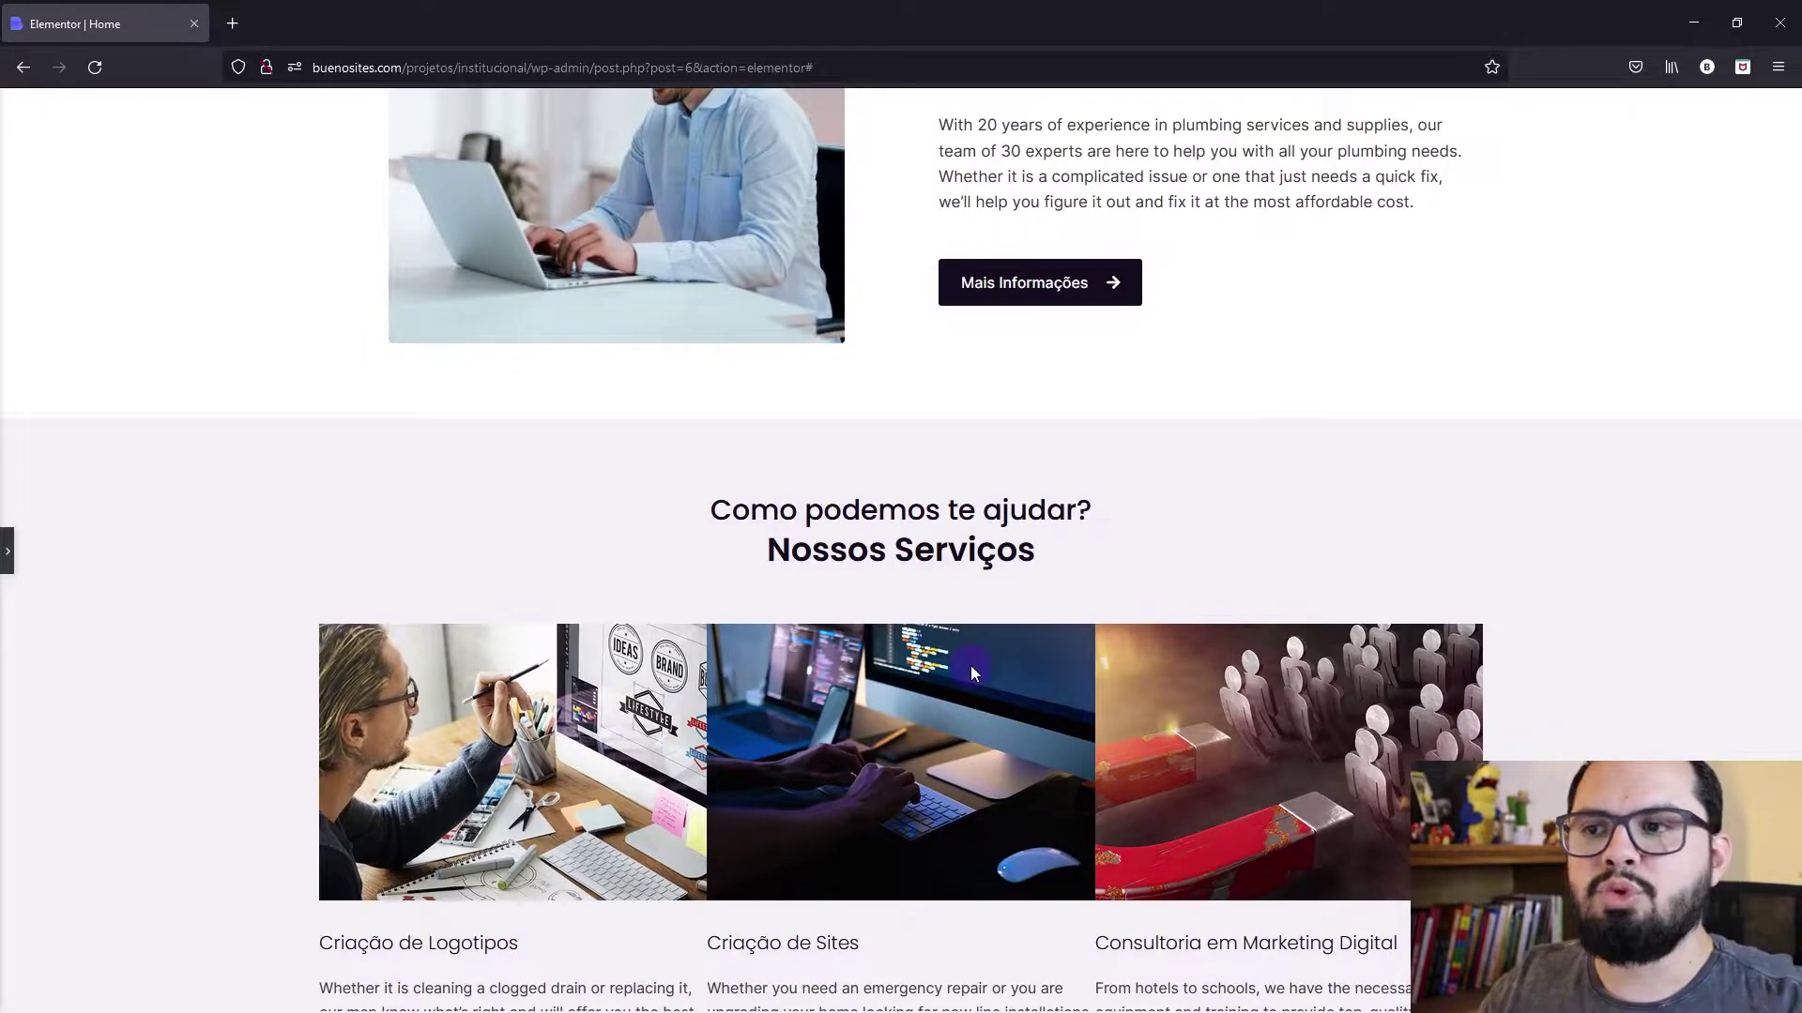
scroll(971, 666, up, 3)
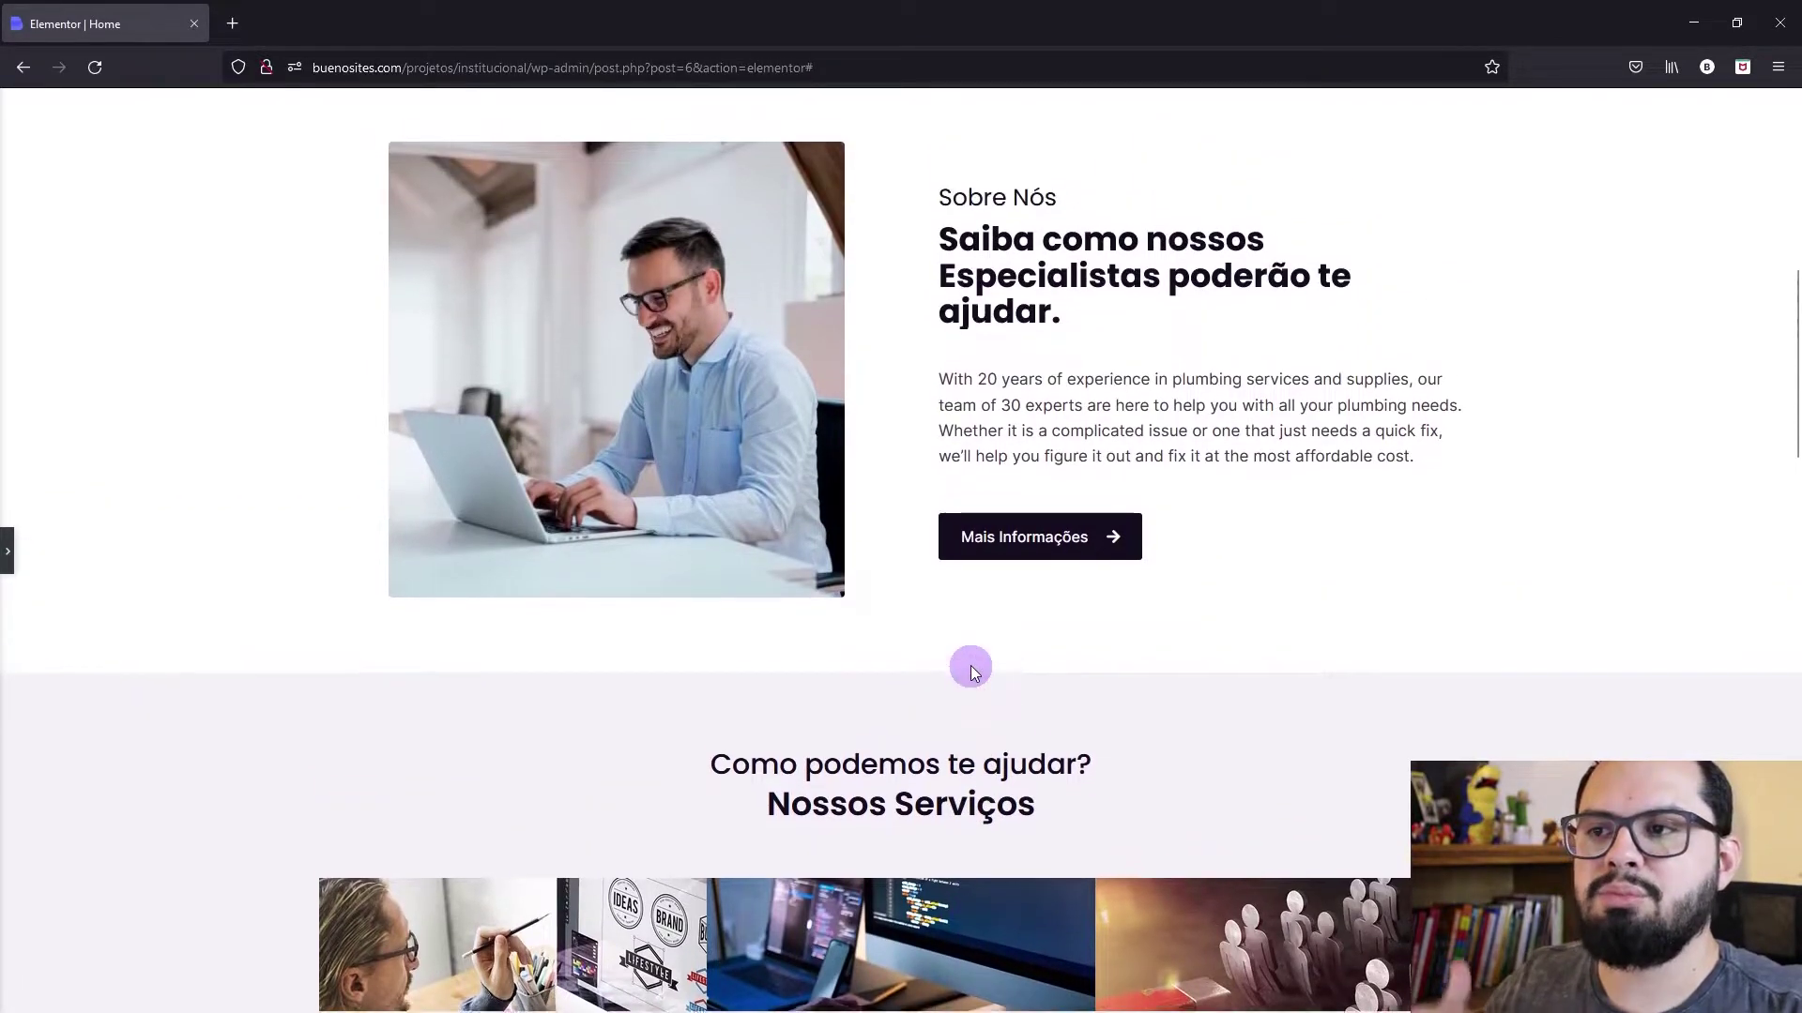
scroll(1187, 629, up, 1)
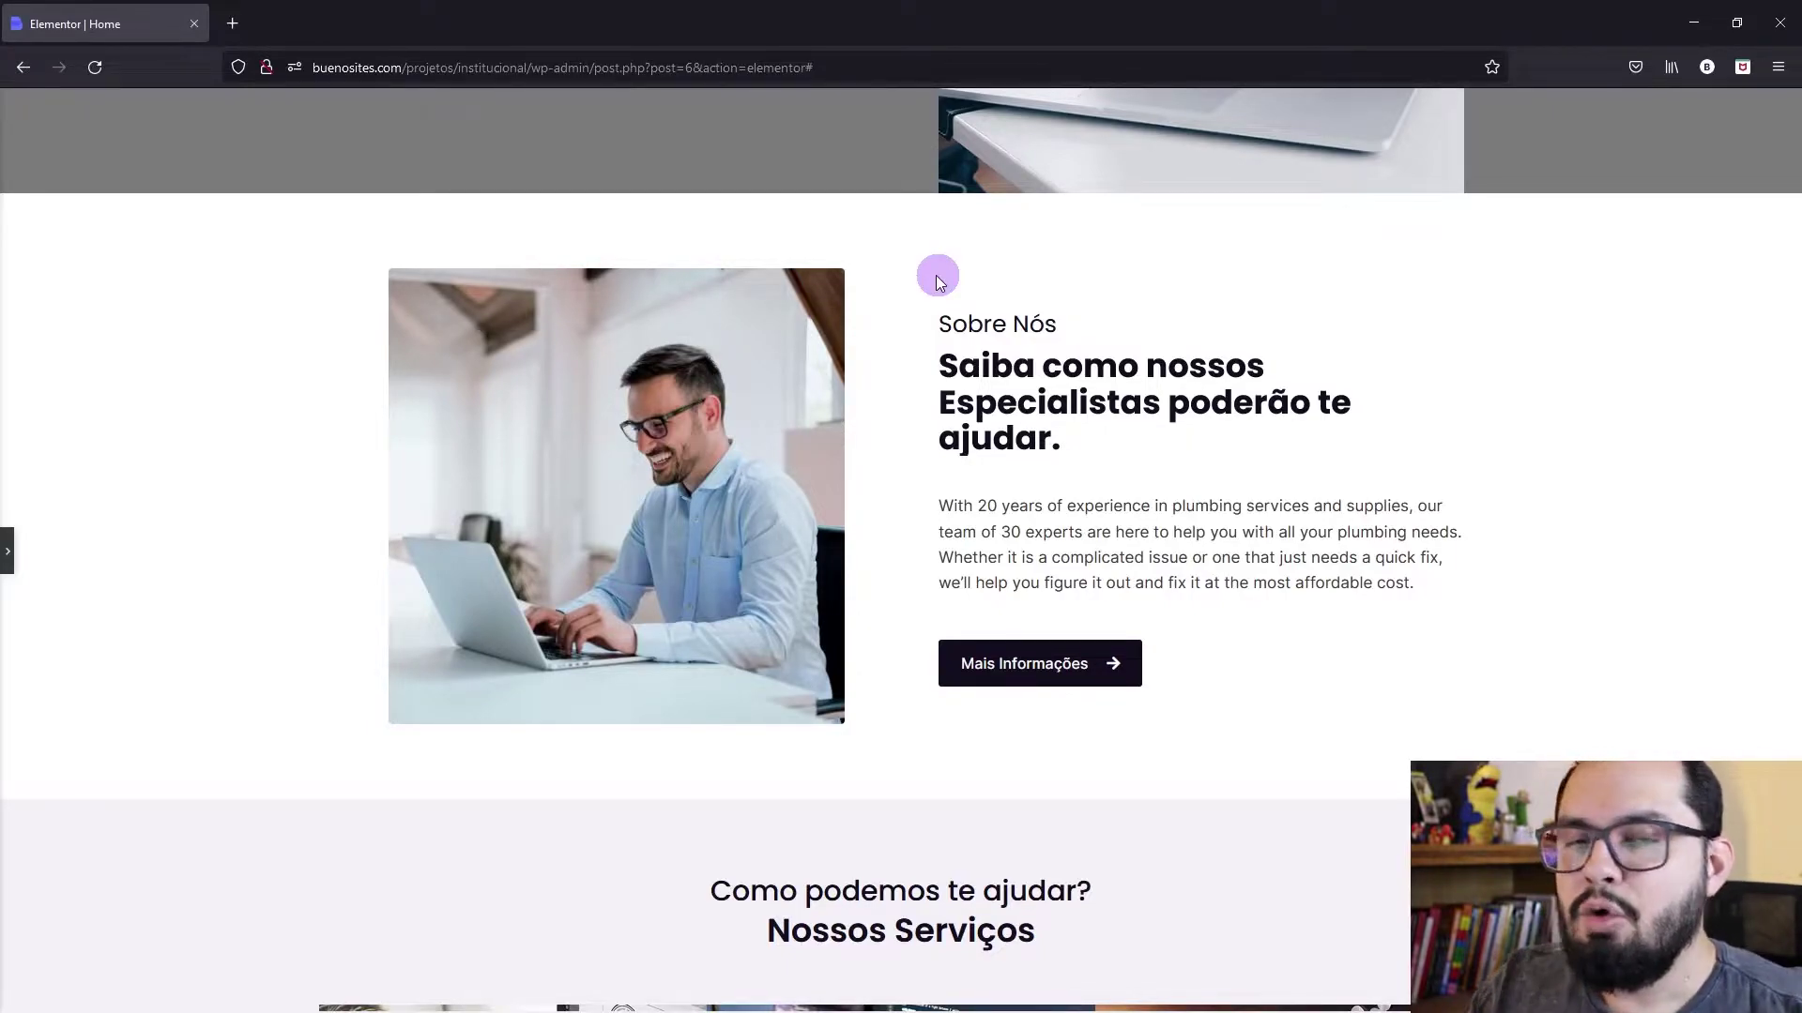
Step: Give the image of the man with the laptop in the "Sobre Nós" section a black block shadow
click(8, 563)
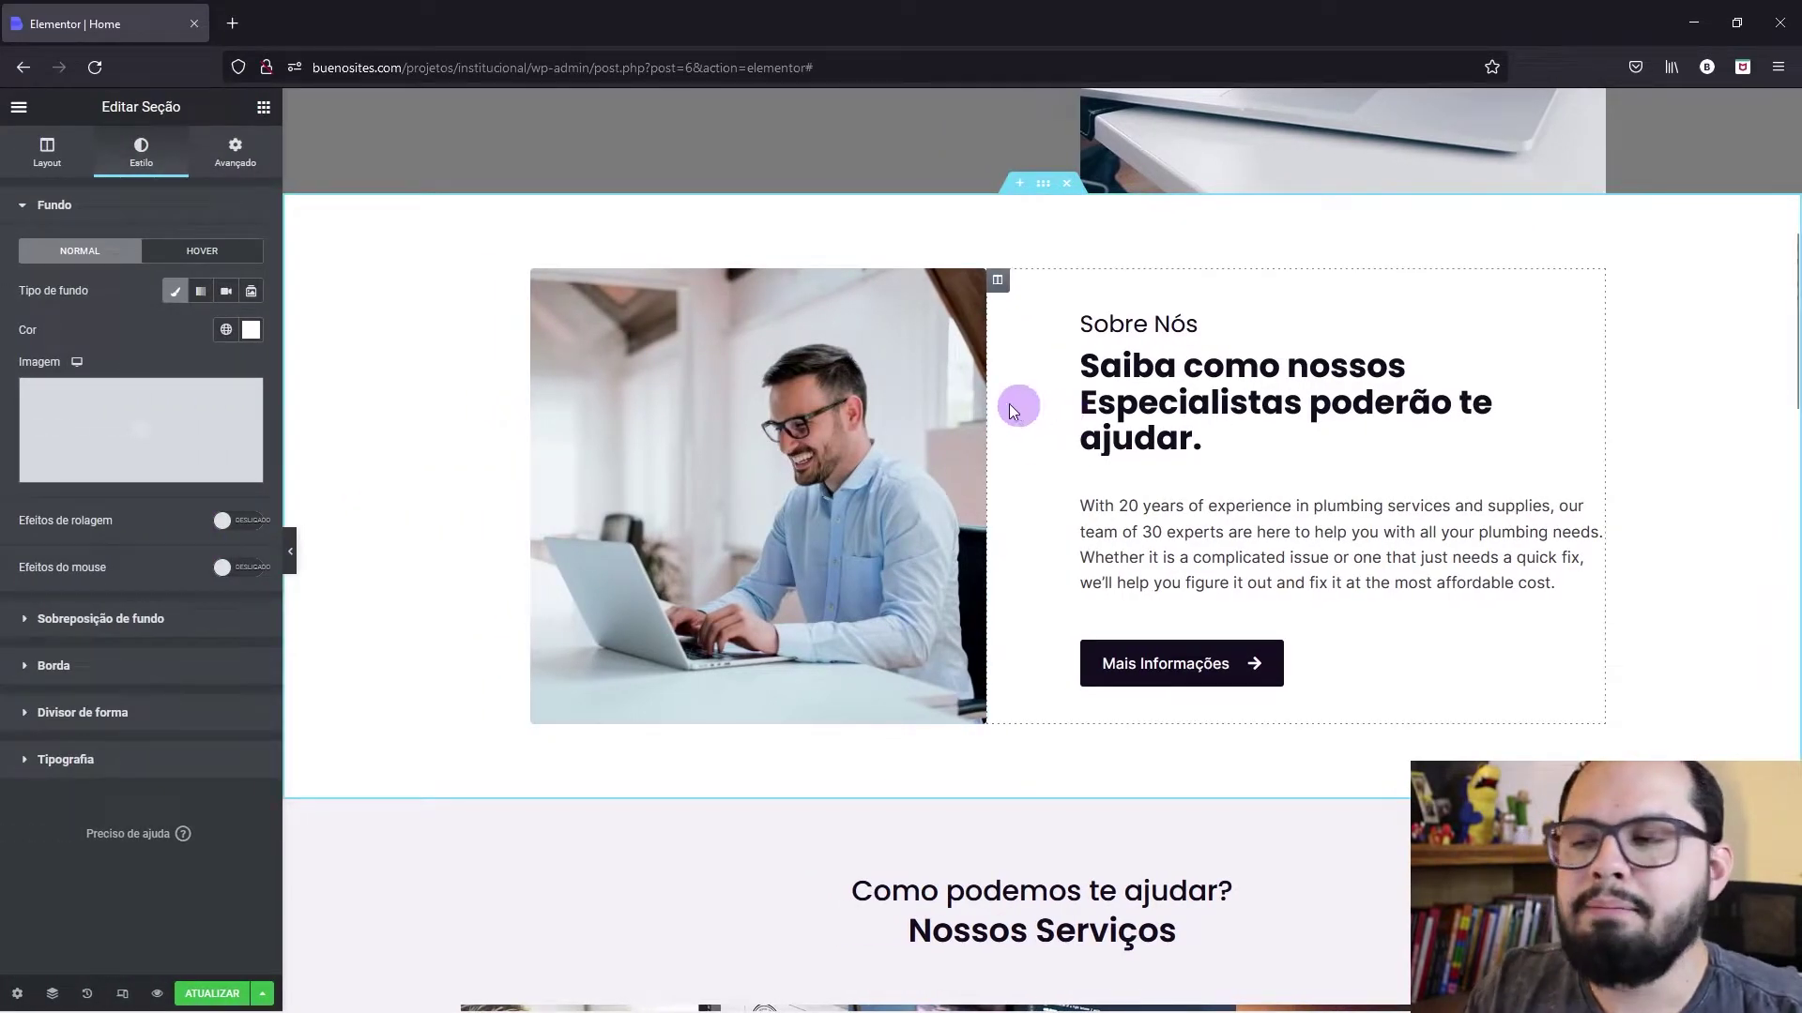
right_click(689, 319)
click(741, 336)
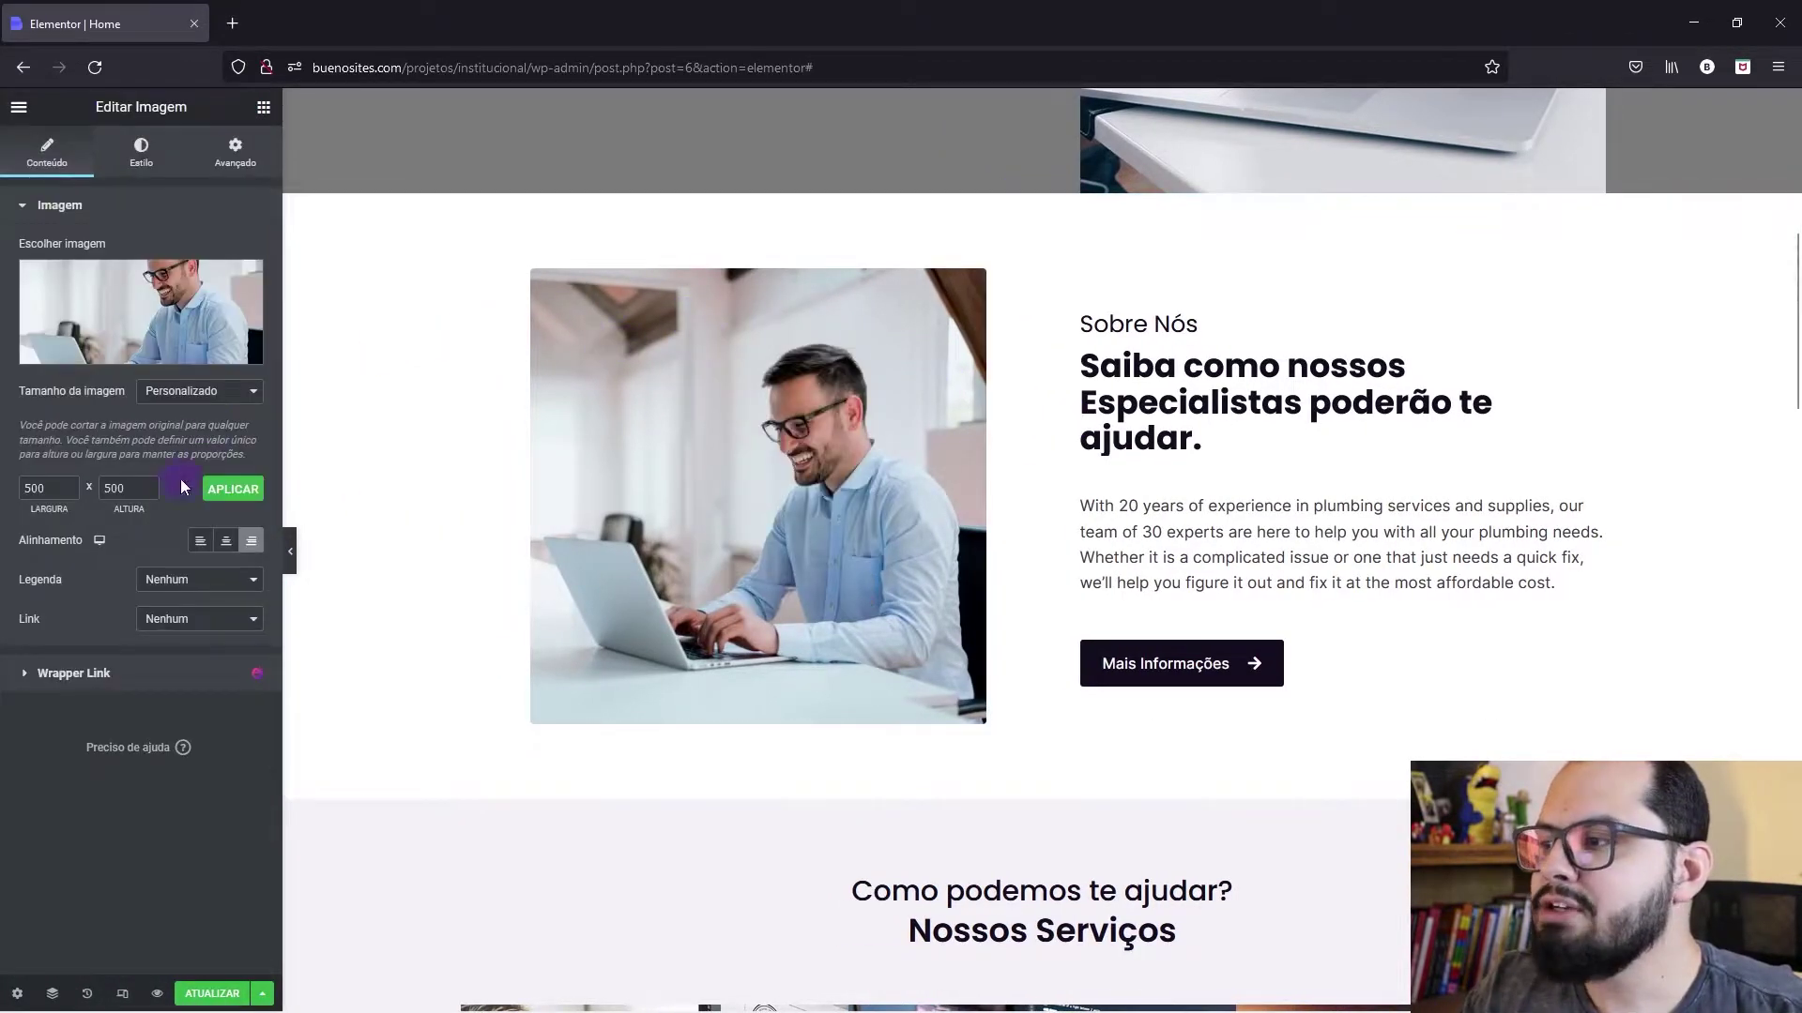
click(141, 152)
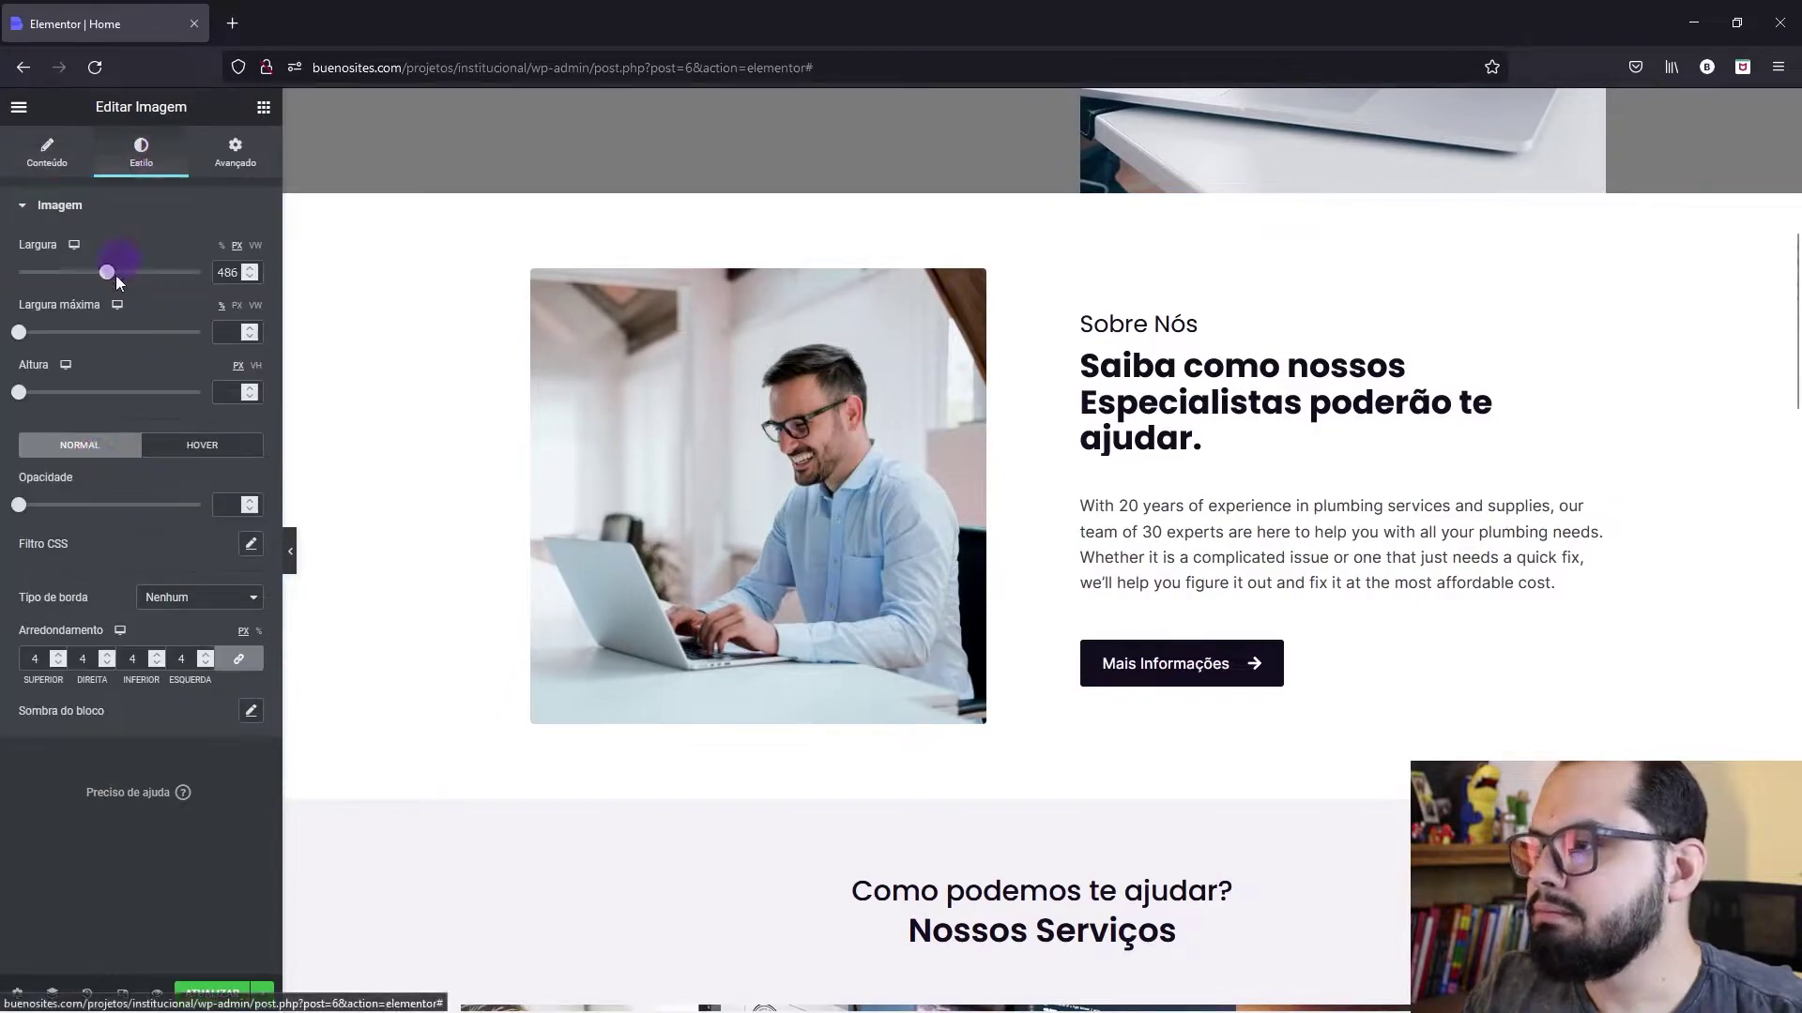
click(252, 713)
click(234, 765)
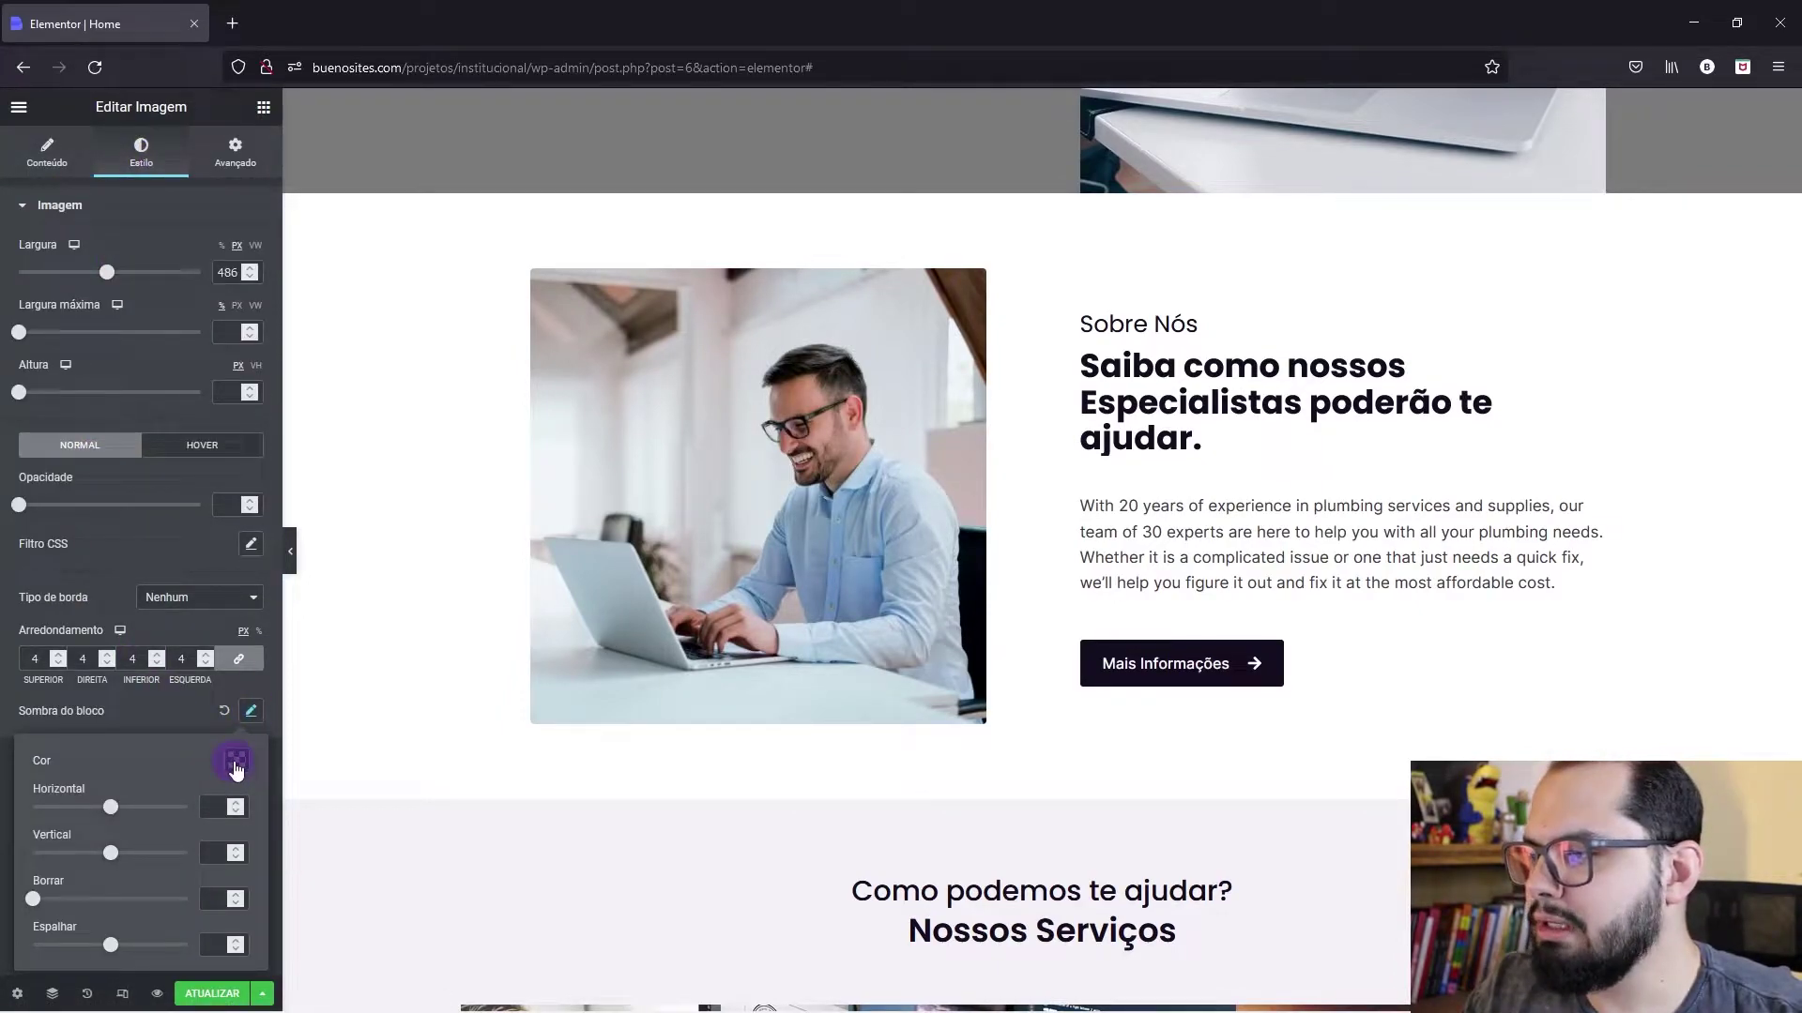
drag(246, 651, 119, 659)
click(88, 722)
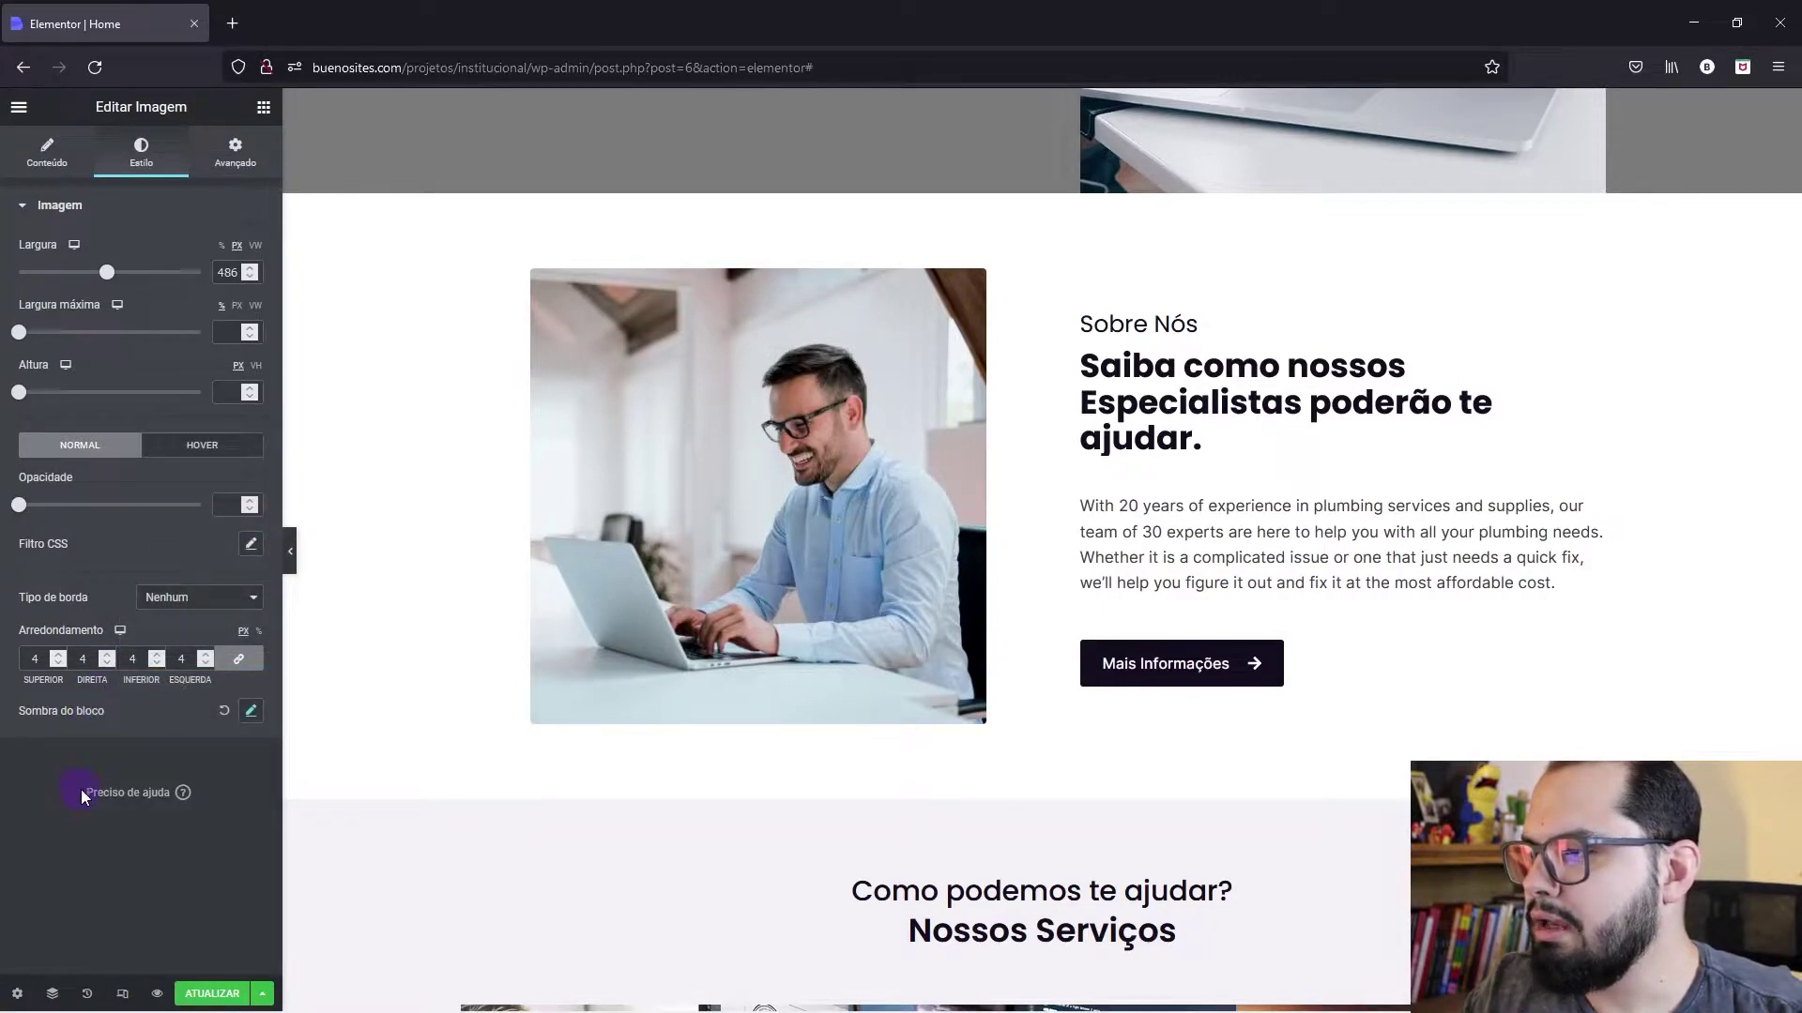
Step: Set the image's block shadow to horizontal offset -11, vertical offset 32, blur 16 and spread -4
click(249, 713)
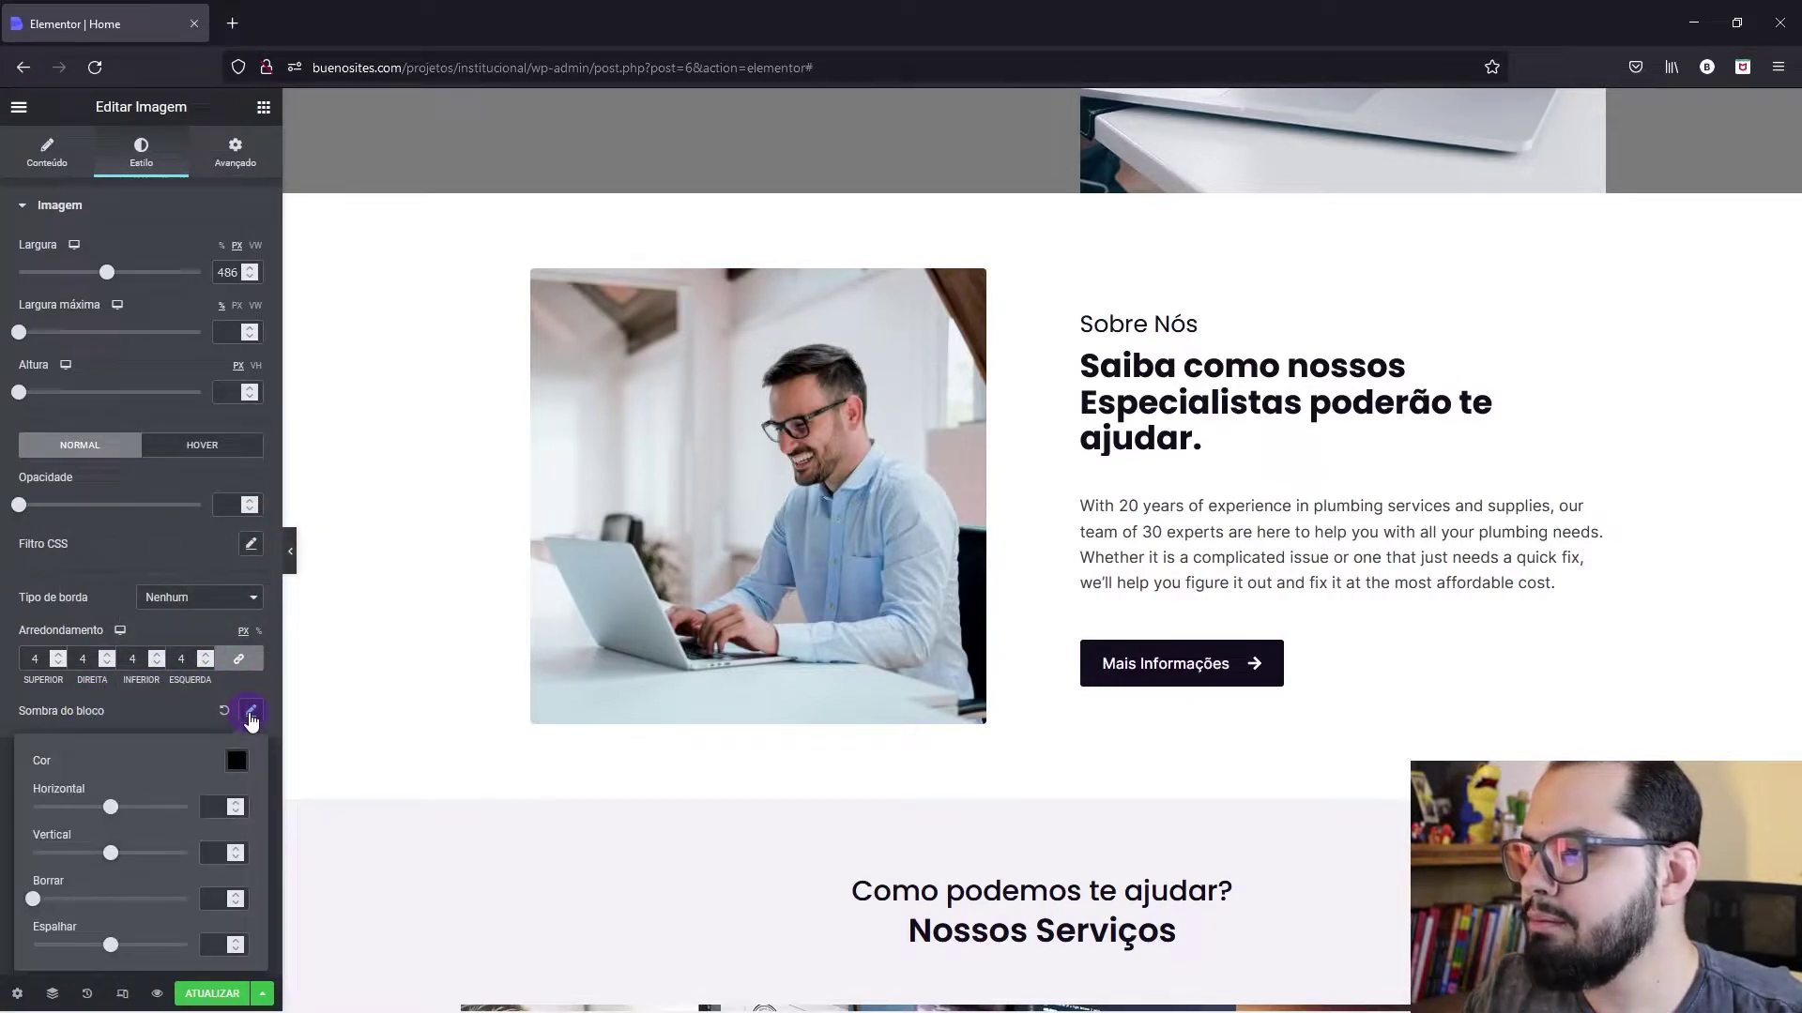
drag(32, 903, 135, 853)
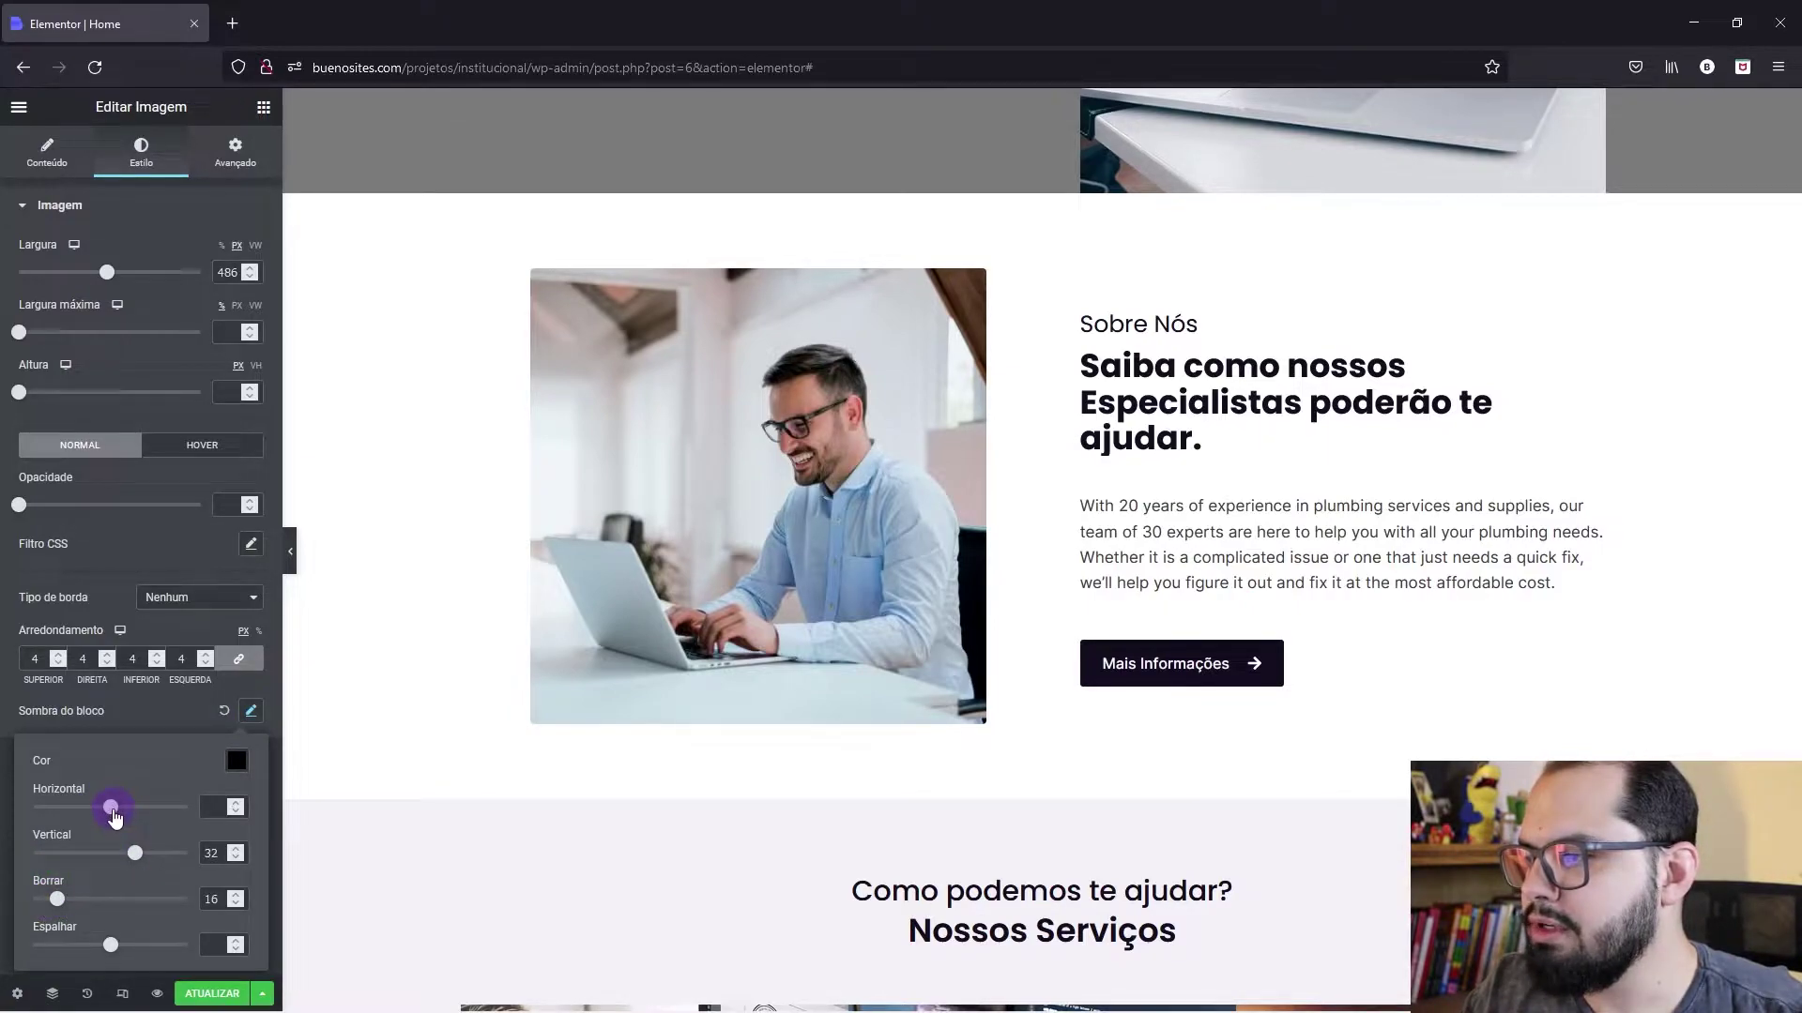
click(184, 718)
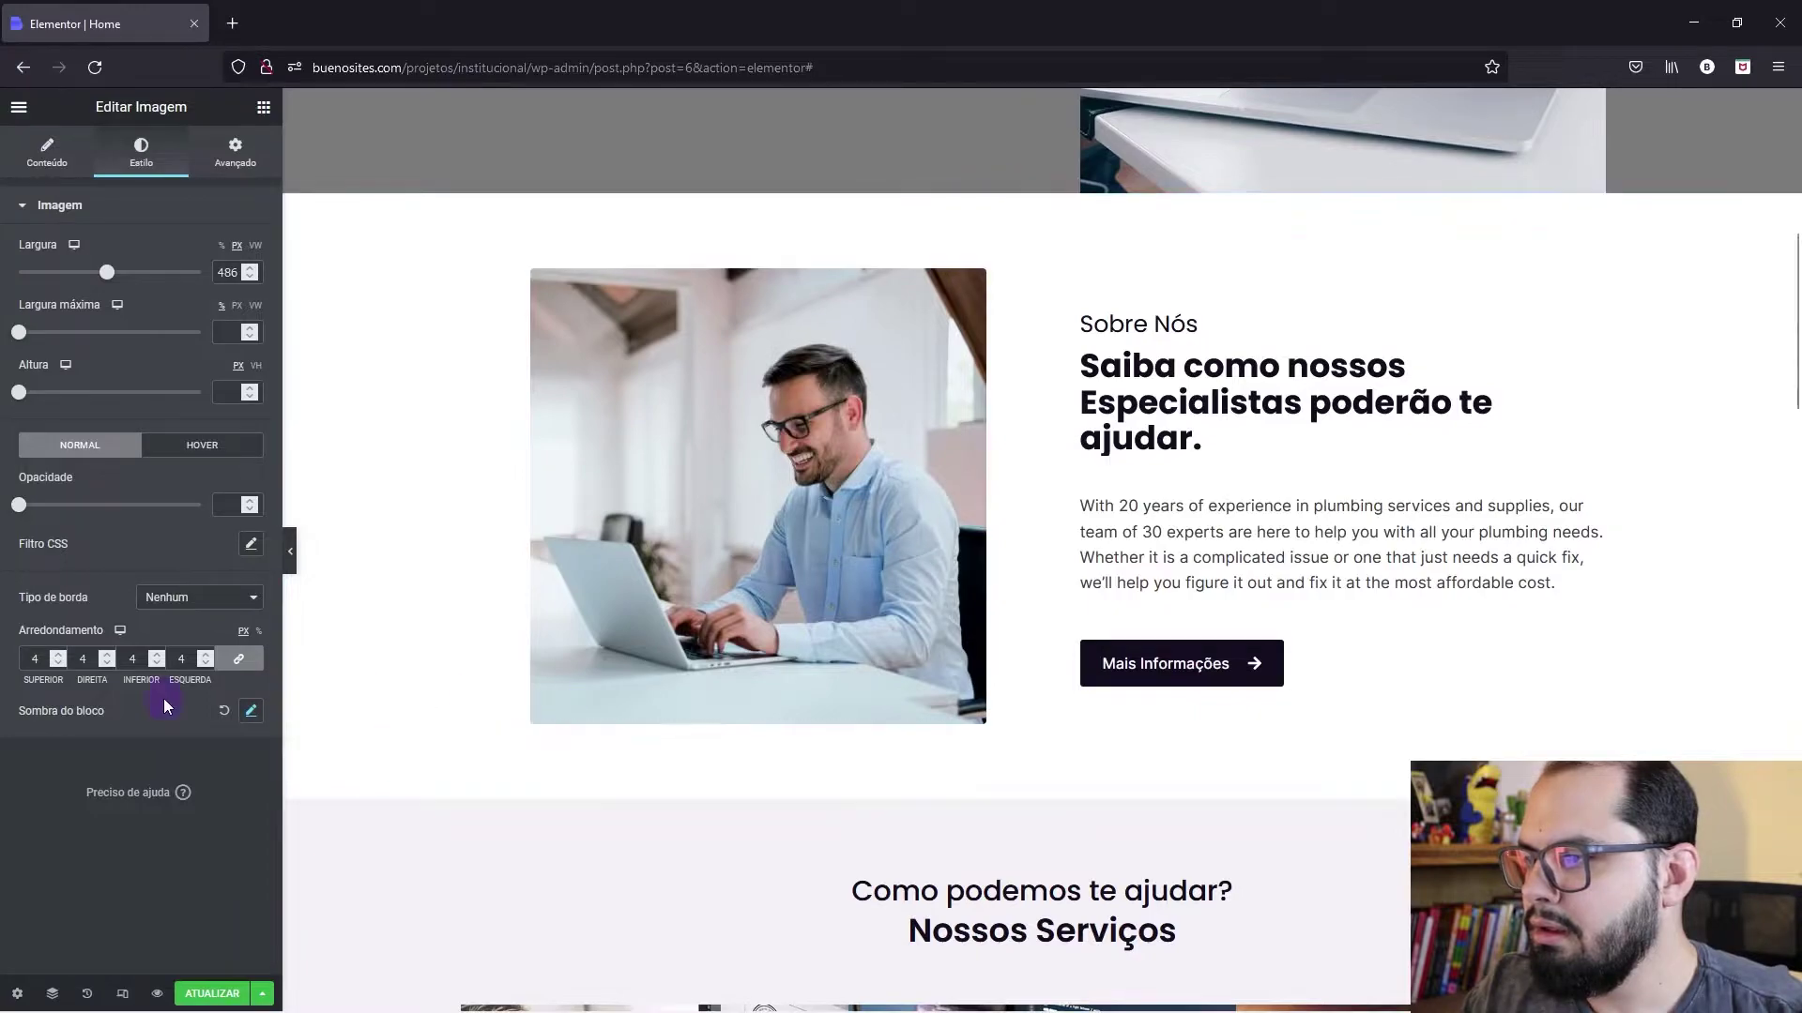
right_click(655, 589)
click(706, 610)
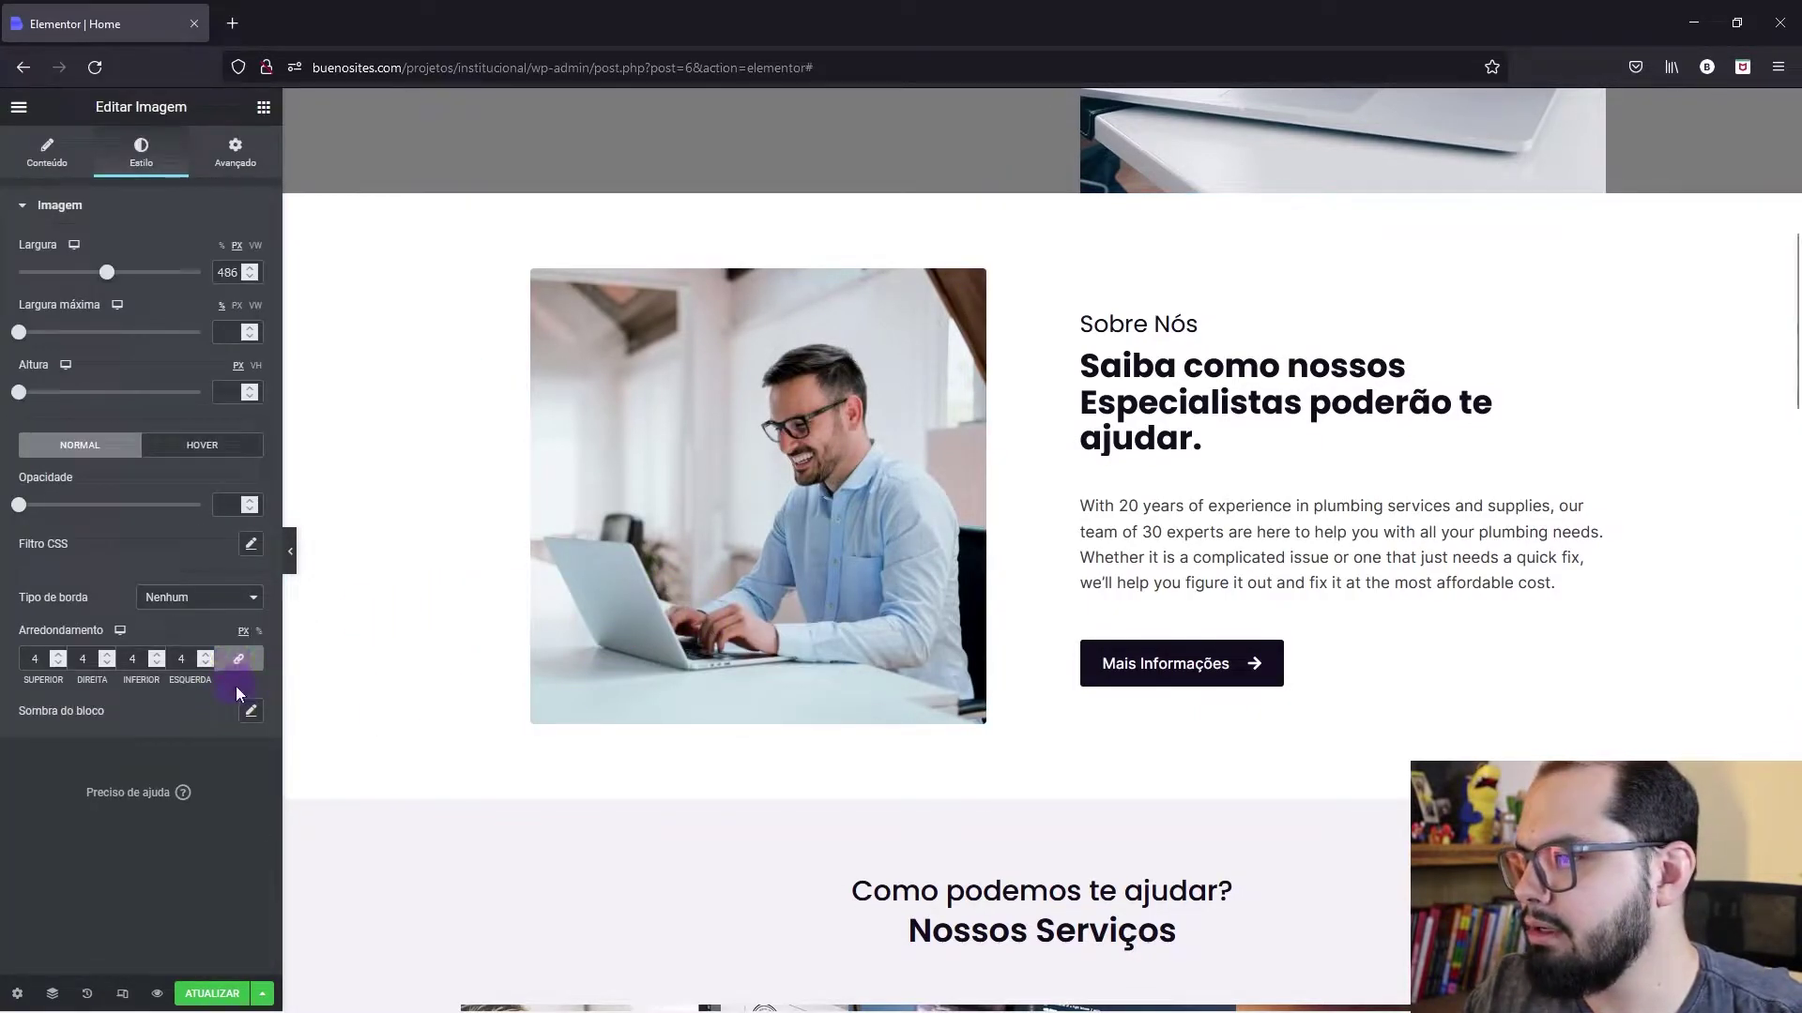
click(251, 711)
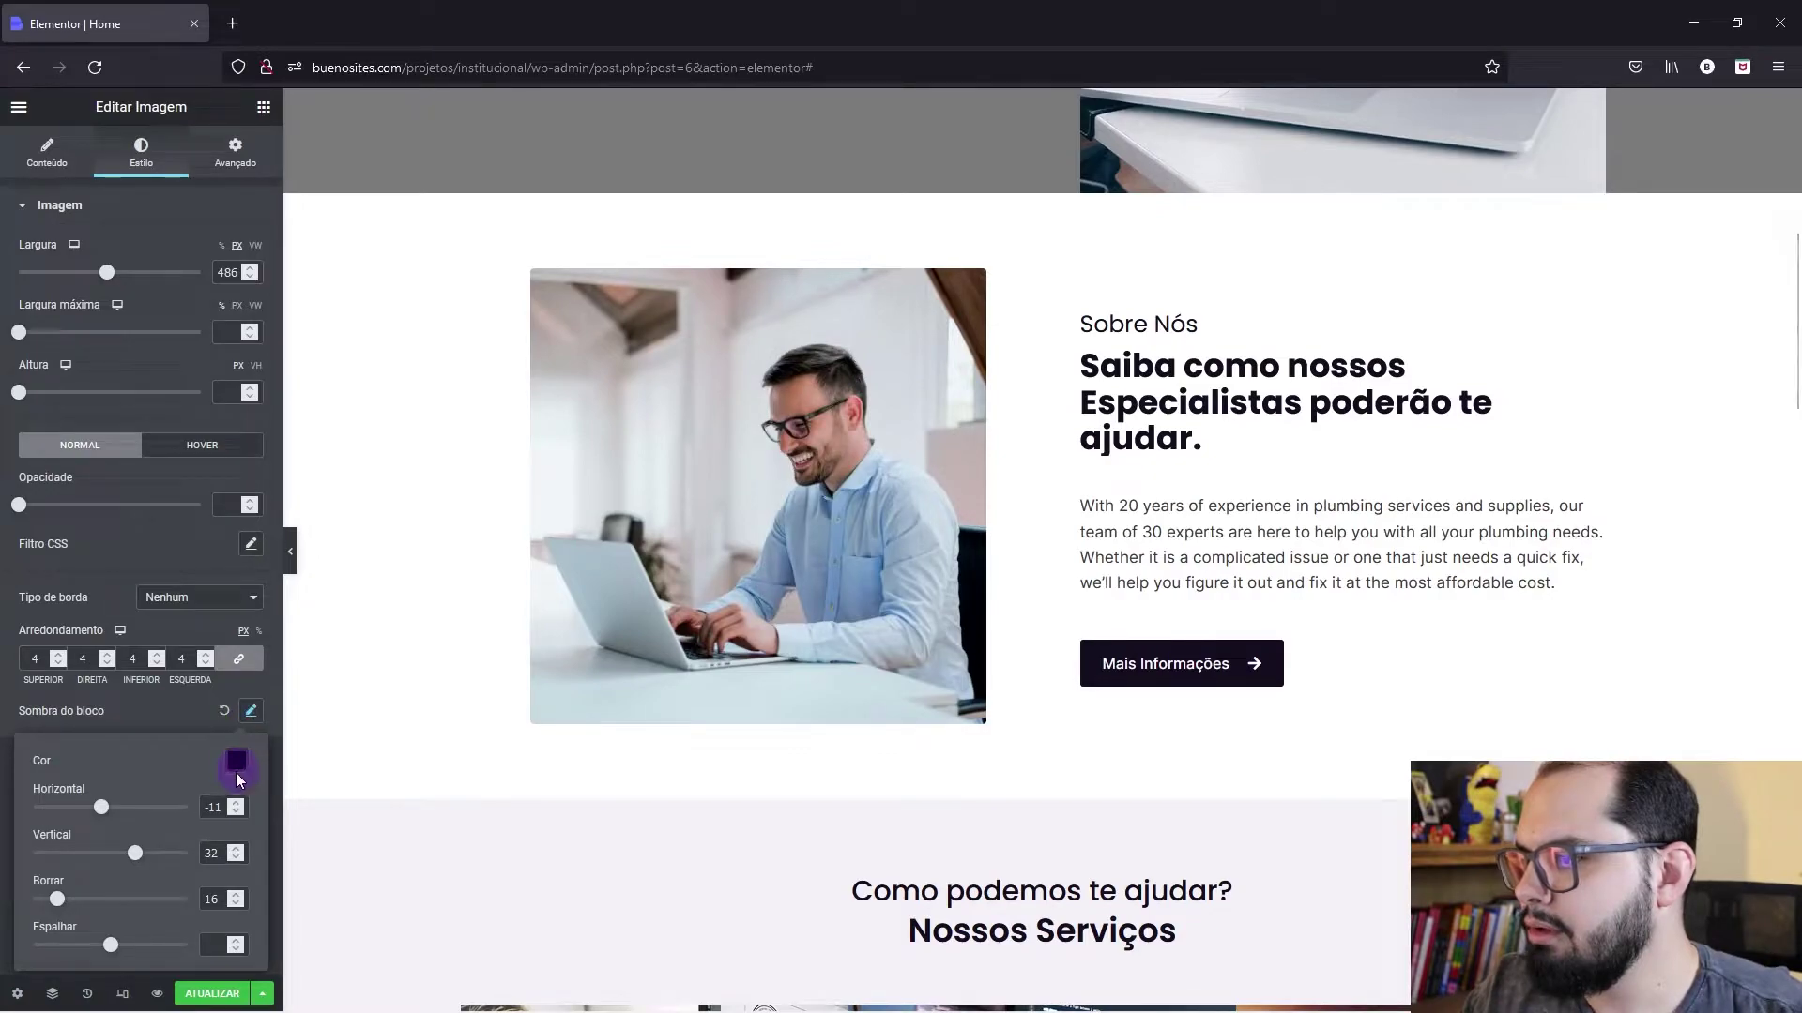
drag(110, 945, 115, 956)
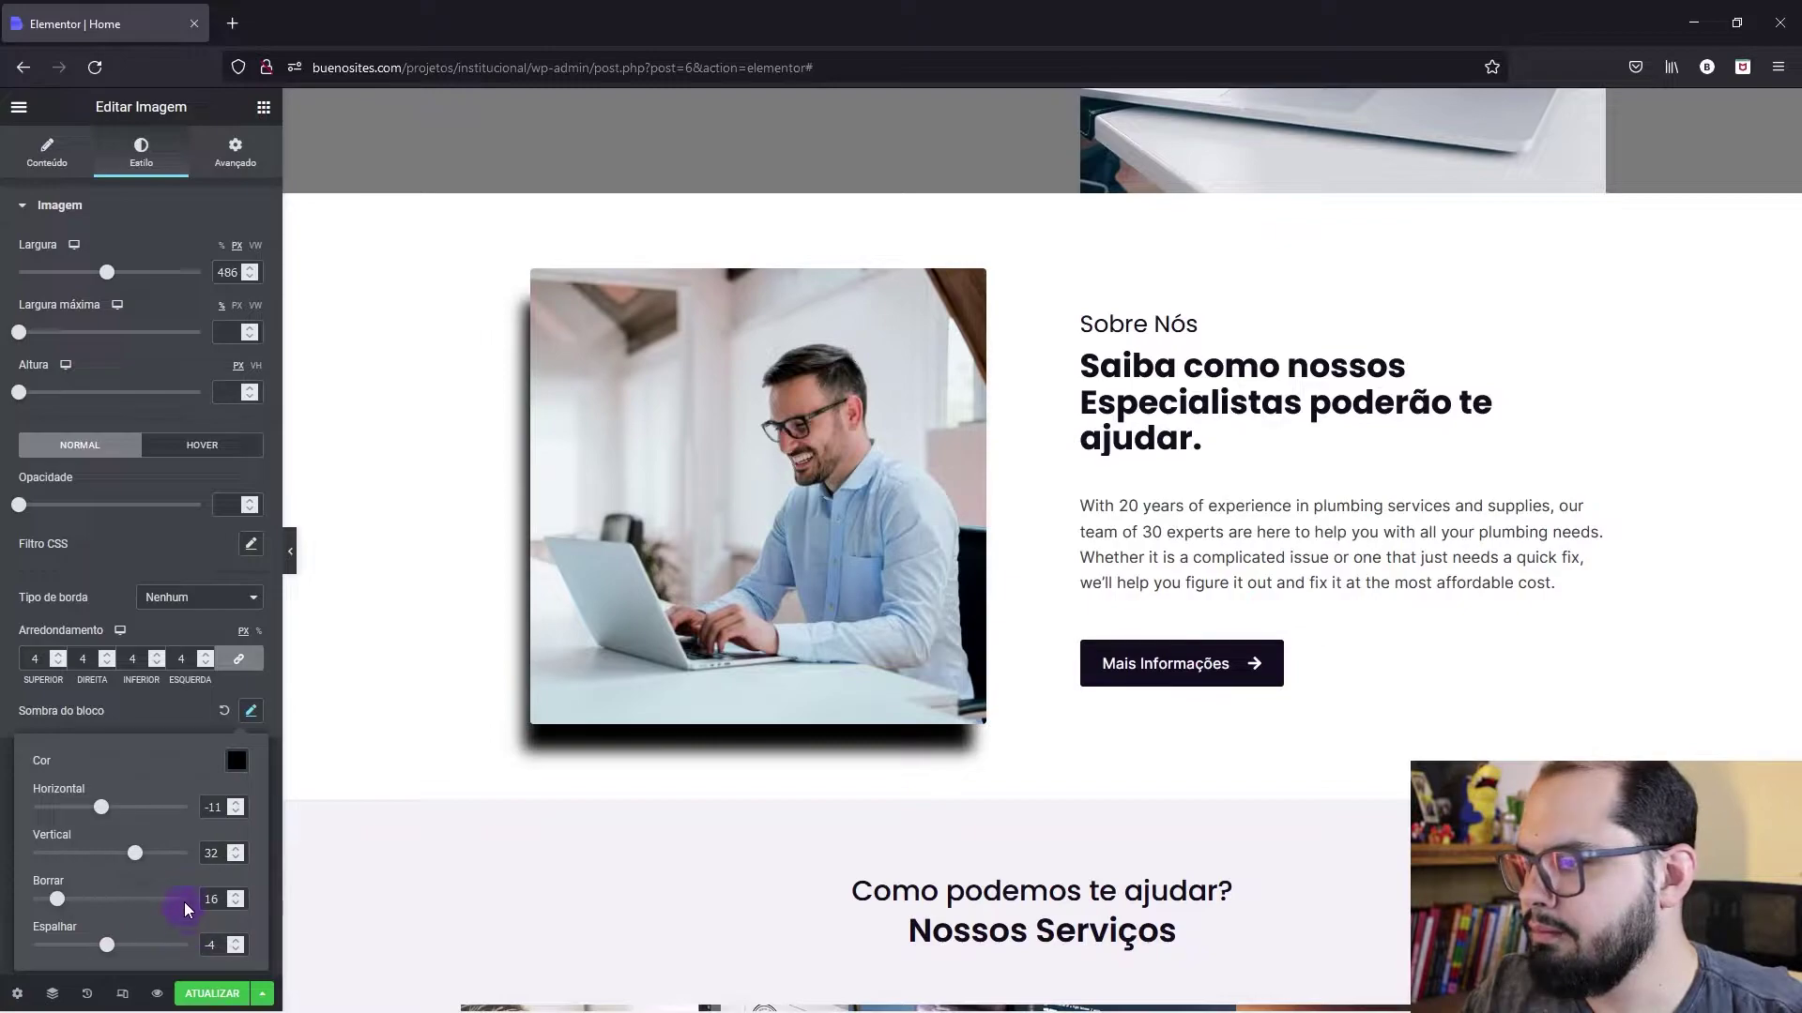
Step: Set the image shadow's horizontal offset to 0, color to #00000012 and blur to 32, and preview the hero and "Sobre Nós" sections full width
mouse_move(101, 809)
mouse_down()
mouse_move(76, 805)
mouse_move(139, 805)
mouse_move(121, 785)
mouse_up()
click(233, 762)
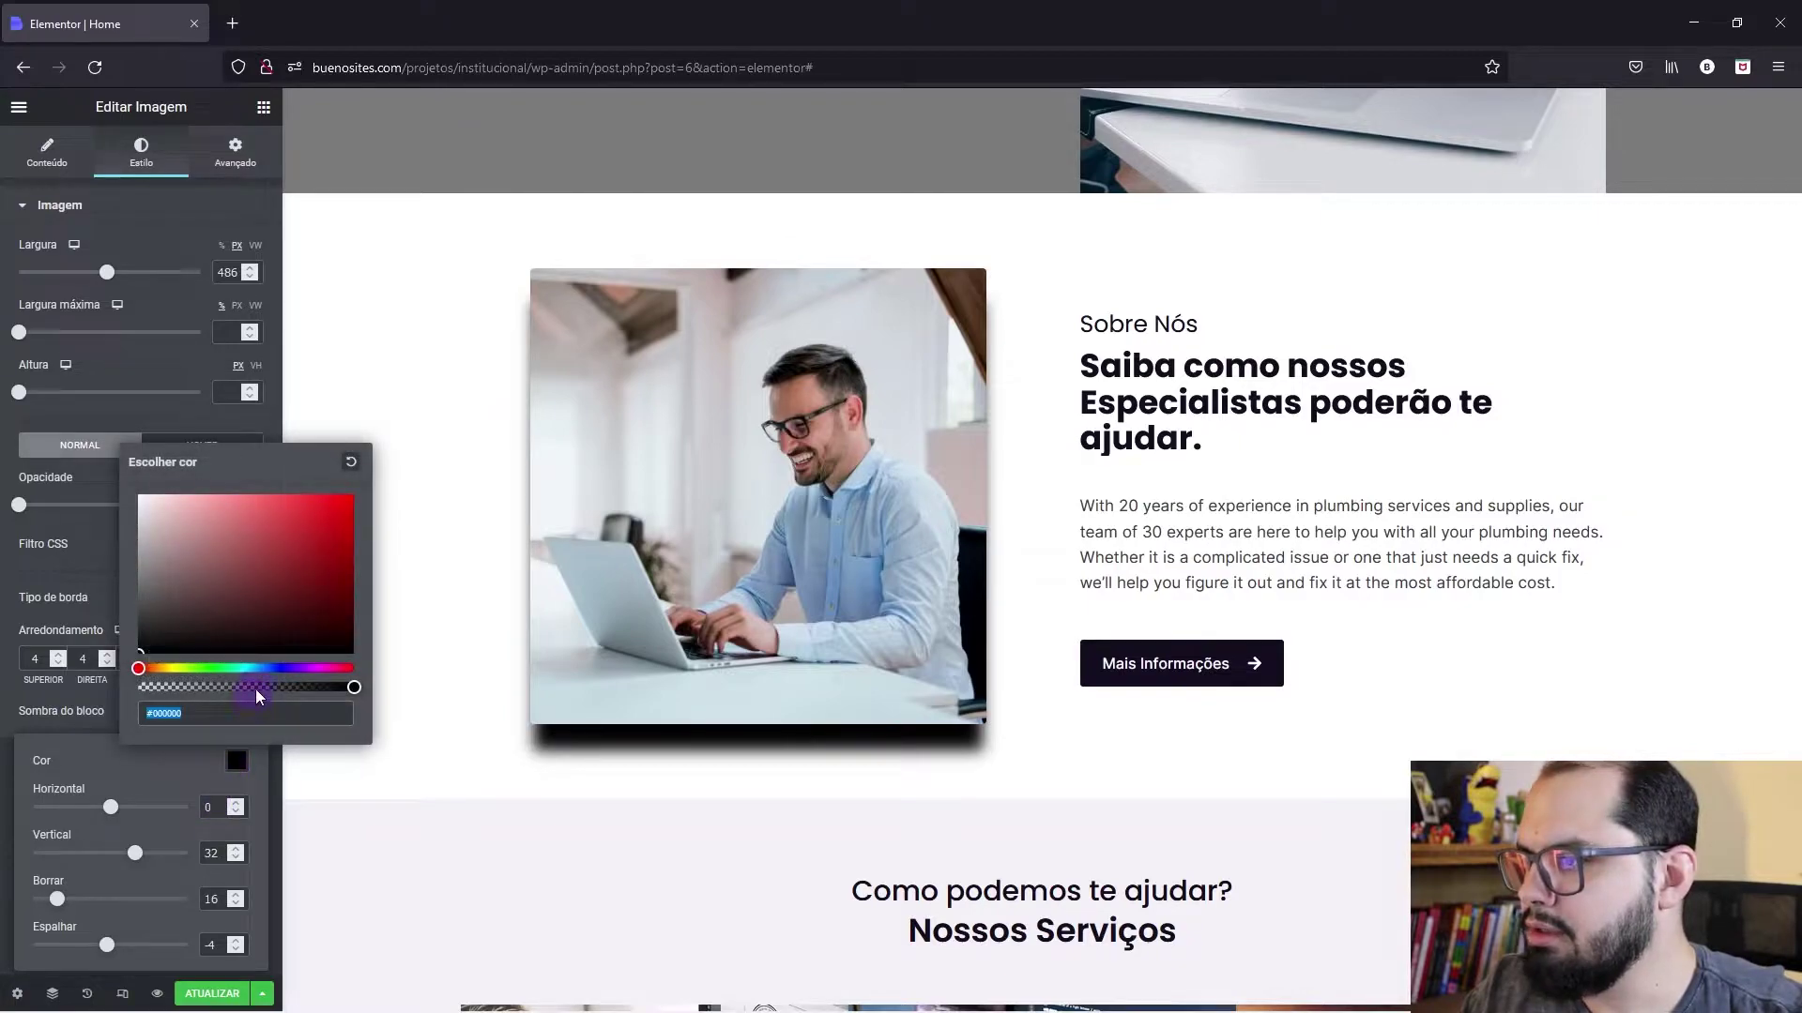
drag(258, 686, 164, 689)
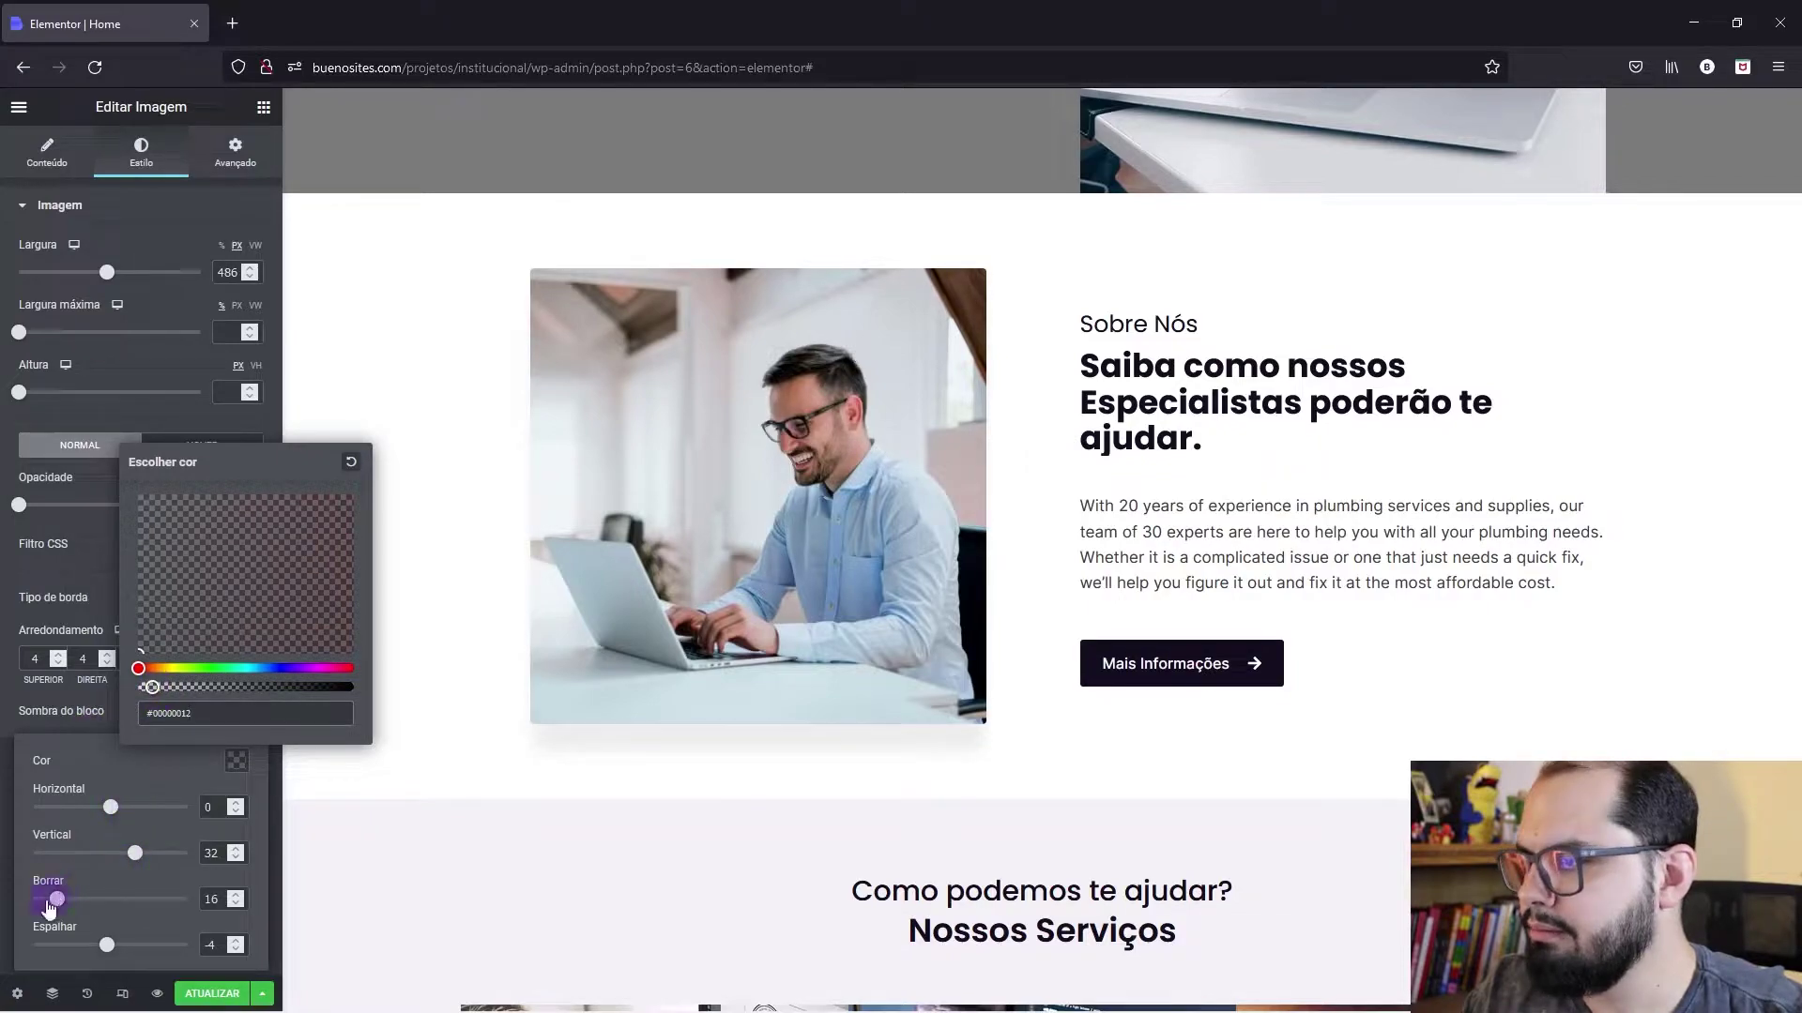
drag(58, 903, 79, 901)
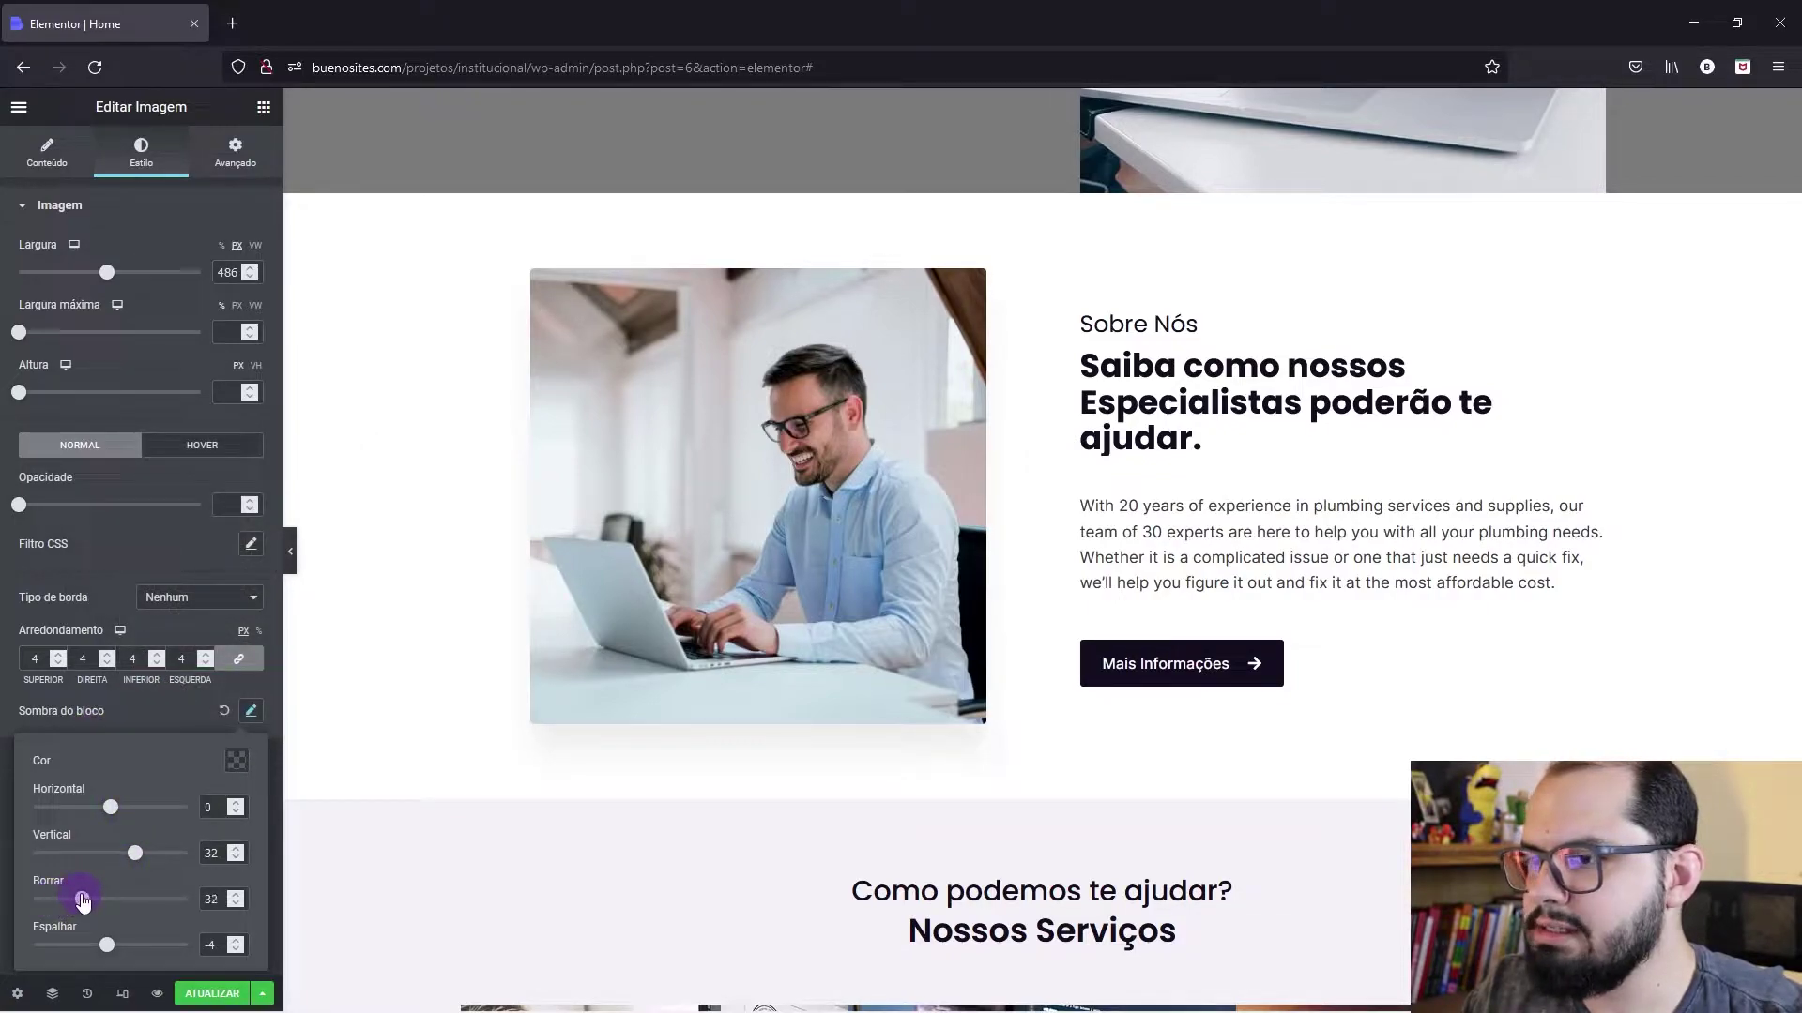
click(290, 556)
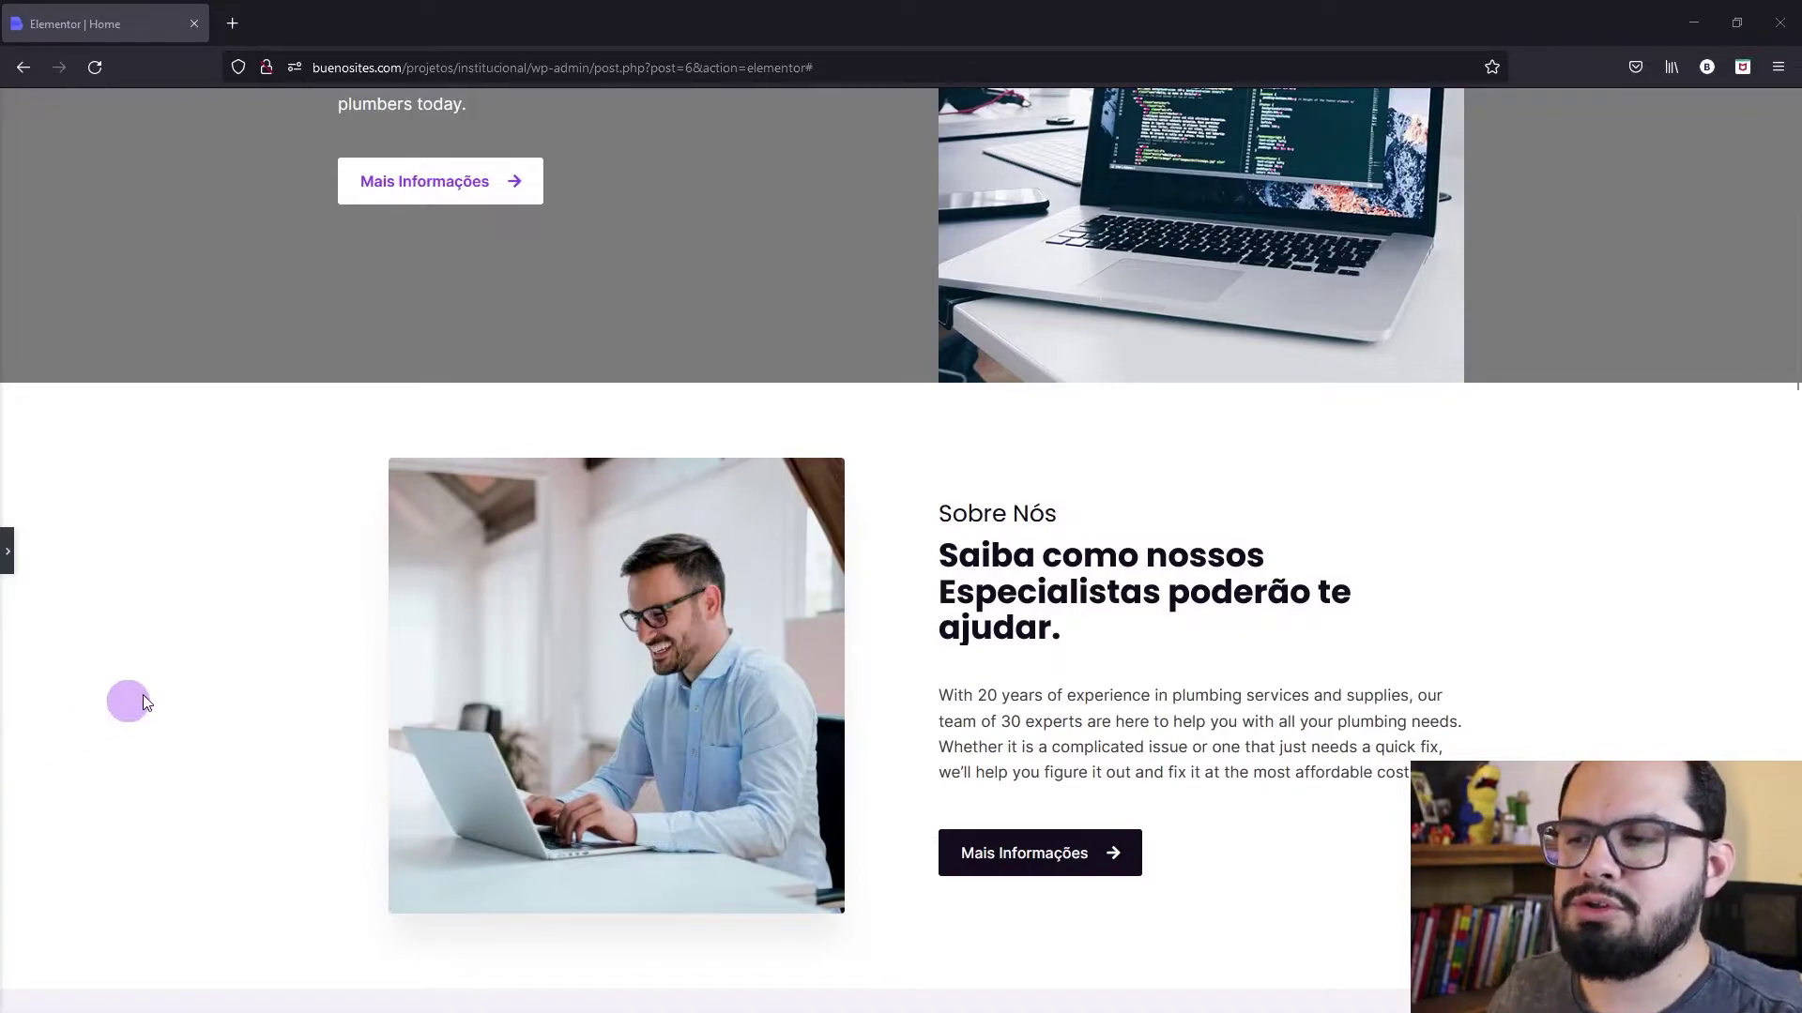
scroll(297, 629, up, 3)
scroll(296, 629, up, 1)
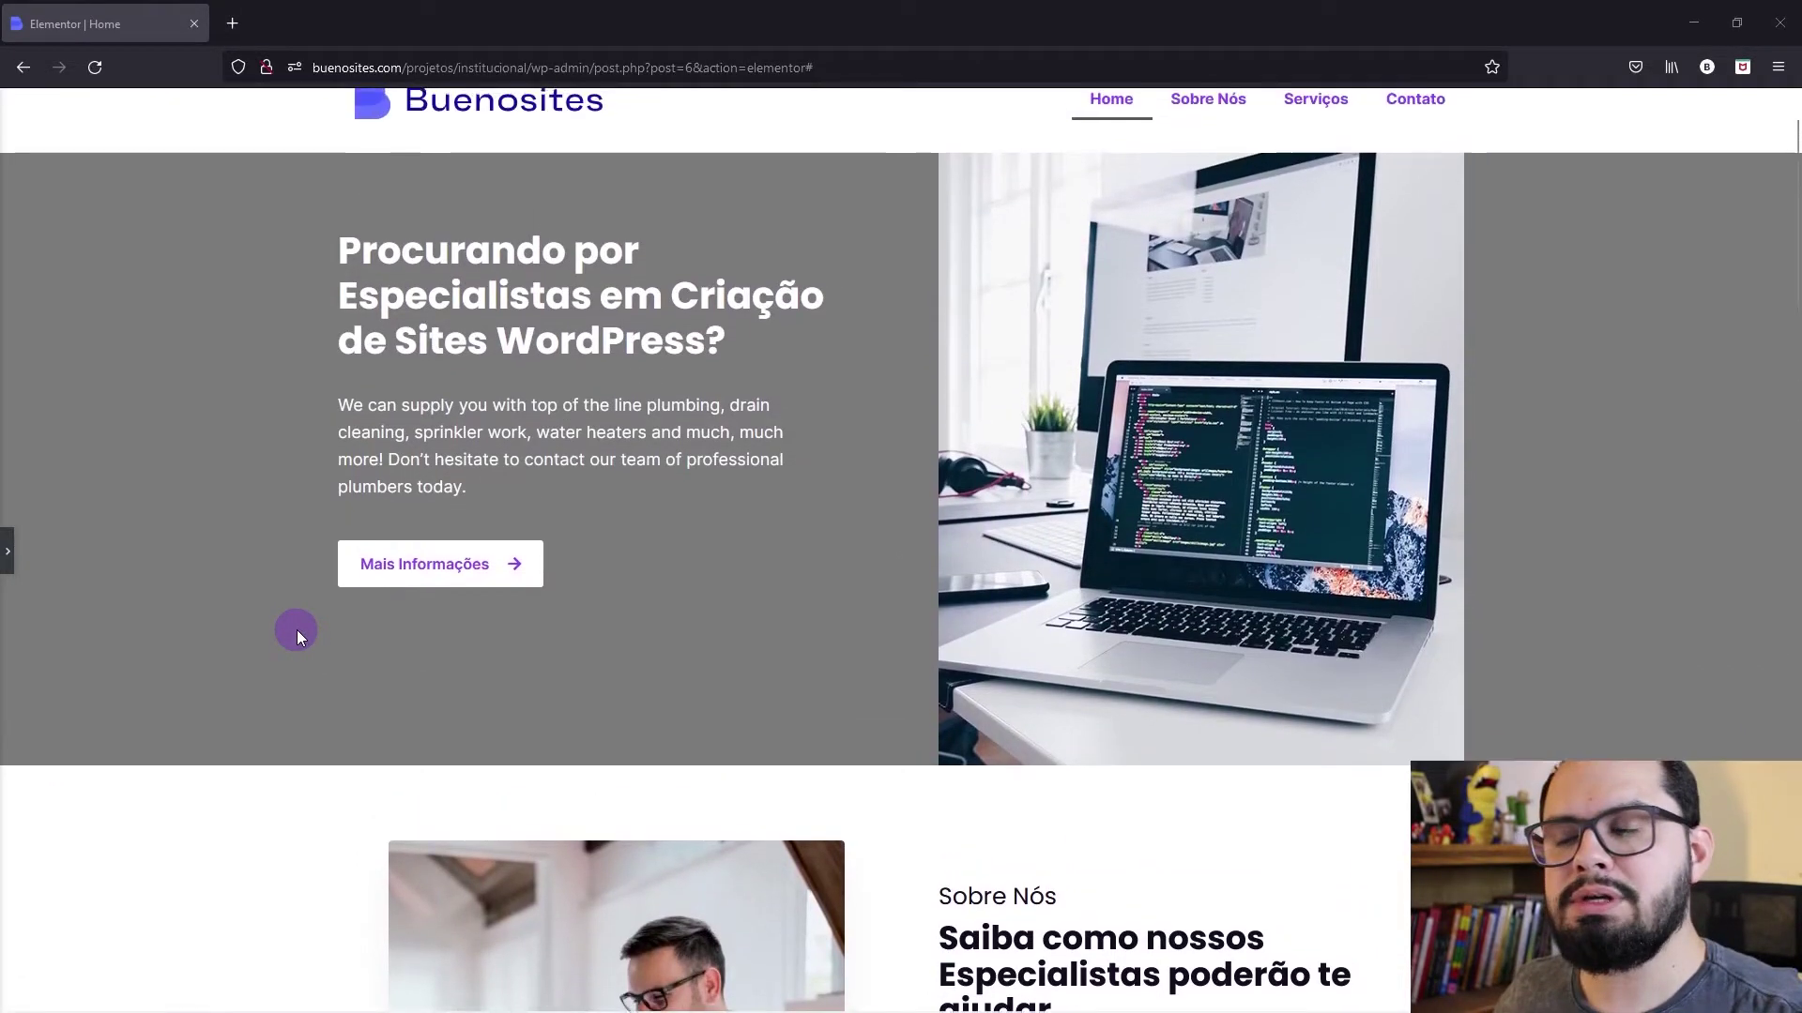
scroll(296, 635, down, 3)
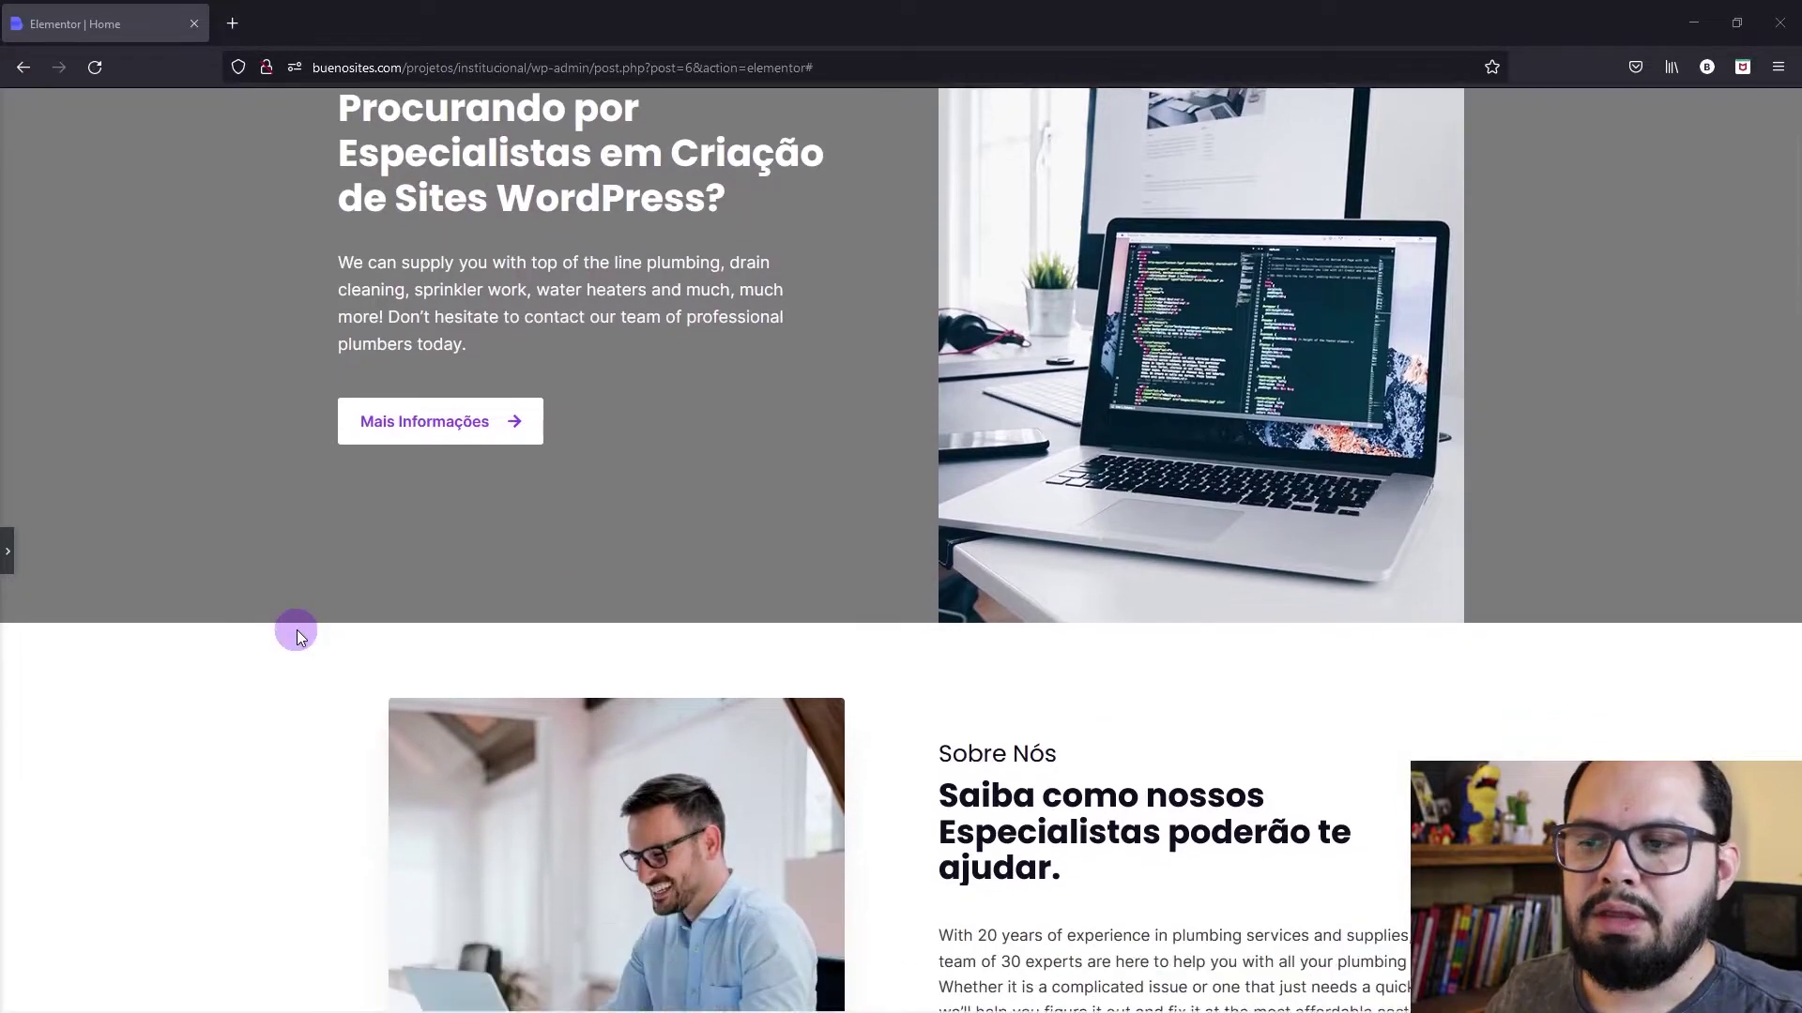
scroll(296, 629, down, 1)
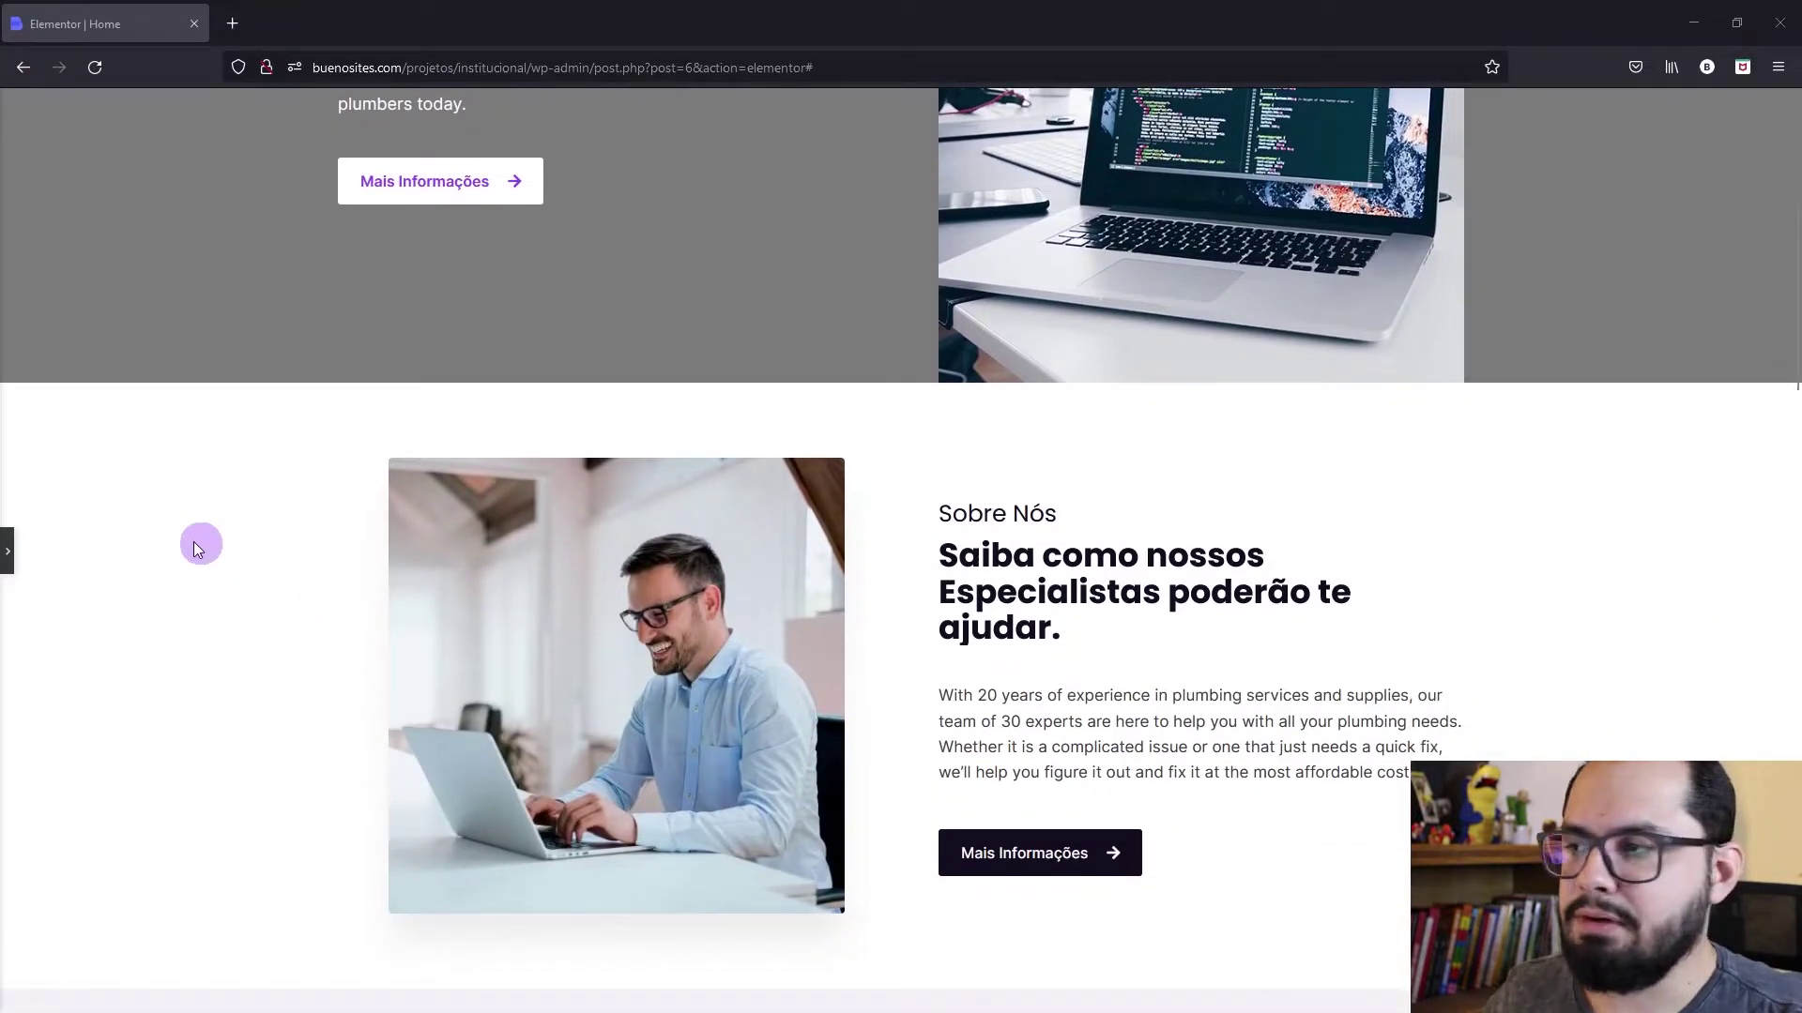
click(9, 549)
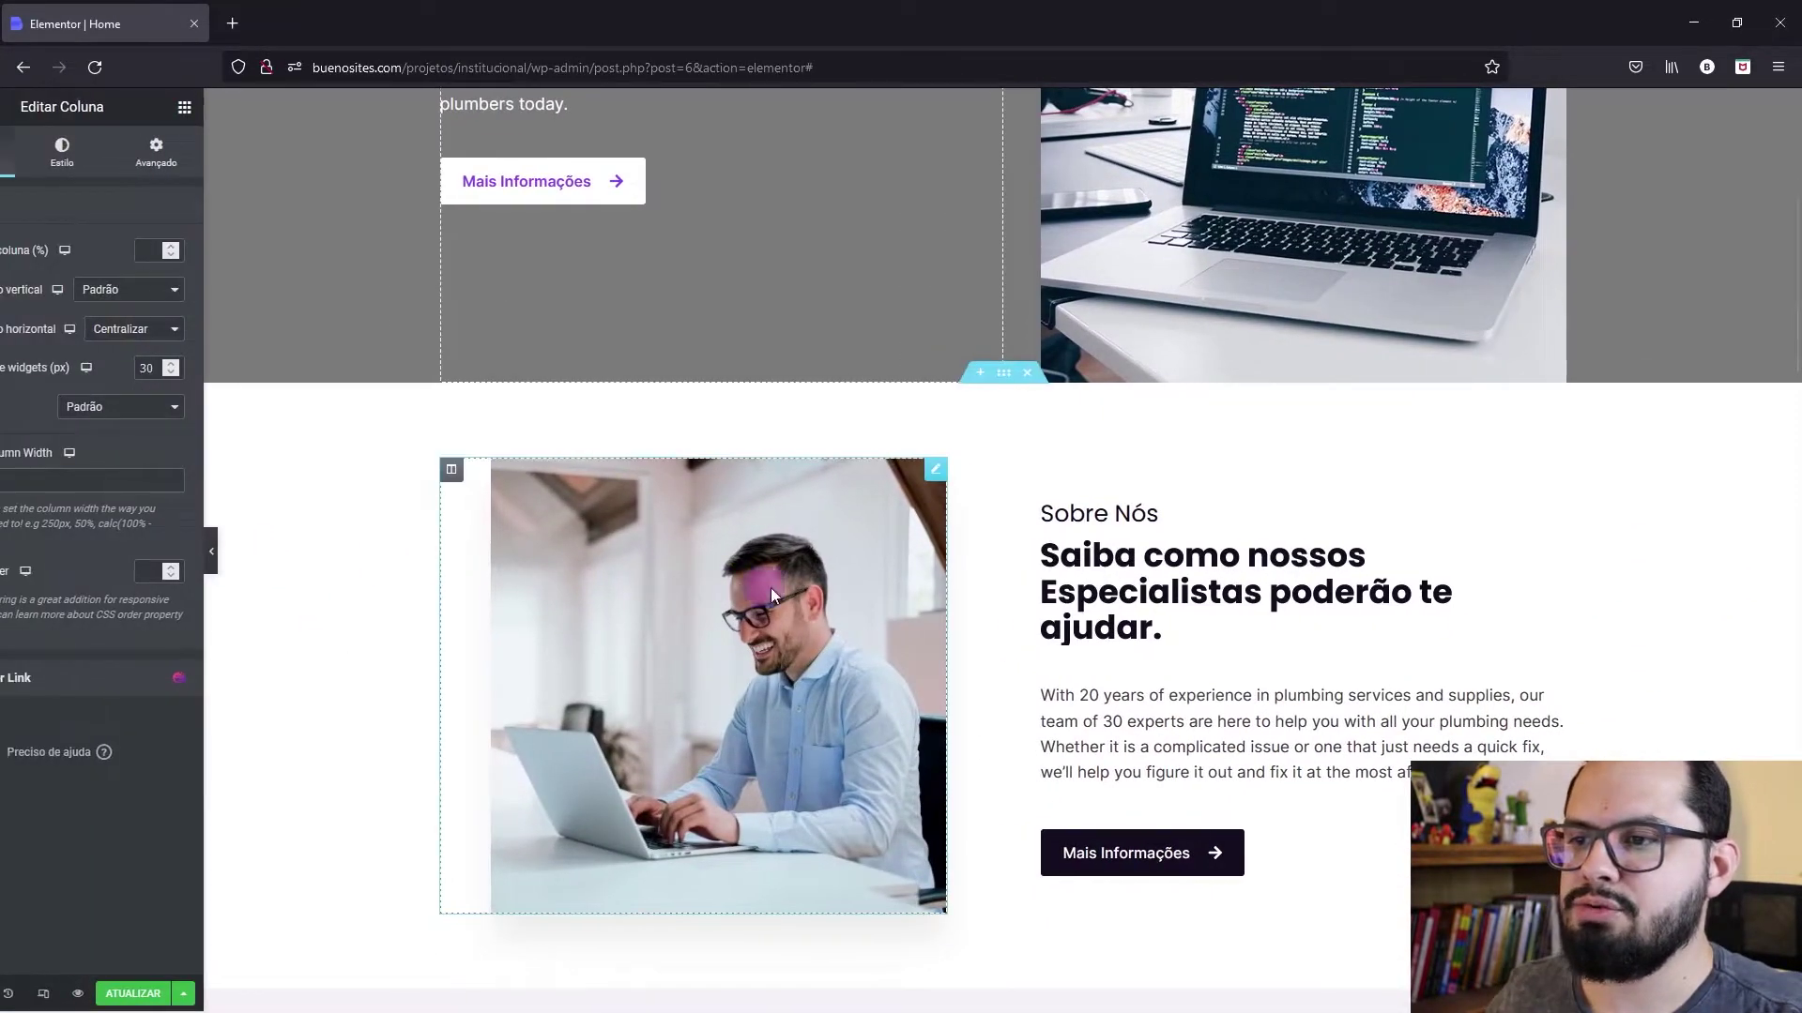
Step: Copy the "Sobre Nós" title and paste its style onto the "Como podemos te ajudar?" title
scroll(942, 593, down, 2)
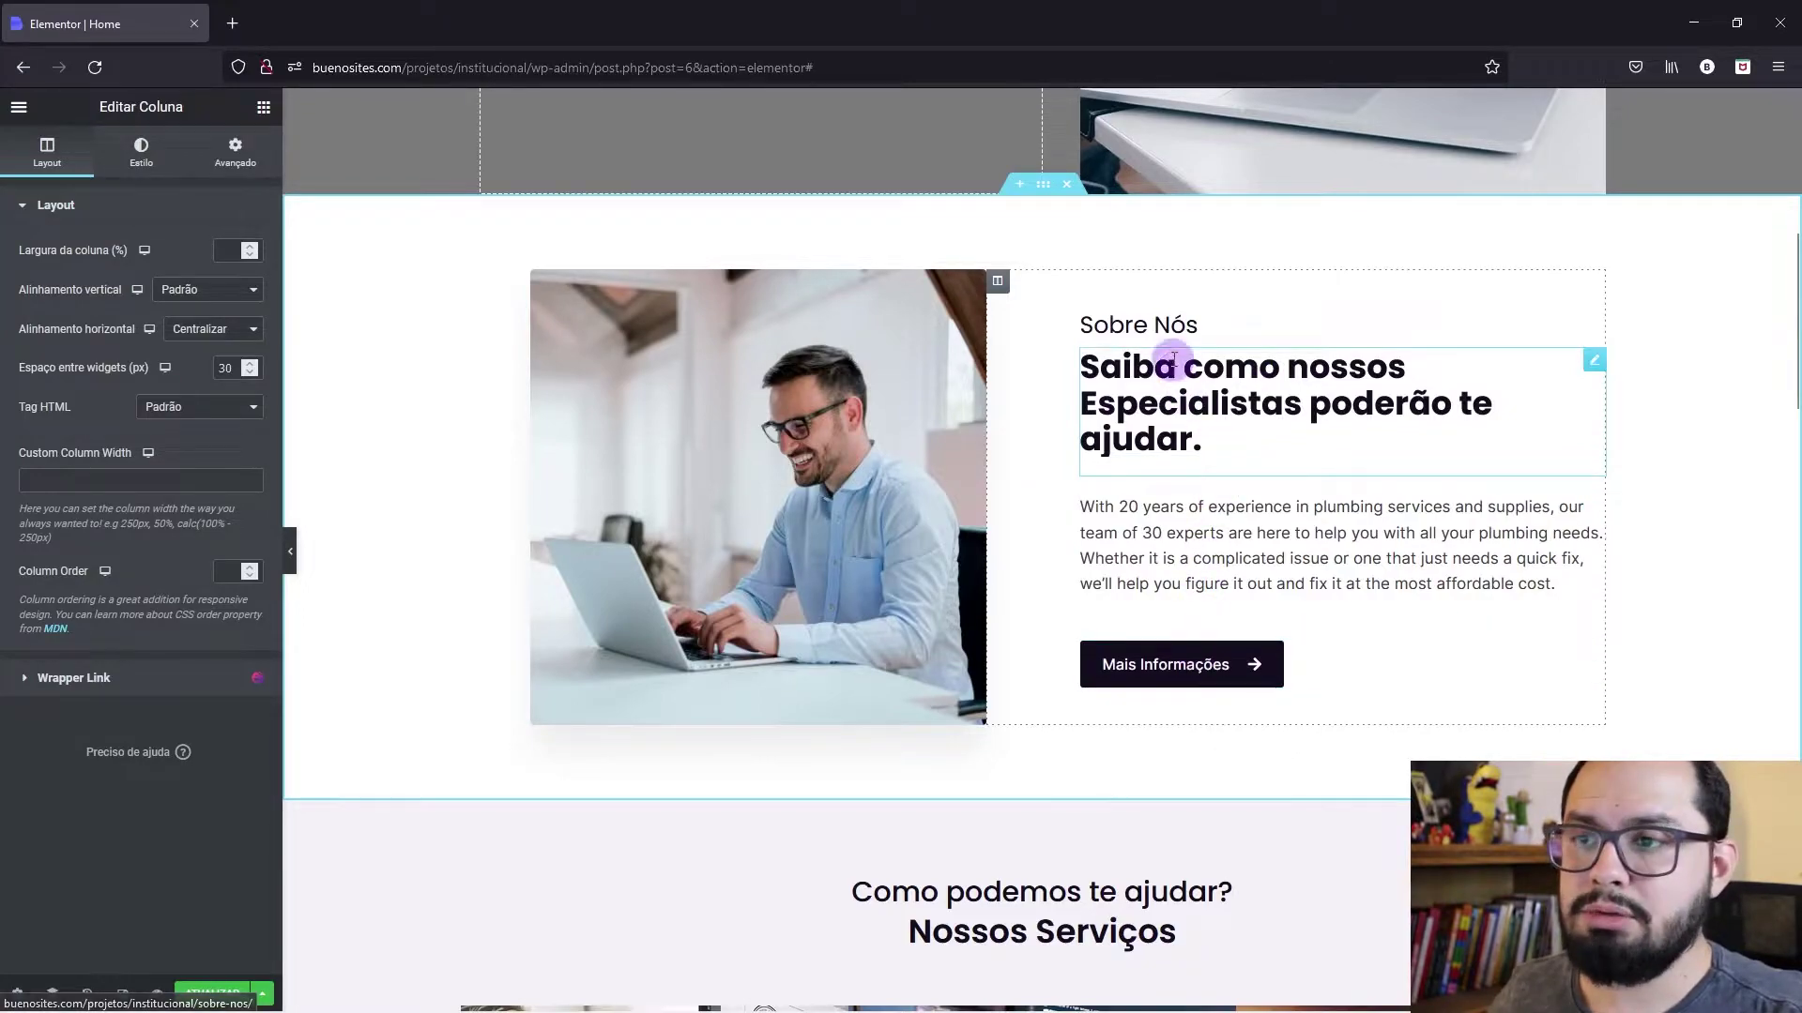
right_click(1168, 329)
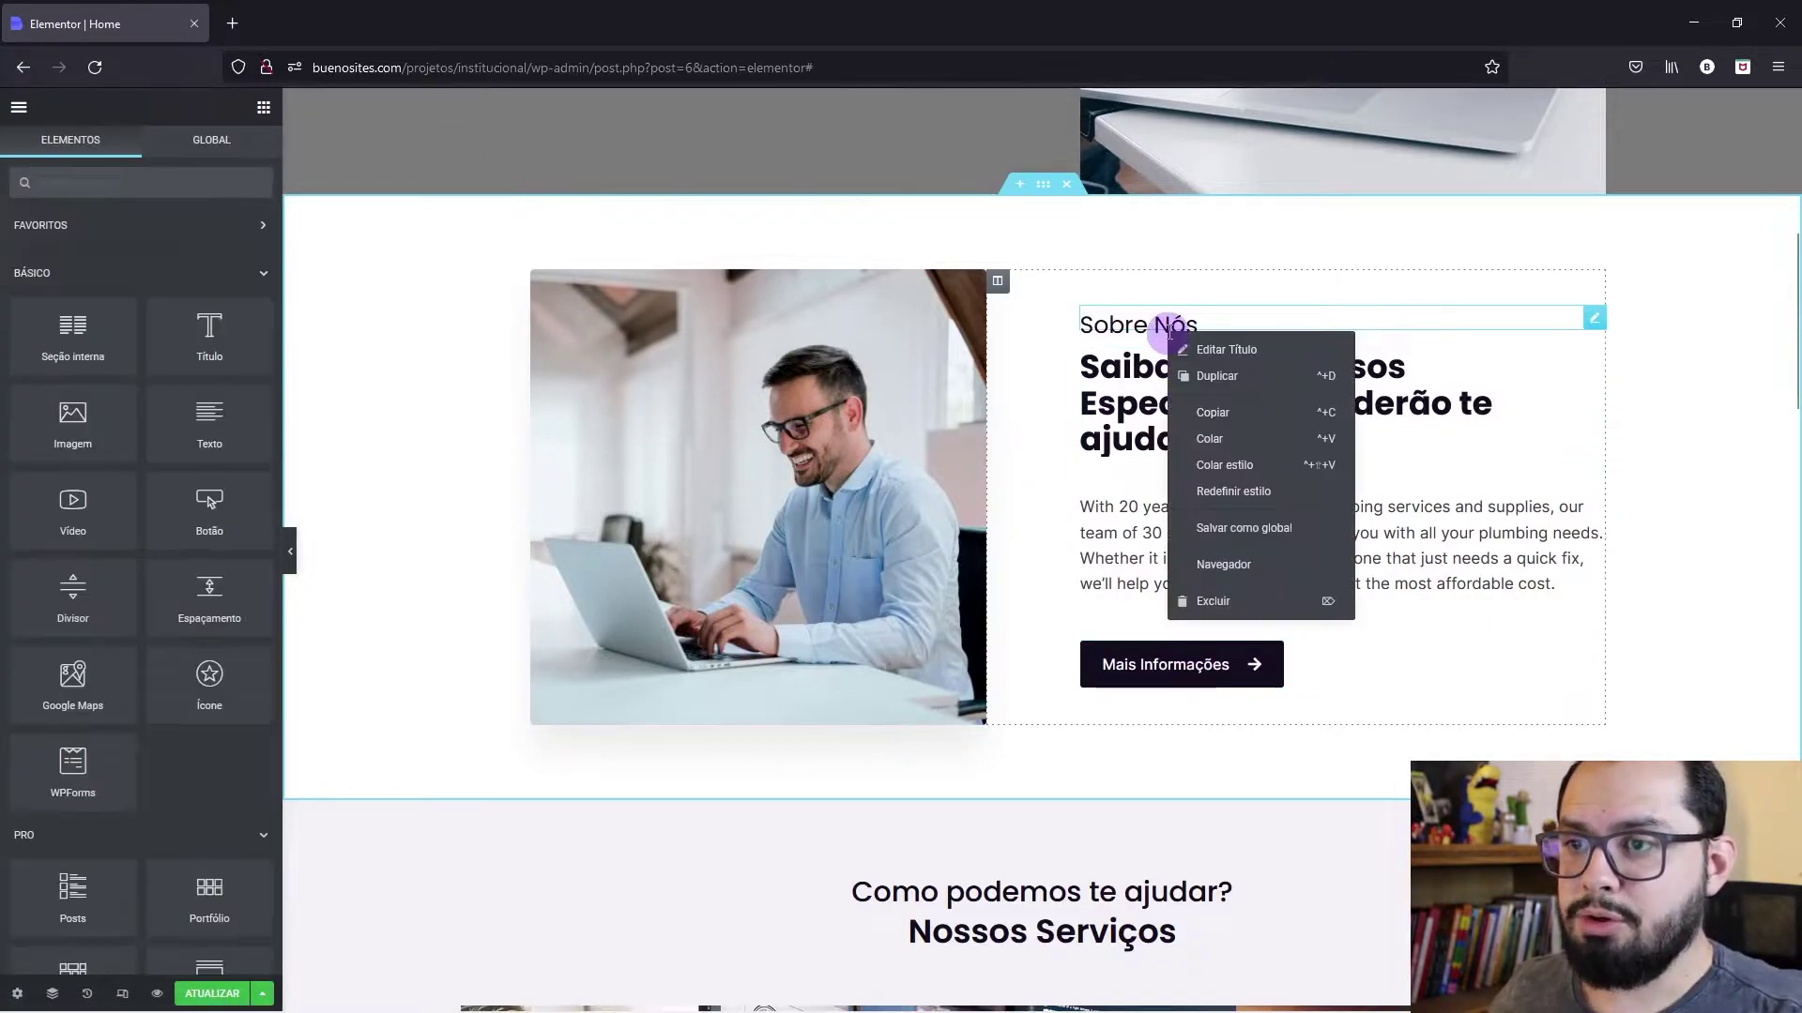
click(1215, 422)
scroll(1166, 523, down, 3)
right_click(1108, 606)
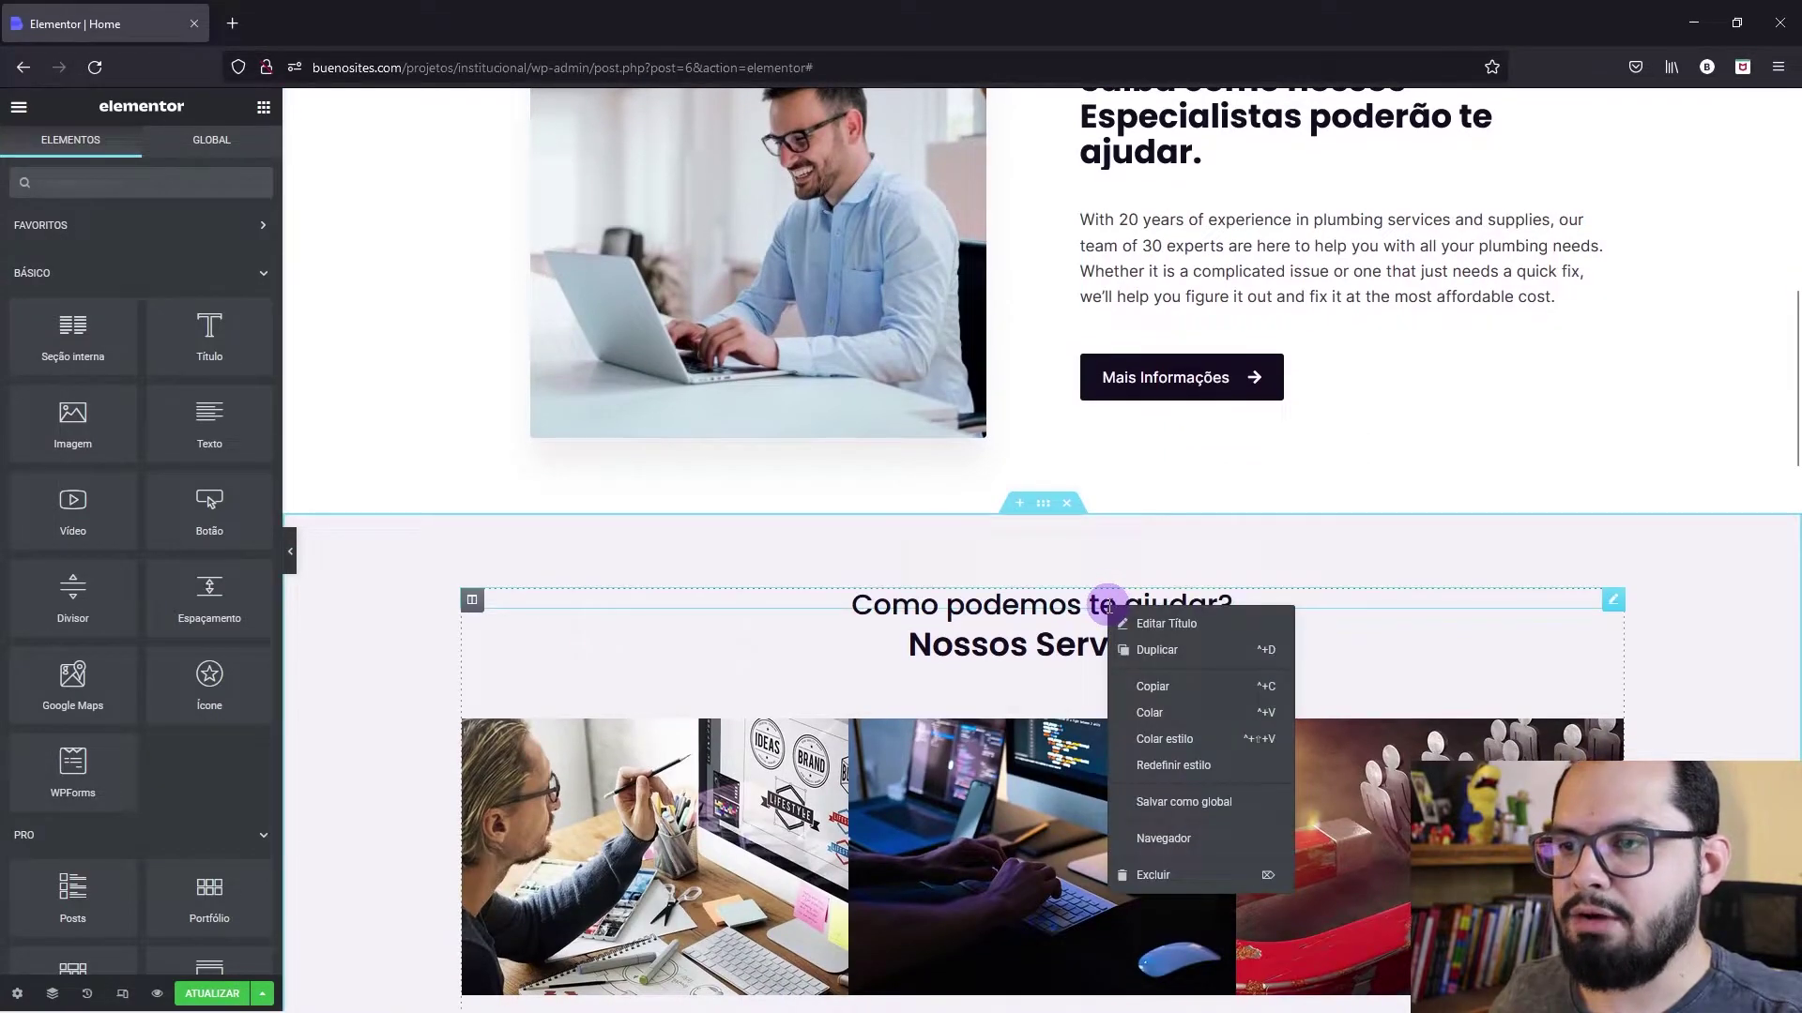
click(1170, 740)
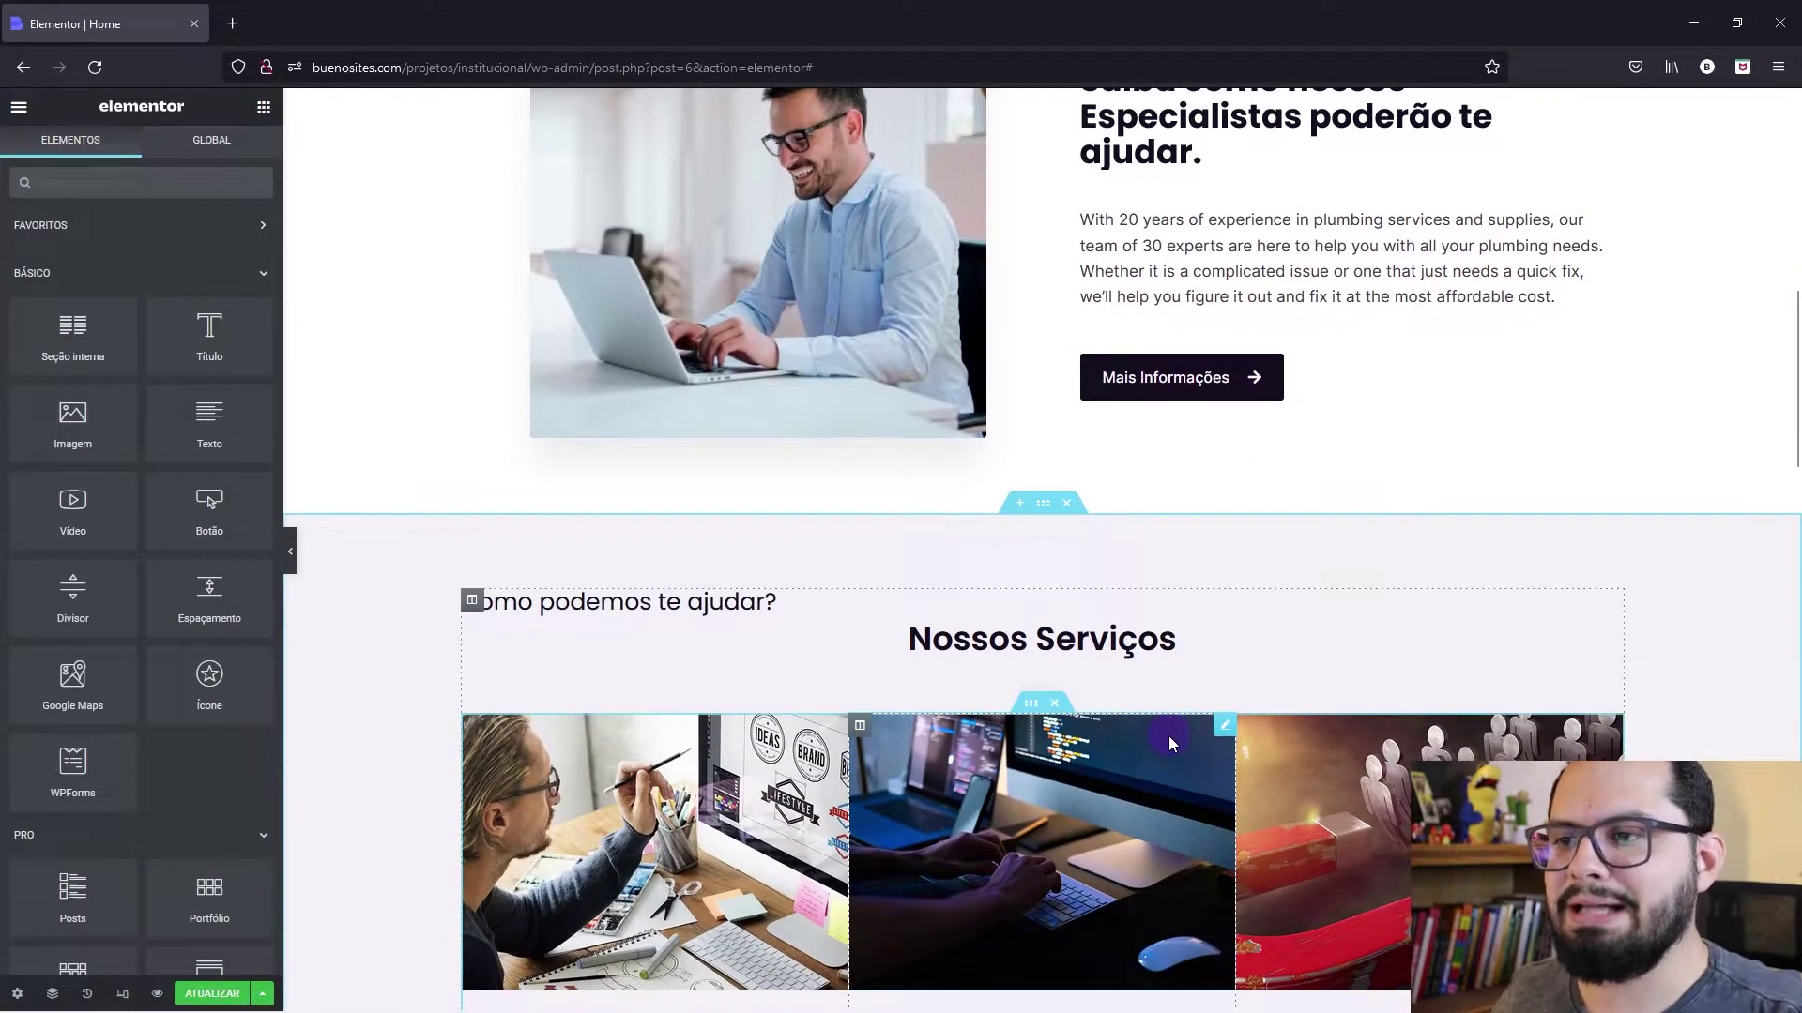
Step: Center-align the "Como podemos te ajudar?" title
click(741, 599)
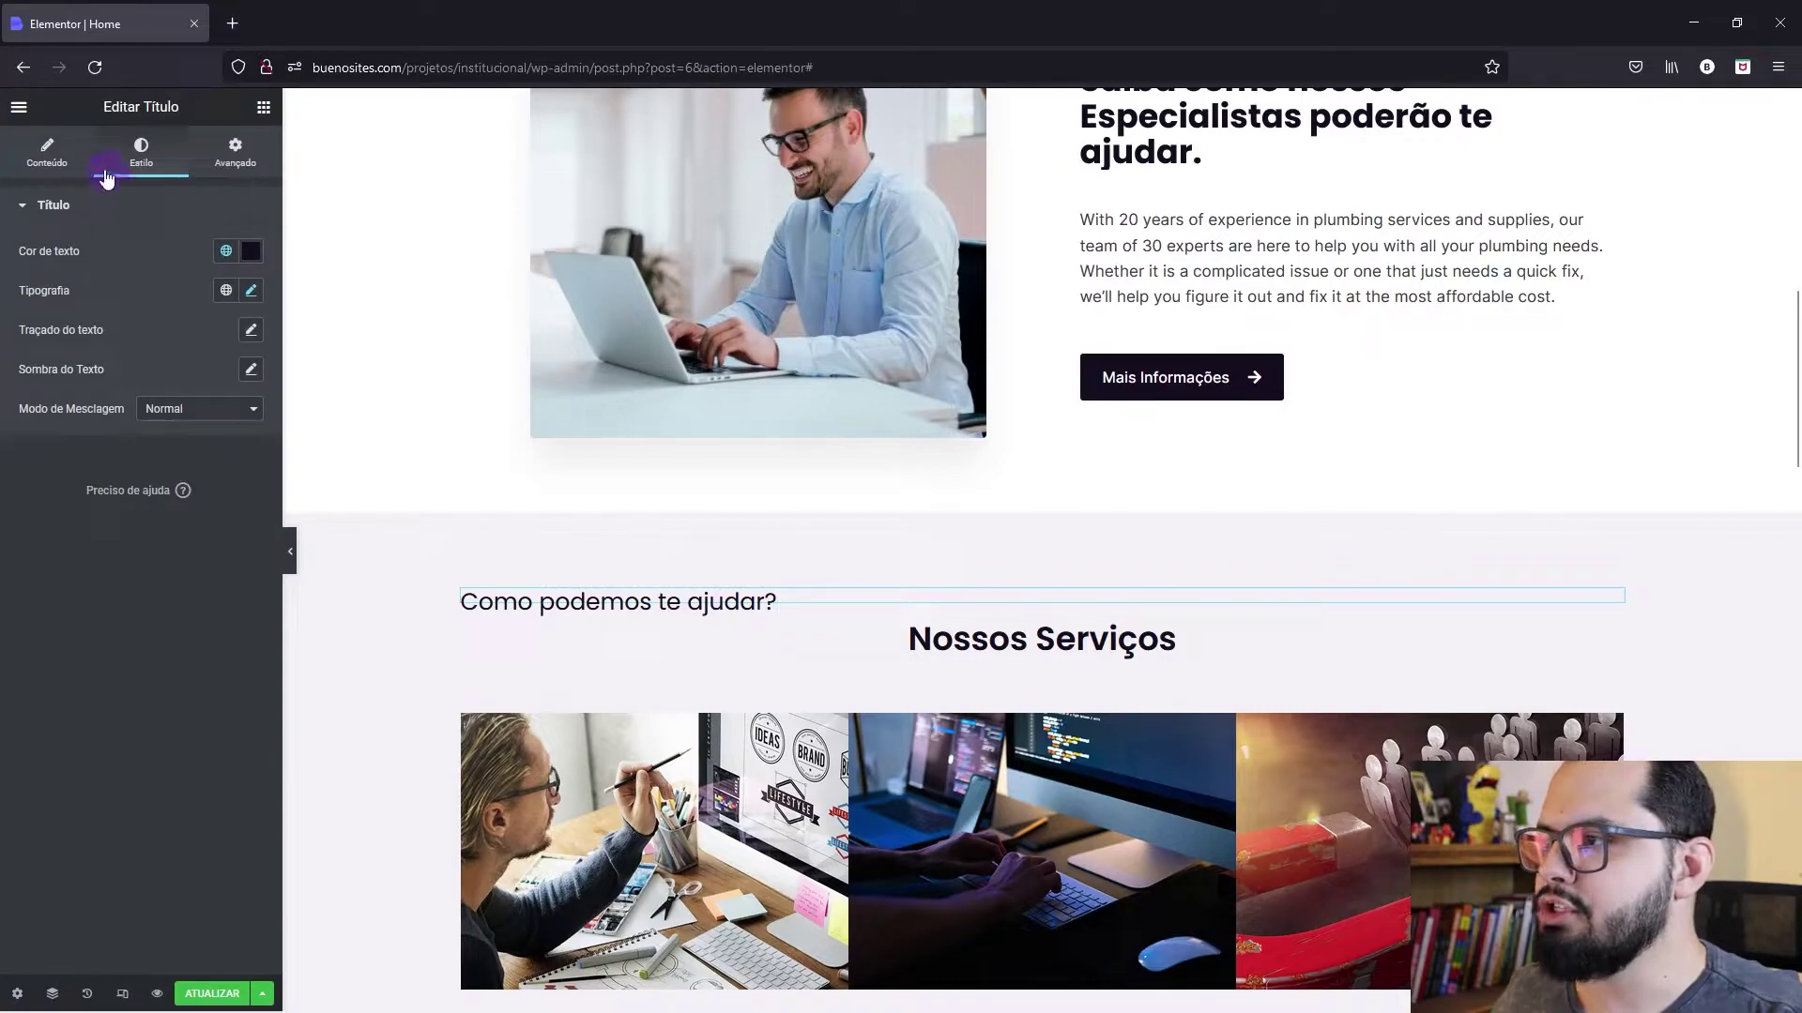
click(47, 150)
click(200, 516)
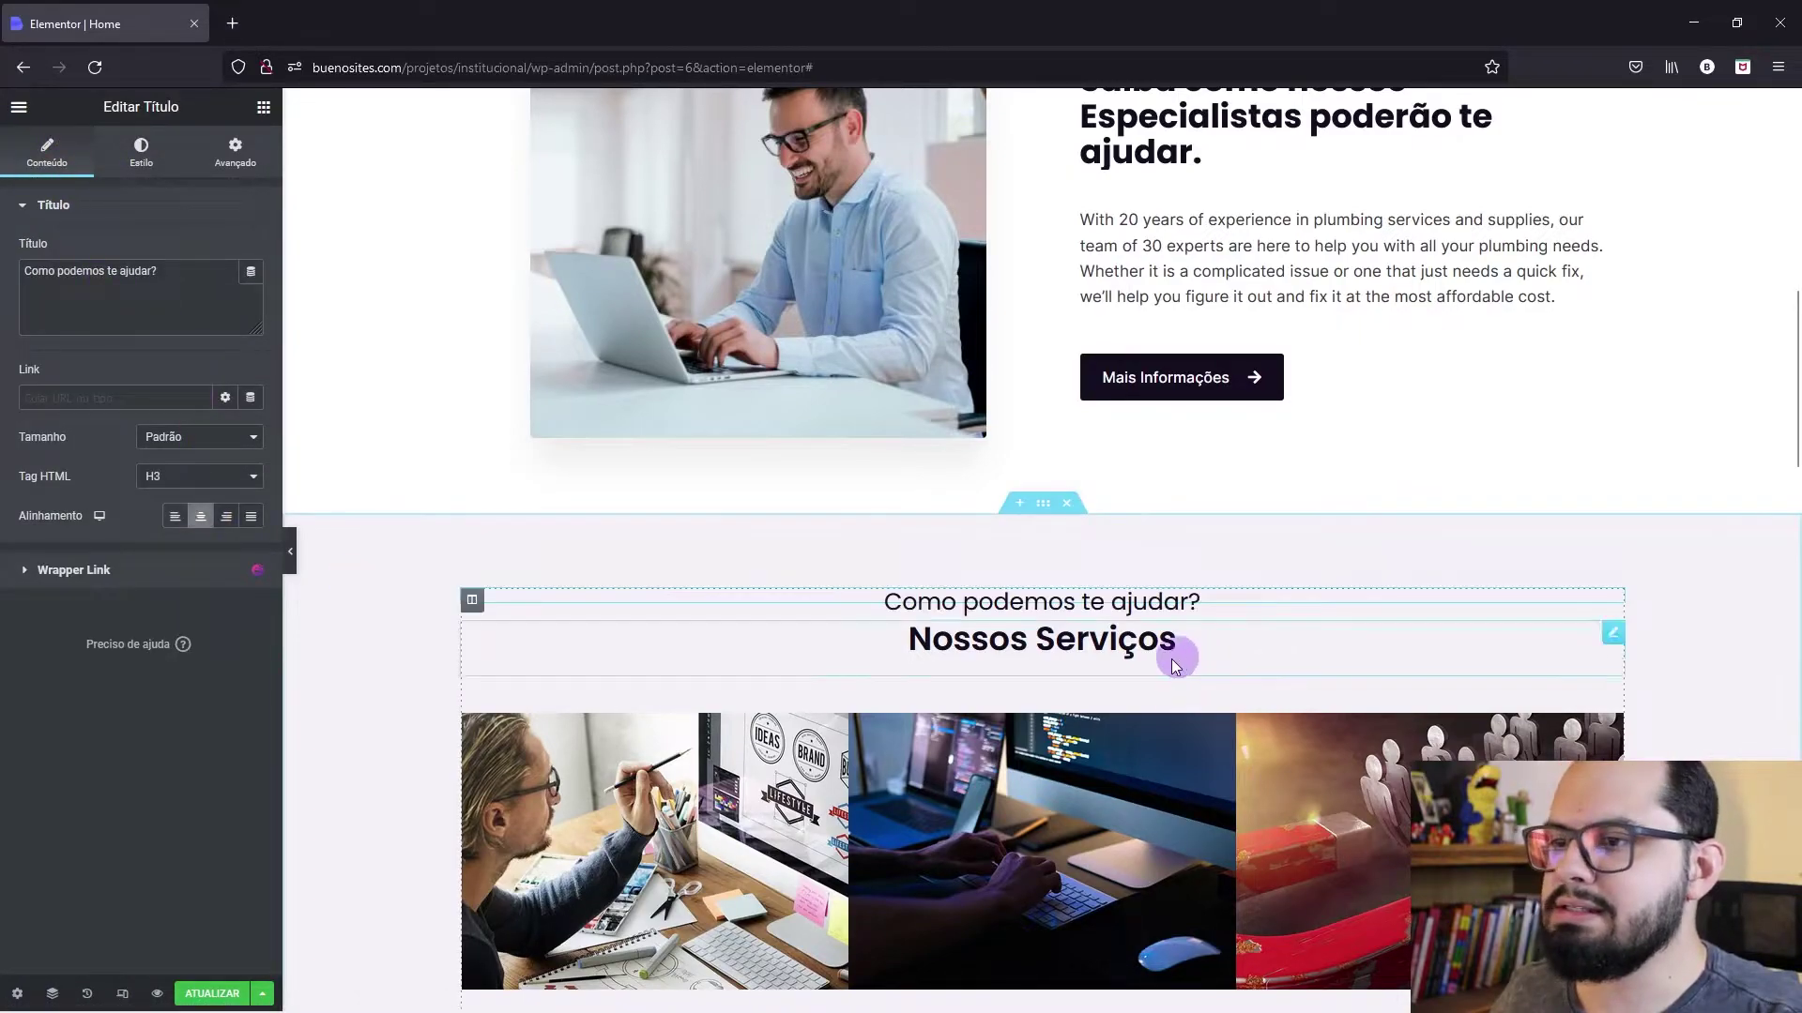
Step: Copy the "Saiba como nossos Especialistas poderão te ajudar." heading and paste its style onto the "Nossos Serviços" heading
scroll(1184, 689, down, 2)
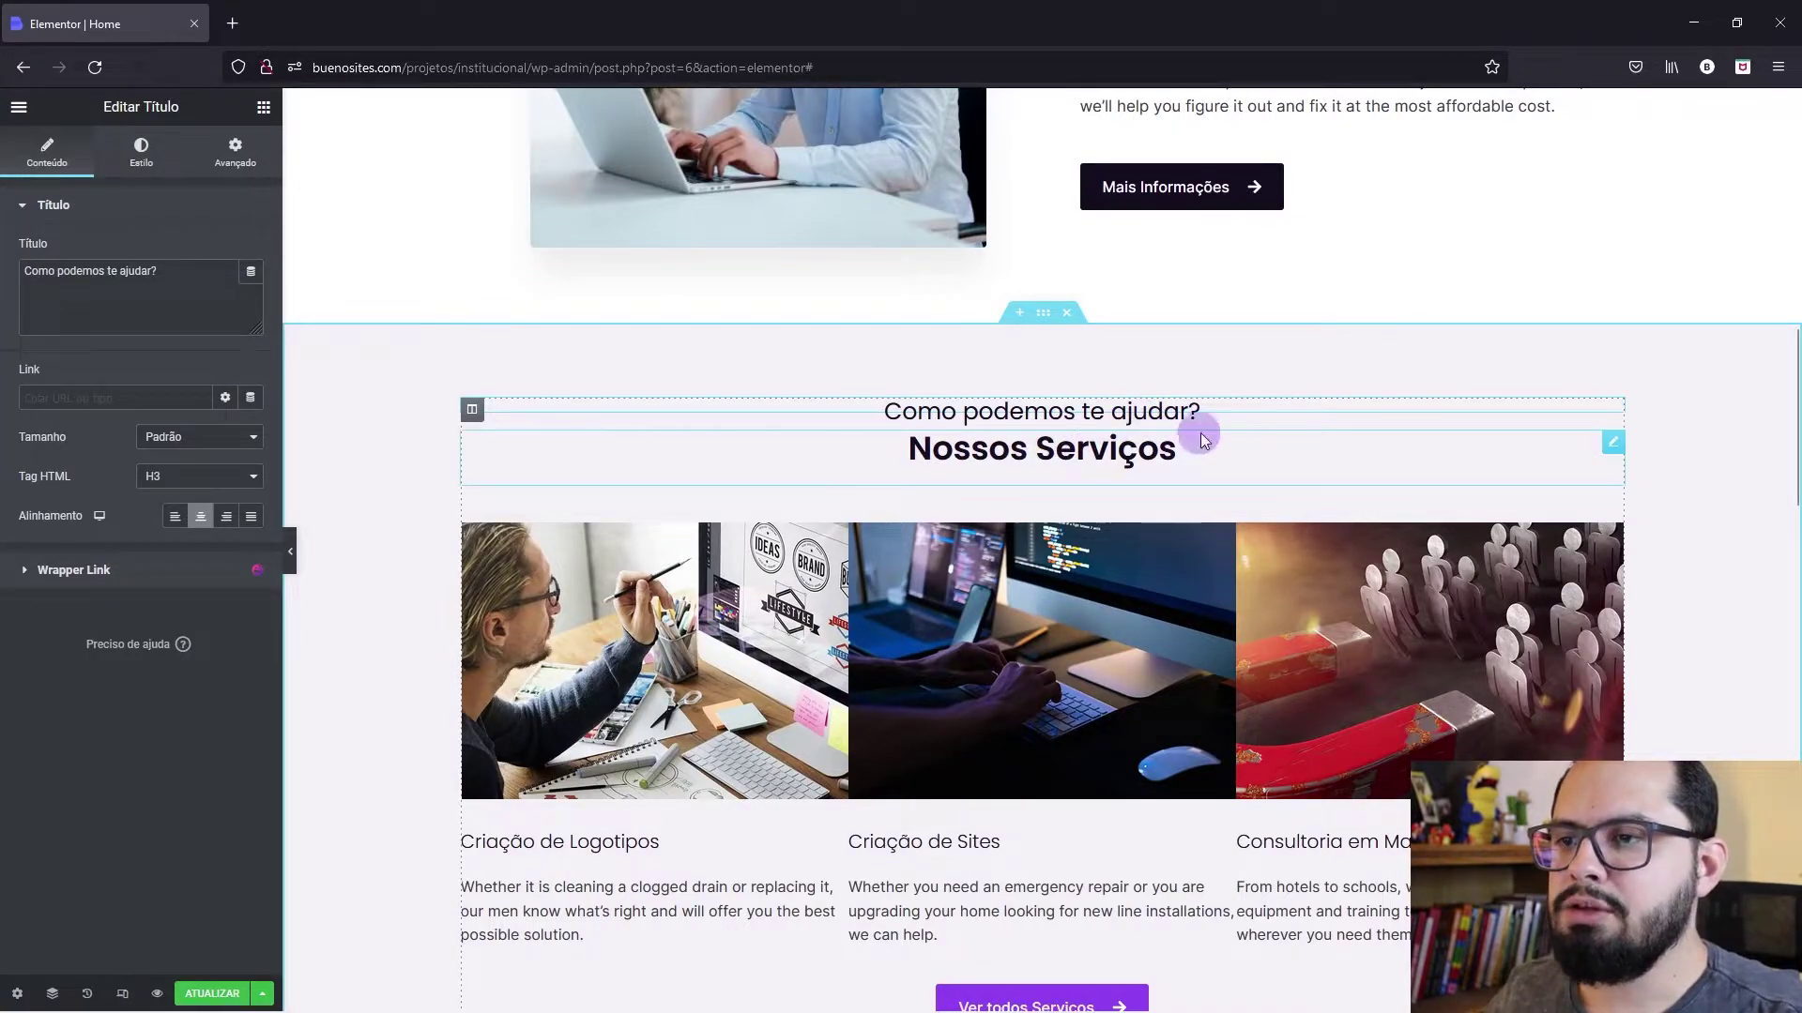
scroll(1176, 435, up, 4)
right_click(1193, 321)
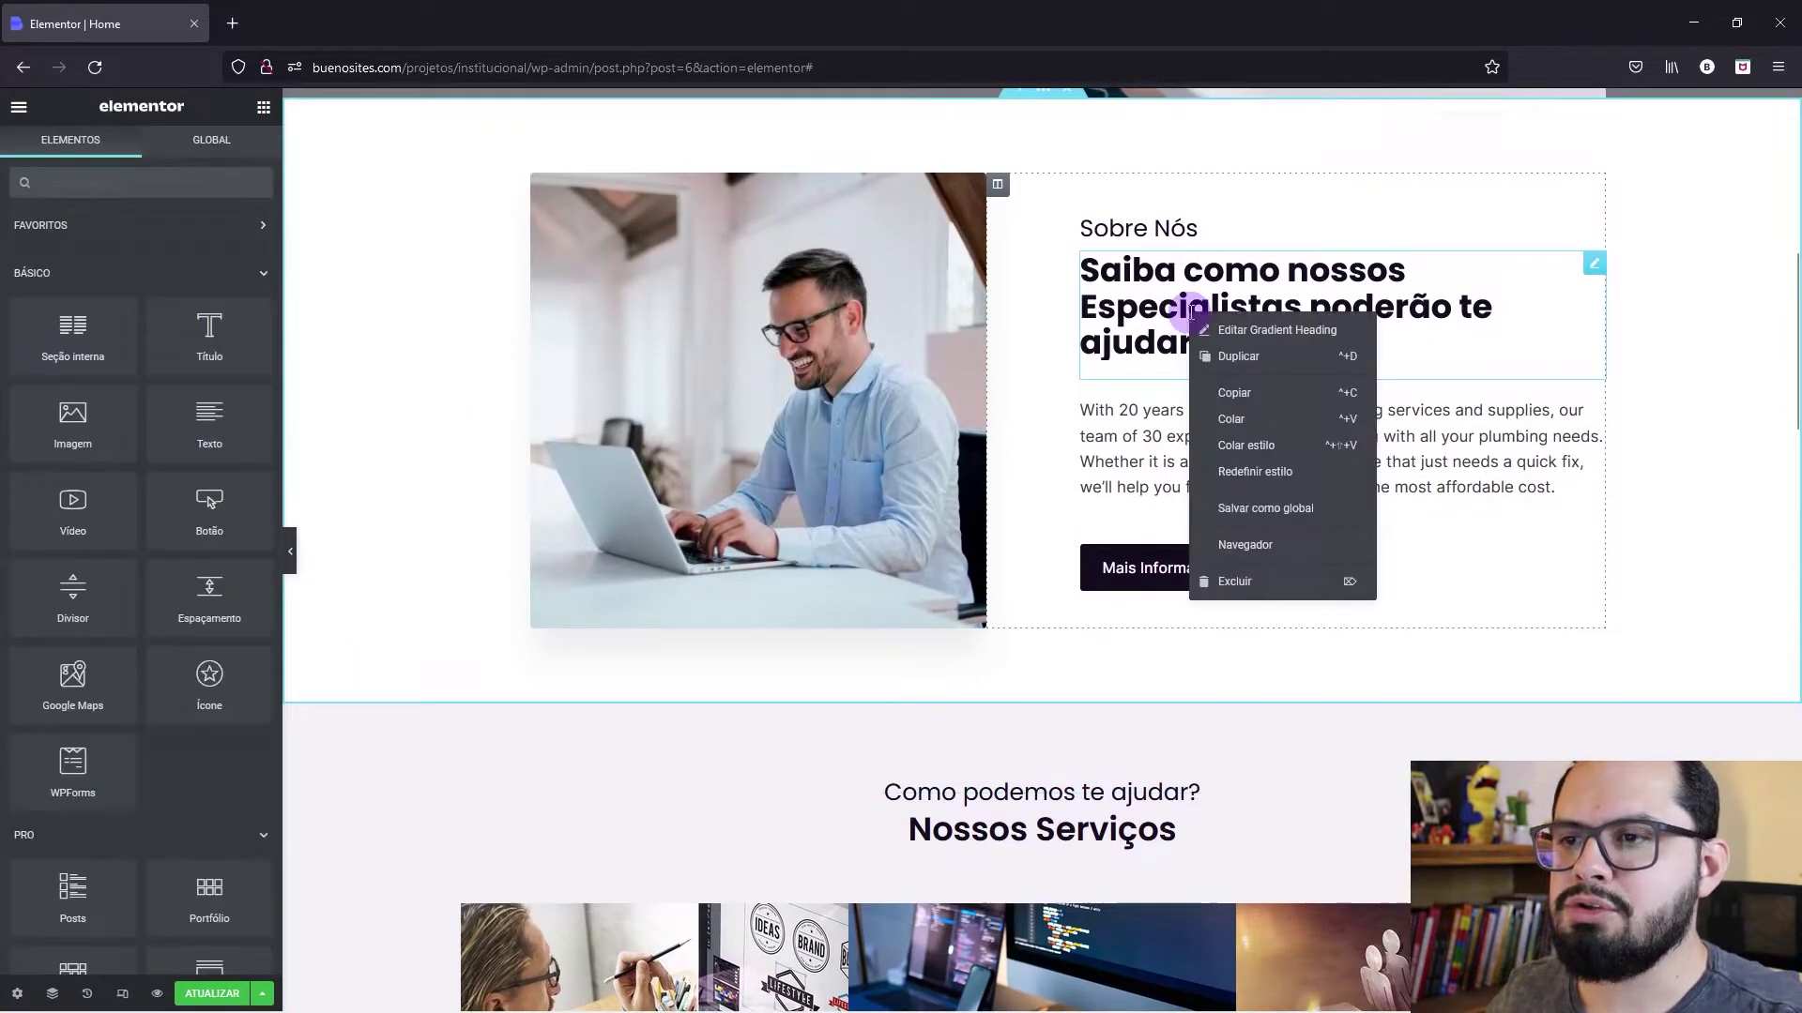
click(1248, 390)
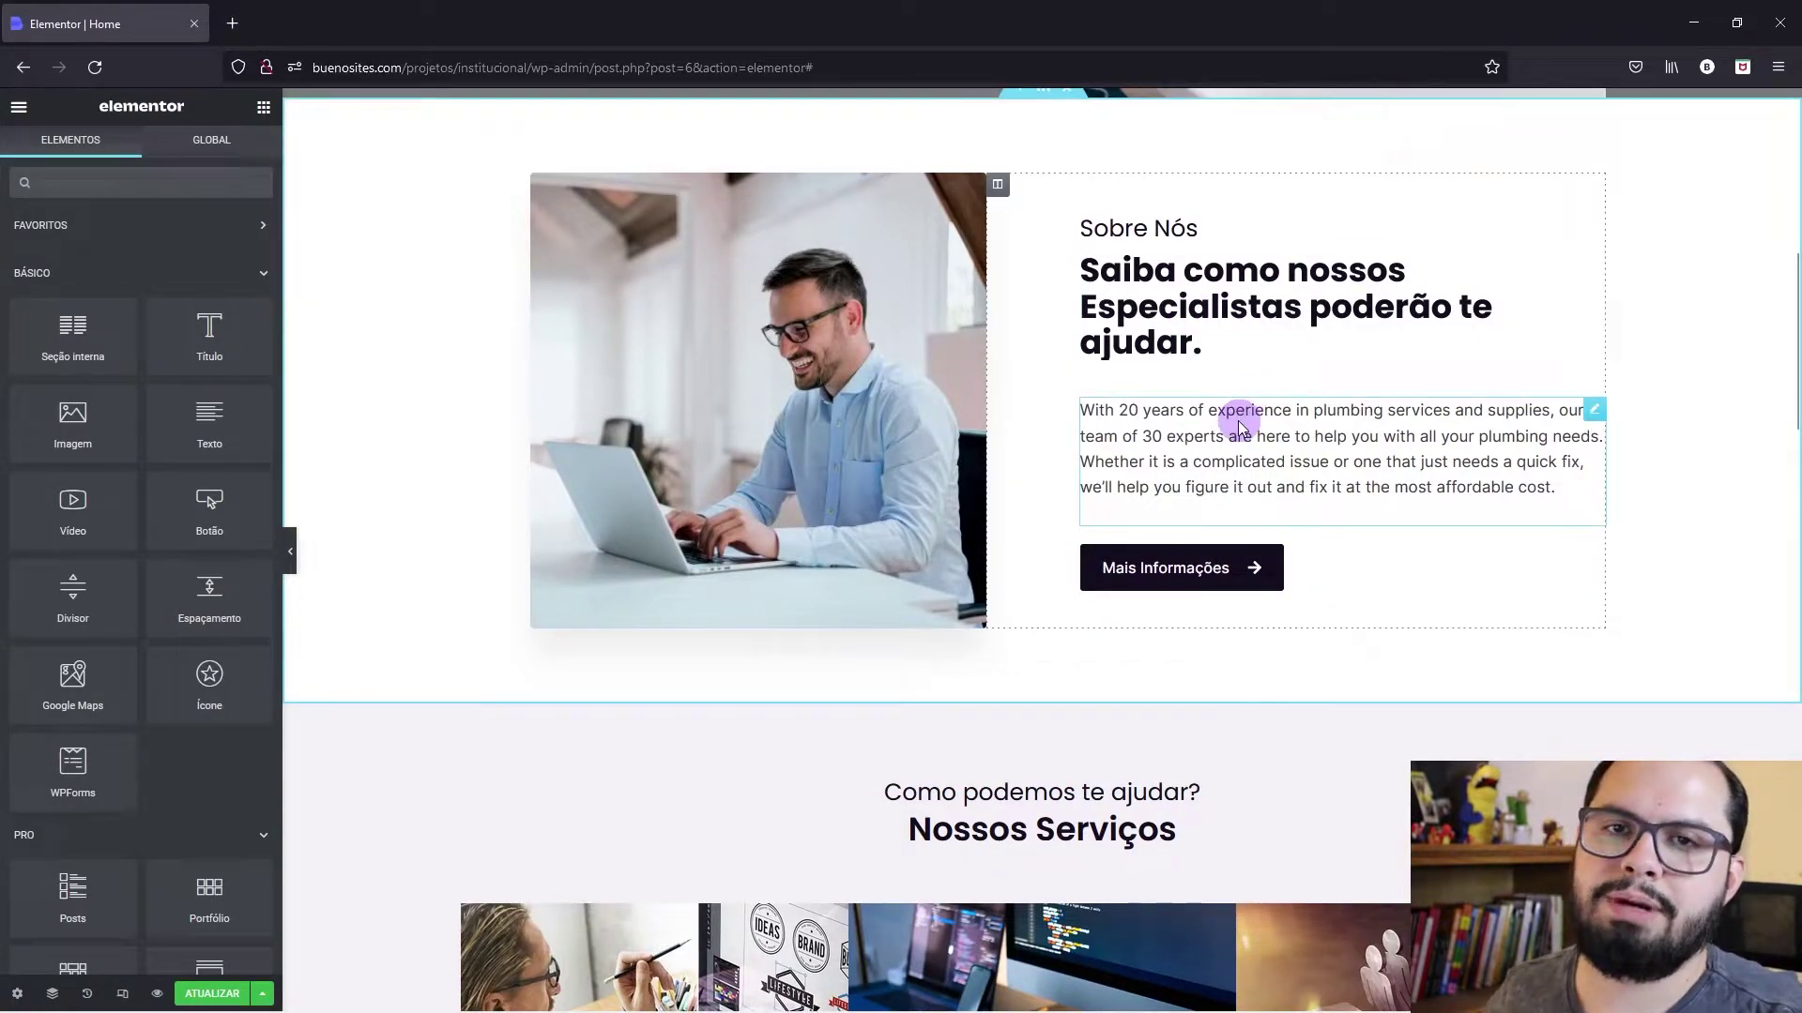
scroll(1234, 455, down, 1)
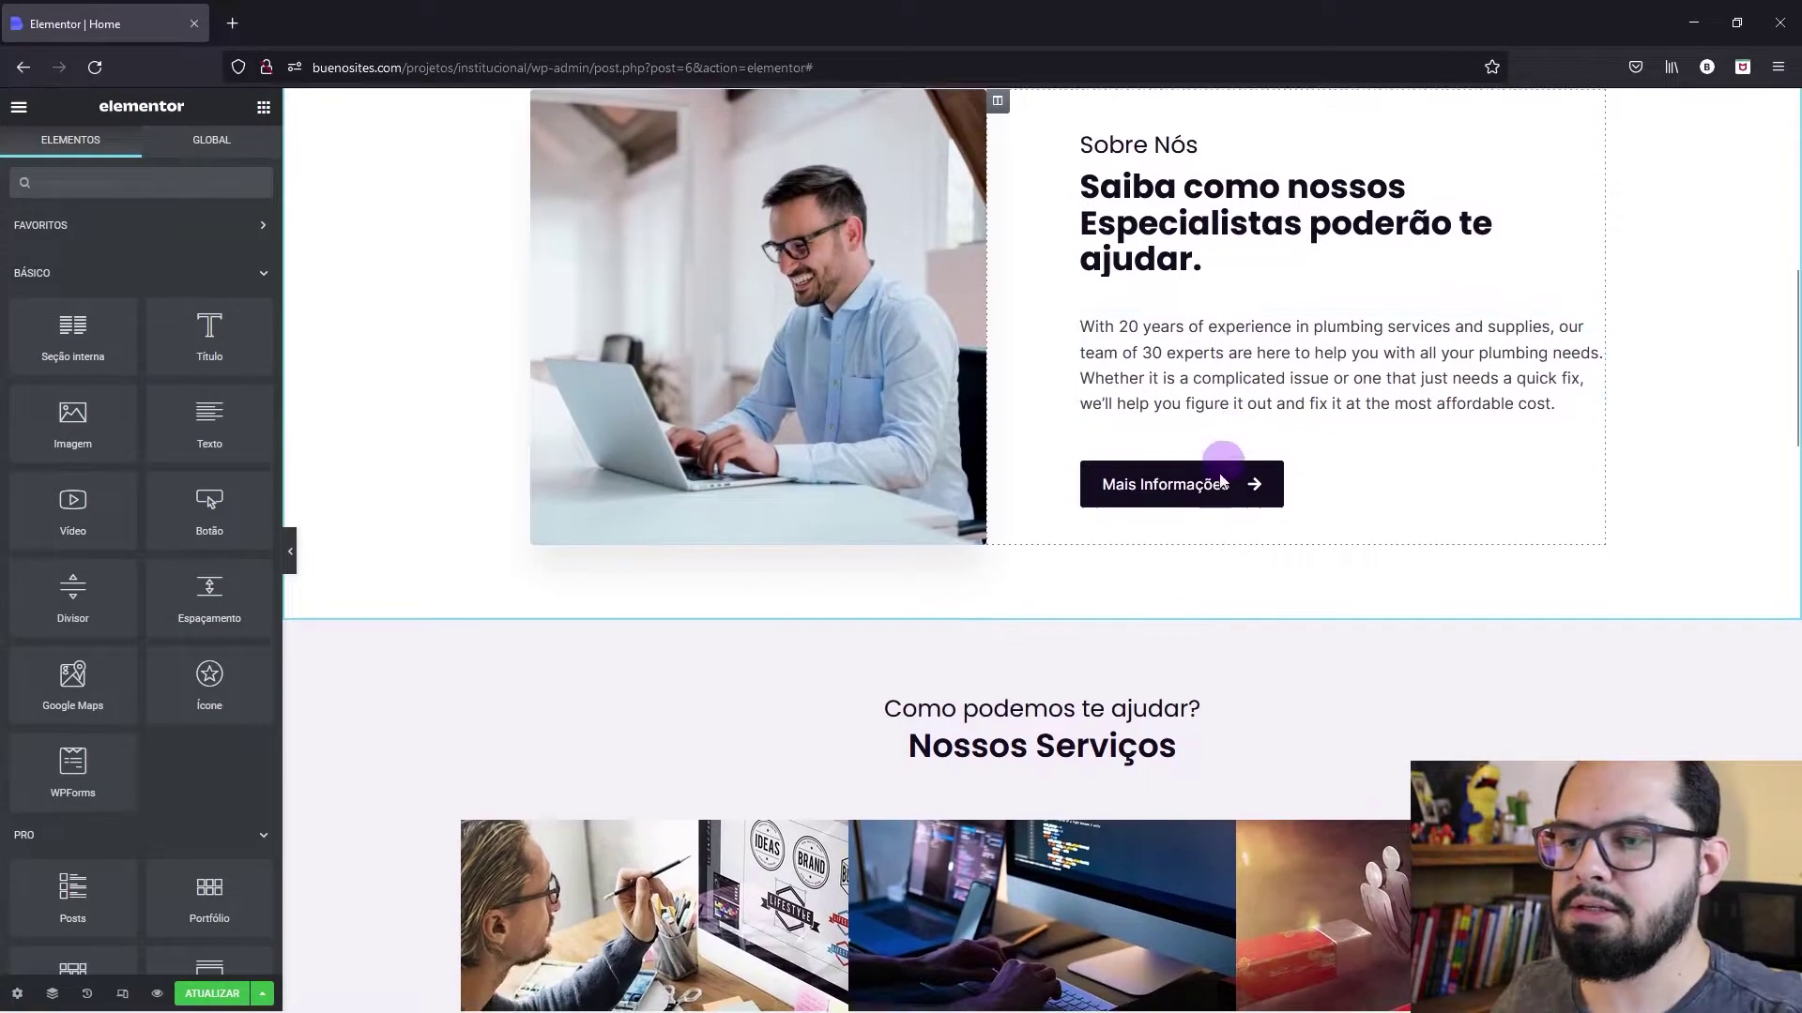
right_click(1106, 740)
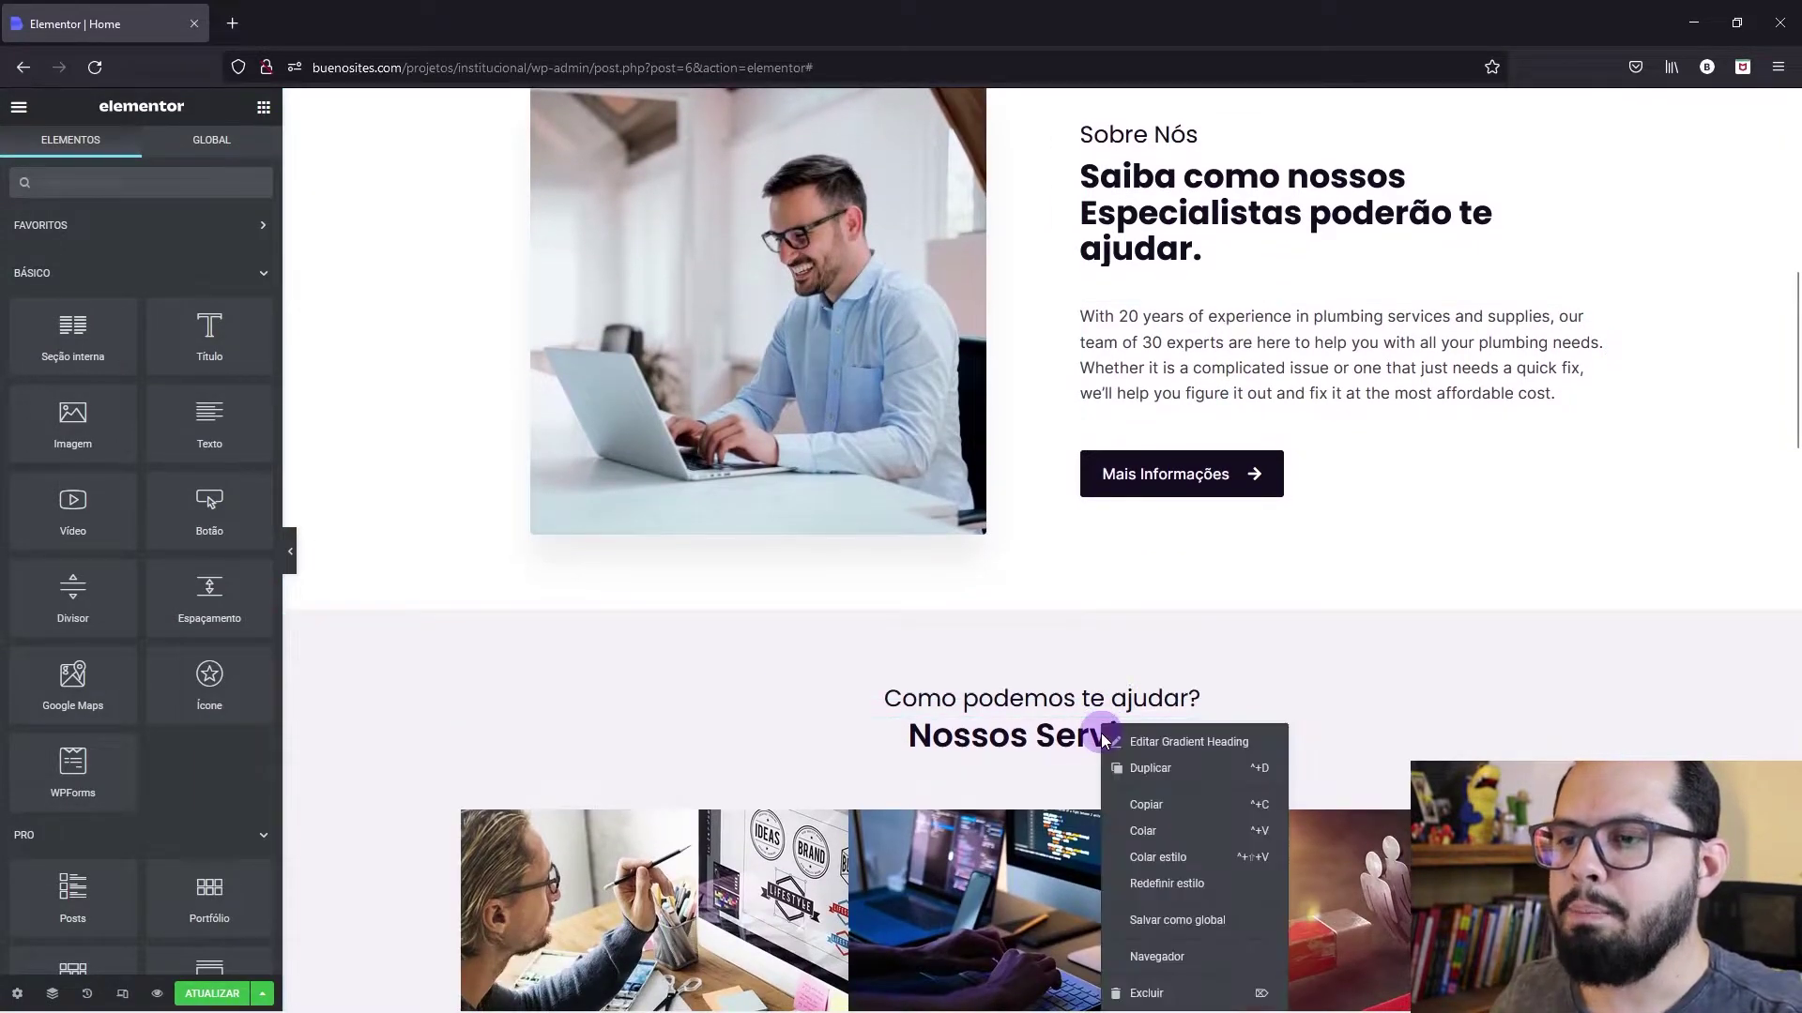
click(1160, 856)
Step: Center-align the "Nossos Serviços" heading above the service images
click(608, 734)
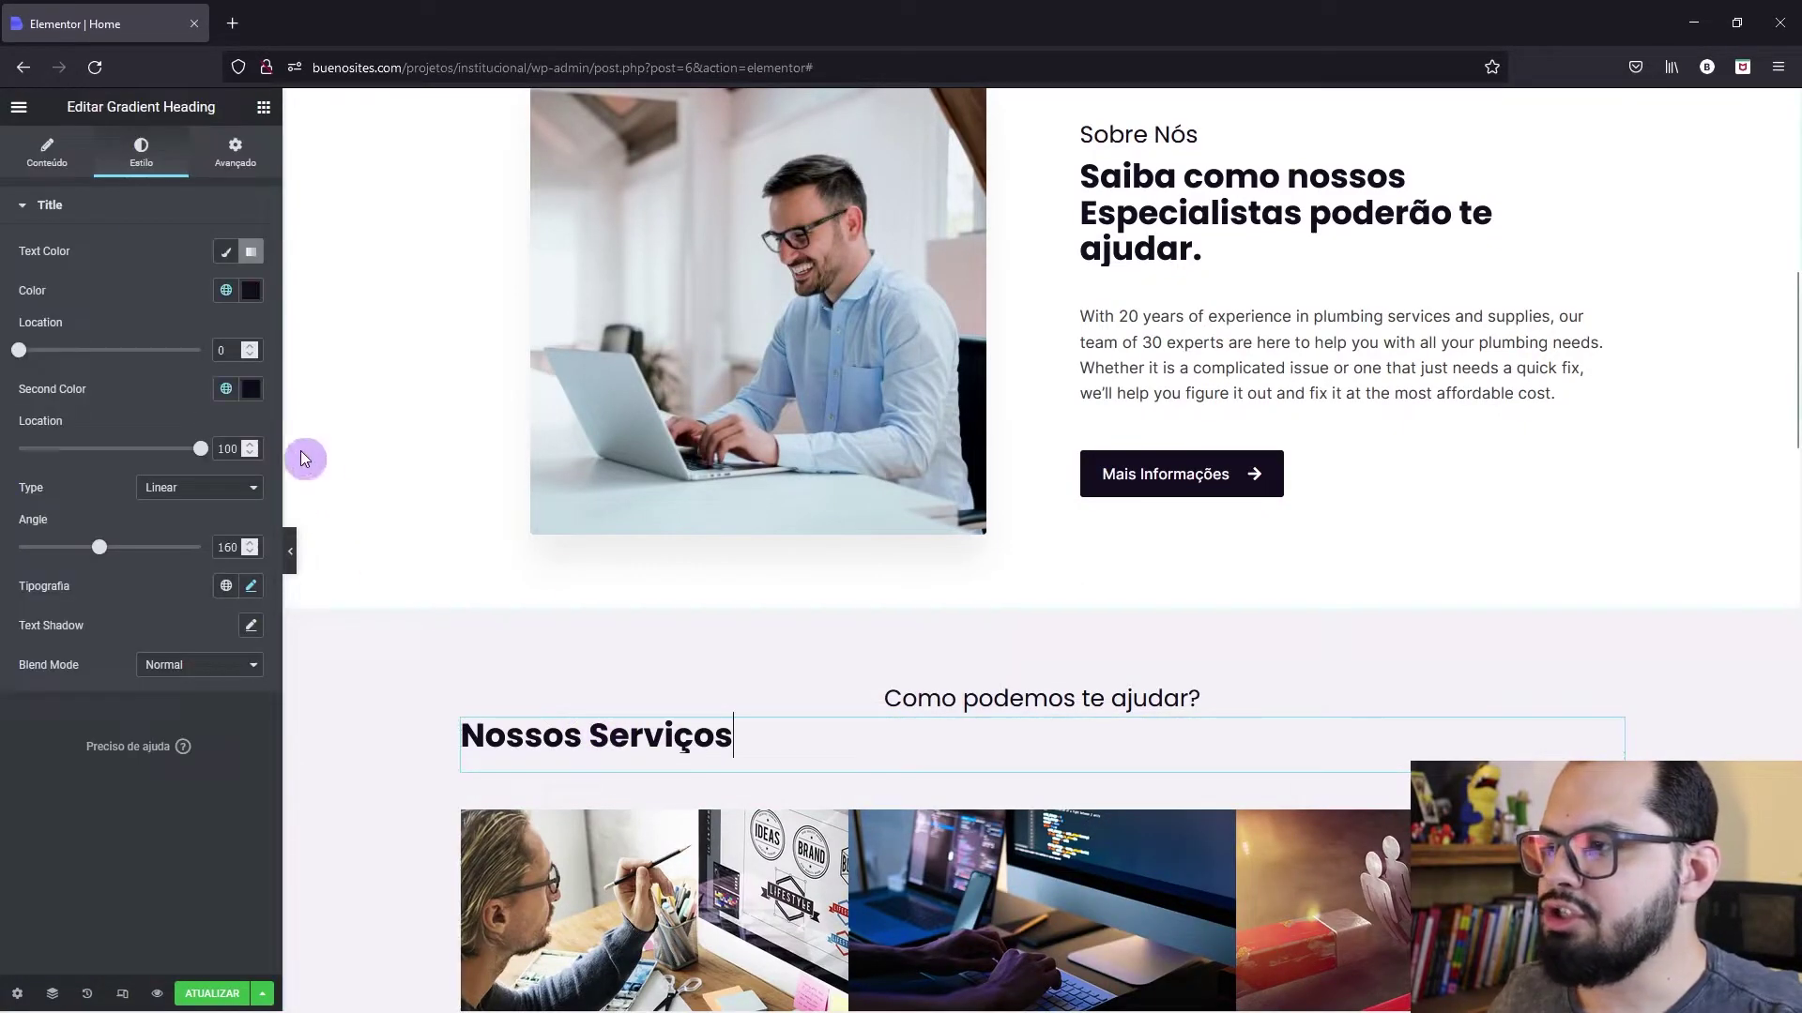
click(47, 150)
click(201, 480)
Step: Try to paste the copied heading style onto the "Fale com um Especialista" title in the purple section
scroll(634, 515, down, 5)
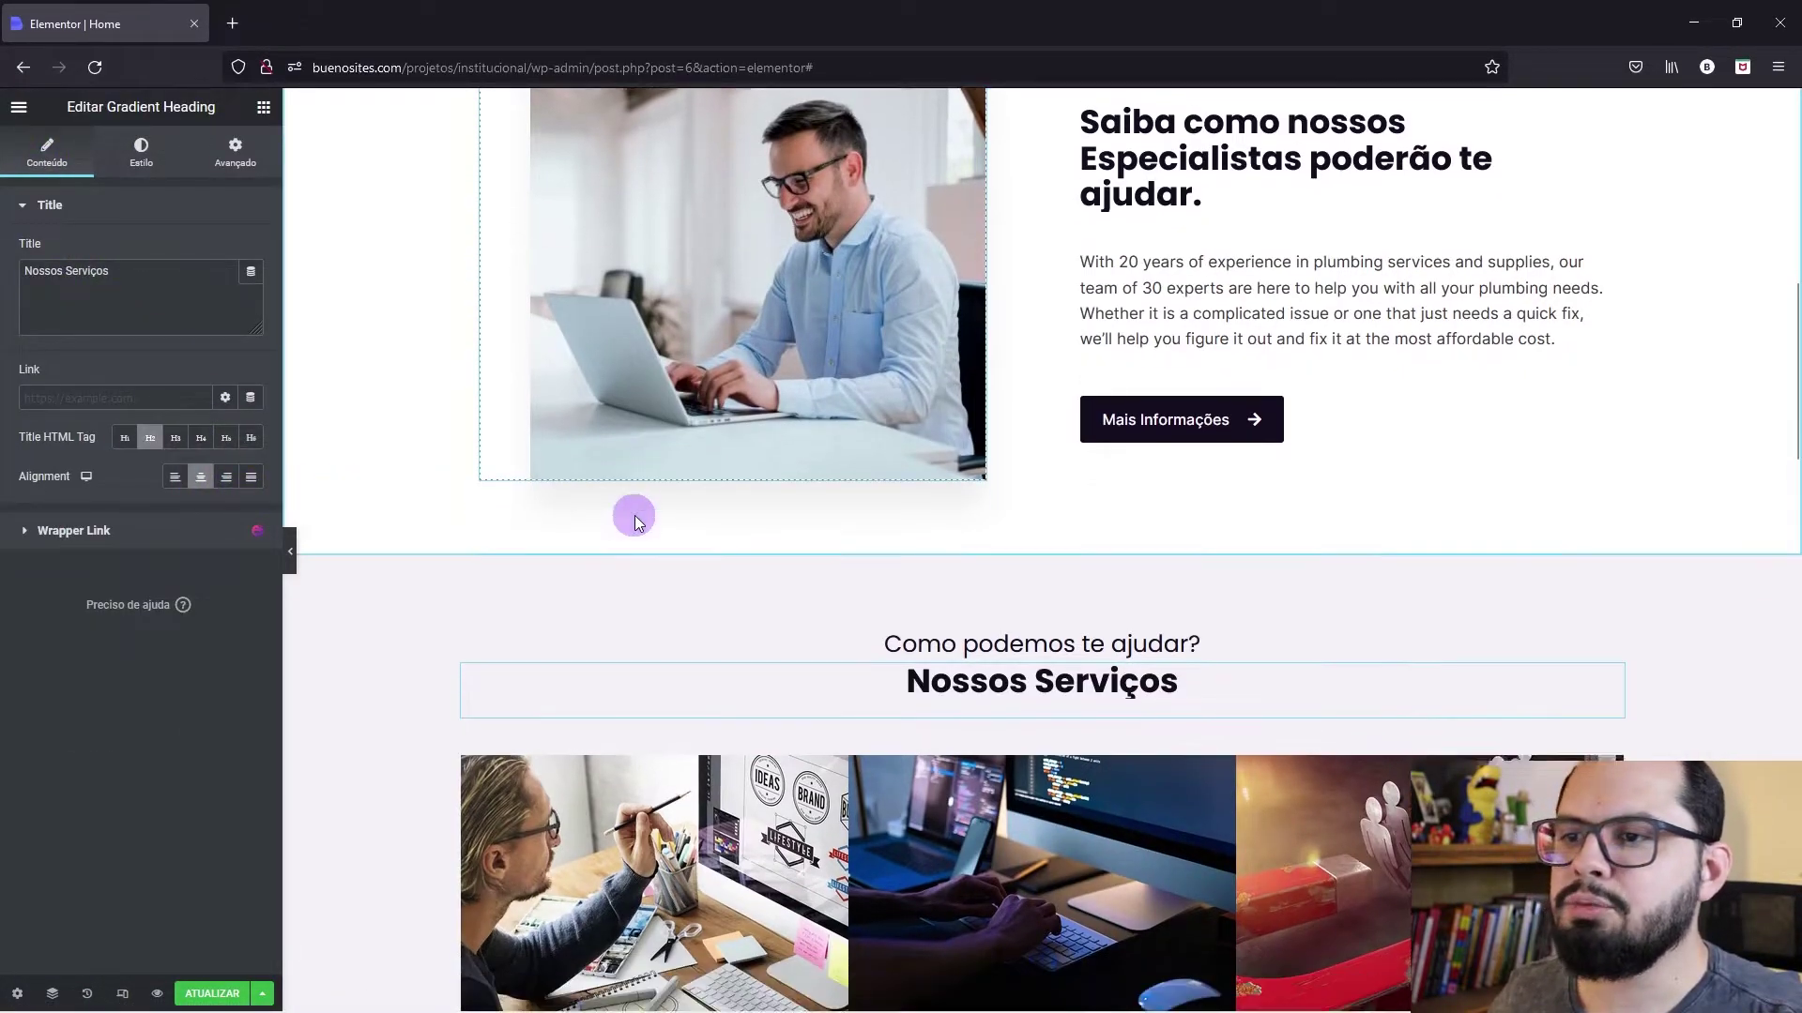
scroll(634, 515, down, 4)
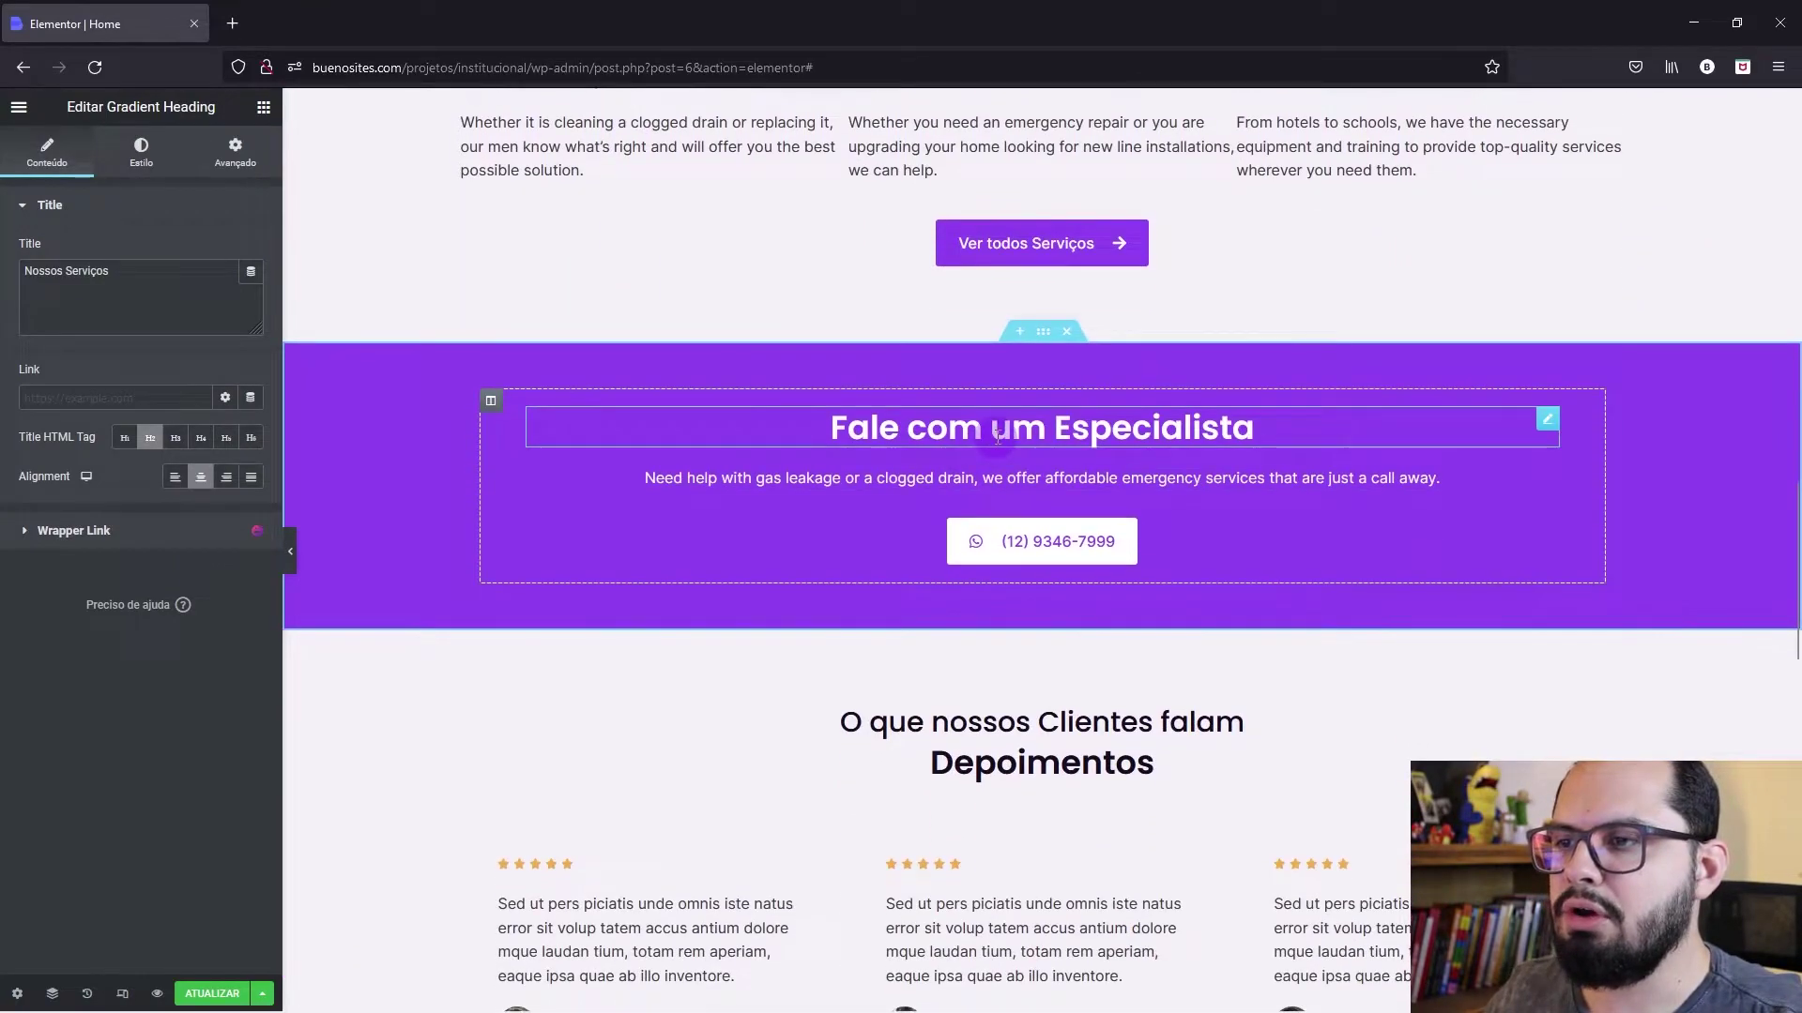
right_click(1001, 429)
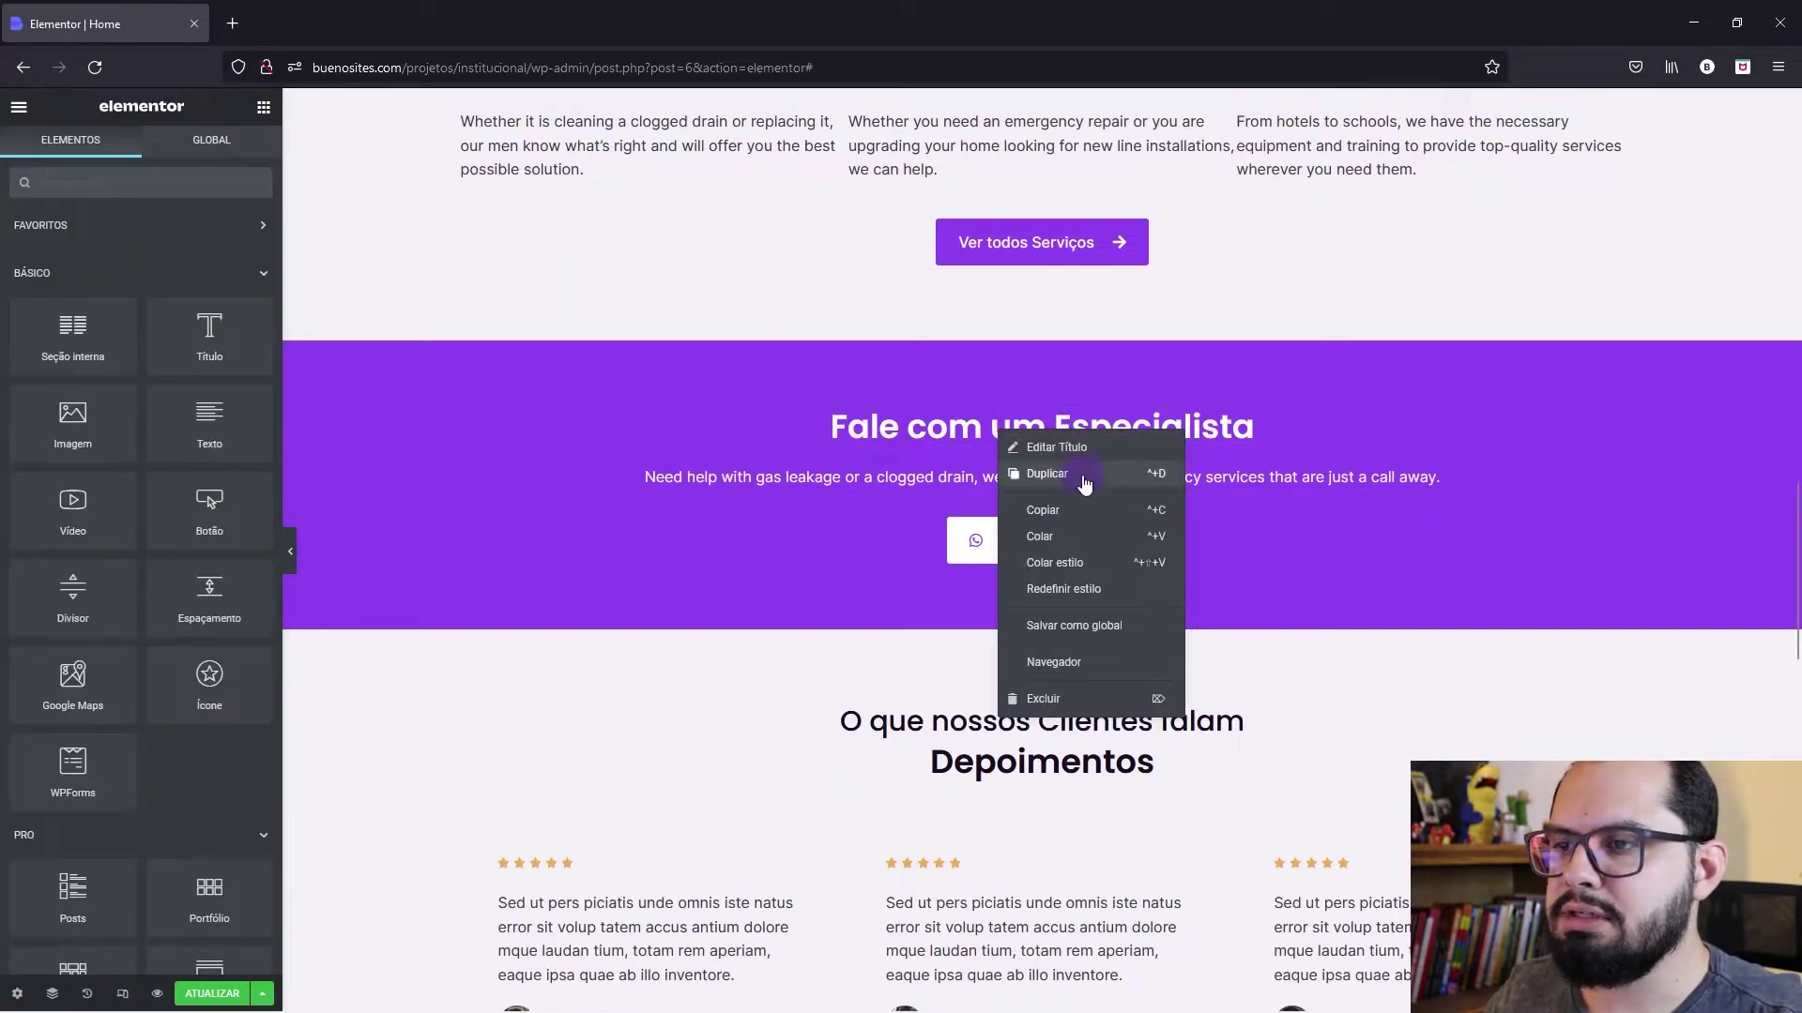
click(1063, 566)
right_click(1030, 424)
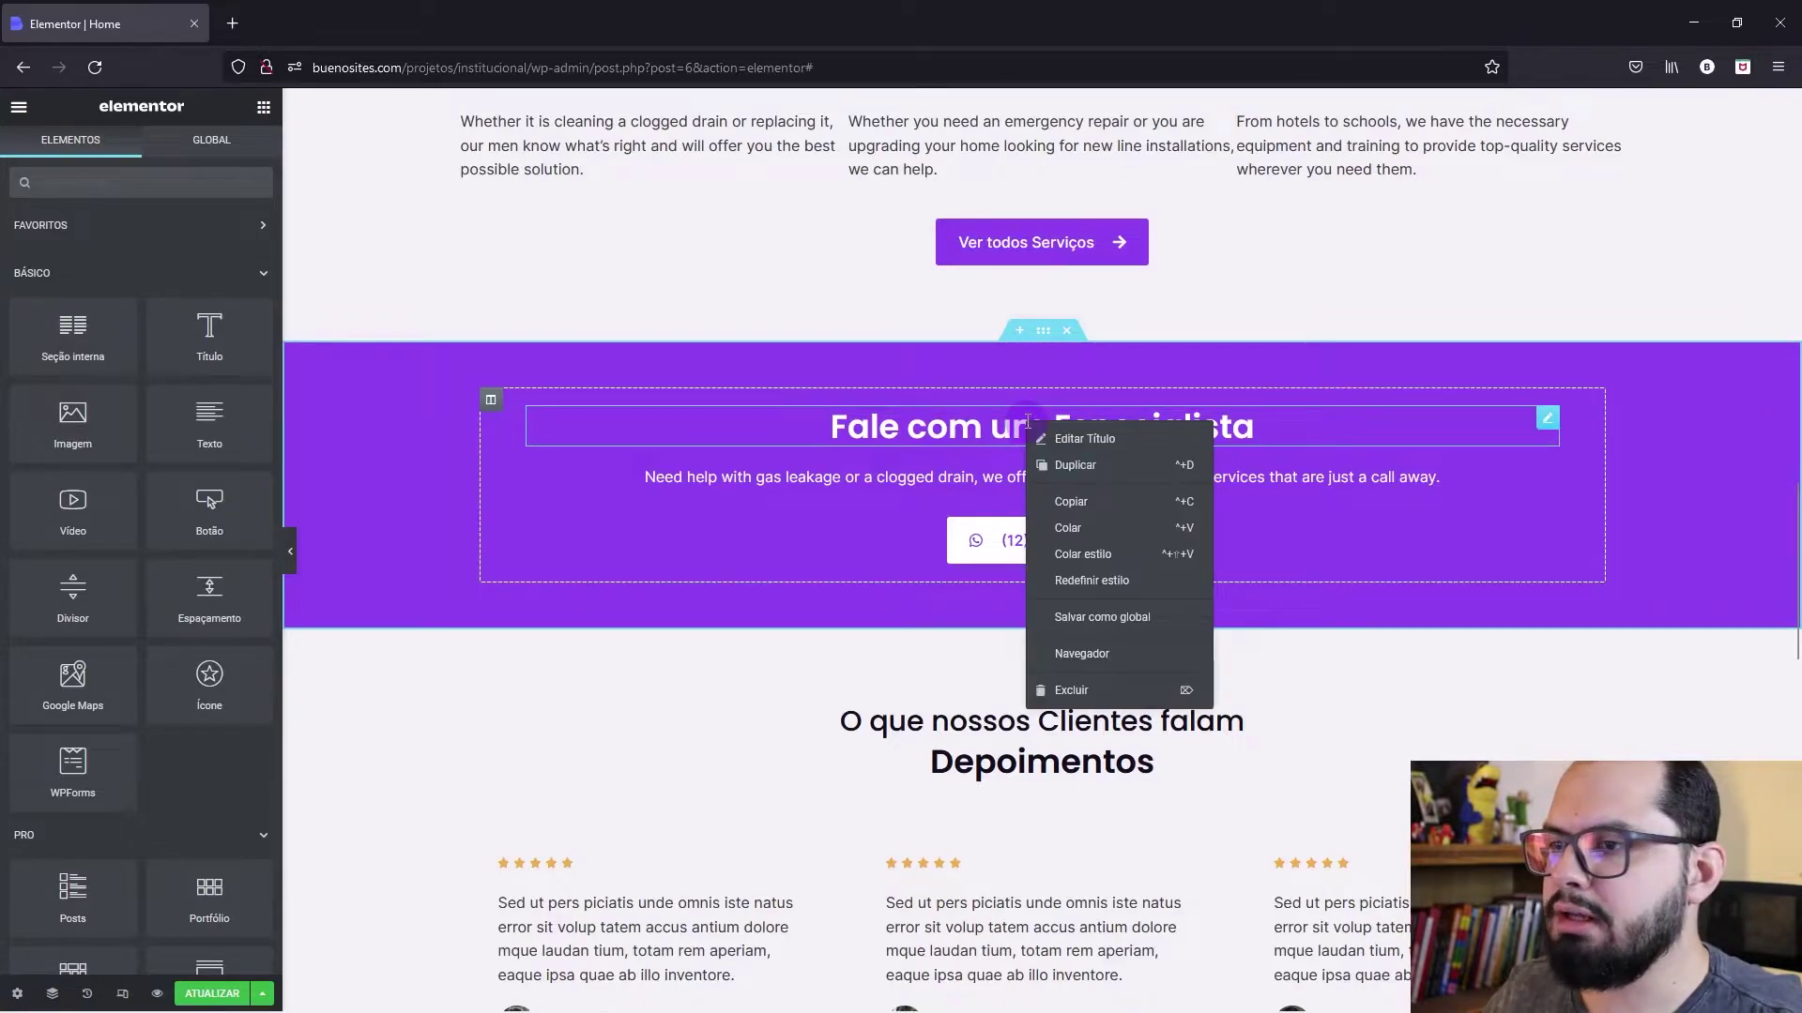
click(1089, 555)
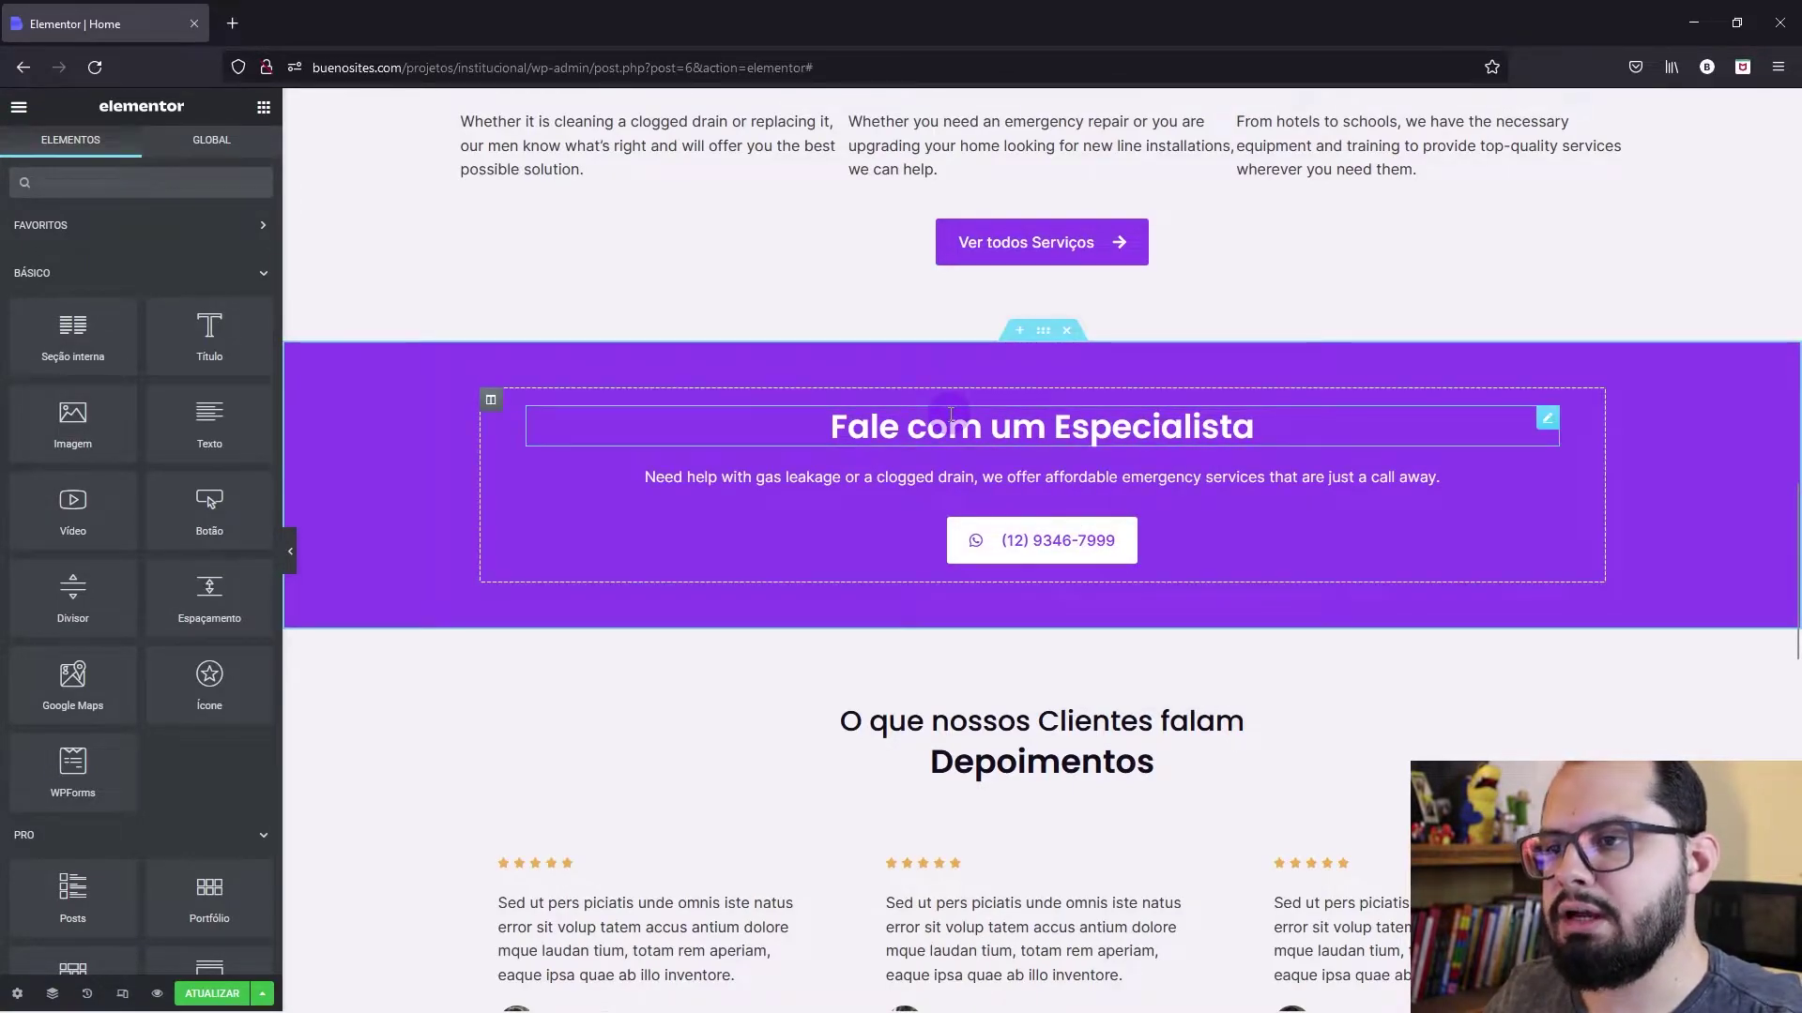
Step: Paste the copied heading style onto the "Depoimentos" heading and center-align it
scroll(951, 416, down, 2)
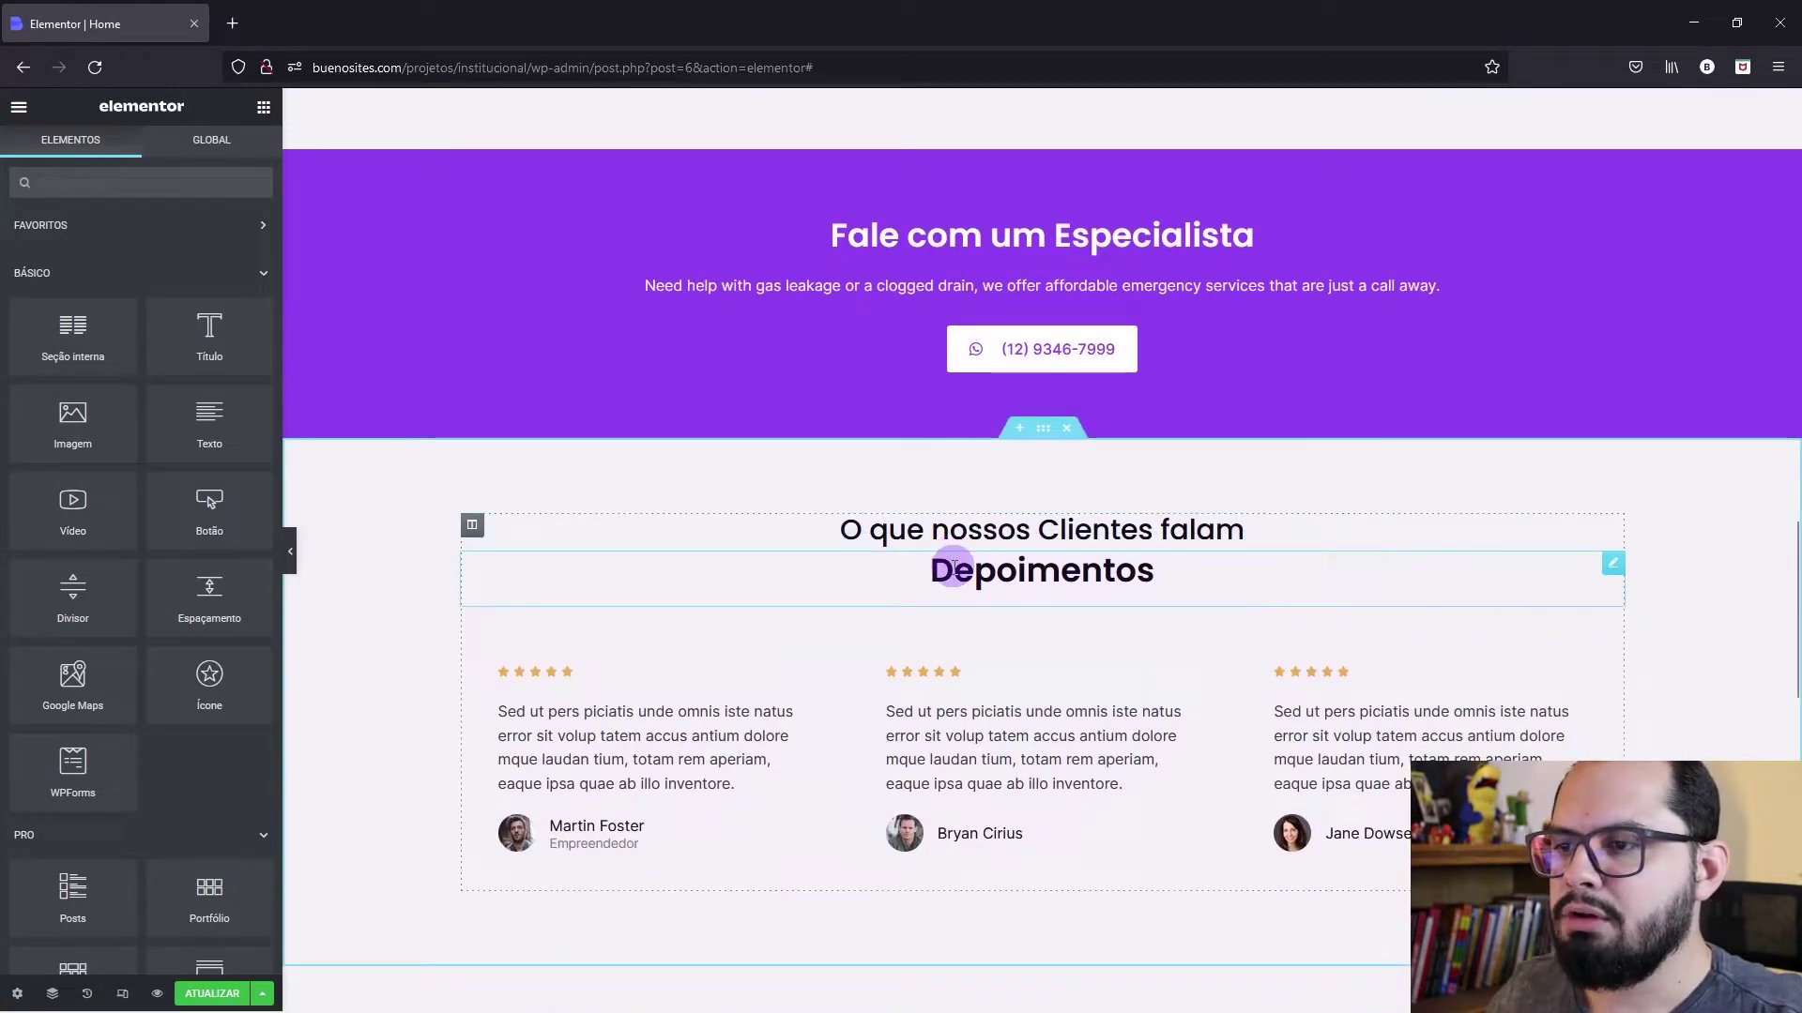
right_click(946, 570)
click(1014, 698)
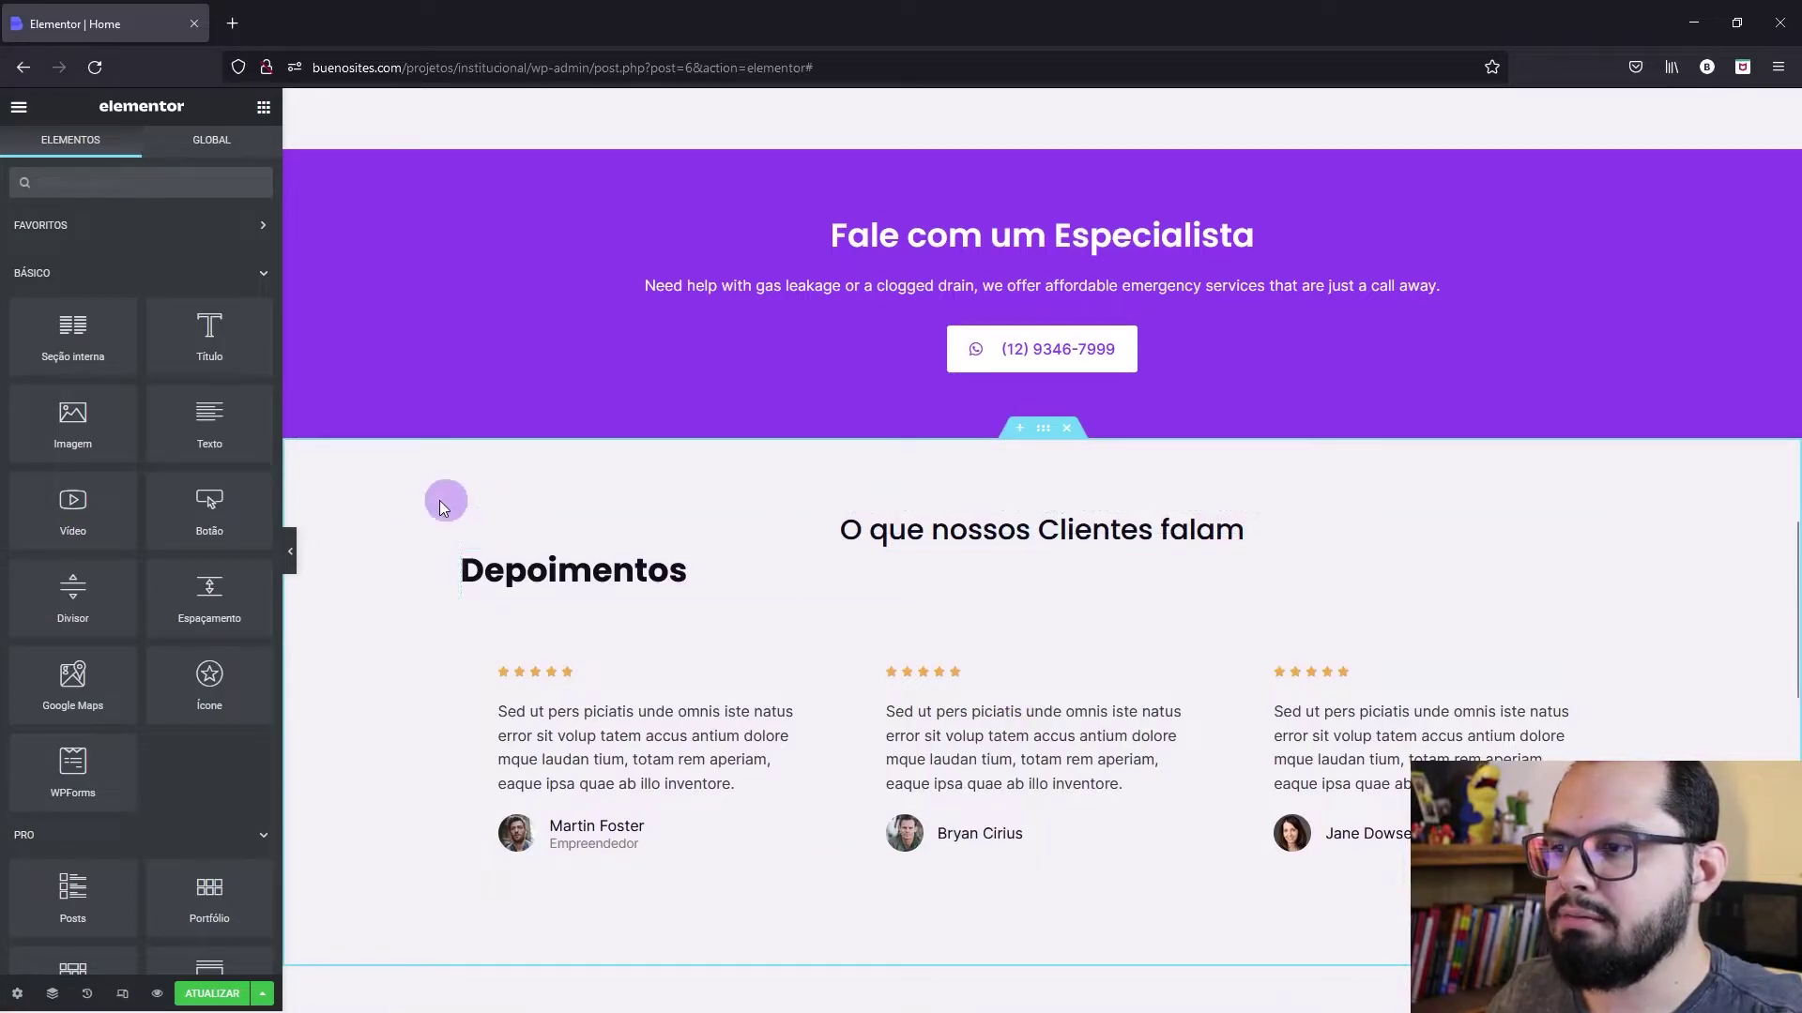
click(554, 576)
click(200, 477)
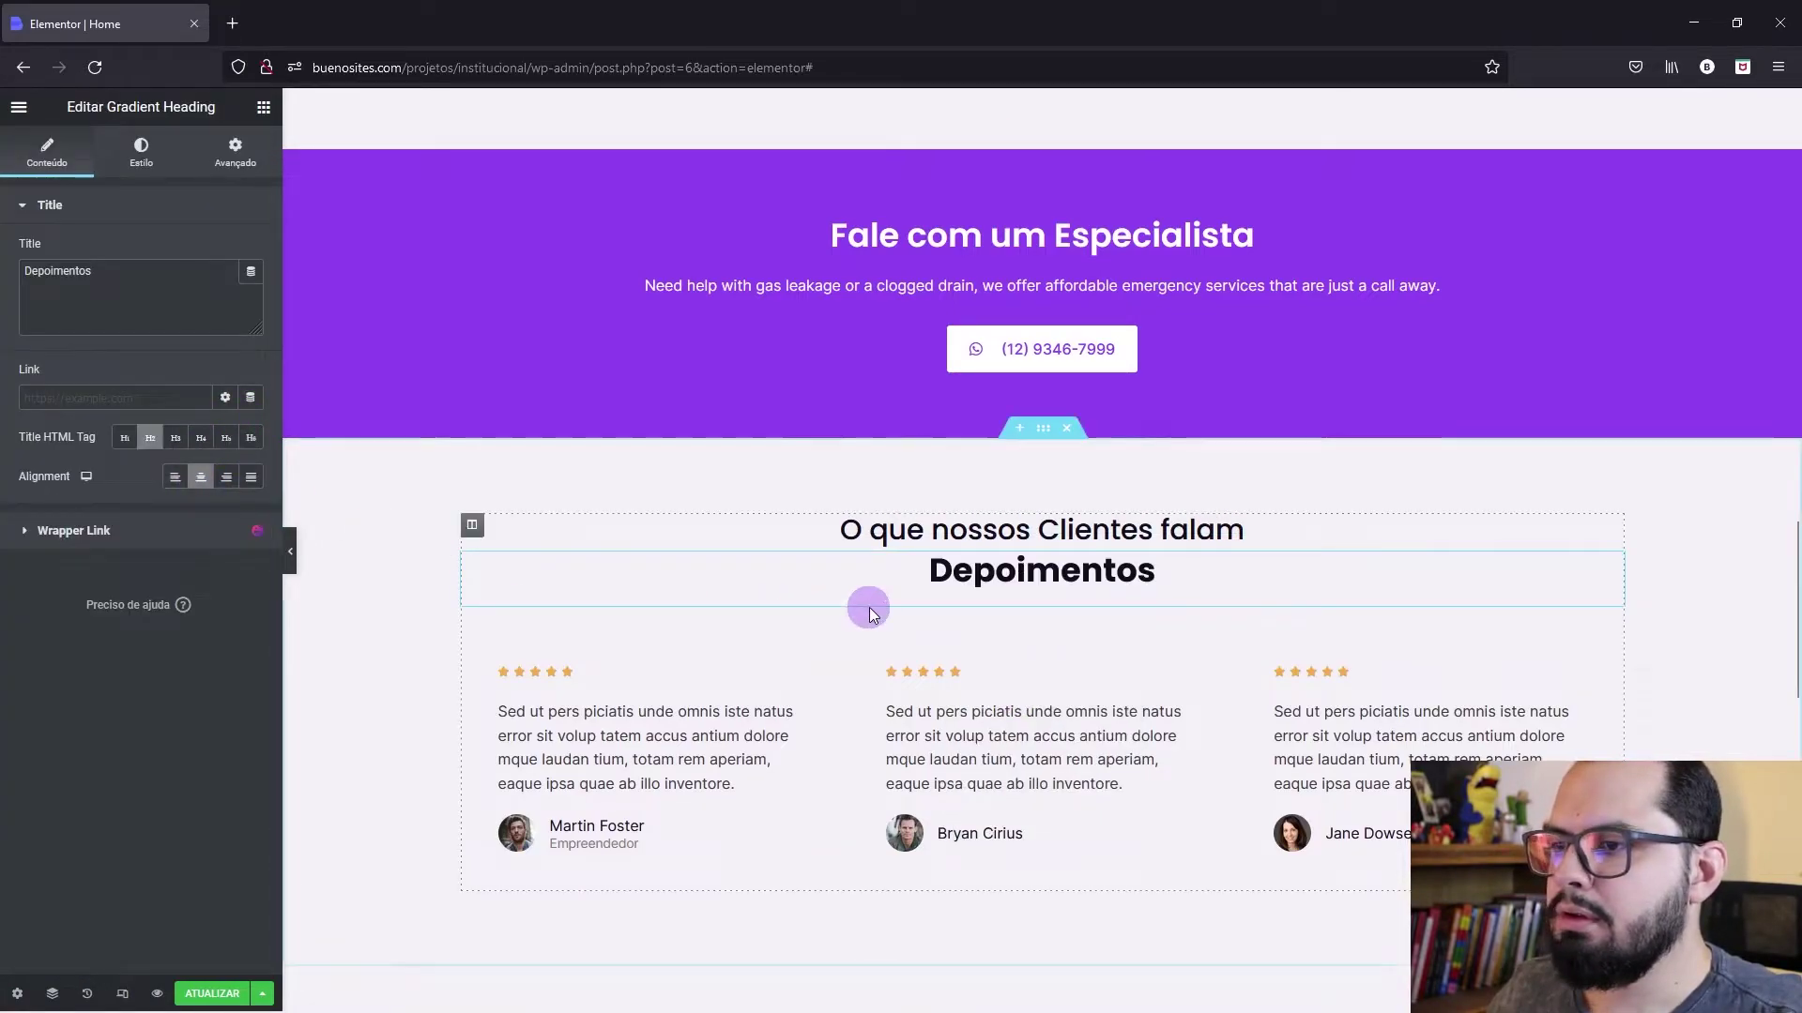
Step: Copy the "Como podemos te ajudar?" title and paste its style onto the "O que nossos Clientes falam" title
scroll(868, 608, up, 5)
scroll(868, 608, up, 4)
right_click(1011, 317)
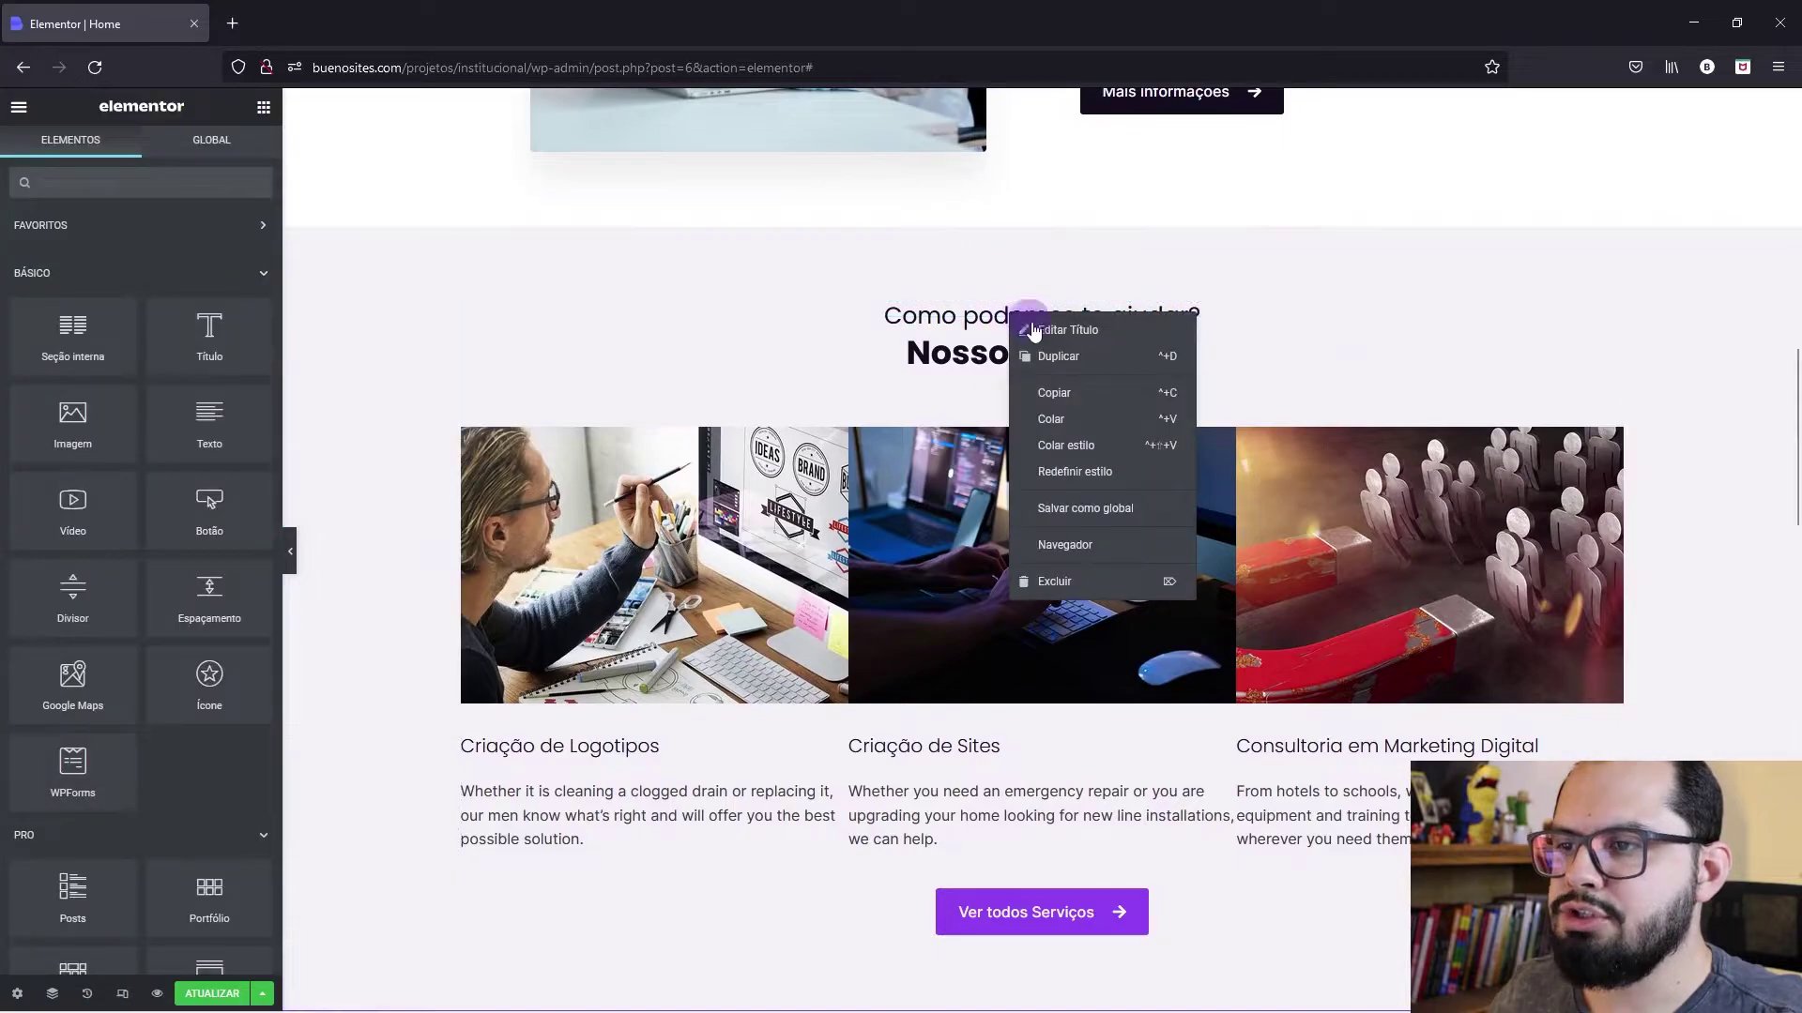
click(1079, 394)
scroll(1078, 396, down, 7)
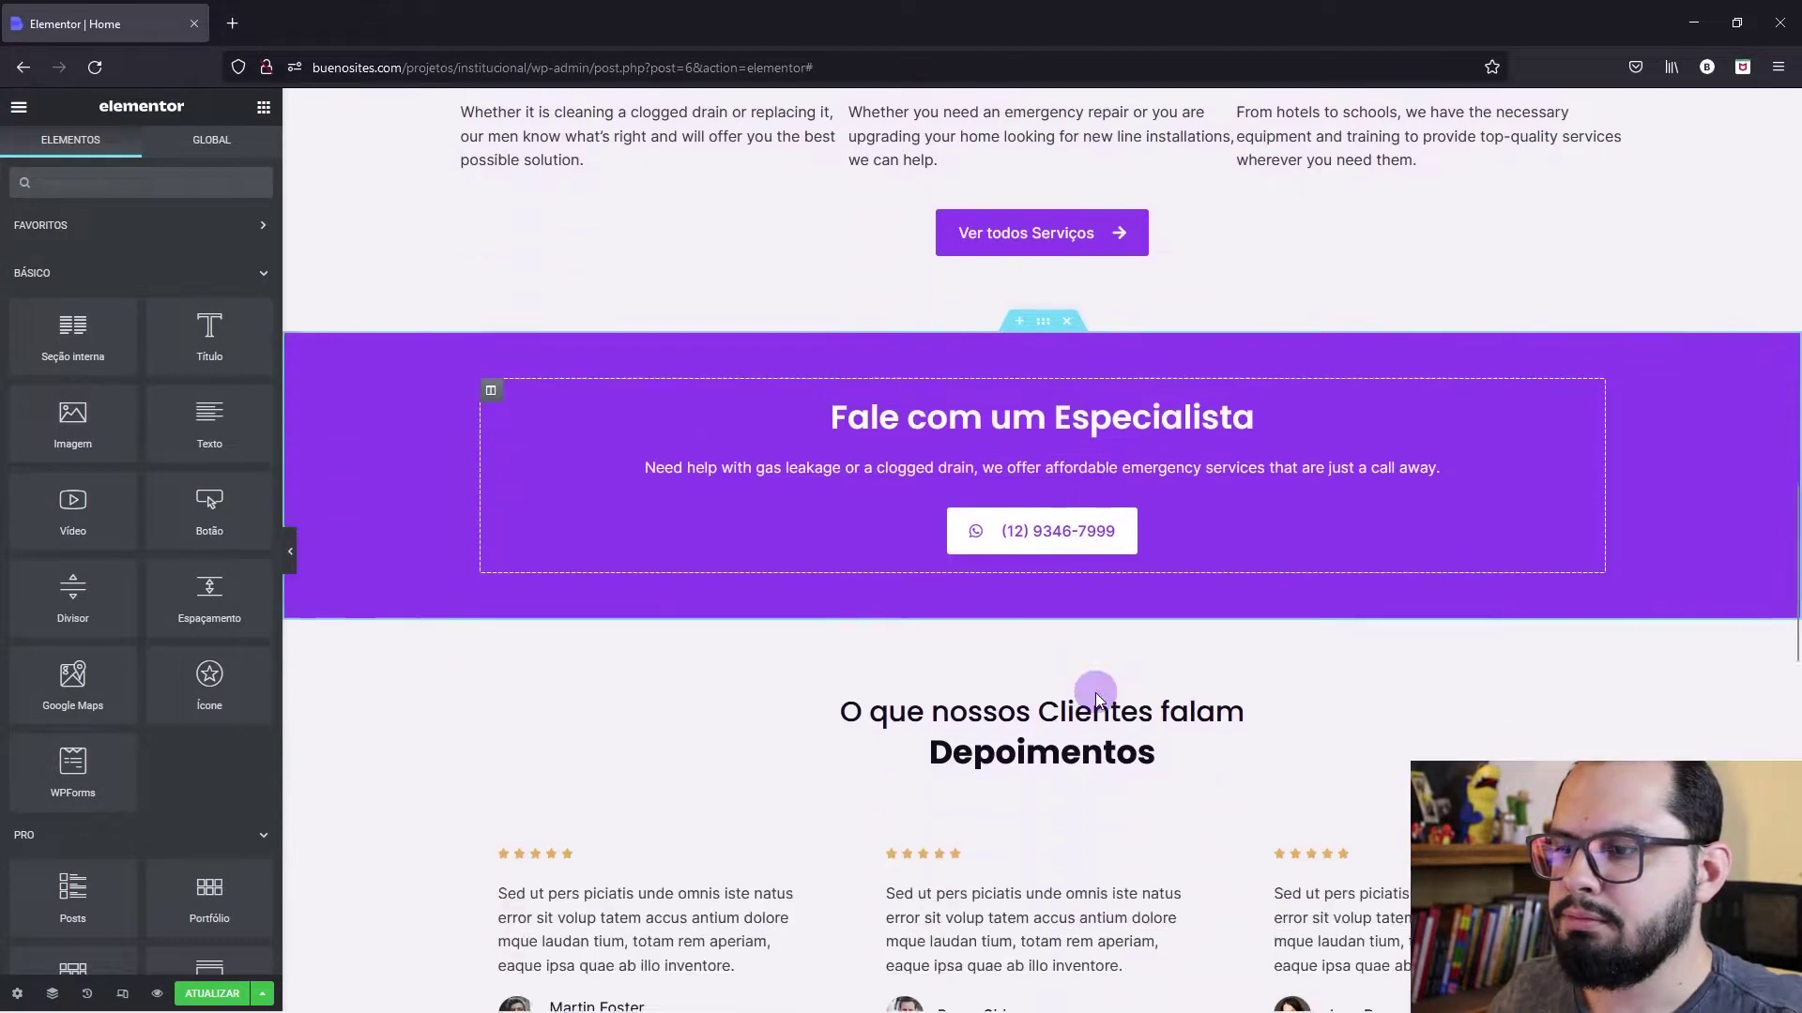
scroll(1095, 692, down, 2)
right_click(1072, 533)
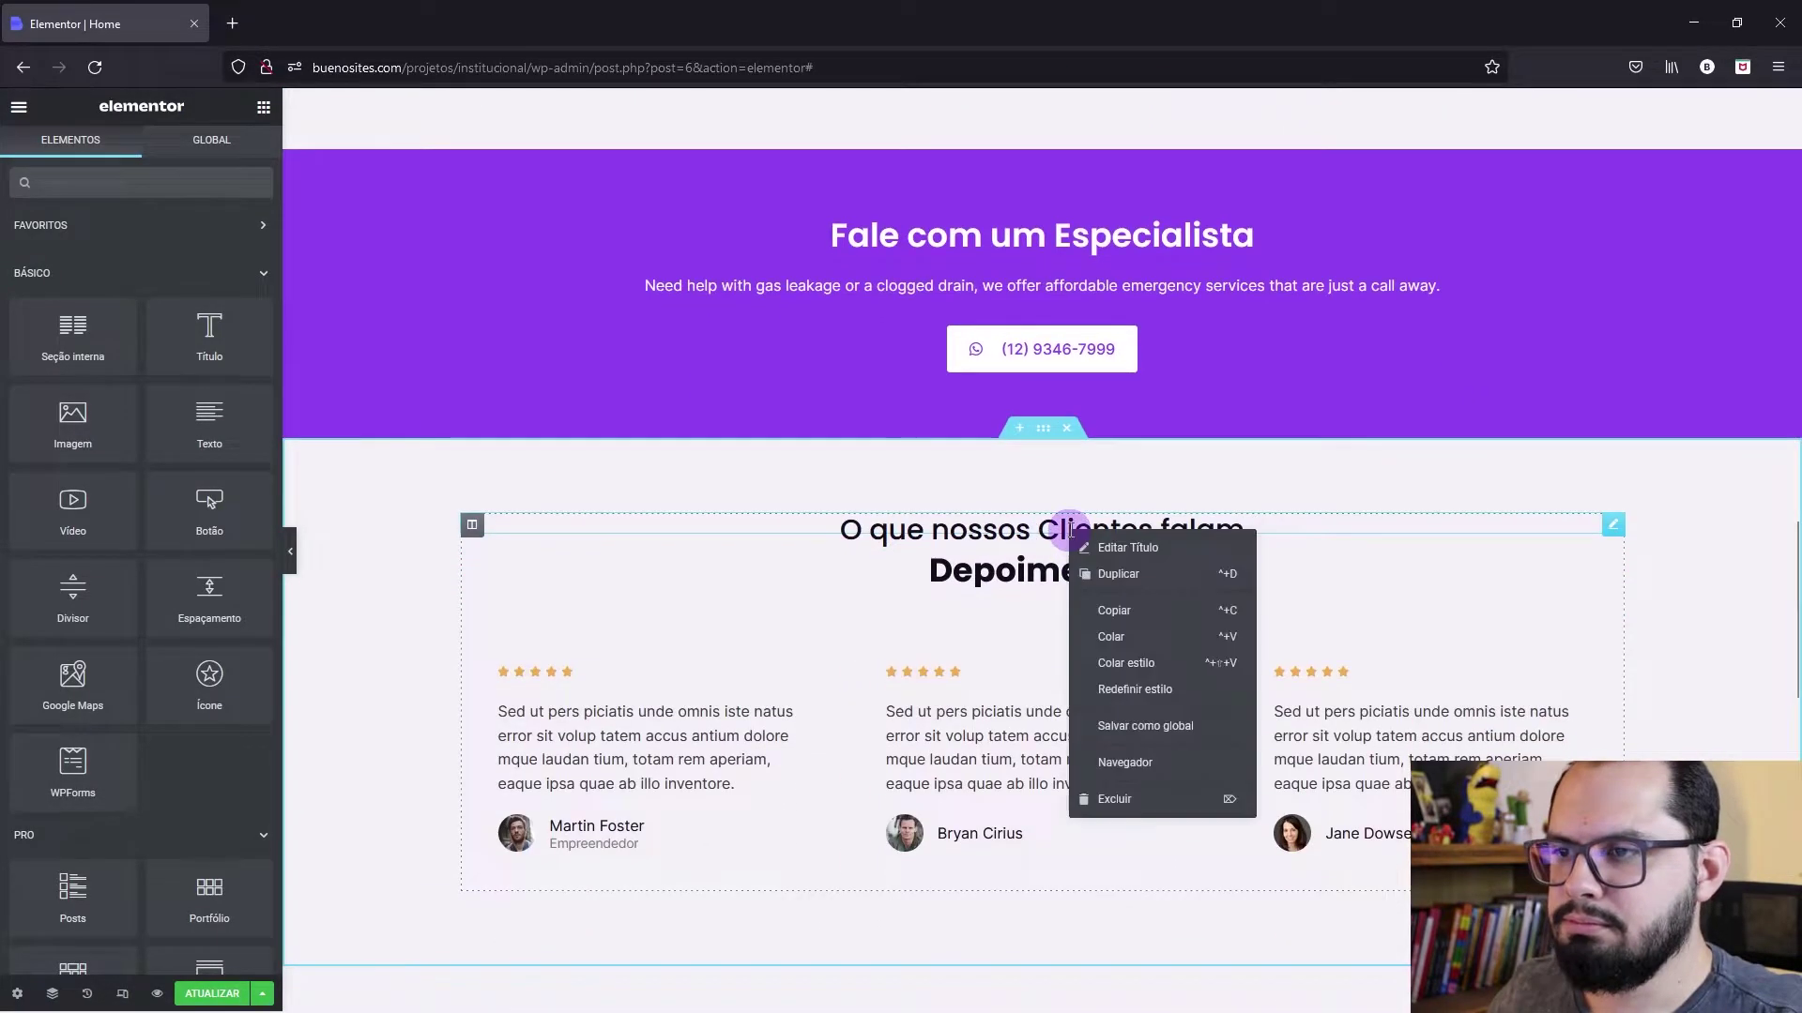
click(1132, 668)
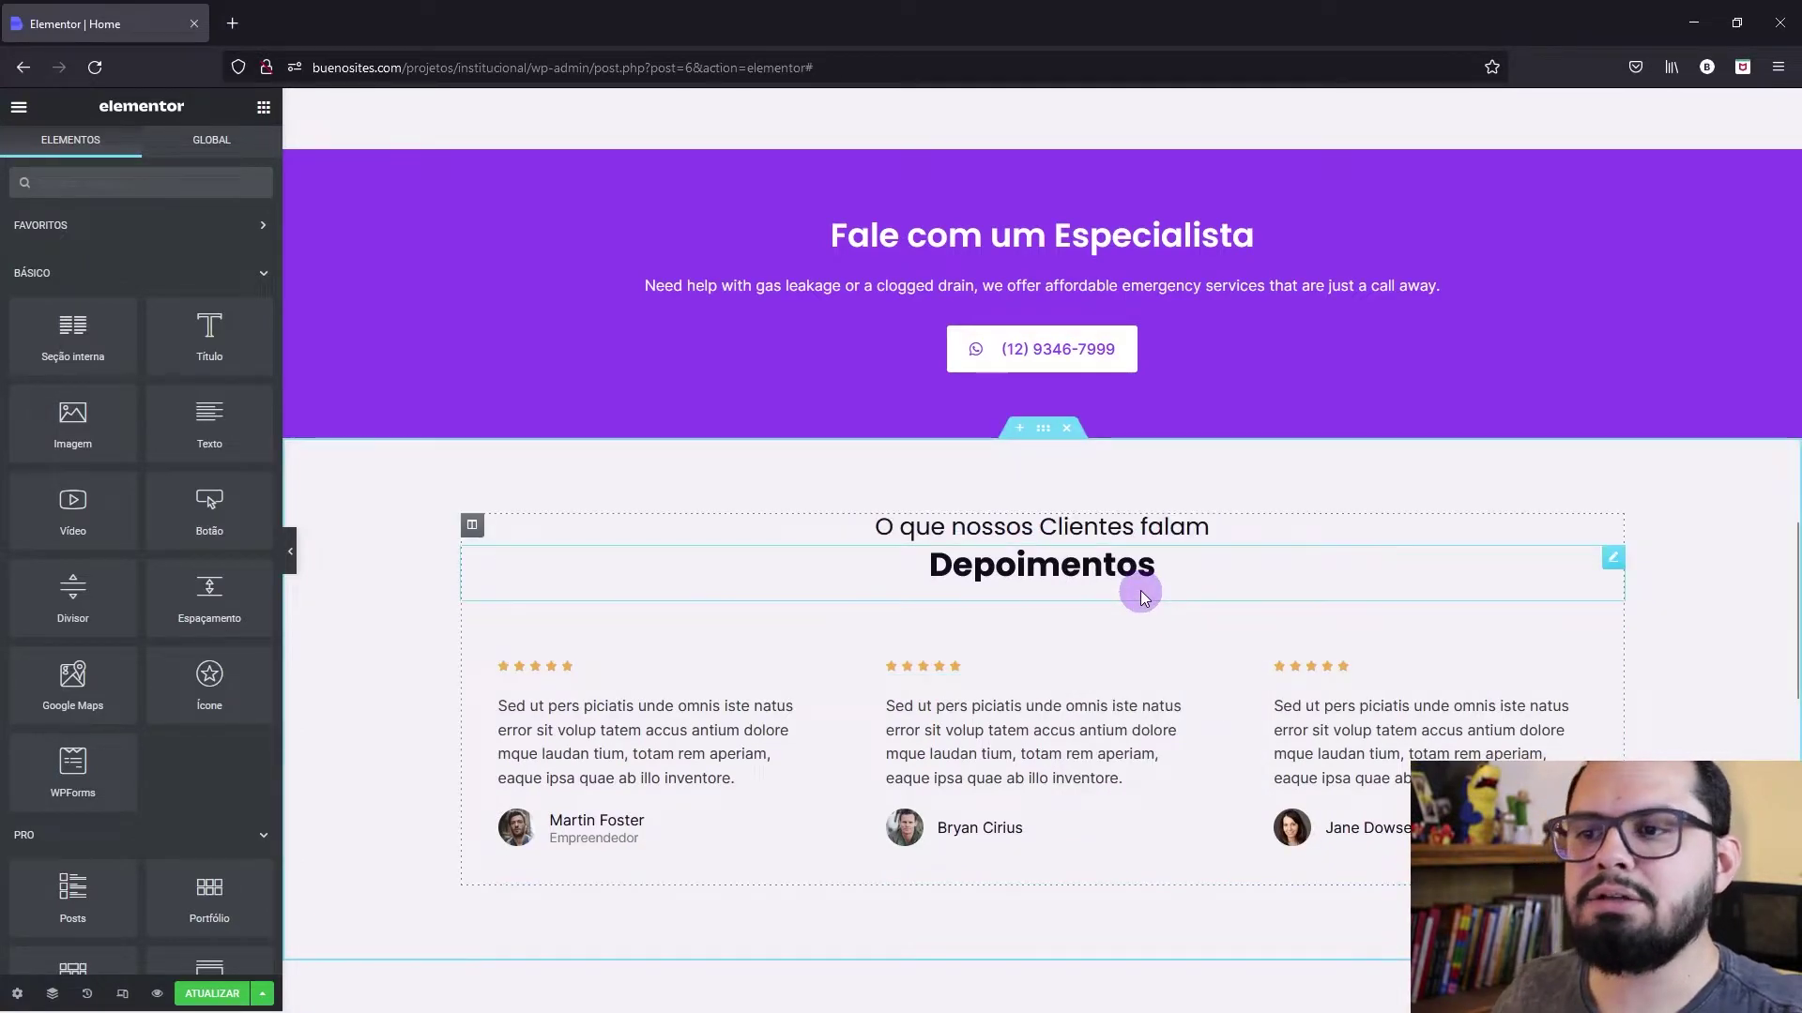
Step: Paste the copied title style onto the "Cases de Sucesso" title above the portfolio gallery
scroll(1198, 551, down, 3)
scroll(1201, 552, down, 3)
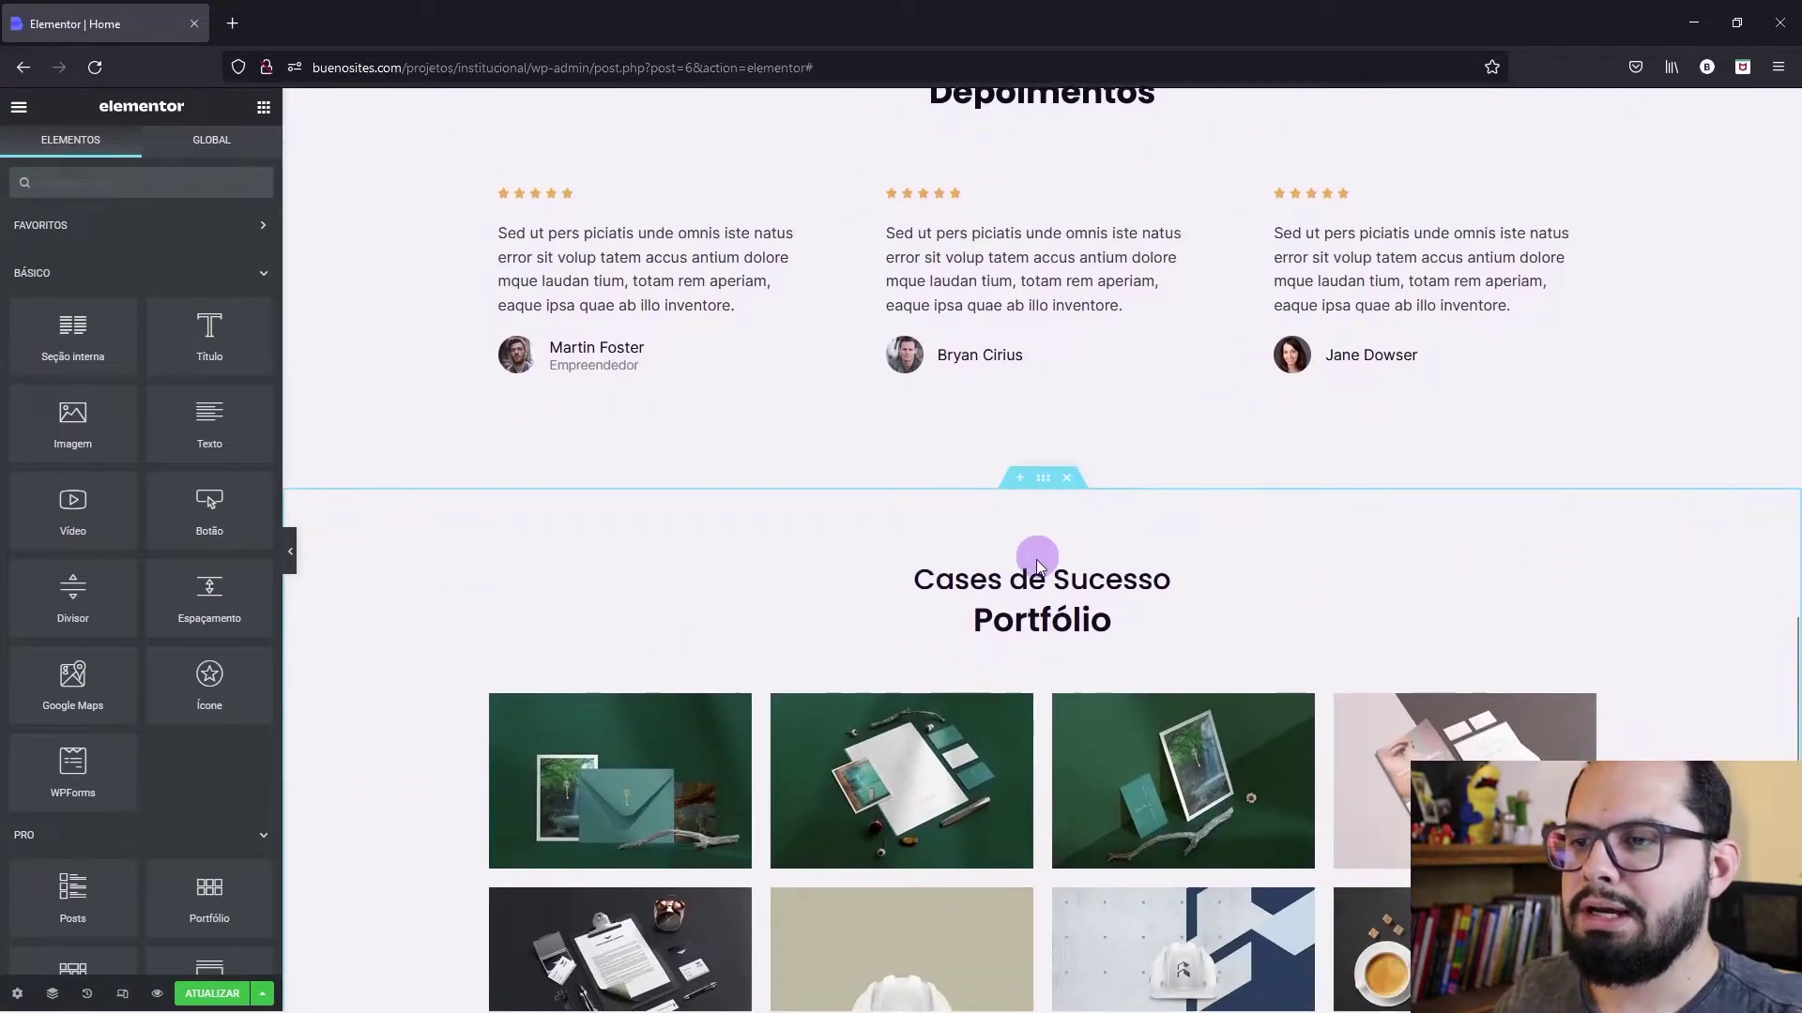
right_click(1046, 583)
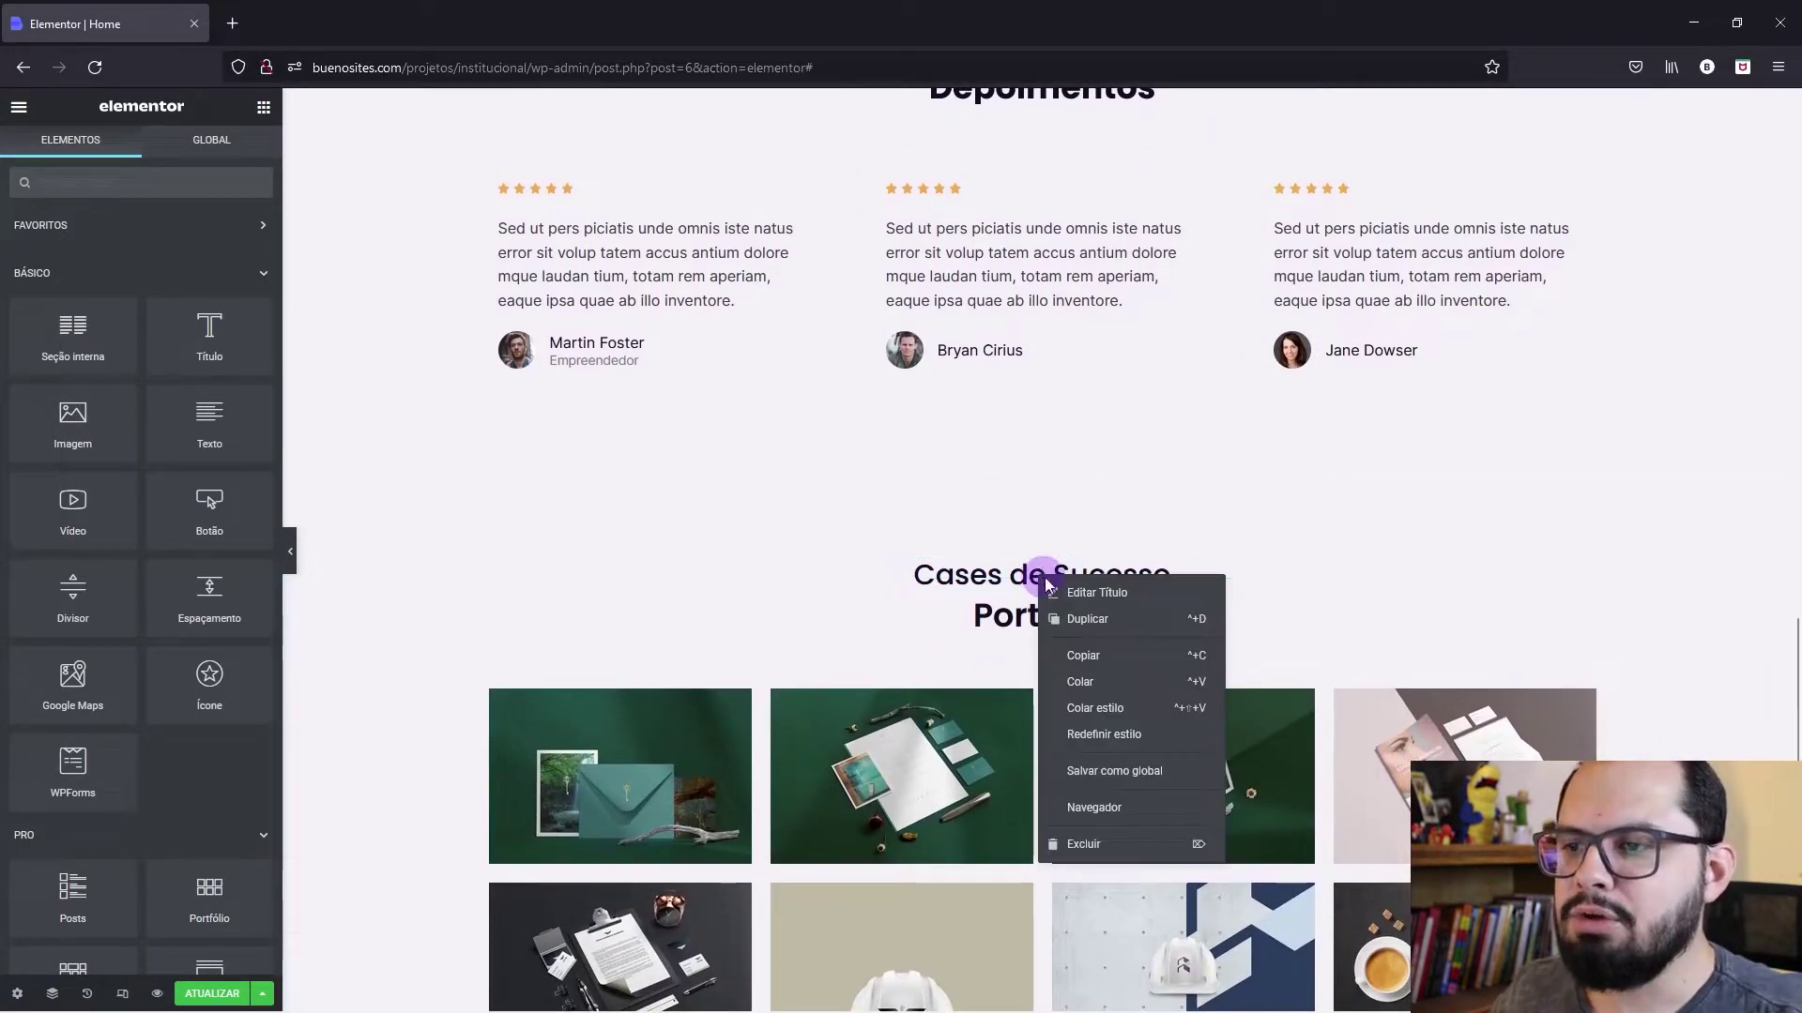
click(1108, 718)
Step: Copy the "Depoimentos" heading and paste its style onto the "Portfólio" heading
scroll(1174, 620, up, 5)
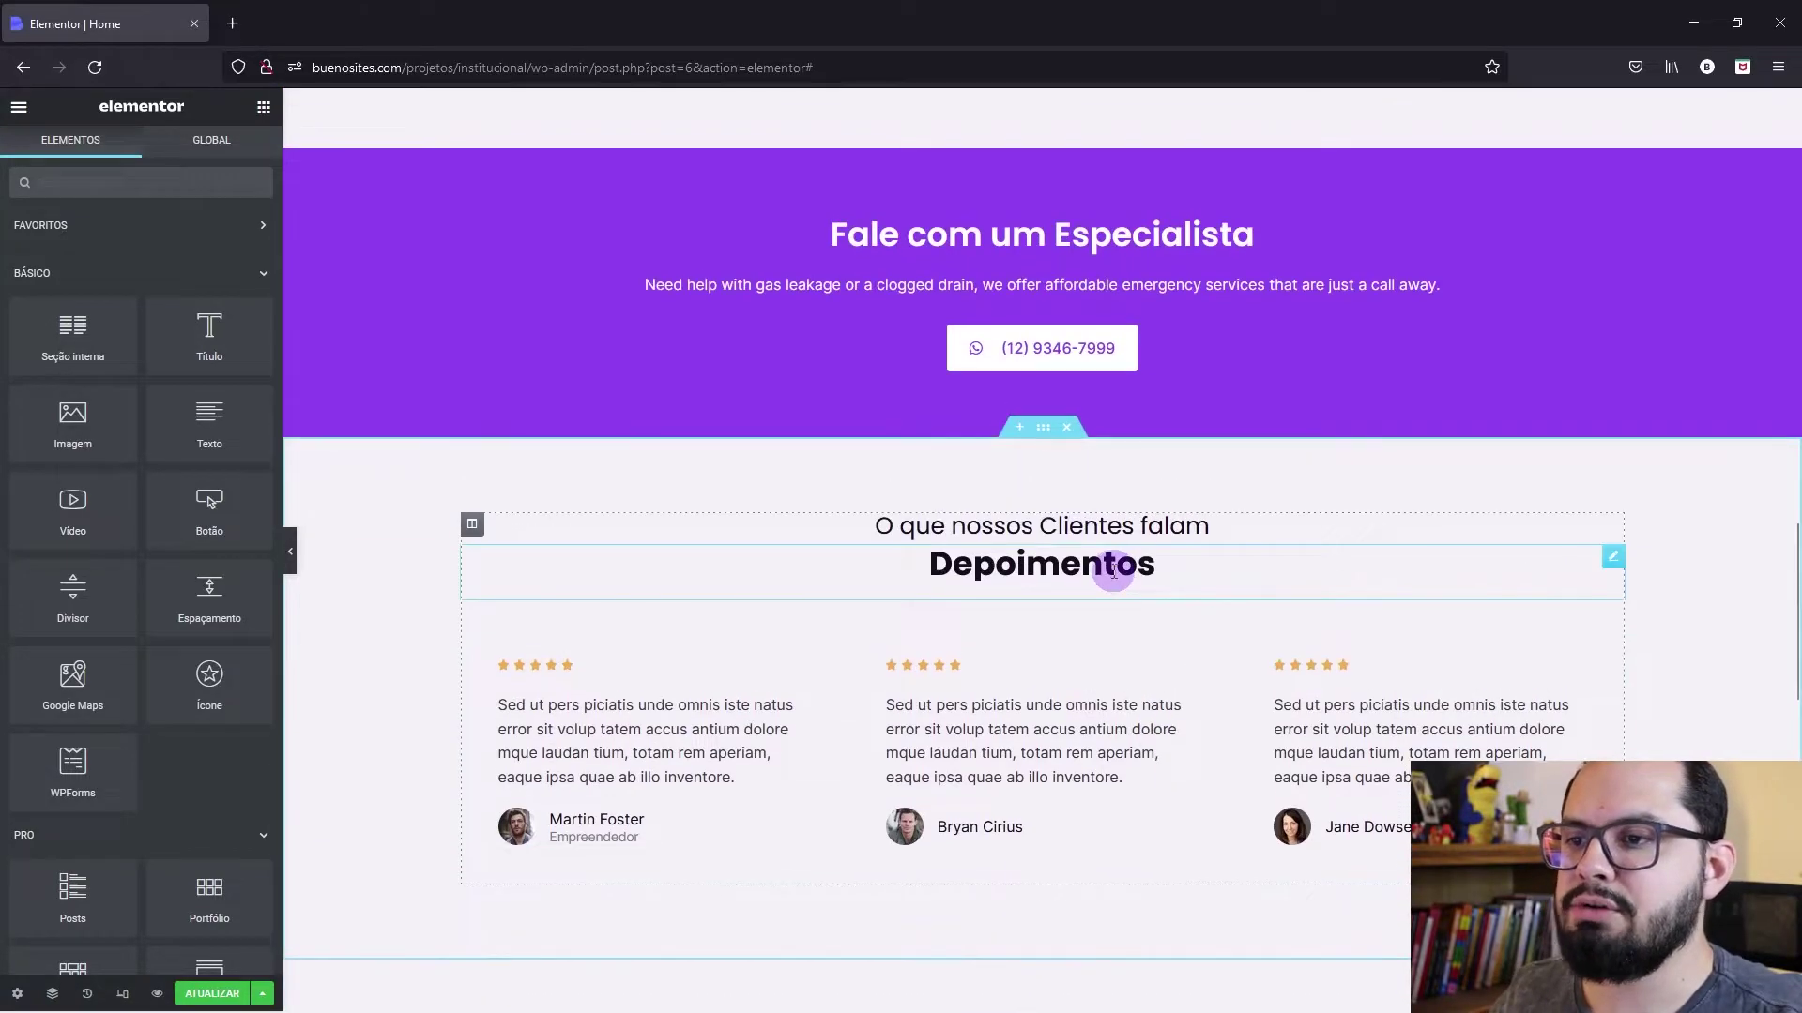
right_click(1112, 568)
click(1188, 652)
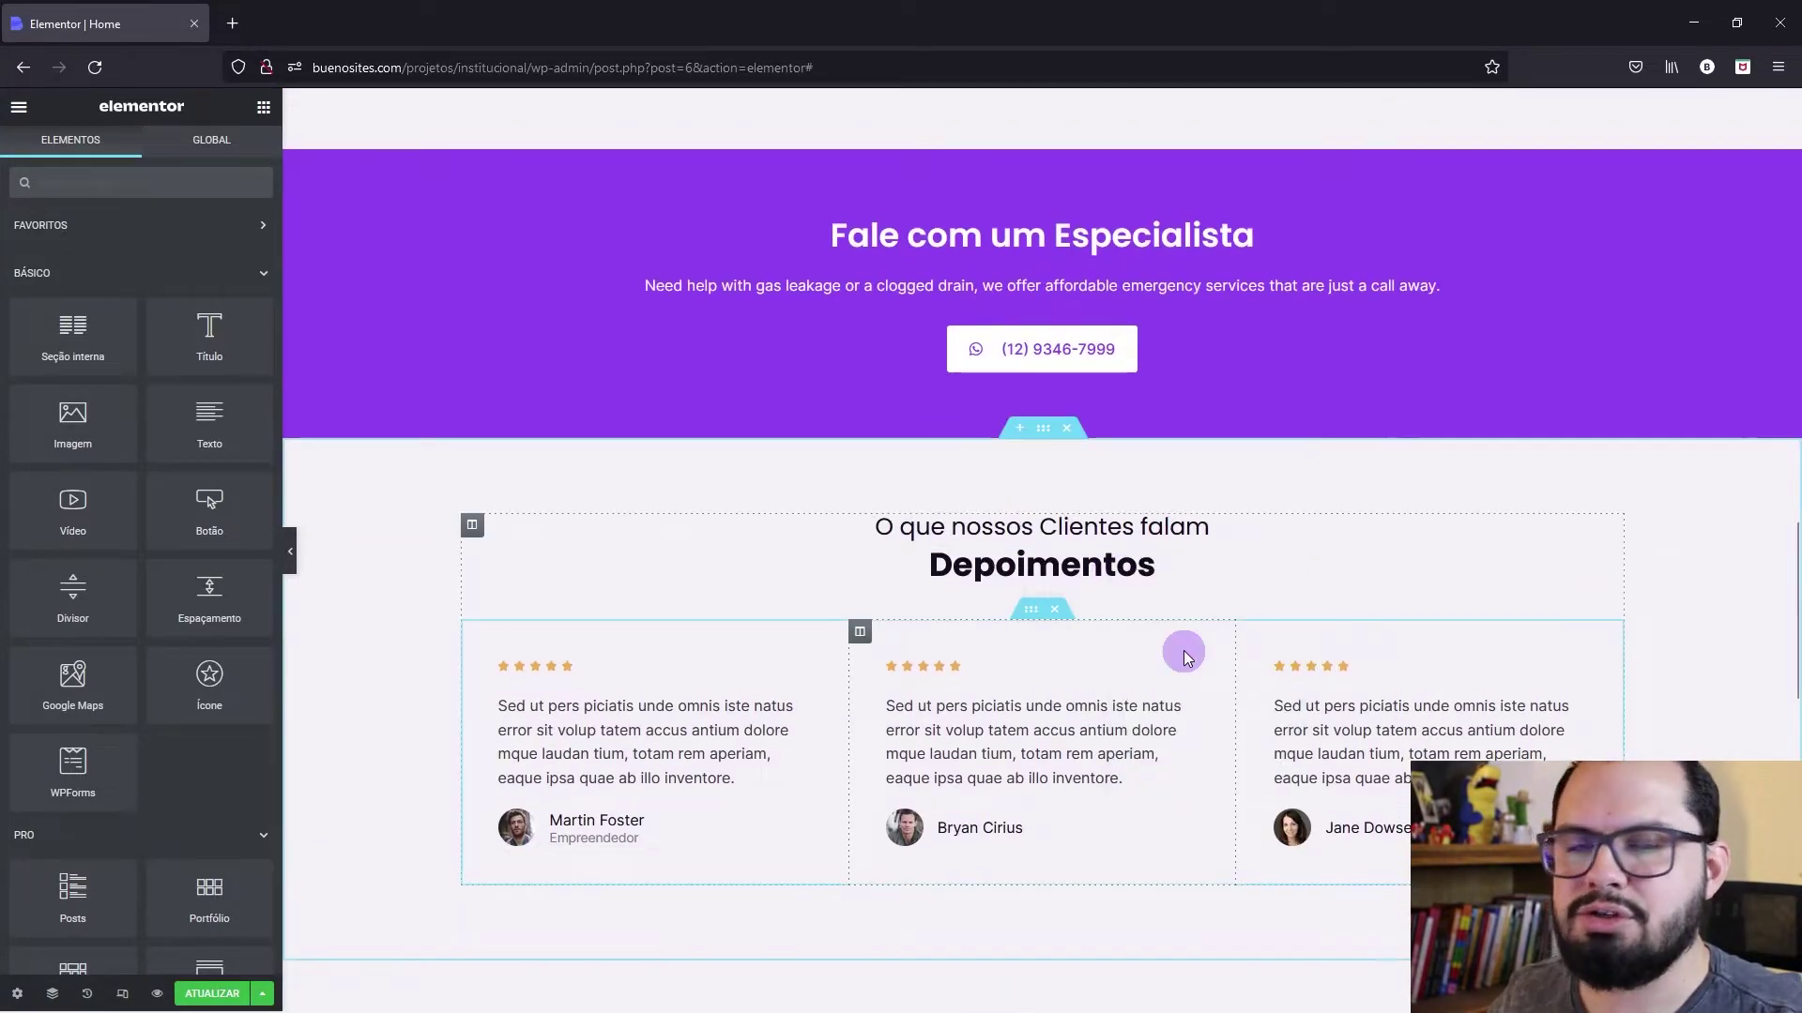
scroll(1184, 650, down, 2)
scroll(1184, 650, down, 8)
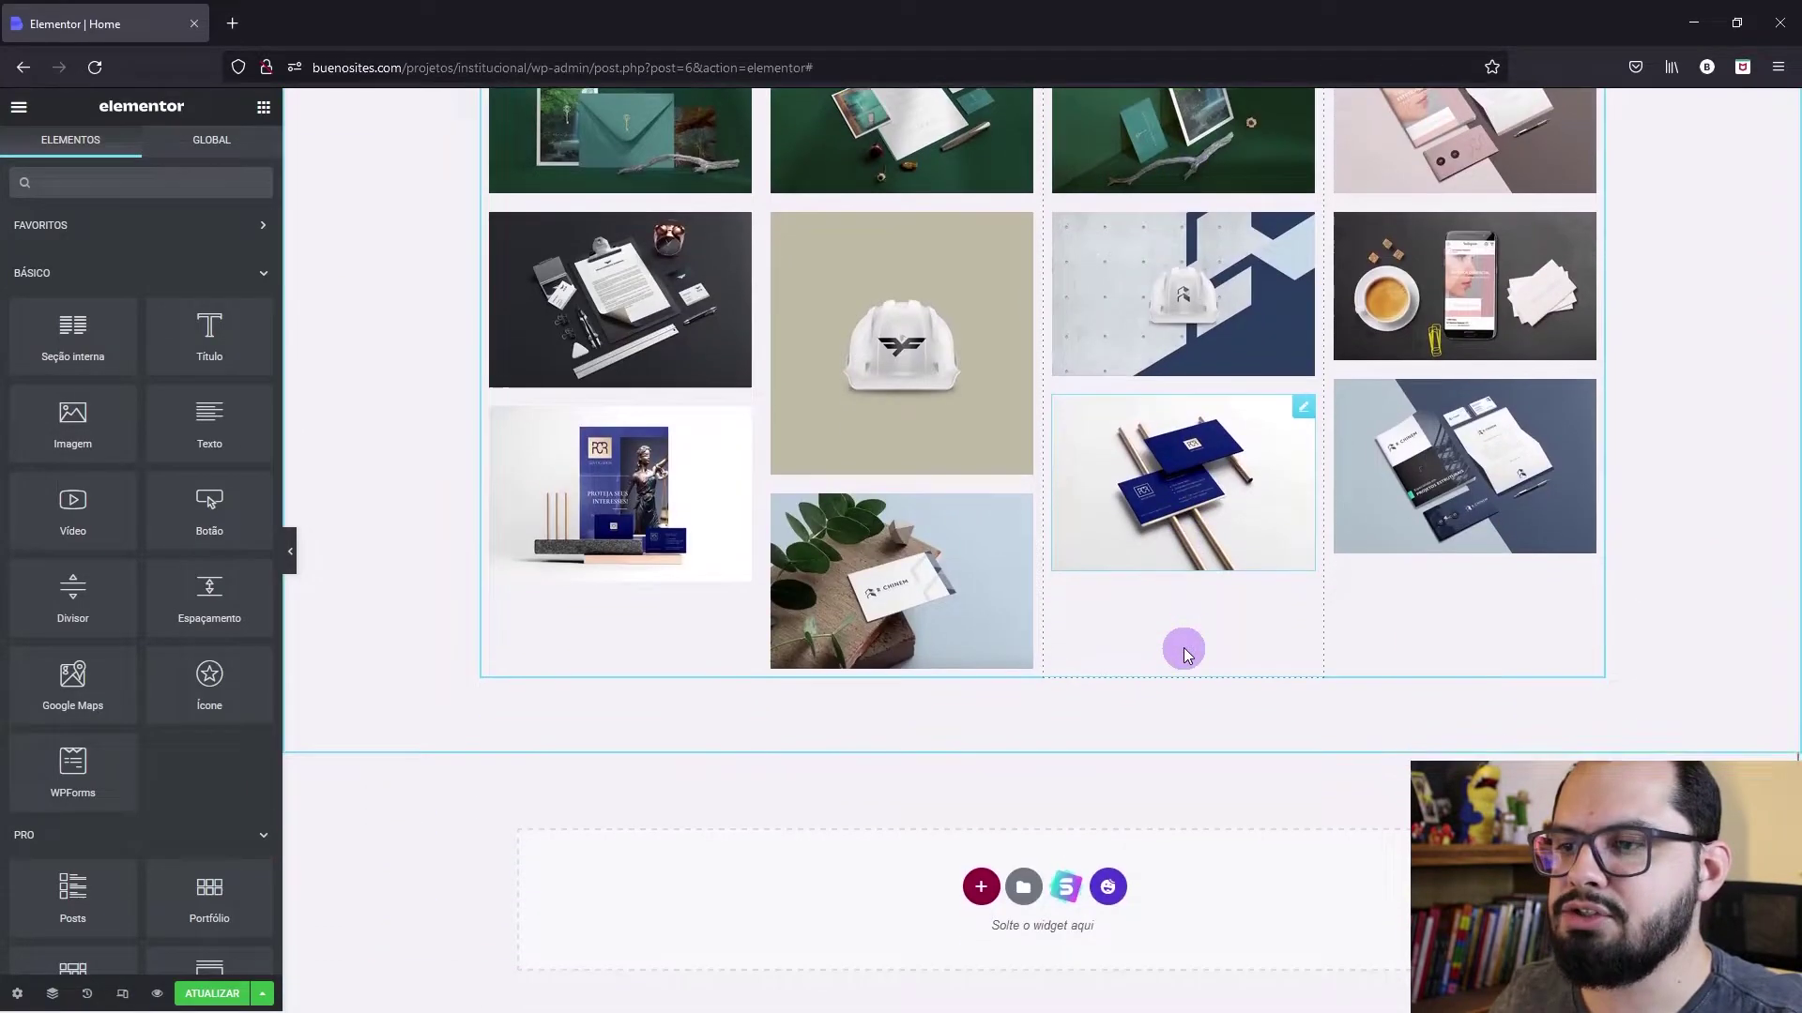
scroll(1184, 648, up, 3)
scroll(1180, 558, up, 1)
right_click(1084, 324)
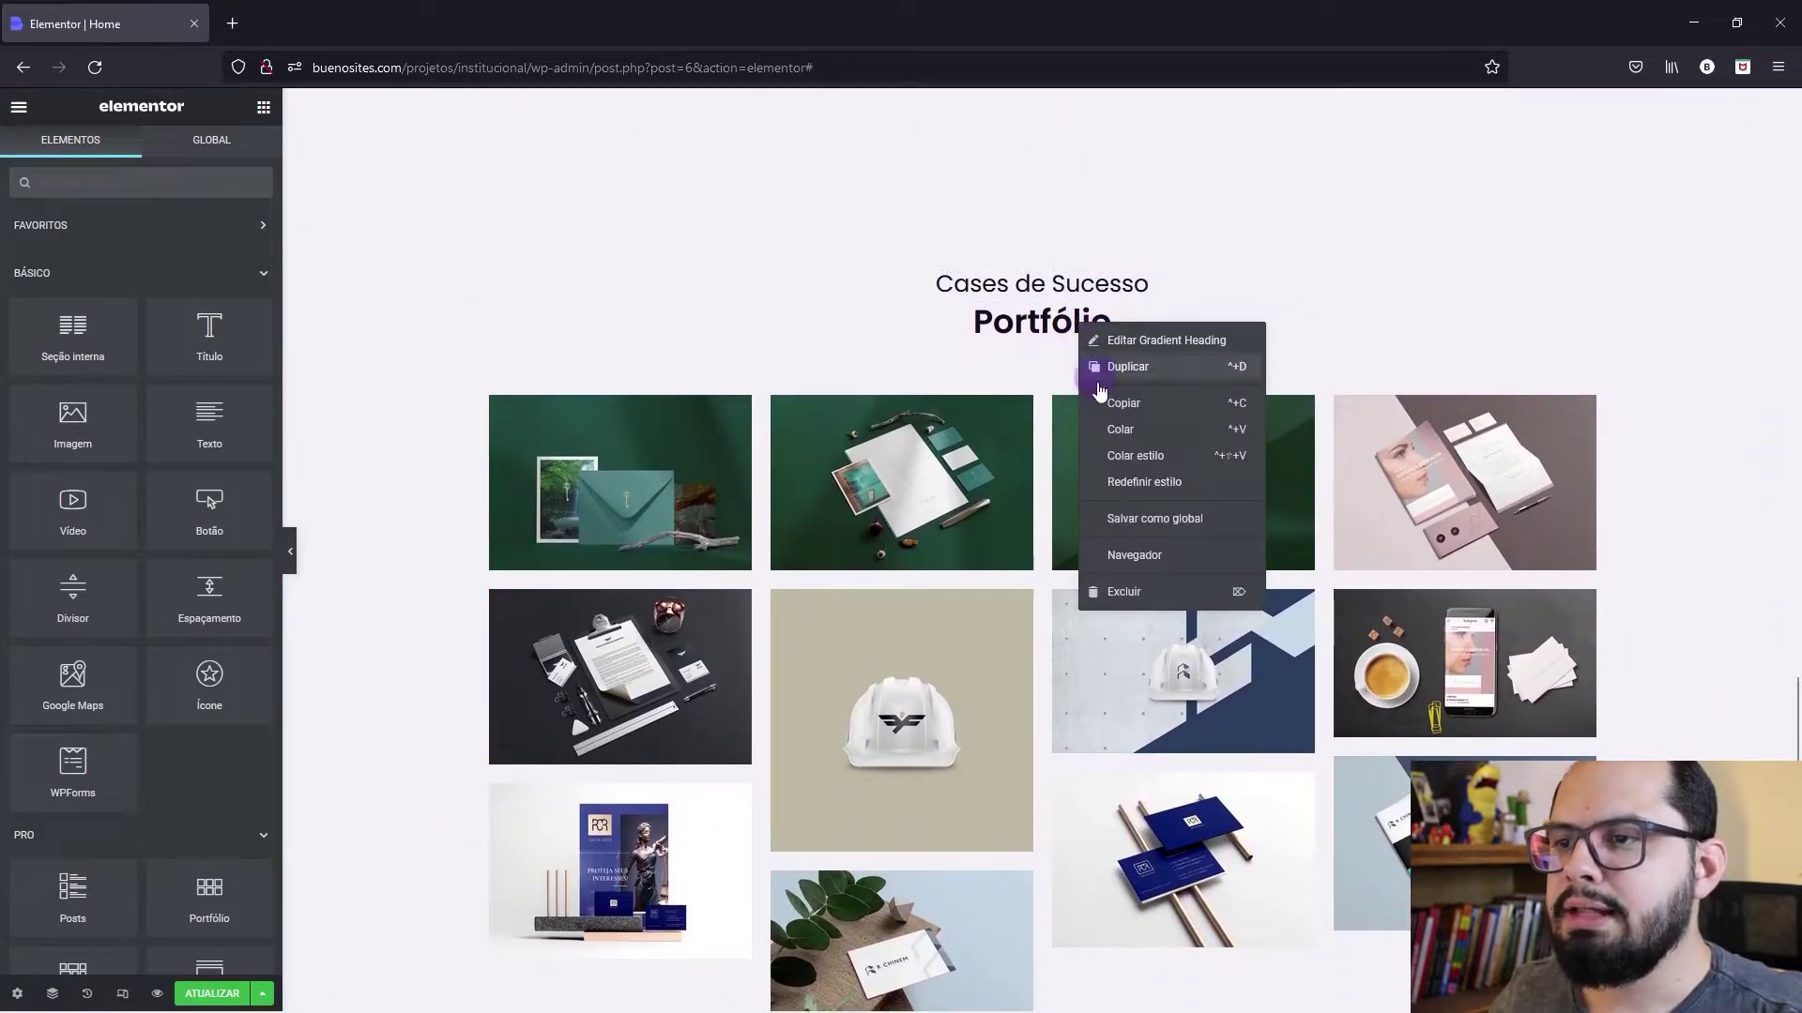
click(1130, 460)
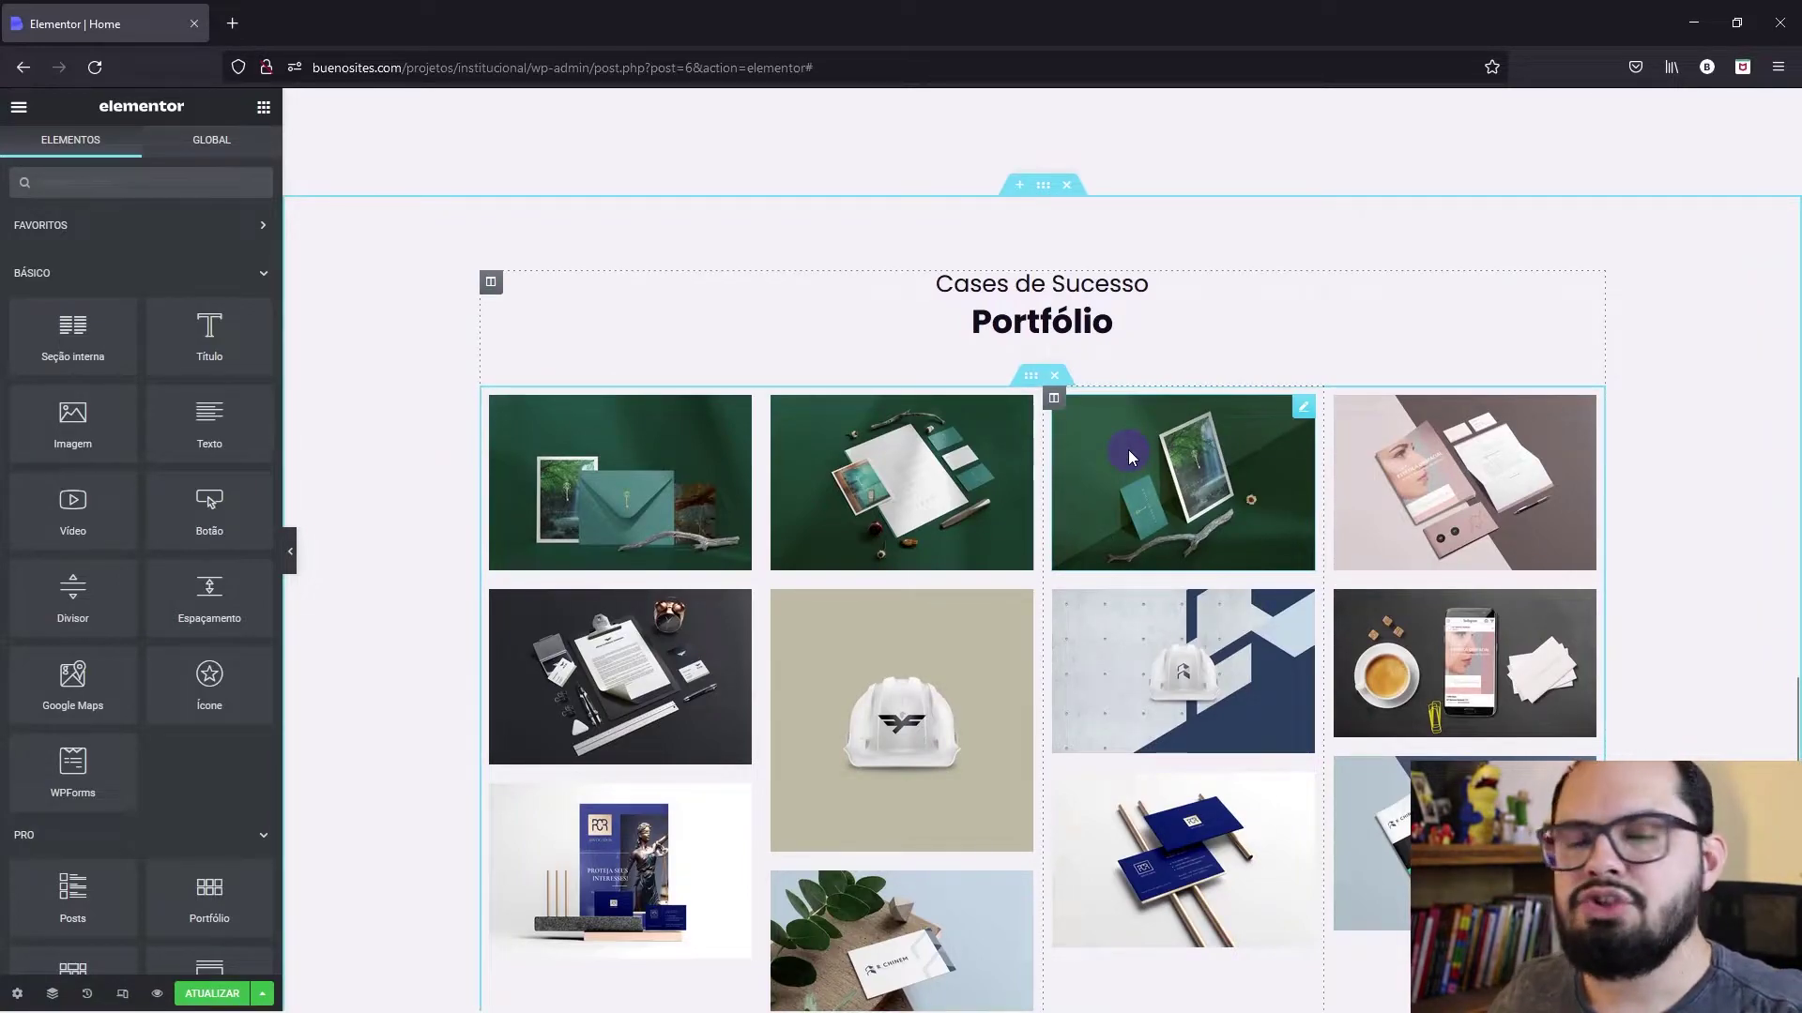
Step: Review the headings, spacing and backgrounds of the page sections between "Portfólio" and "Sobre Nós"
scroll(1130, 447, up, 2)
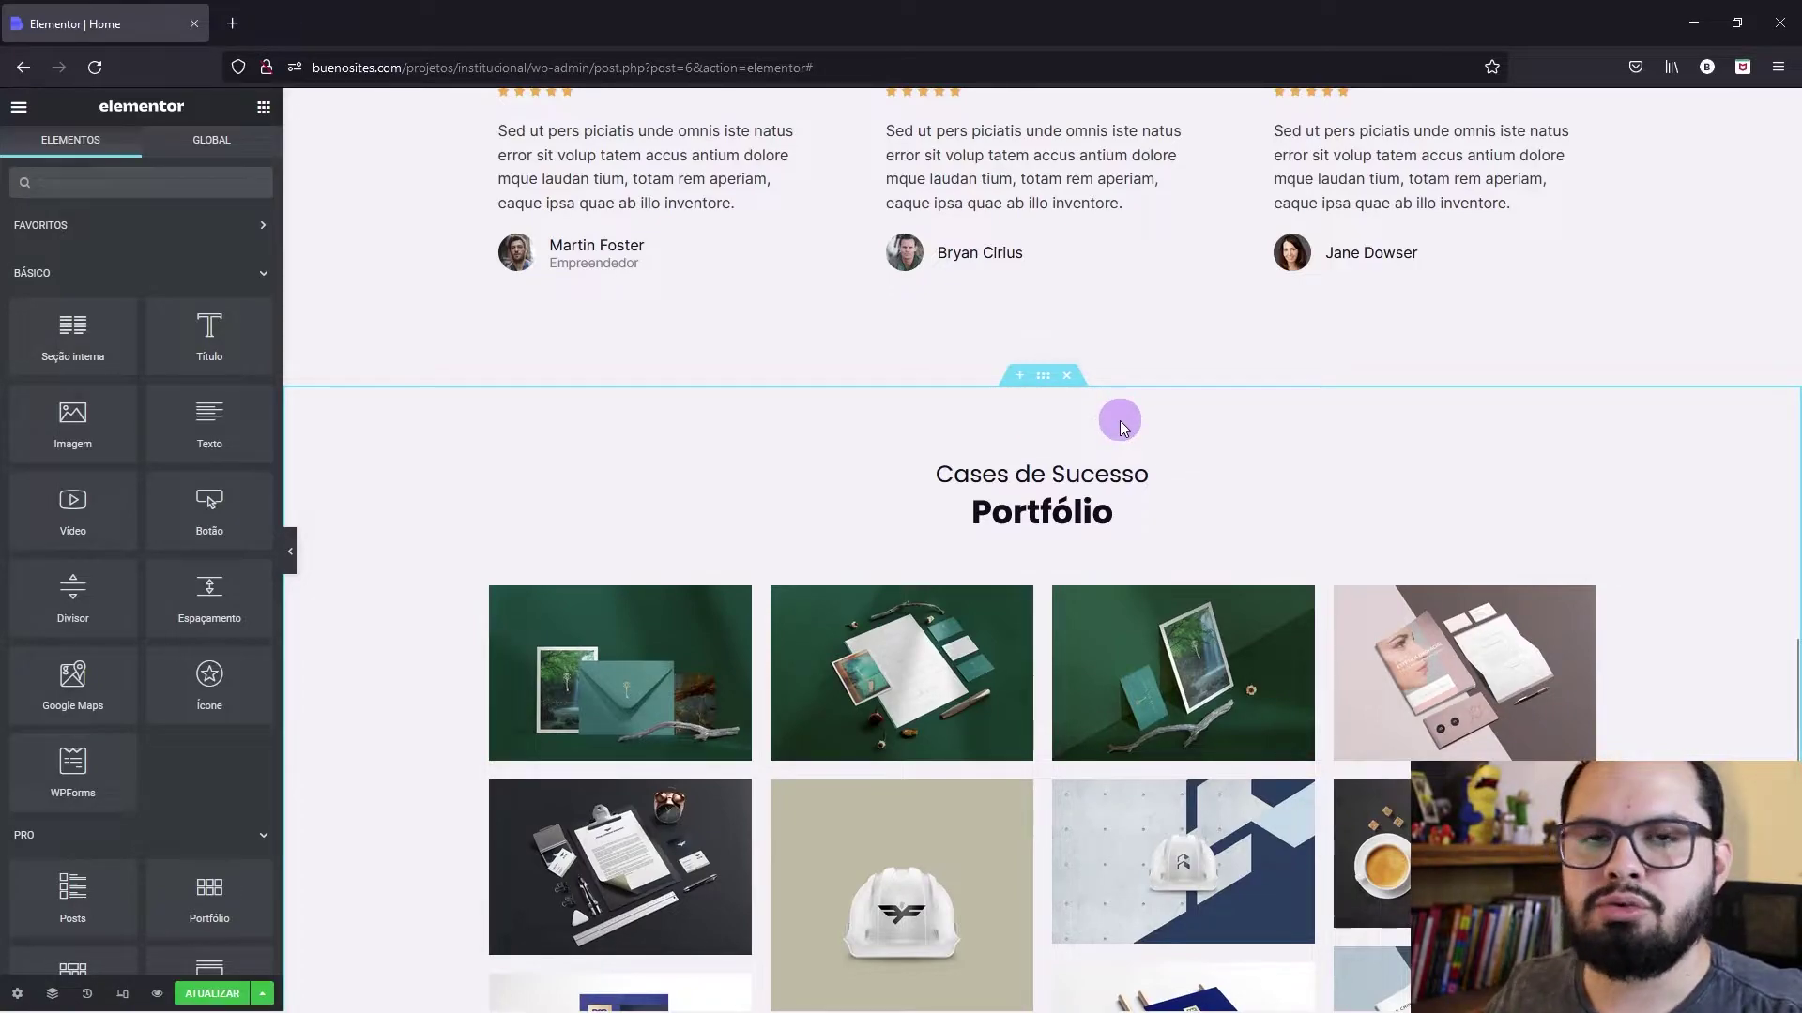
scroll(967, 441, up, 15)
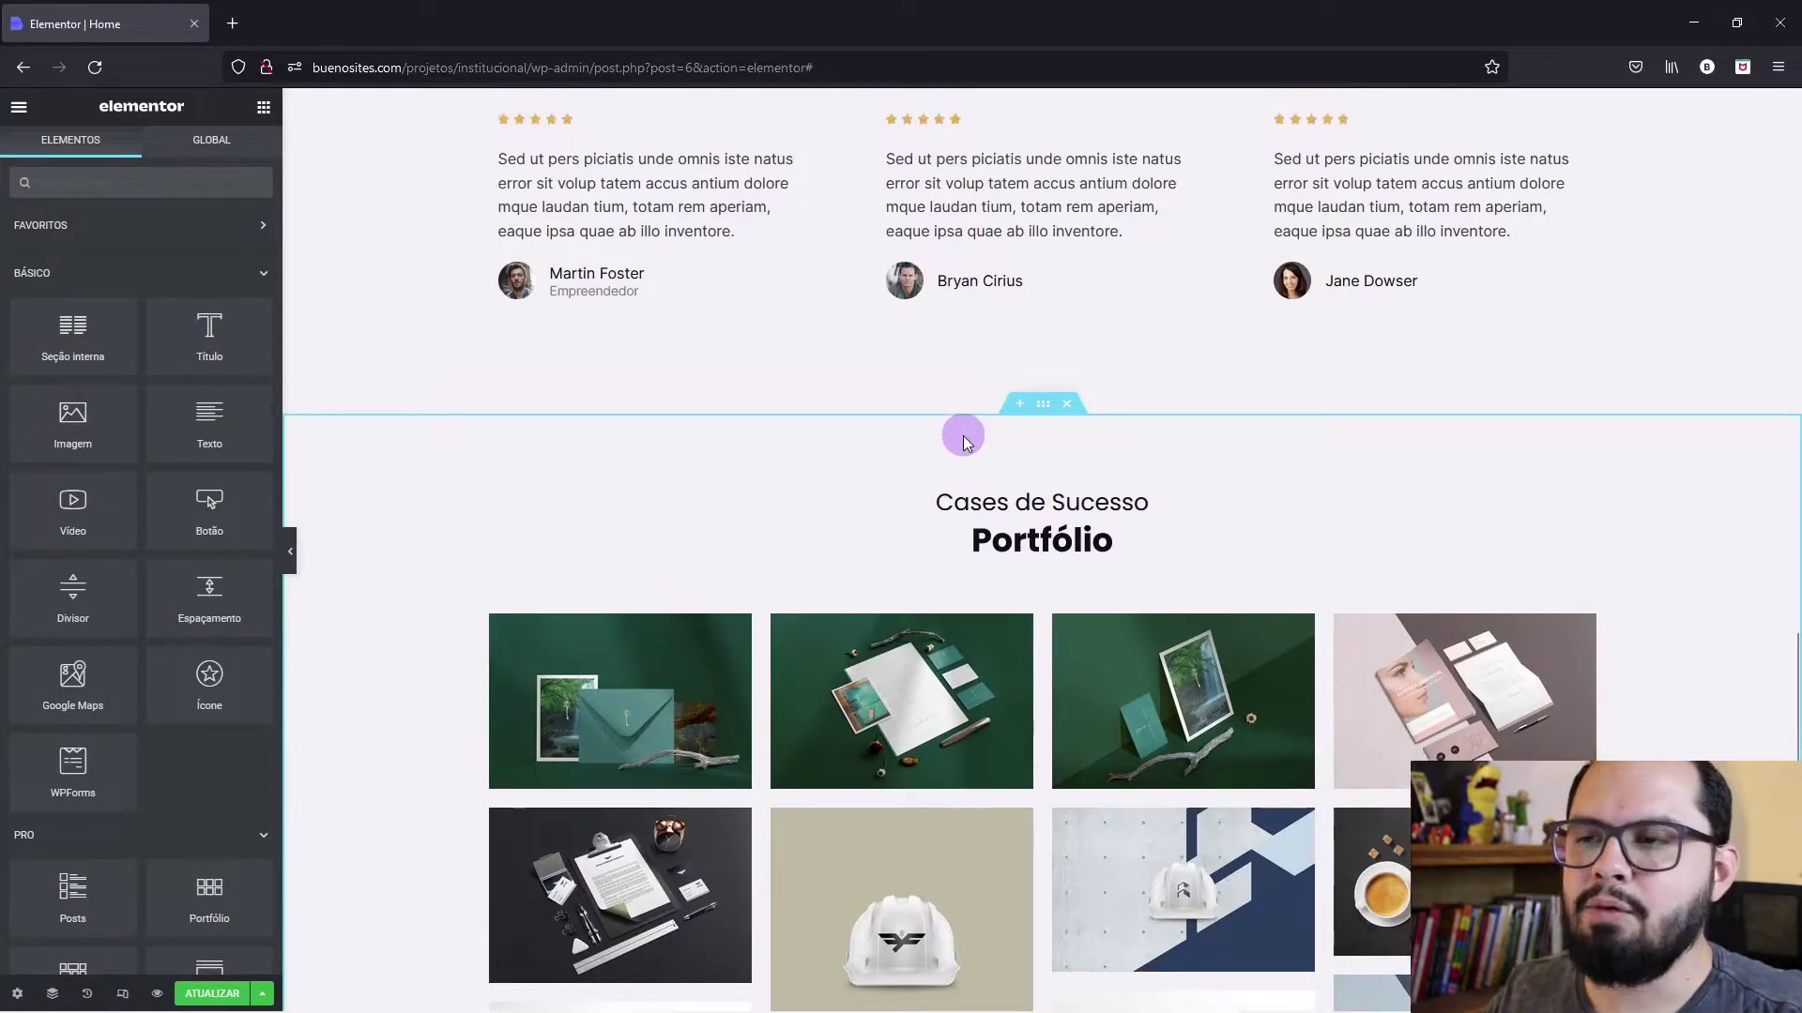
scroll(984, 454, up, 4)
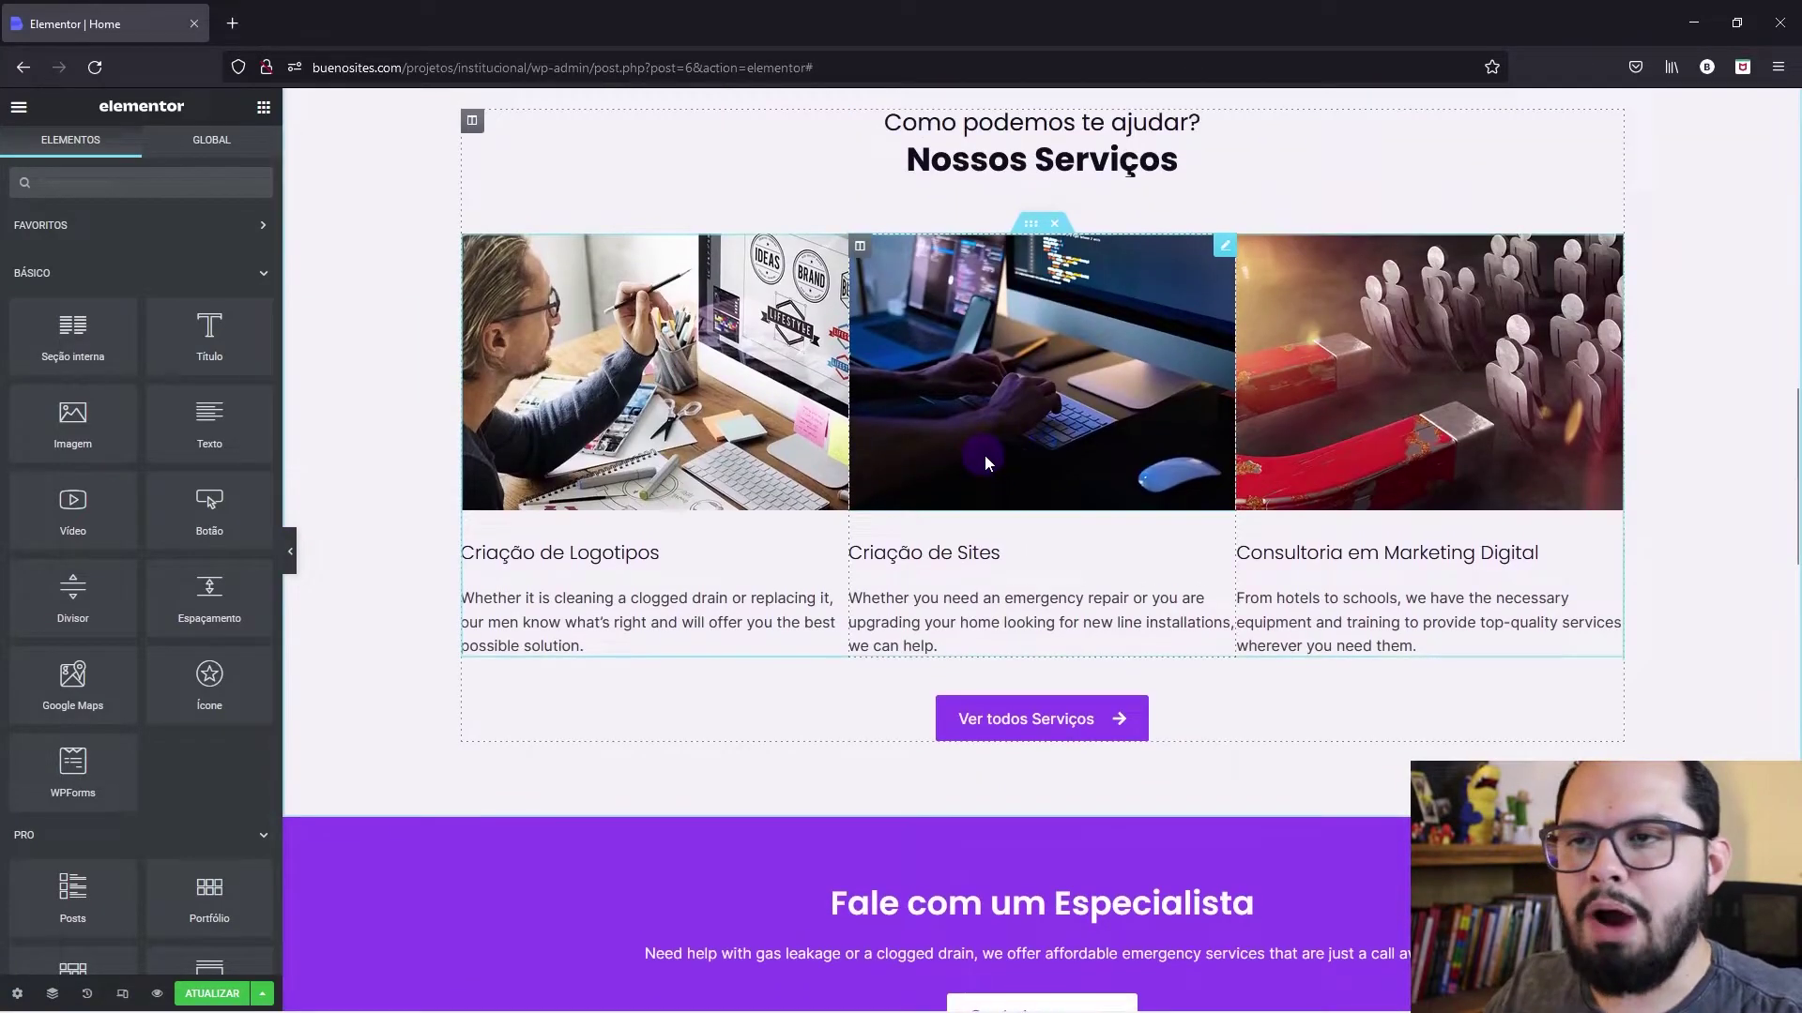
scroll(983, 454, down, 7)
scroll(1370, 619, down, 1)
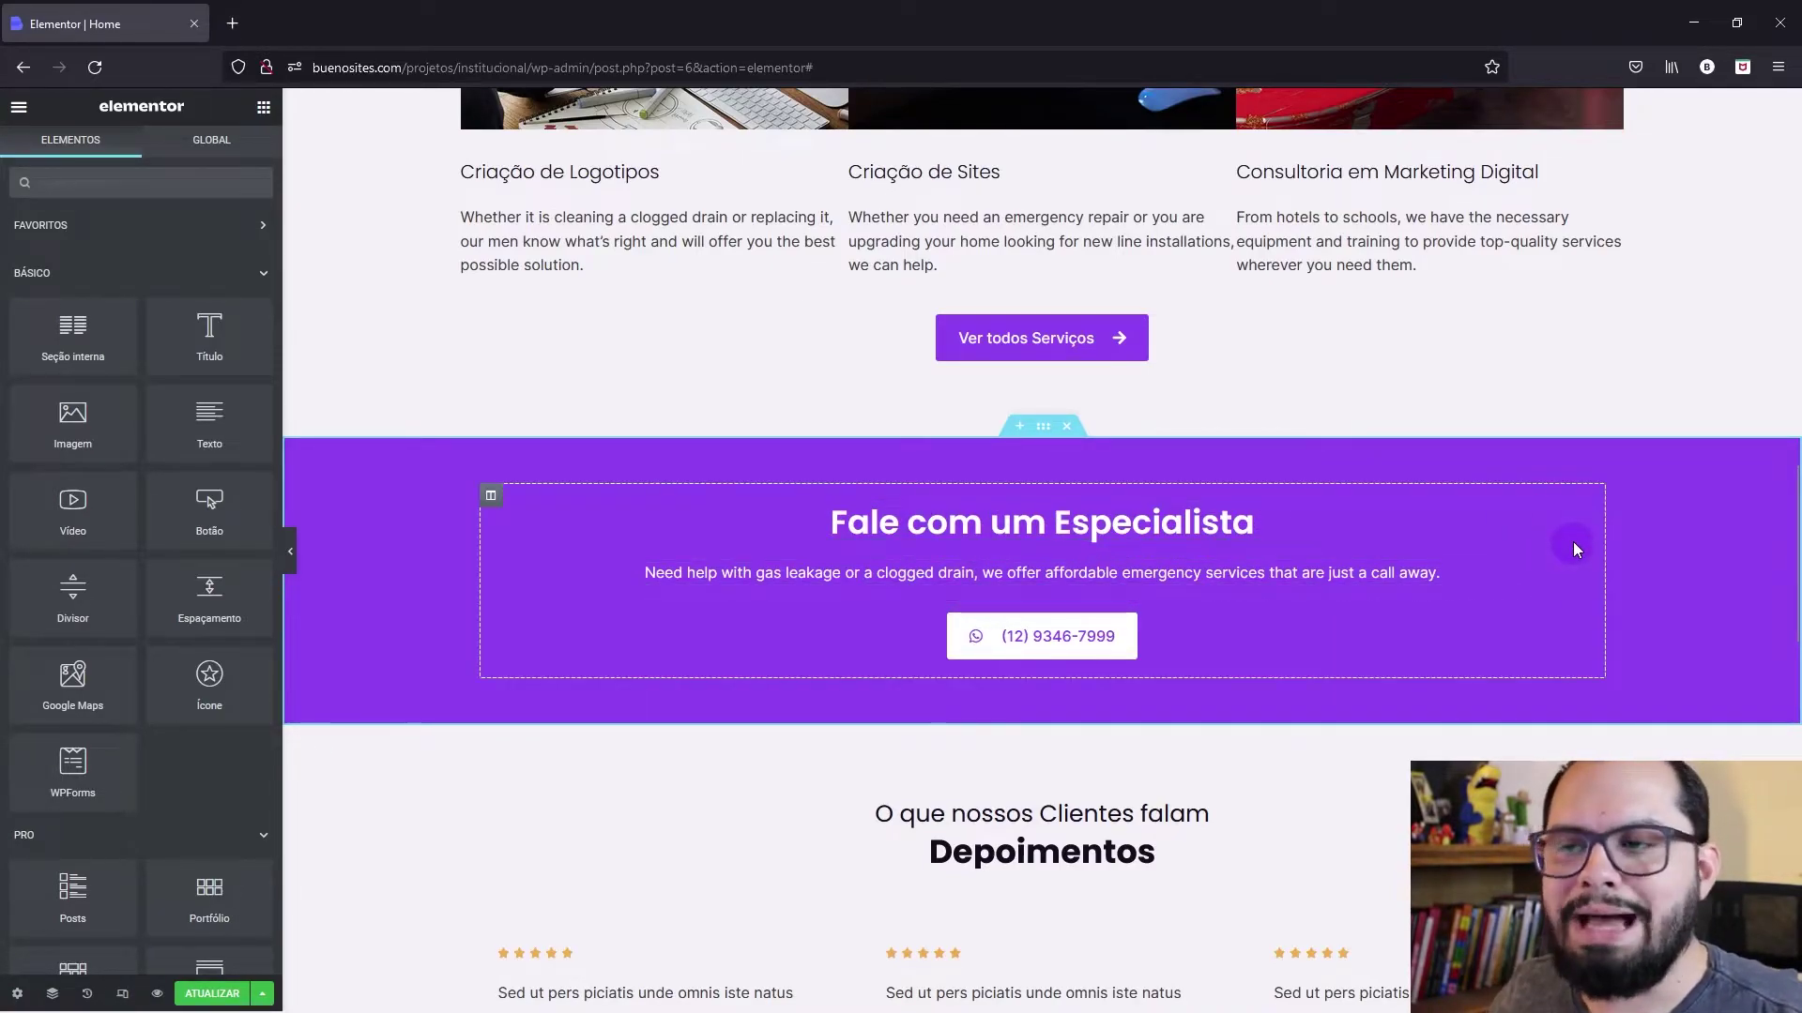
scroll(1573, 542, up, 4)
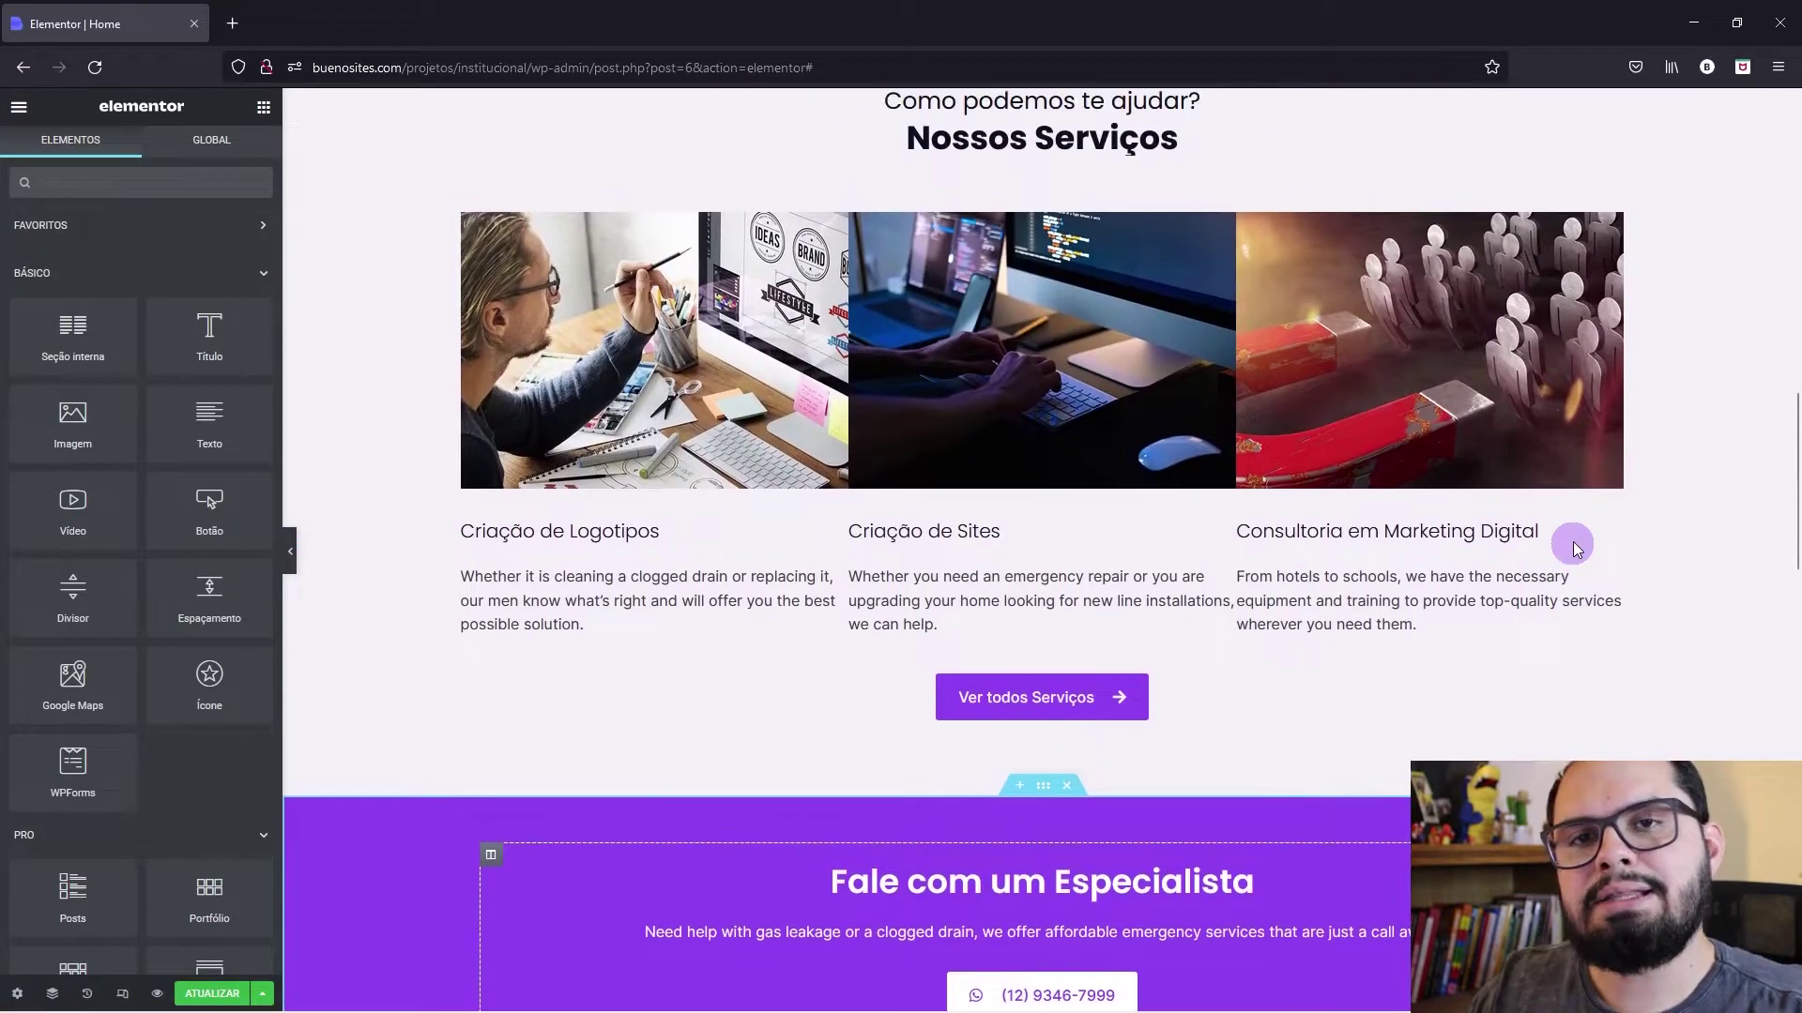
scroll(1561, 560, up, 2)
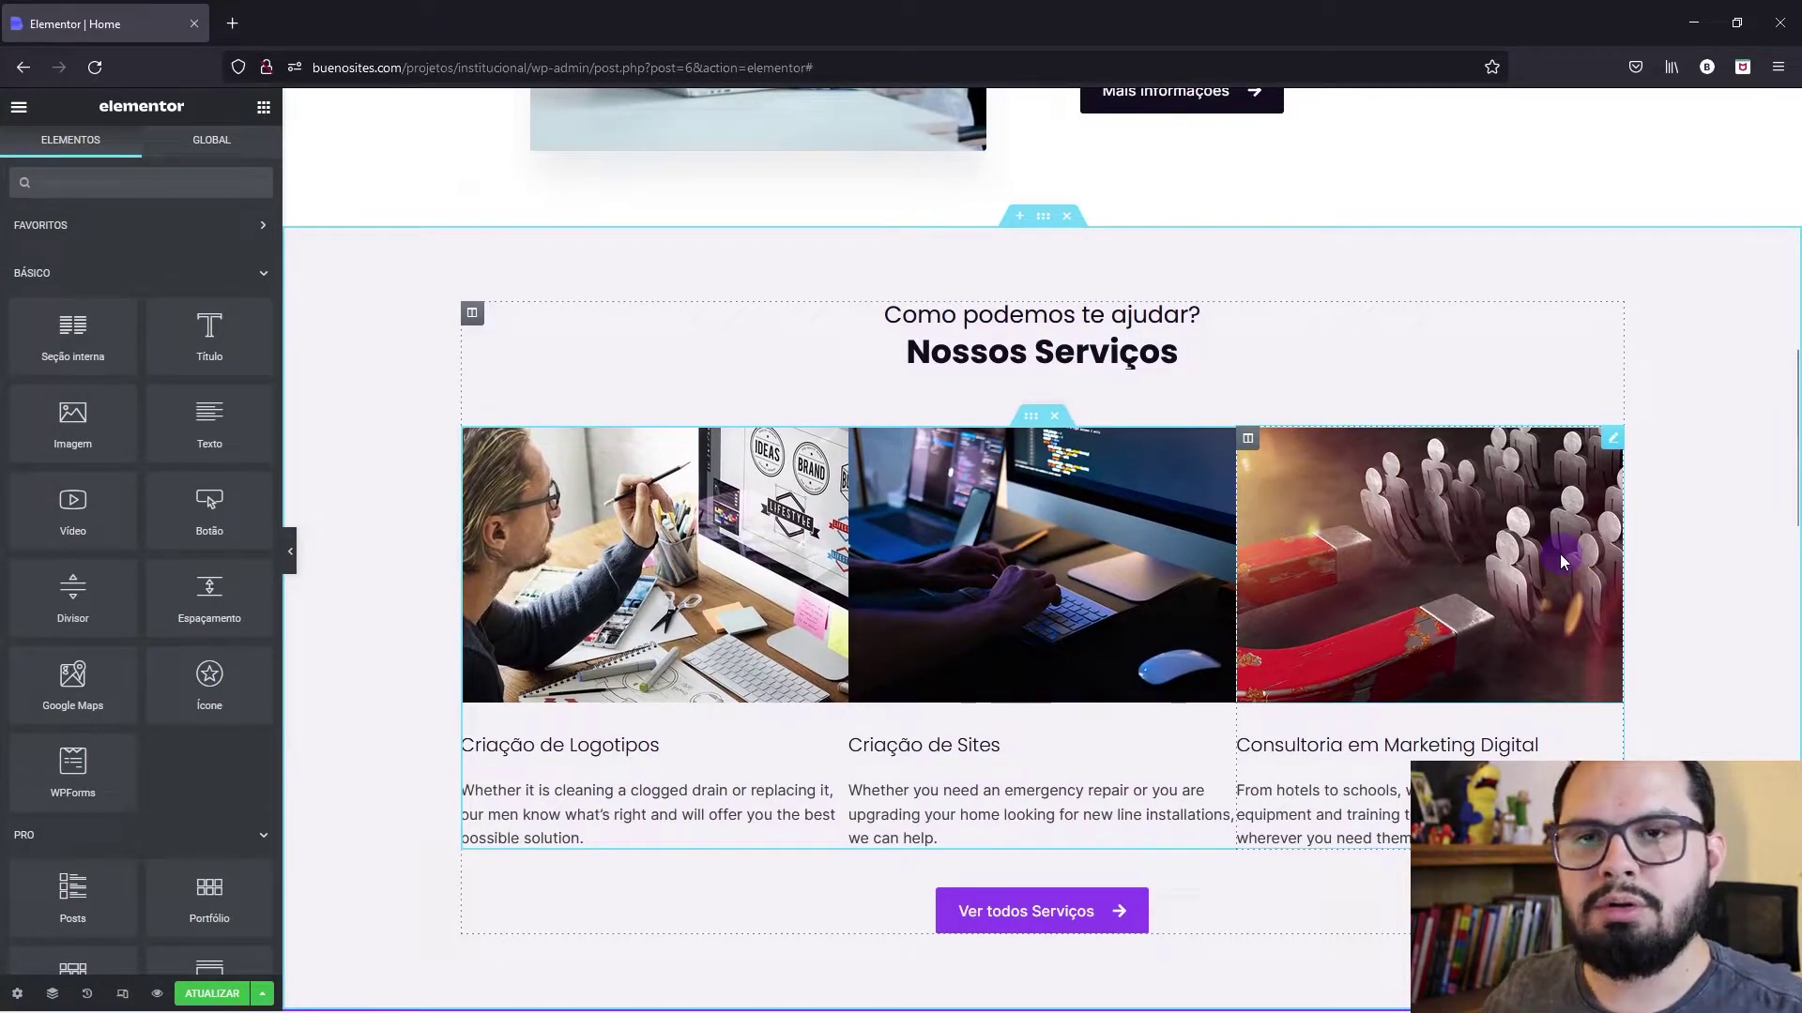
scroll(1559, 554, up, 2)
scroll(1558, 557, up, 3)
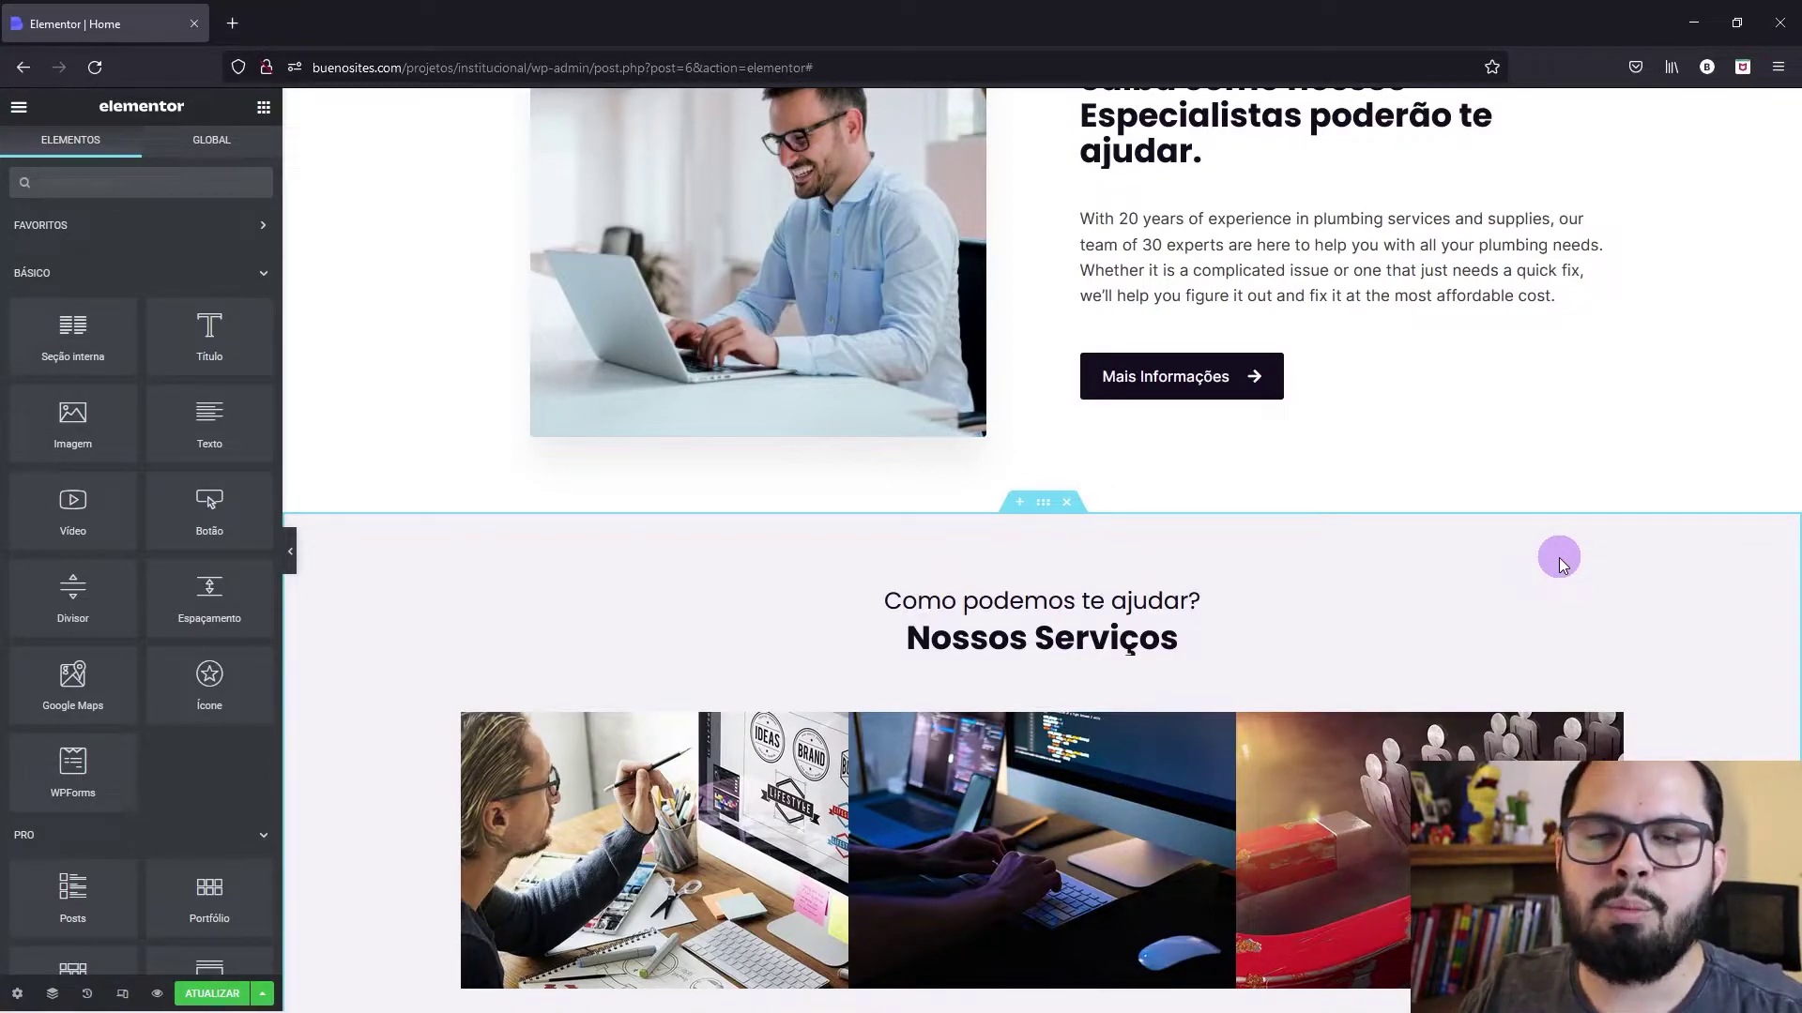
scroll(1558, 557, up, 2)
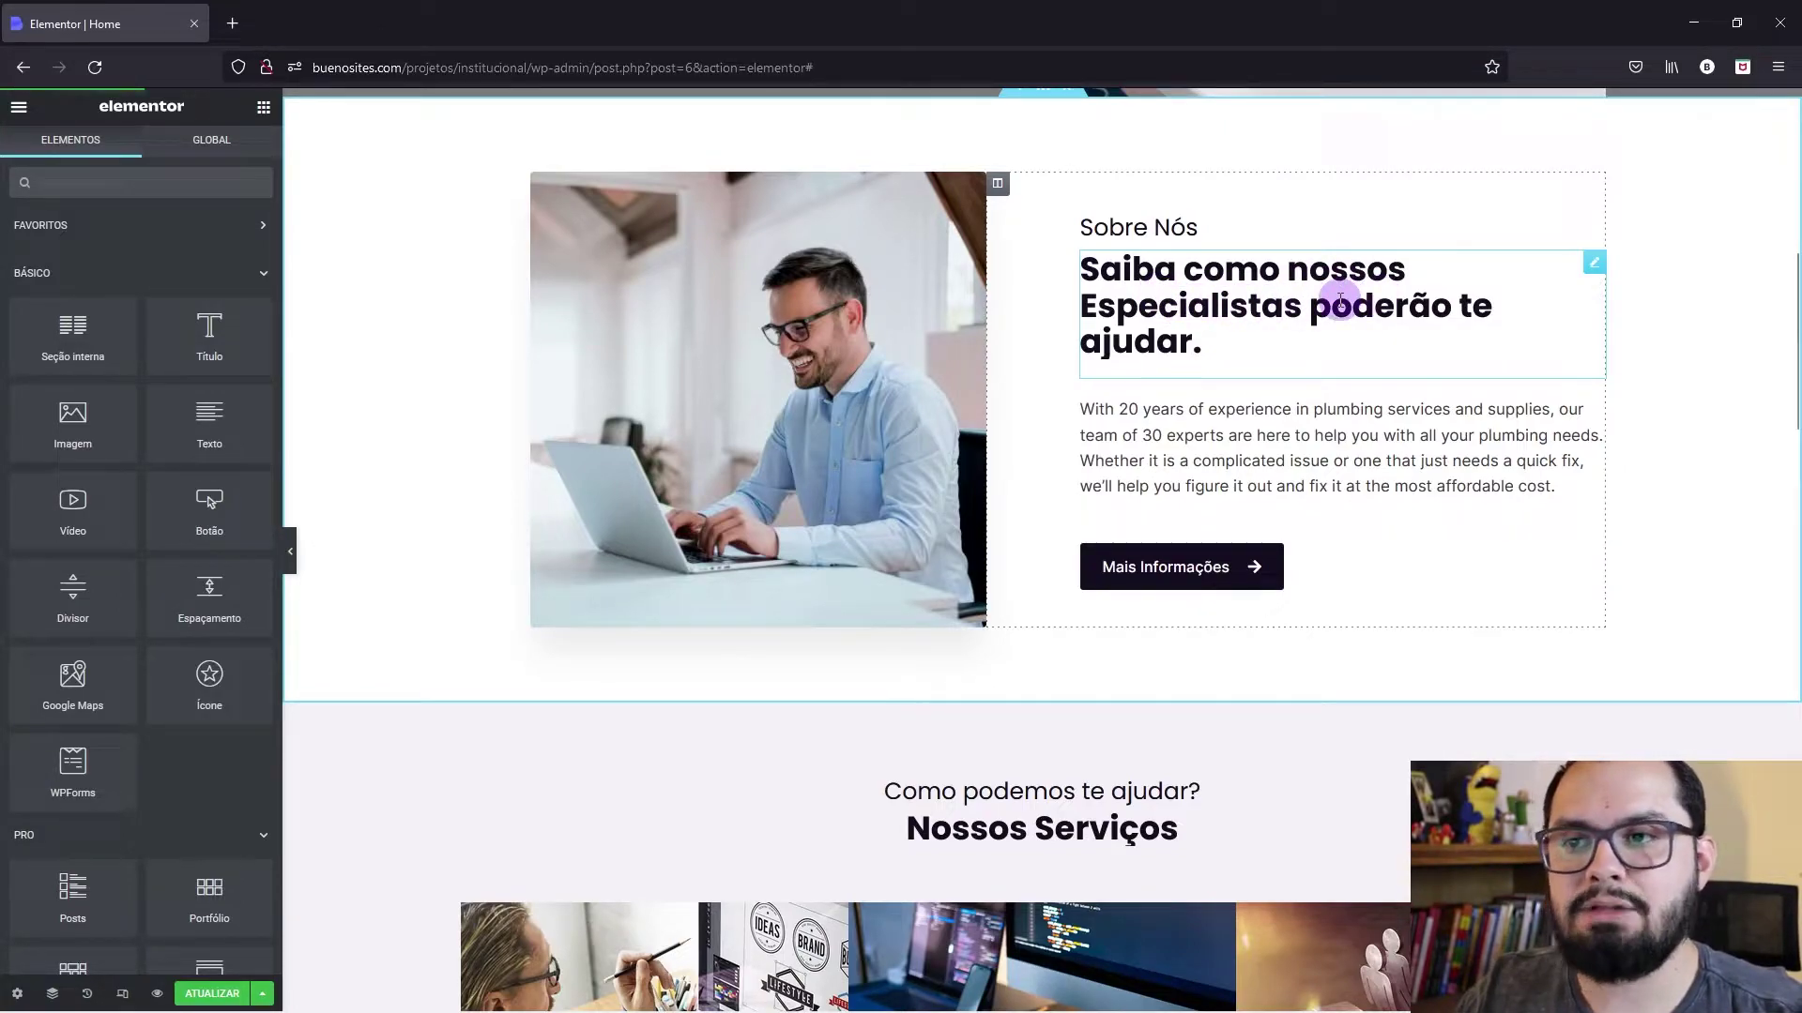
scroll(1340, 300, down, 5)
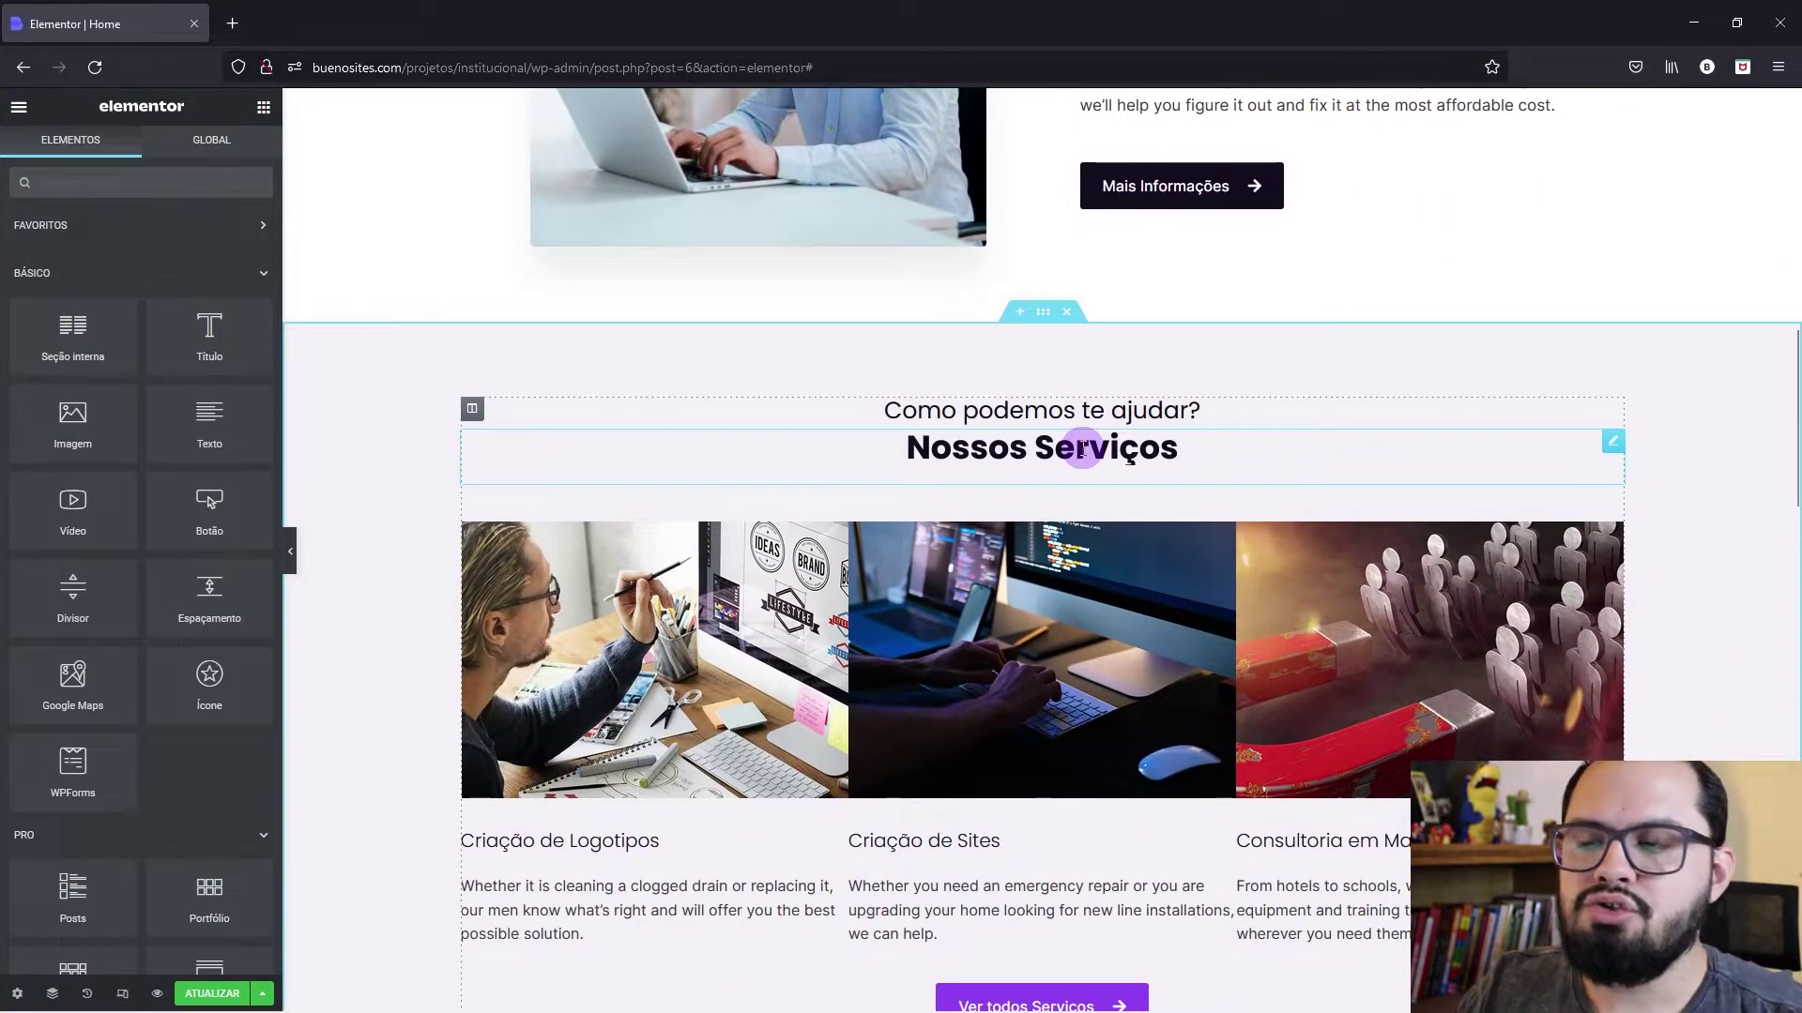
scroll(1082, 447, down, 7)
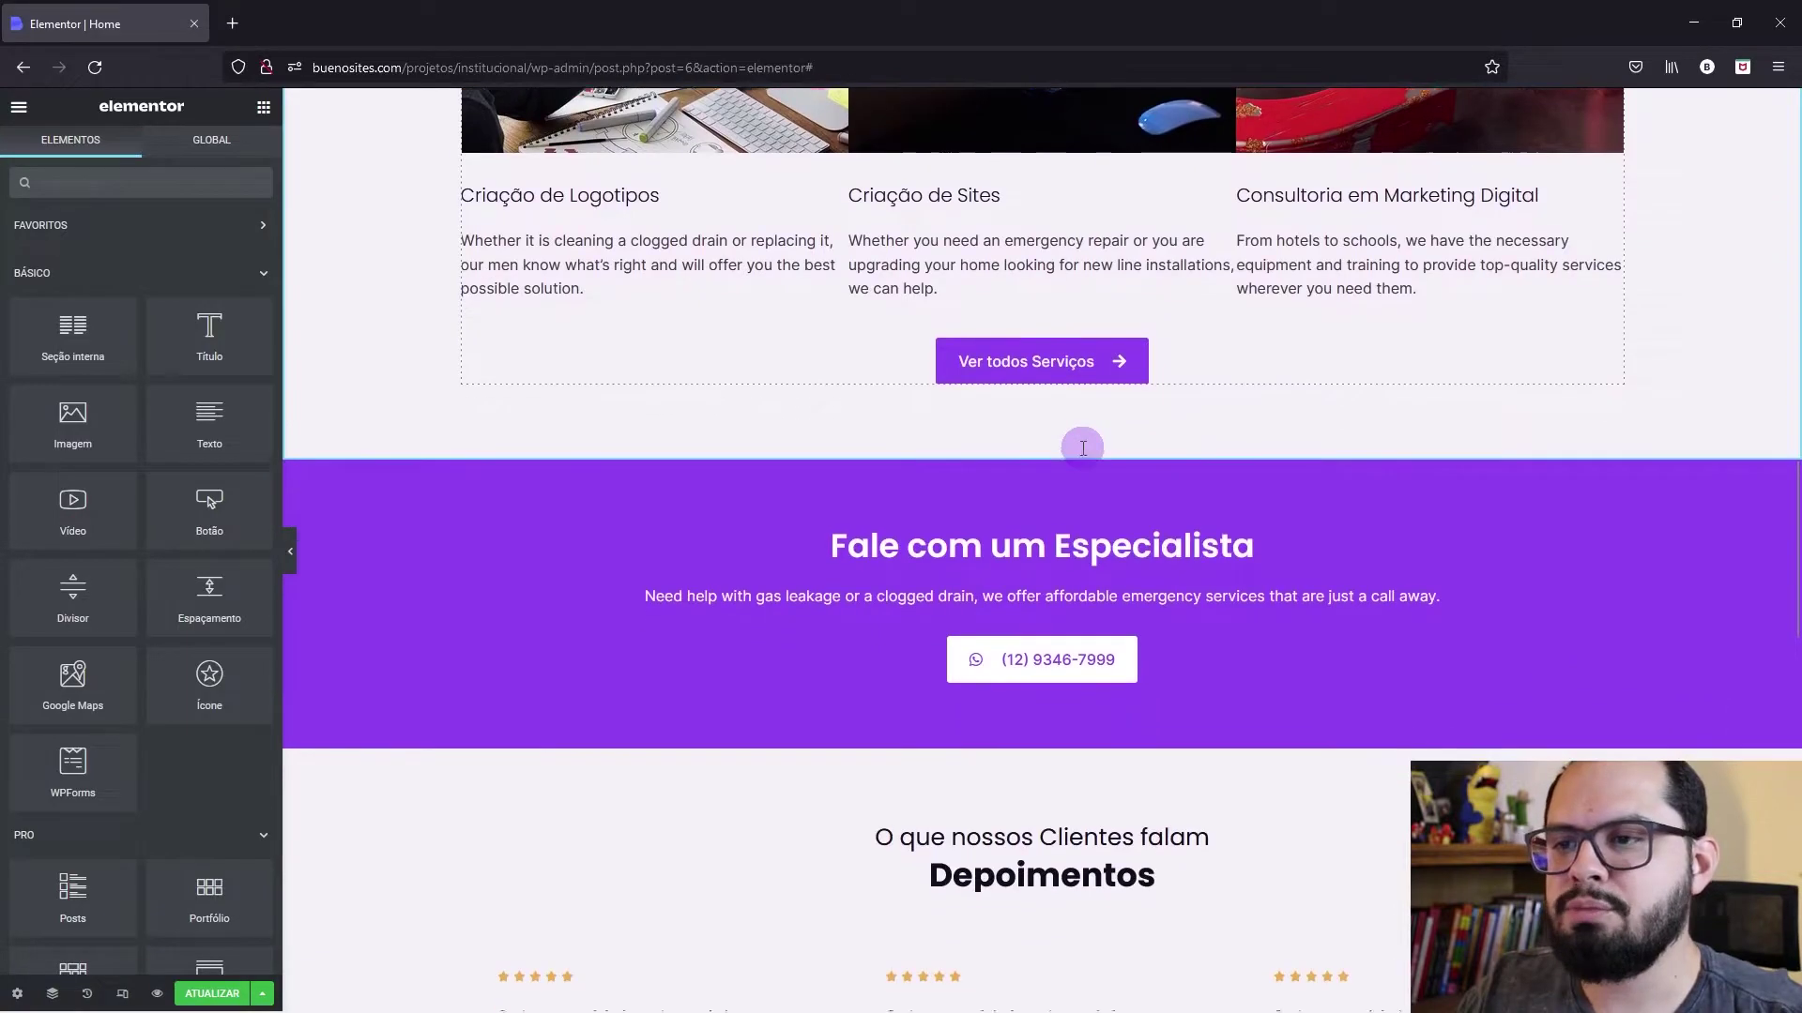
mouse_move(1083, 448)
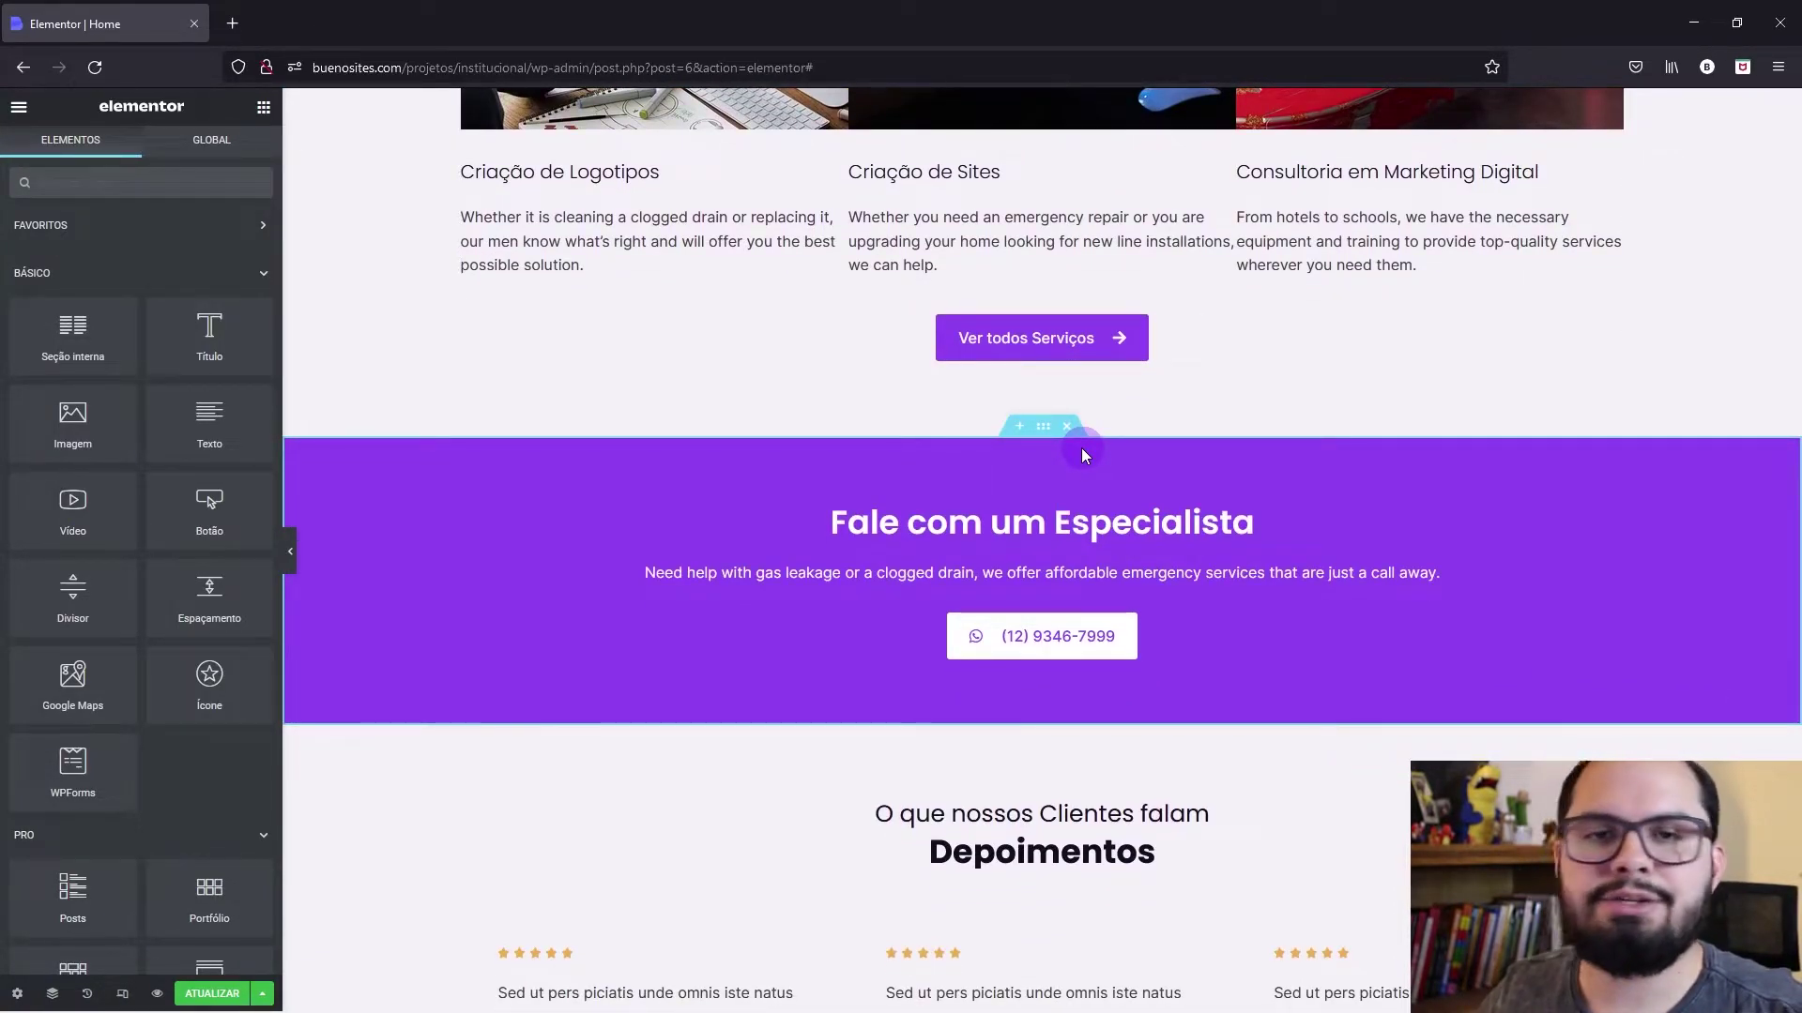
scroll(1081, 447, up, 1)
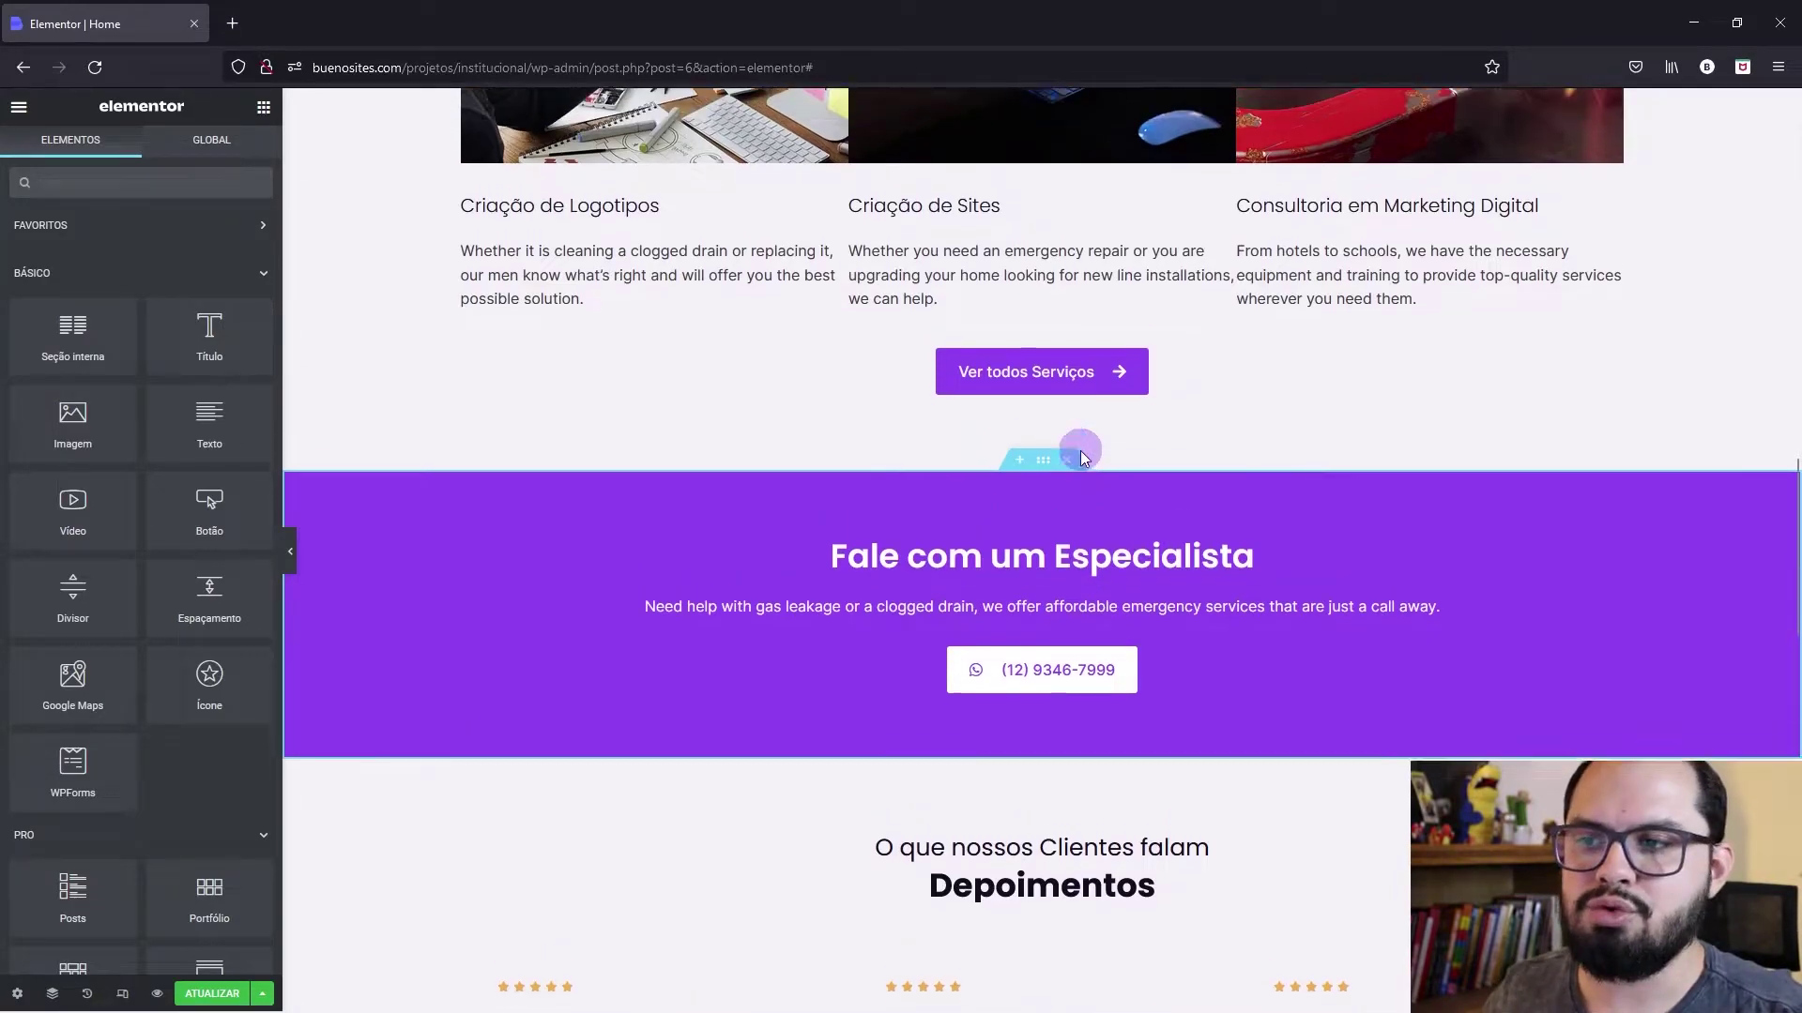
scroll(1077, 464, up, 7)
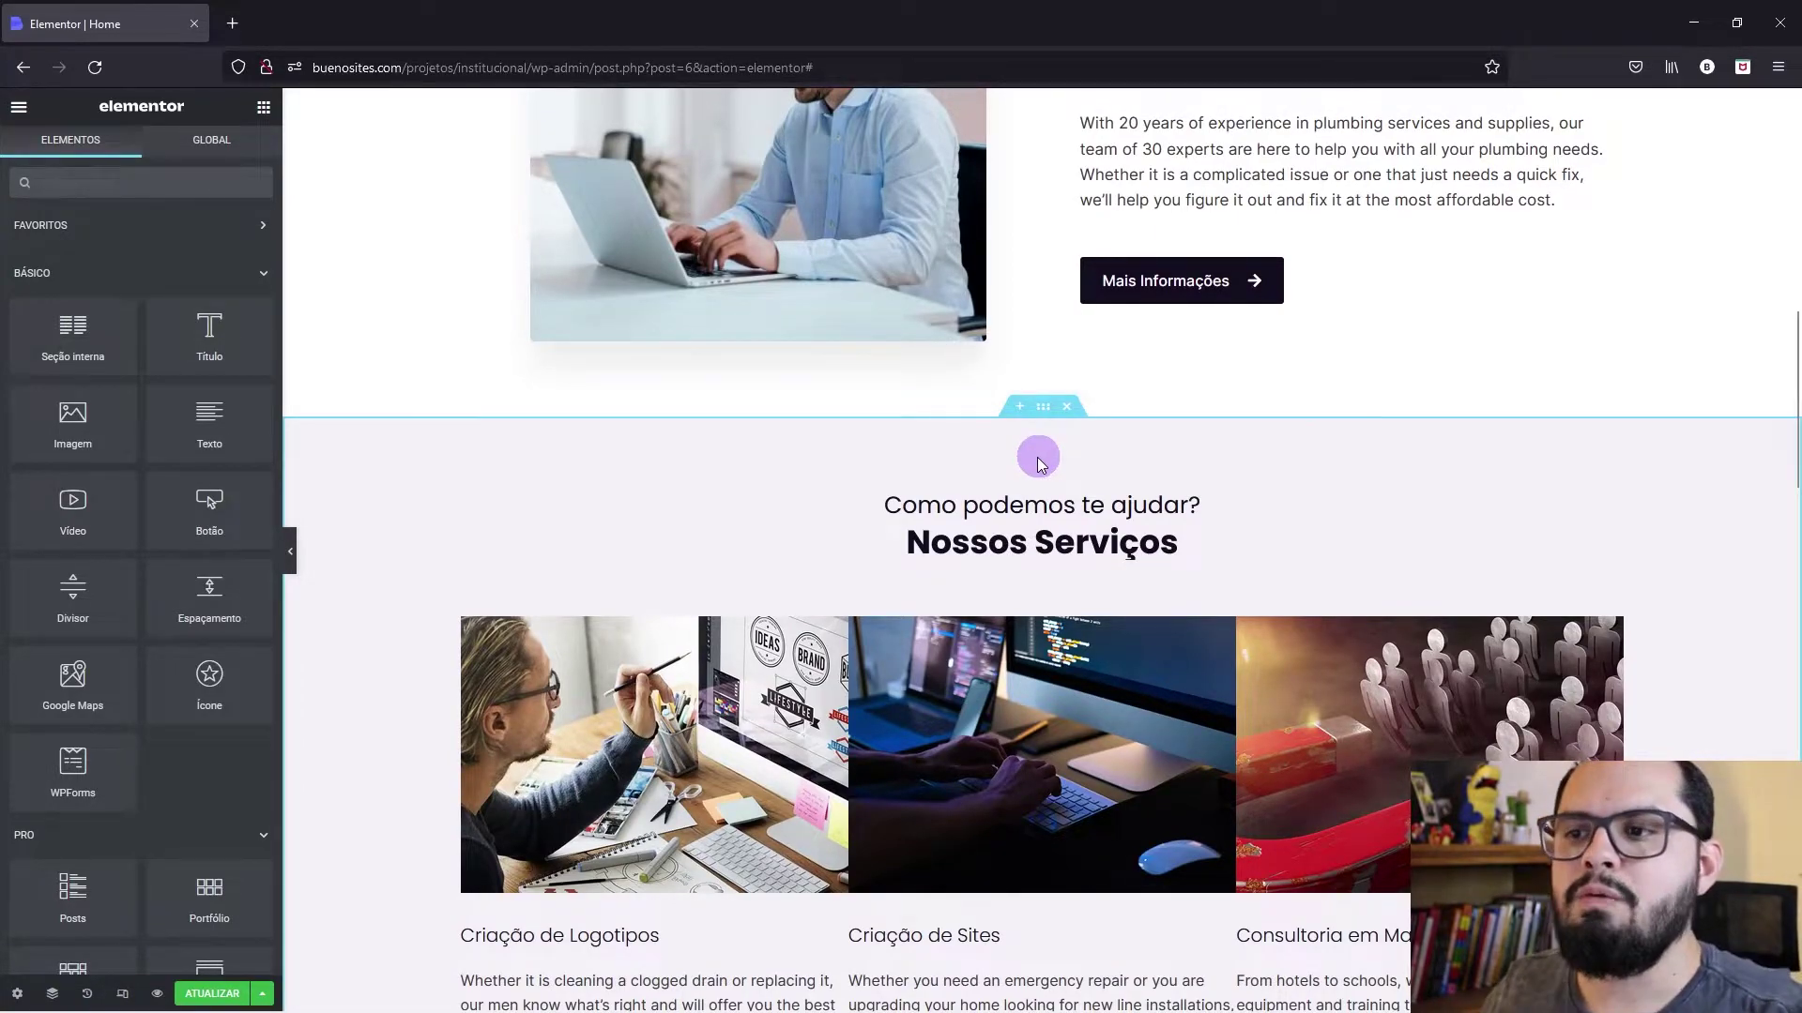
scroll(1040, 464, down, 2)
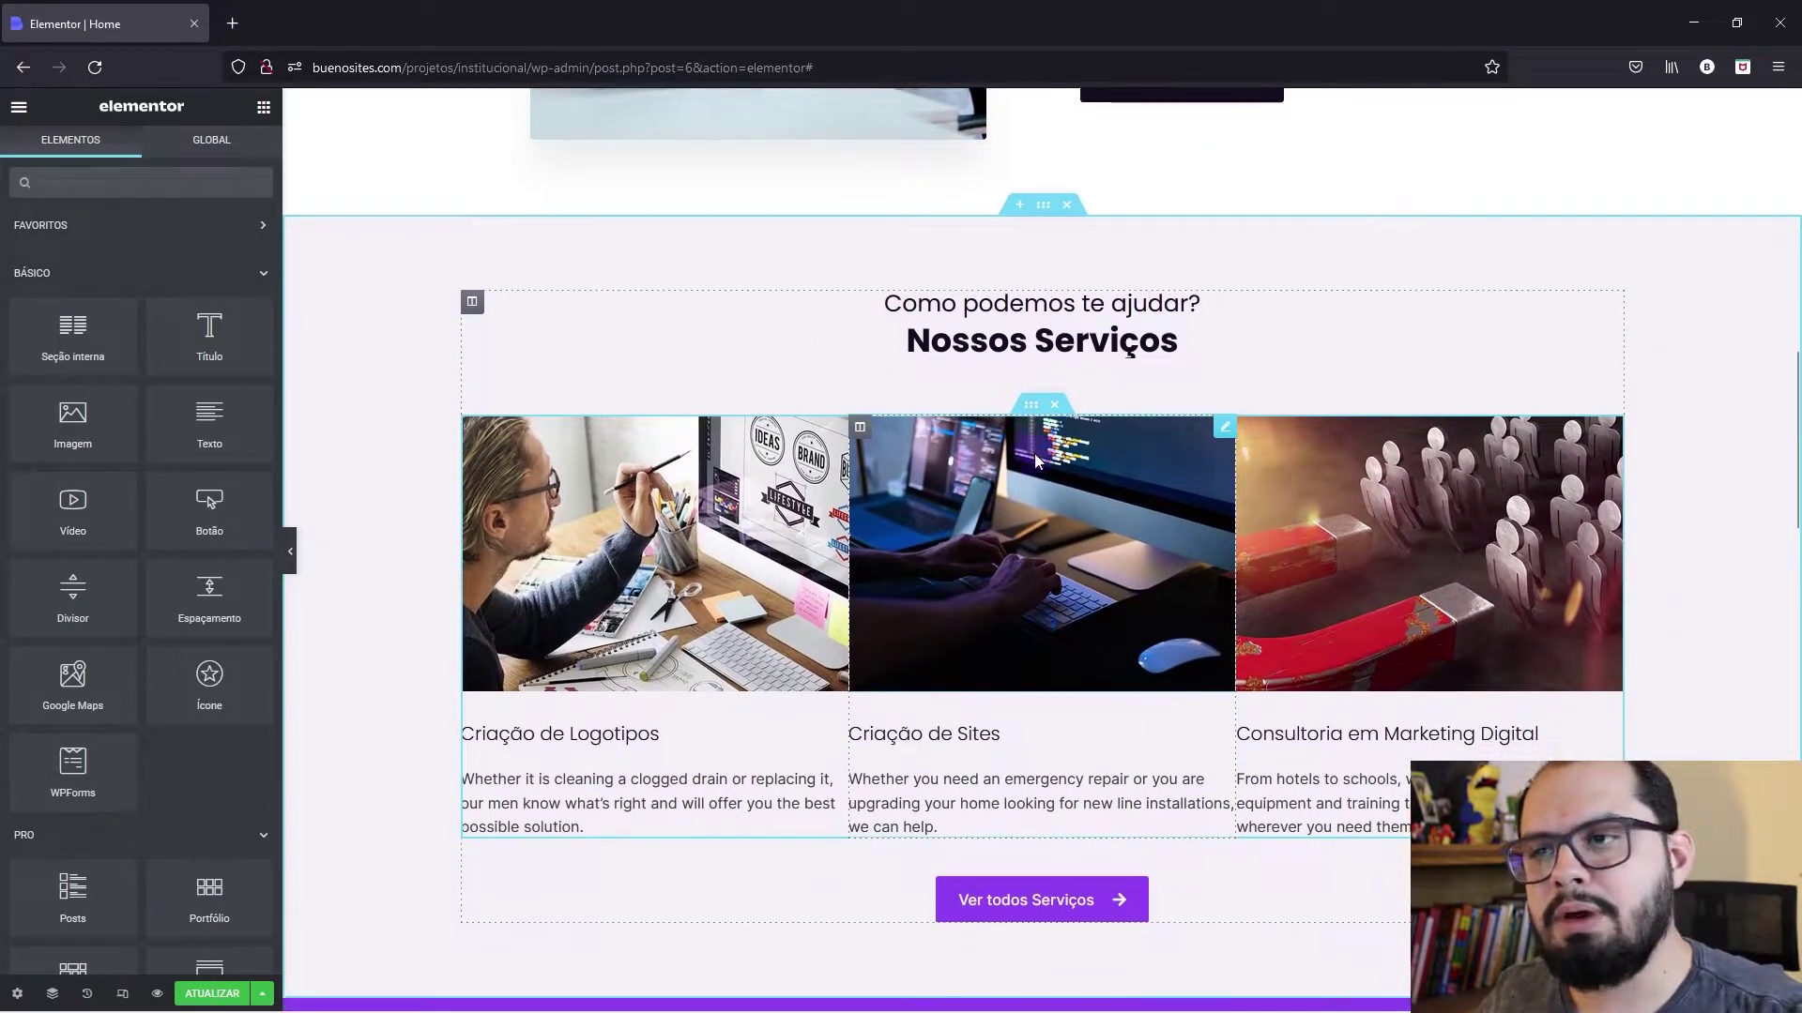
scroll(1036, 460, down, 2)
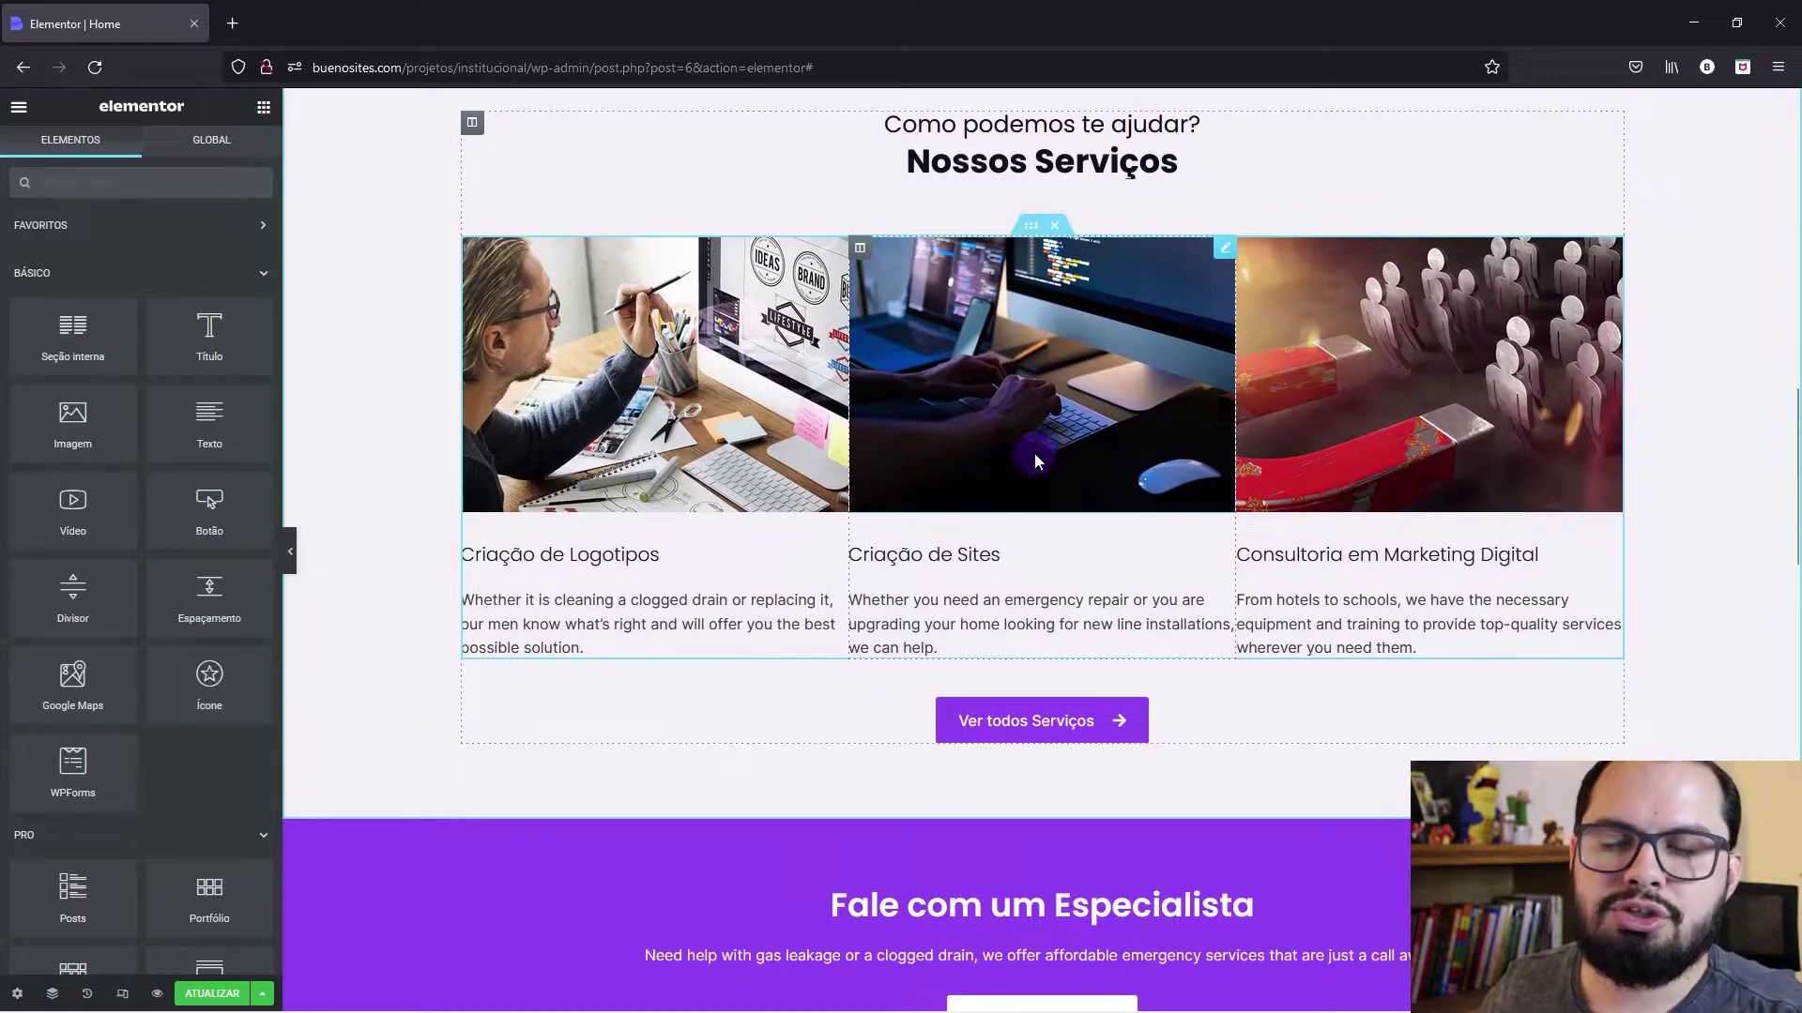
scroll(1035, 458, up, 4)
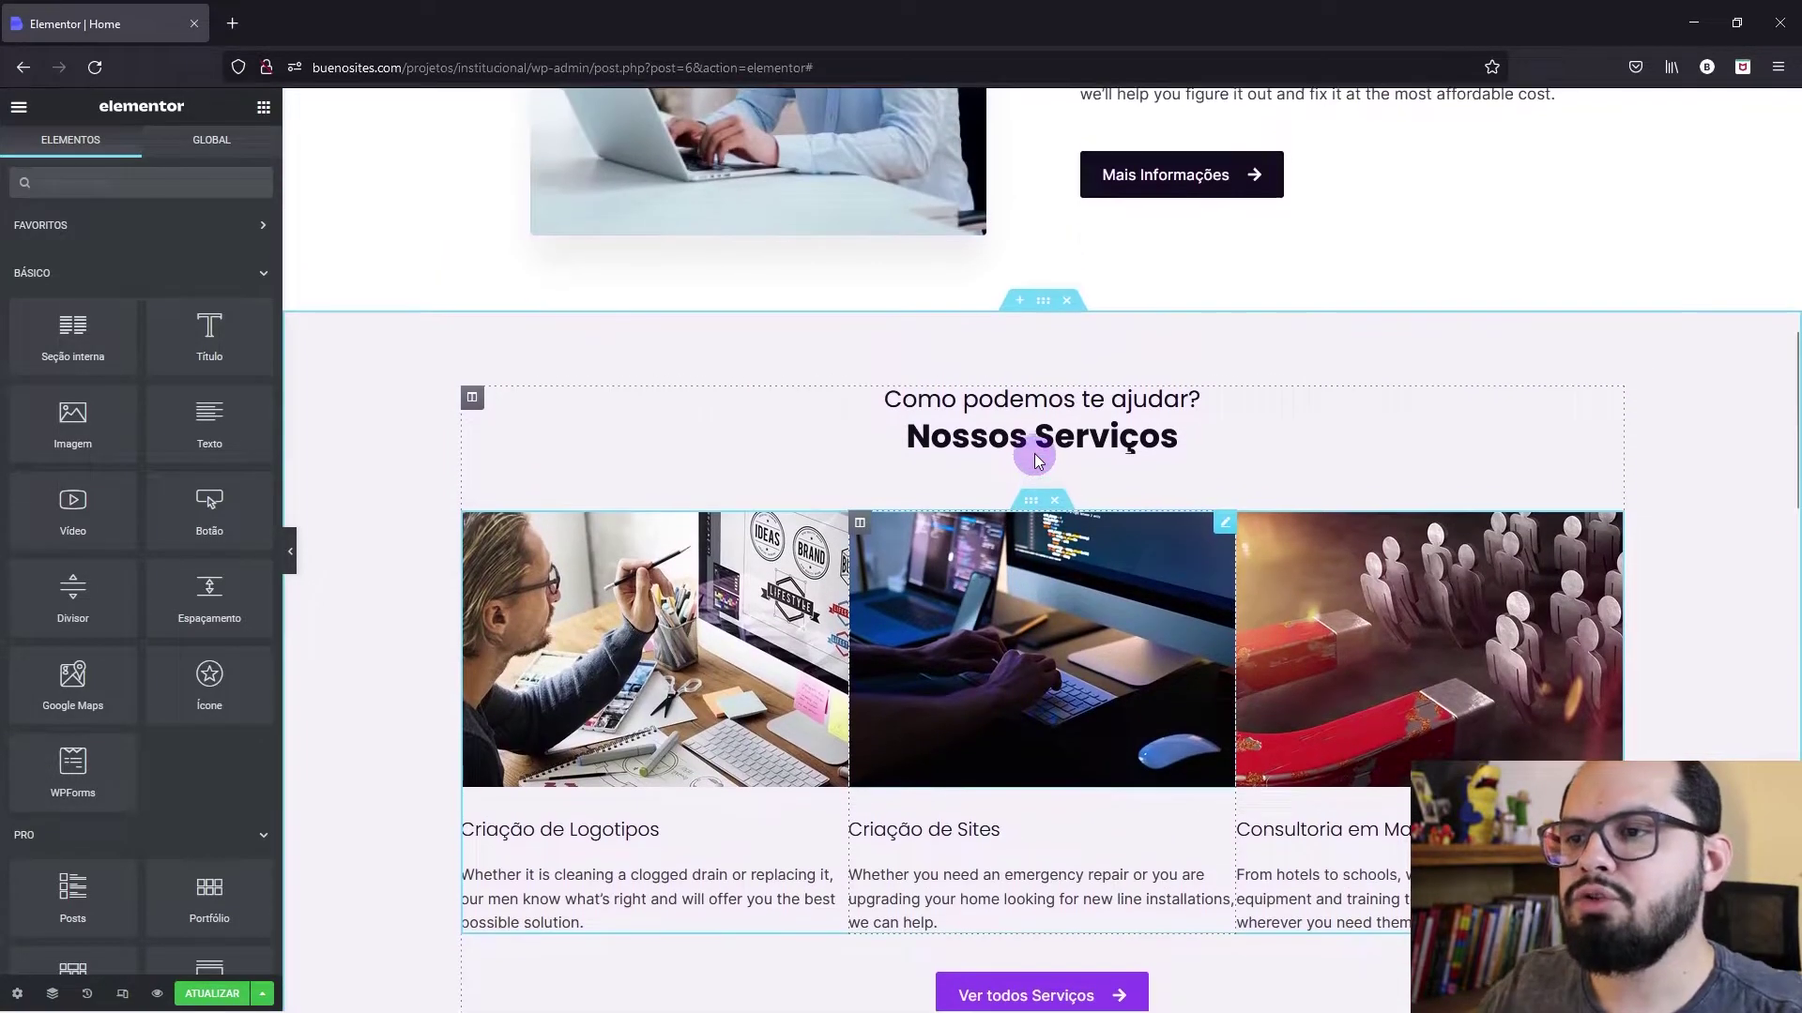
Step: Set the background color of the "Procurando por Especialistas" hero section to the global Theme Cor 2
scroll(1035, 456, up, 3)
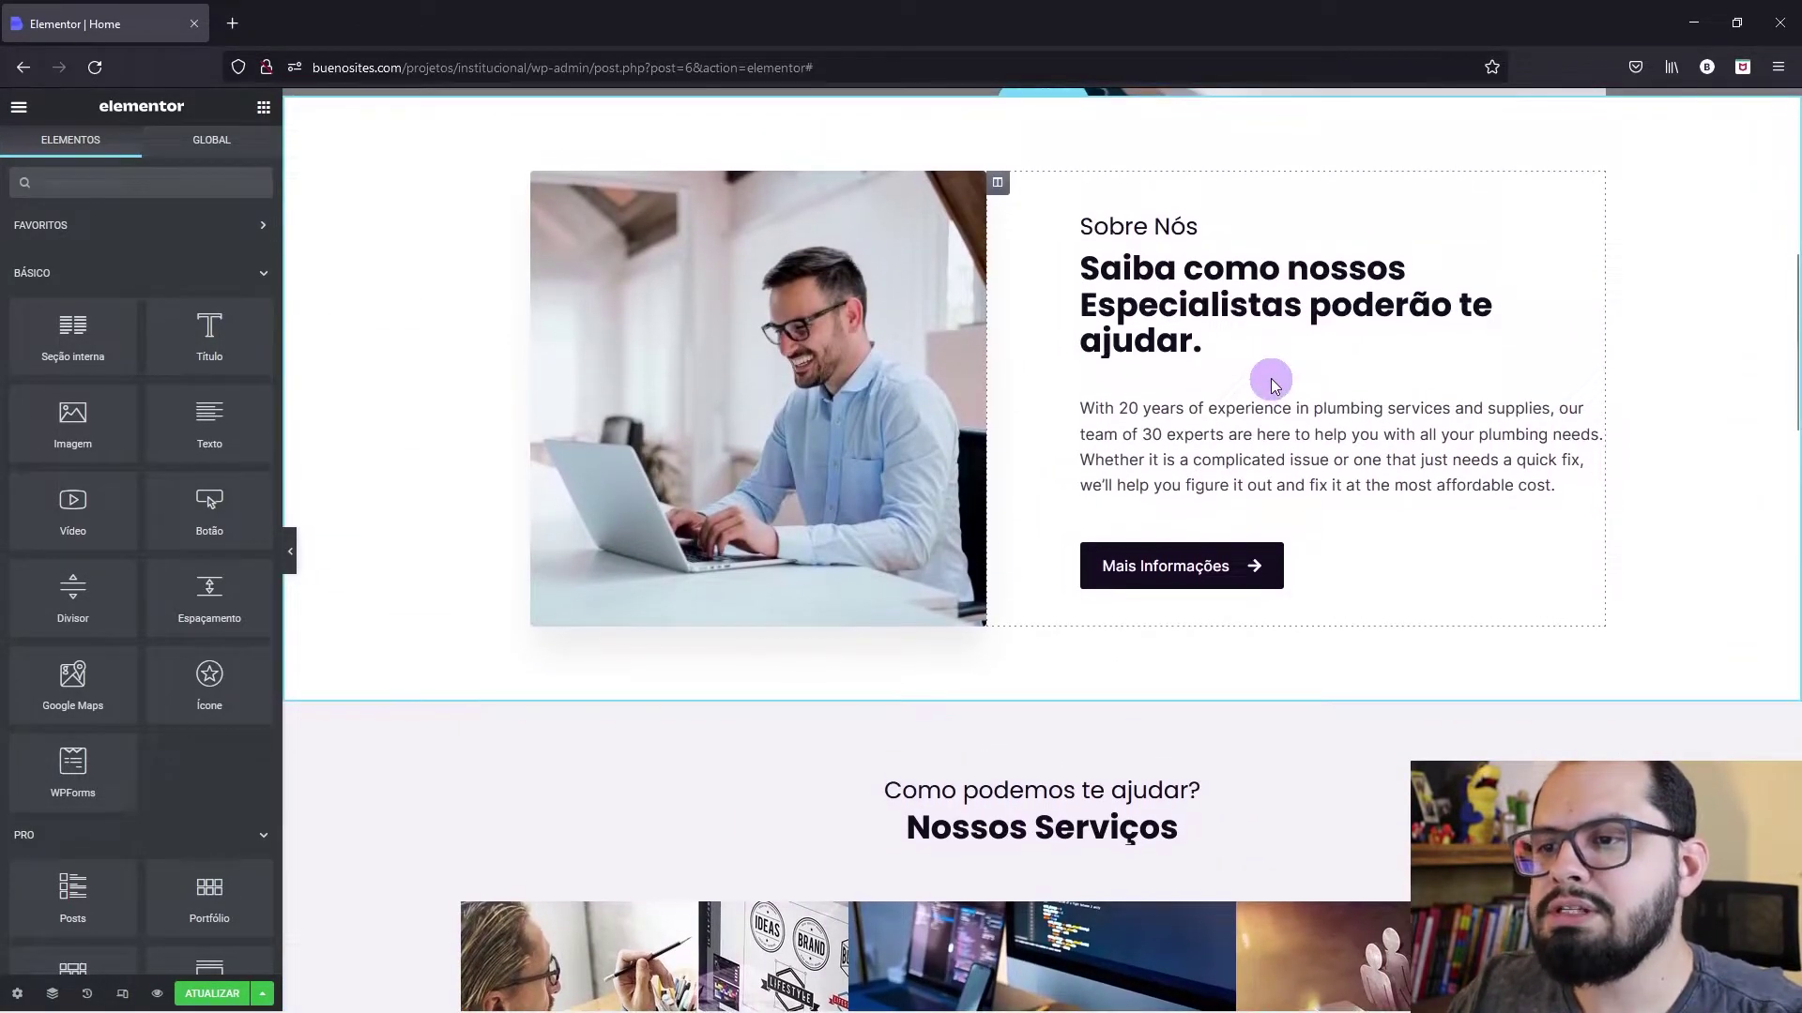
scroll(1271, 379, up, 2)
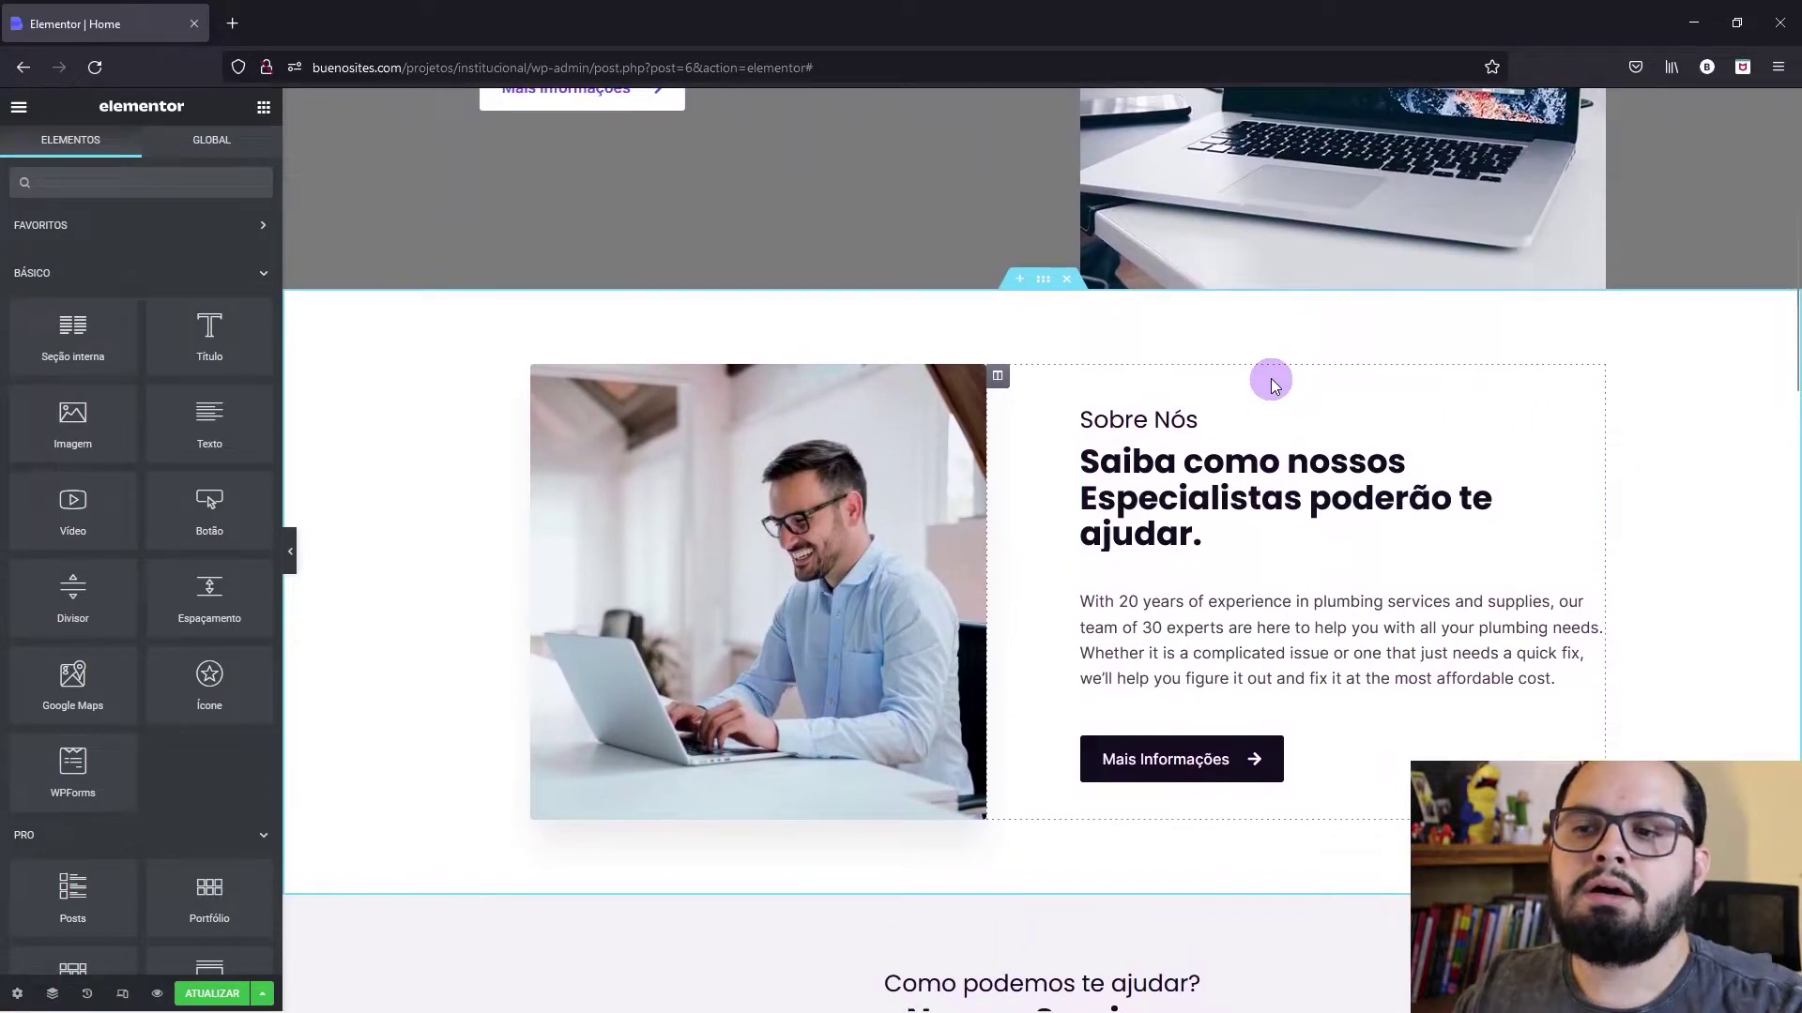
scroll(1270, 382, up, 2)
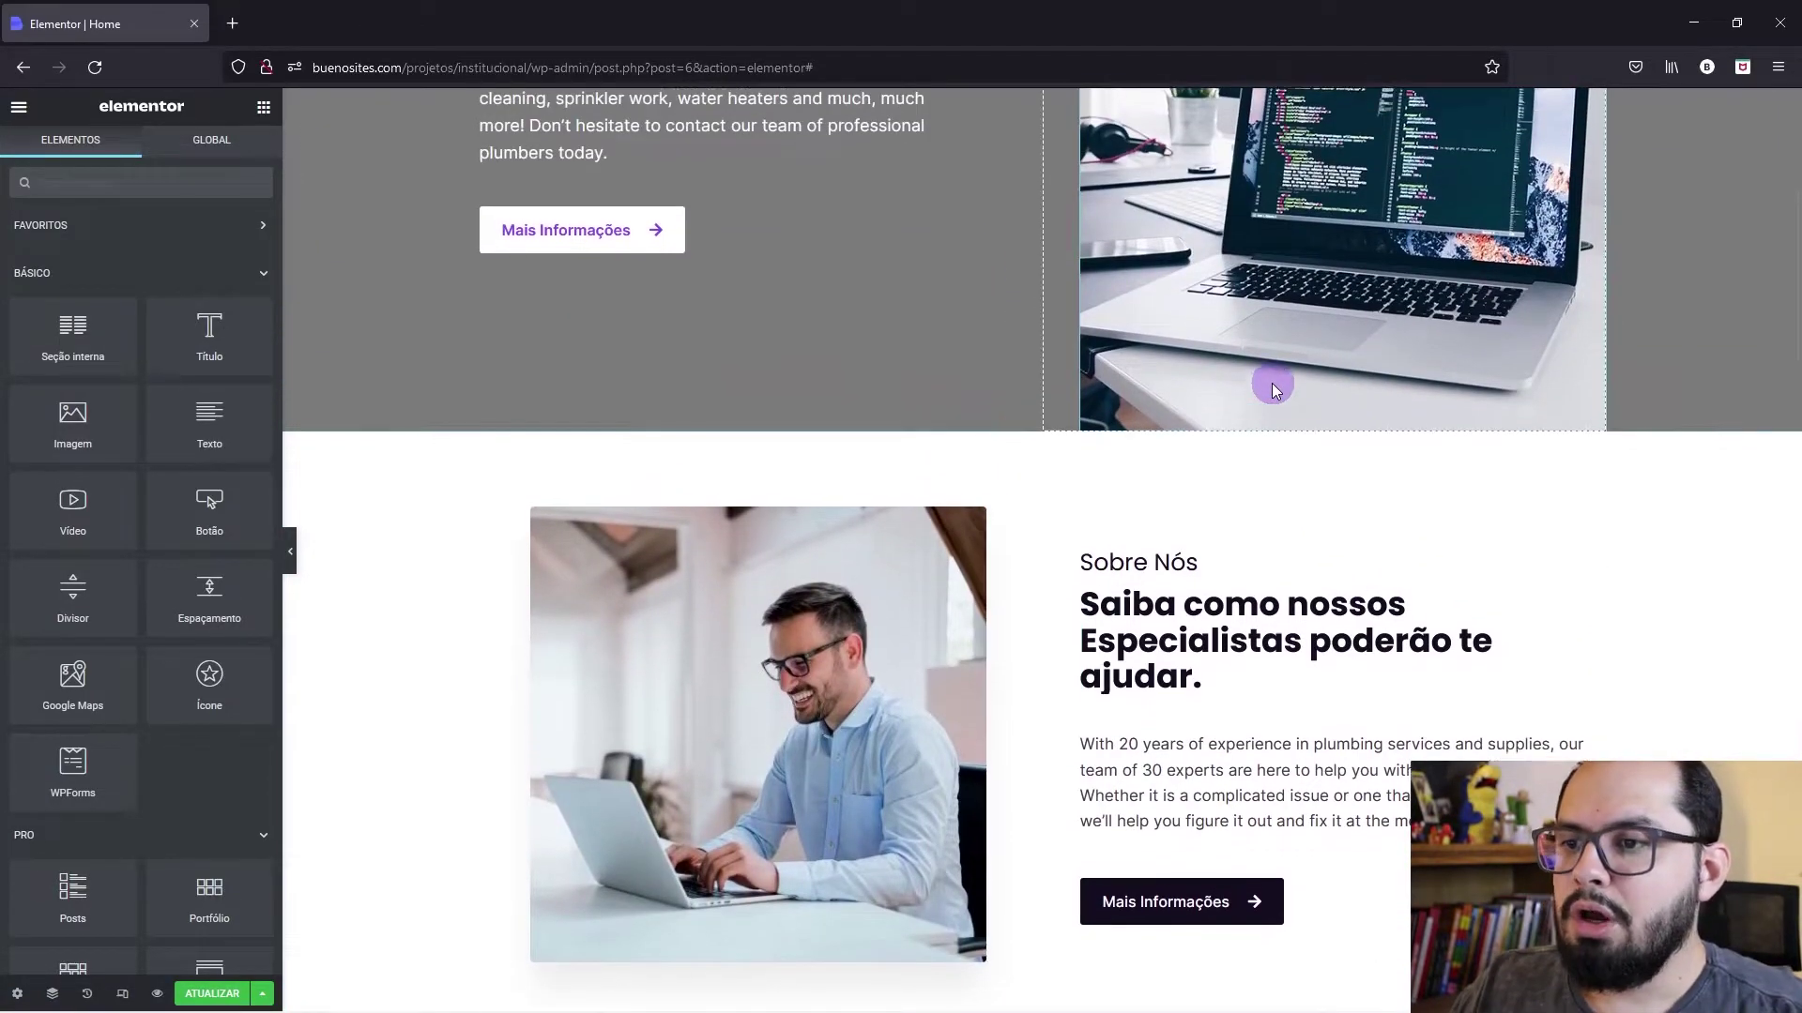
scroll(1046, 555, up, 4)
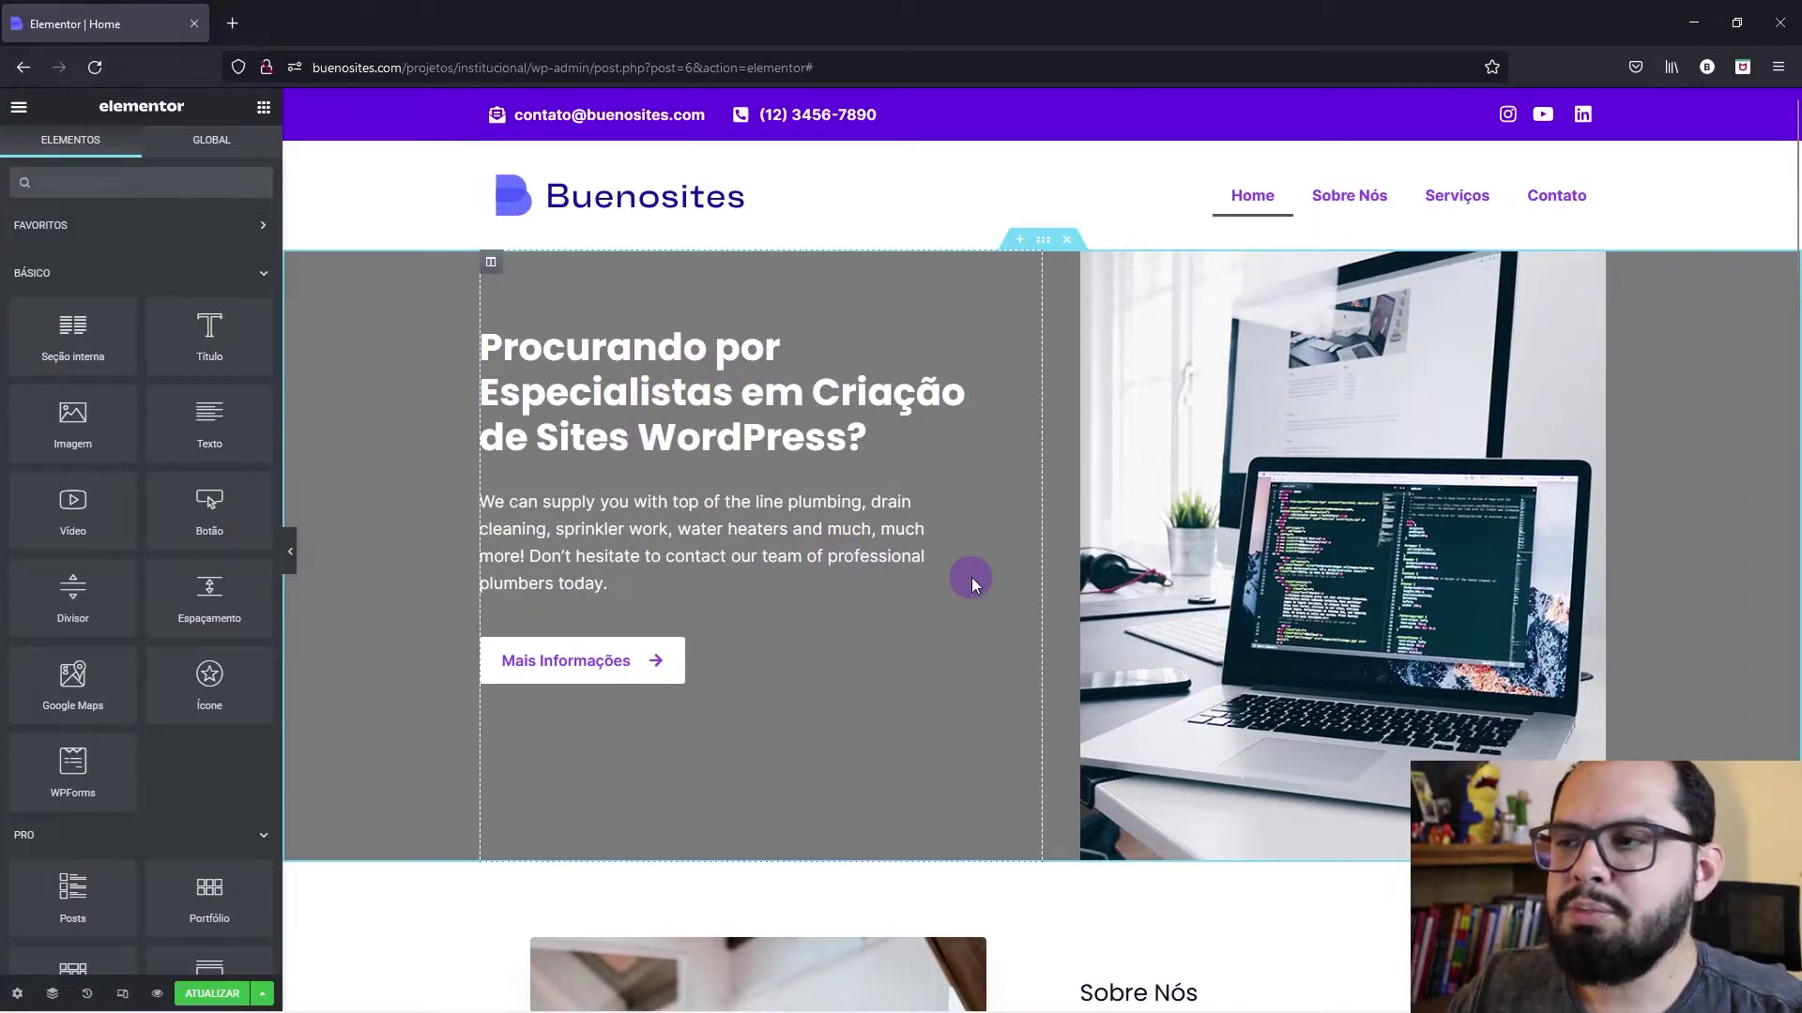
right_click(391, 302)
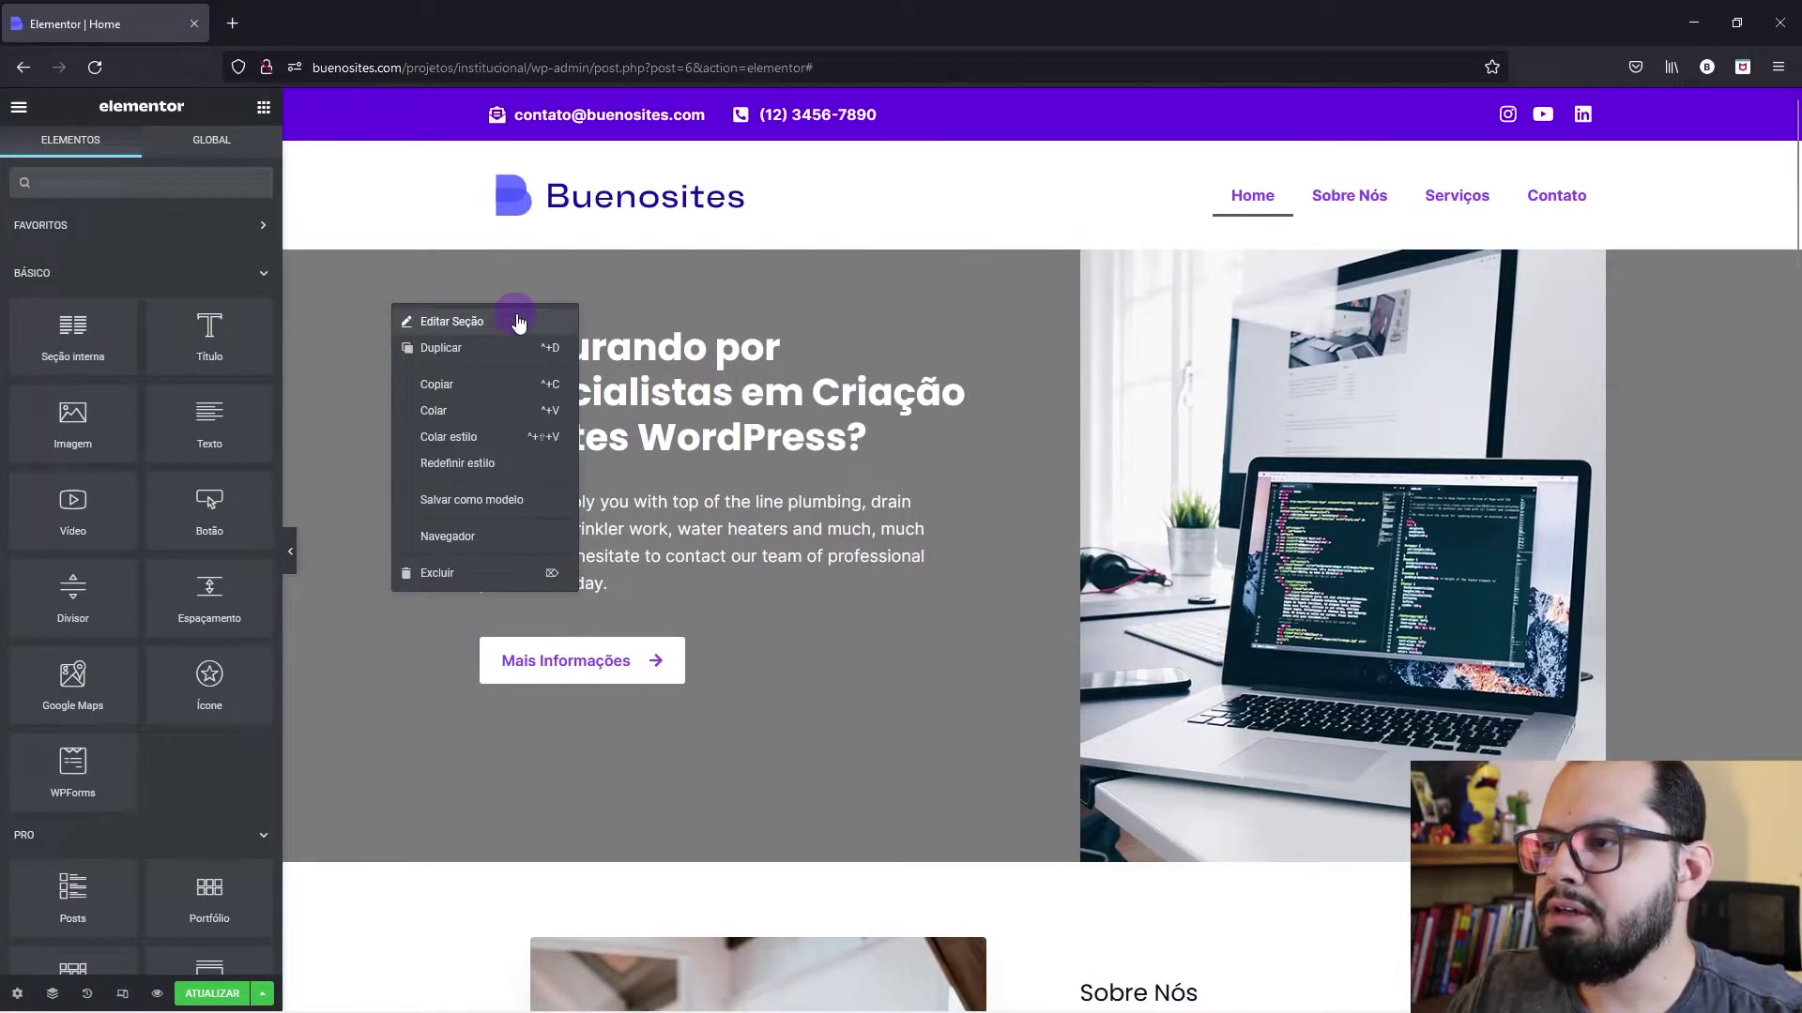
click(514, 321)
click(225, 330)
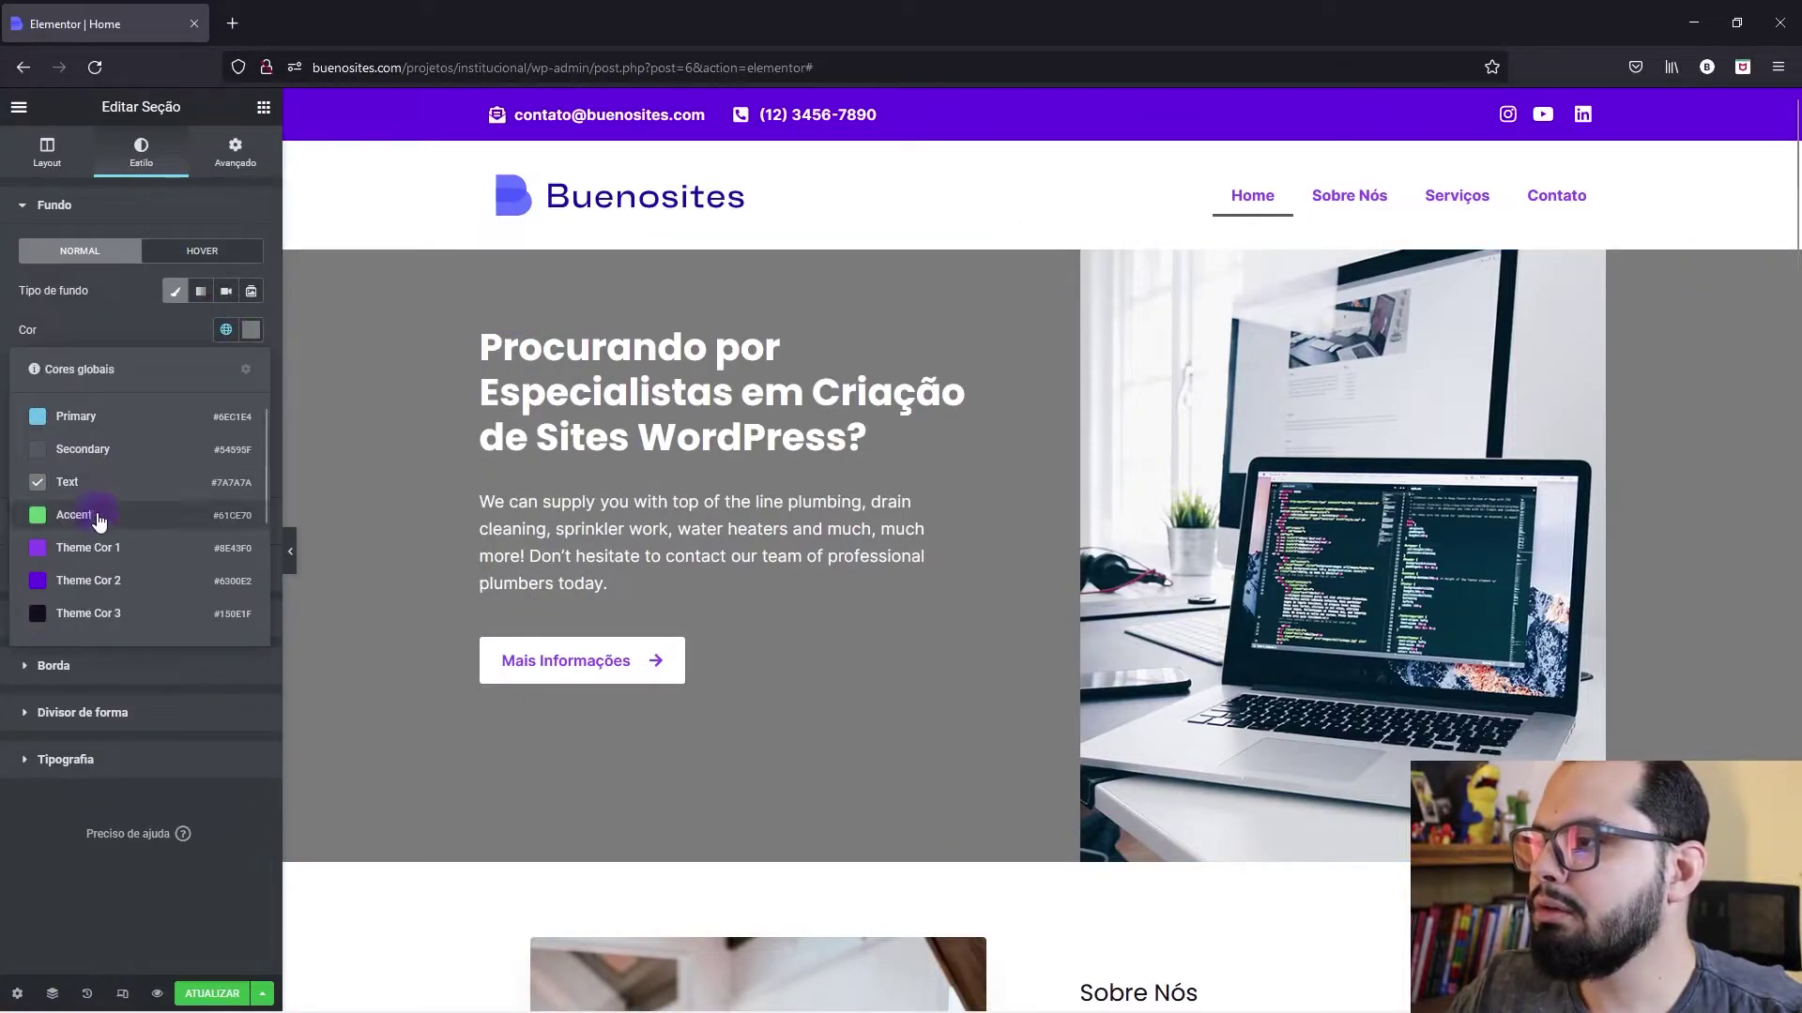
click(90, 552)
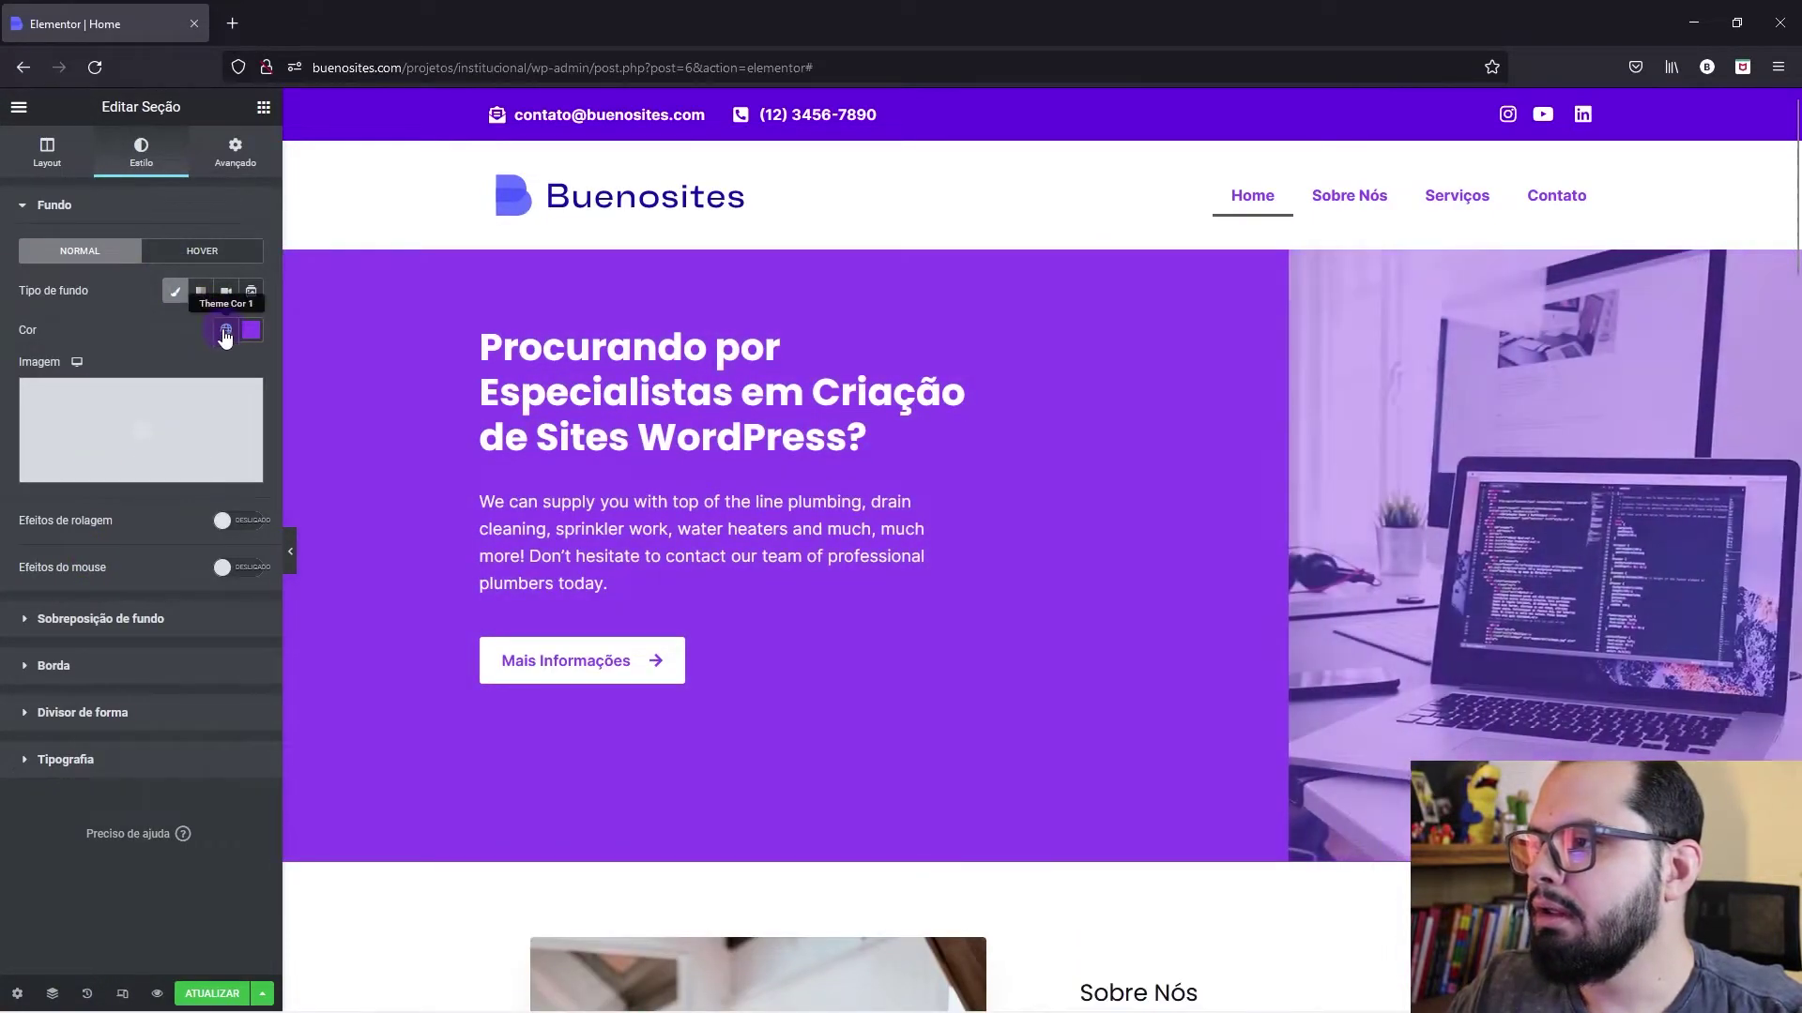
click(225, 330)
click(110, 576)
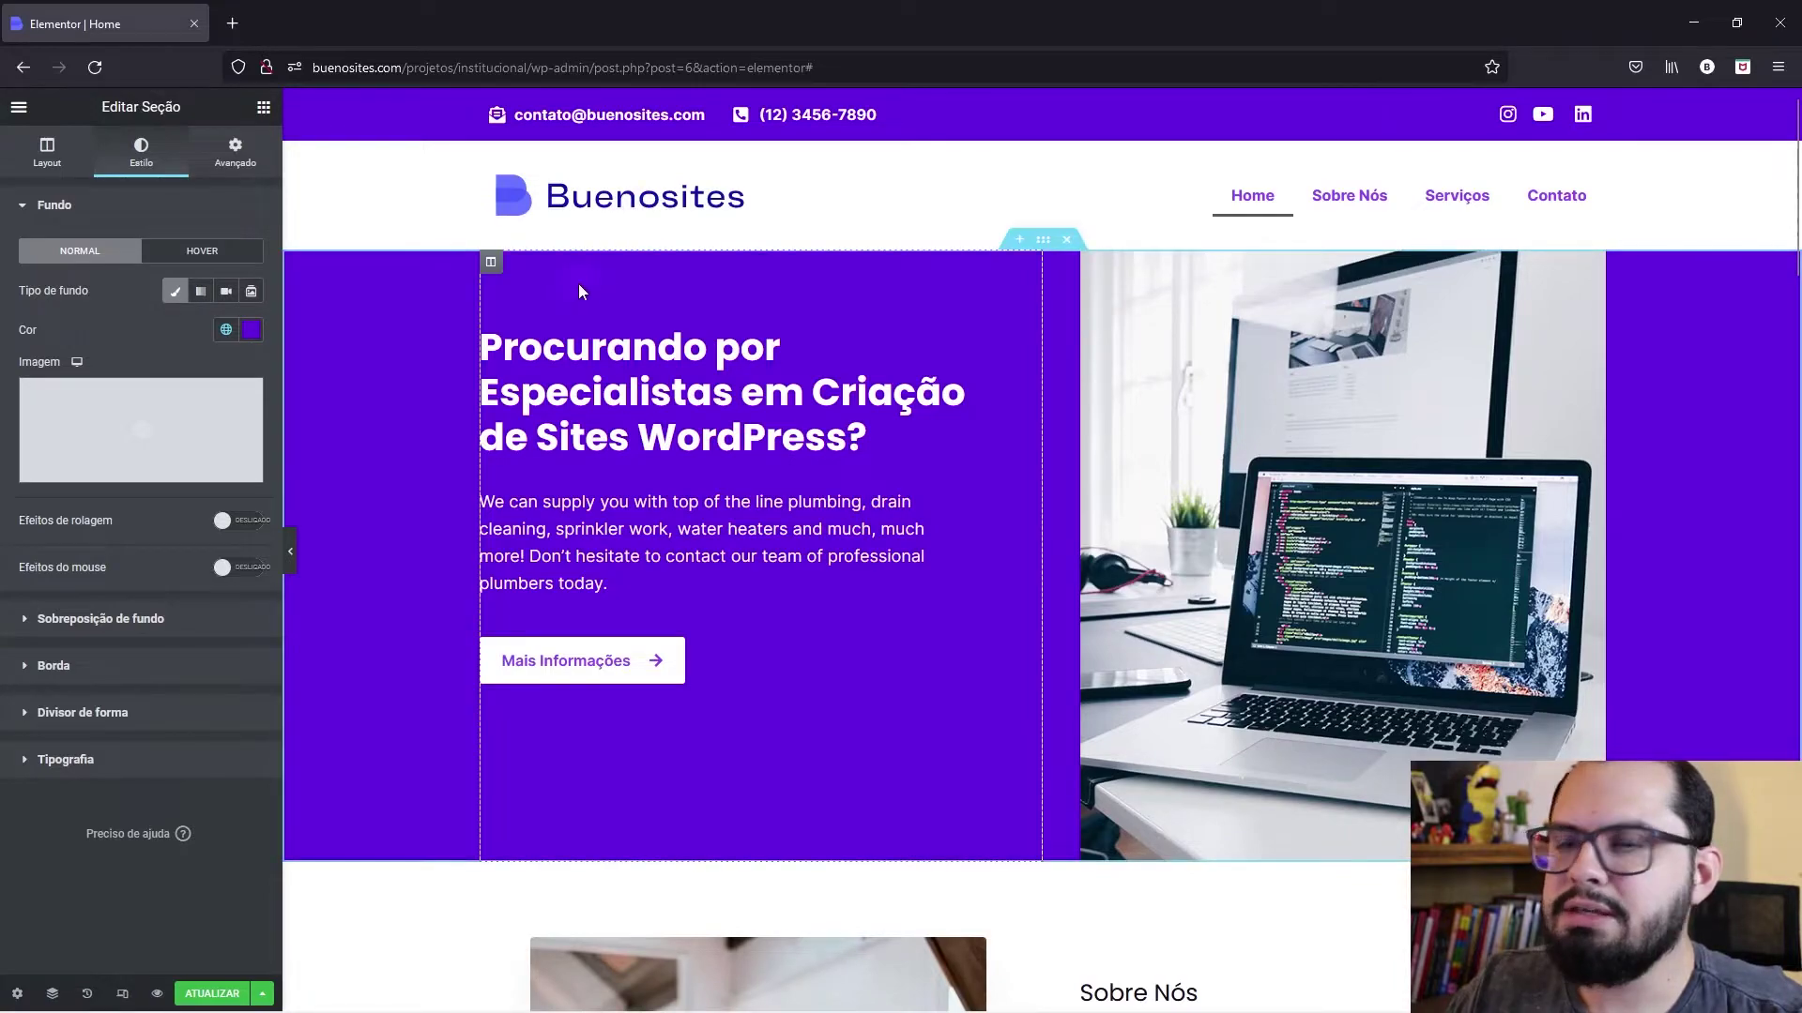
Step: Set the vertical alignment of the hero section's text column to Meio
right_click(491, 265)
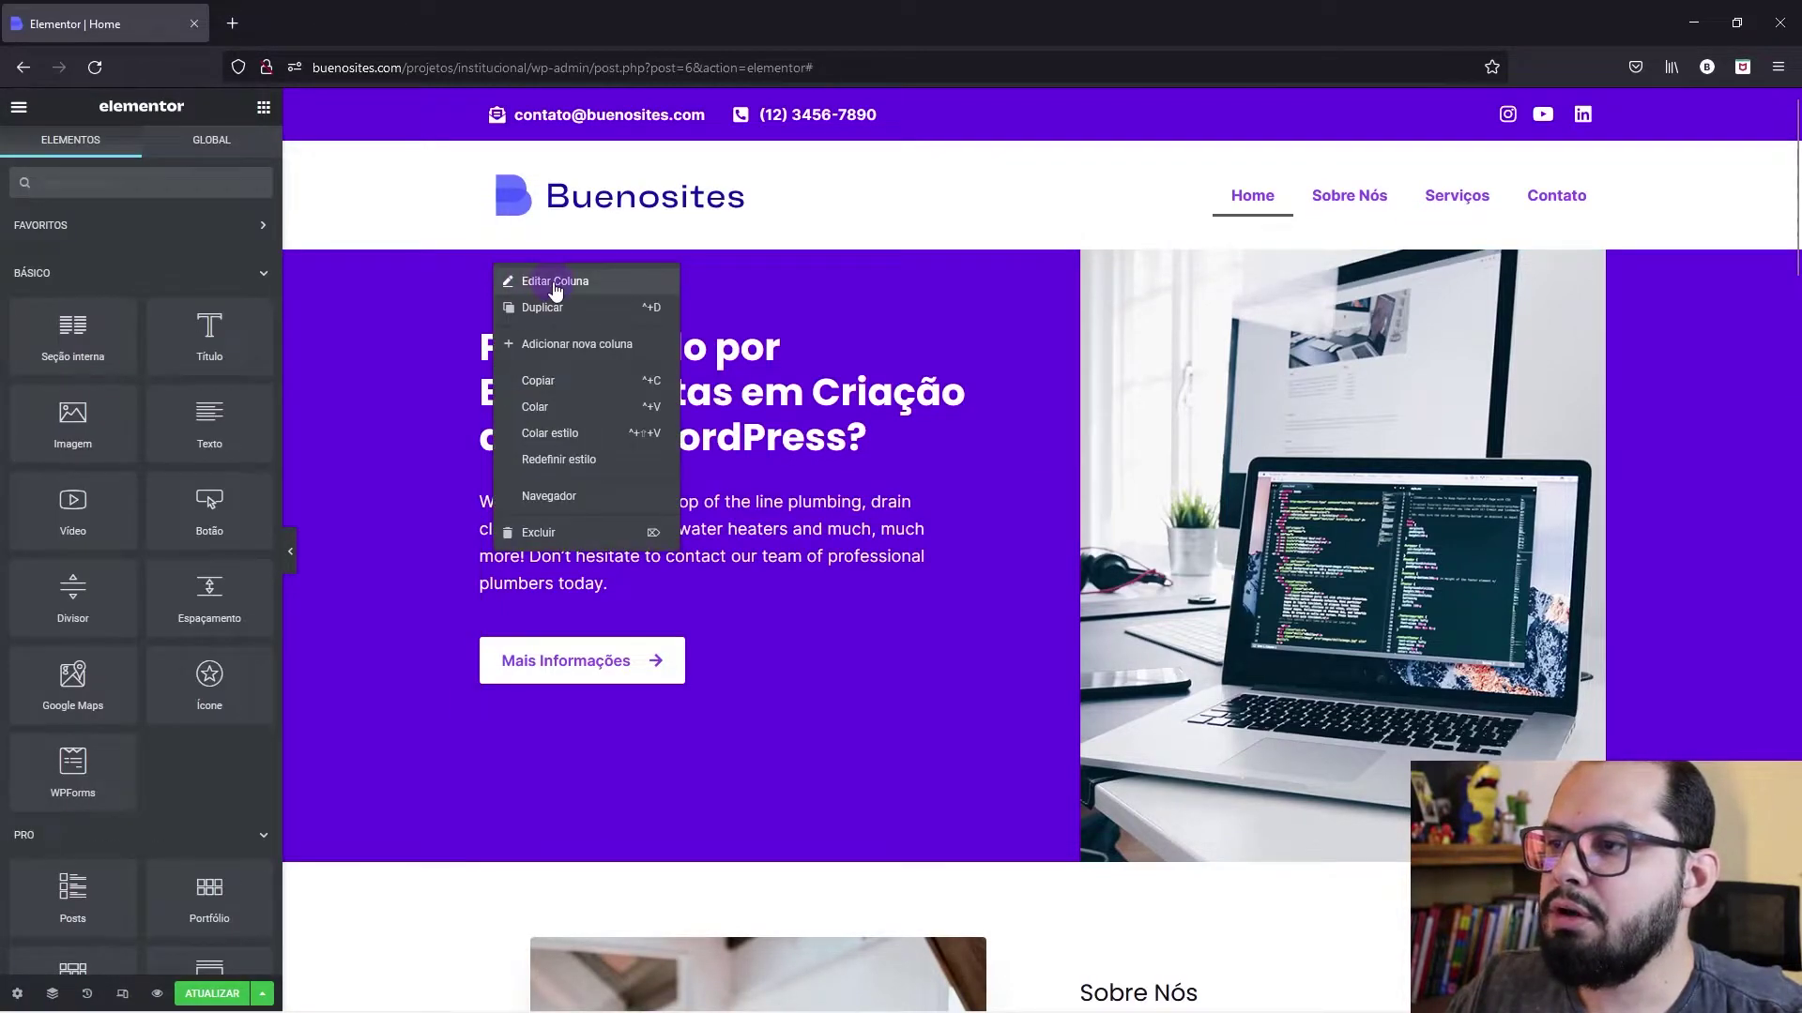
click(546, 282)
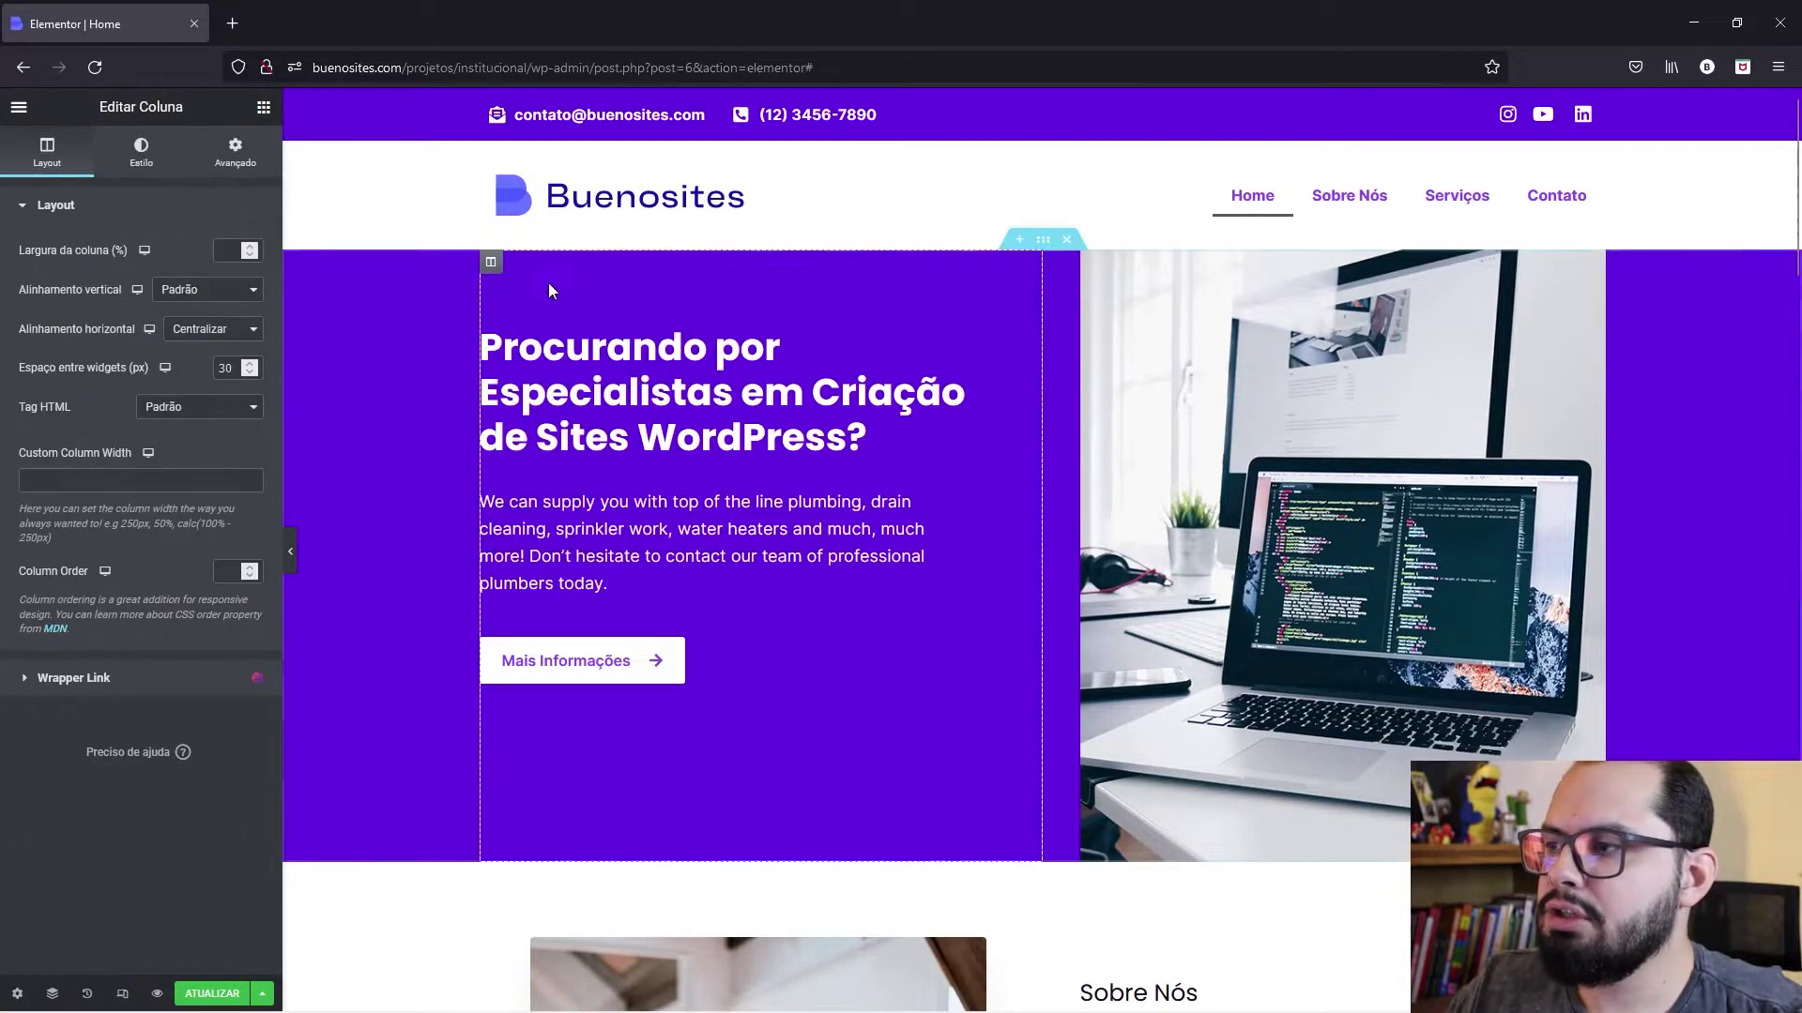
click(195, 293)
click(194, 359)
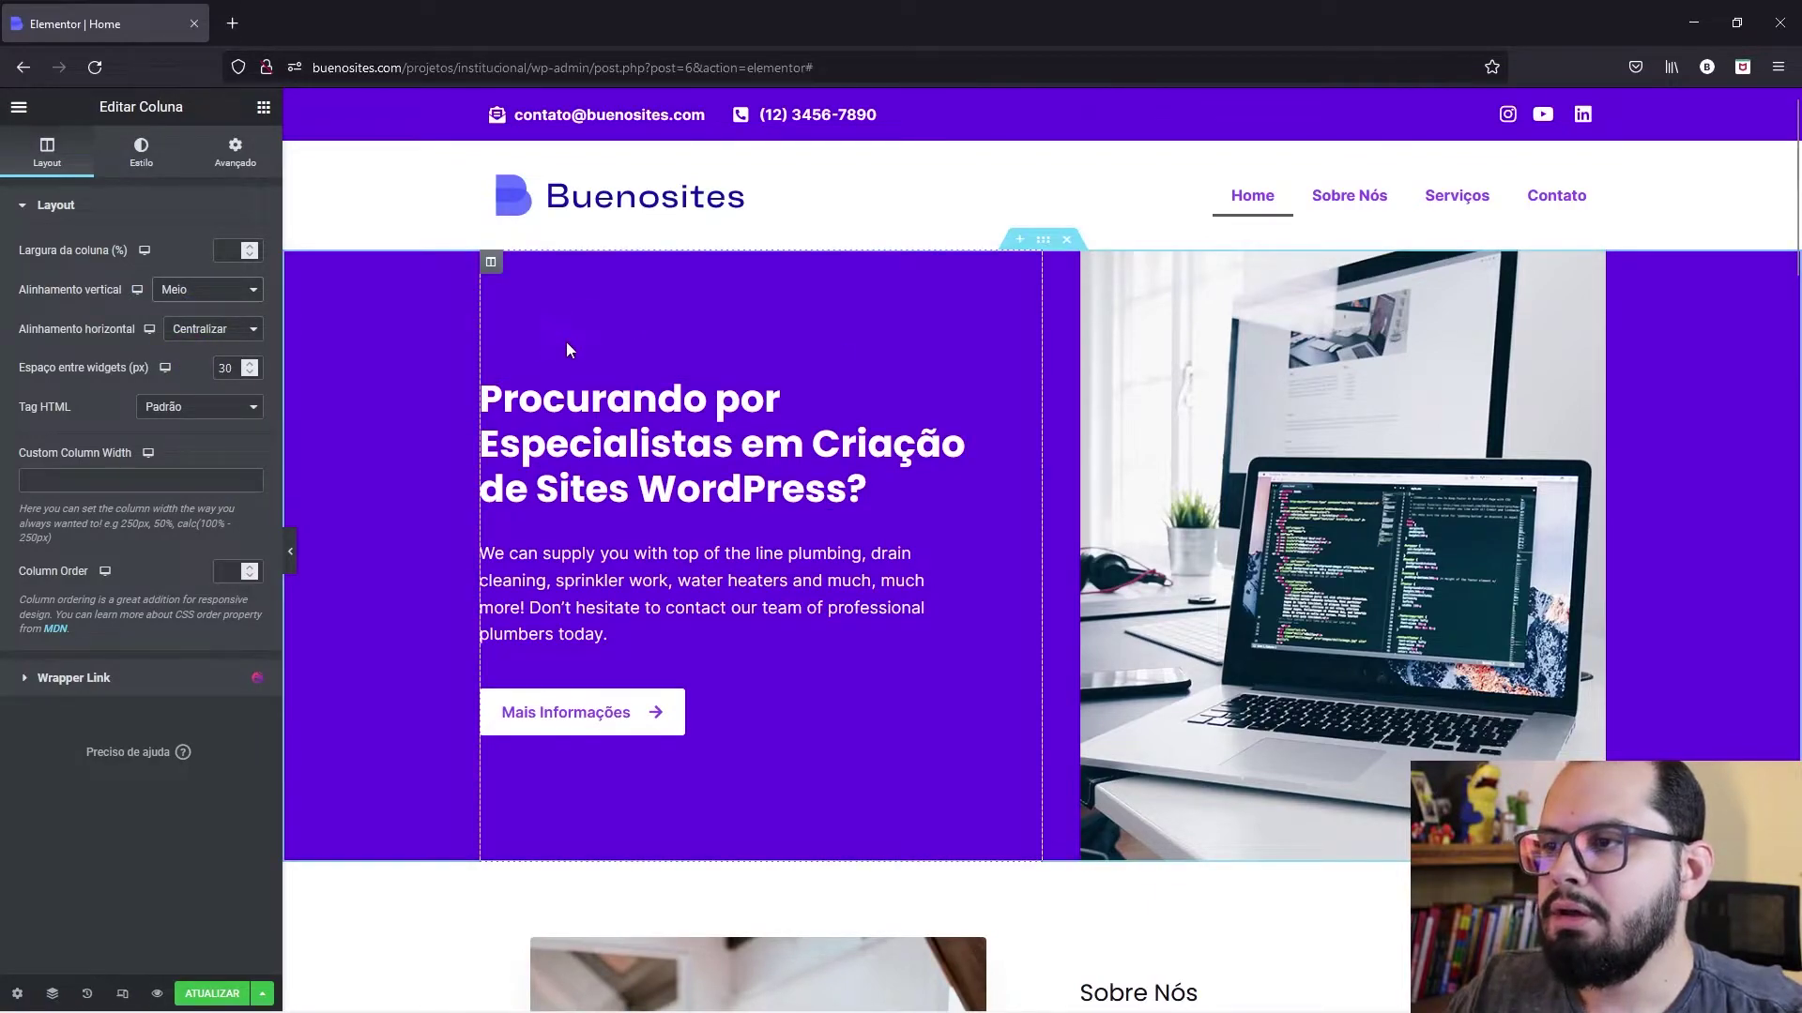
Step: Preview the page without the editing panel to examine the hero, "Sobre Nós" and following sections
click(291, 566)
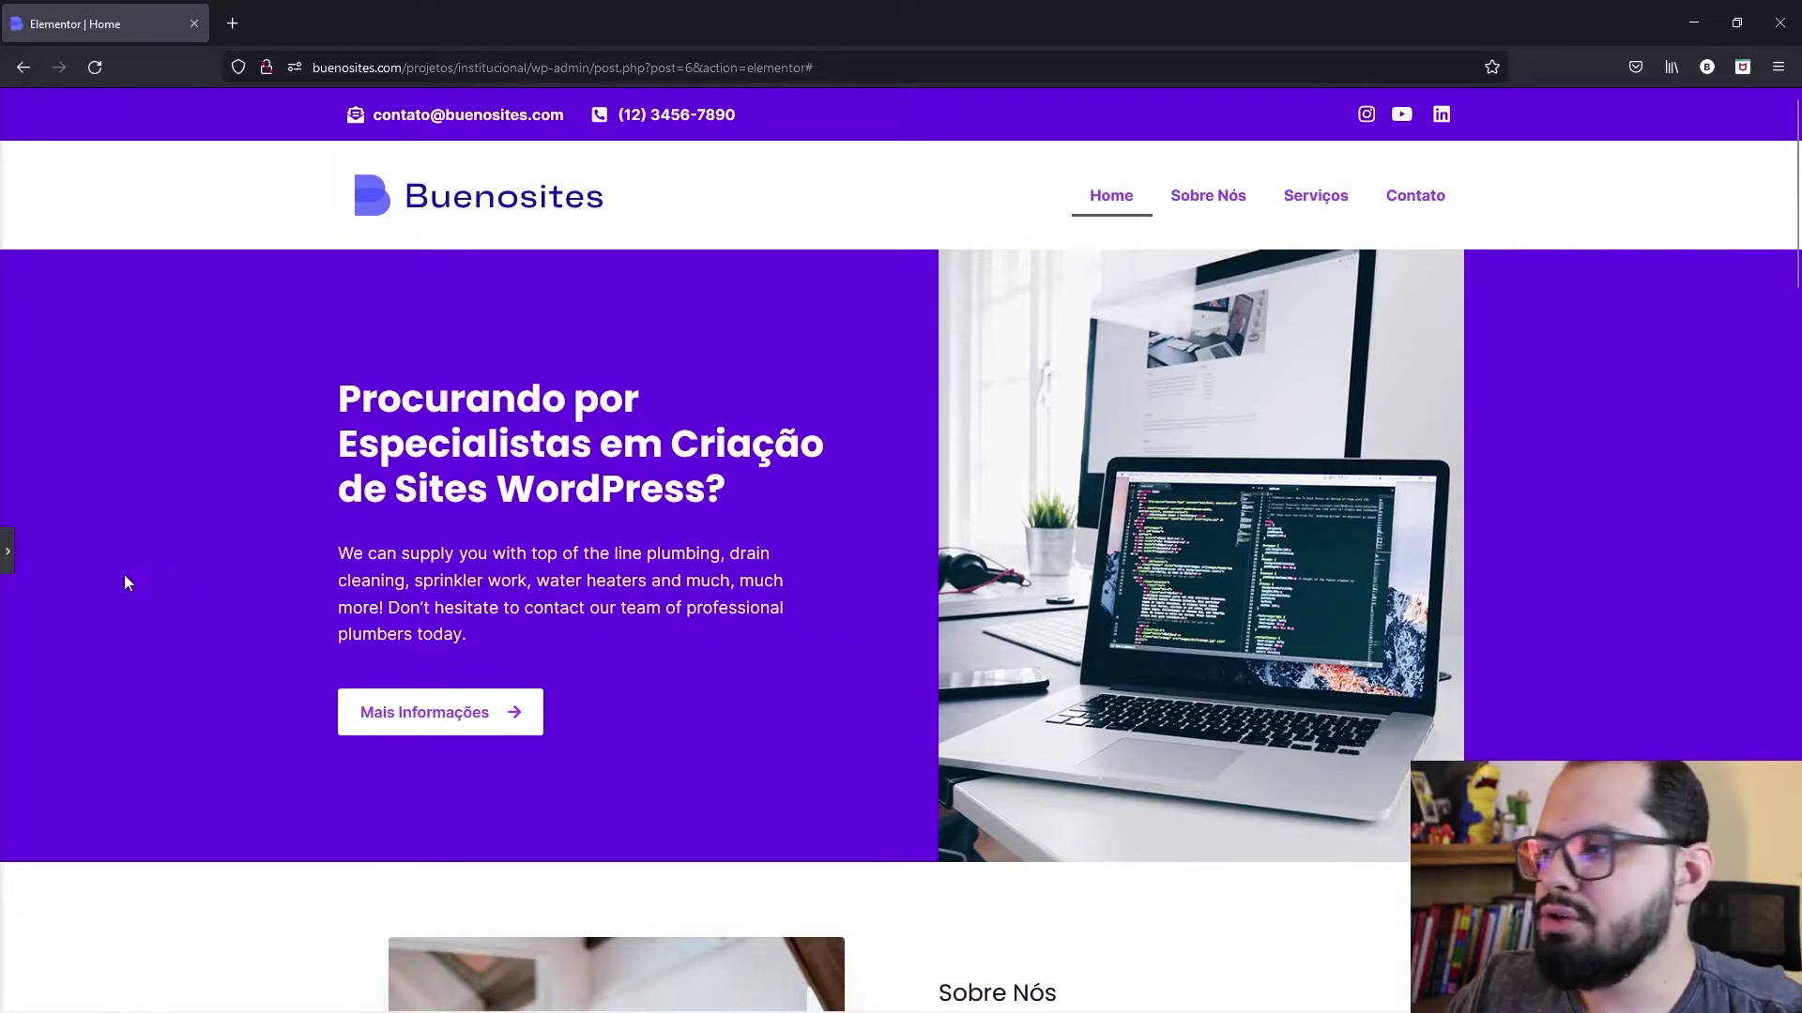
scroll(869, 516, down, 5)
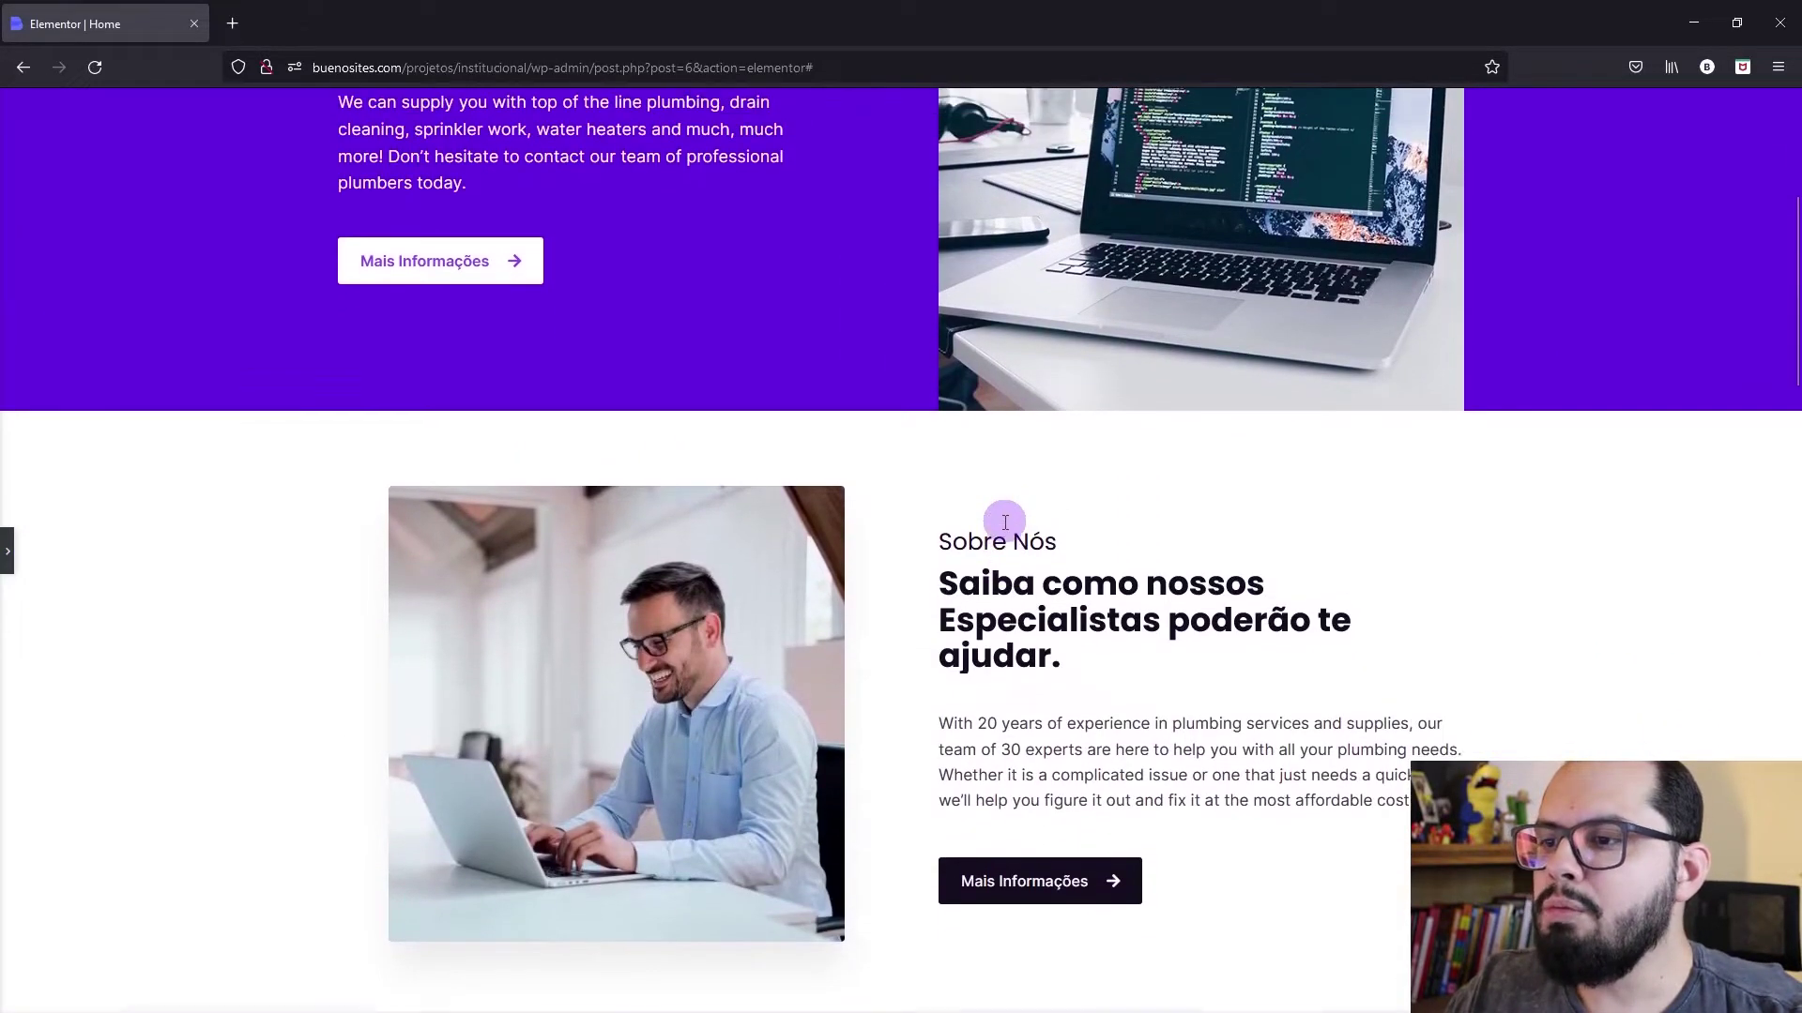
scroll(966, 511, up, 2)
scroll(858, 526, down, 3)
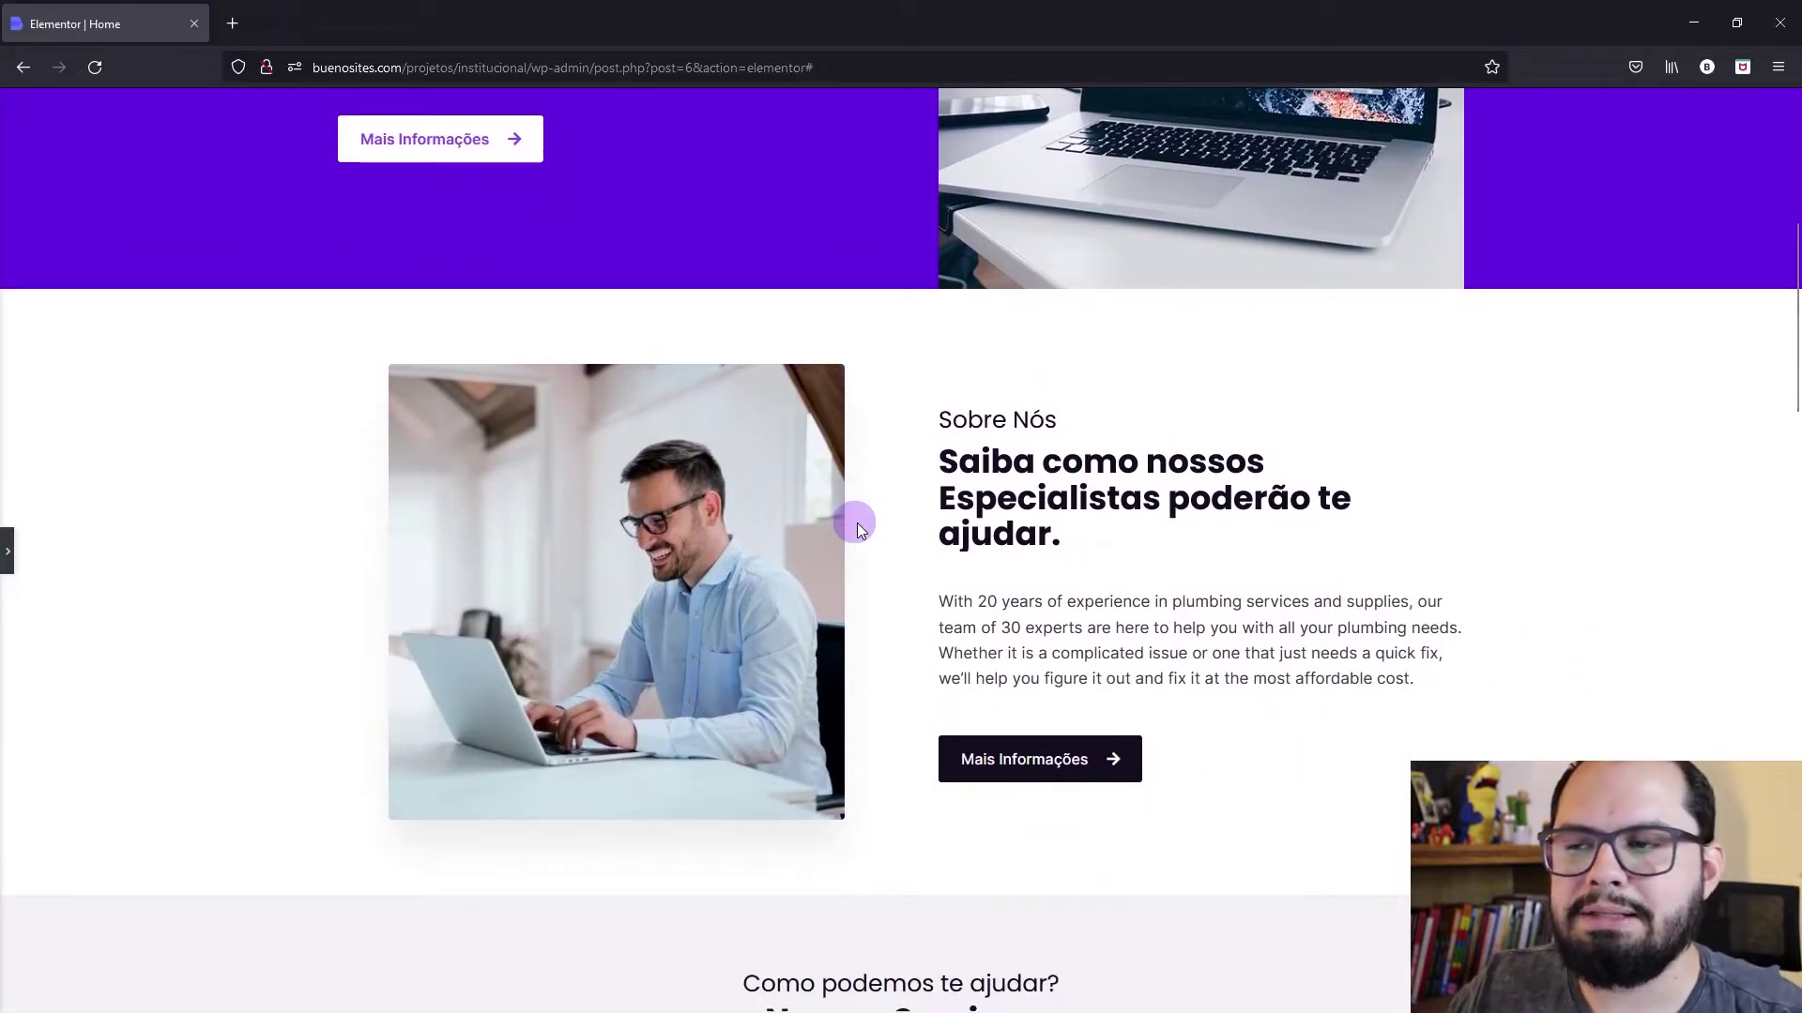
click(11, 567)
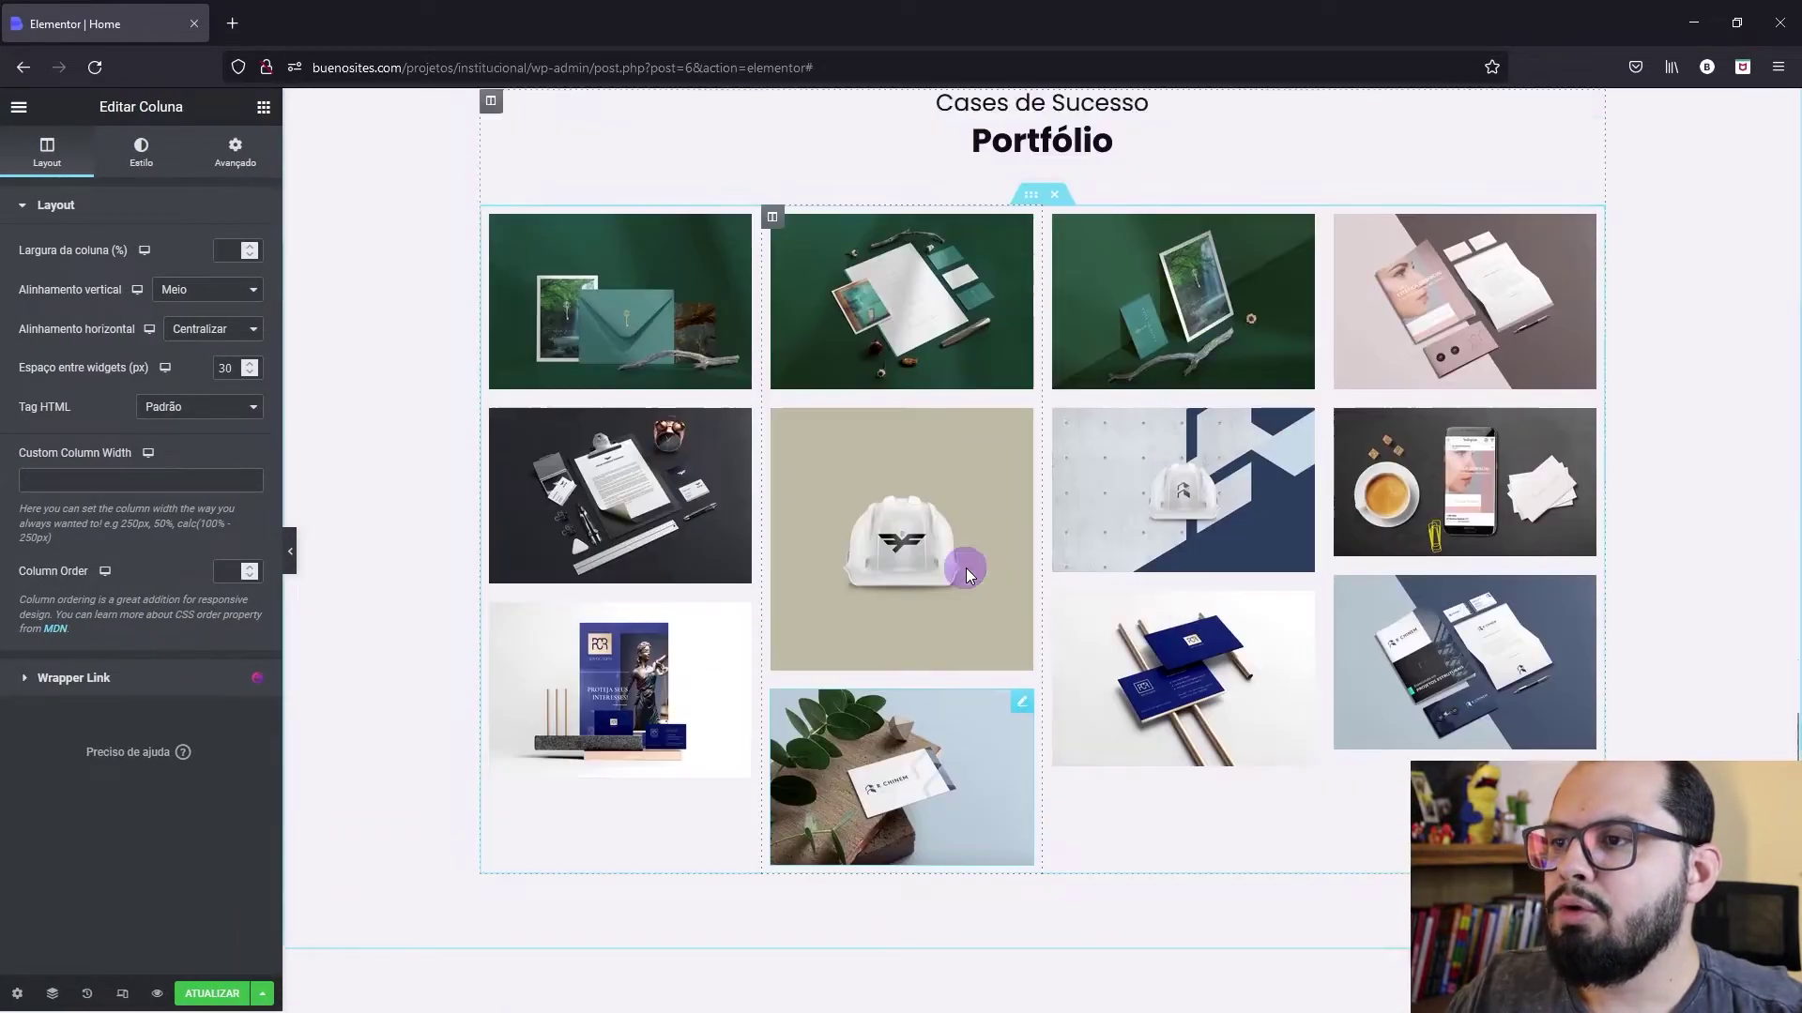
scroll(967, 569, up, 20)
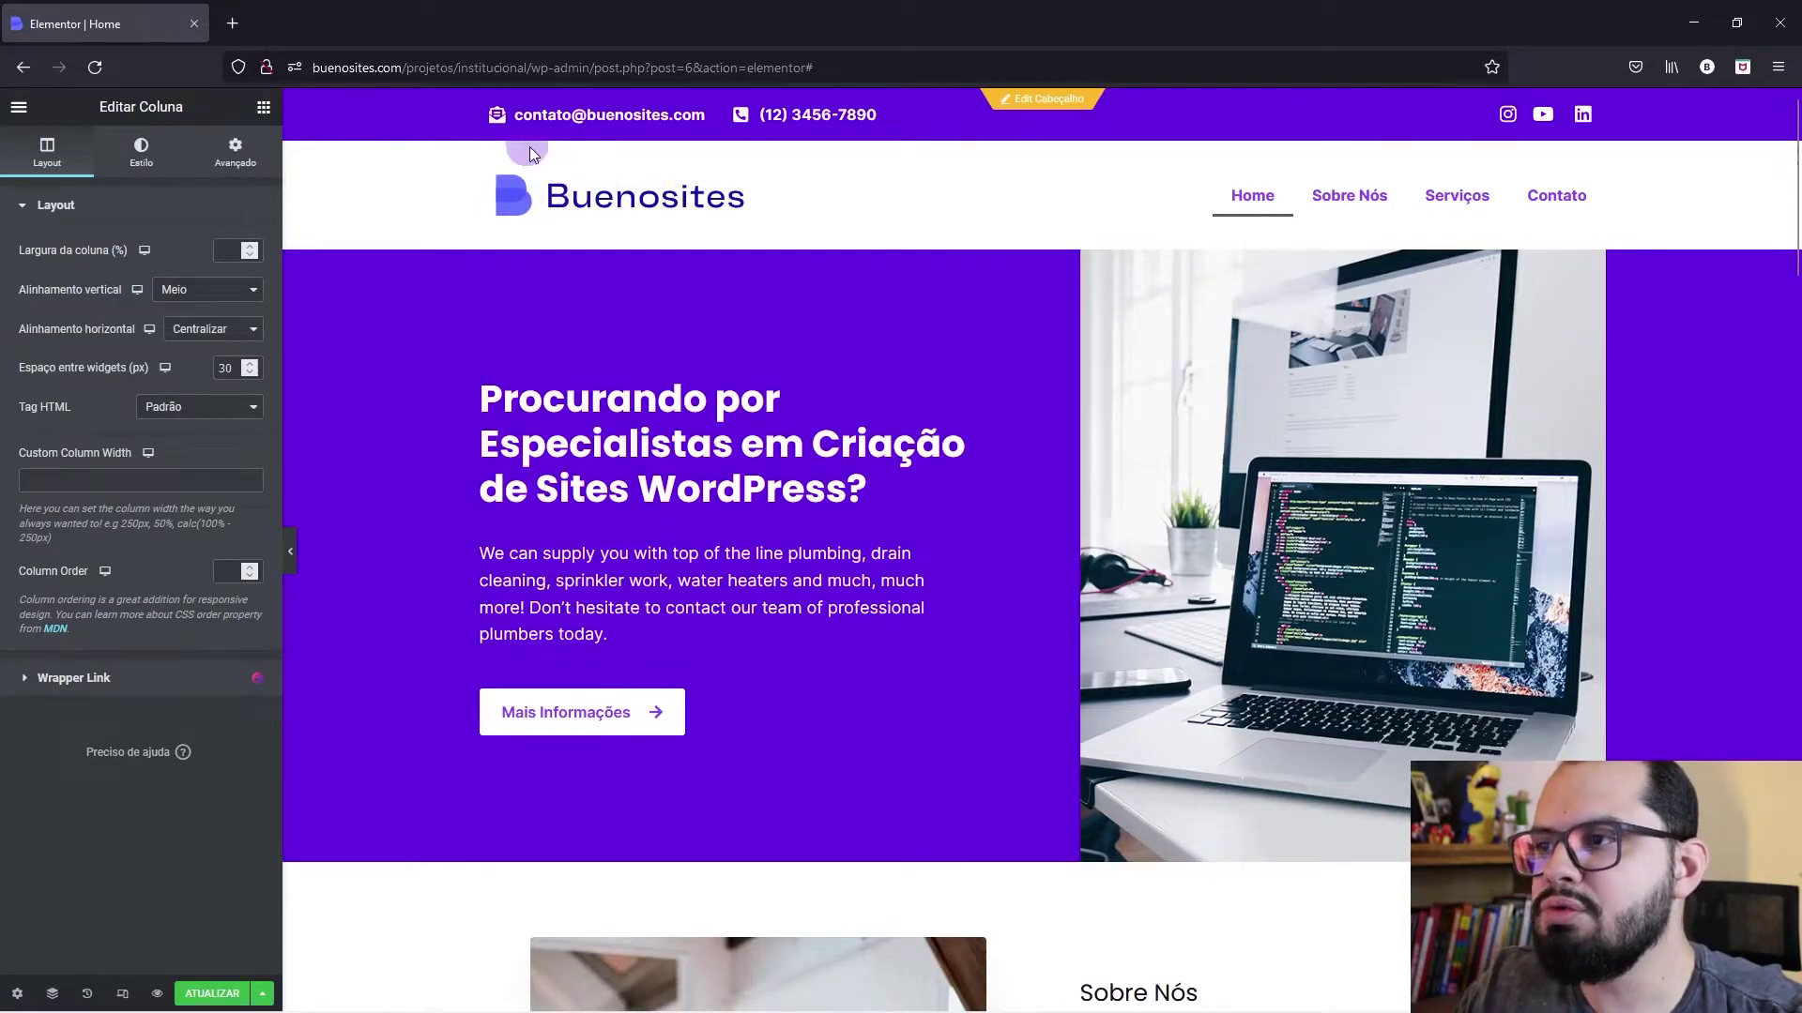
Step: Set the gradient of the "Saiba como nossos Especialistas" heading to Theme Cor 2 with Theme Cor 1 as second color
scroll(879, 497, down, 3)
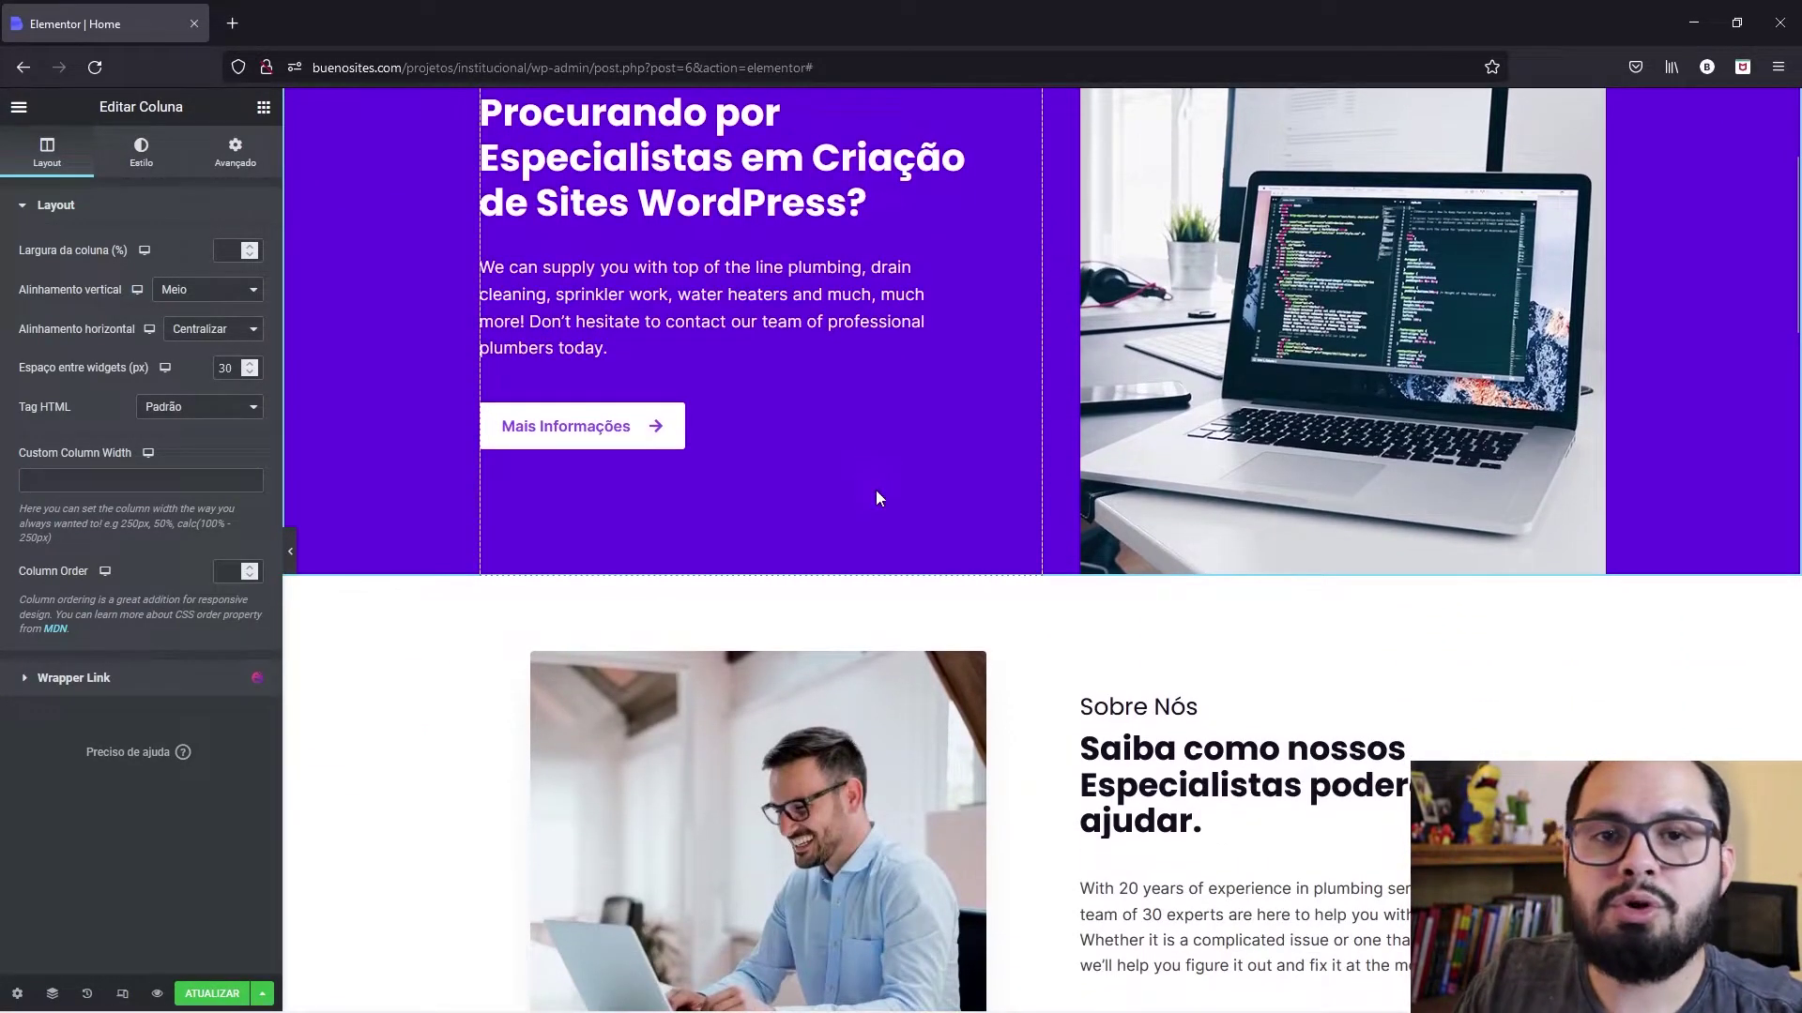
scroll(878, 497, down, 2)
click(1155, 563)
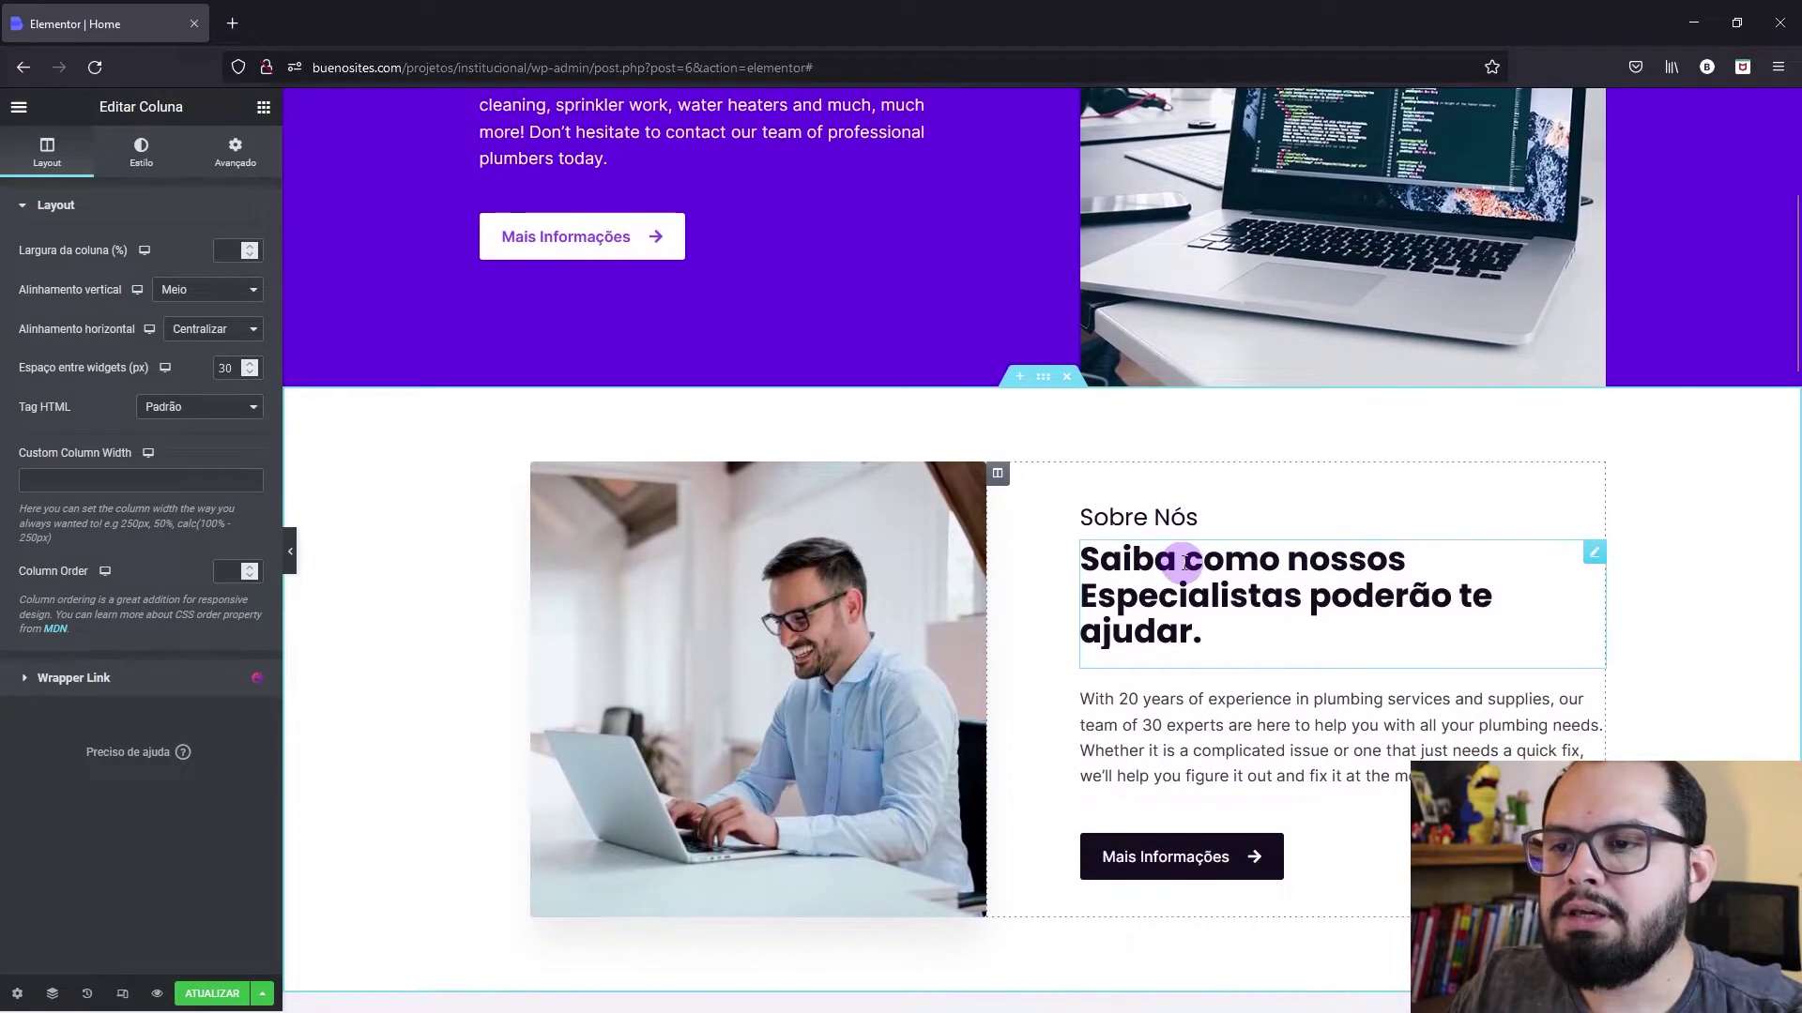
click(140, 155)
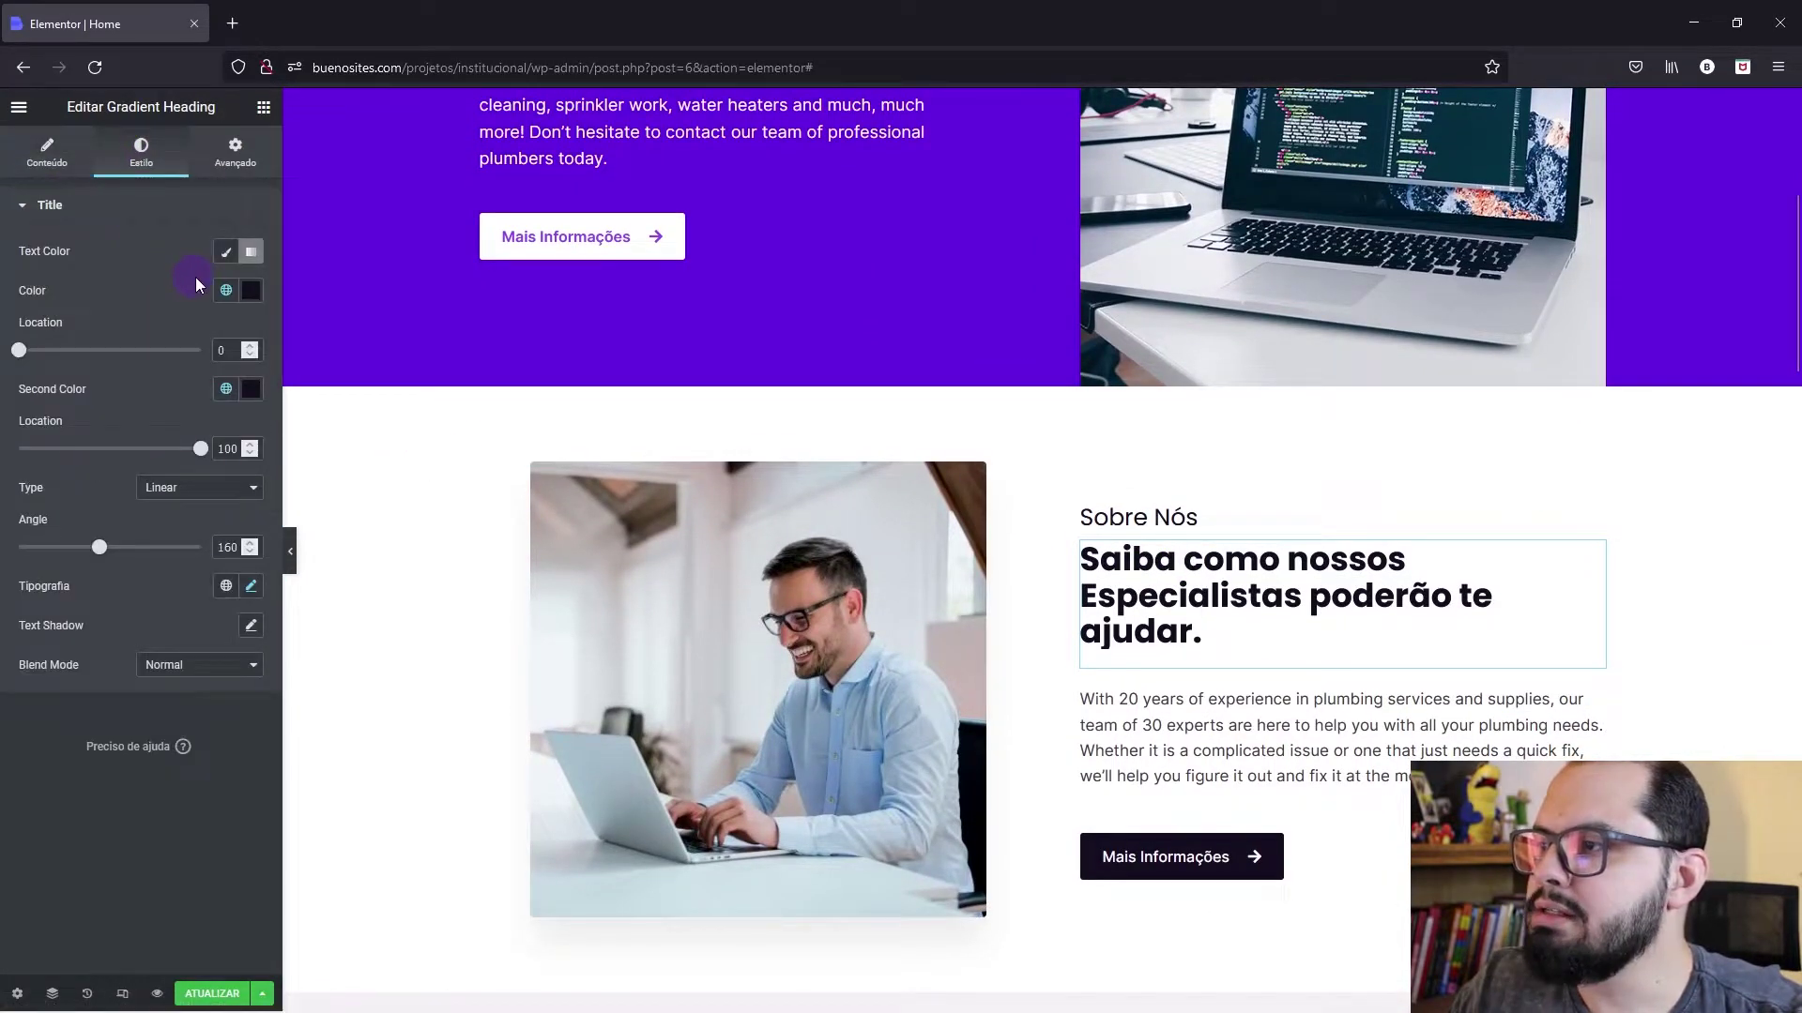
click(226, 293)
click(72, 537)
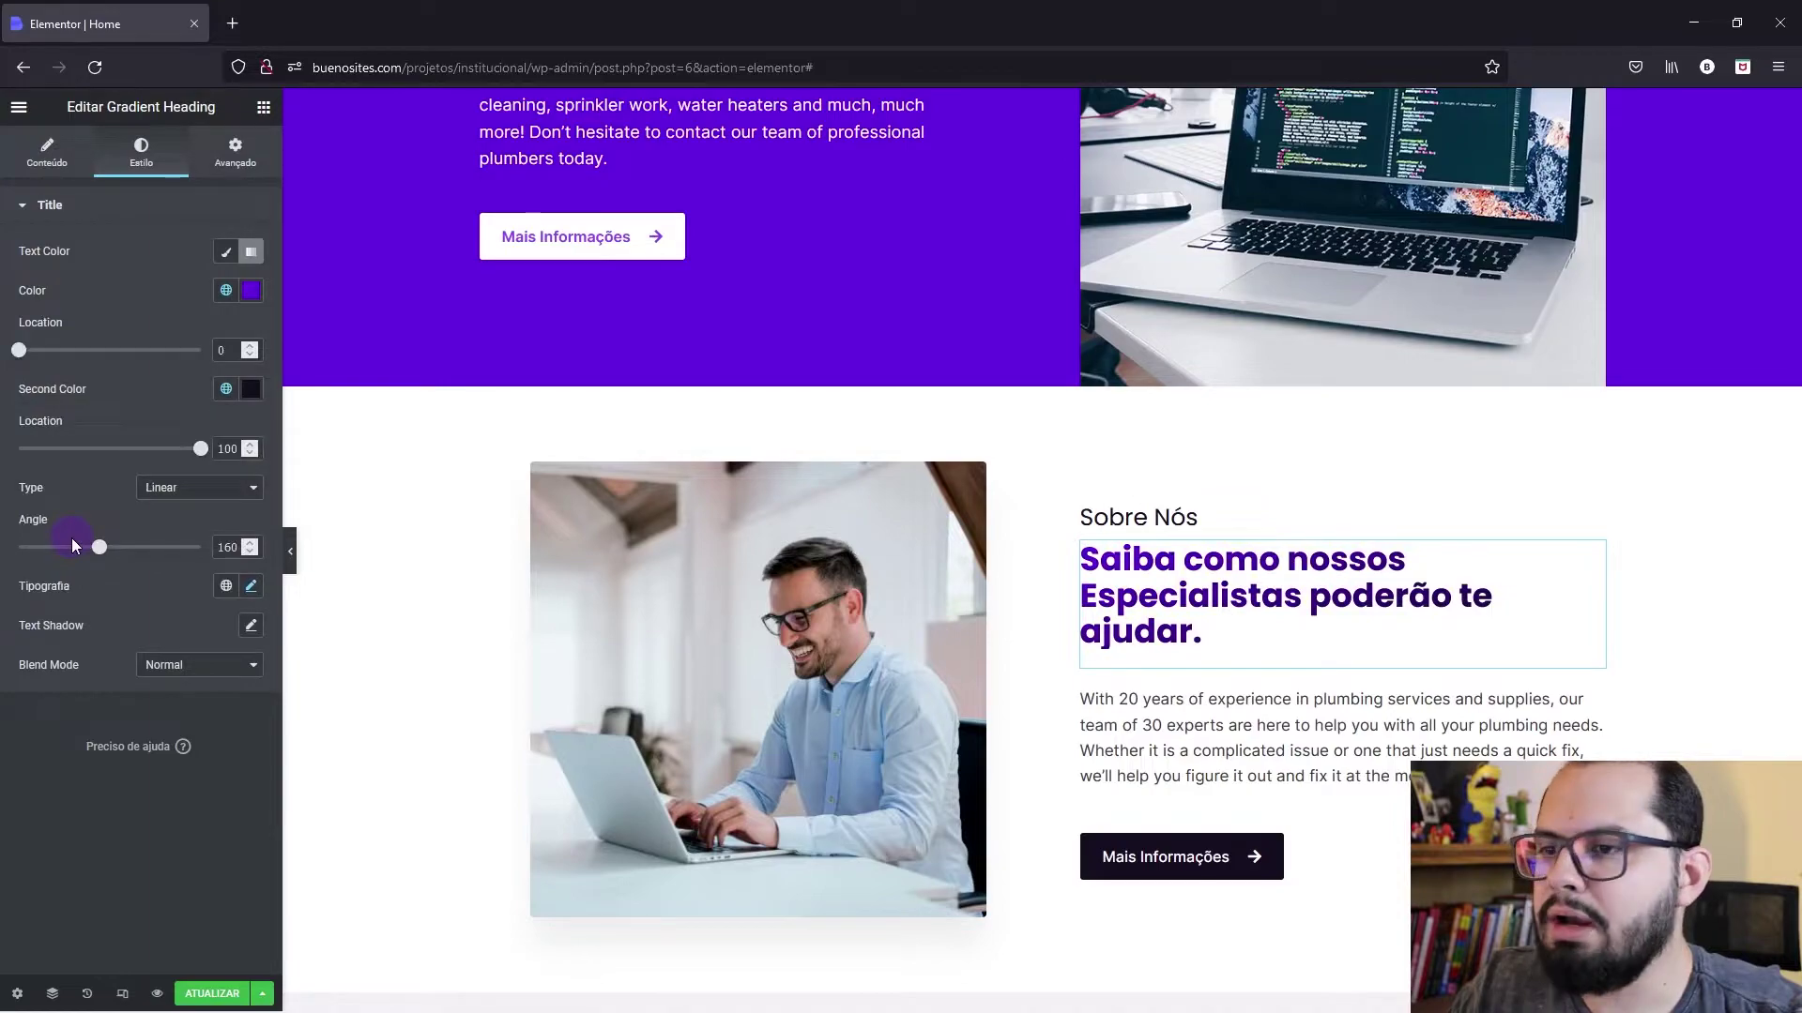
click(251, 391)
click(226, 389)
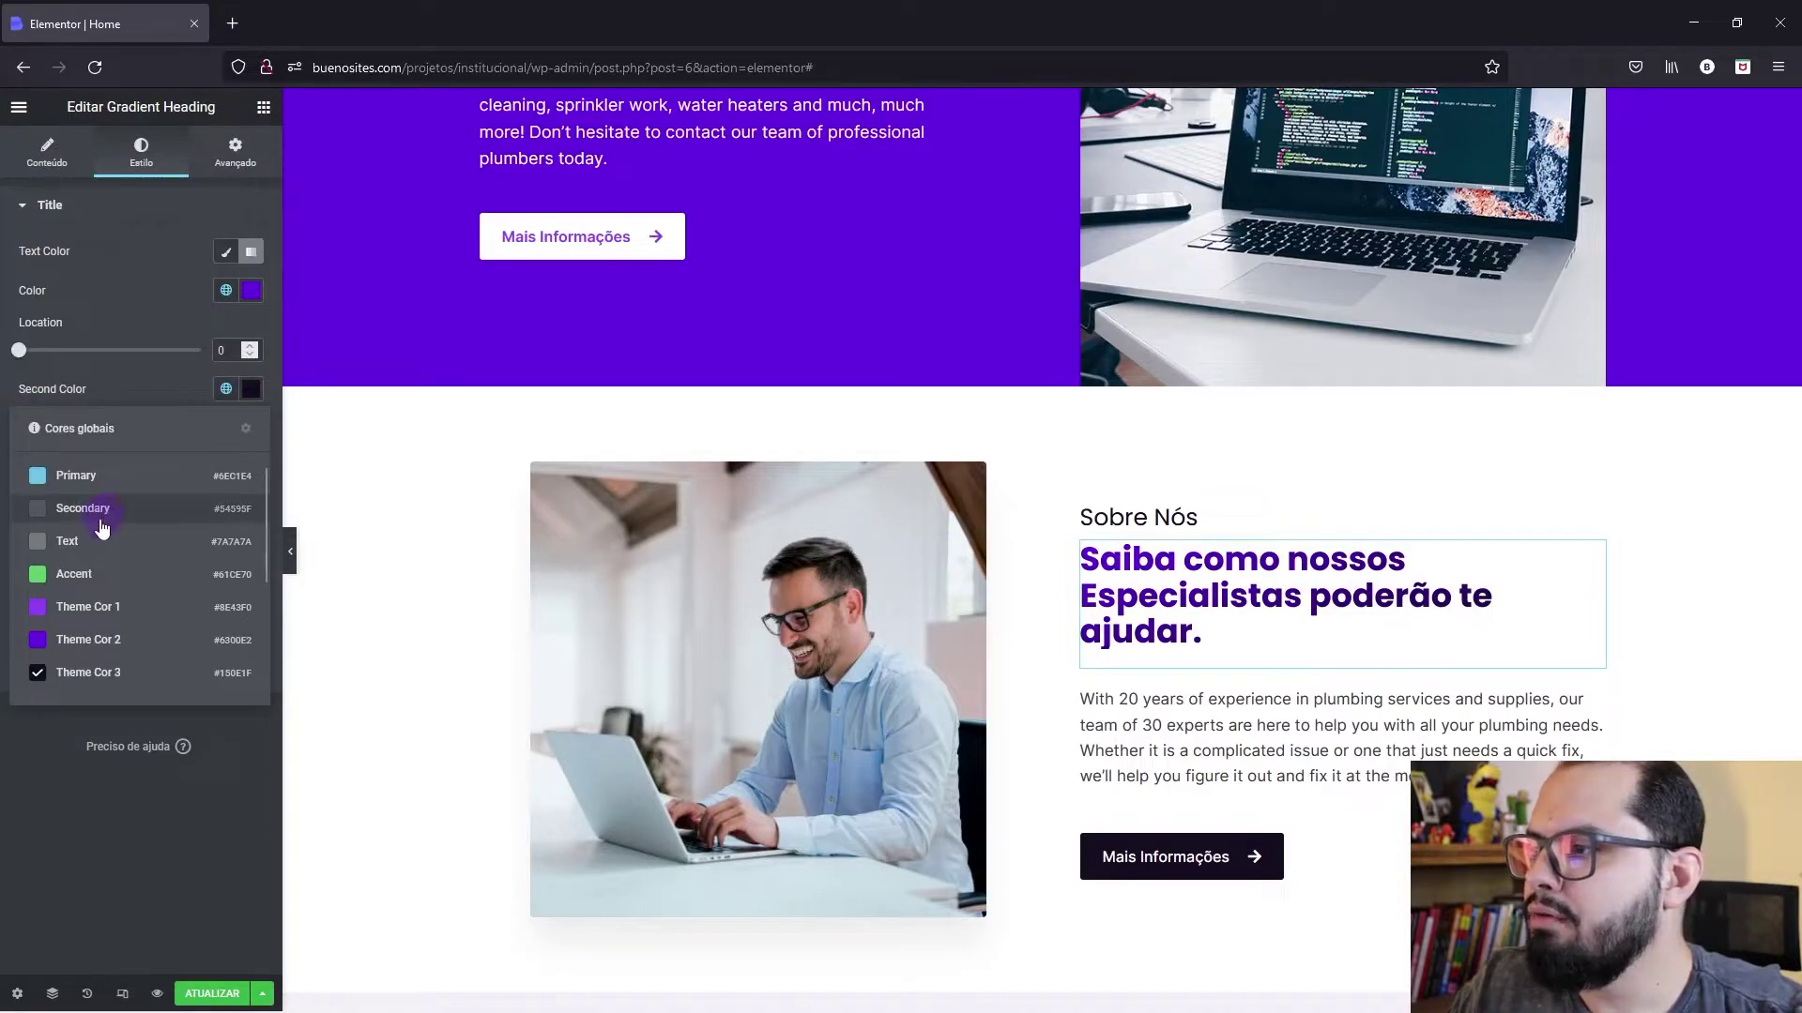
click(81, 603)
Step: Set the "Sobre Nós" section's "Mais Informações" button background to Theme Cor 2 and its hover background to Theme Cor 3
scroll(1295, 630, down, 1)
scroll(1294, 631, down, 3)
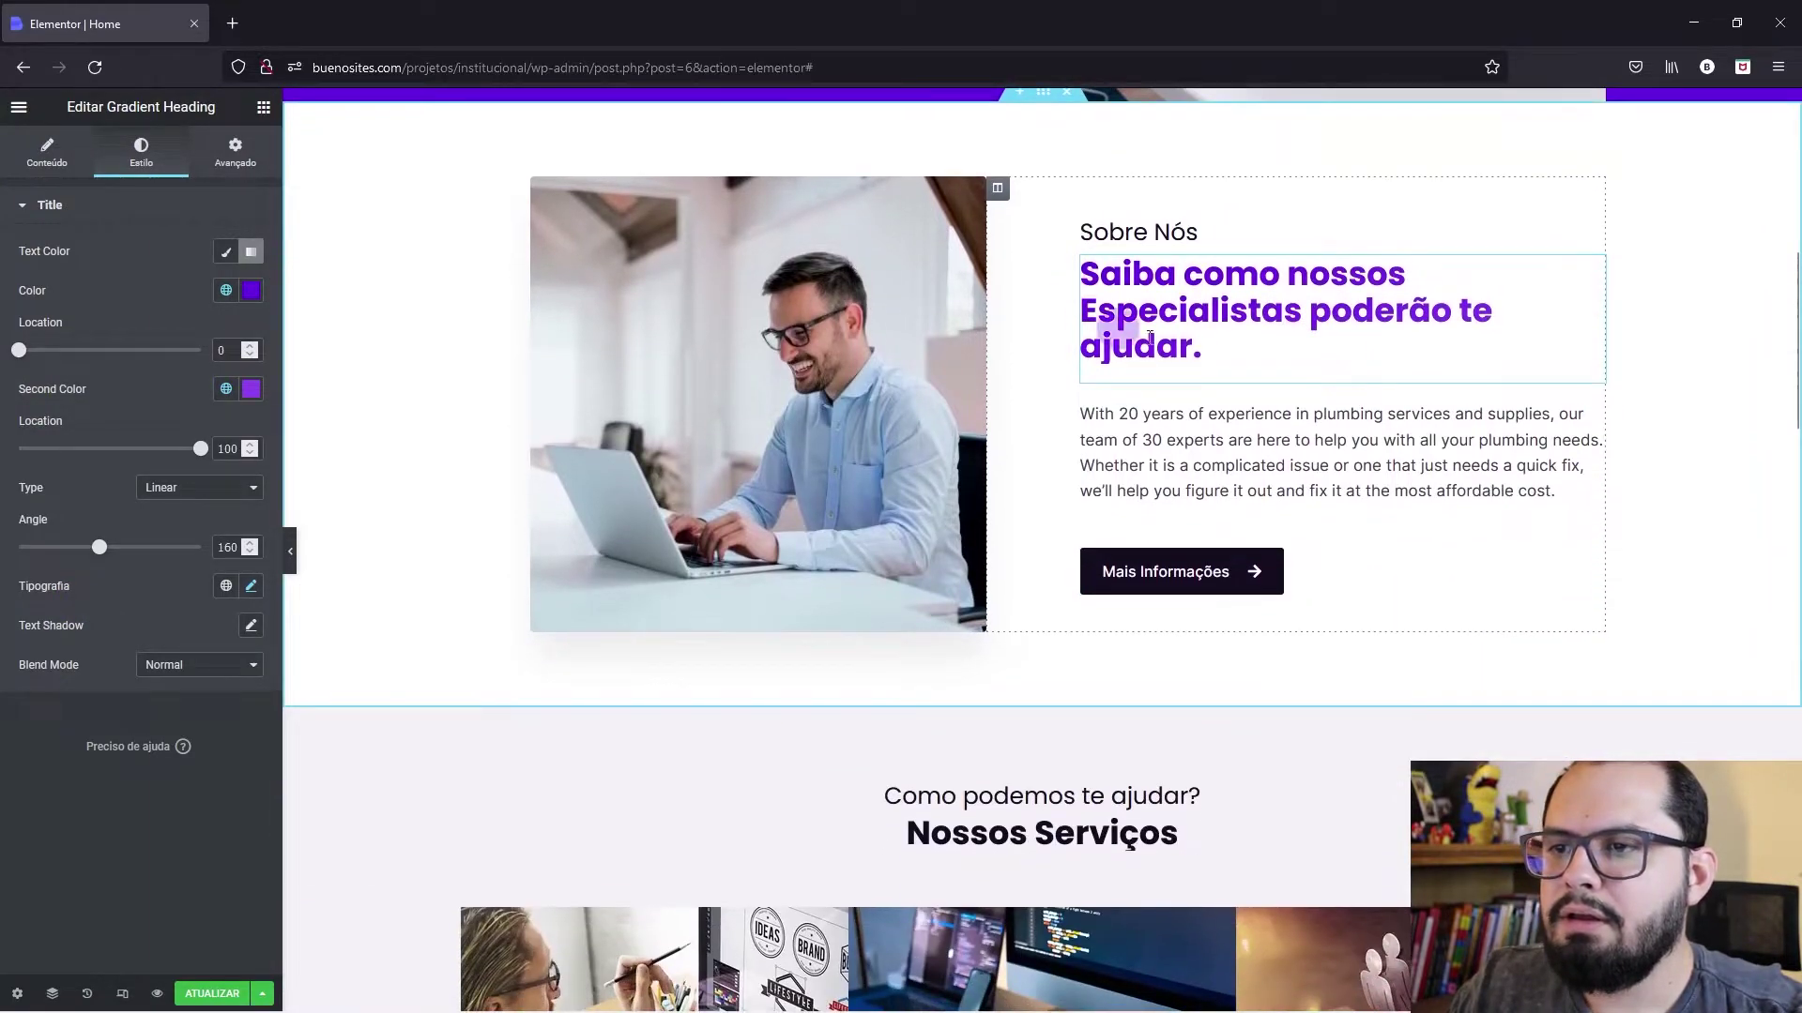
right_click(1167, 591)
click(1168, 599)
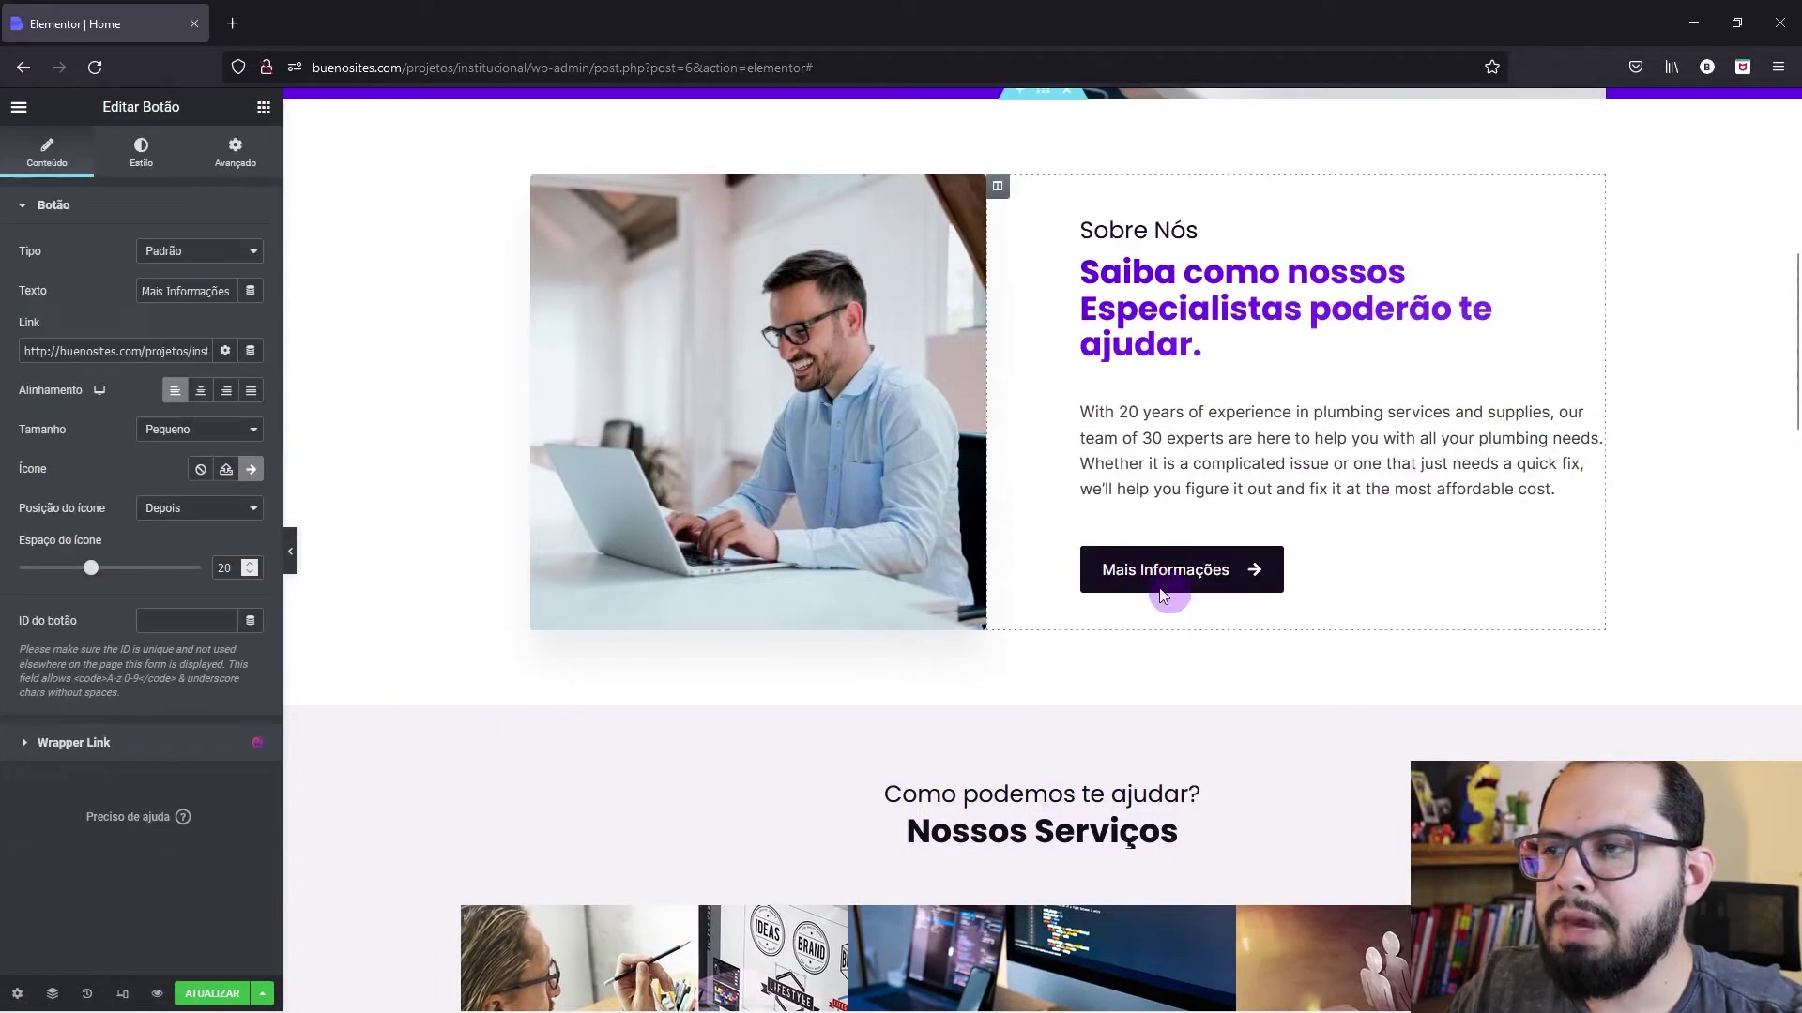
click(148, 162)
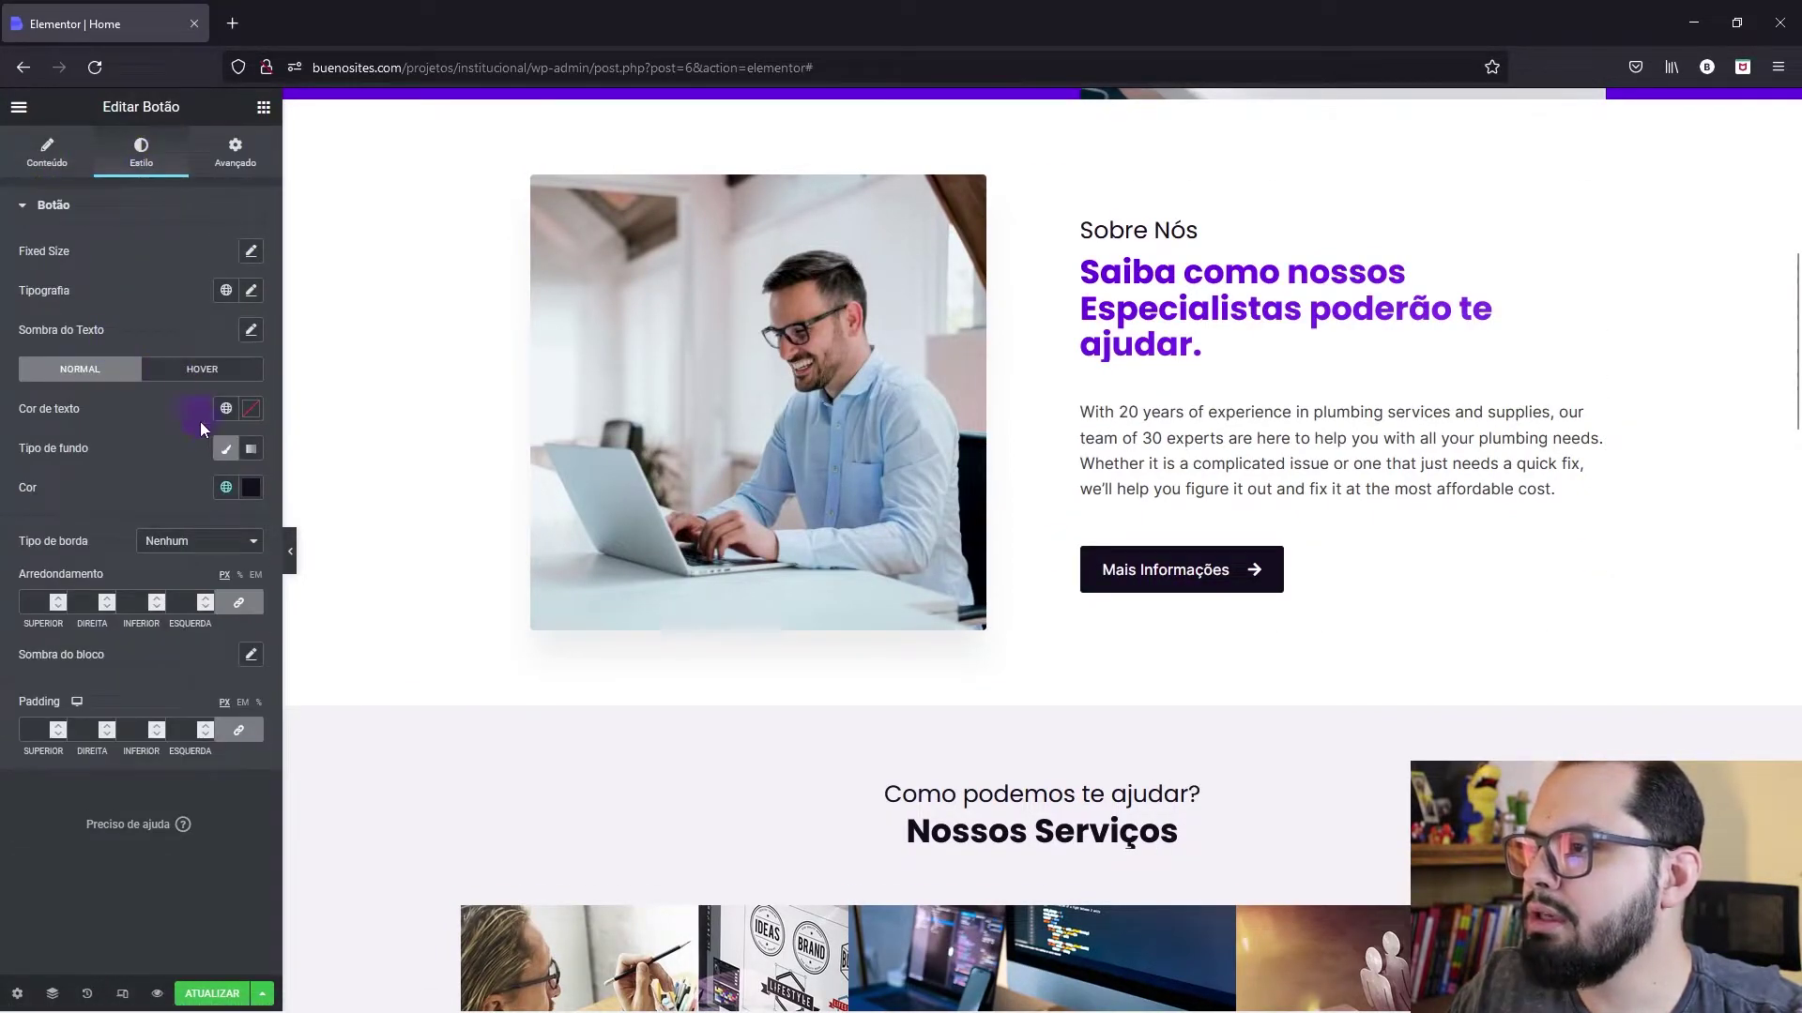
click(227, 487)
click(90, 734)
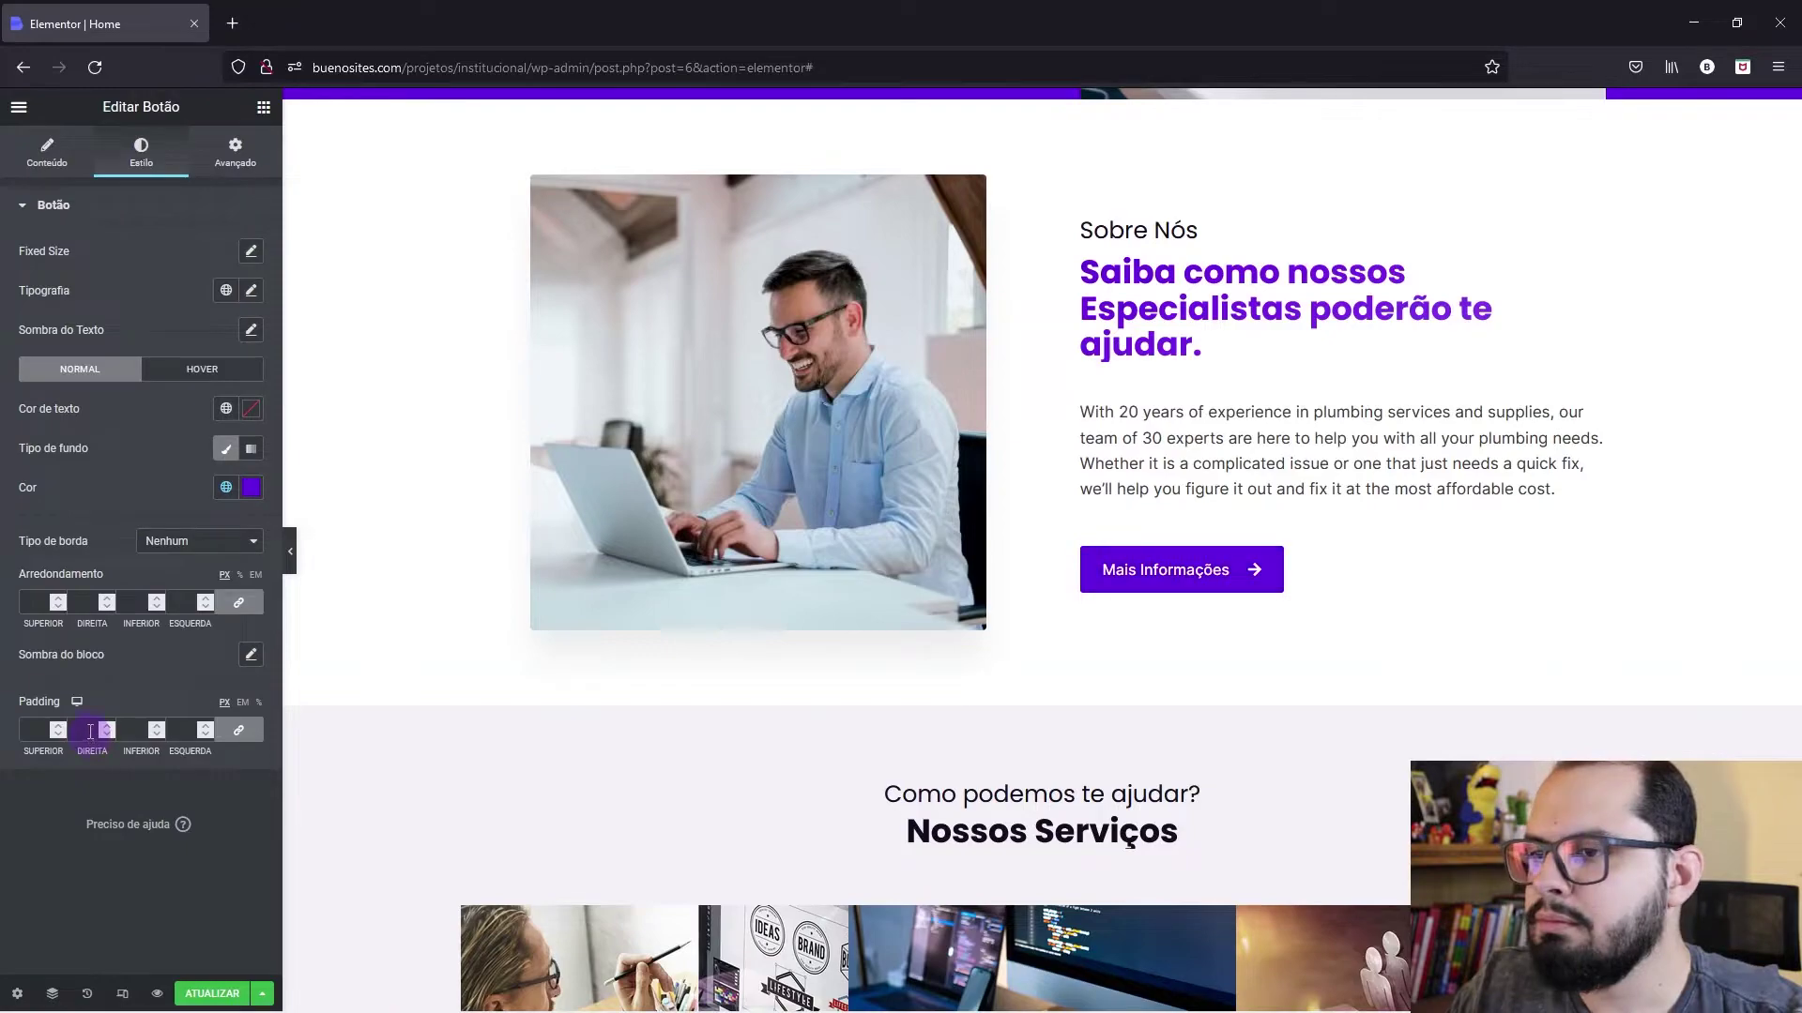
click(157, 378)
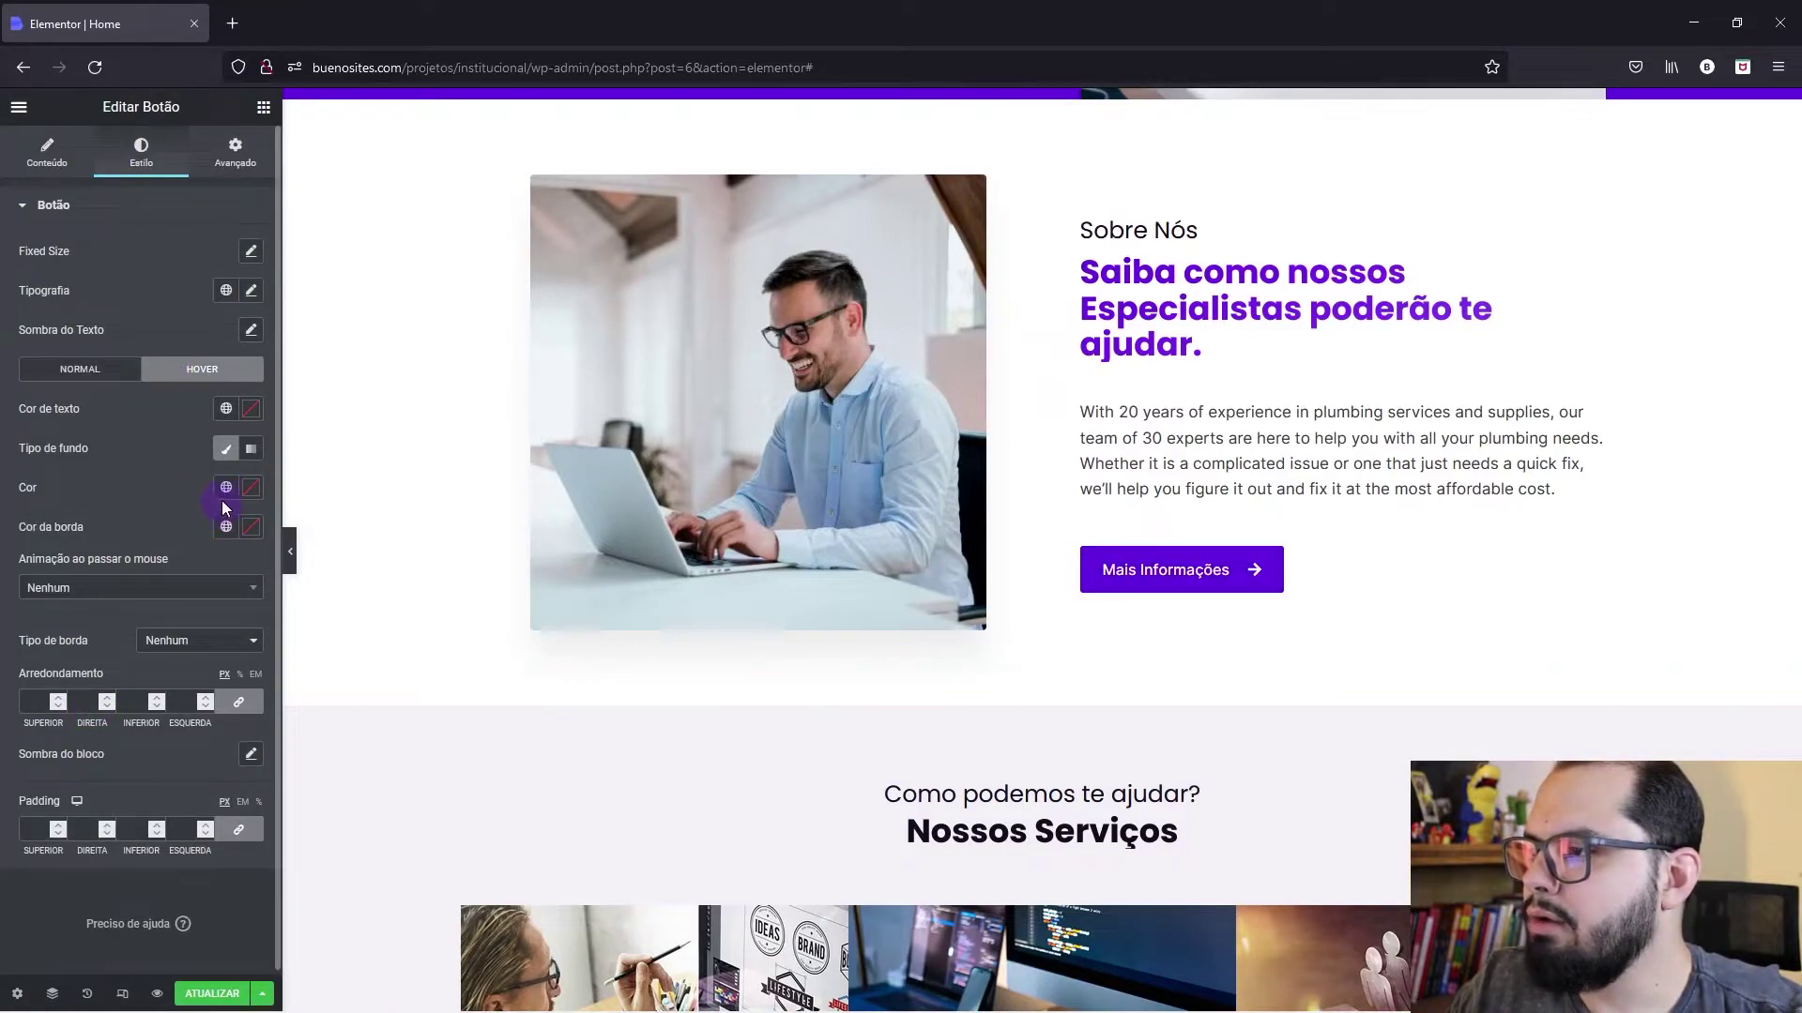
click(226, 488)
click(51, 775)
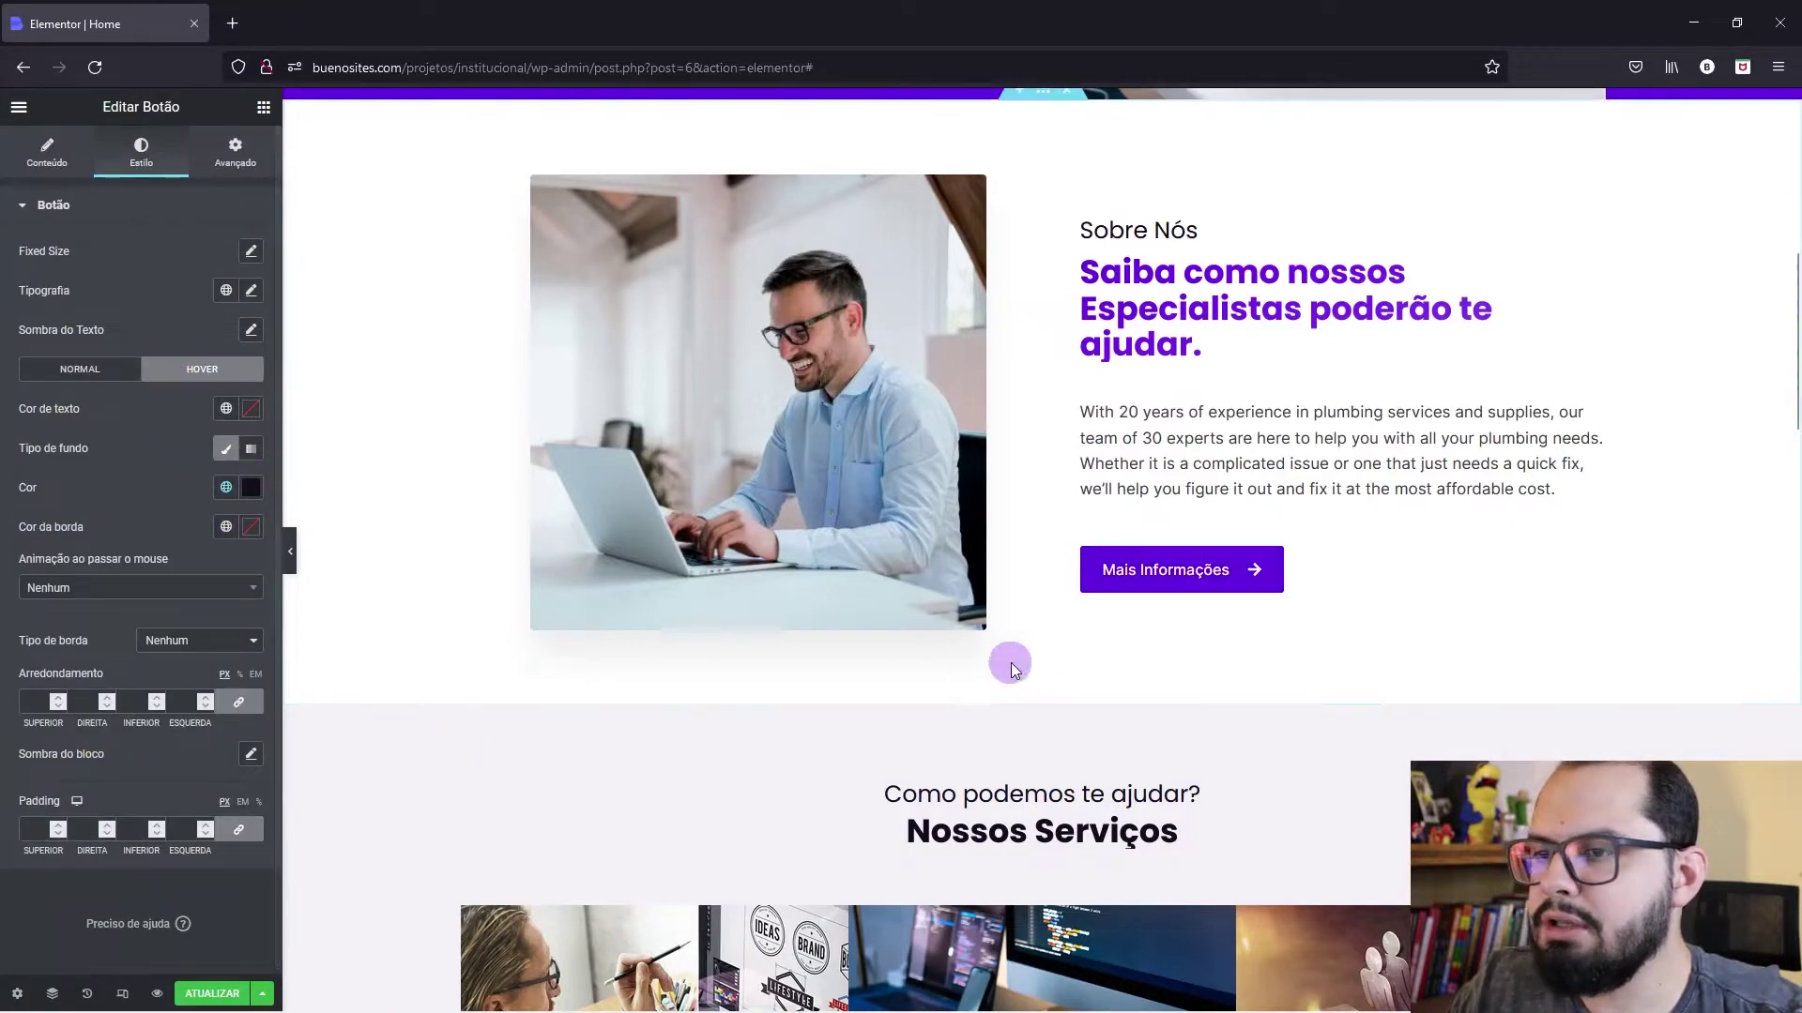
Step: Set the gradient of the "Nossos Serviços" heading to Theme Cor 2 with Theme Cor 1 as second color
scroll(1083, 404, down, 3)
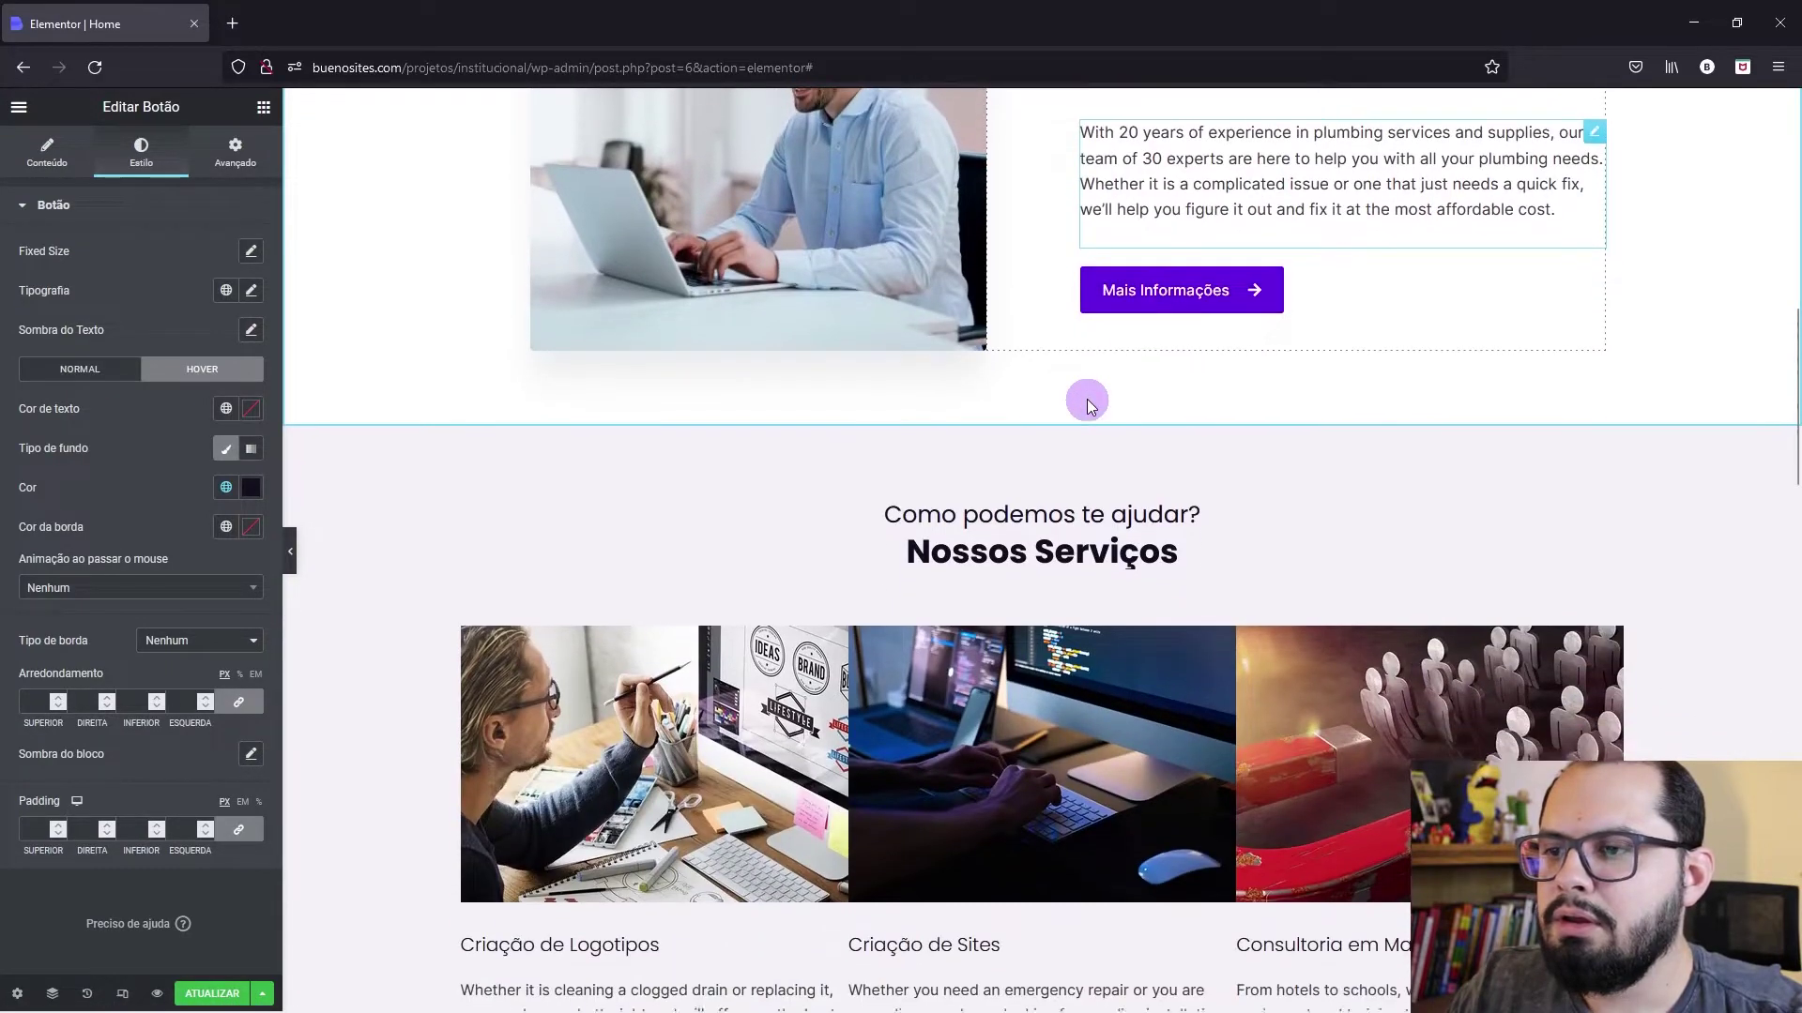
click(1015, 549)
click(141, 152)
click(227, 292)
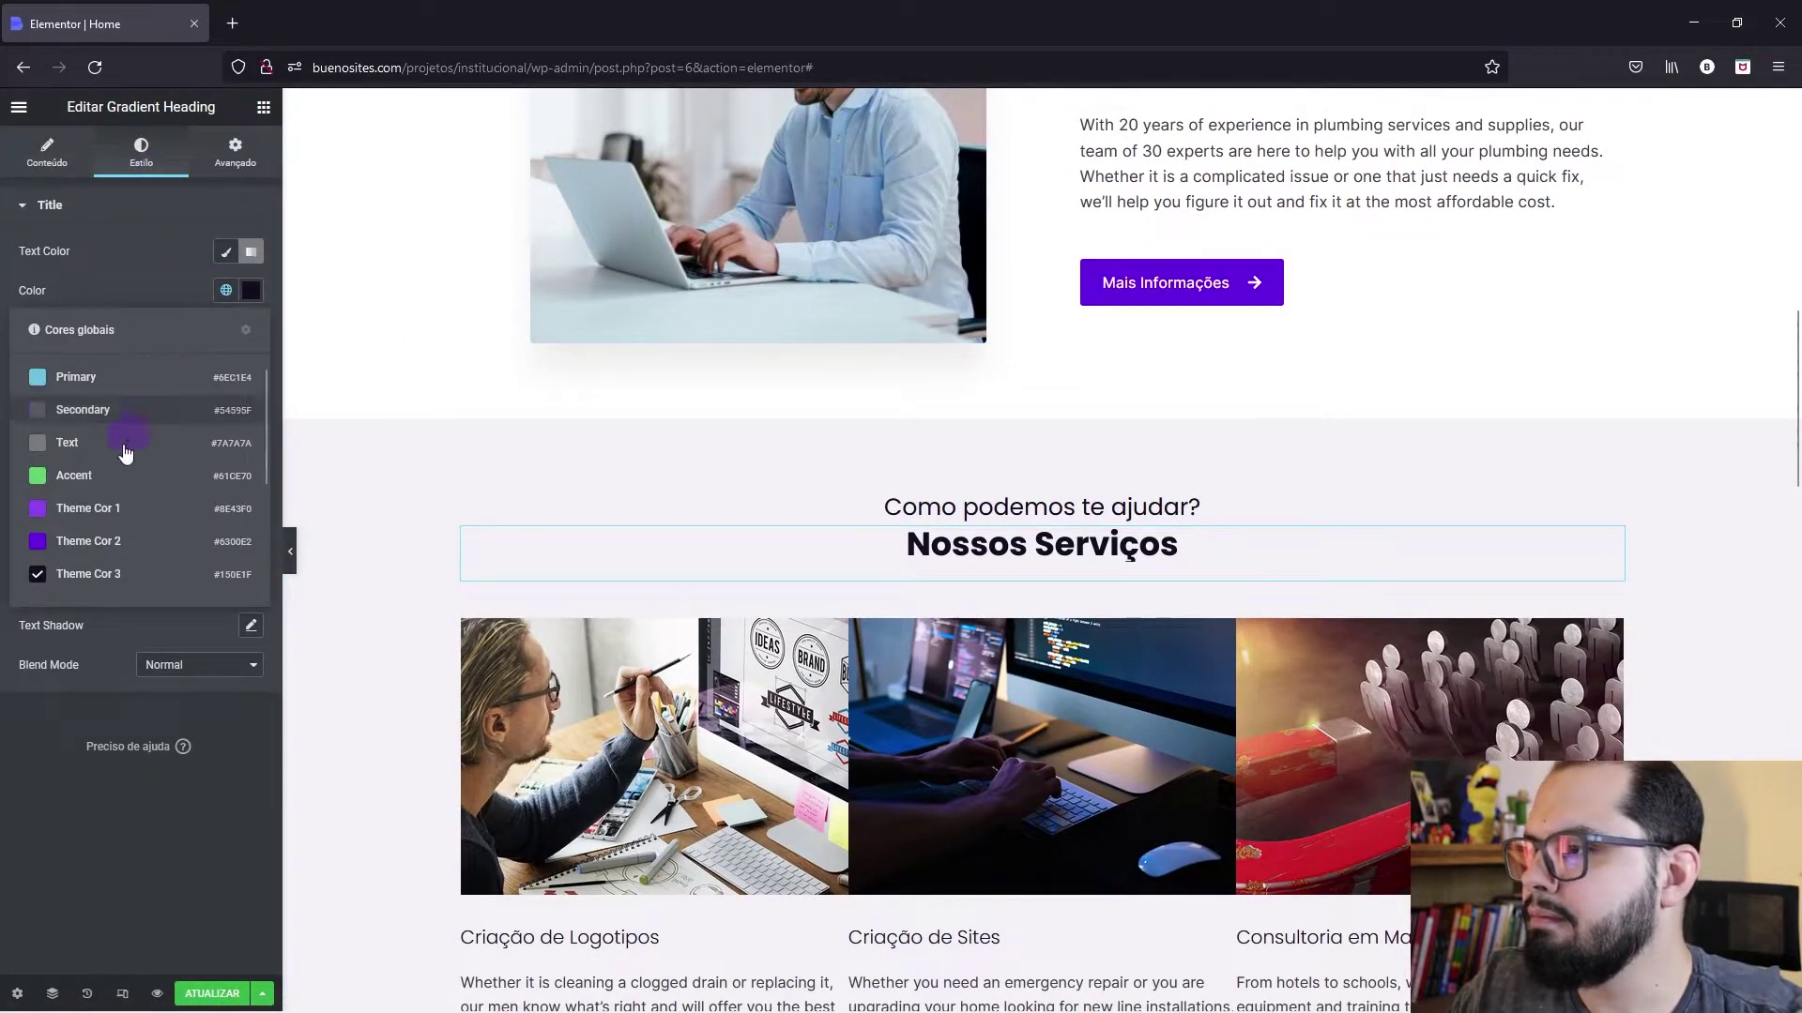
click(90, 552)
click(226, 389)
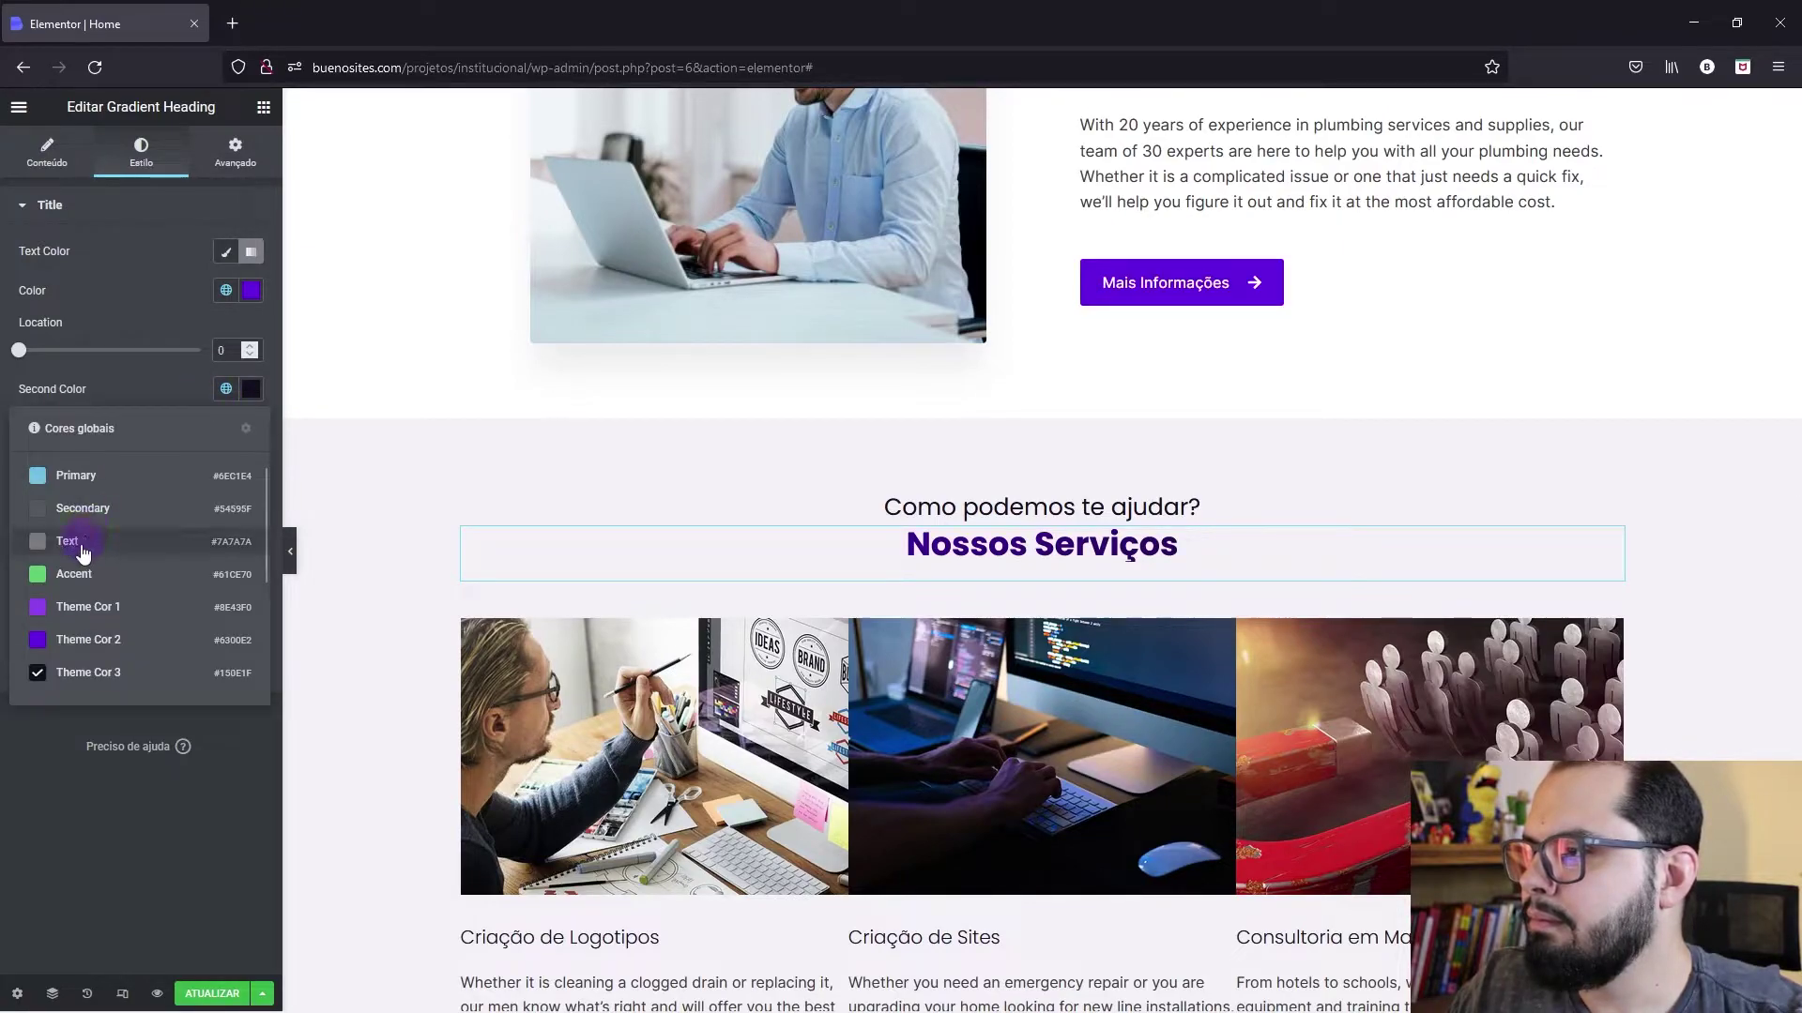
click(89, 605)
Step: Set the "Ver todos Serviços" button background to Theme Cor 2 and its hover background to Theme Cor 3
scroll(656, 540, up, 1)
scroll(656, 532, up, 3)
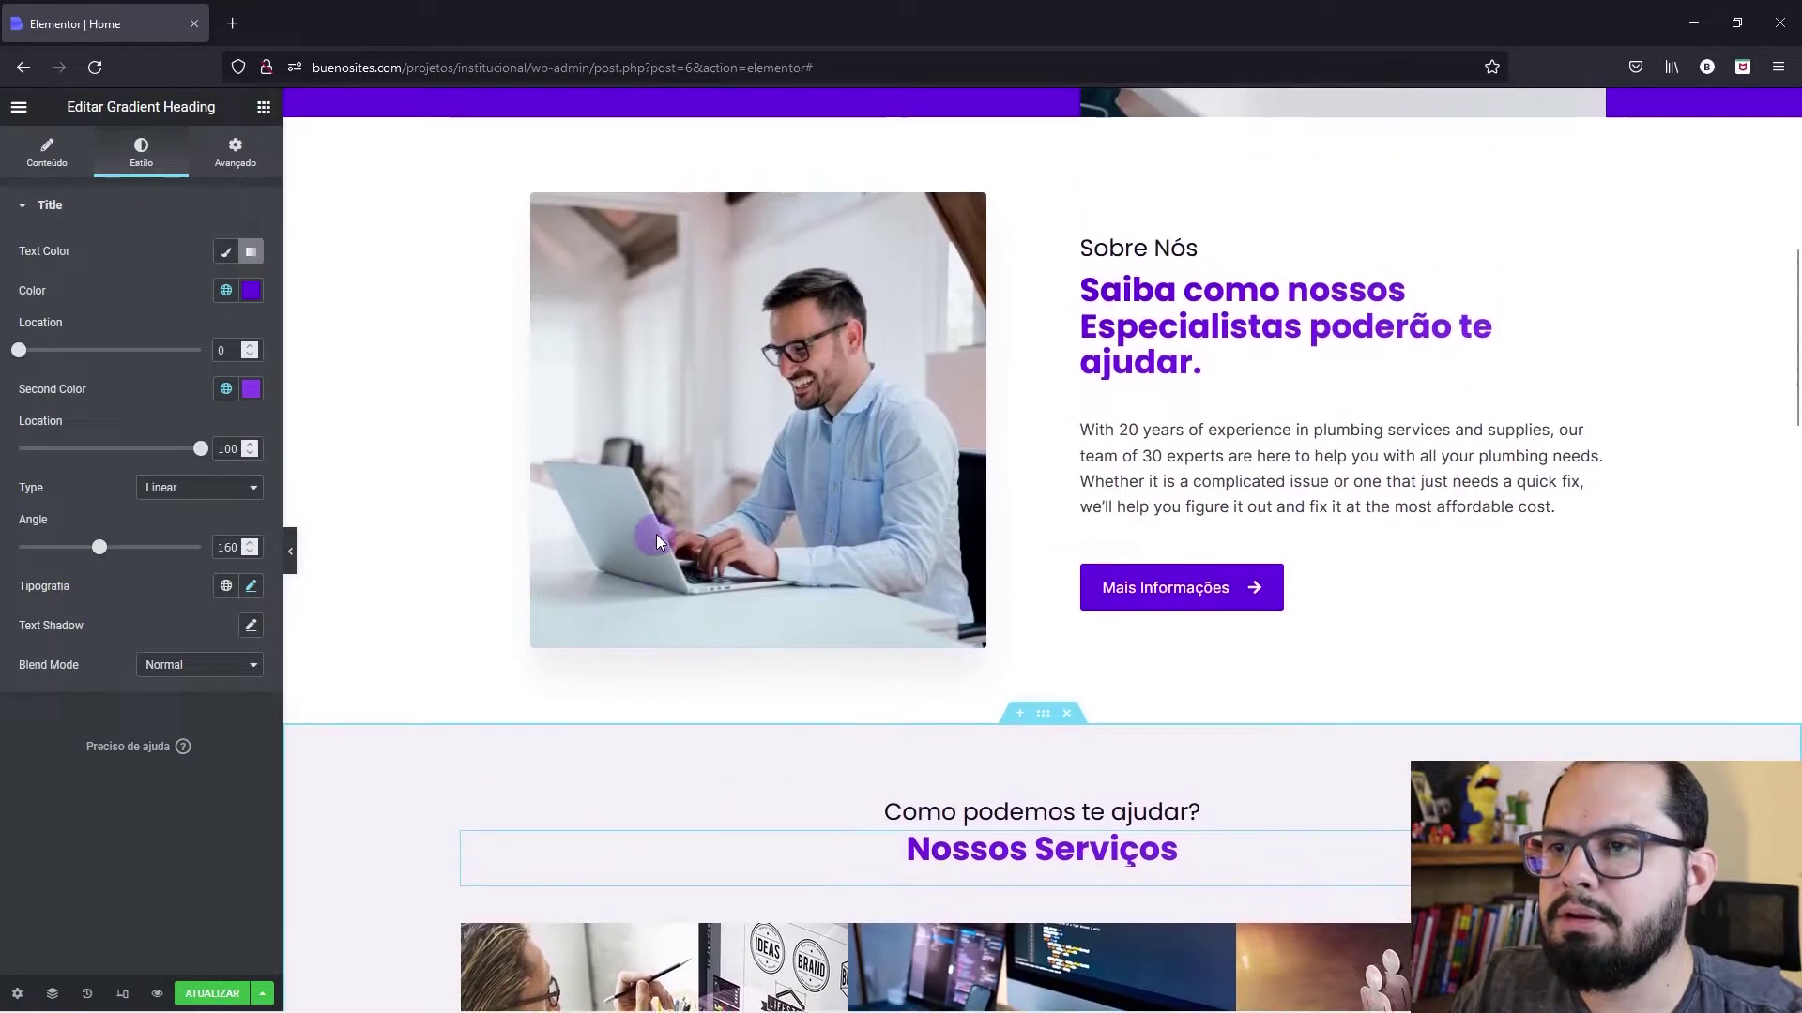
scroll(656, 533, down, 7)
scroll(656, 535, down, 2)
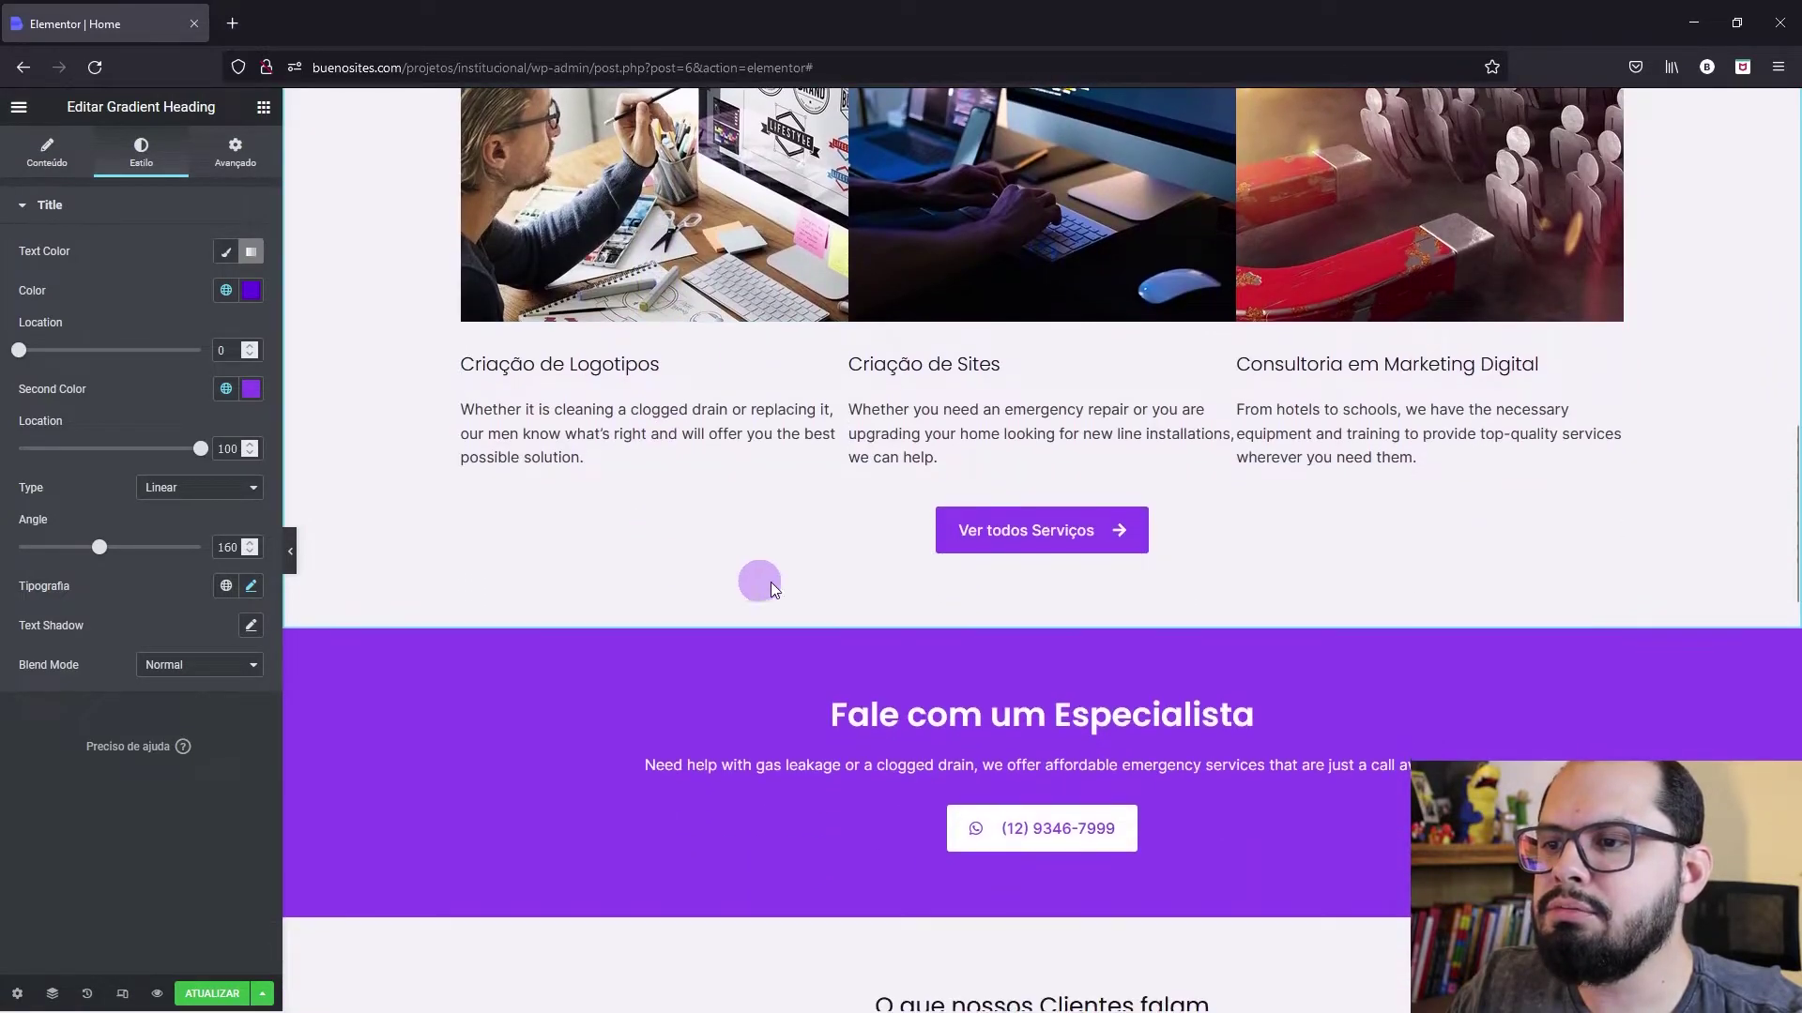
scroll(985, 542, up, 5)
scroll(989, 543, down, 6)
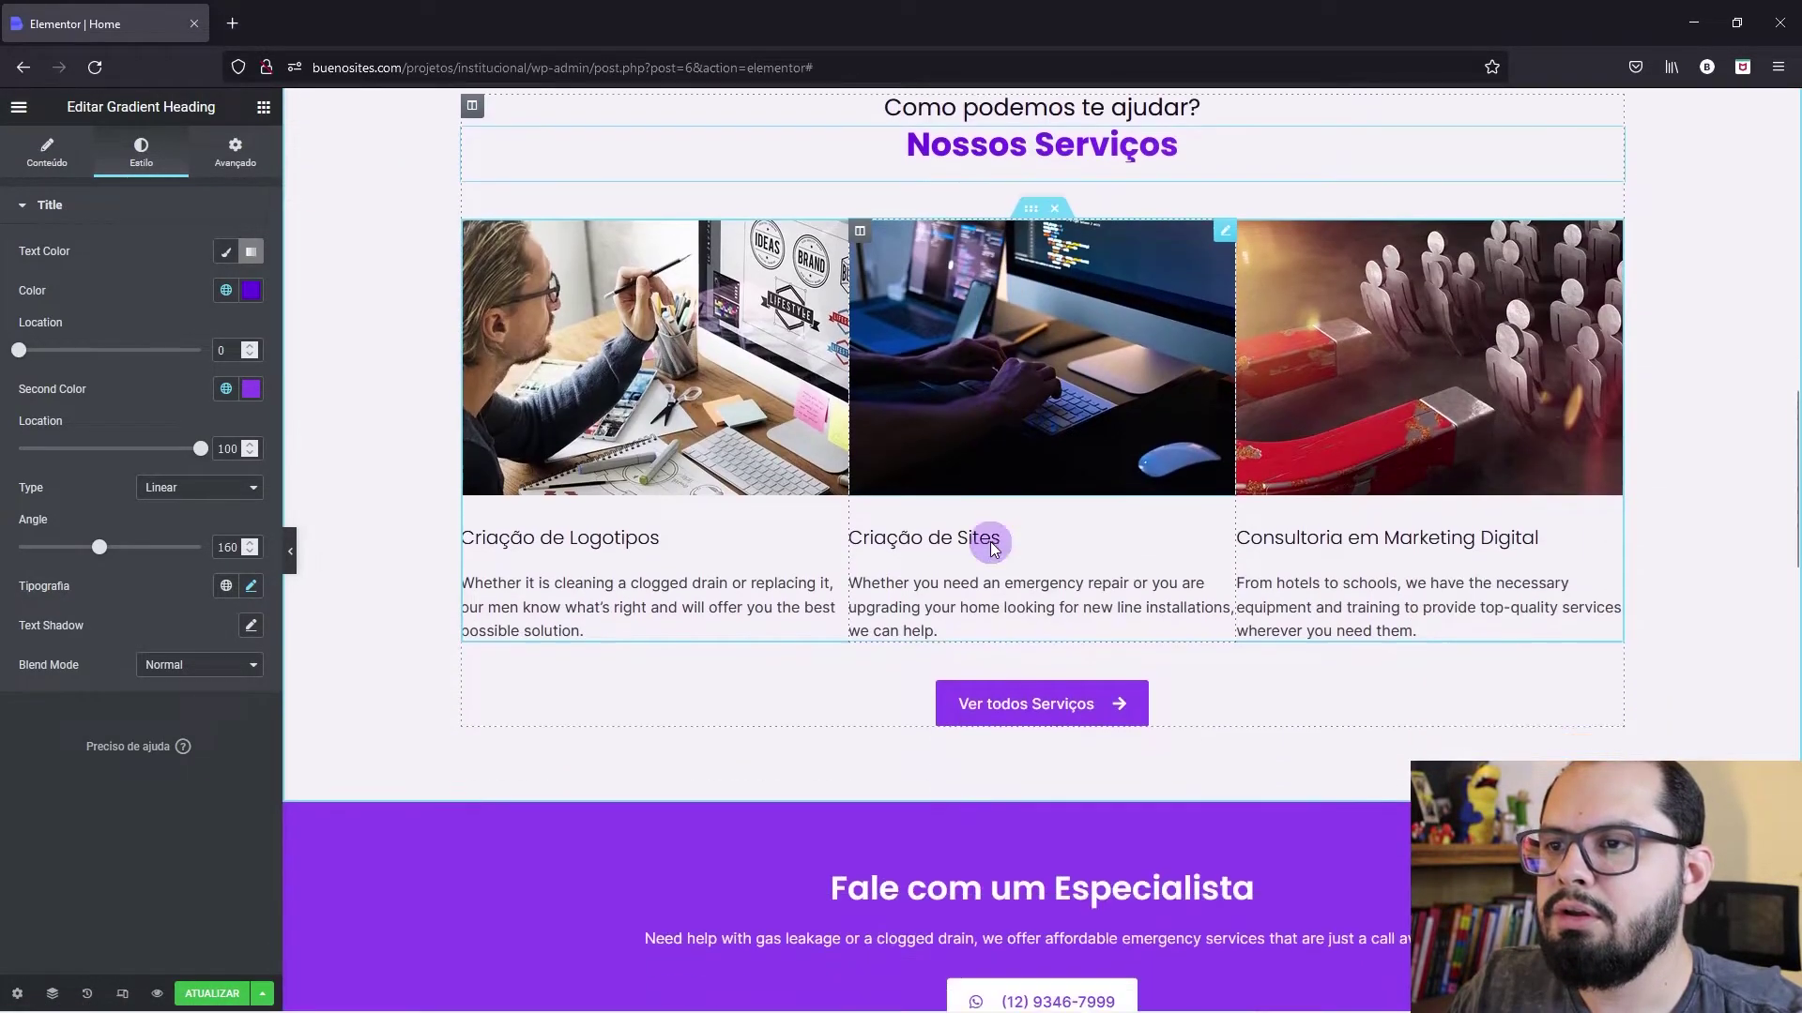
right_click(1079, 430)
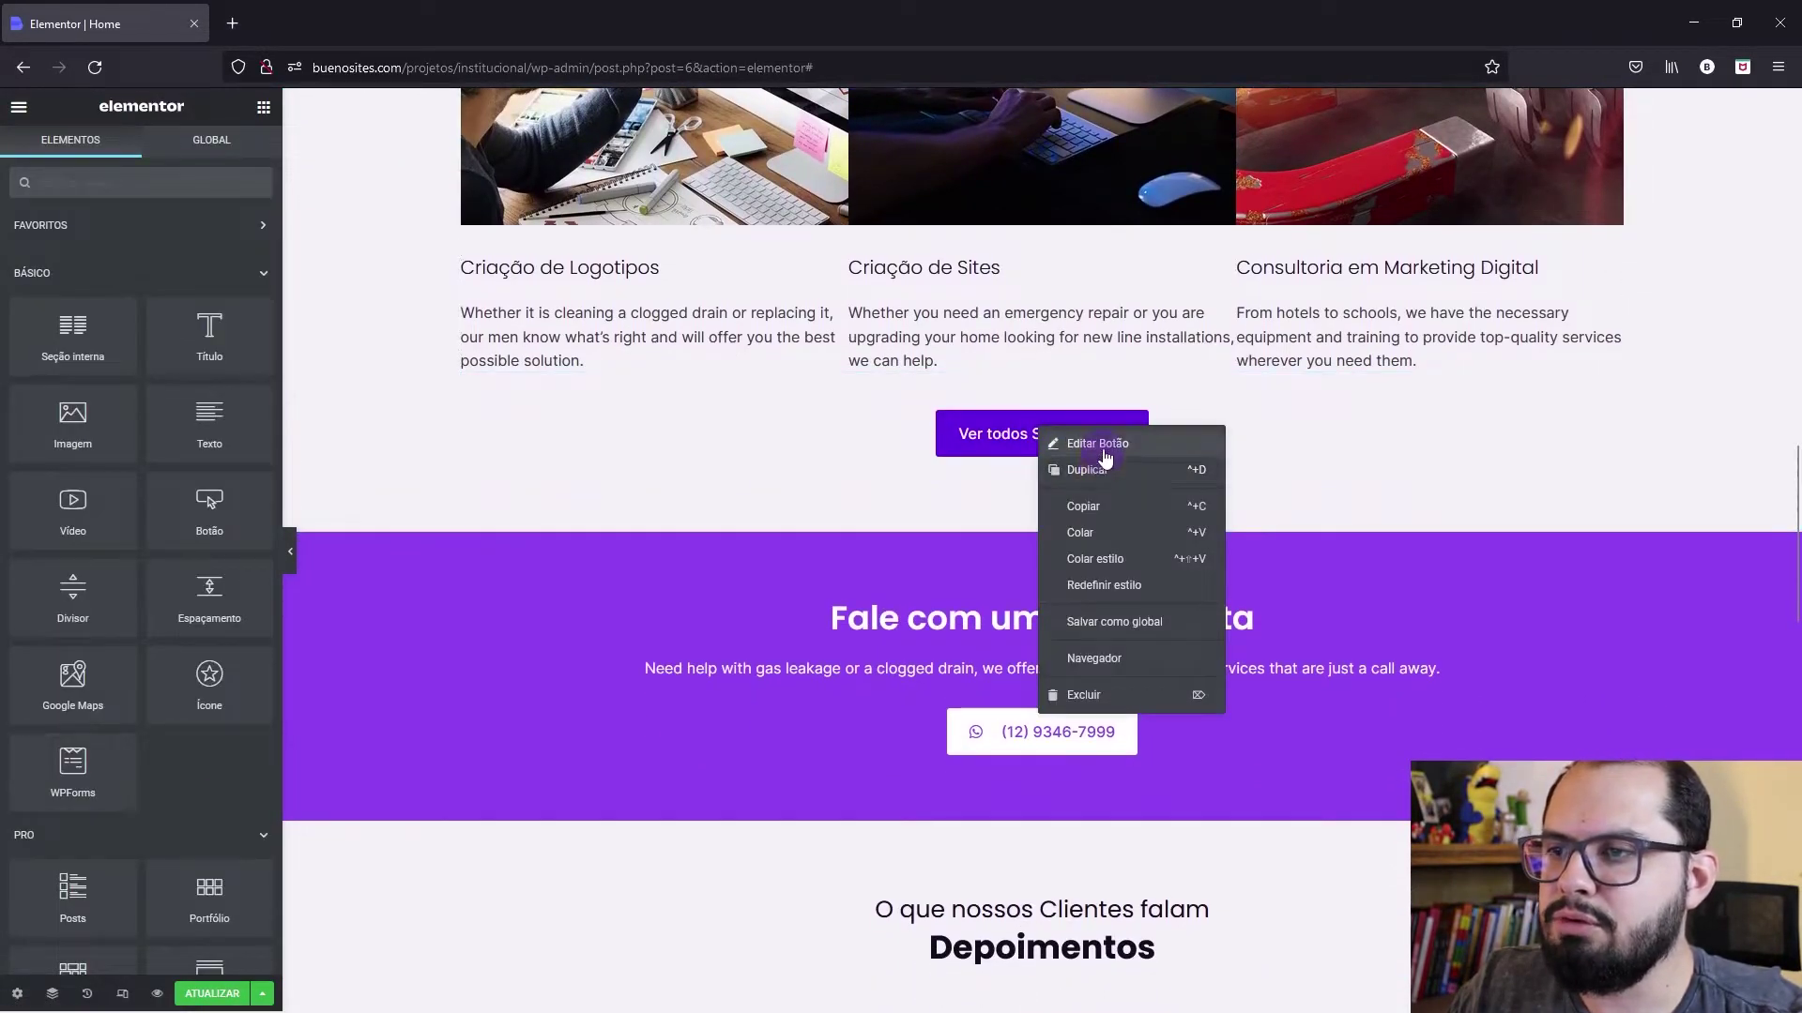
click(1088, 443)
click(138, 162)
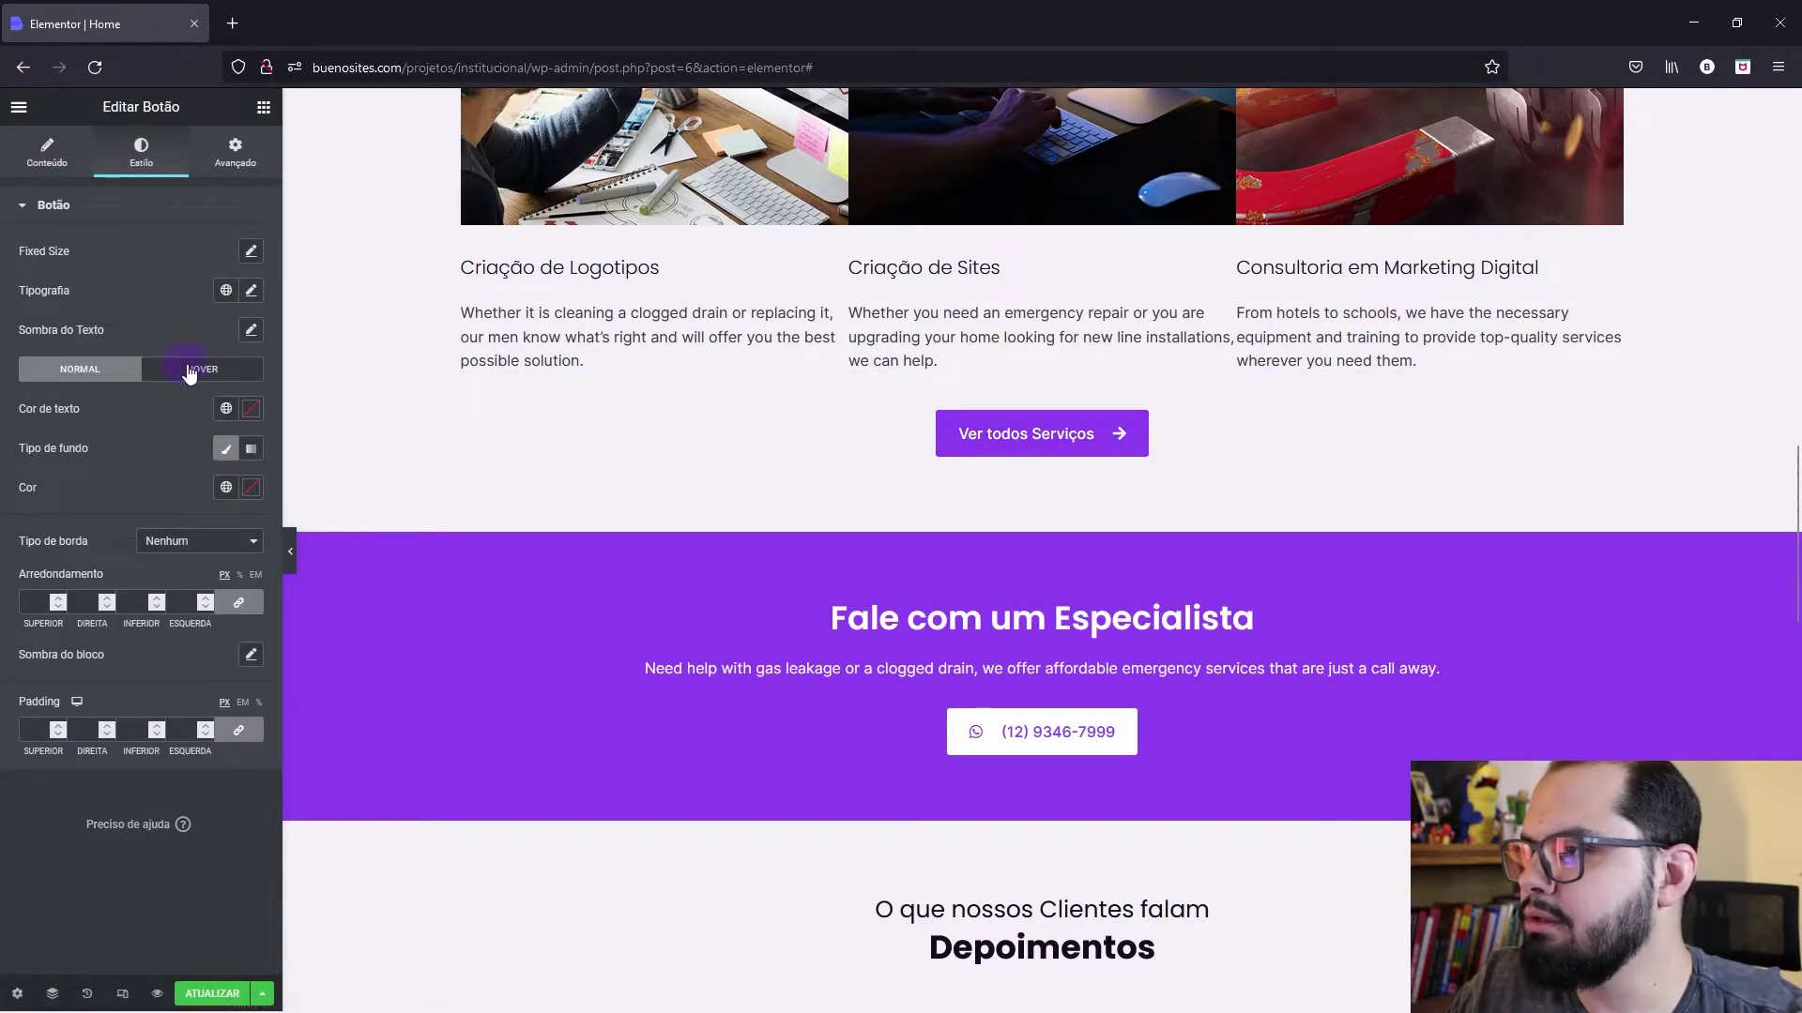
click(224, 490)
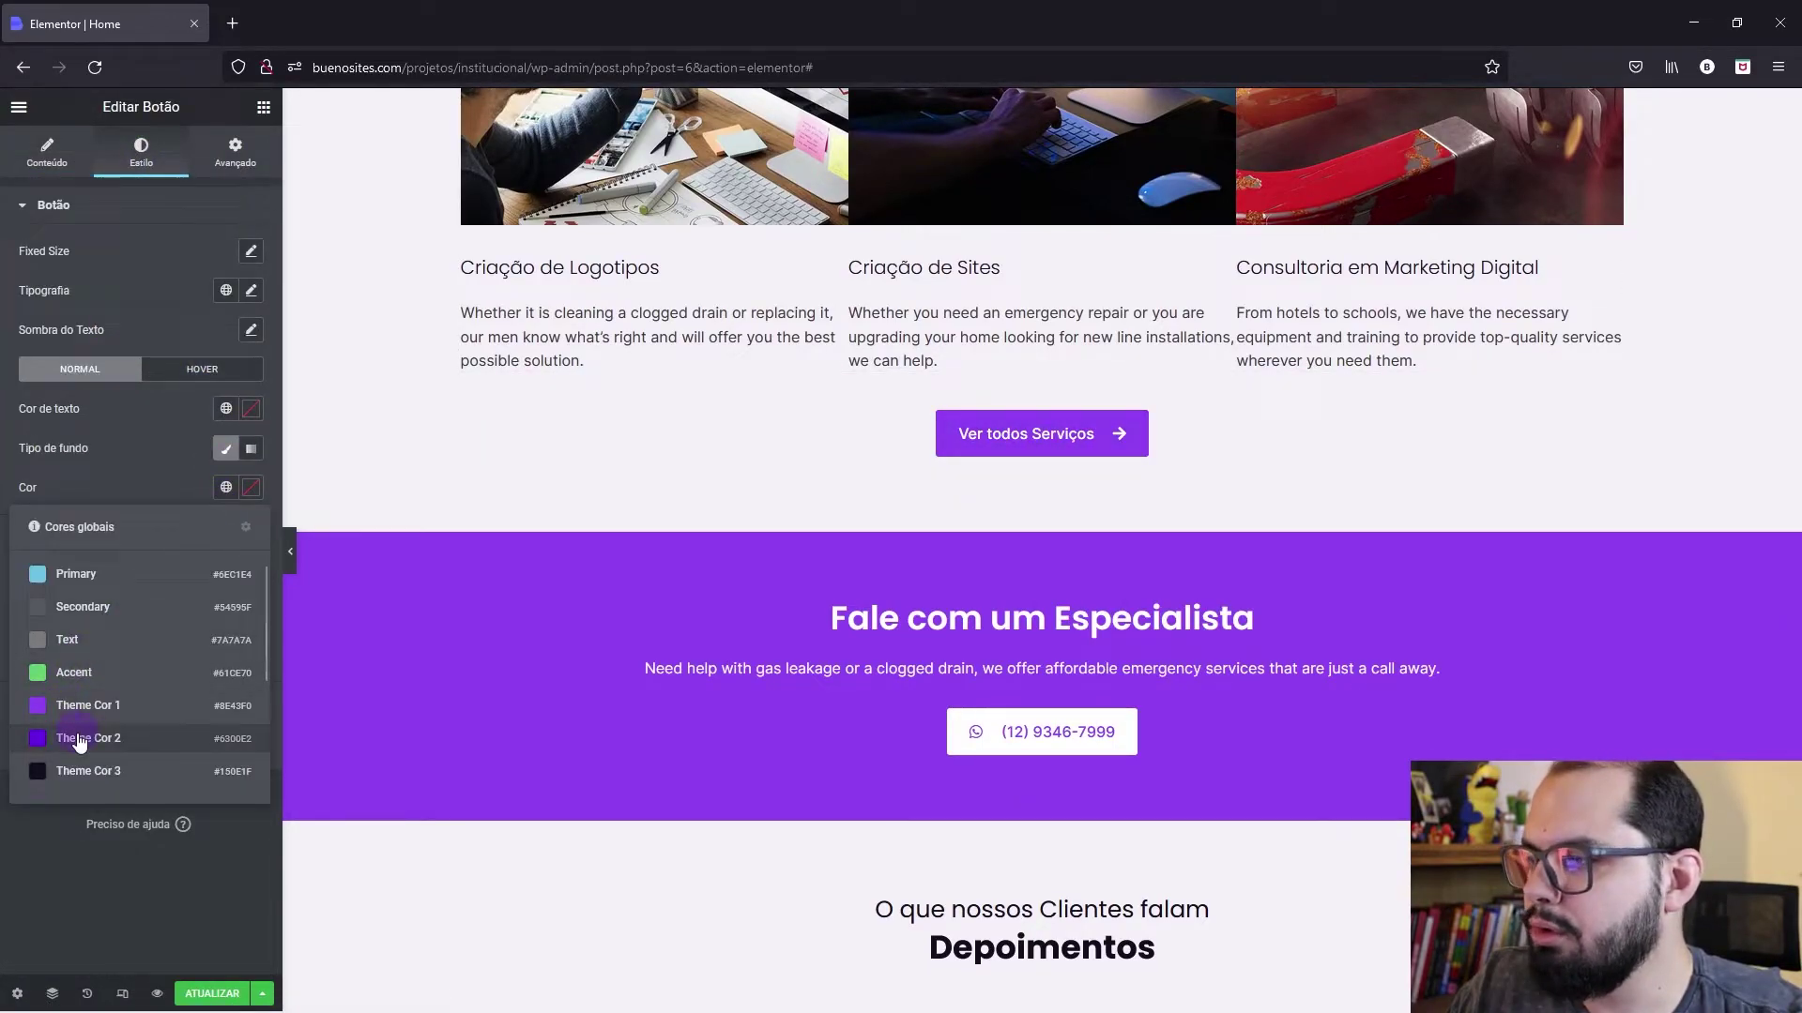
click(80, 737)
click(202, 369)
click(226, 489)
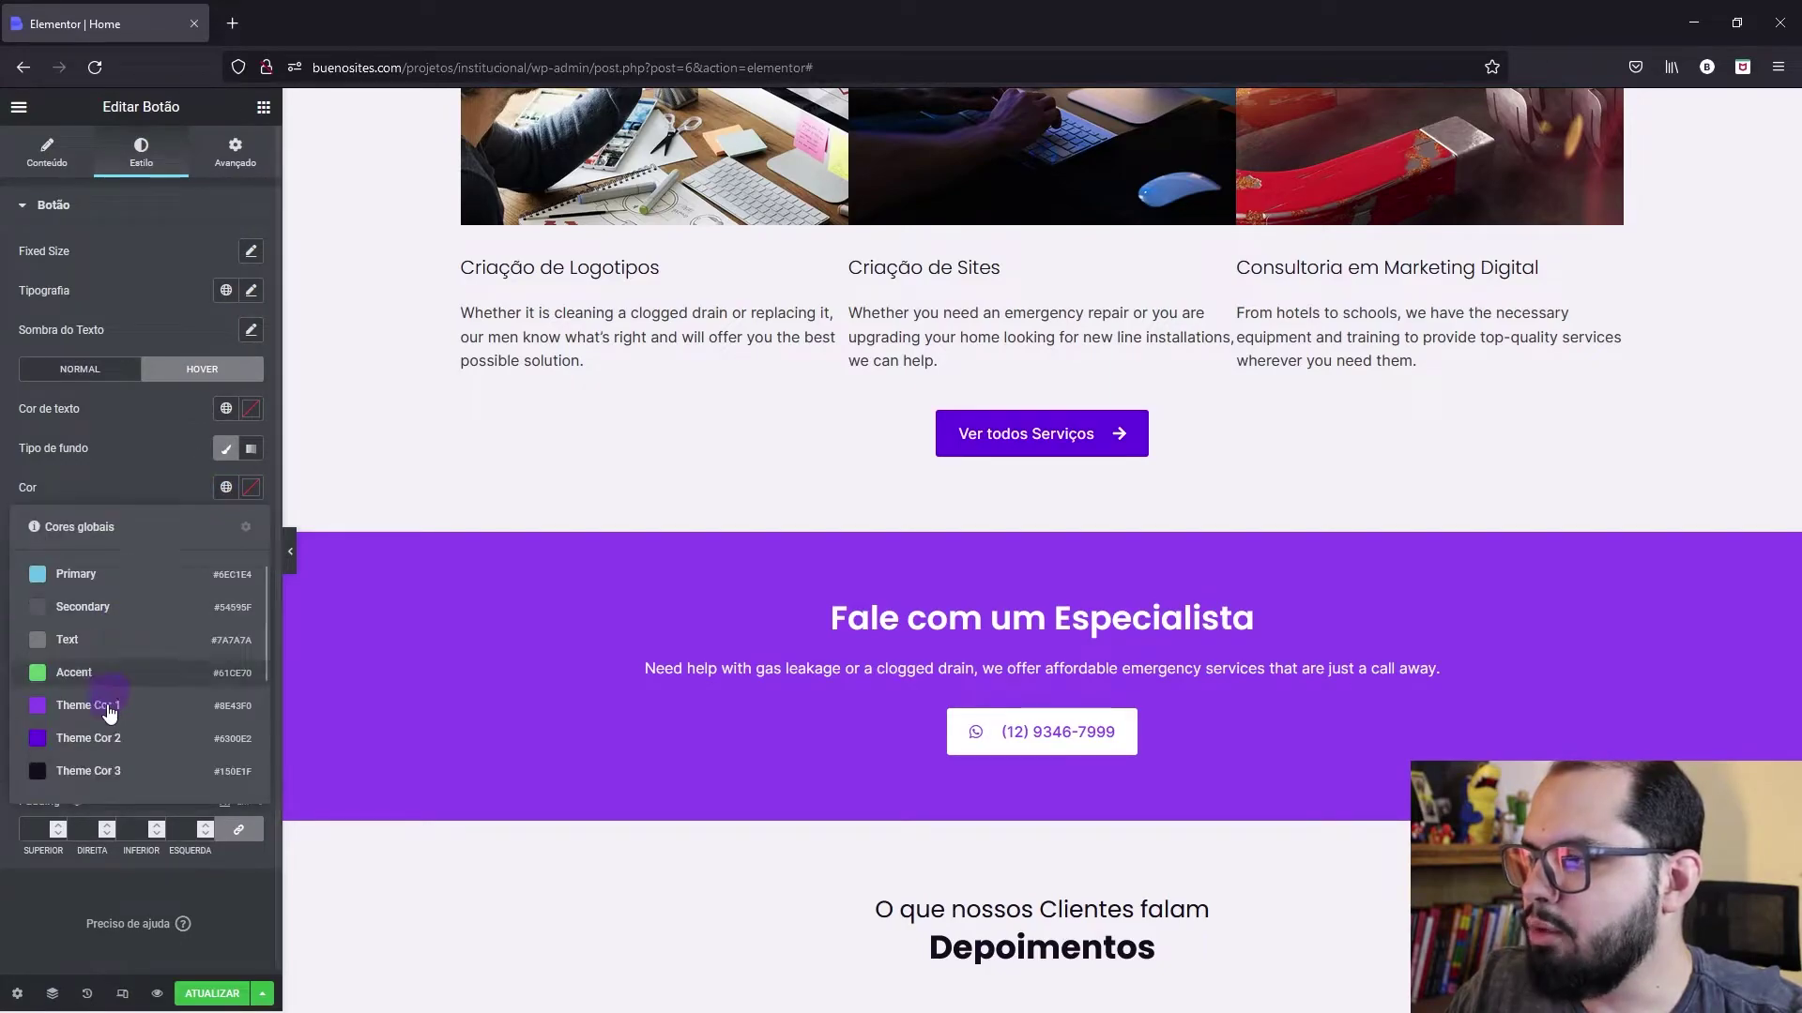
click(120, 763)
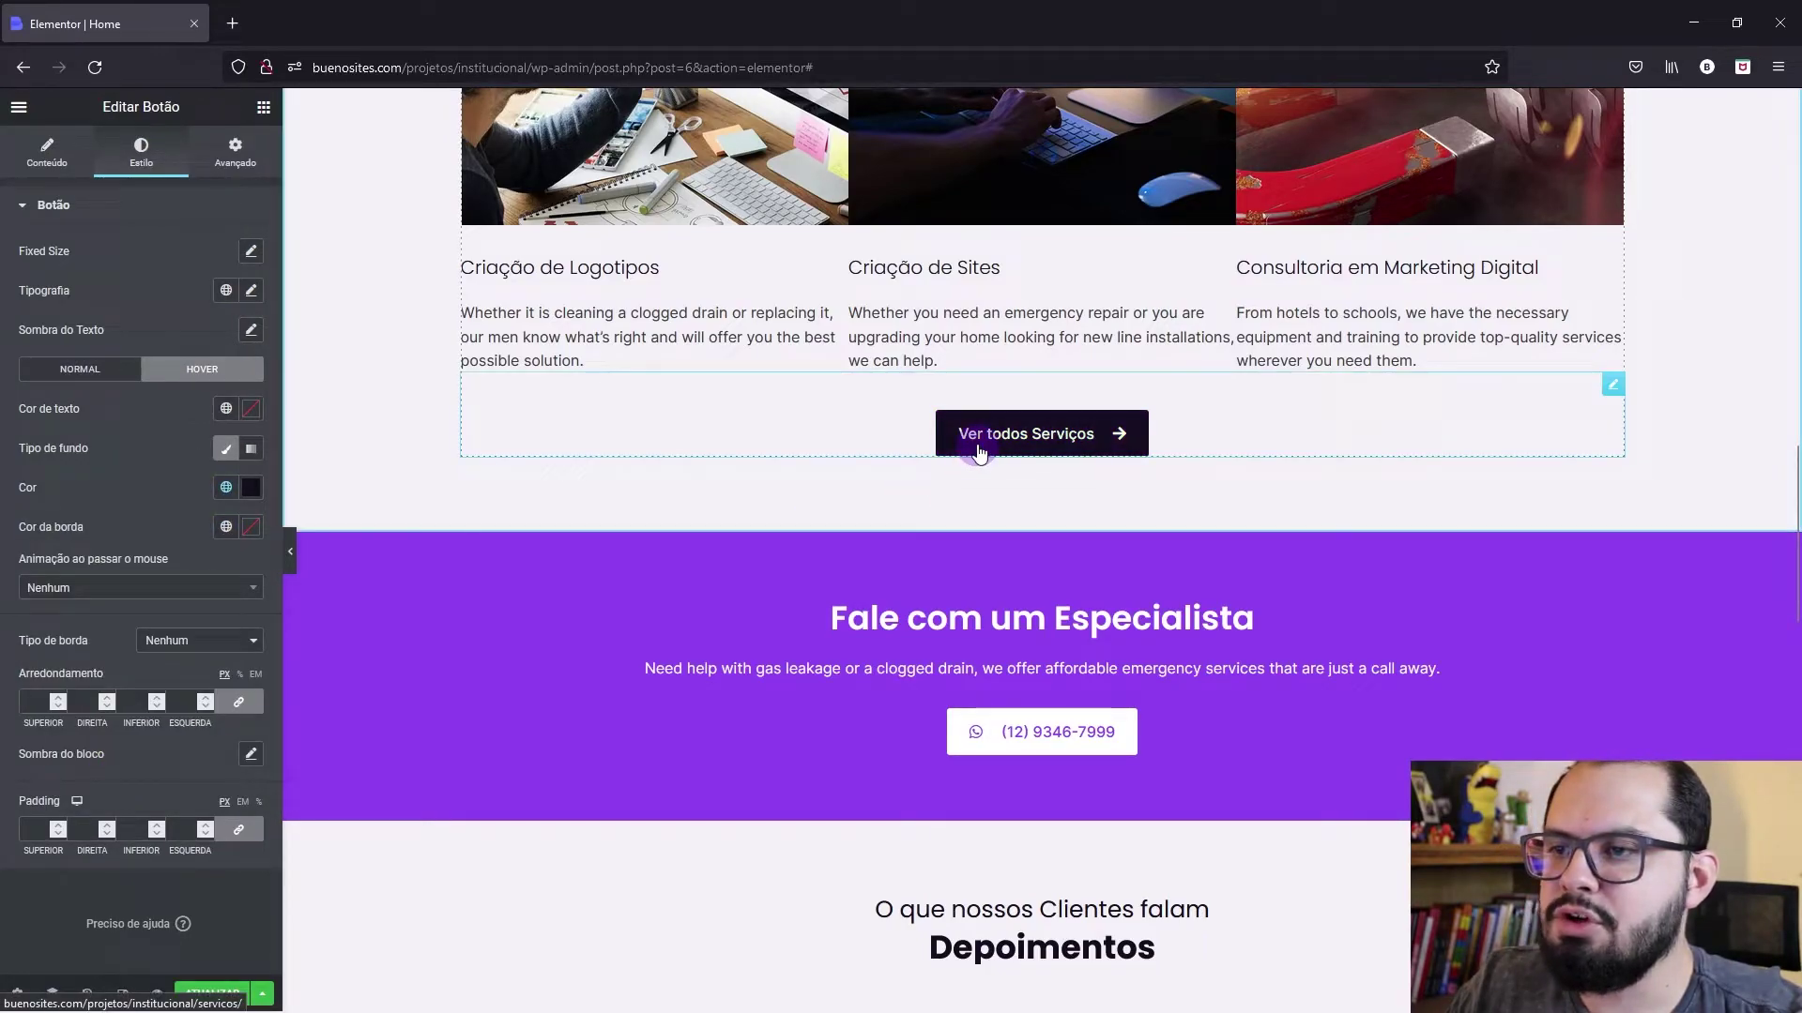
Step: Try Theme Cor 2 as the background of the "Fale com um Especialista" section and preview it without the editing panel
right_click(782, 577)
click(690, 557)
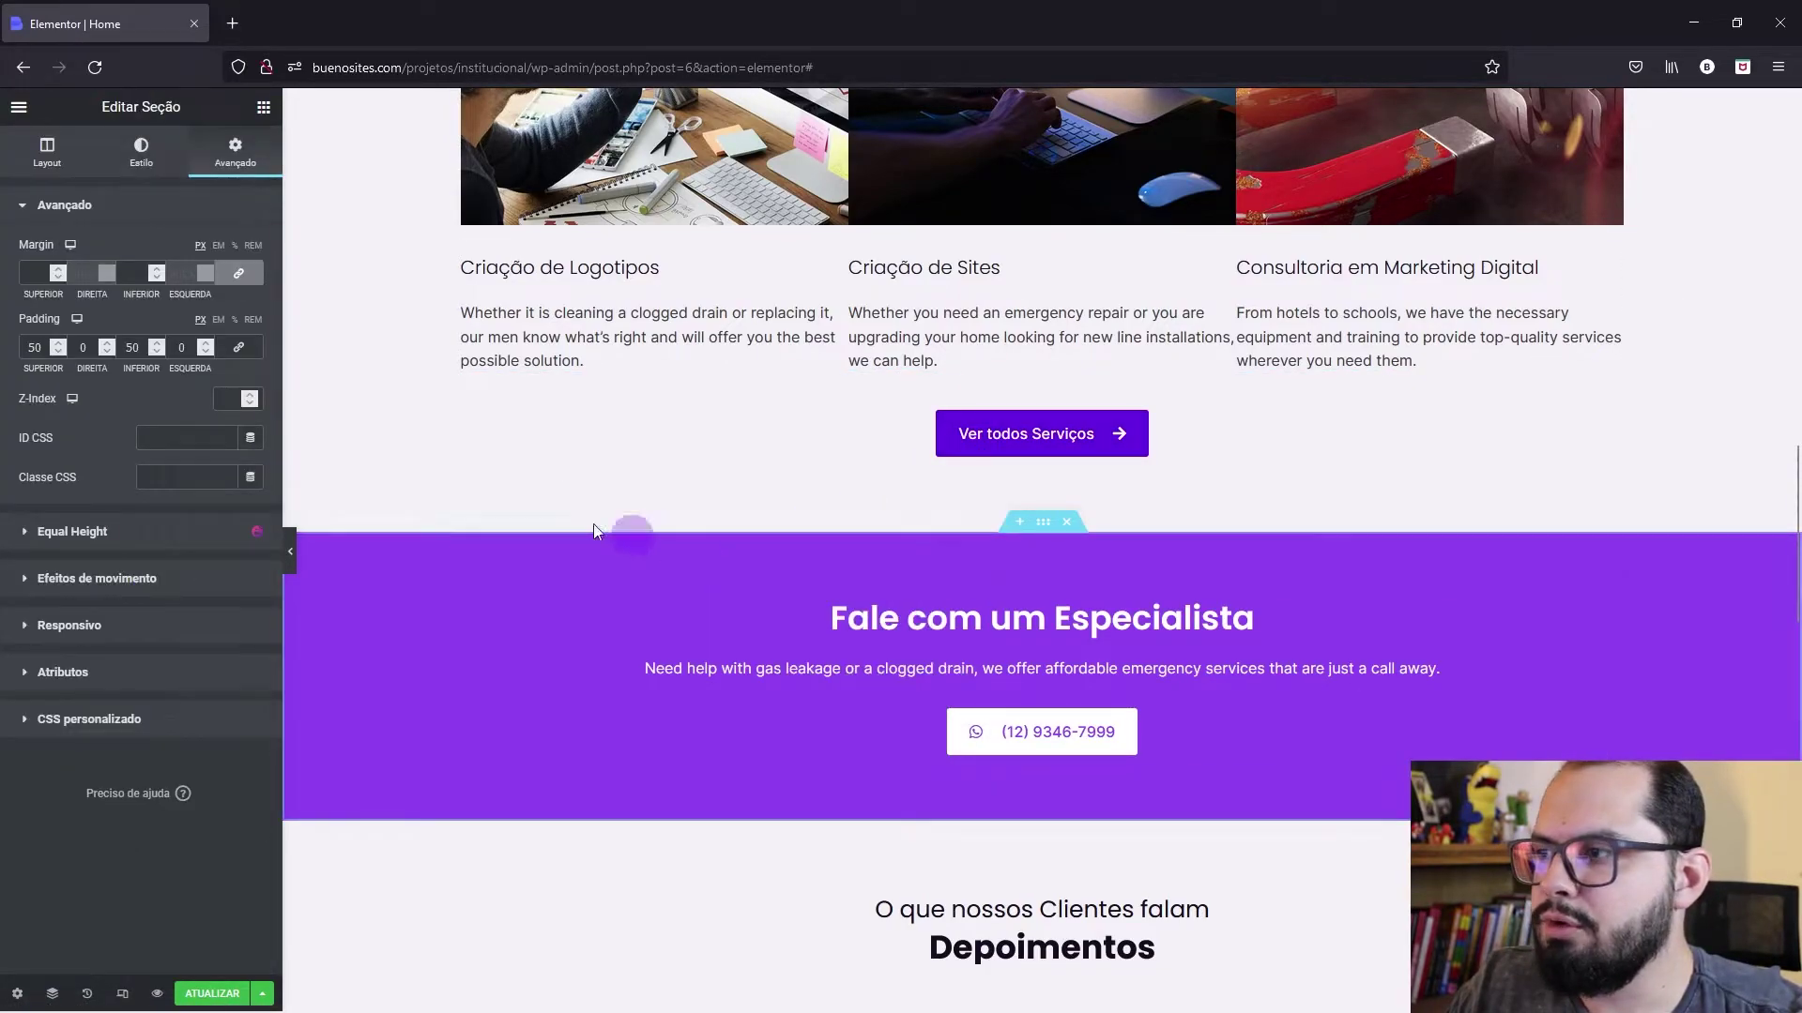
click(141, 152)
click(226, 330)
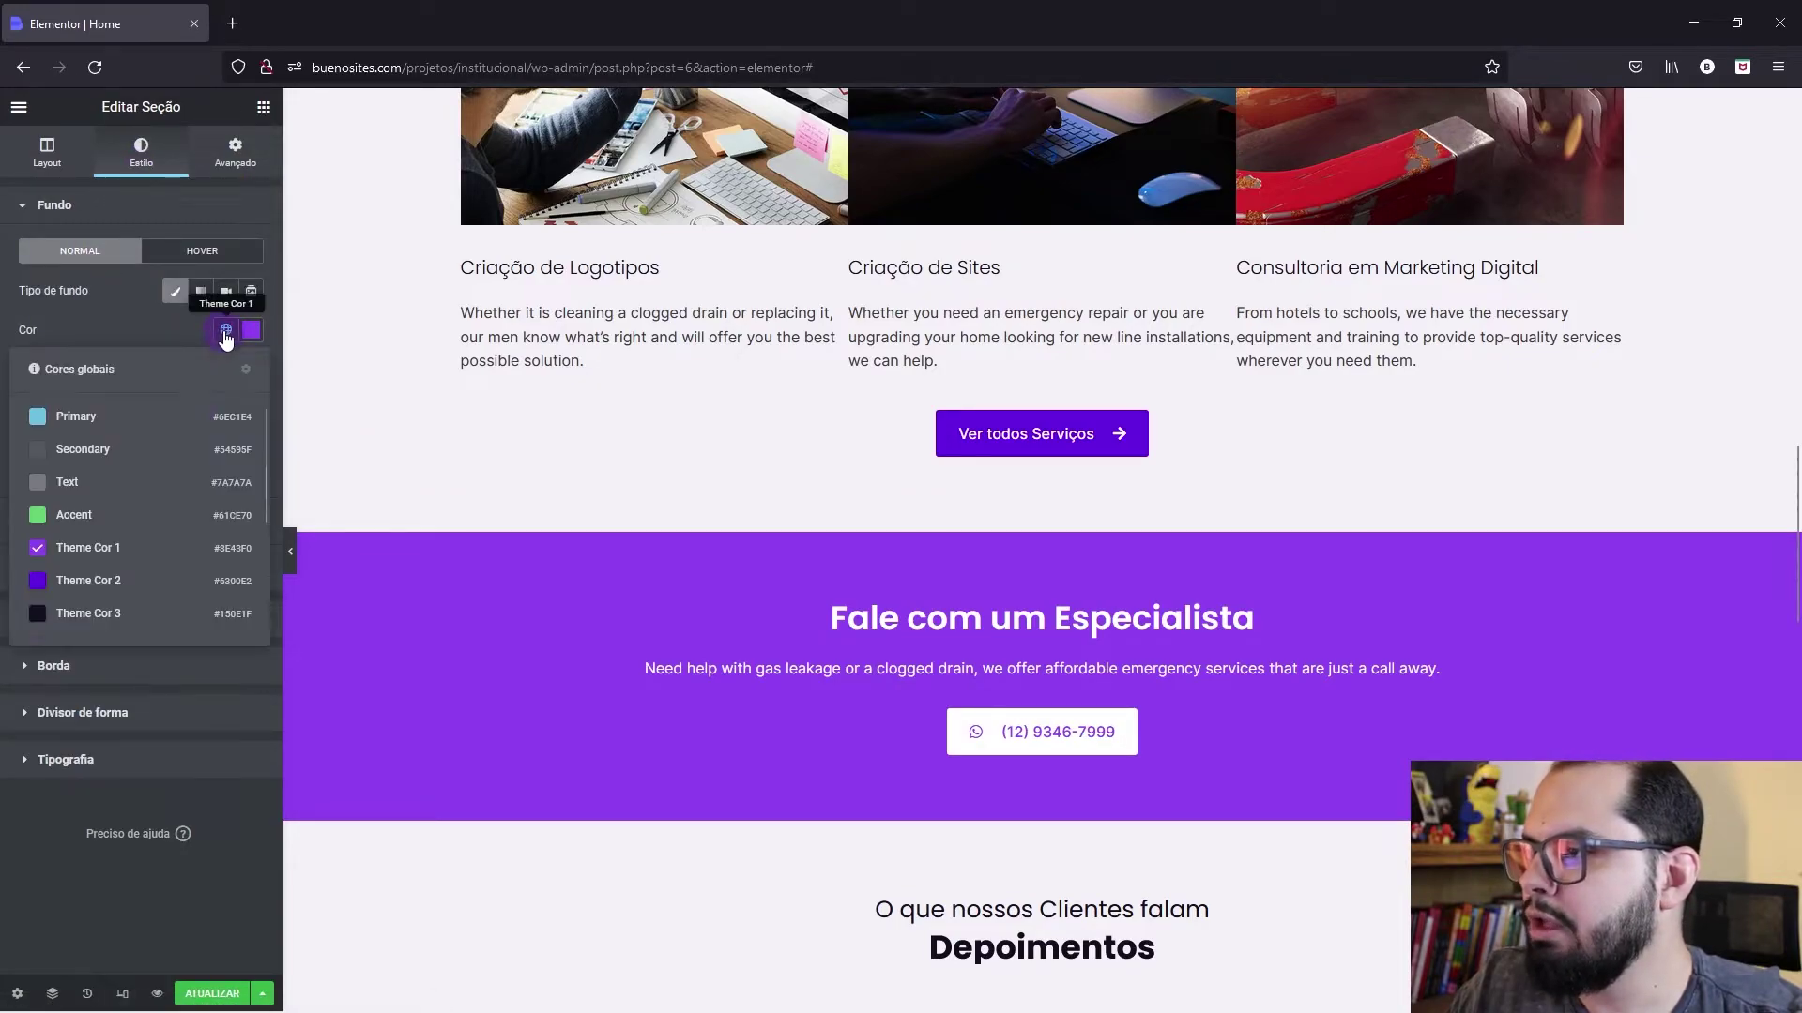
click(101, 580)
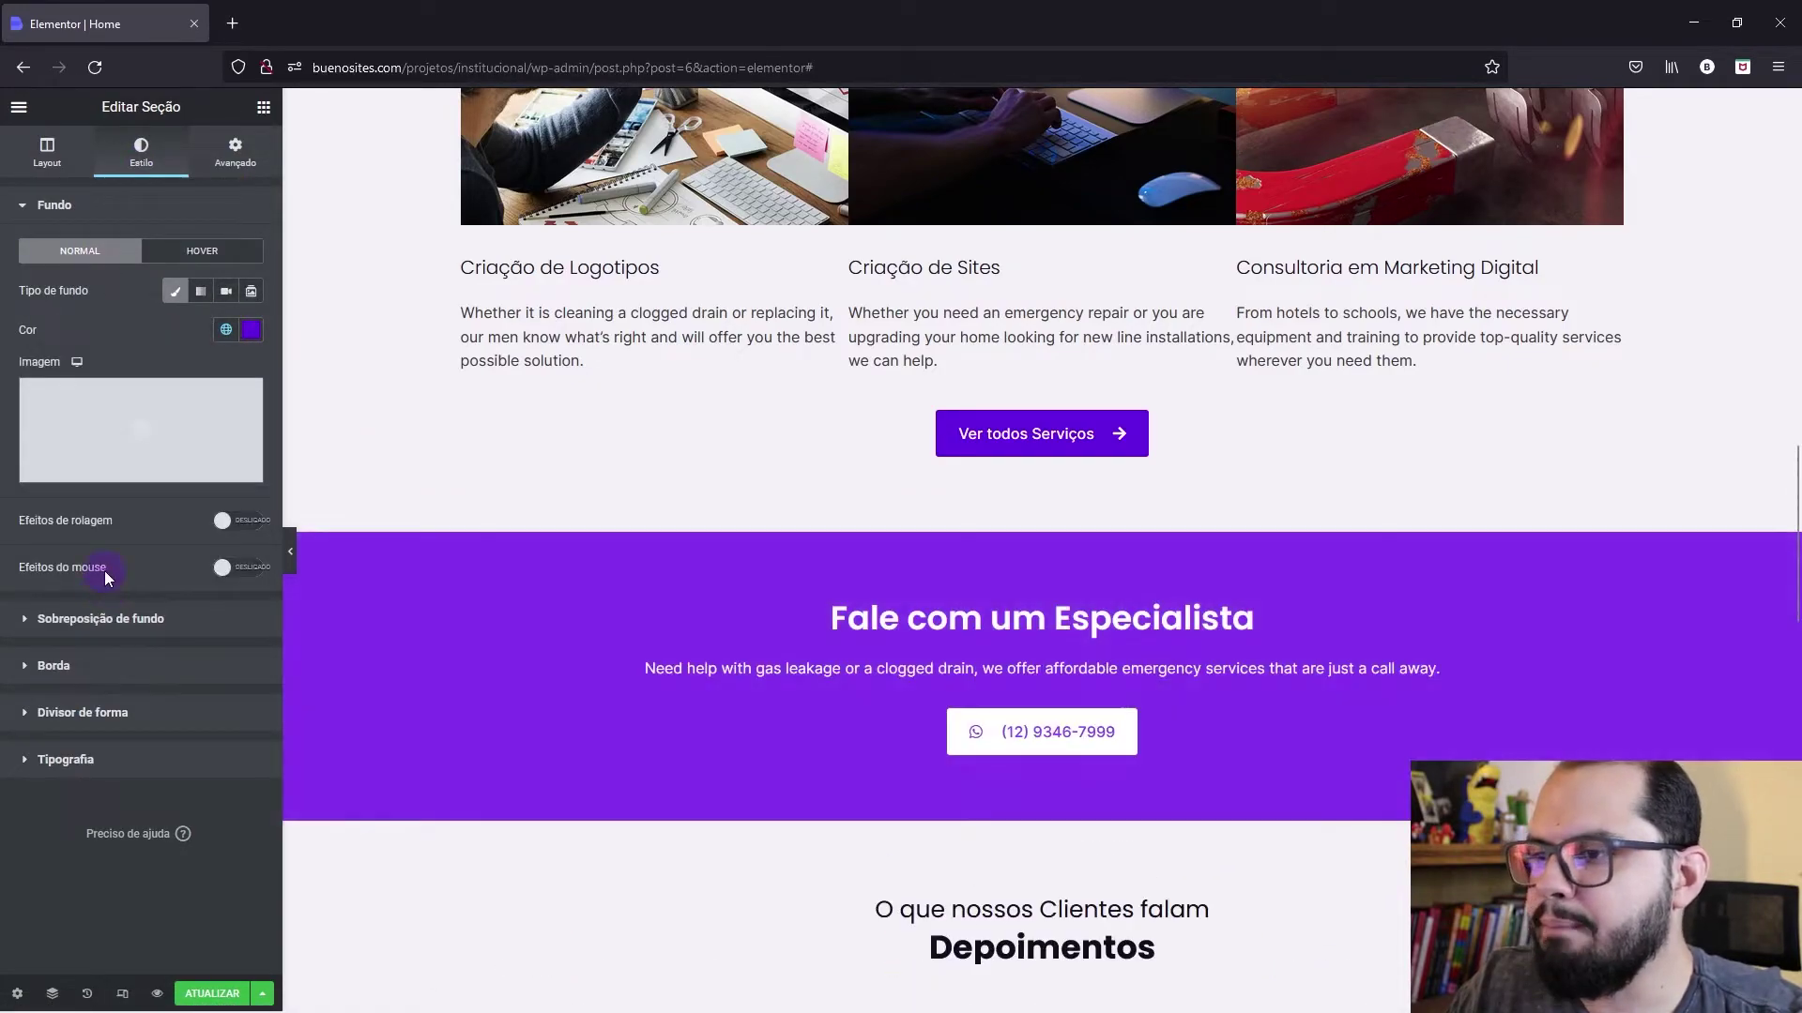
click(290, 559)
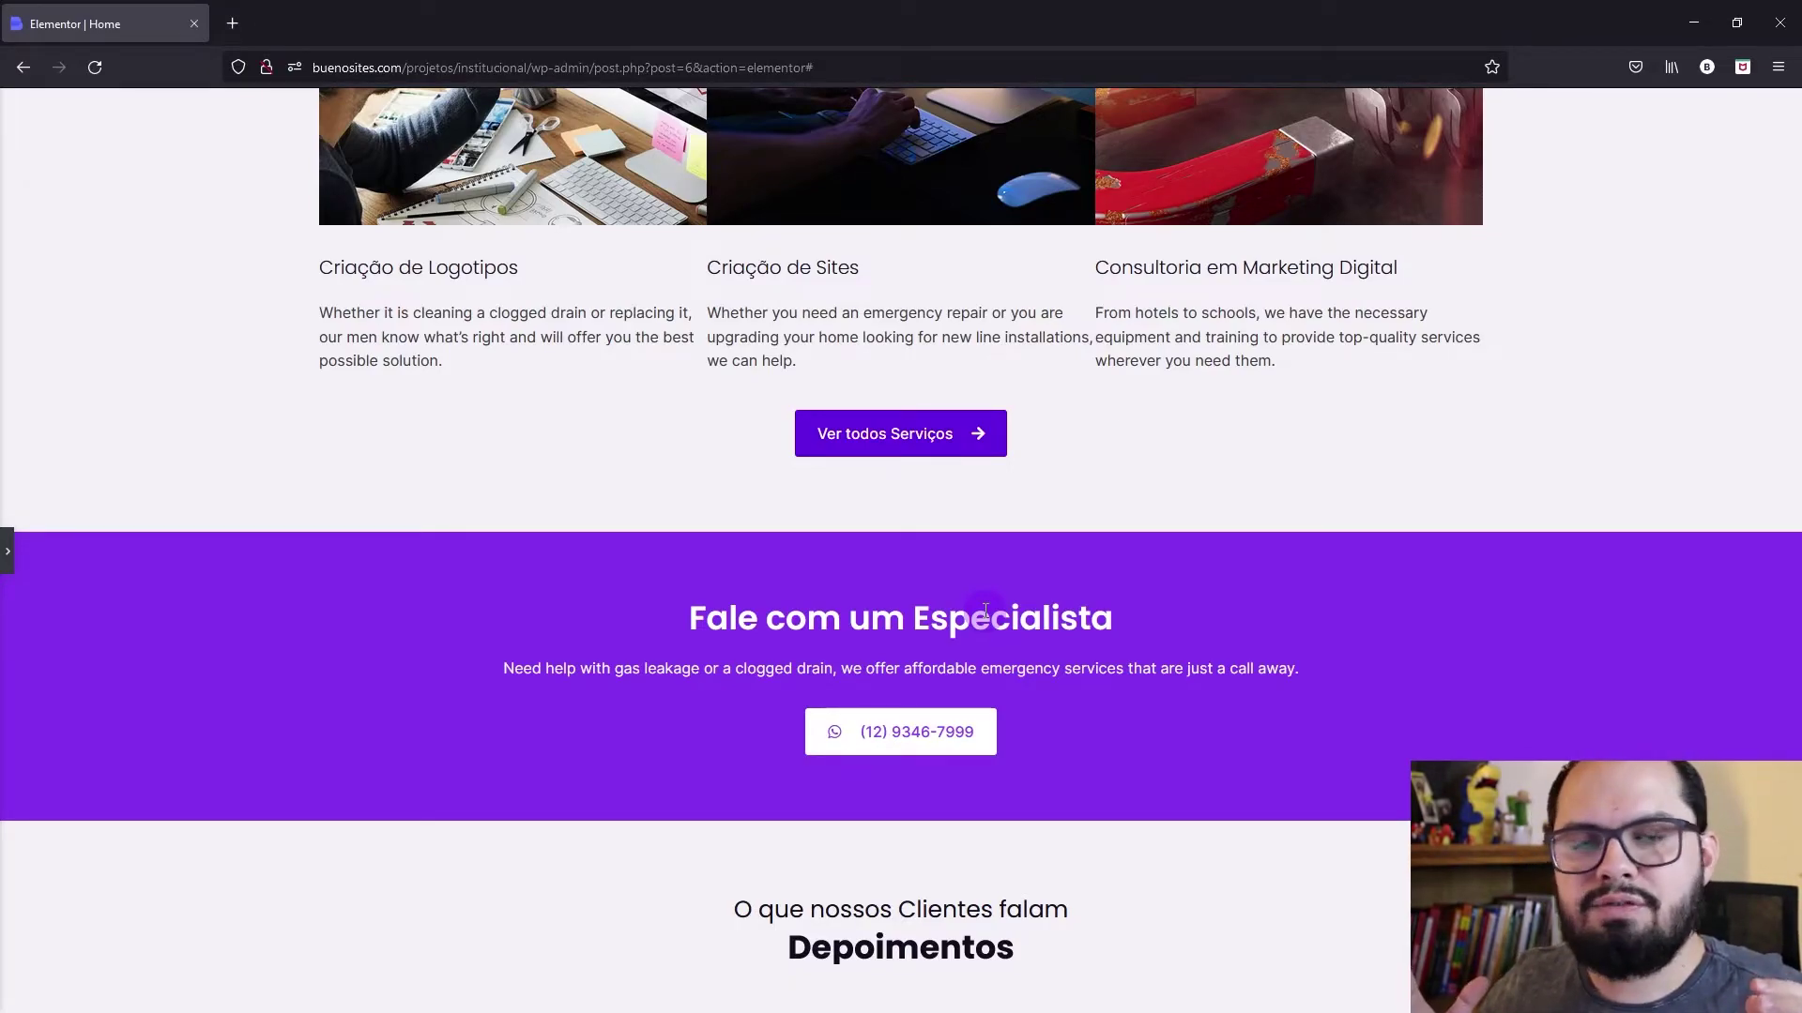
click(11, 560)
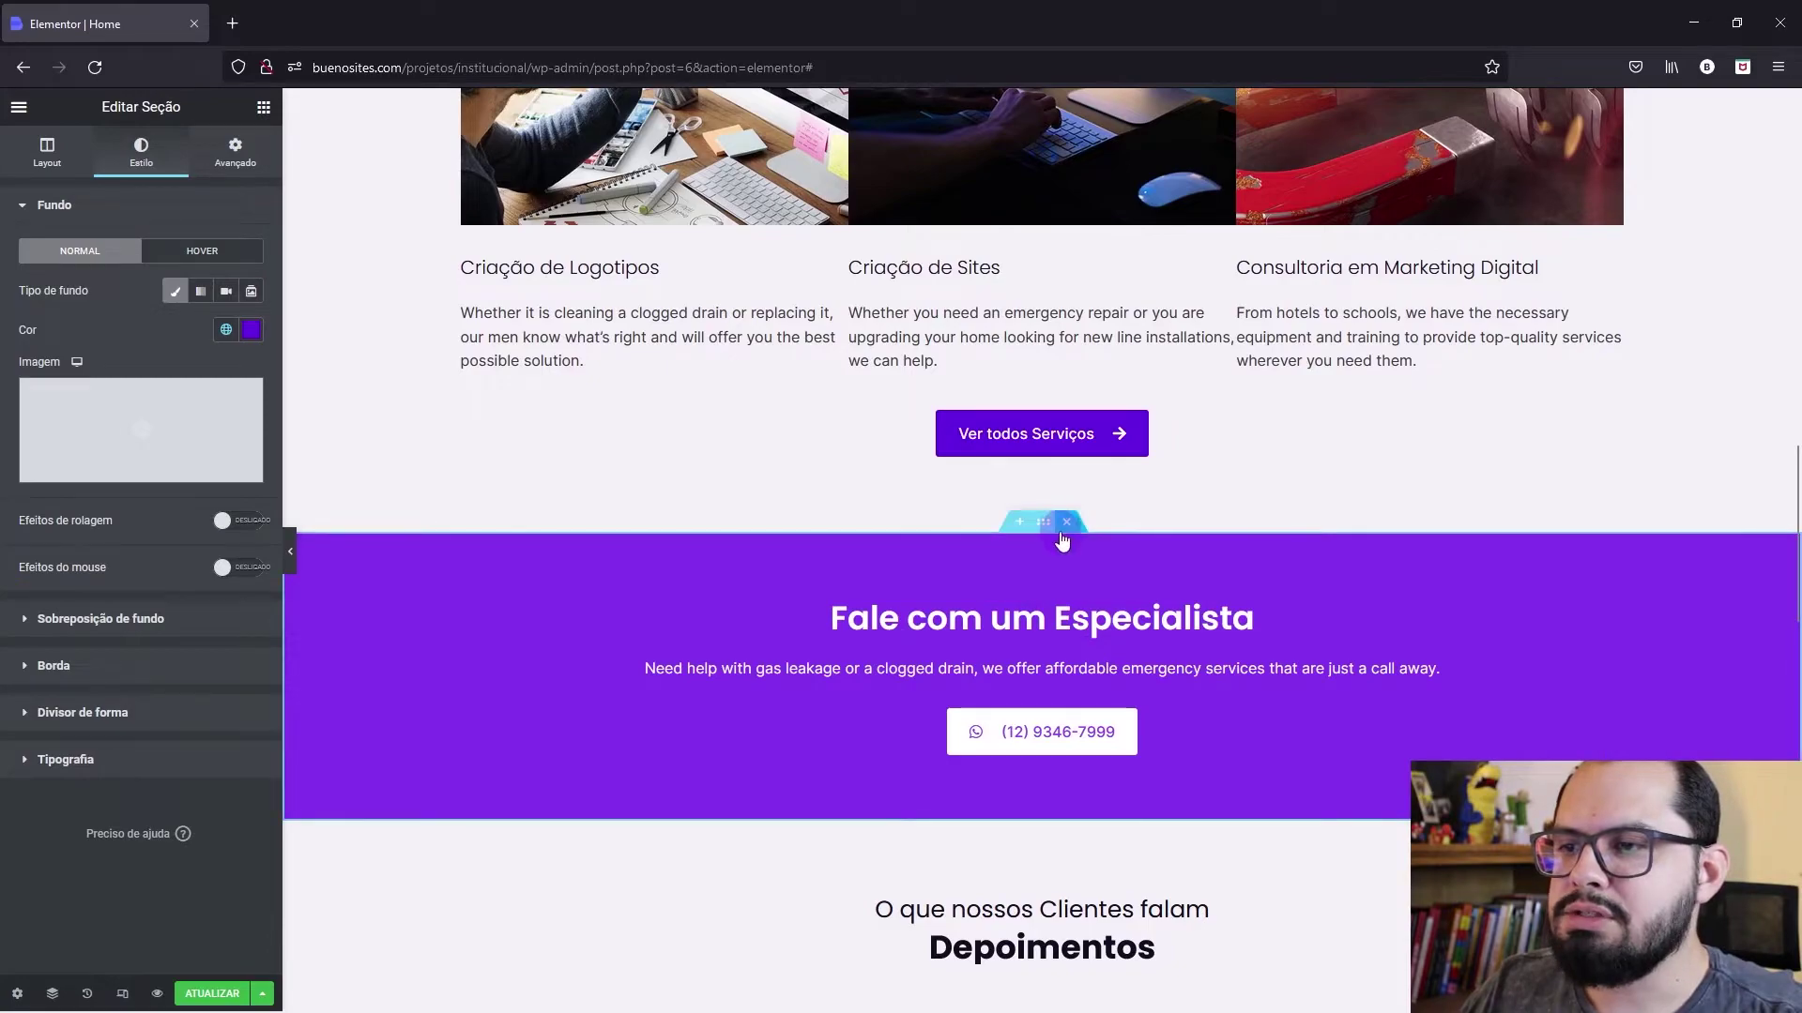
Step: Try the global Accent color as the "Fale com um Especialista" section's background
right_click(1050, 530)
click(223, 326)
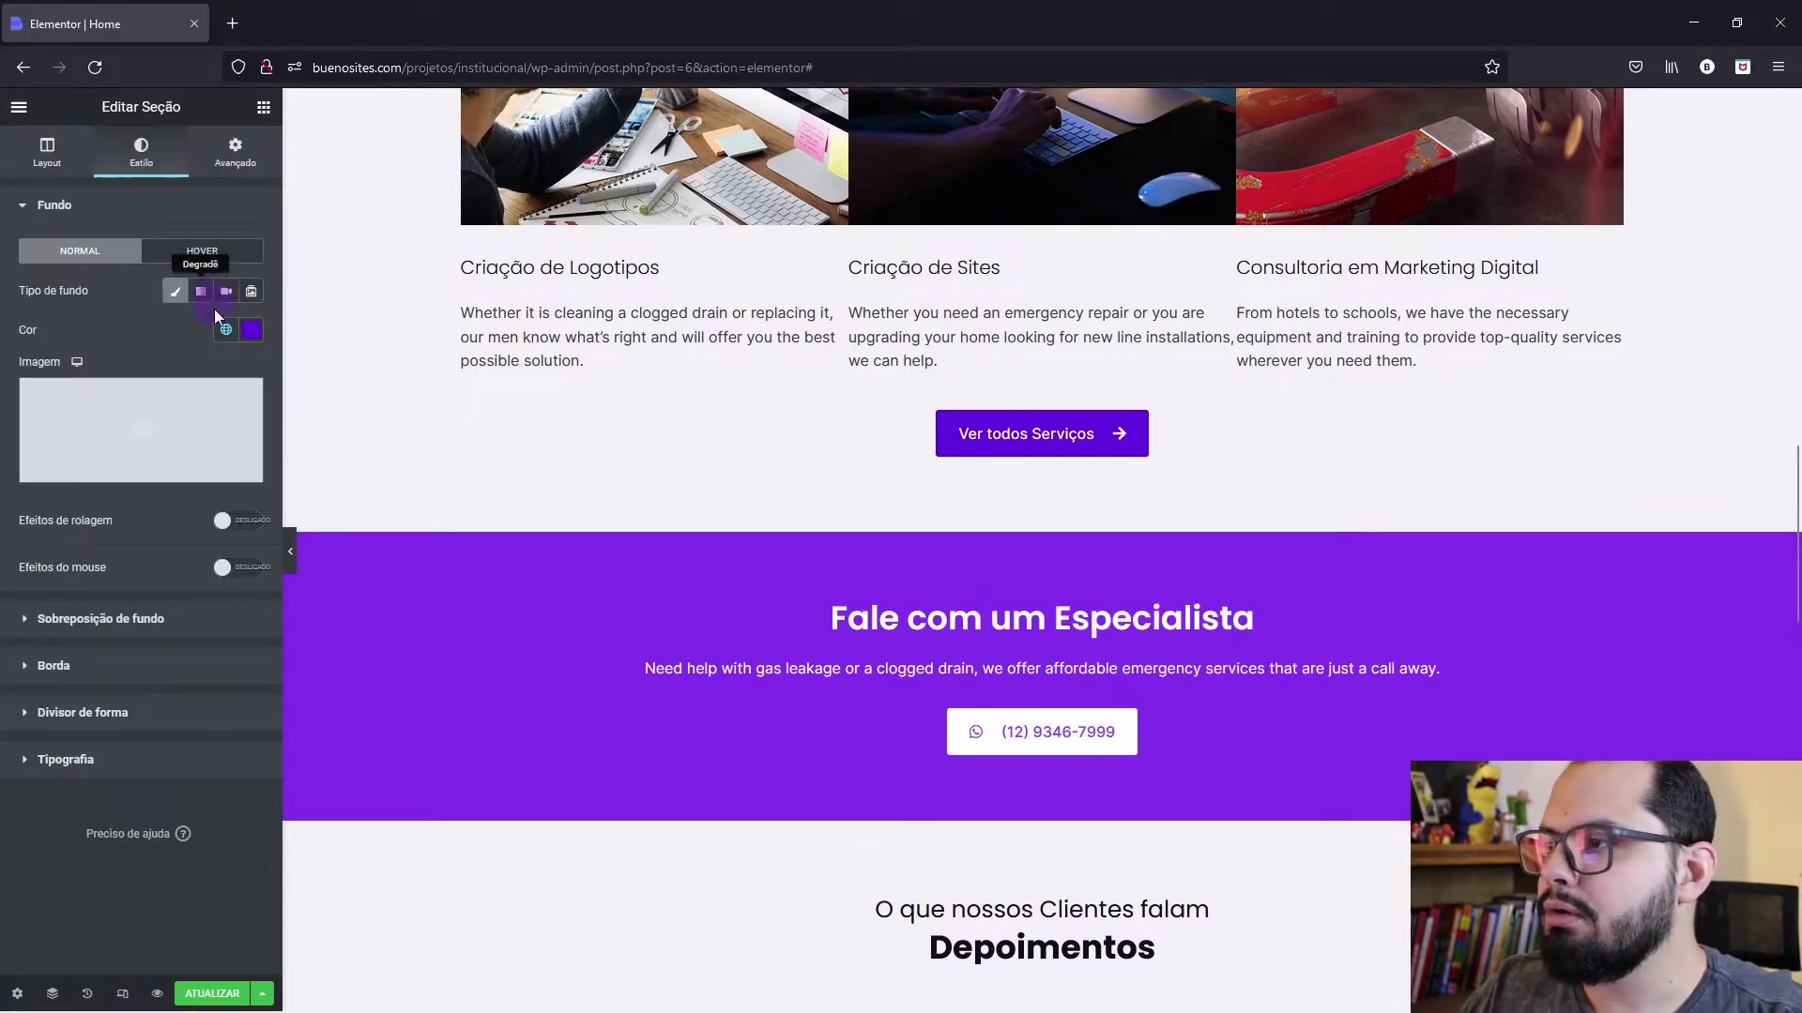
click(226, 330)
click(103, 515)
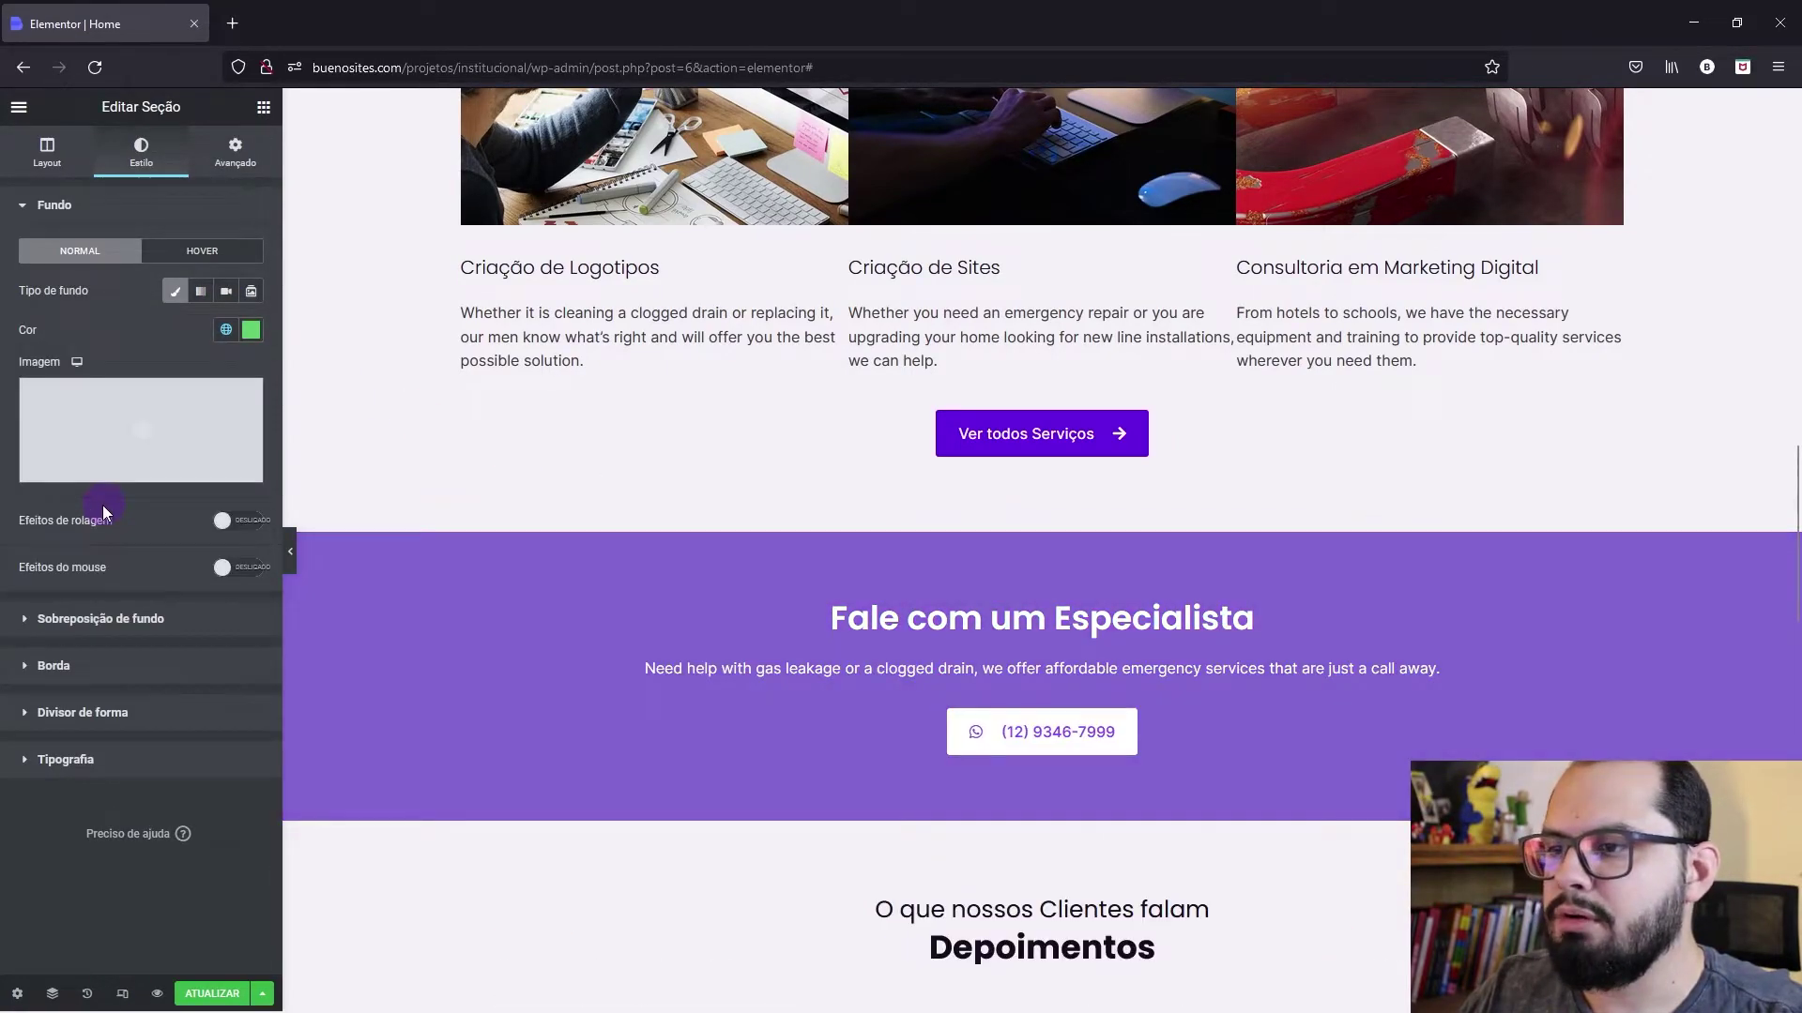
Step: Clear the background overlay color of the "Fale com um Especialista" section
click(122, 221)
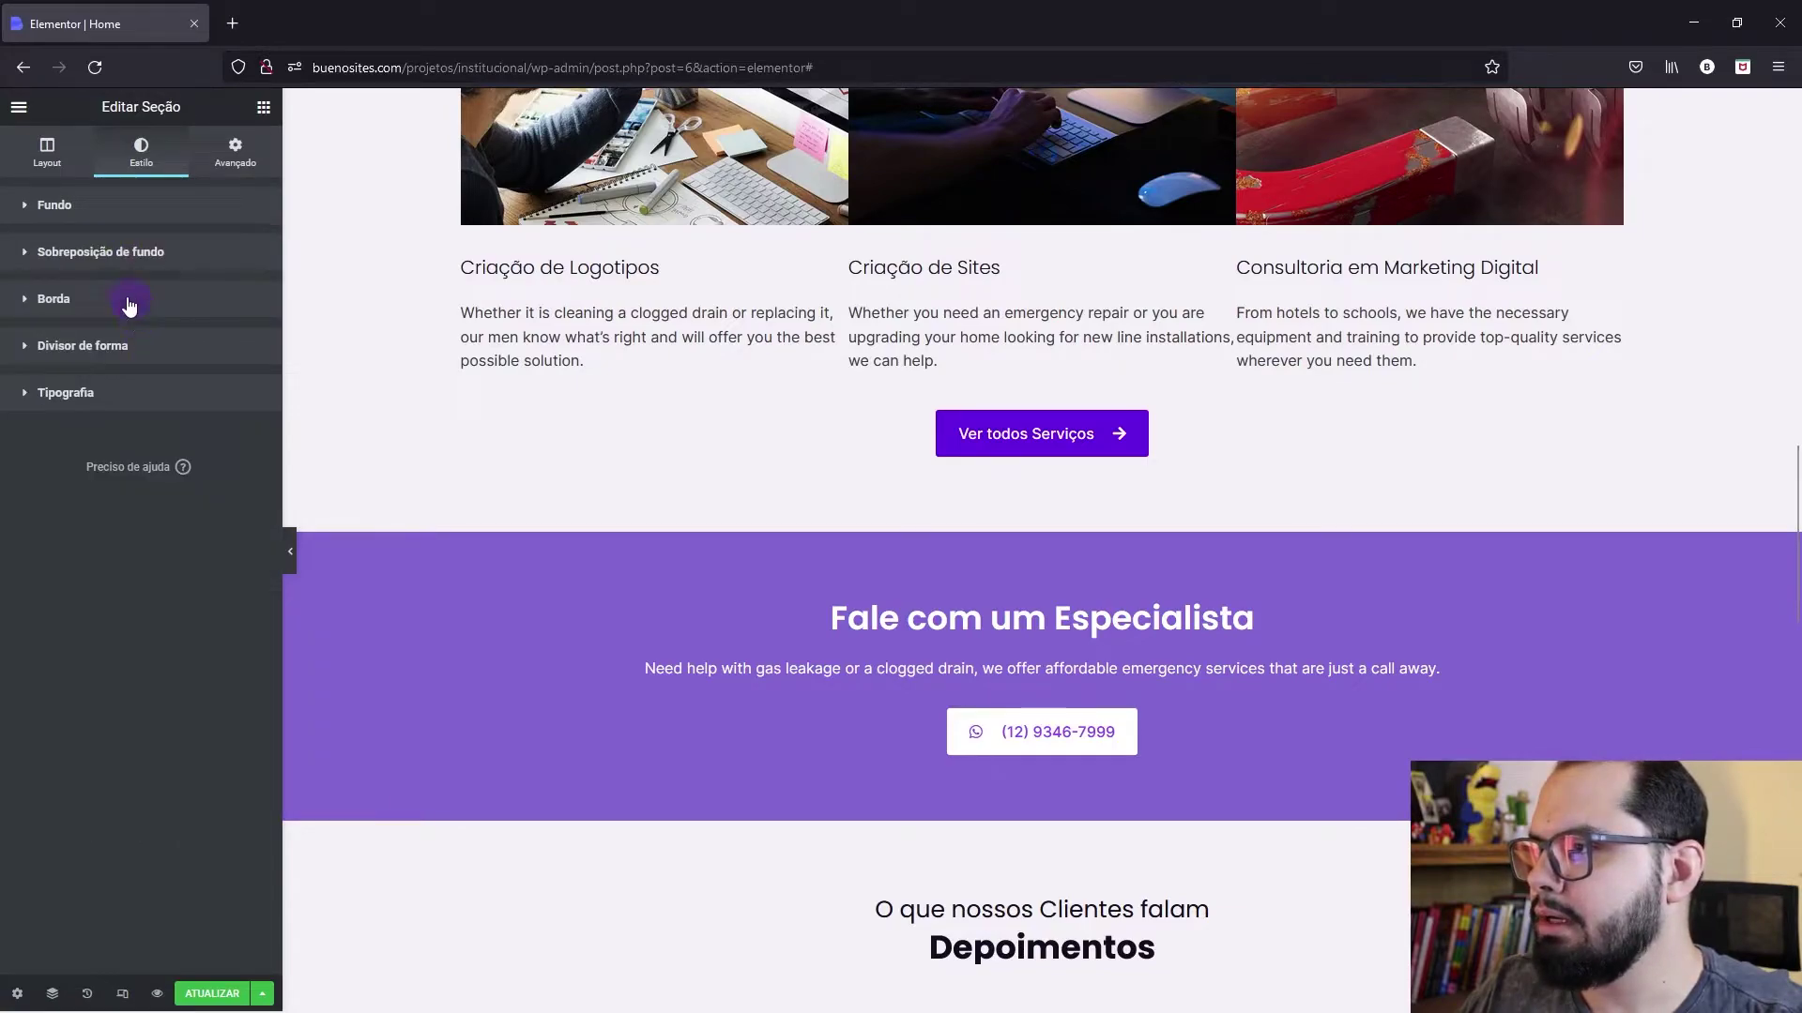
click(132, 302)
click(128, 267)
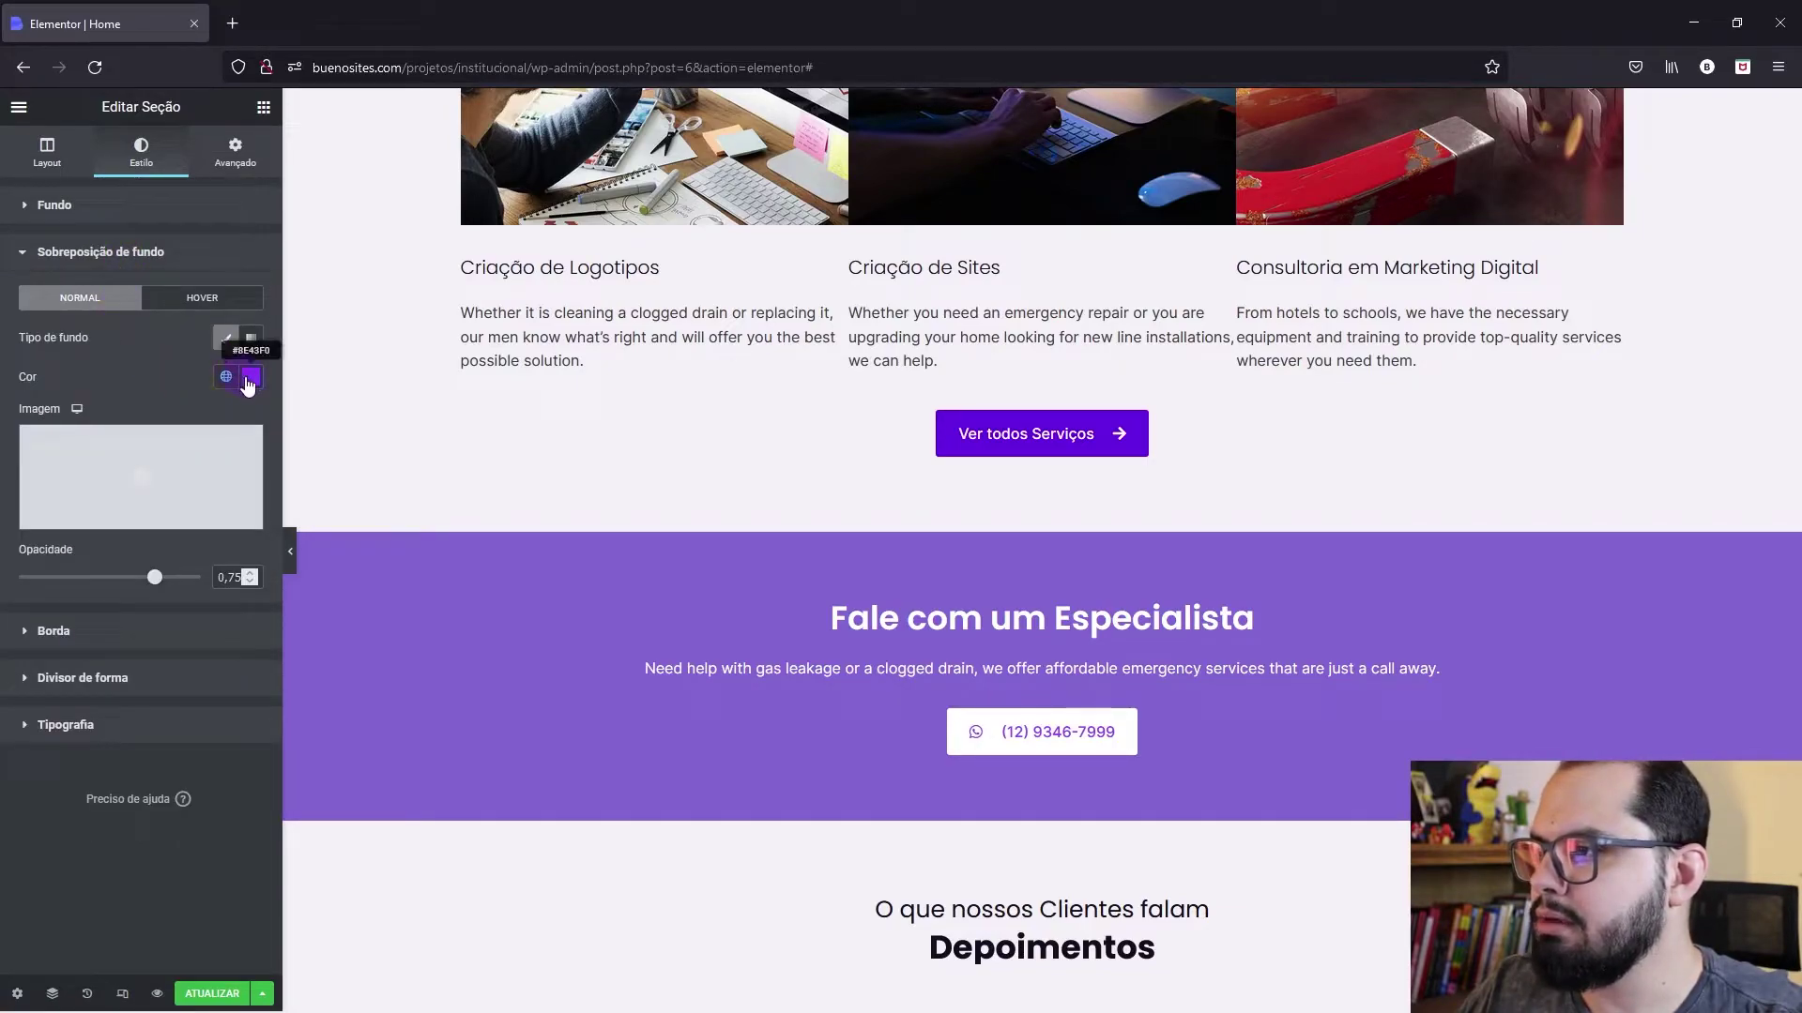
click(249, 377)
click(175, 411)
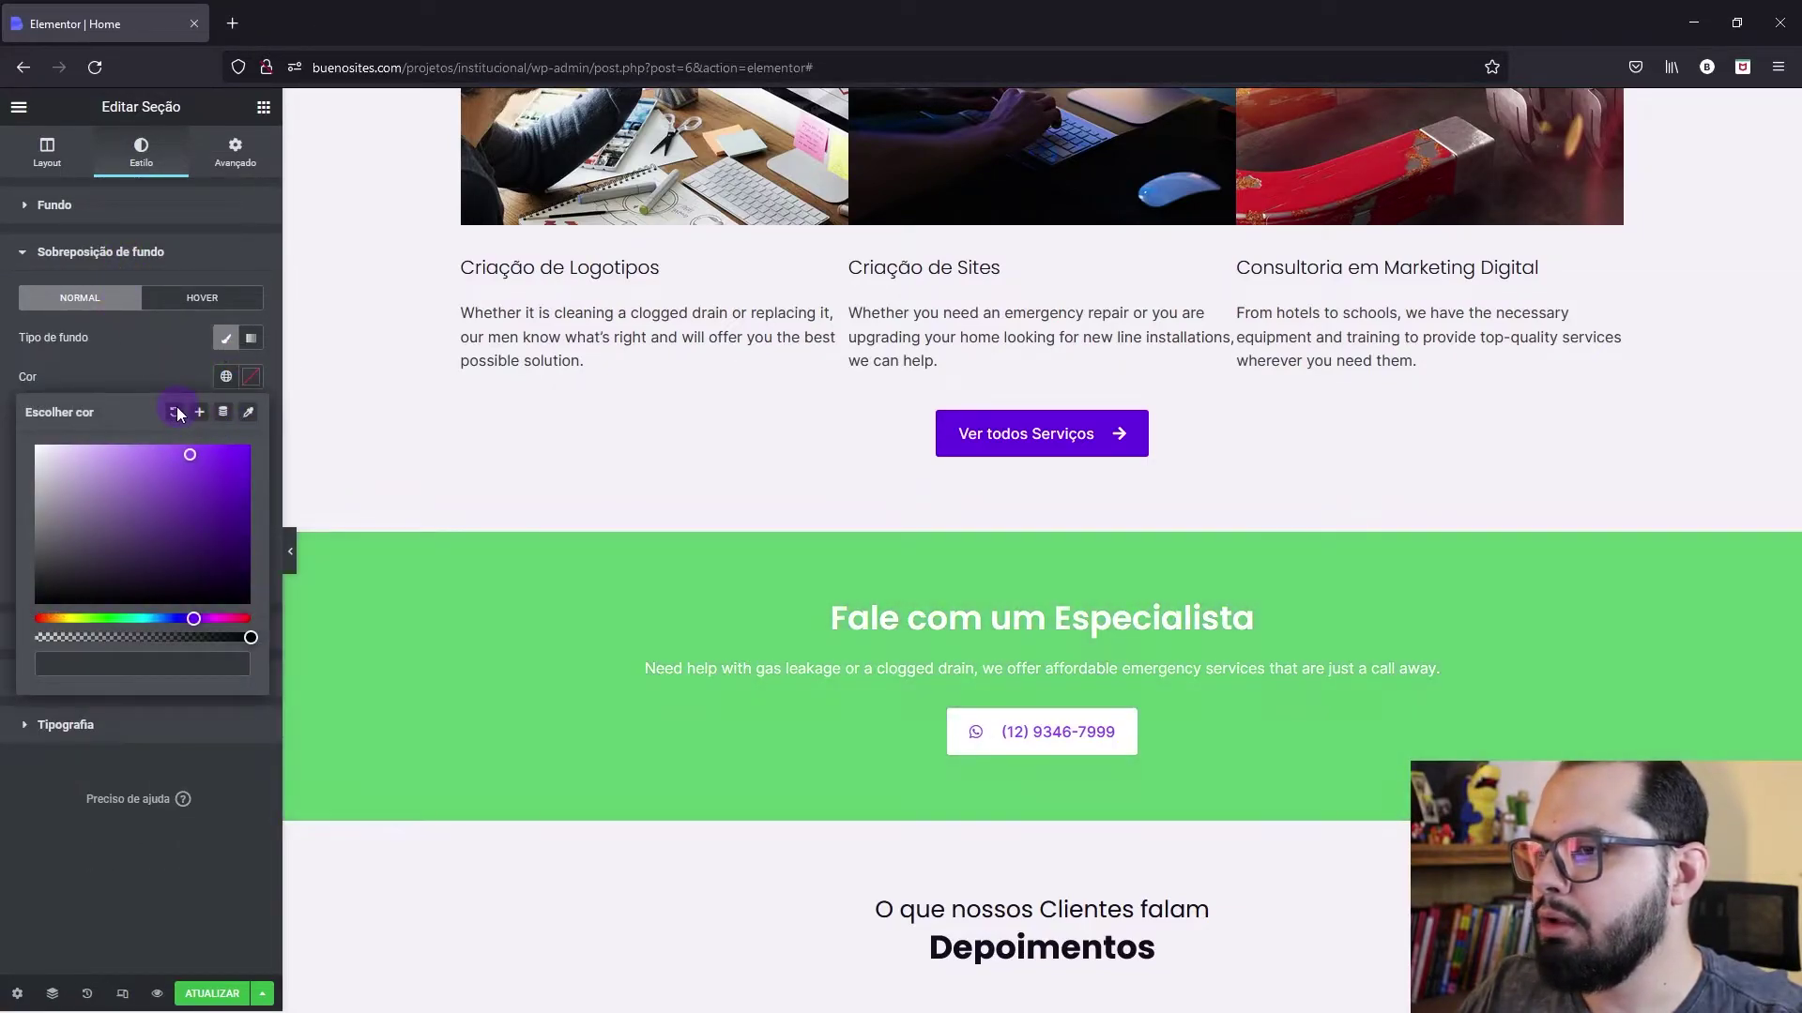
click(137, 251)
Step: Try Theme Cor 1 and a custom bright blue as the background color of the "Fale com um Especialista" section
click(111, 214)
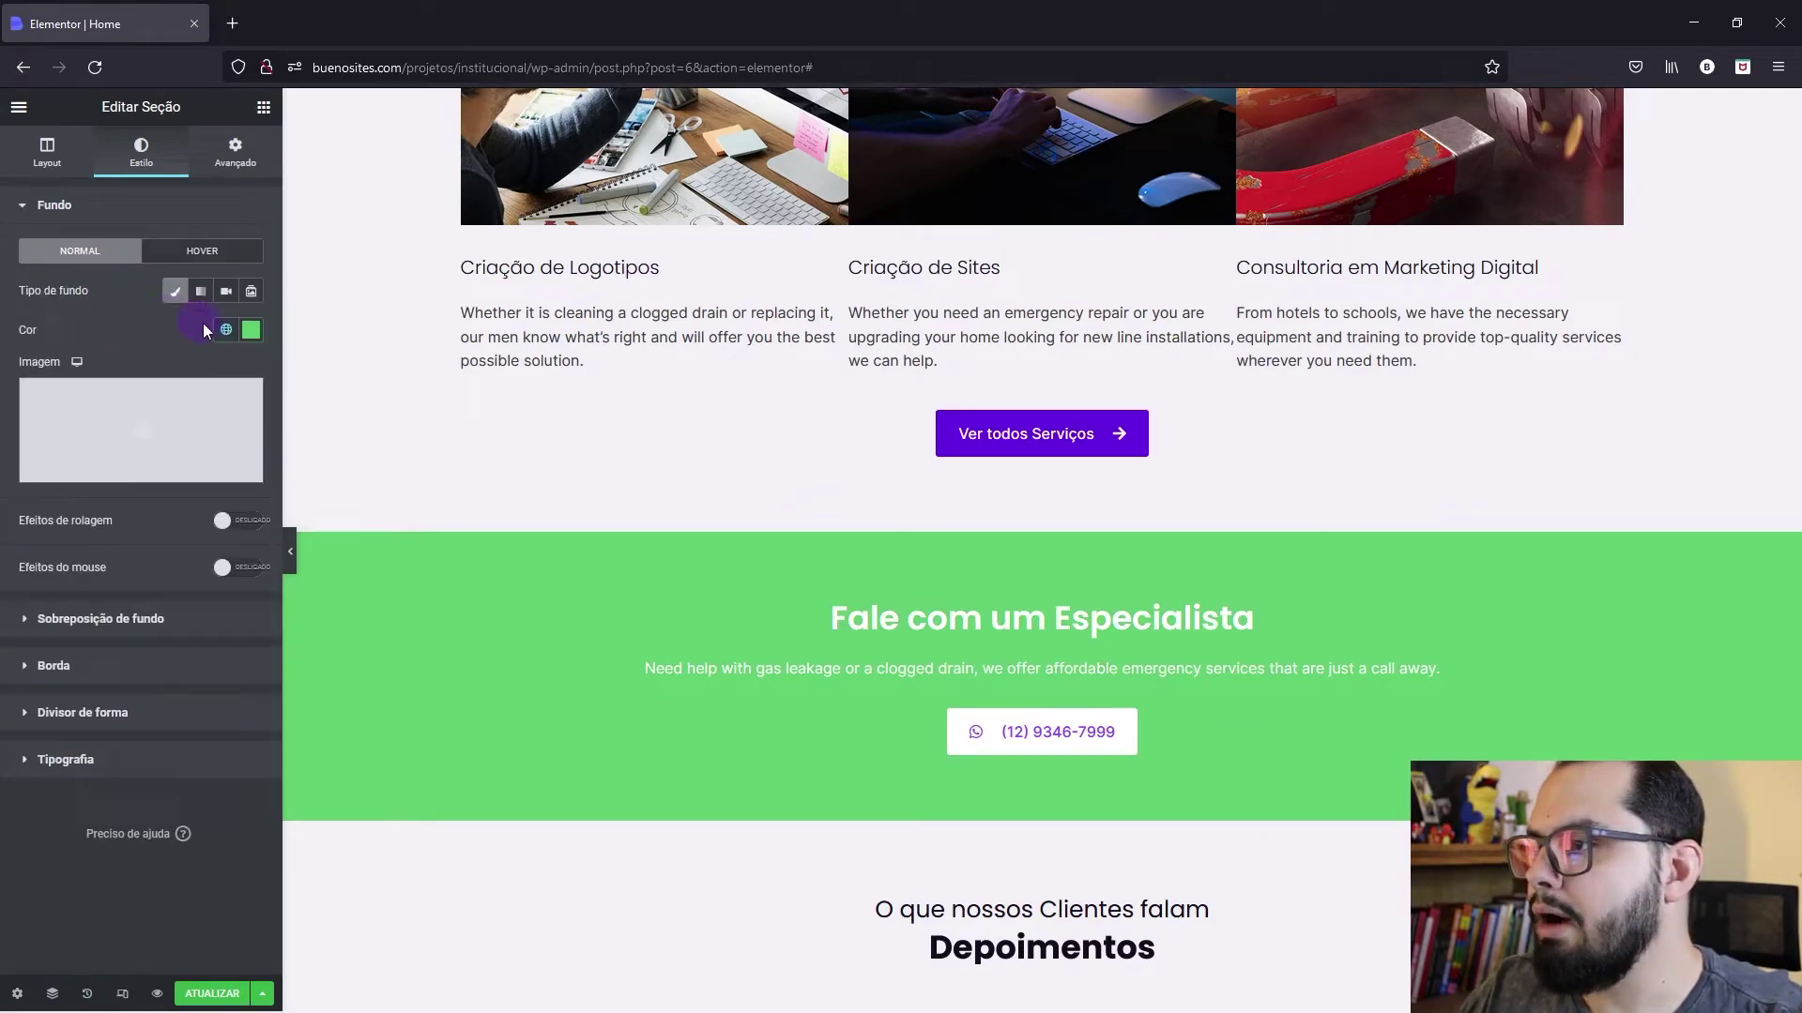
click(225, 329)
click(82, 553)
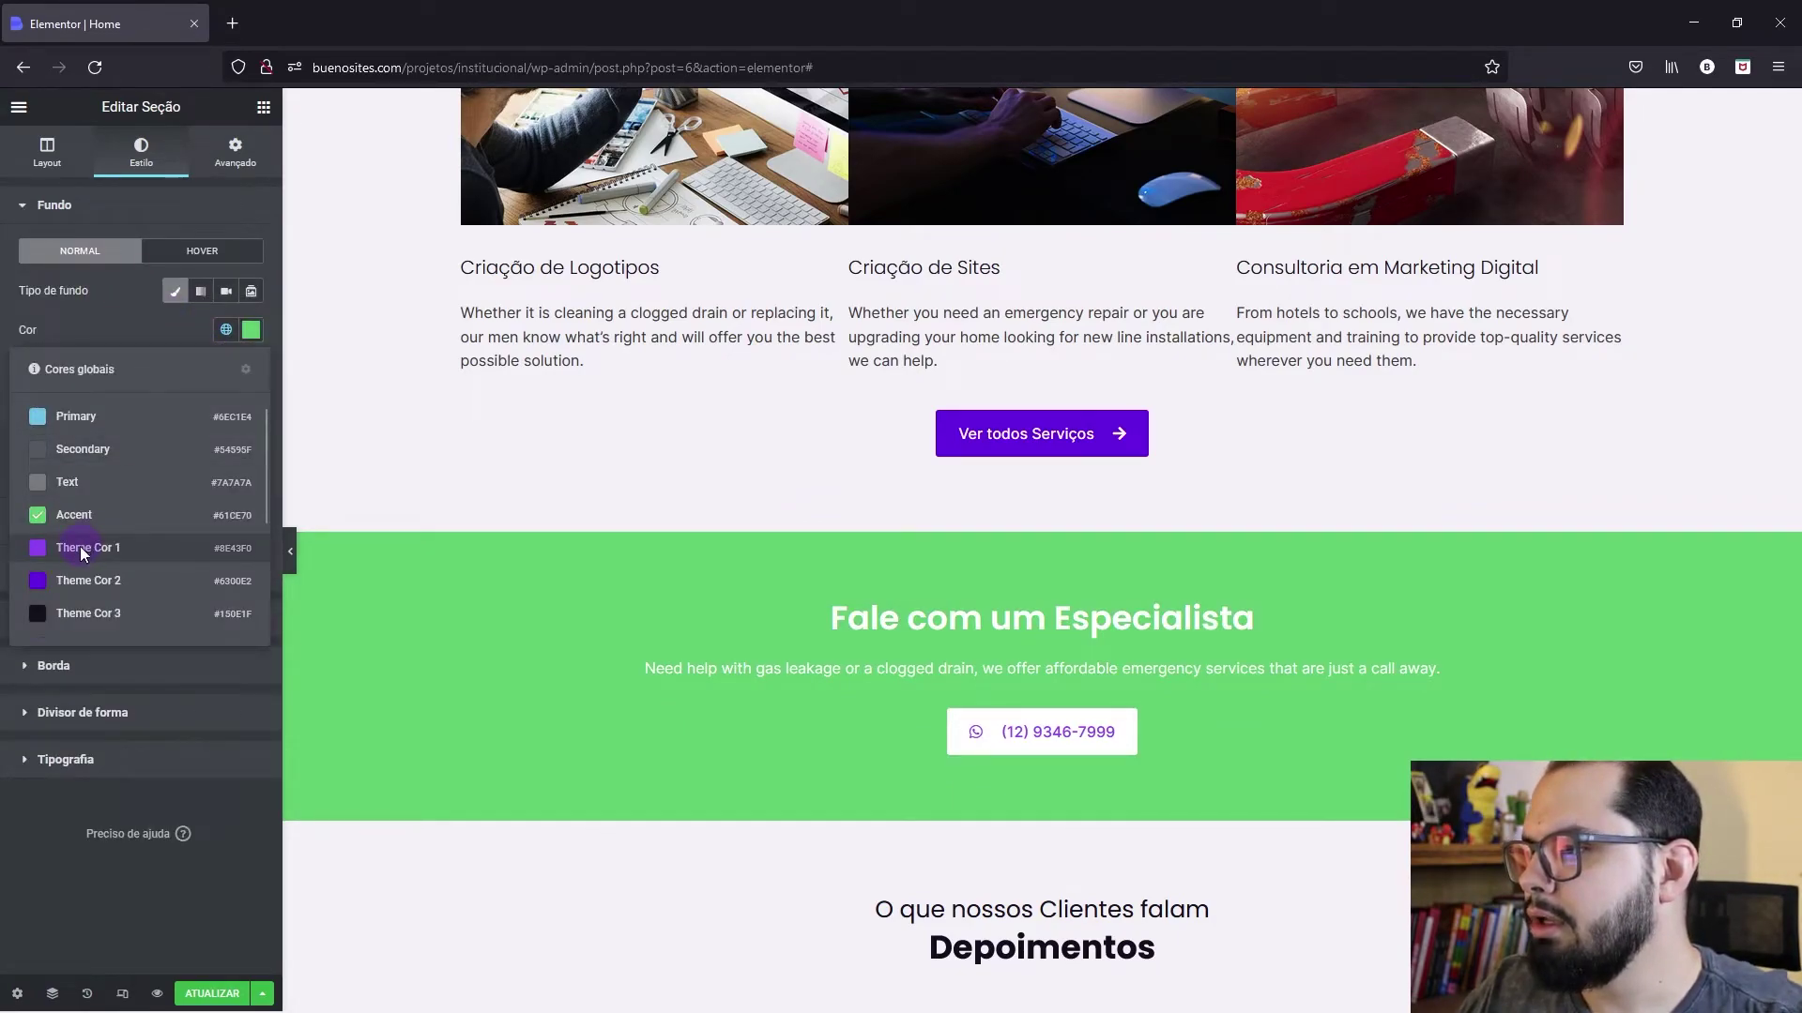
click(250, 330)
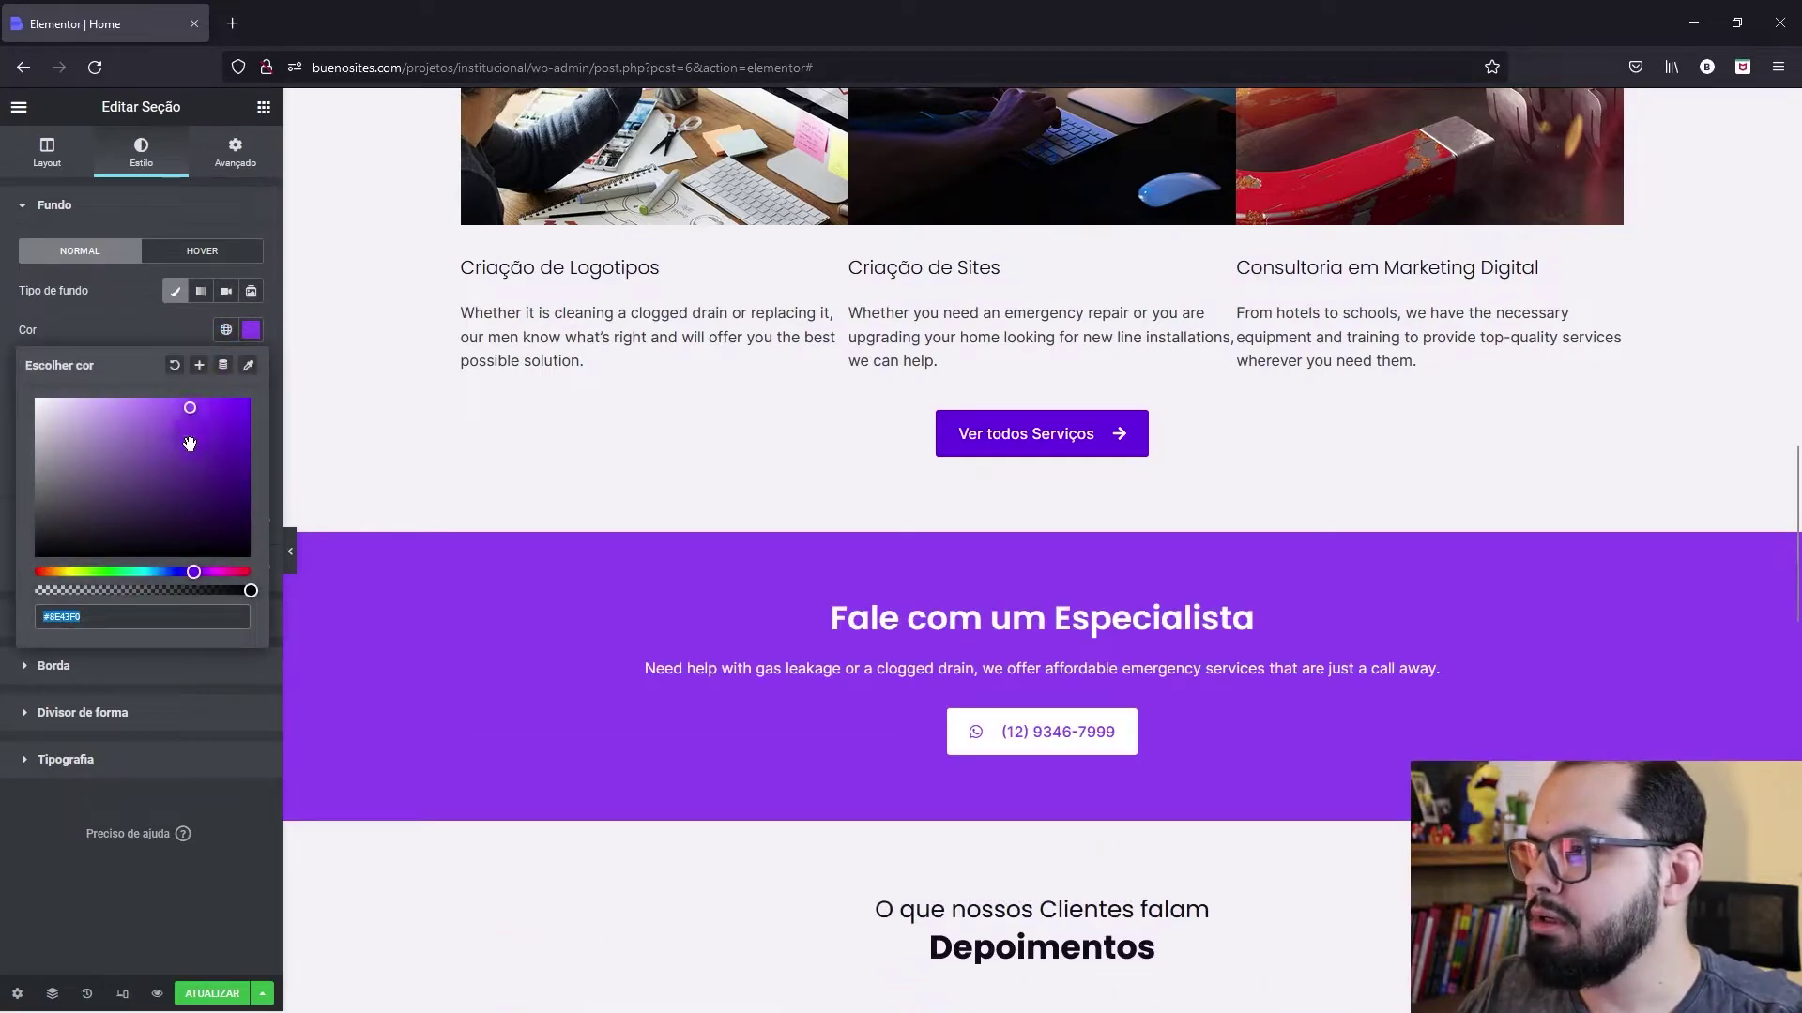
drag(187, 570, 168, 572)
drag(200, 437, 257, 398)
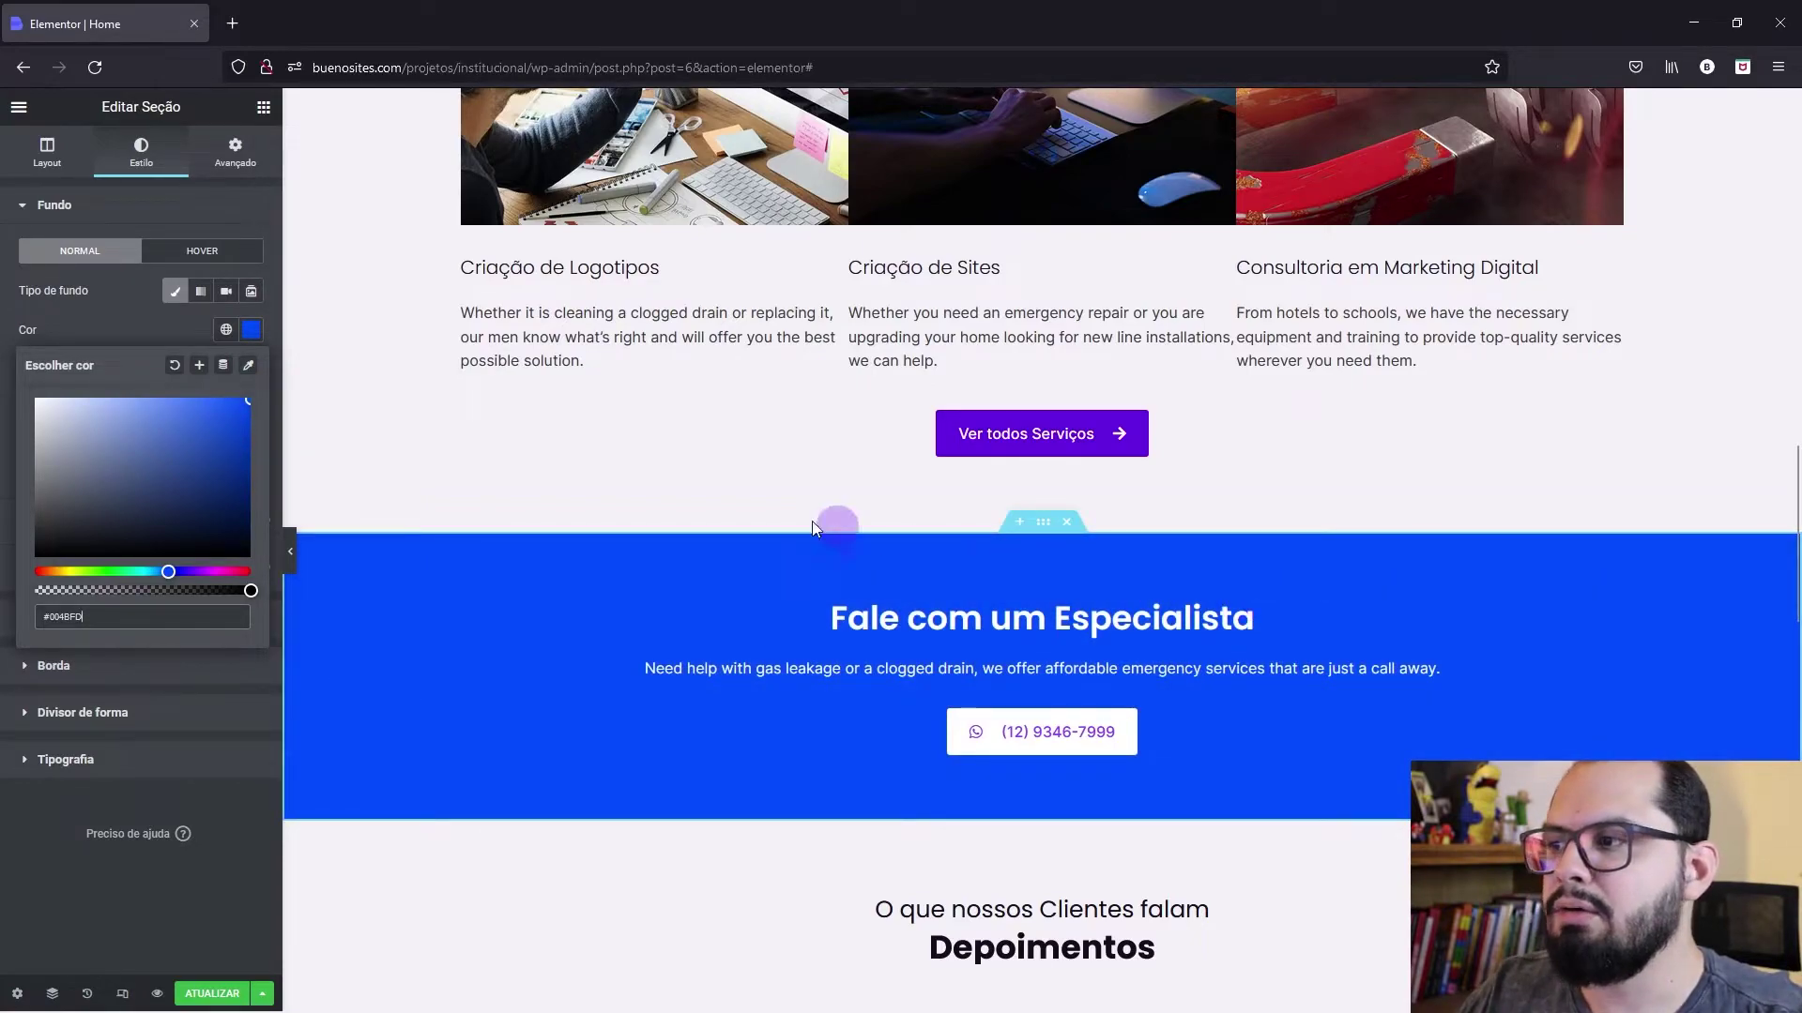
Step: Set the "Fale com um Especialista" section background to Theme Cor 2 and preview it without the editing panel
click(226, 344)
click(91, 598)
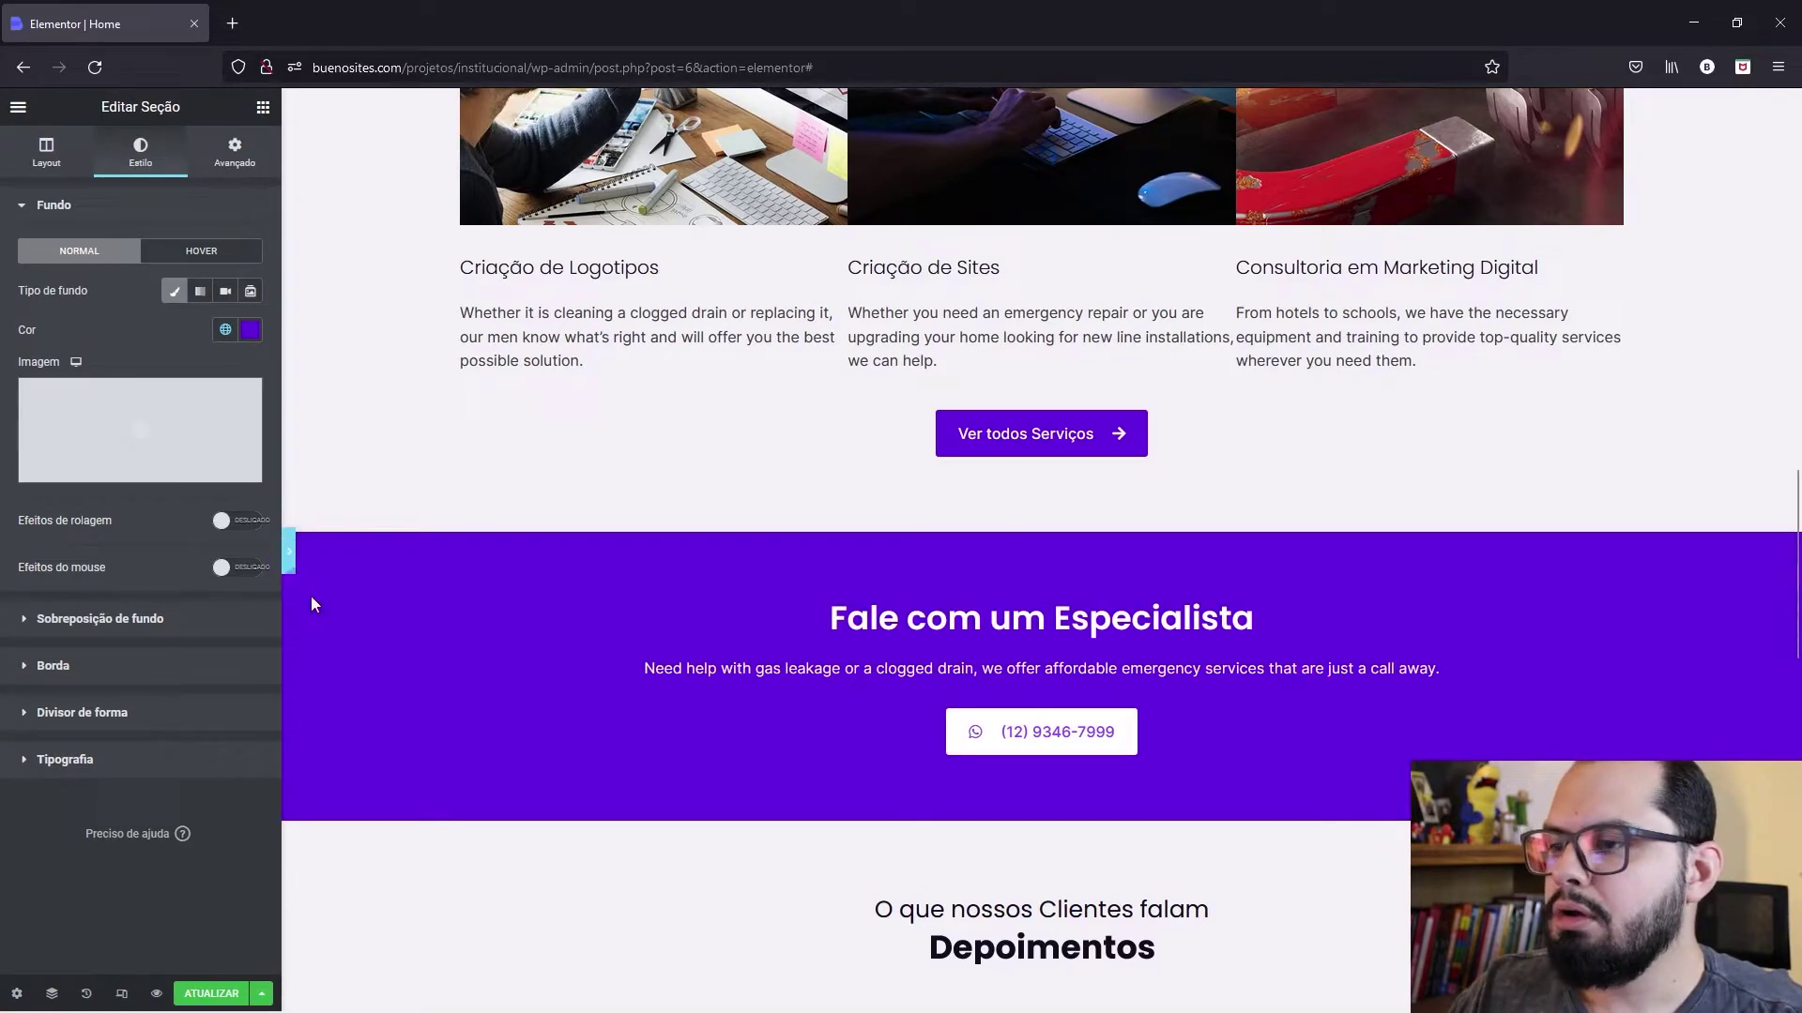
click(289, 559)
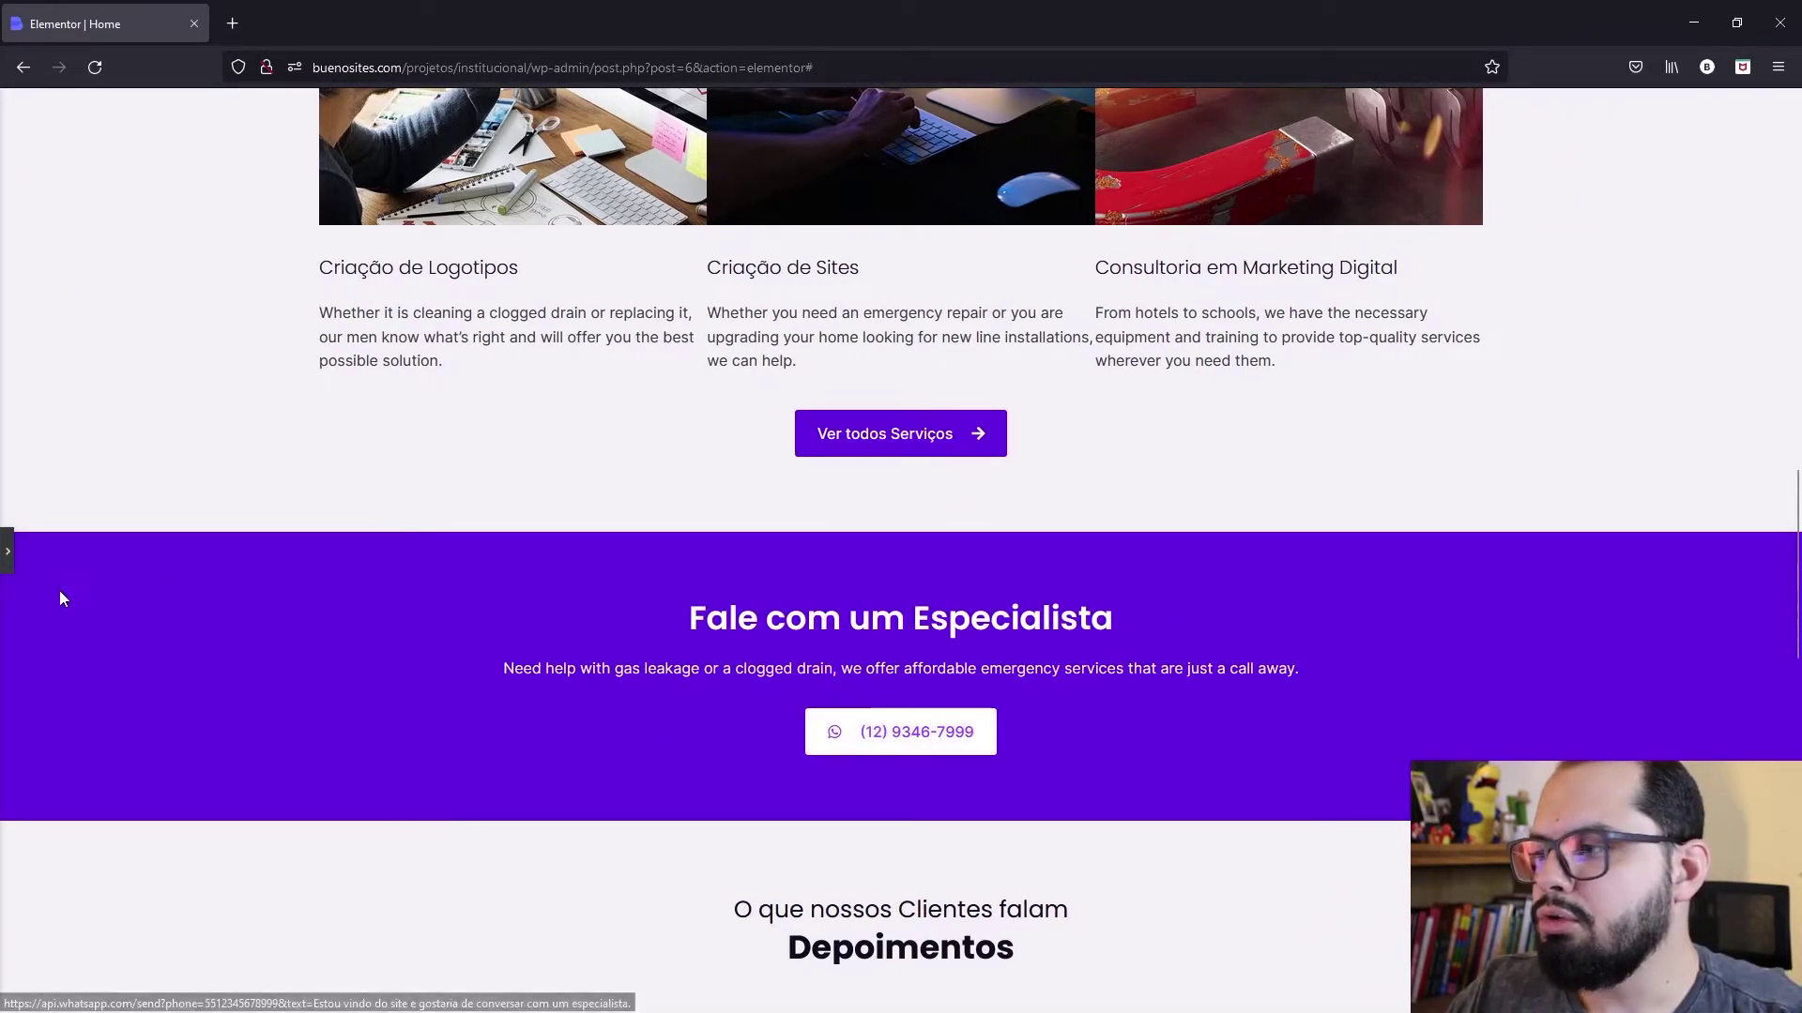
click(8, 555)
Step: Copy the "Nossos Serviços" heading and paste its style onto the "Depoimentos" heading
scroll(1098, 563, down, 3)
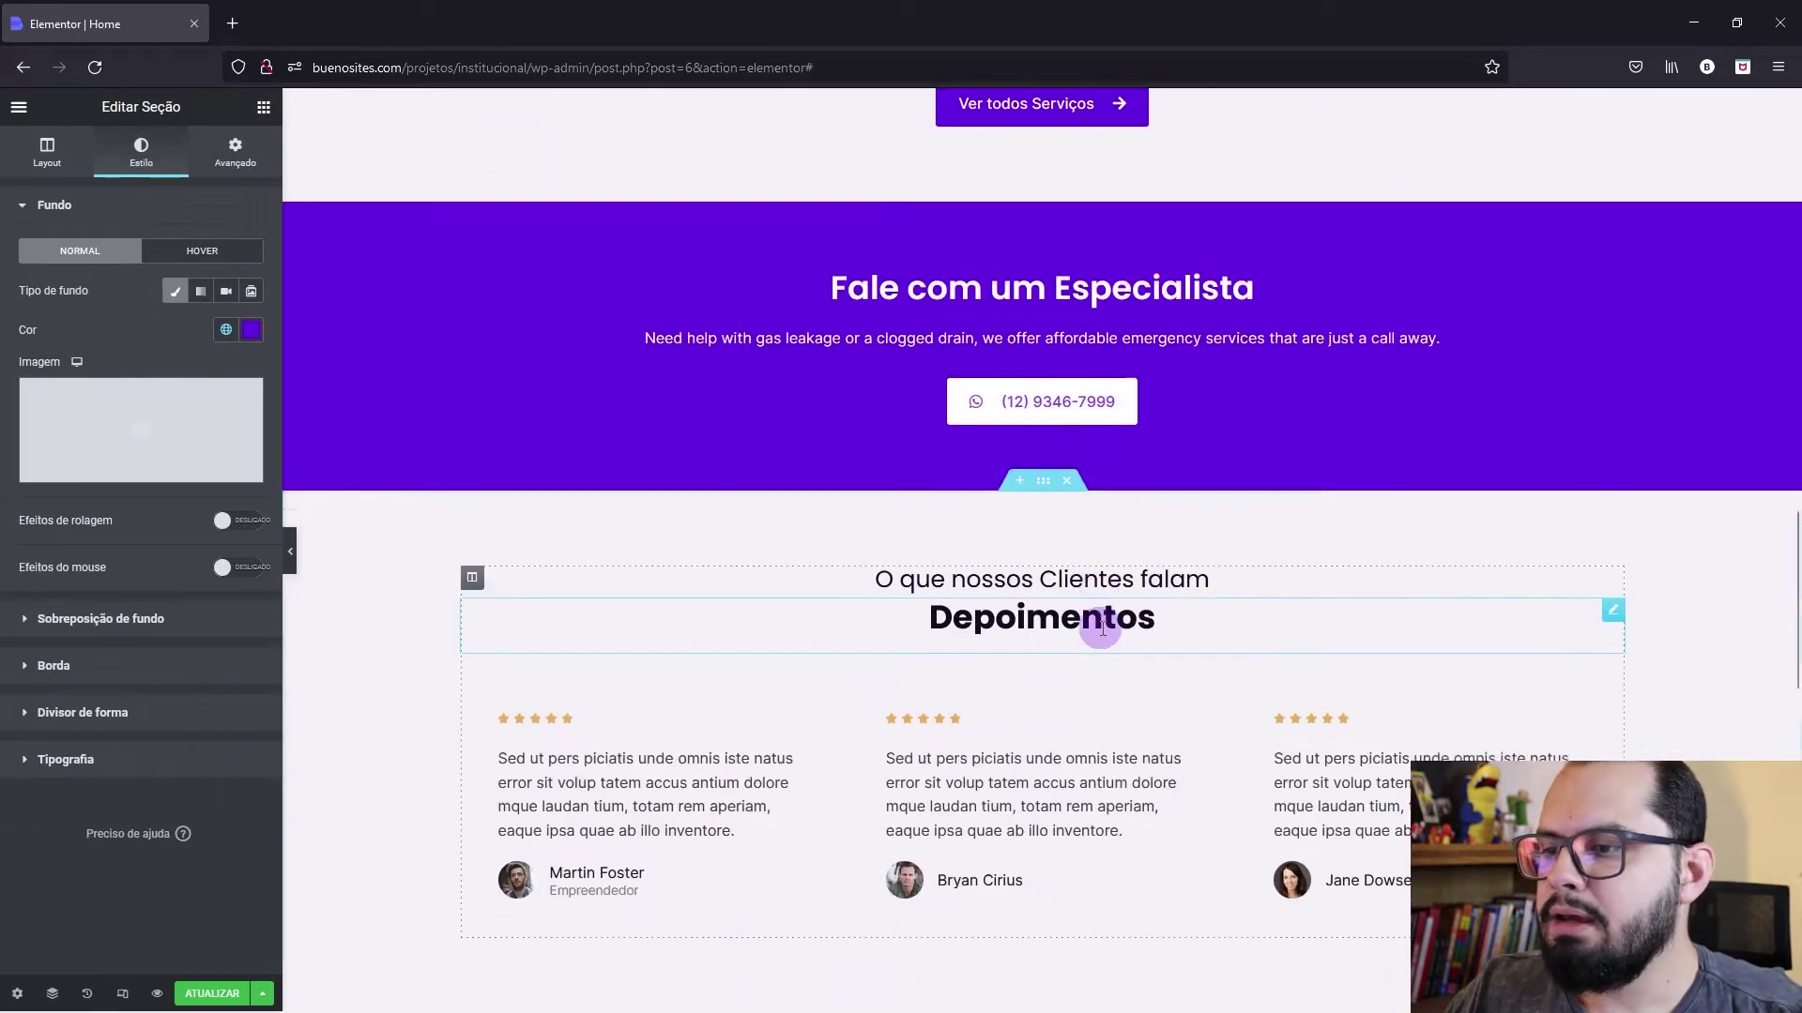
scroll(1110, 580, up, 3)
scroll(1108, 580, up, 5)
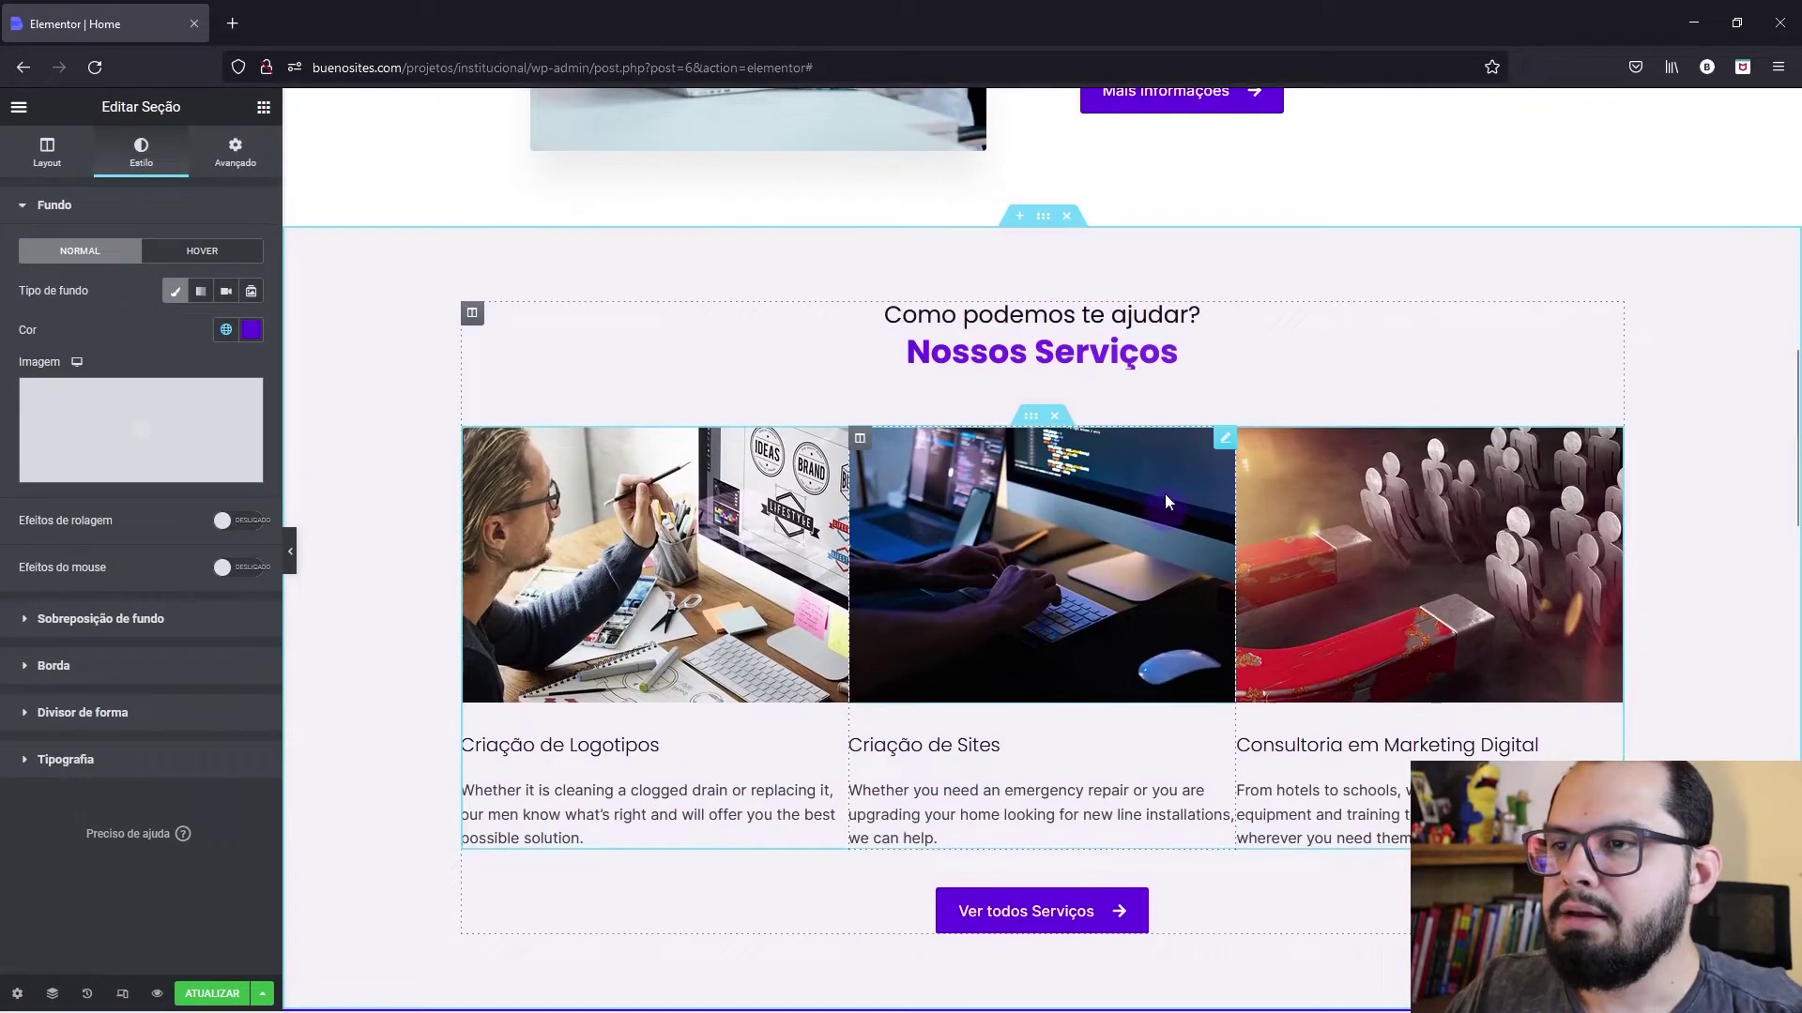
right_click(1150, 354)
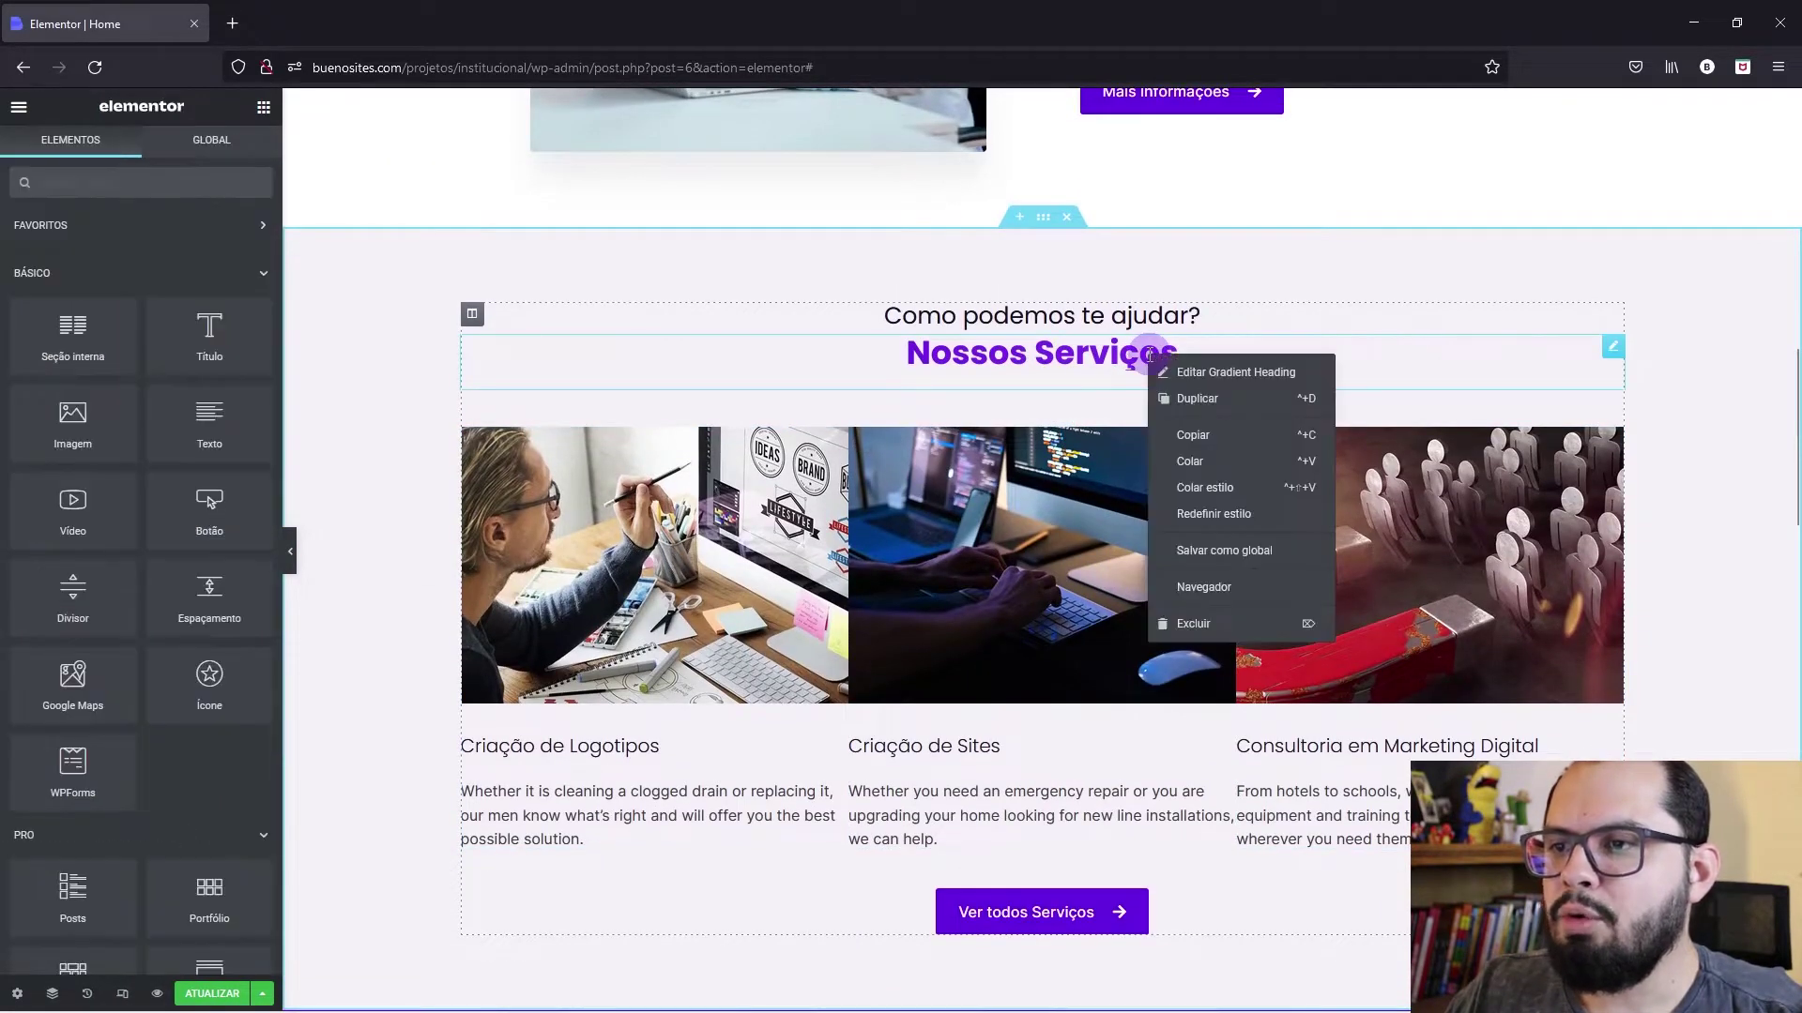
click(1194, 437)
scroll(1072, 659, down, 7)
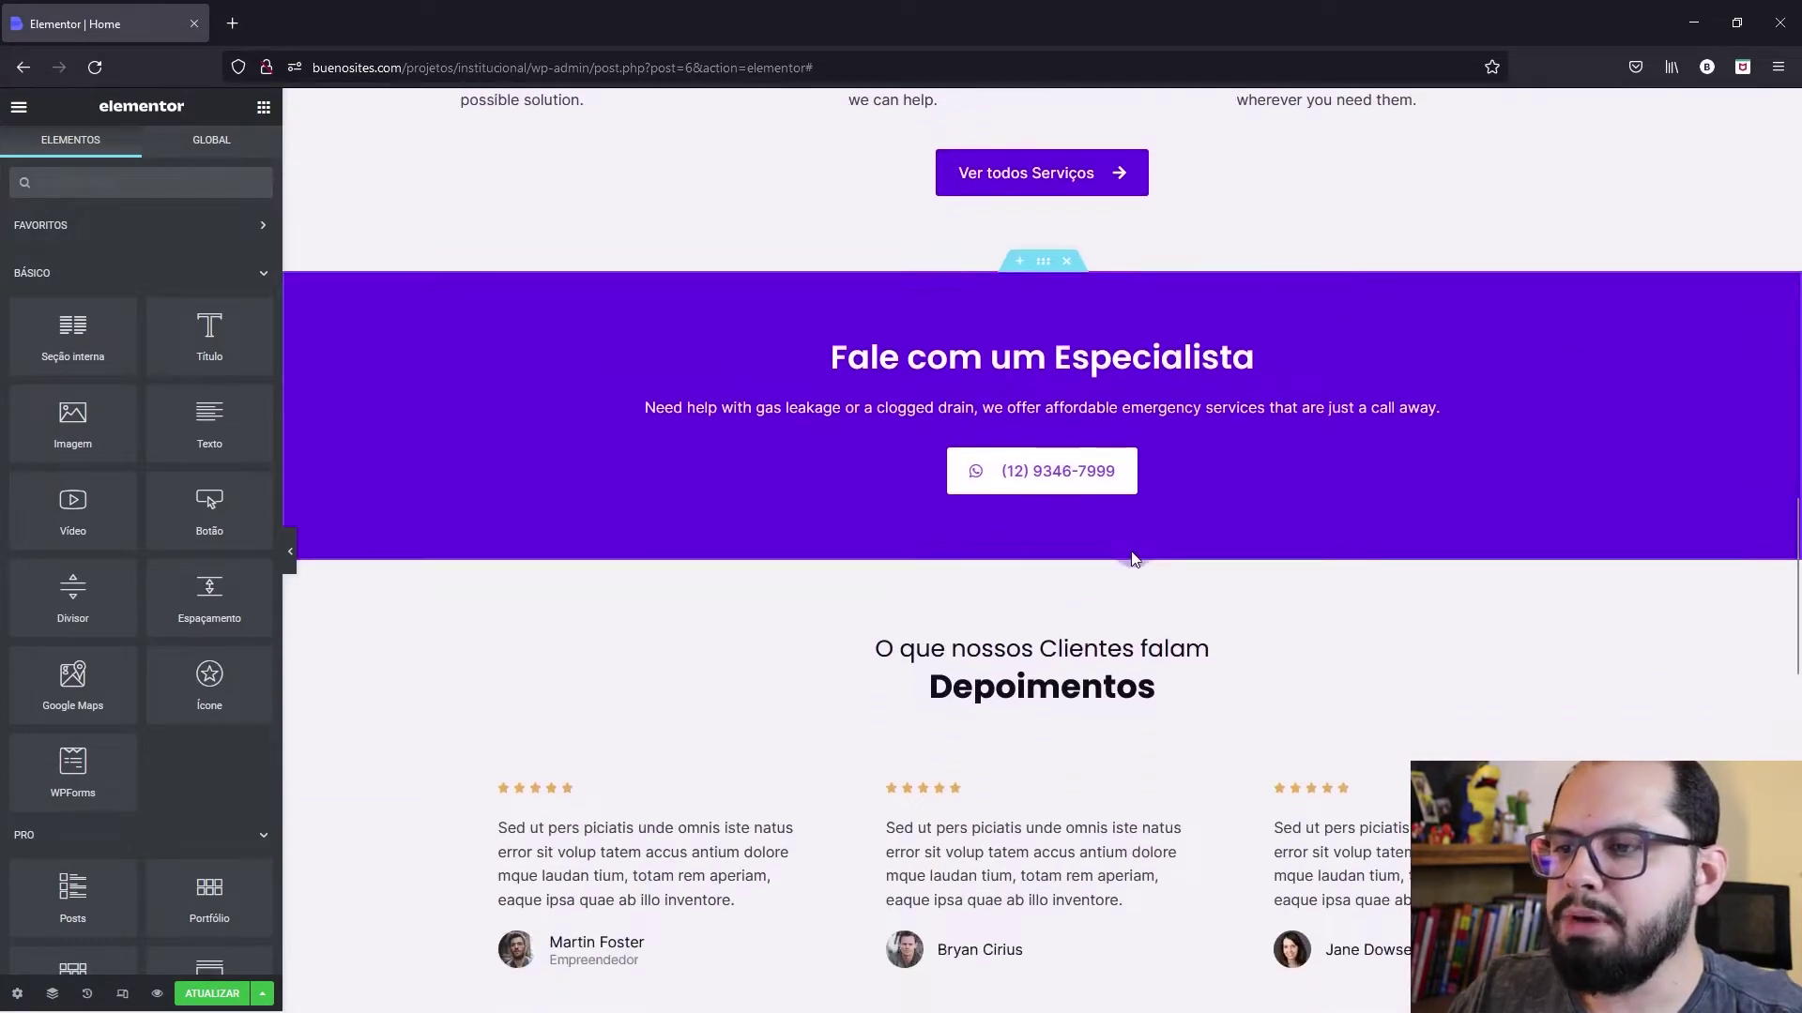
right_click(1072, 660)
click(1140, 793)
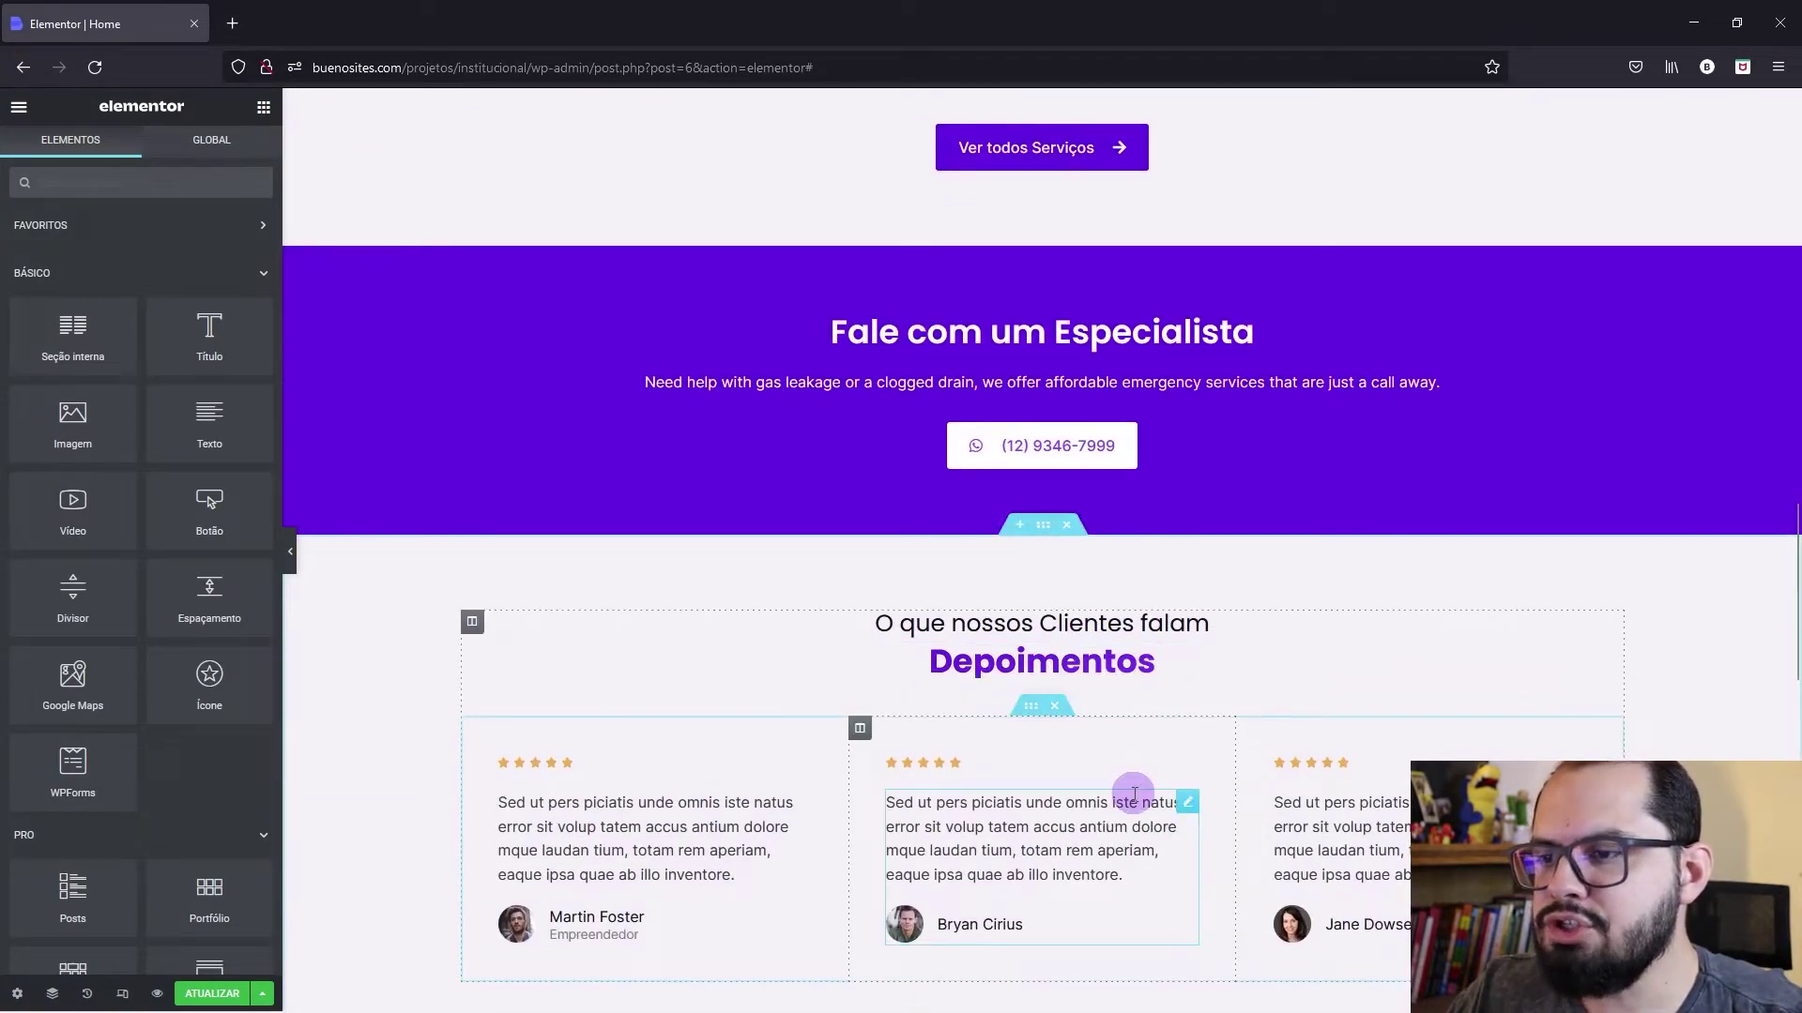
Step: Paste the copied "Nossos Serviços" heading style onto the "Portfólio" heading
scroll(1126, 758, down, 6)
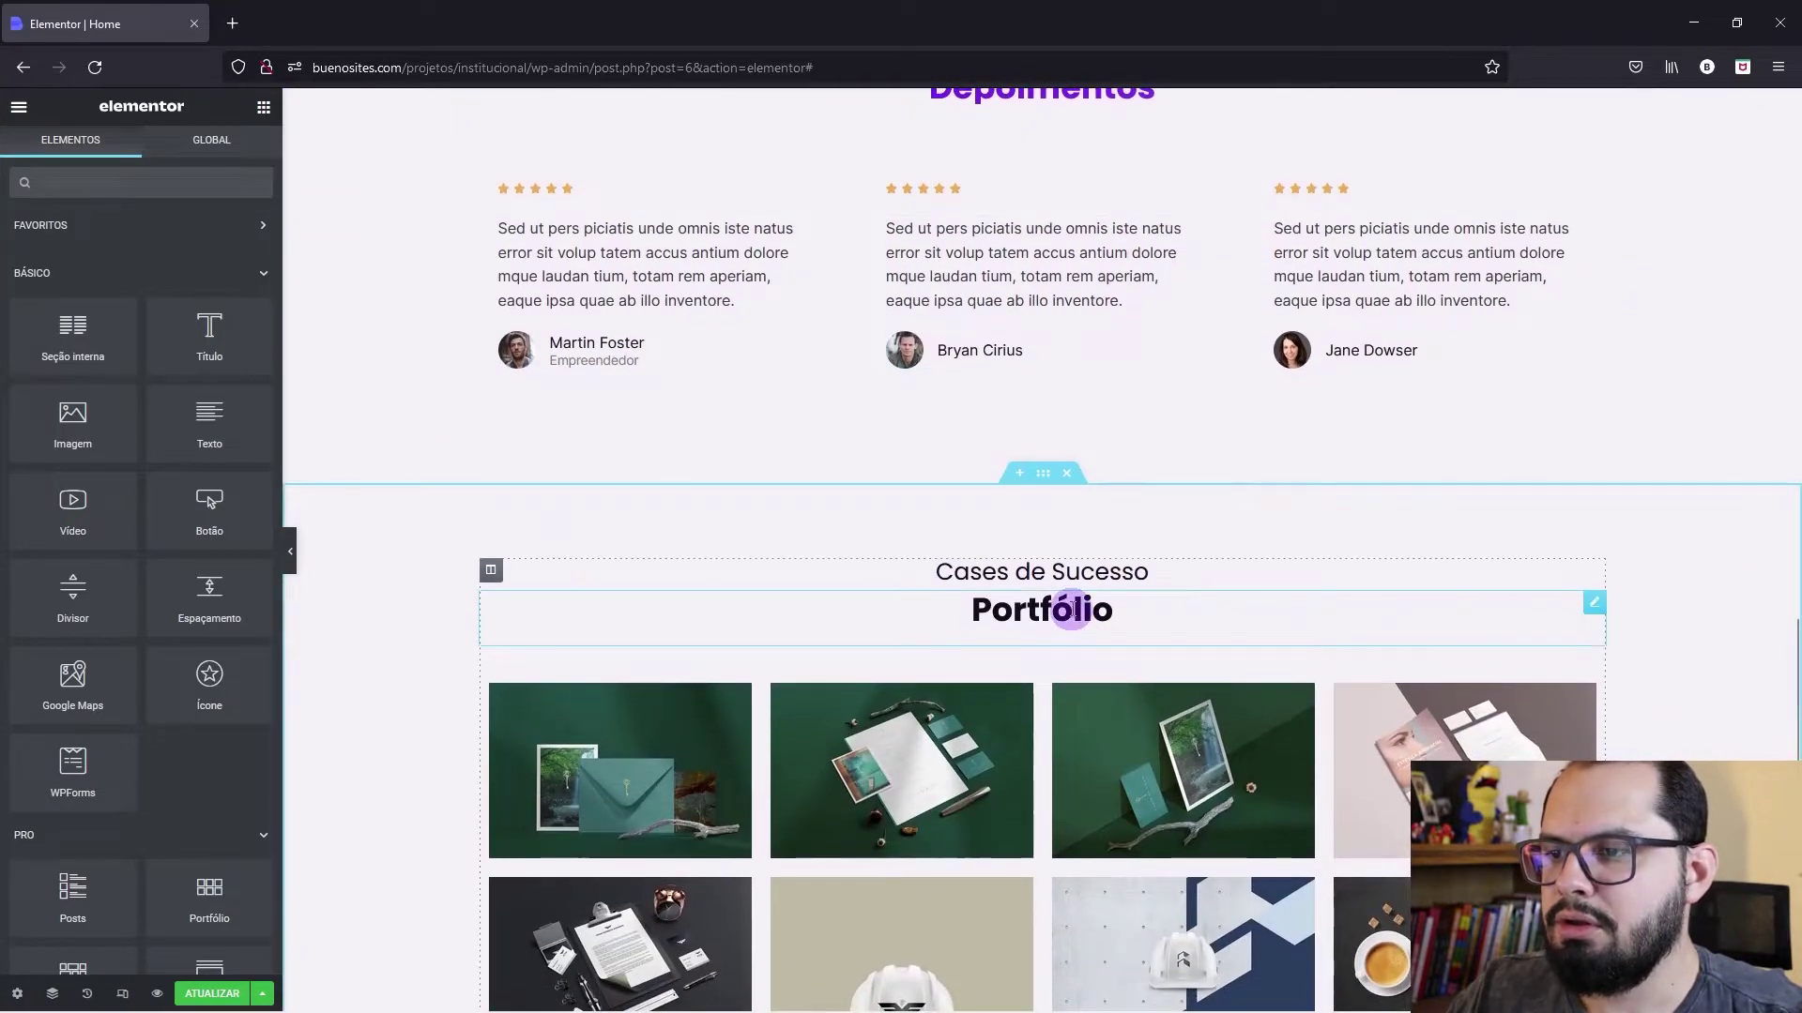
right_click(1076, 616)
click(1134, 741)
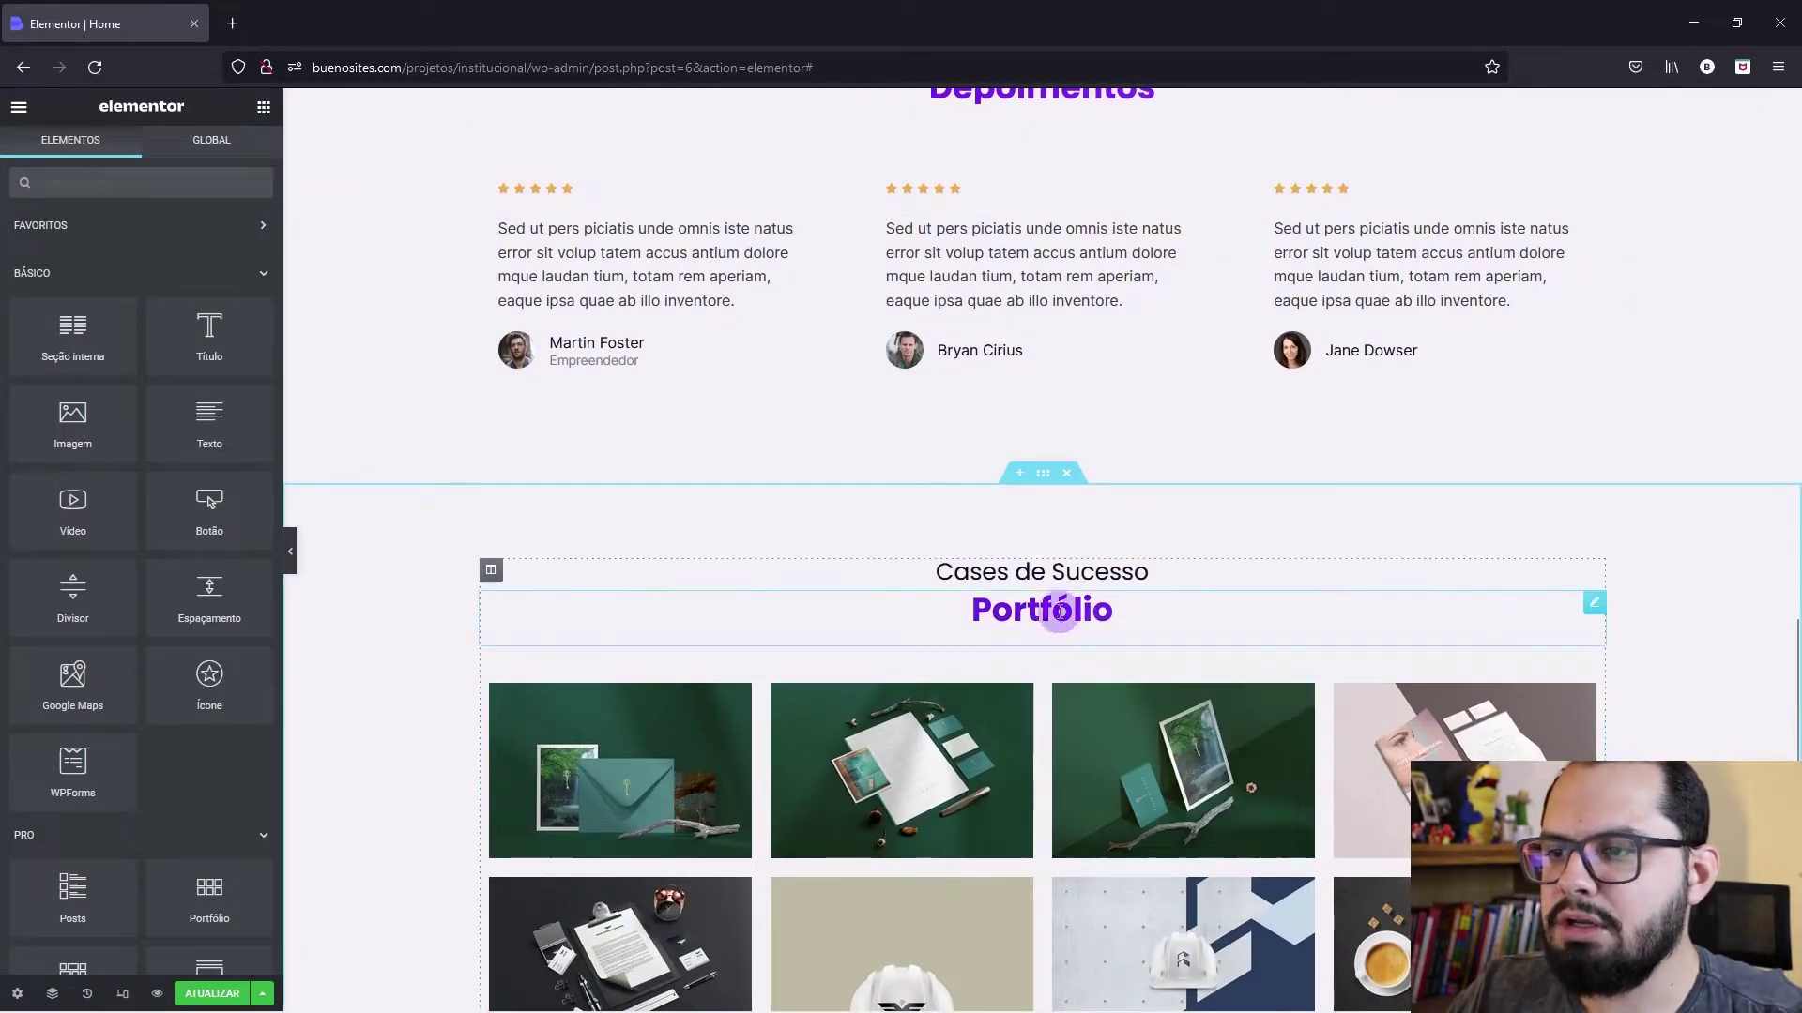
Step: Review the portfolio, testimonials, specialist and services sections for consistent heading and background colors
scroll(1058, 610, down, 7)
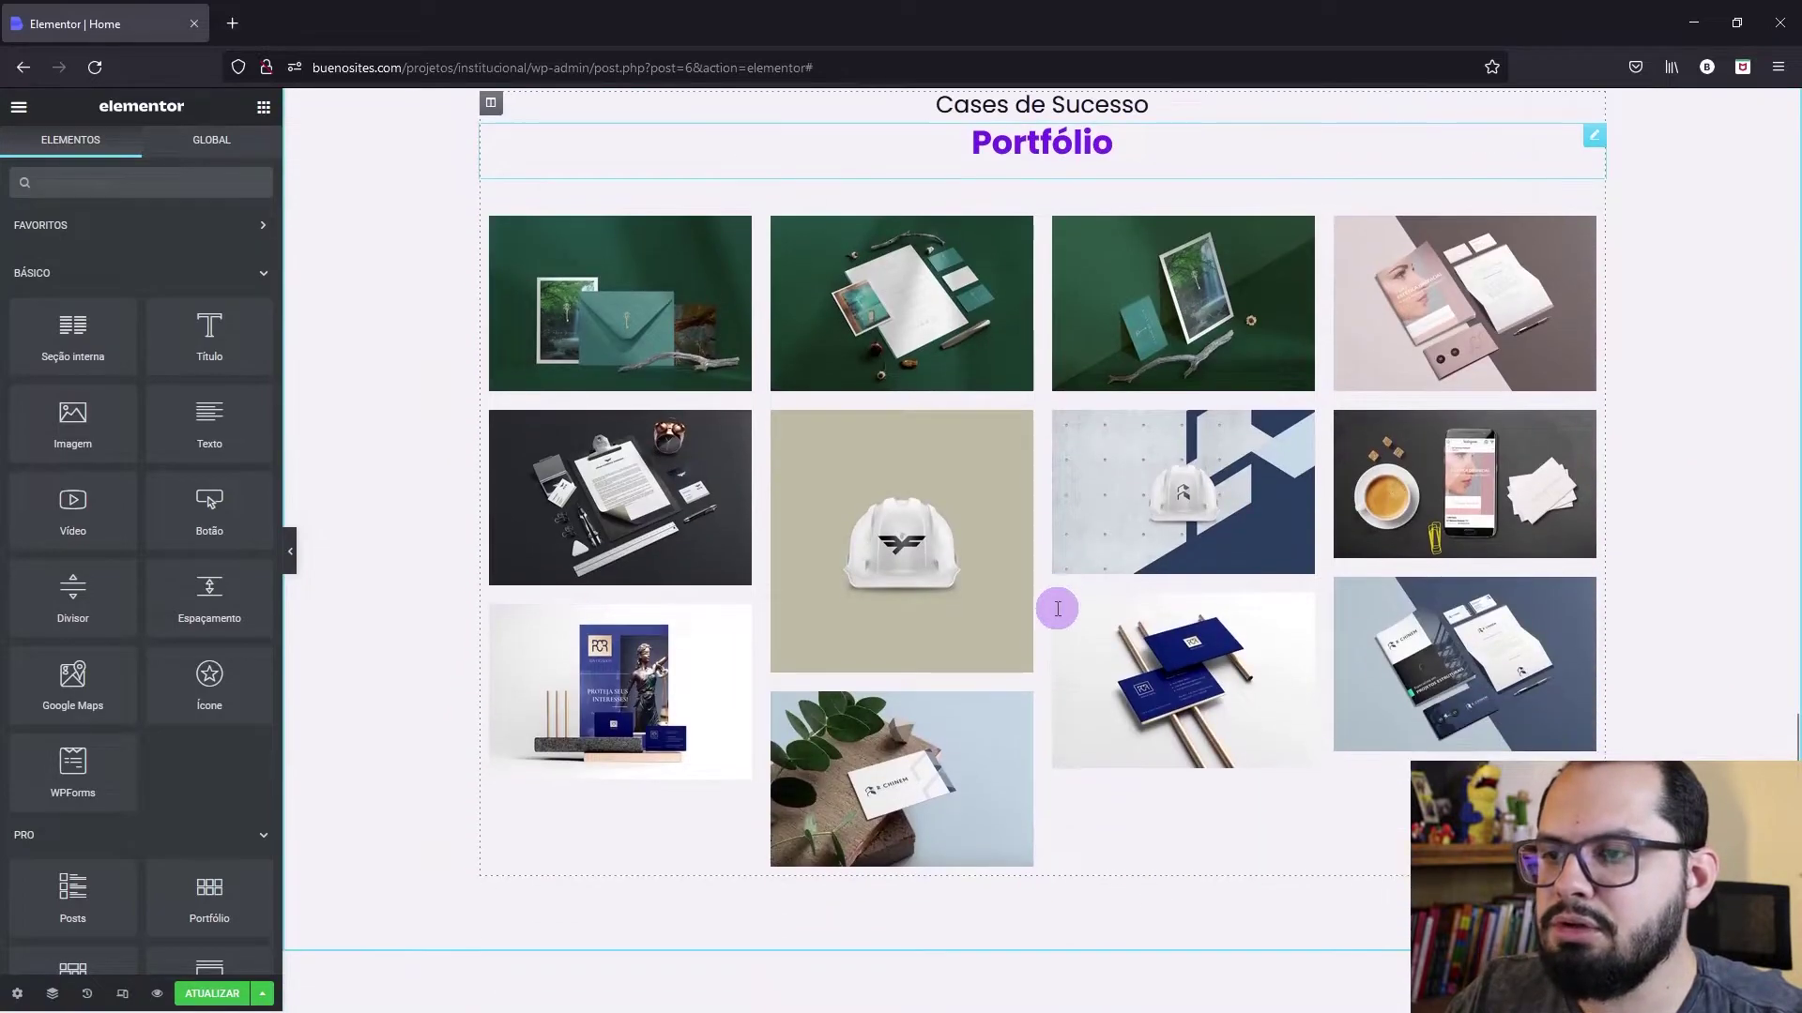
scroll(1057, 610, up, 12)
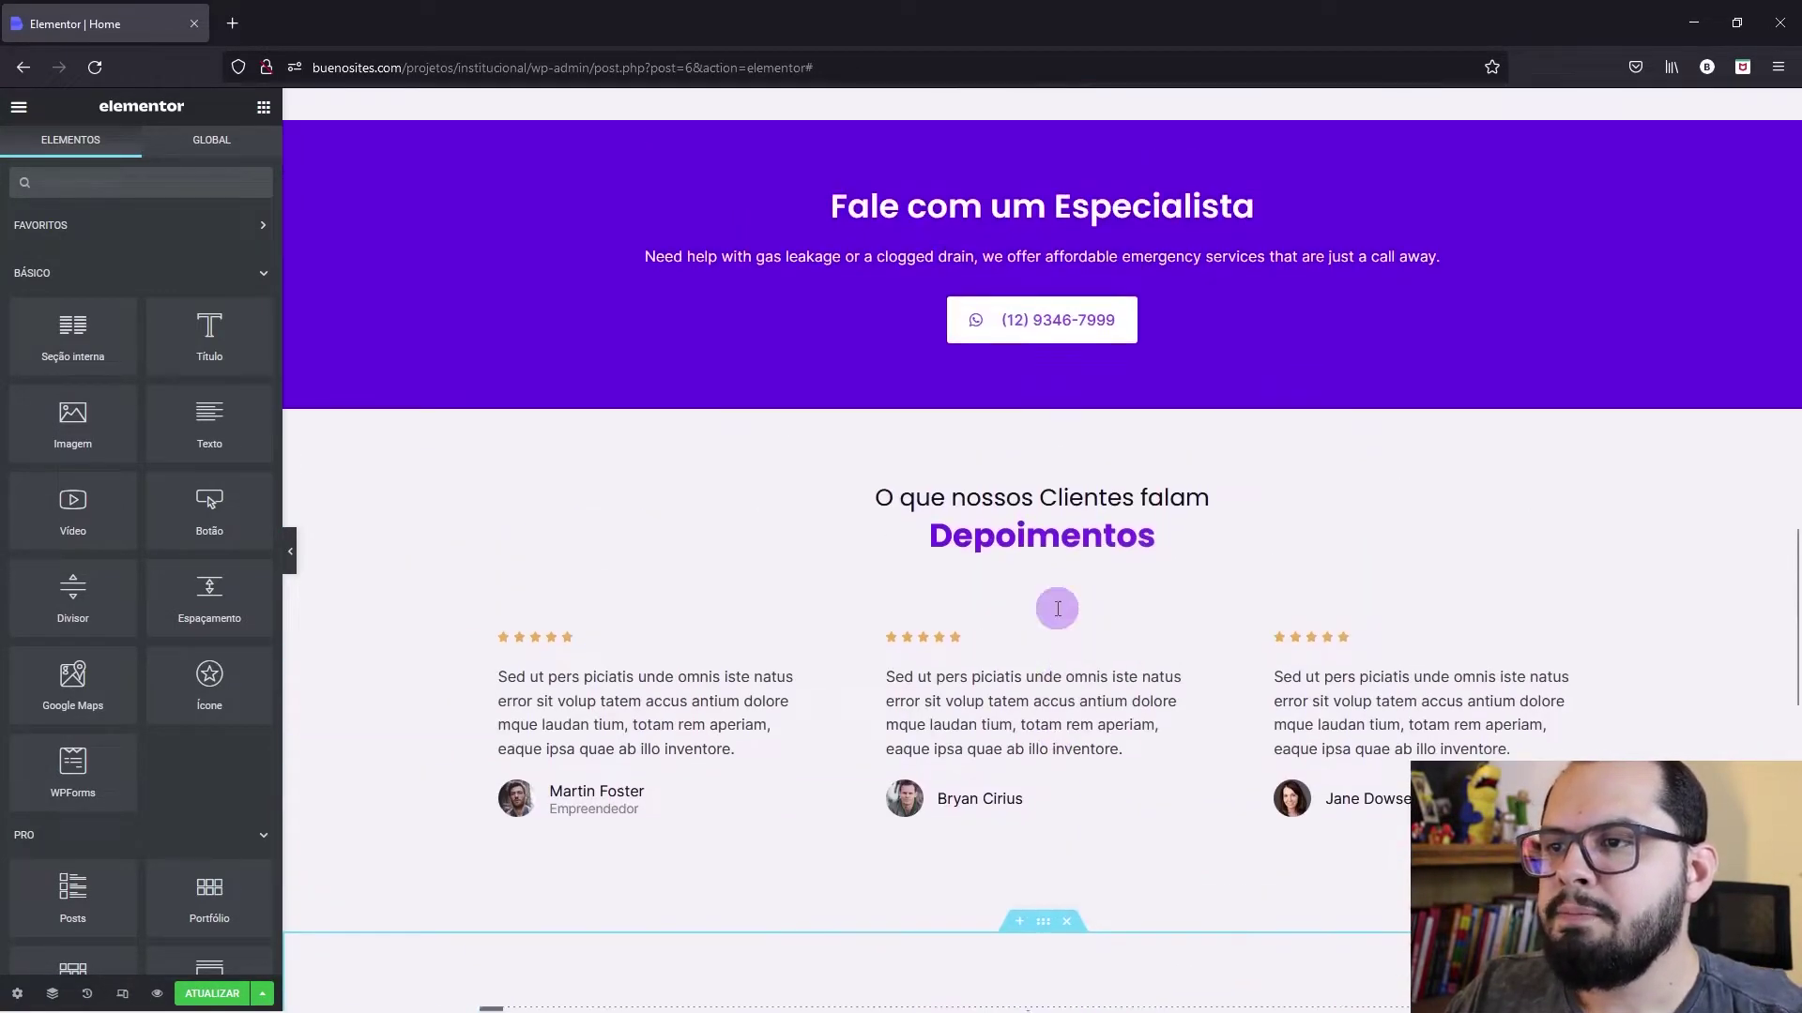
scroll(1058, 612, down, 5)
scroll(1089, 610, up, 4)
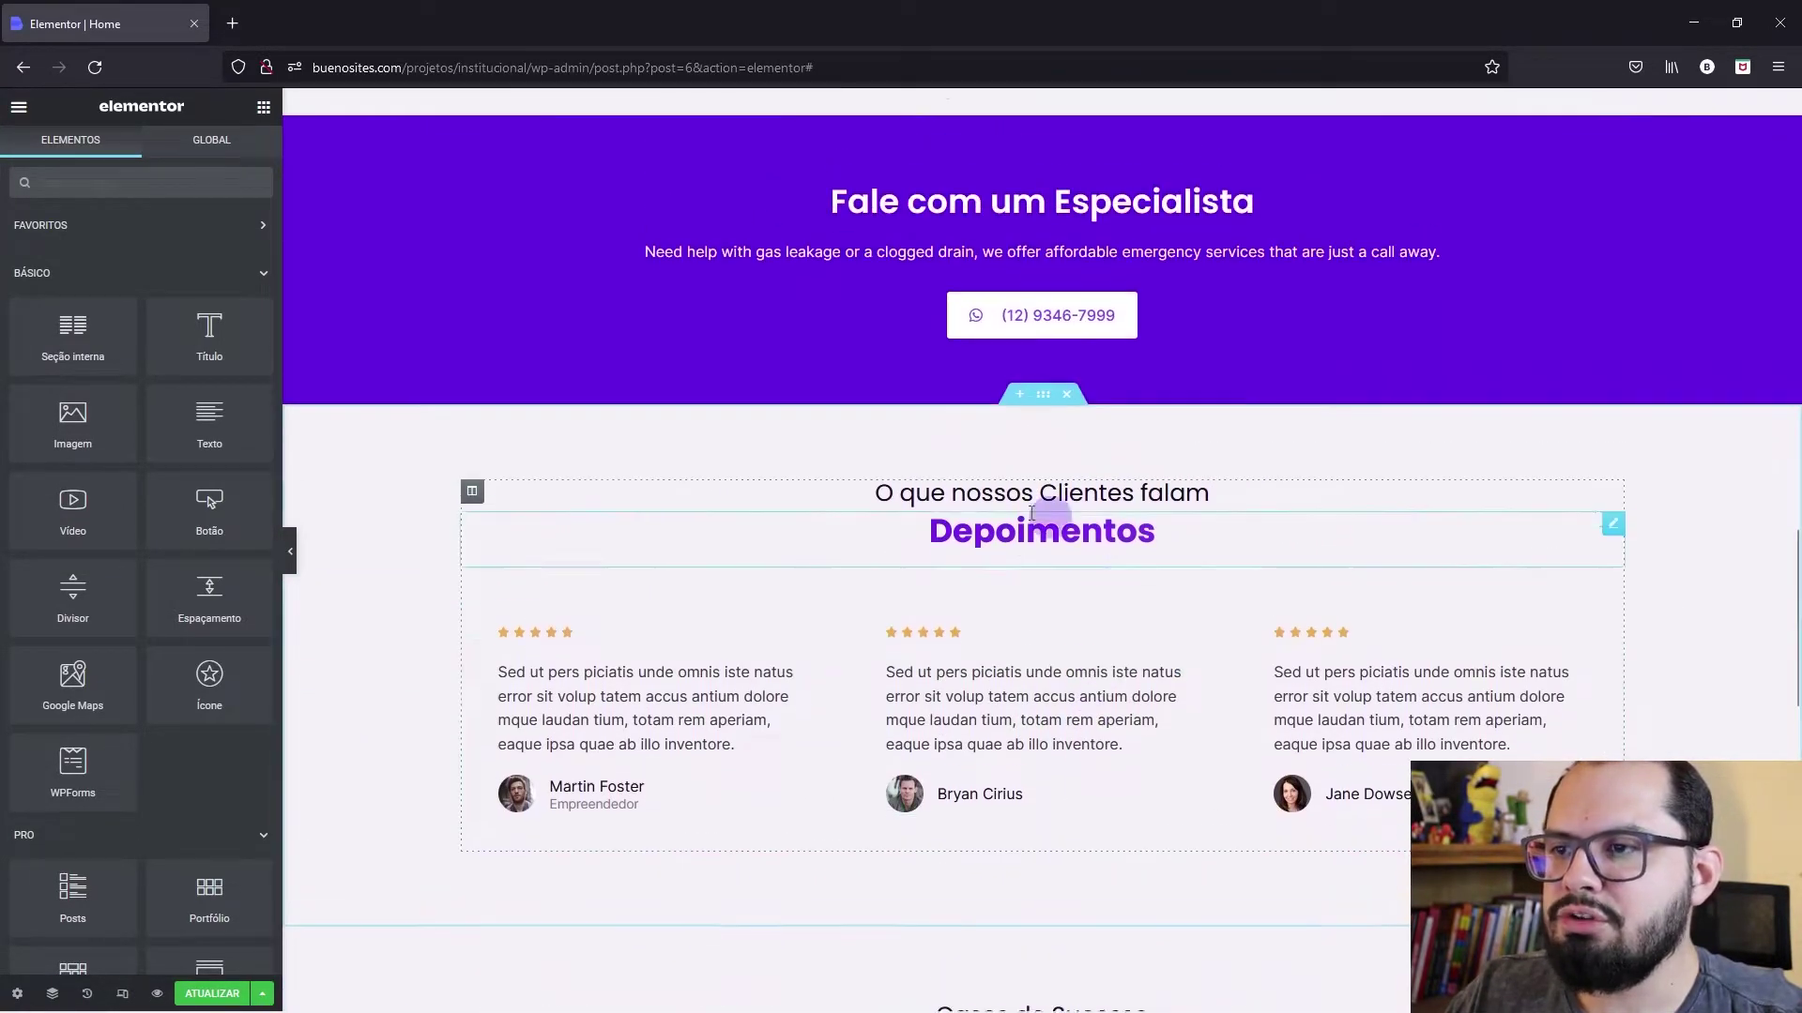
scroll(1216, 583, up, 10)
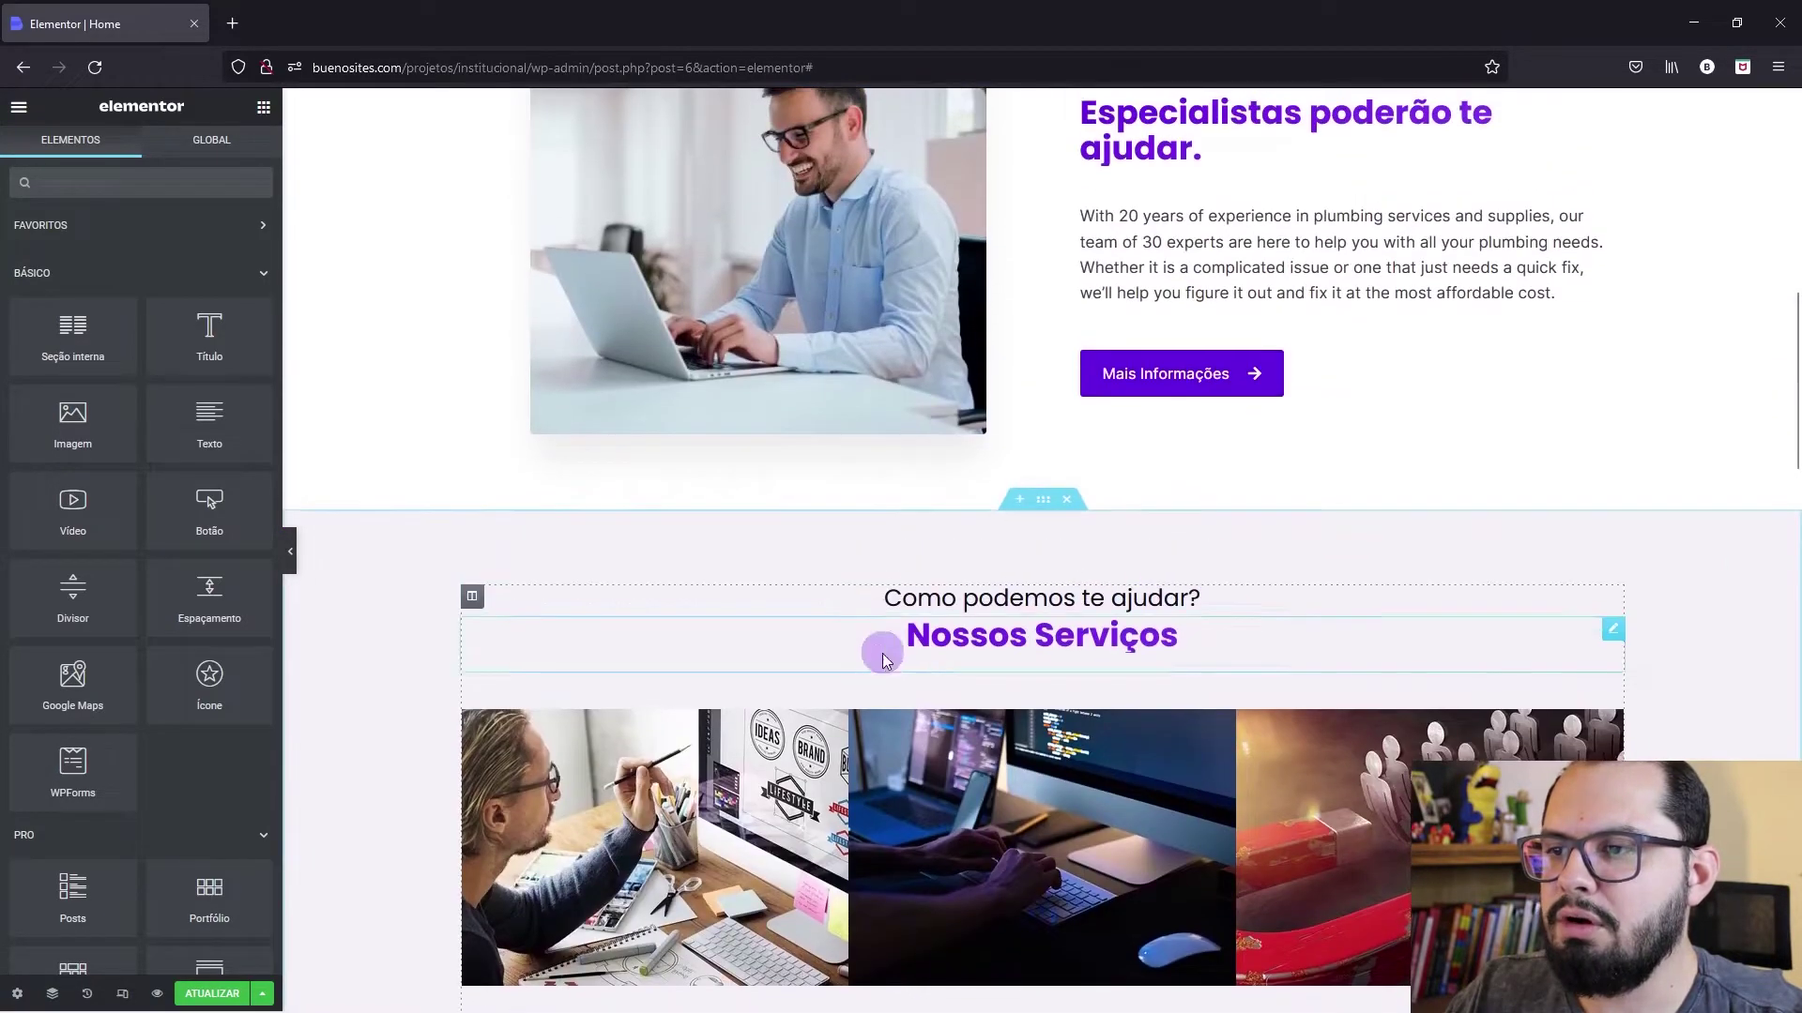
Step: Review the hero, about, services, specialist and testimonials sections of the Home page for design improvements
scroll(1234, 682, up, 8)
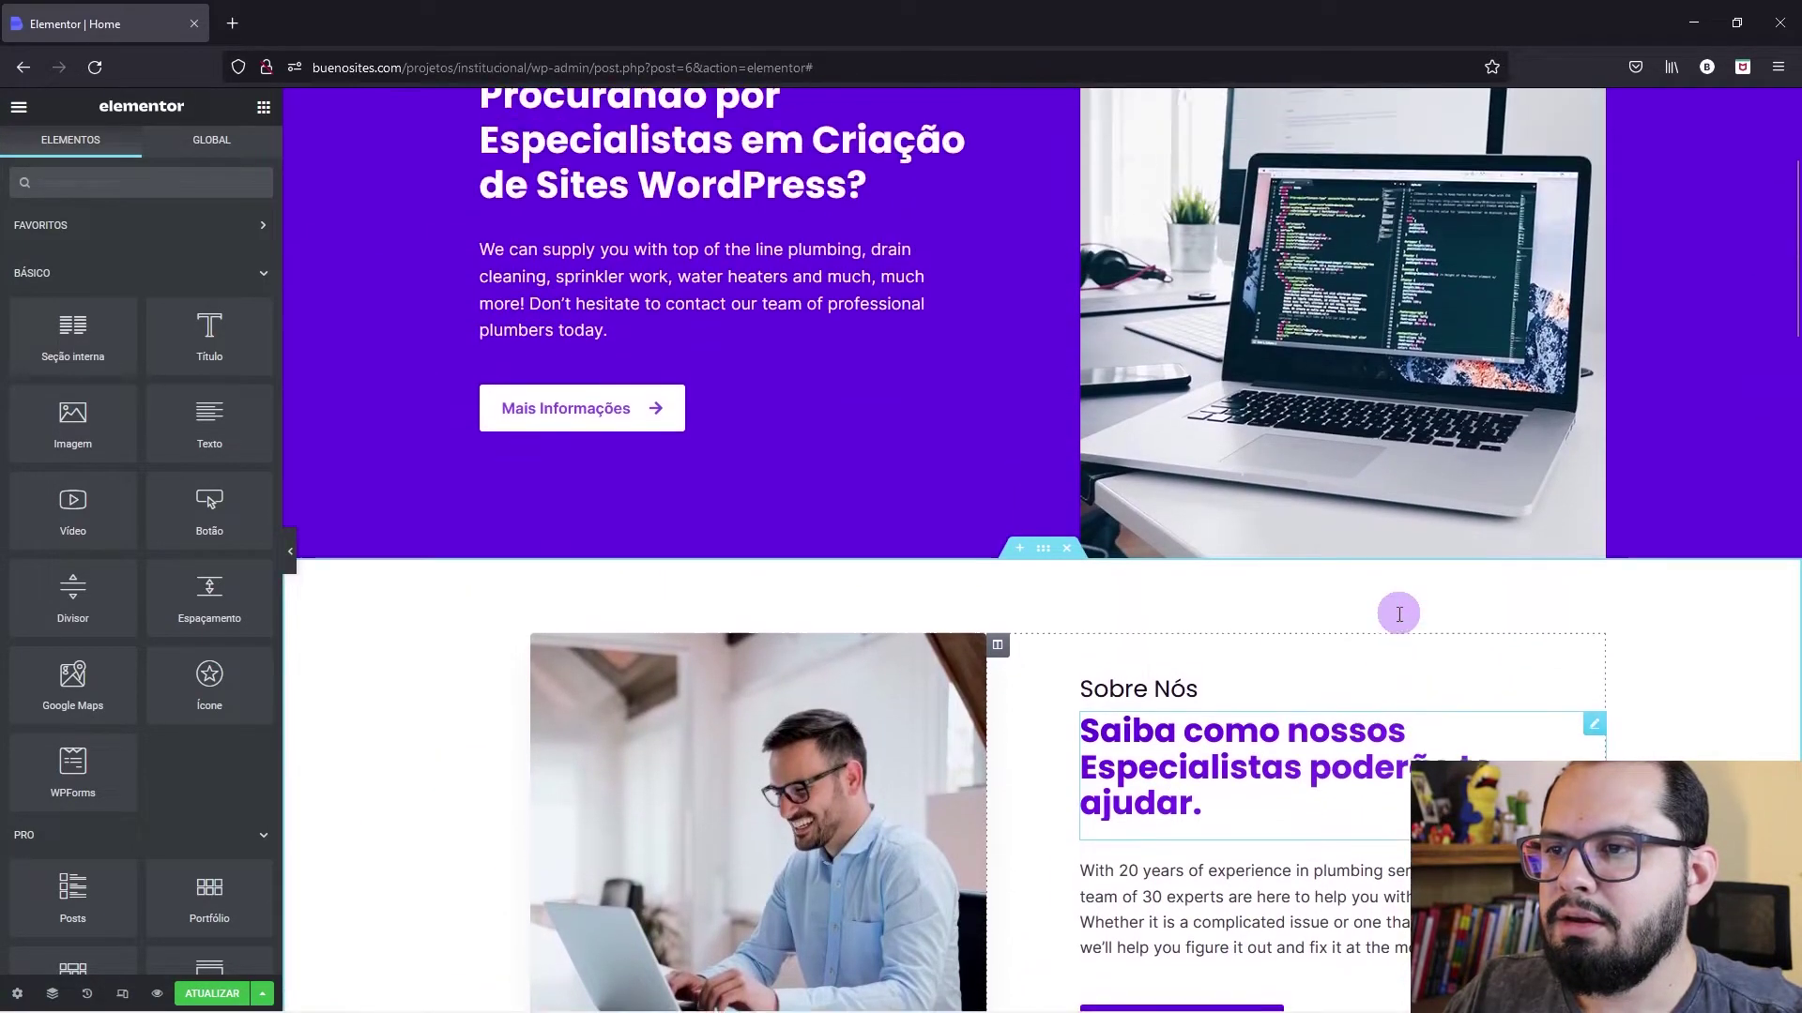
scroll(409, 217, up, 2)
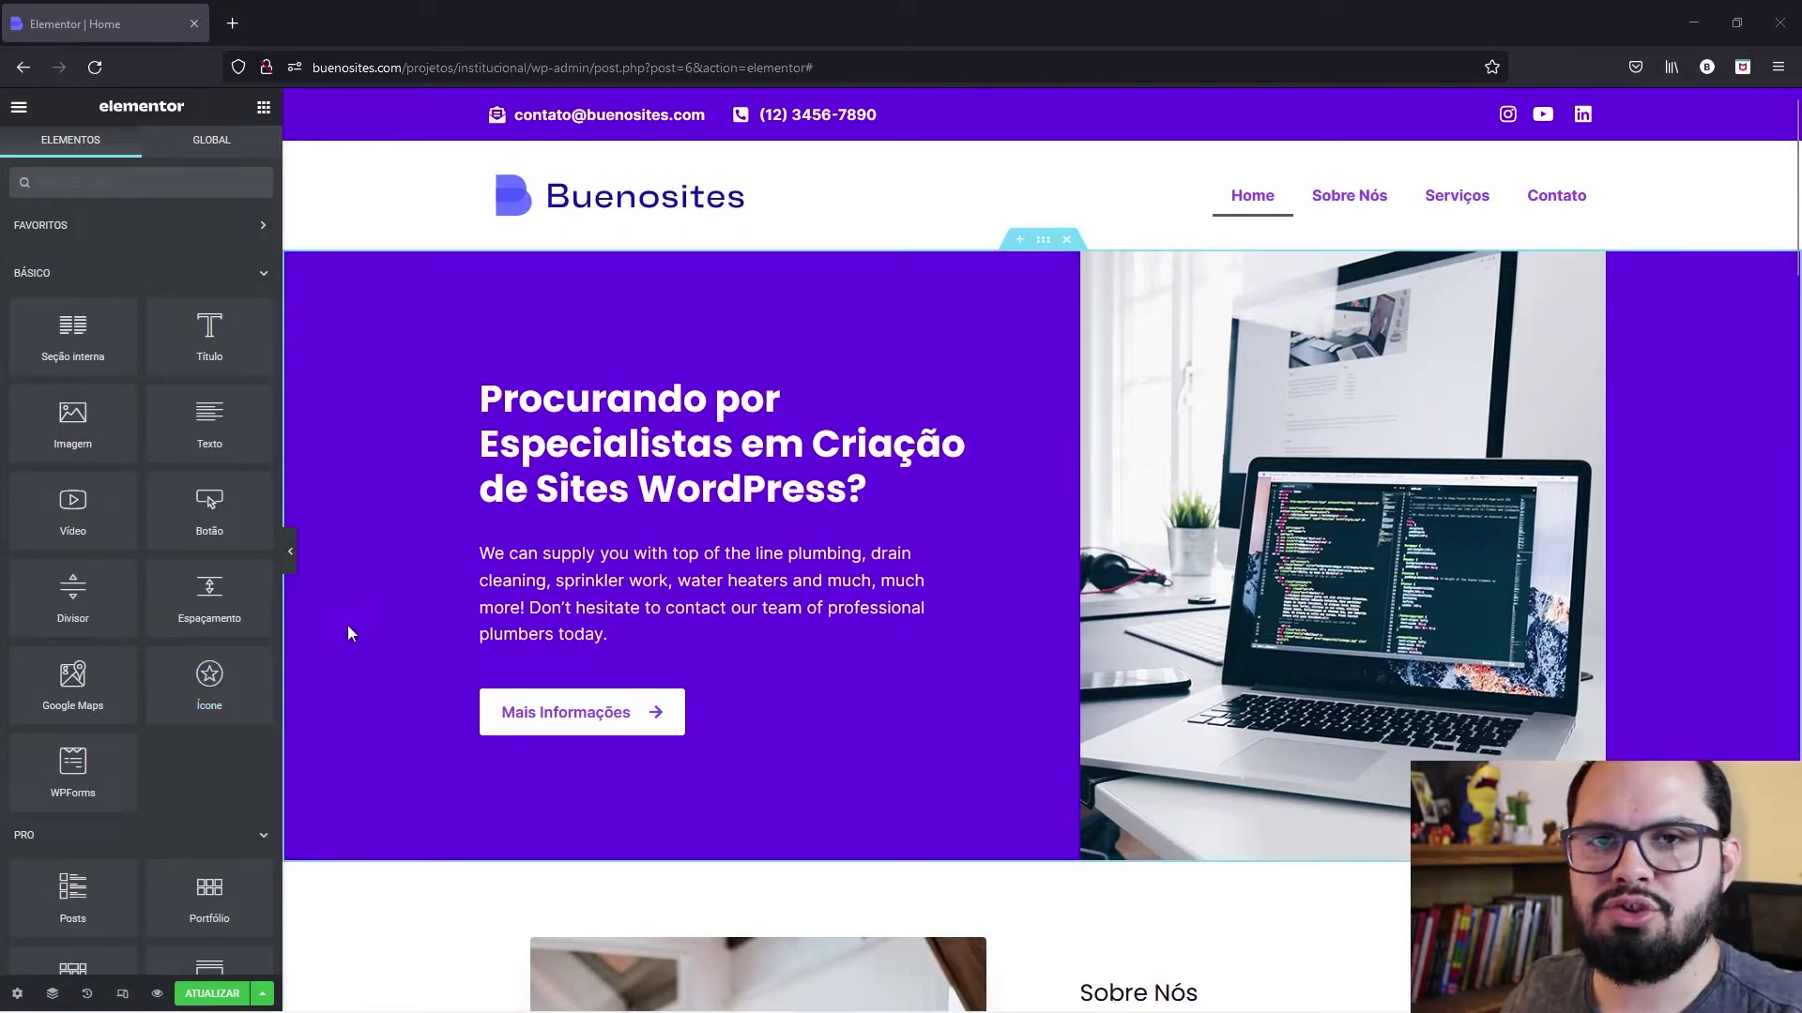
scroll(347, 625, down, 2)
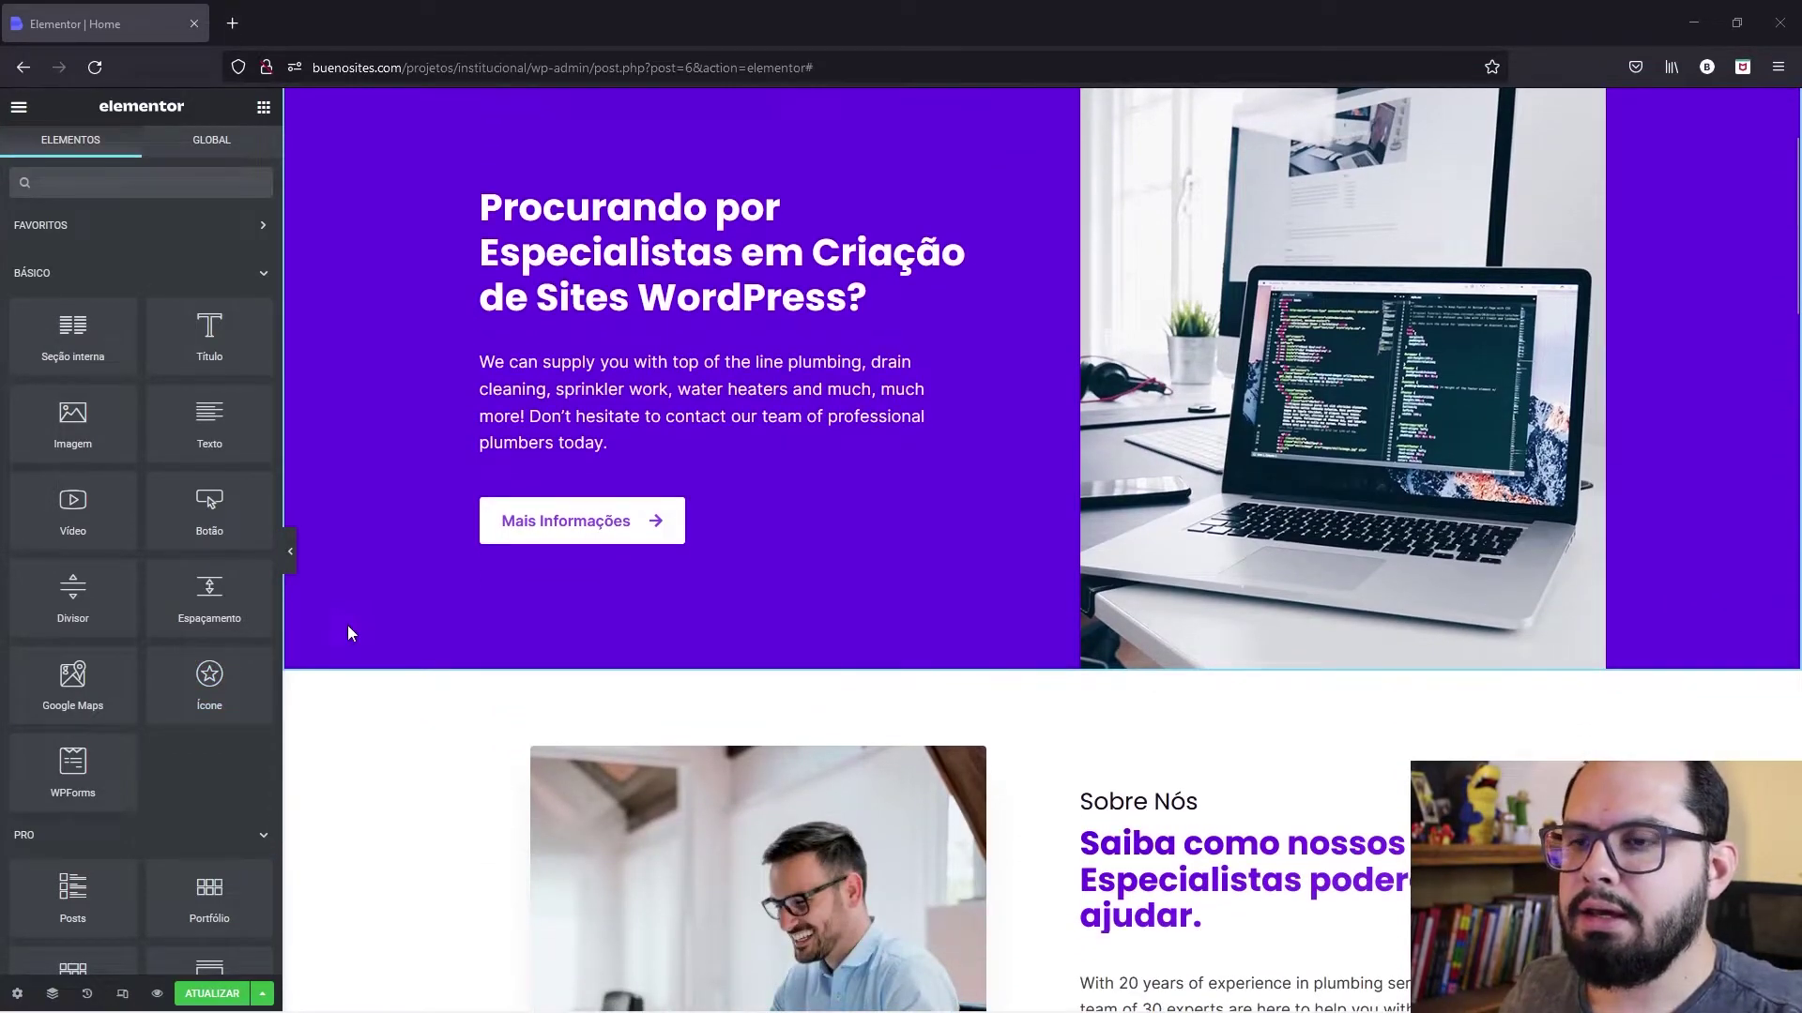
scroll(347, 625, down, 3)
scroll(347, 625, down, 2)
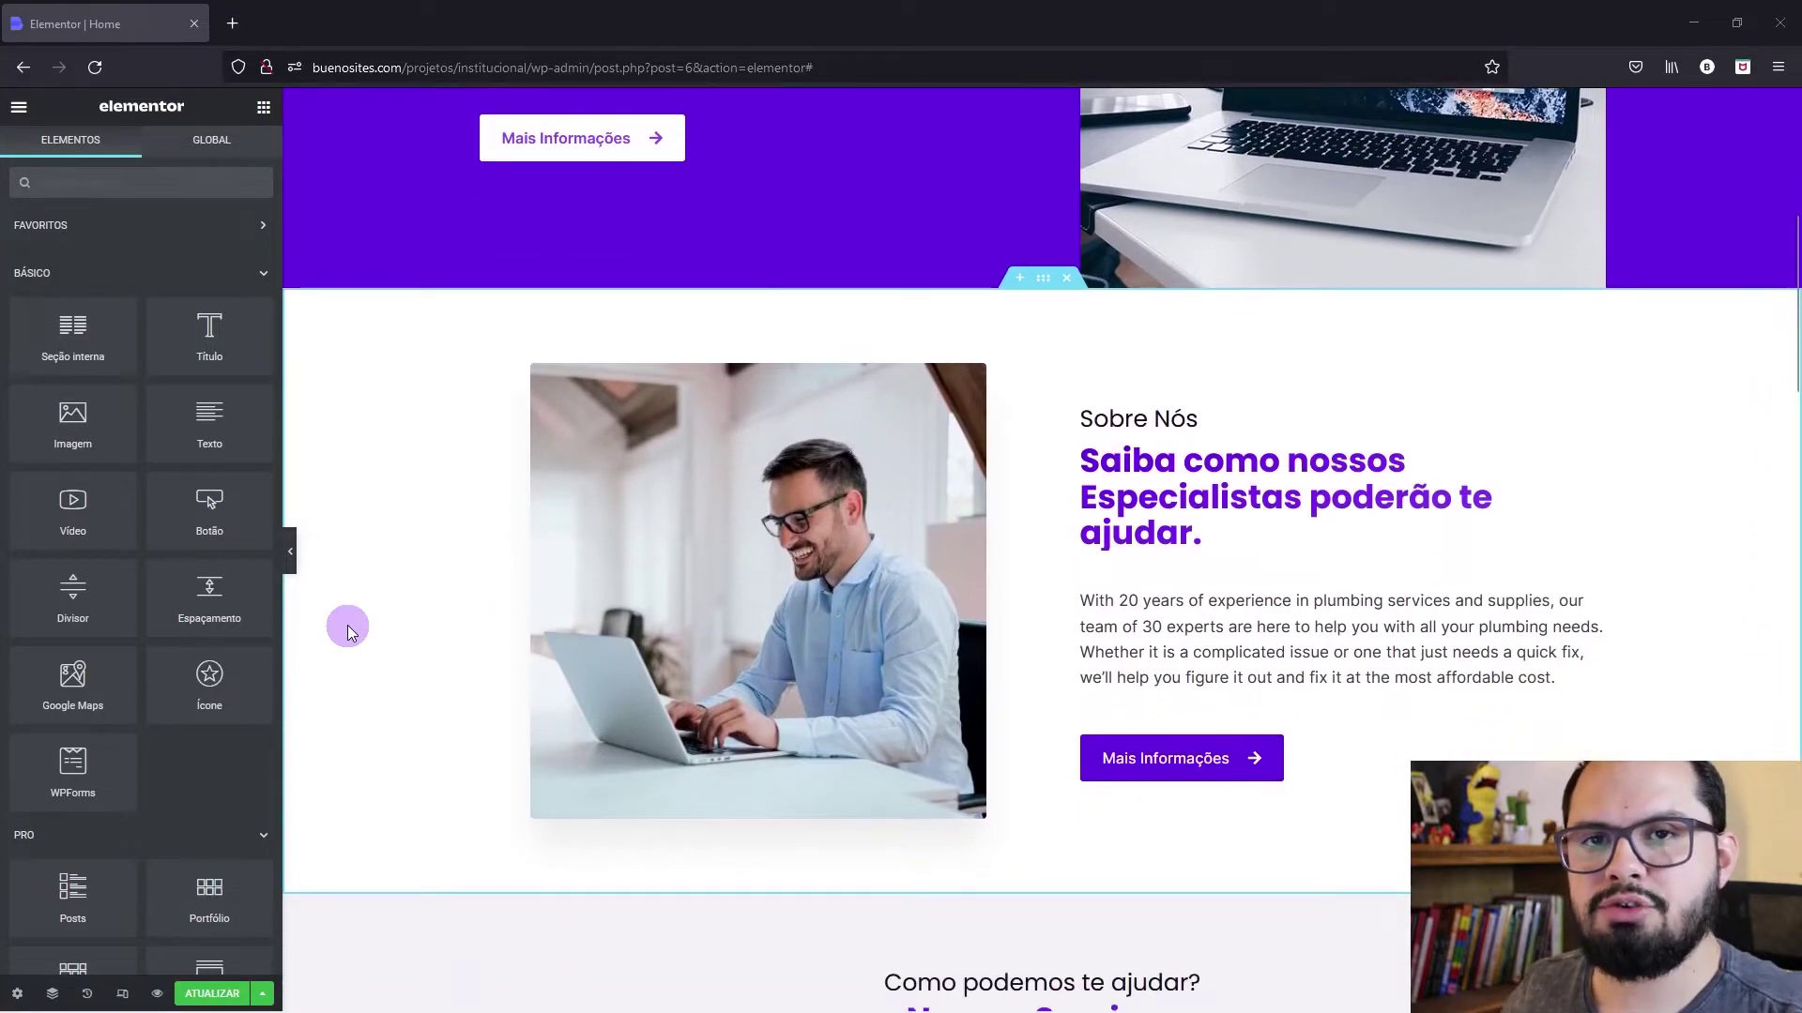
scroll(348, 625, down, 1)
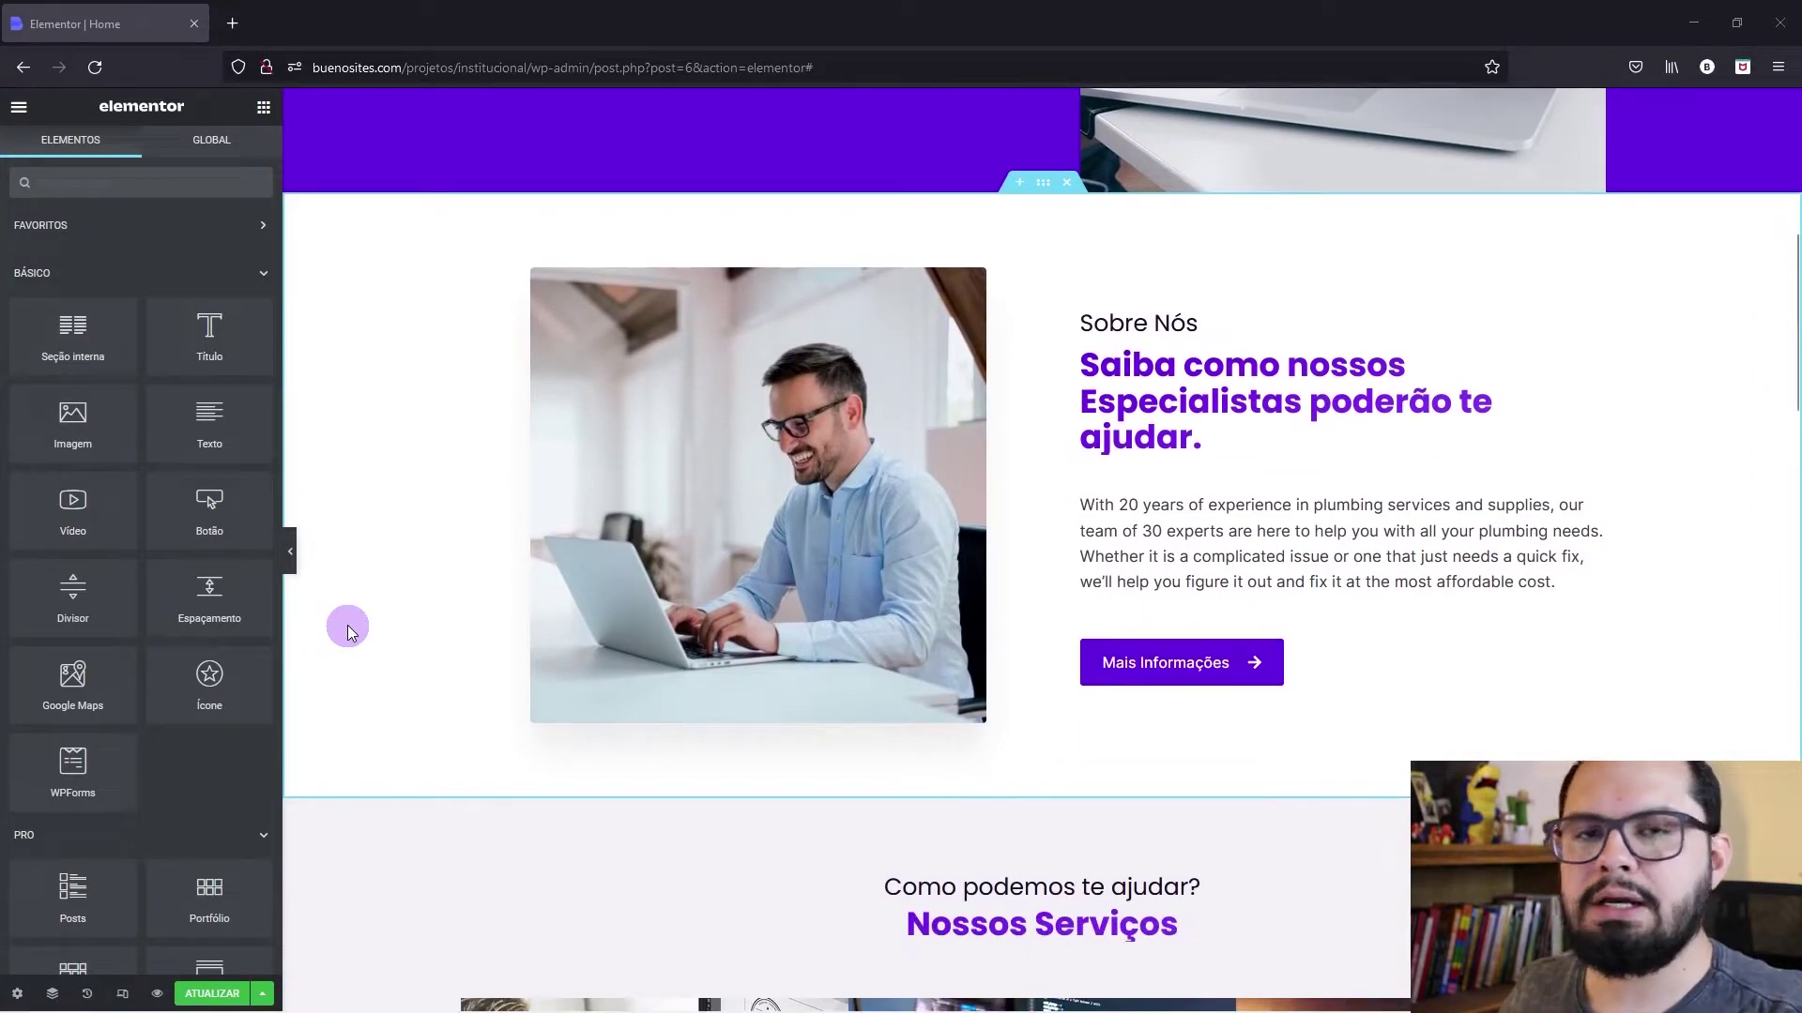
scroll(347, 625, down, 4)
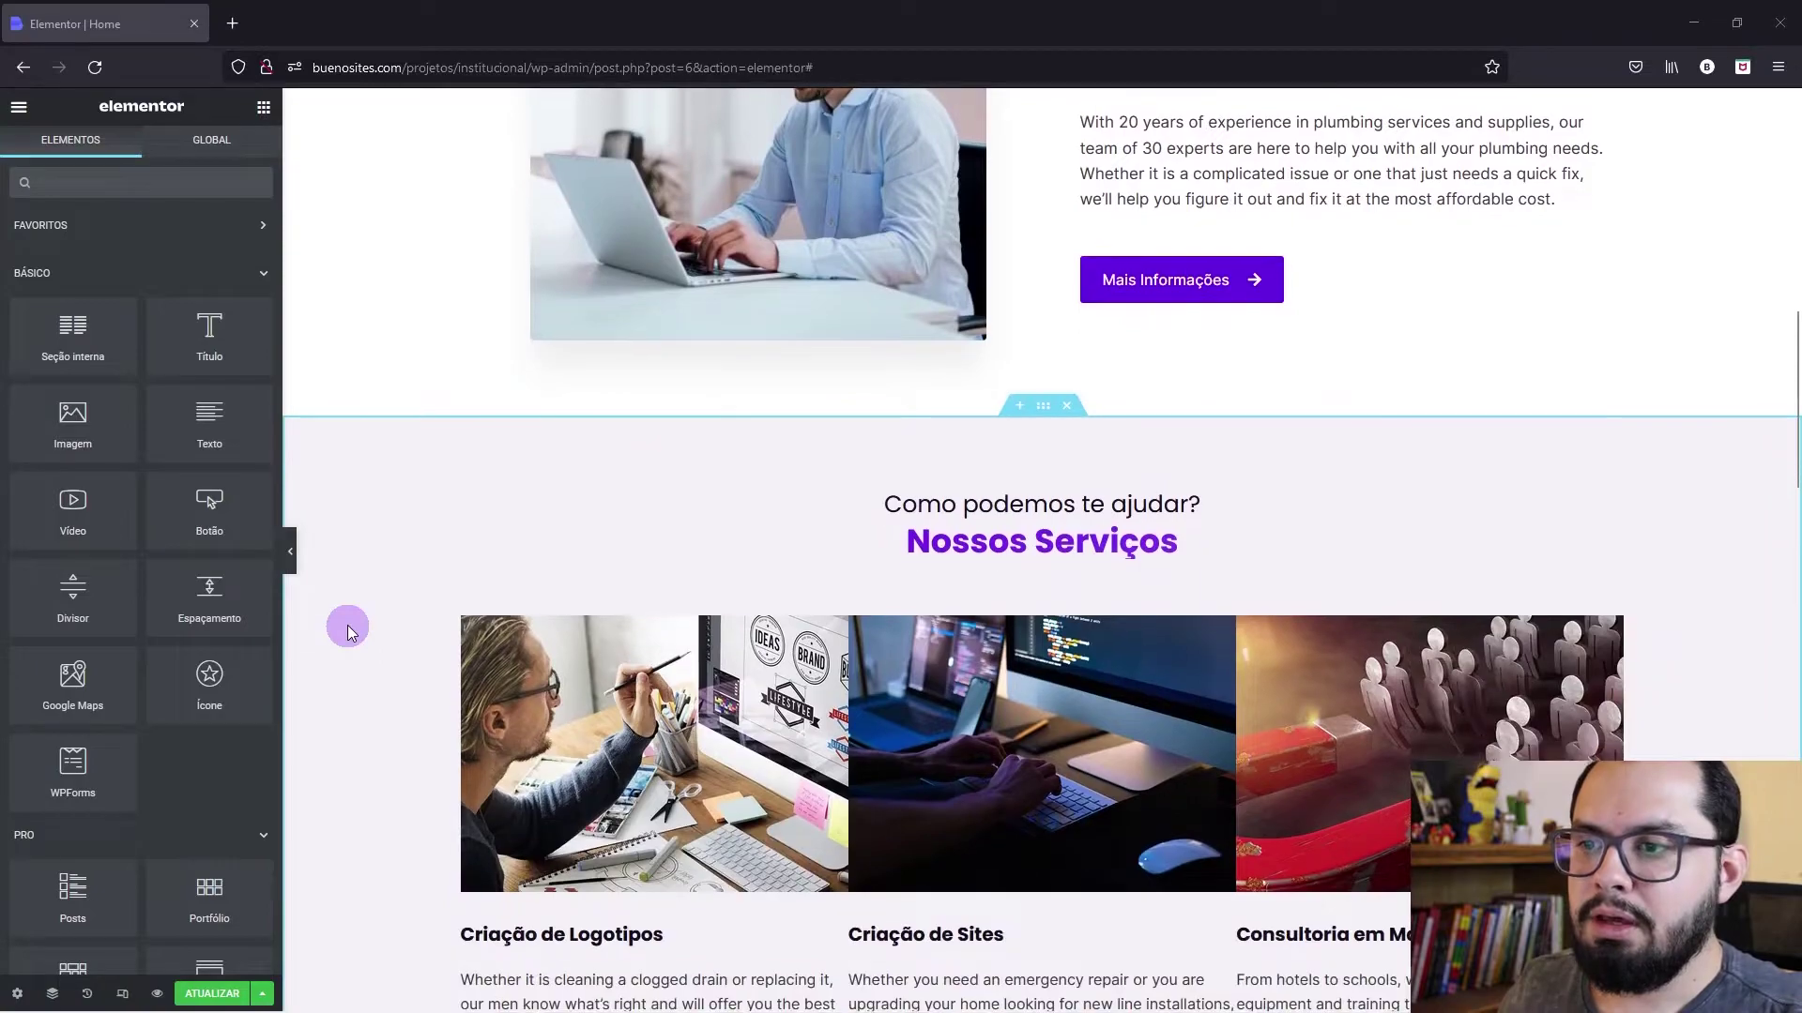
scroll(347, 625, down, 3)
scroll(347, 629, down, 2)
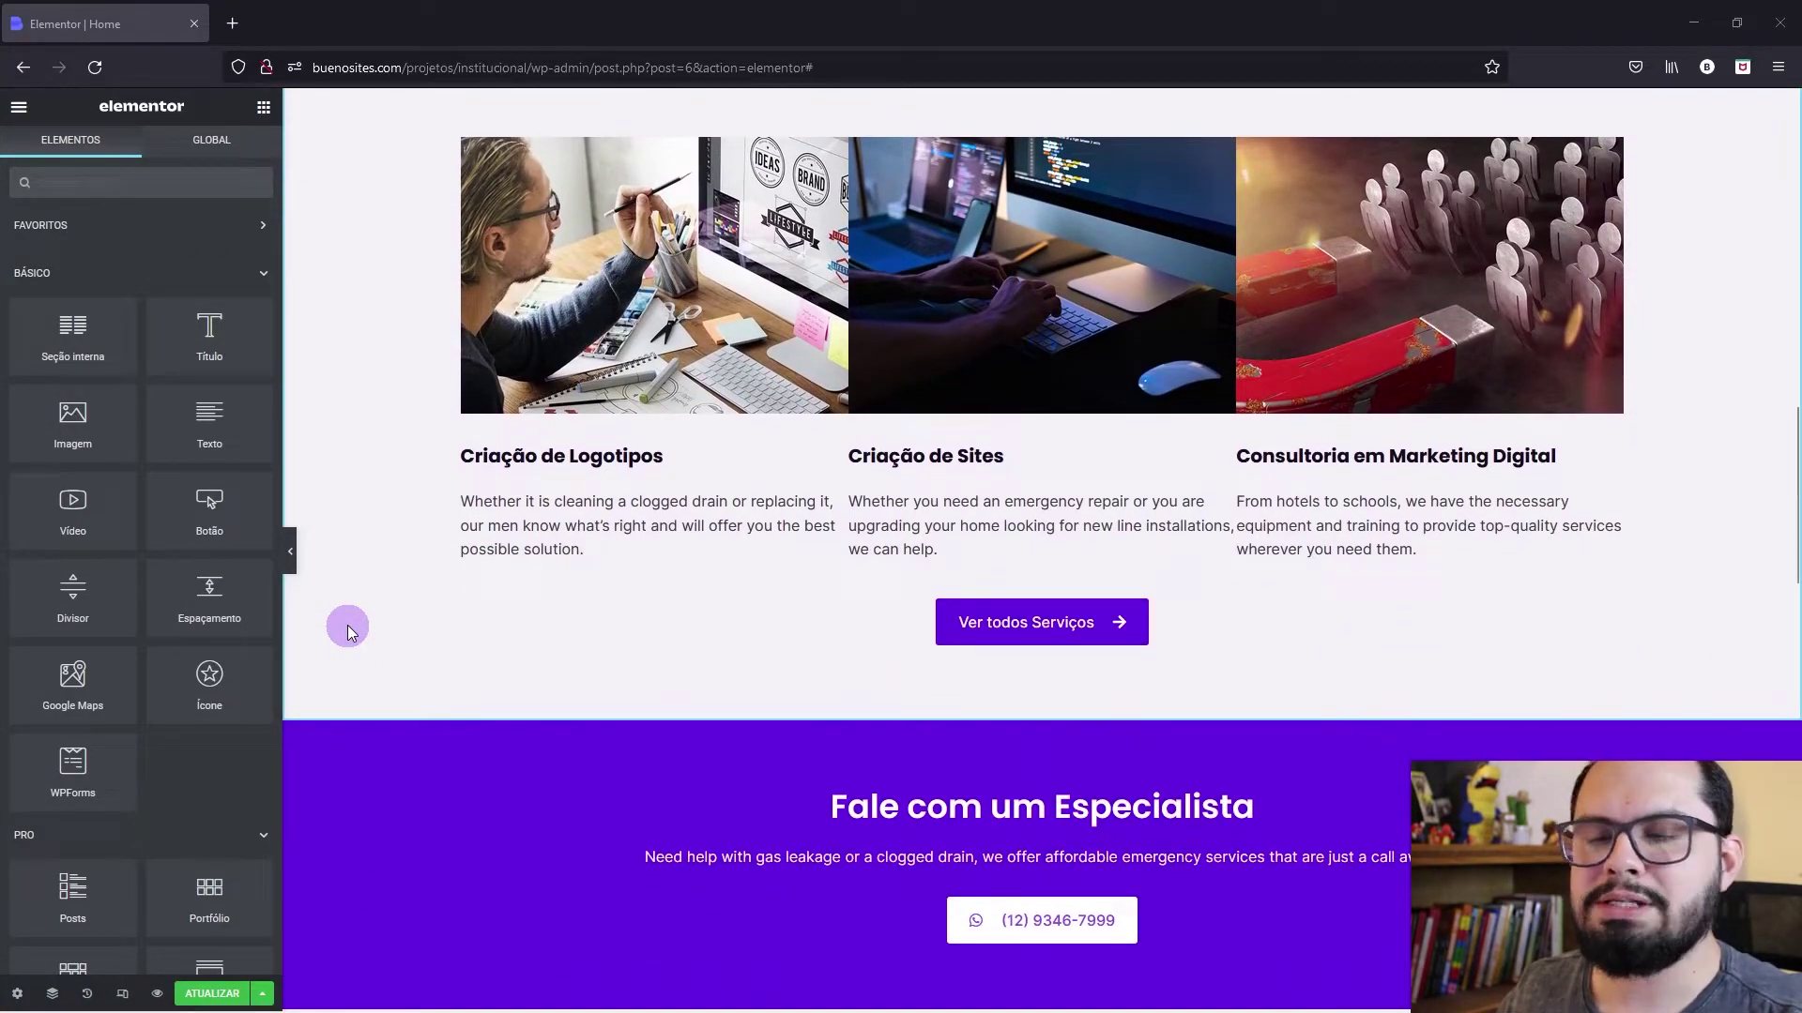
scroll(347, 625, down, 3)
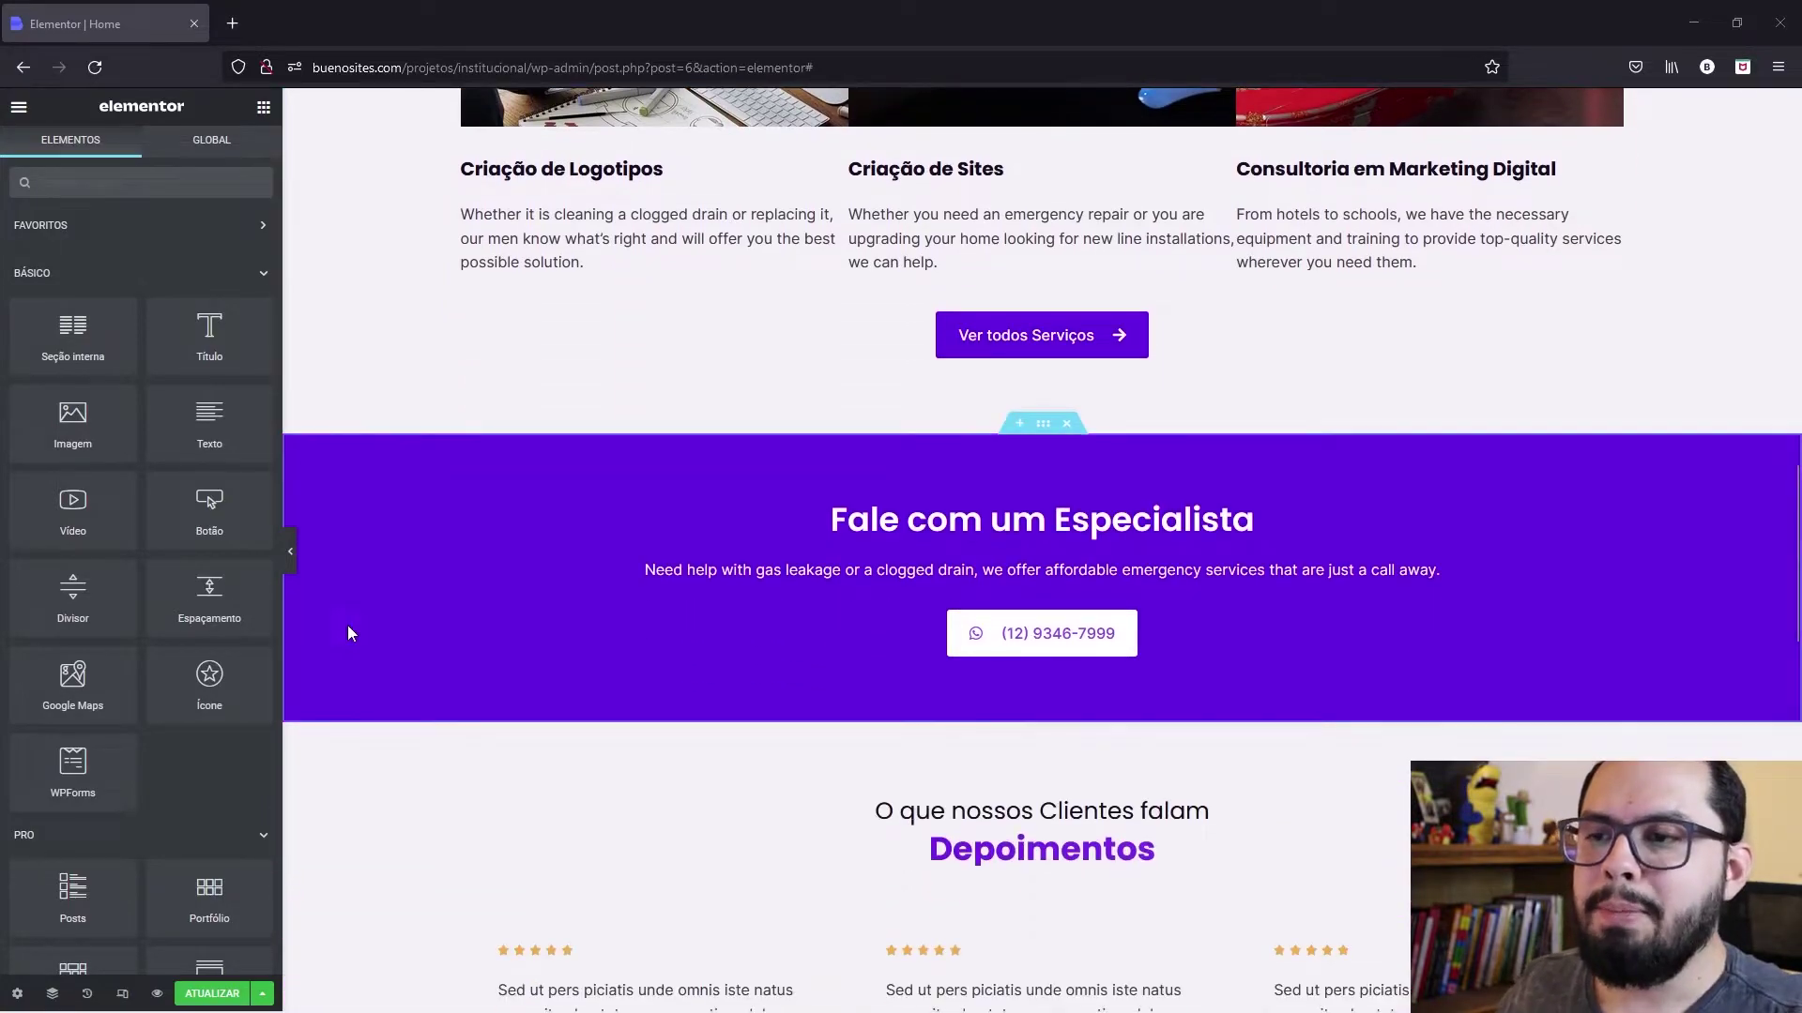
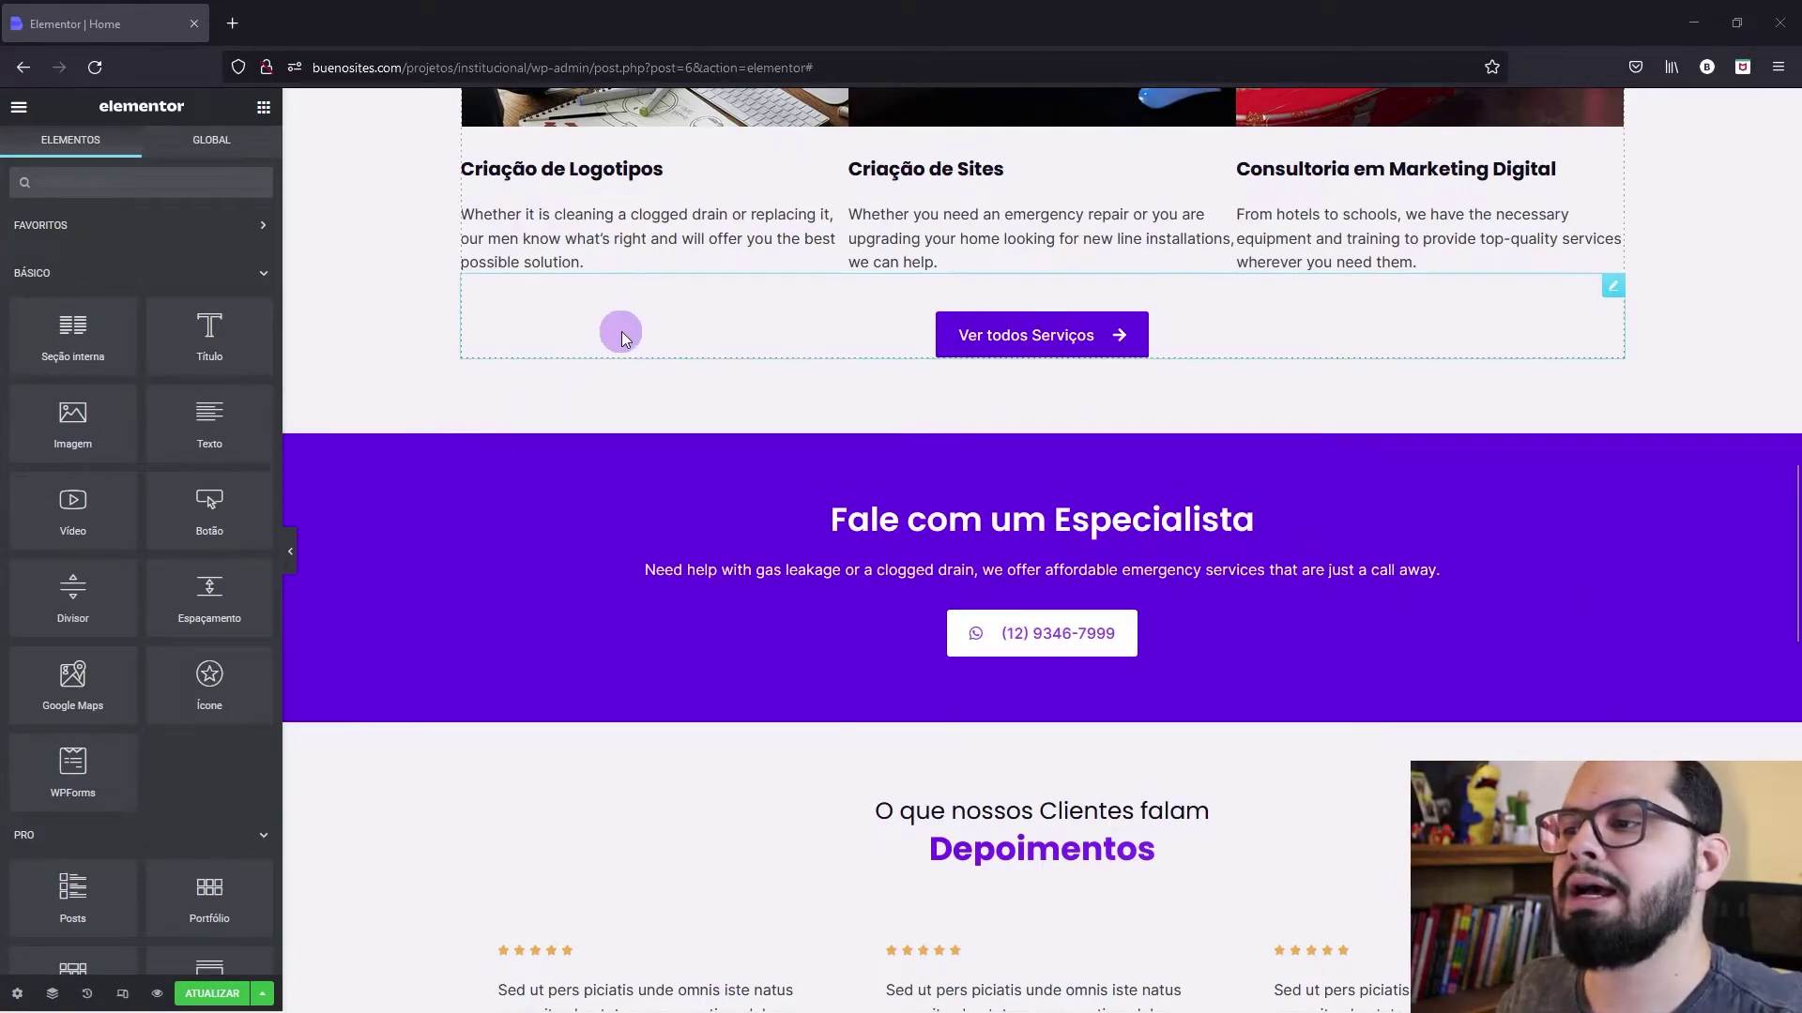
scroll(623, 351, up, 10)
scroll(623, 351, up, 5)
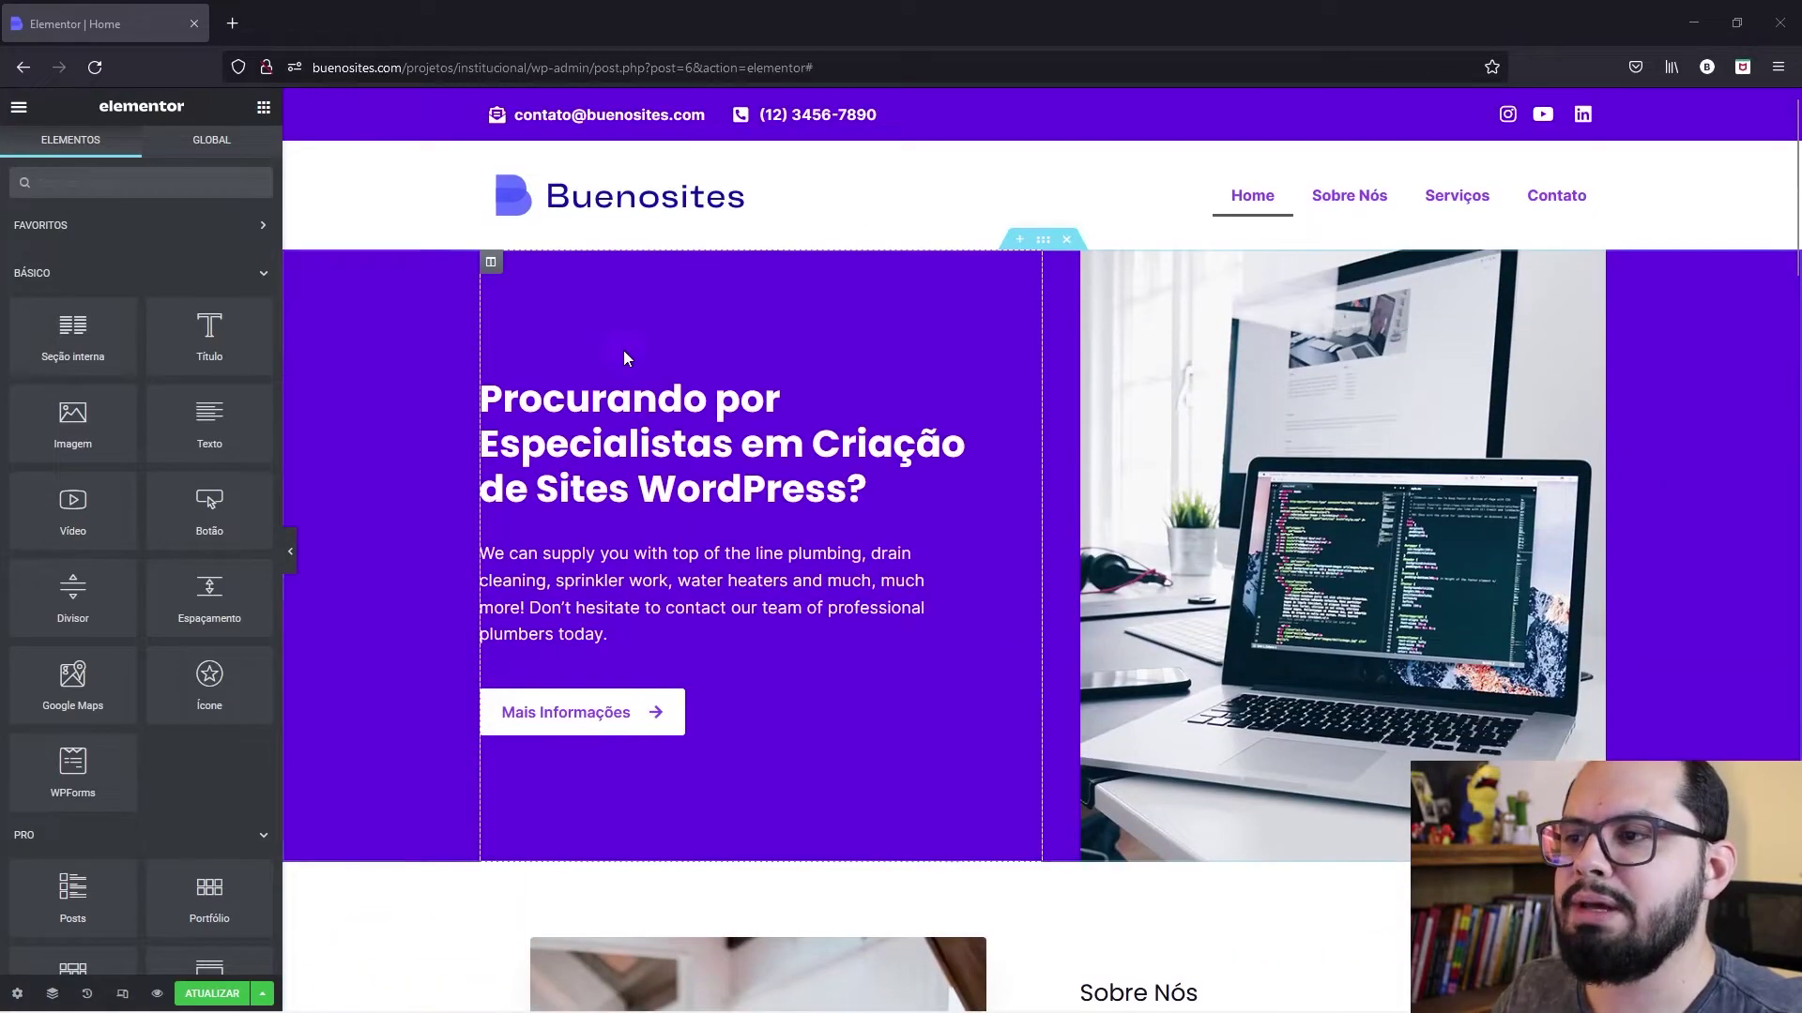
scroll(909, 379, down, 1)
scroll(909, 379, up, 1)
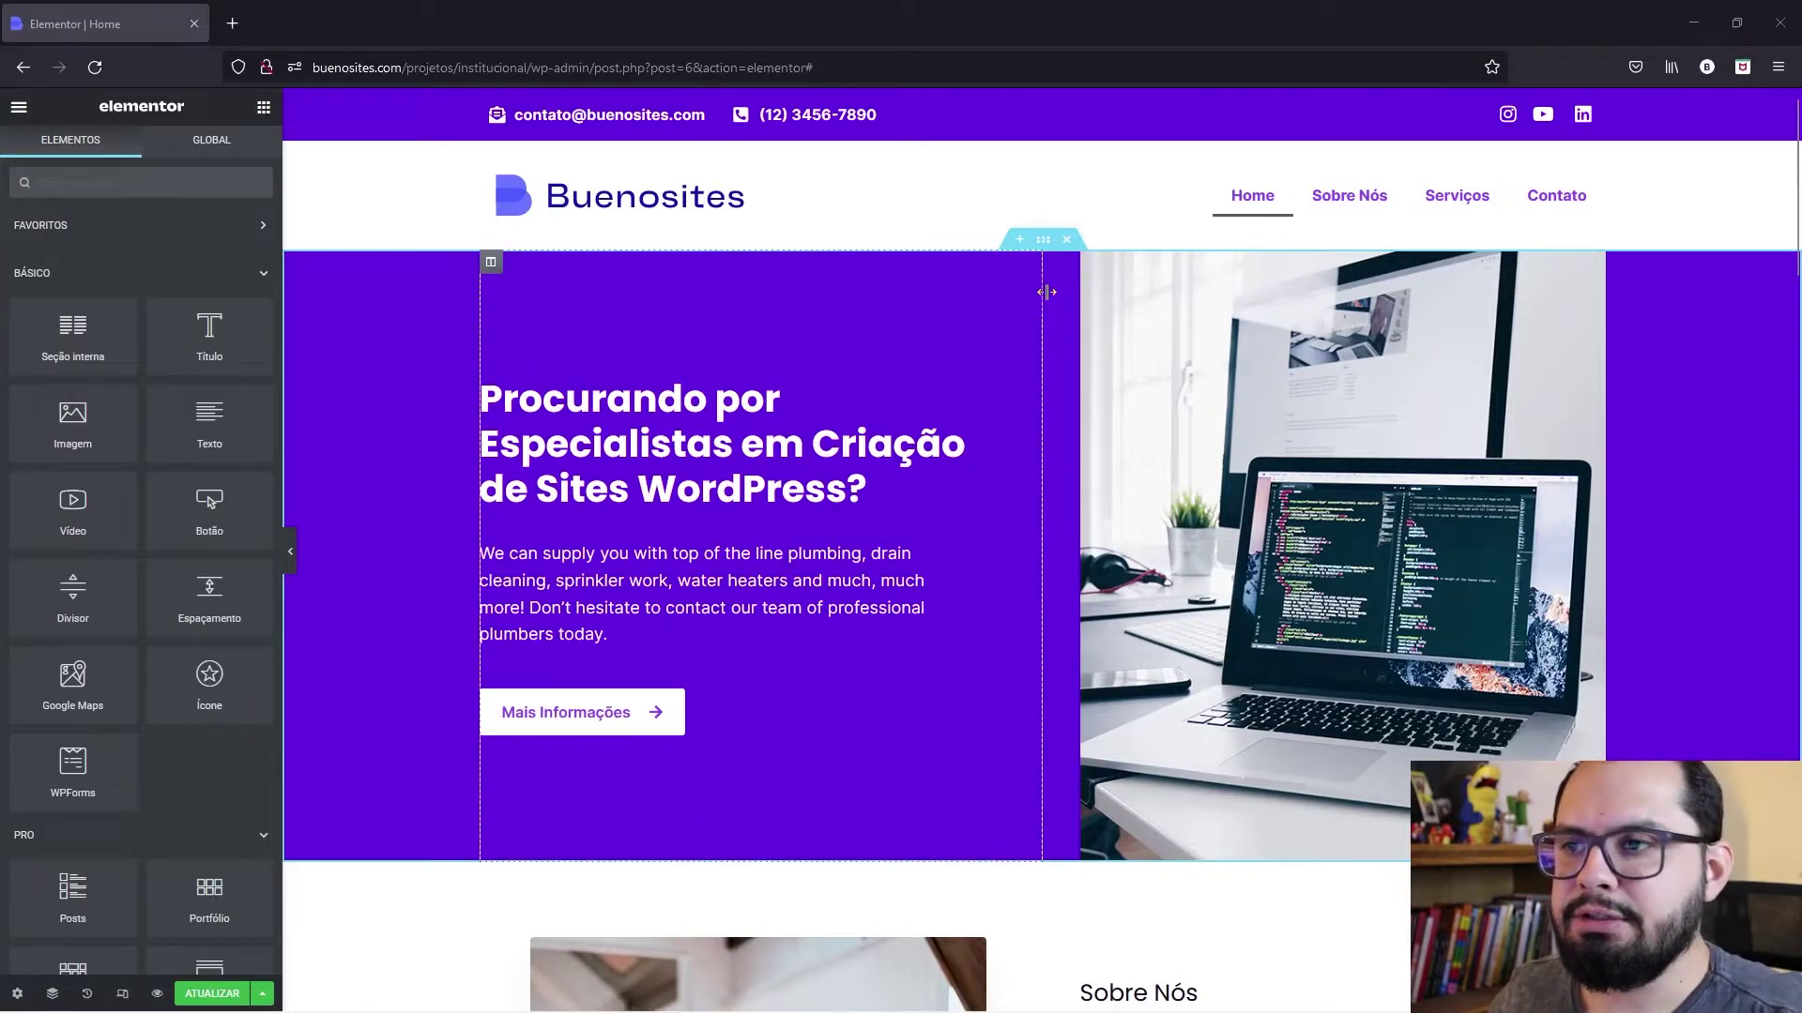
Step: Set the dark blue network image with globe icons as the hero section's background overlay
click(1045, 241)
click(1077, 258)
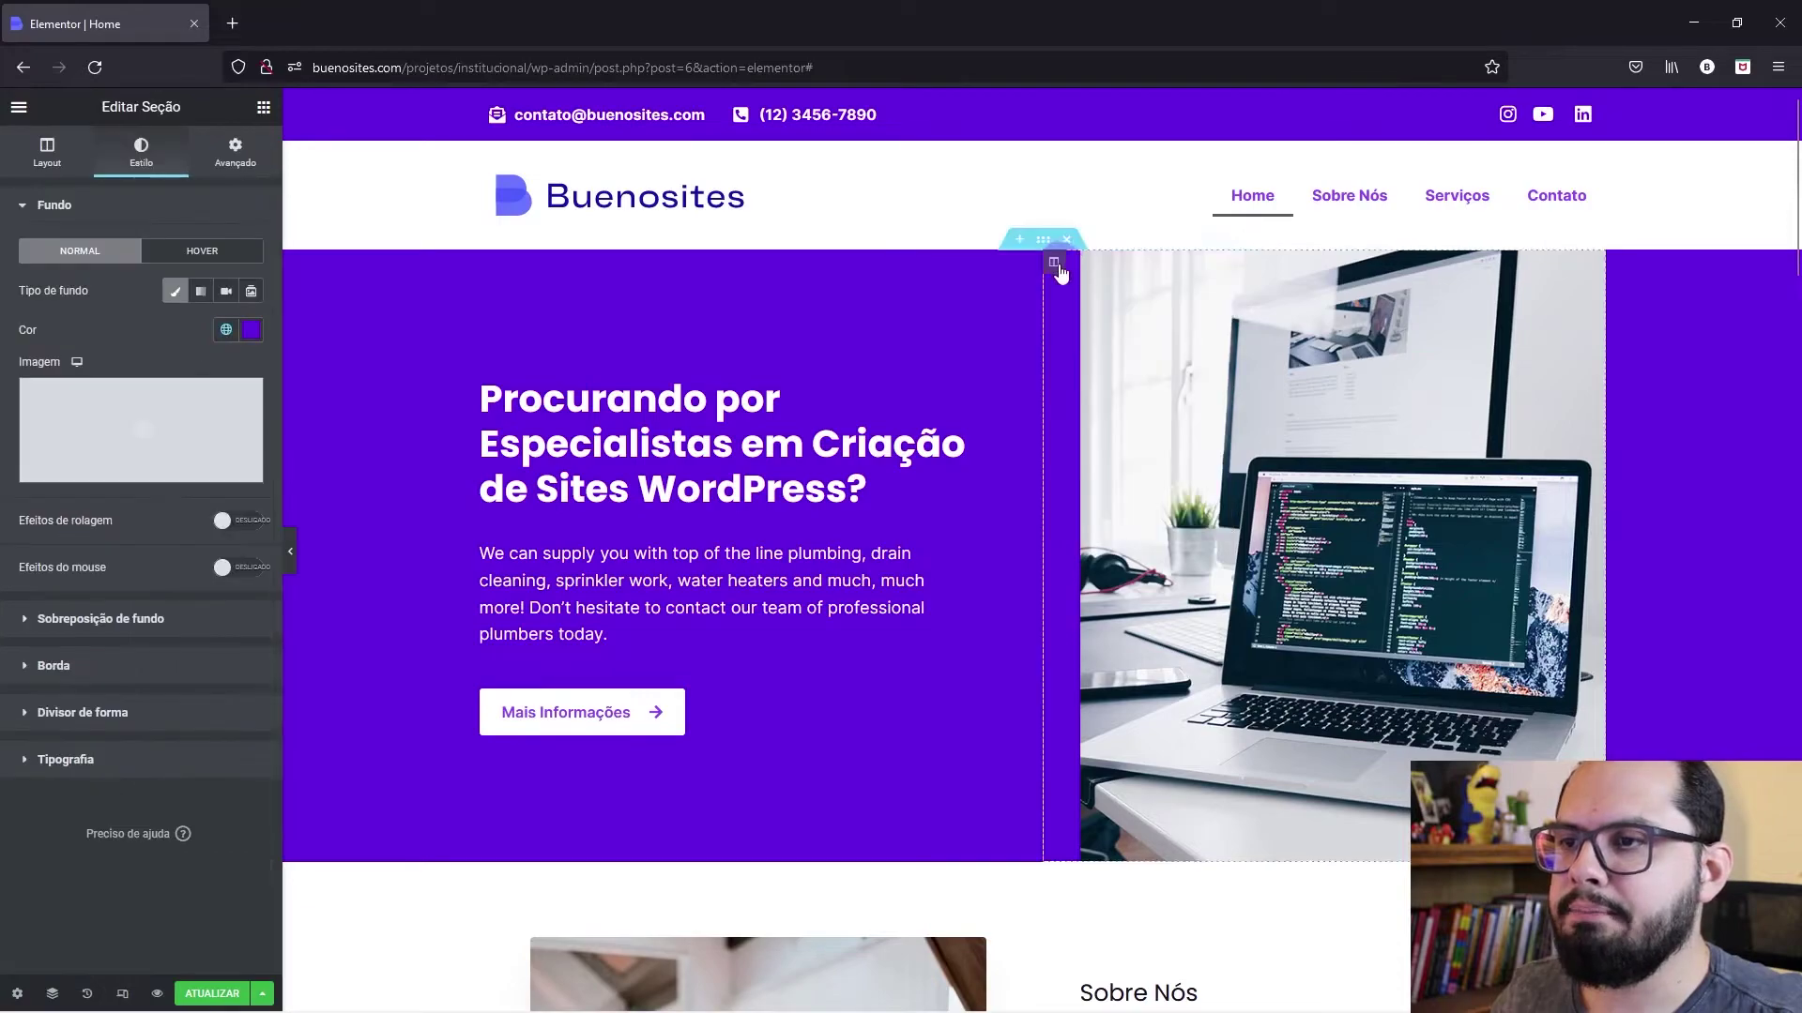
click(124, 223)
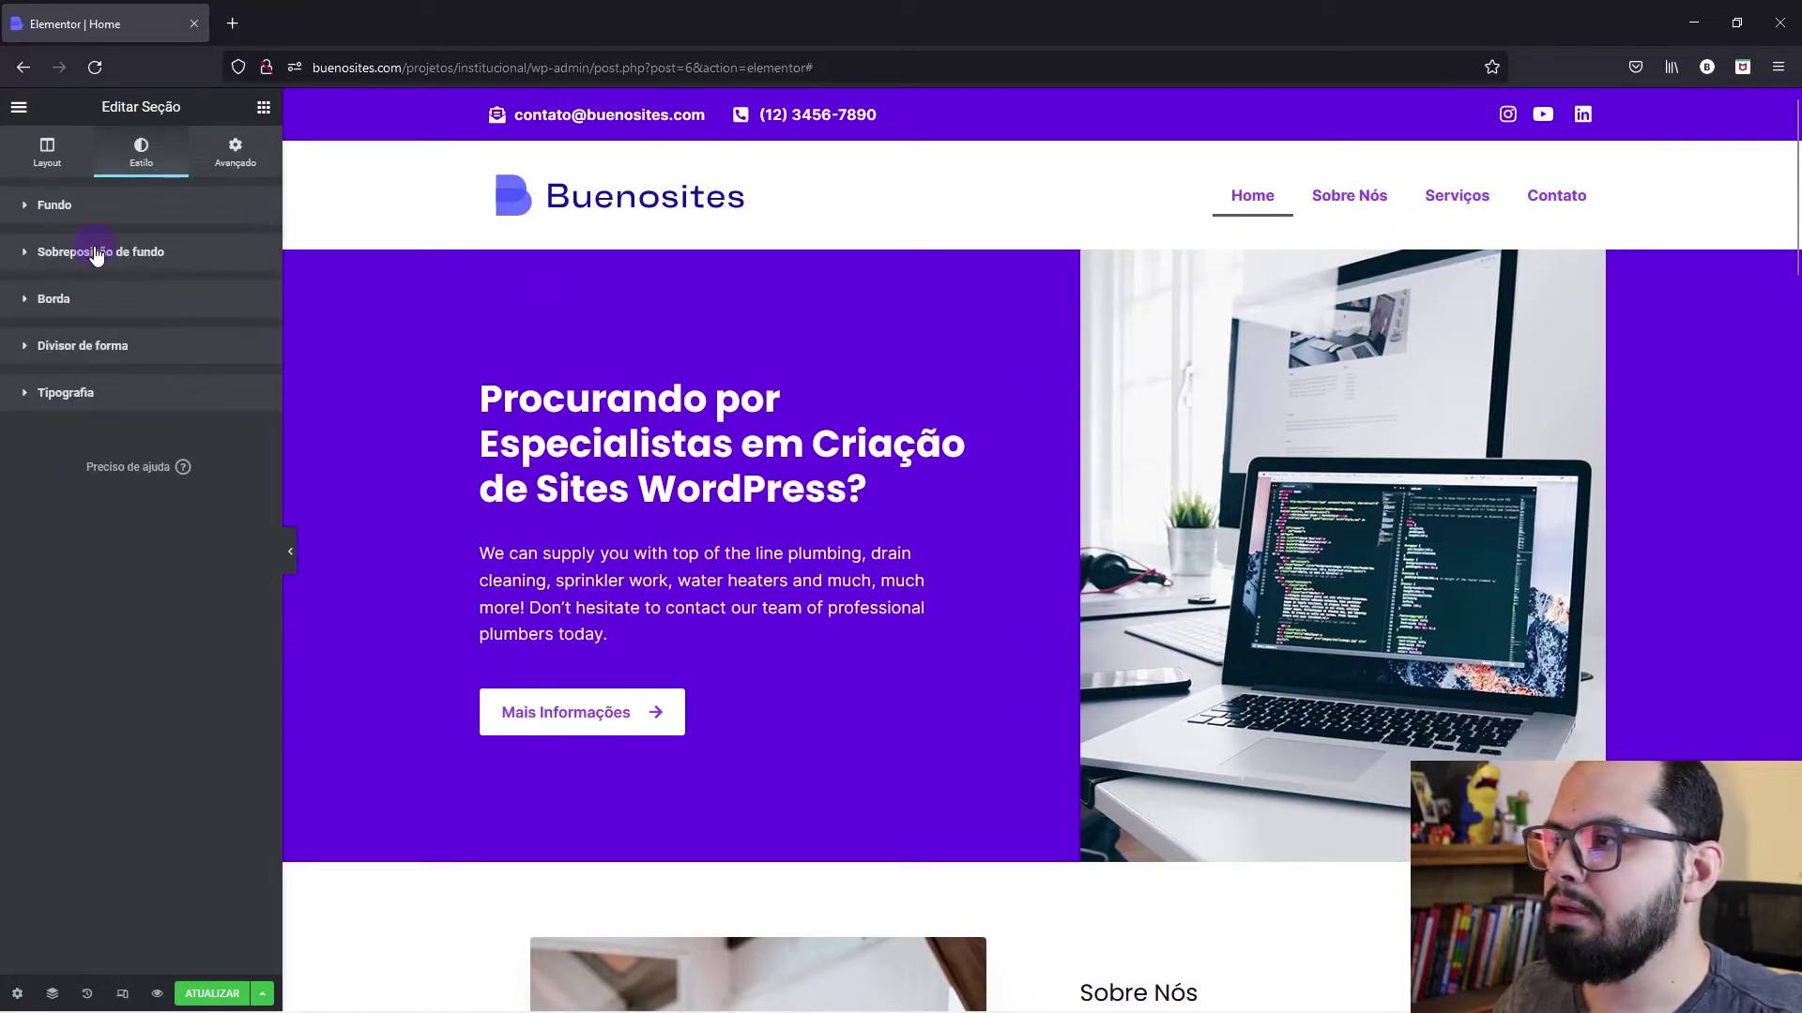
click(96, 251)
click(120, 453)
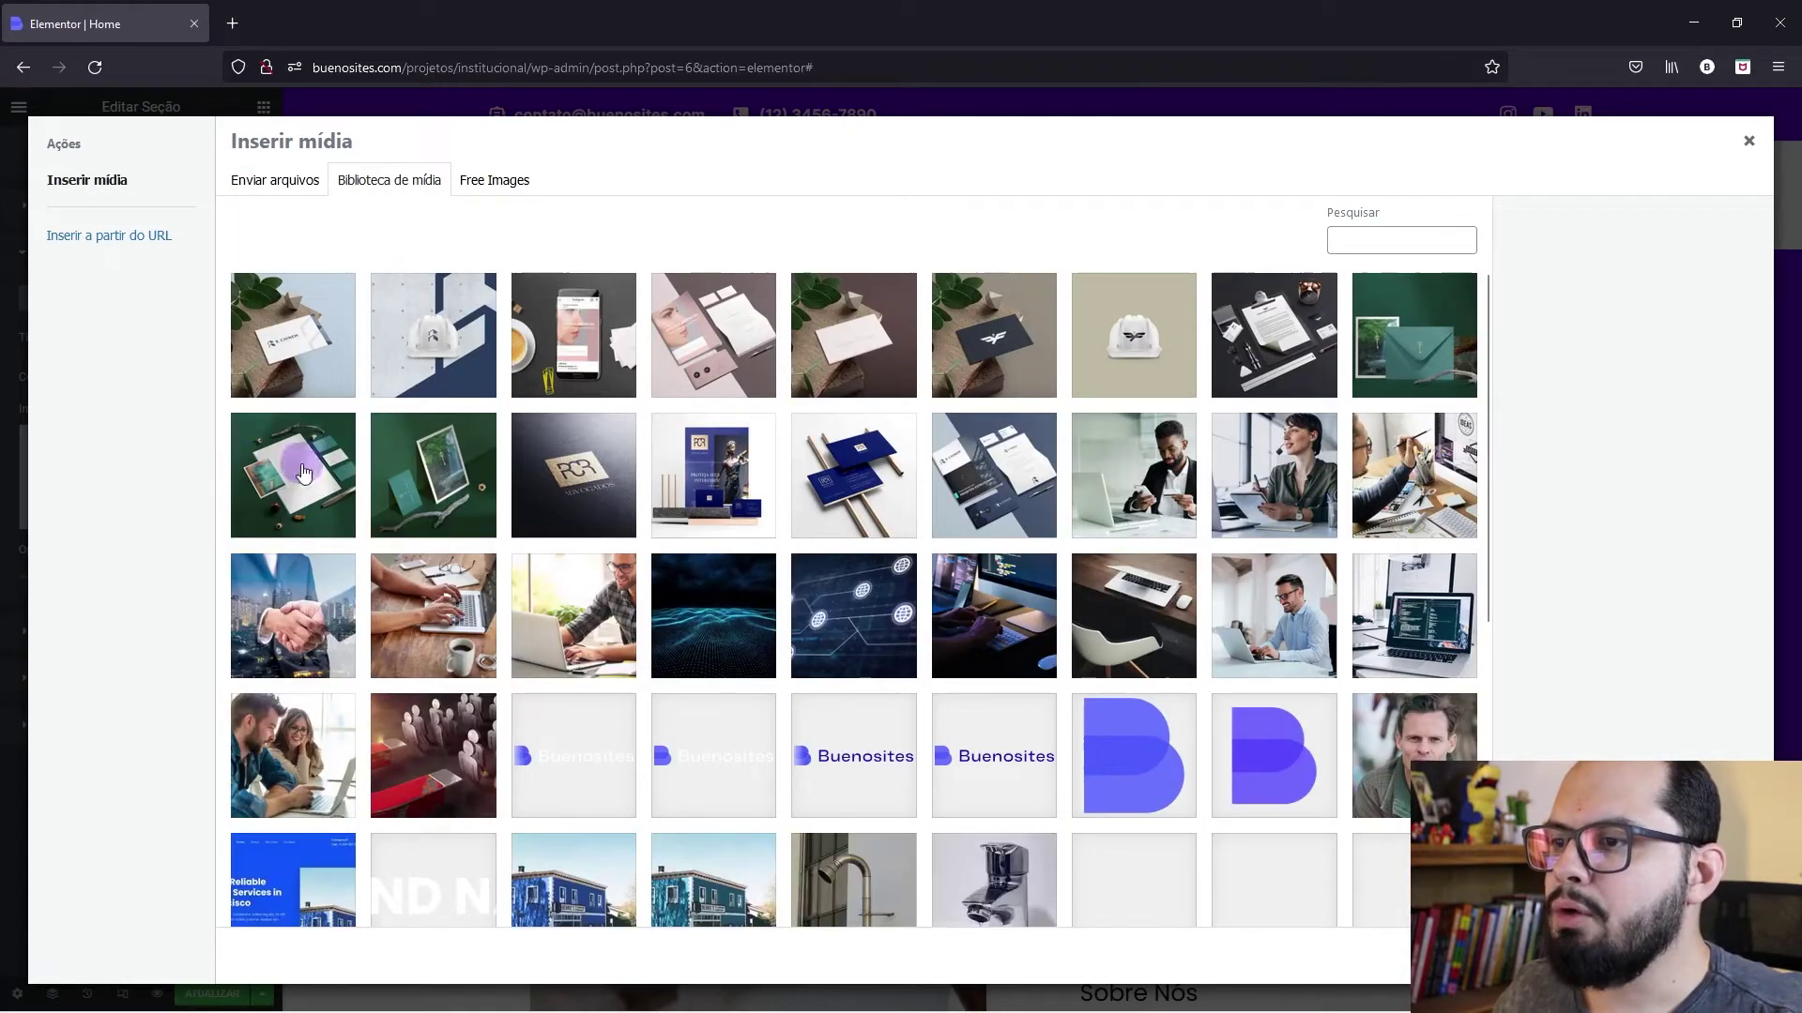
click(854, 627)
double_click(854, 620)
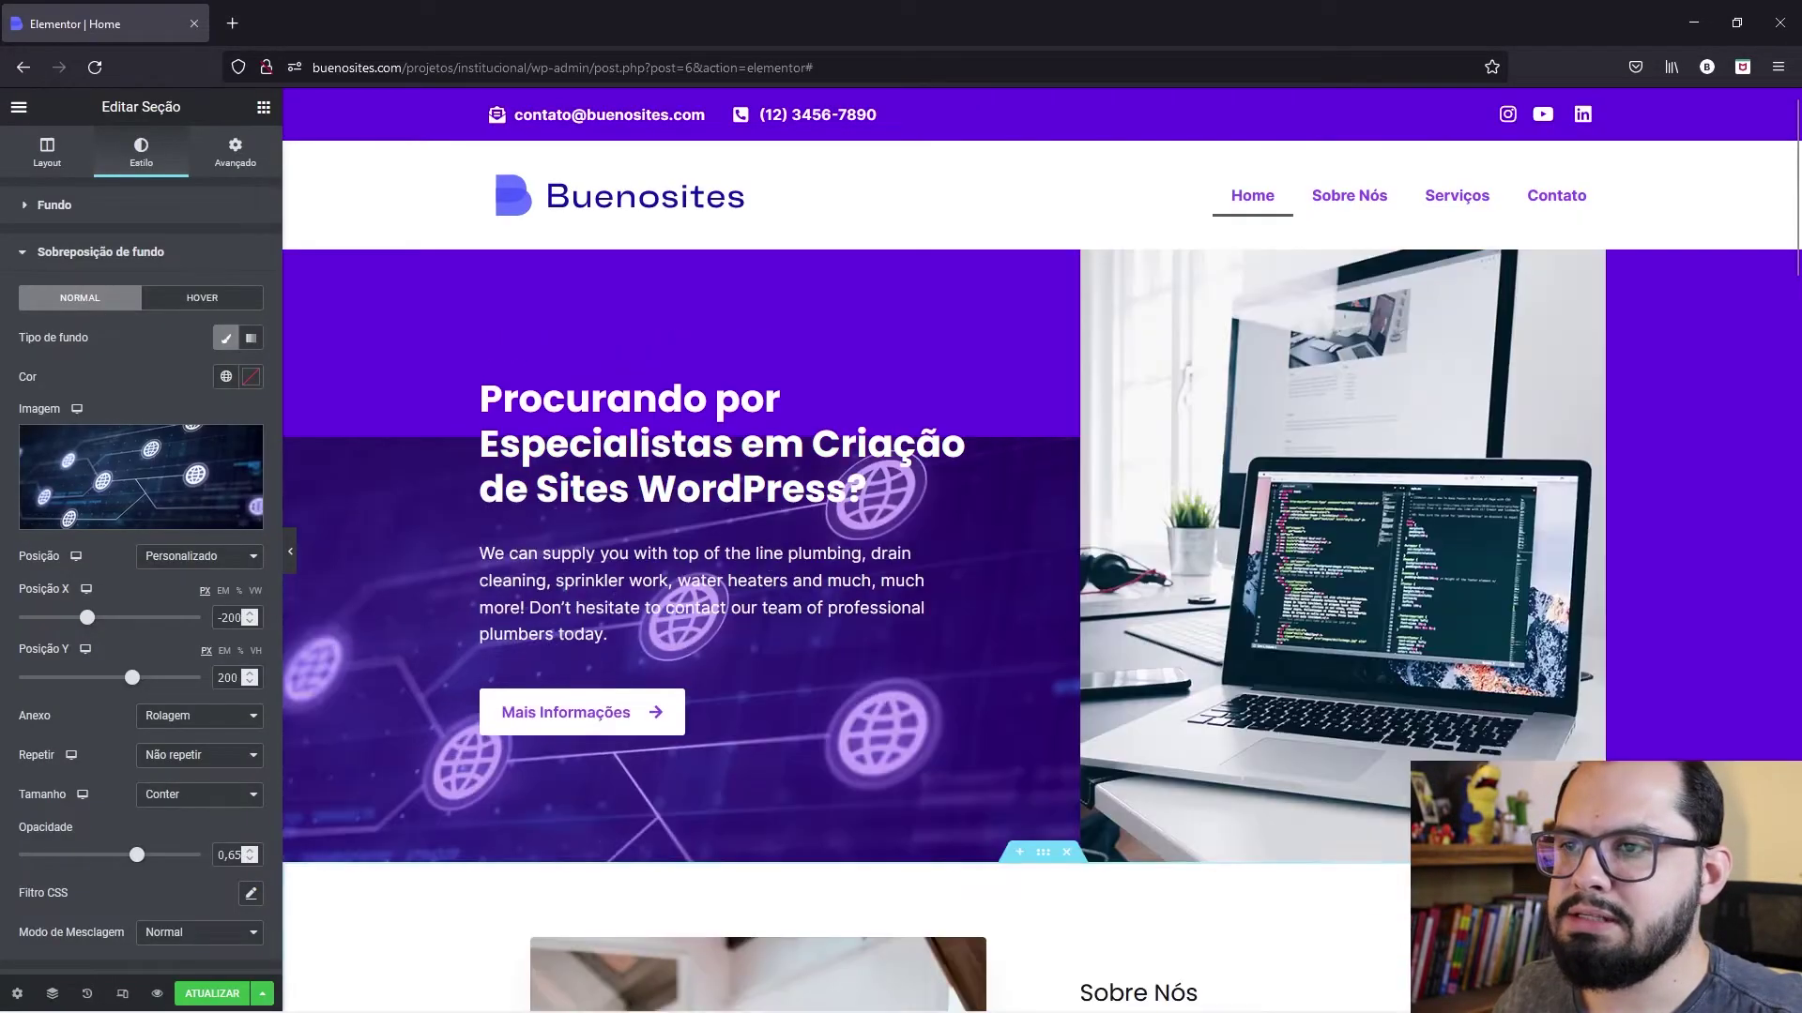
Step: Set the hero overlay image's position to Centralizado and its size to fill the whole section
click(194, 559)
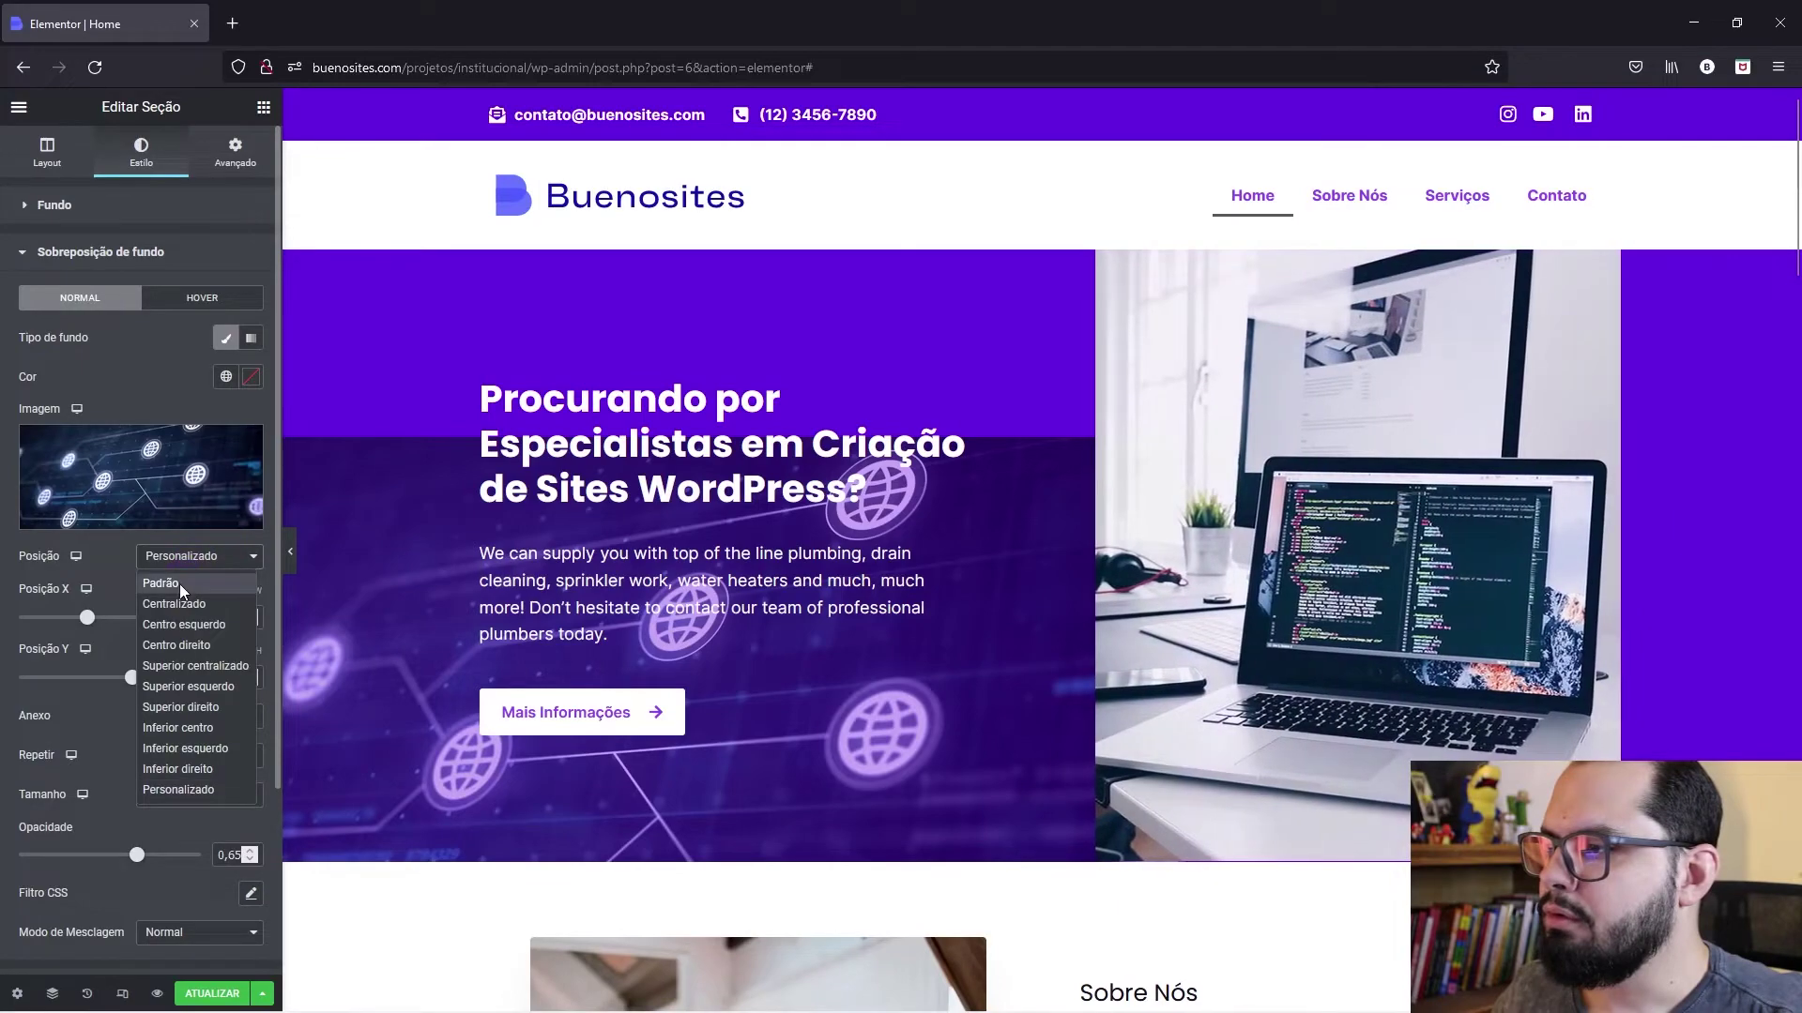
click(178, 583)
click(176, 676)
click(187, 742)
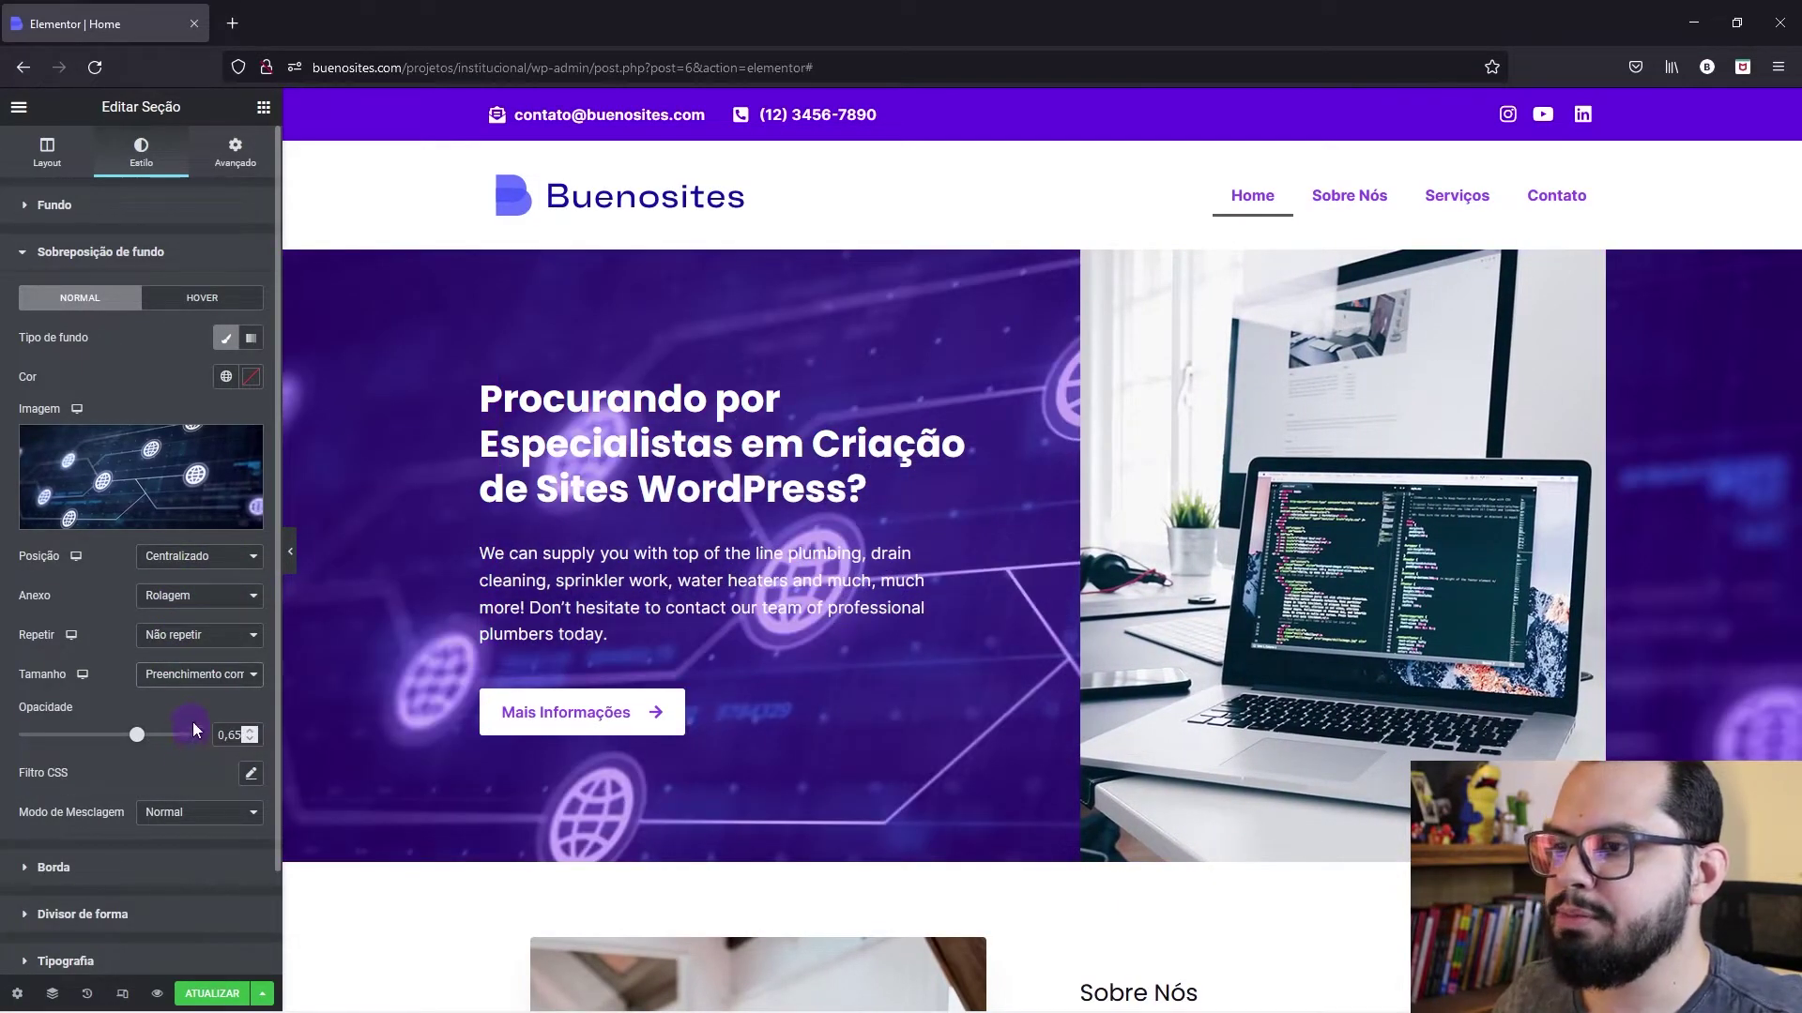
Step: Lower the hero overlay's opacity to 0.1 and preview the section without the editing panel
click(138, 730)
drag(136, 745, 36, 742)
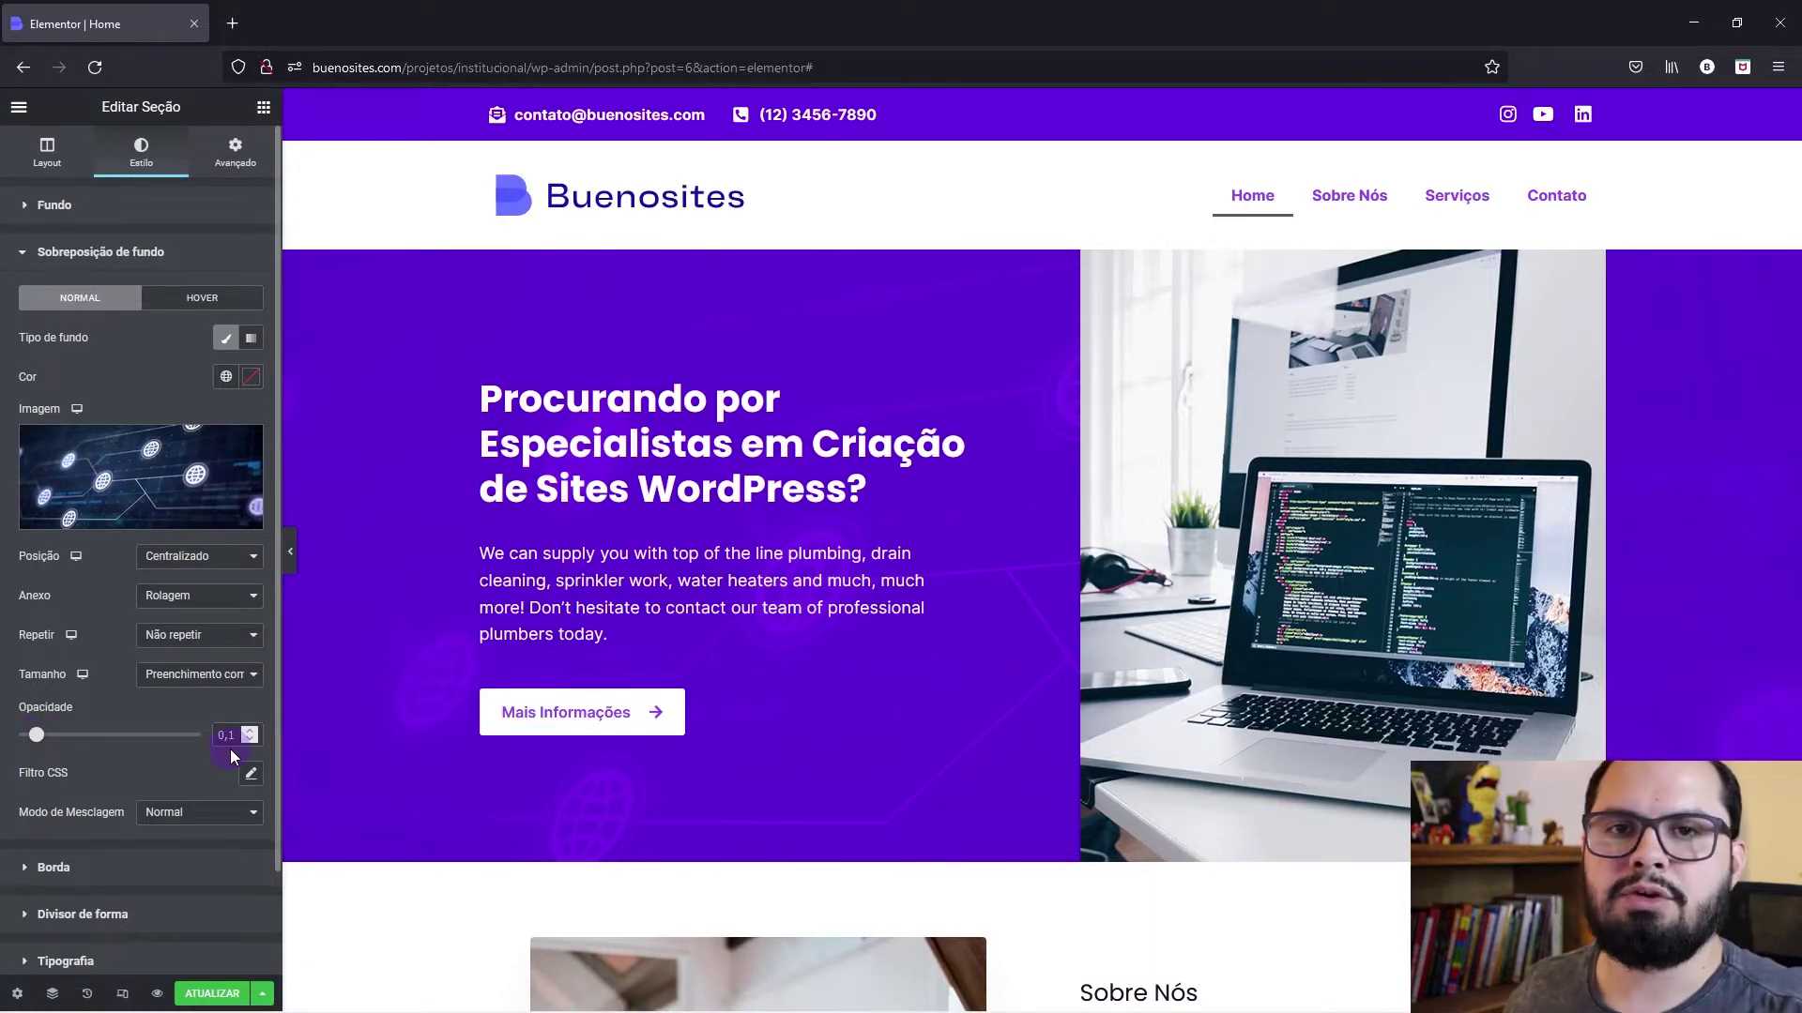
click(286, 554)
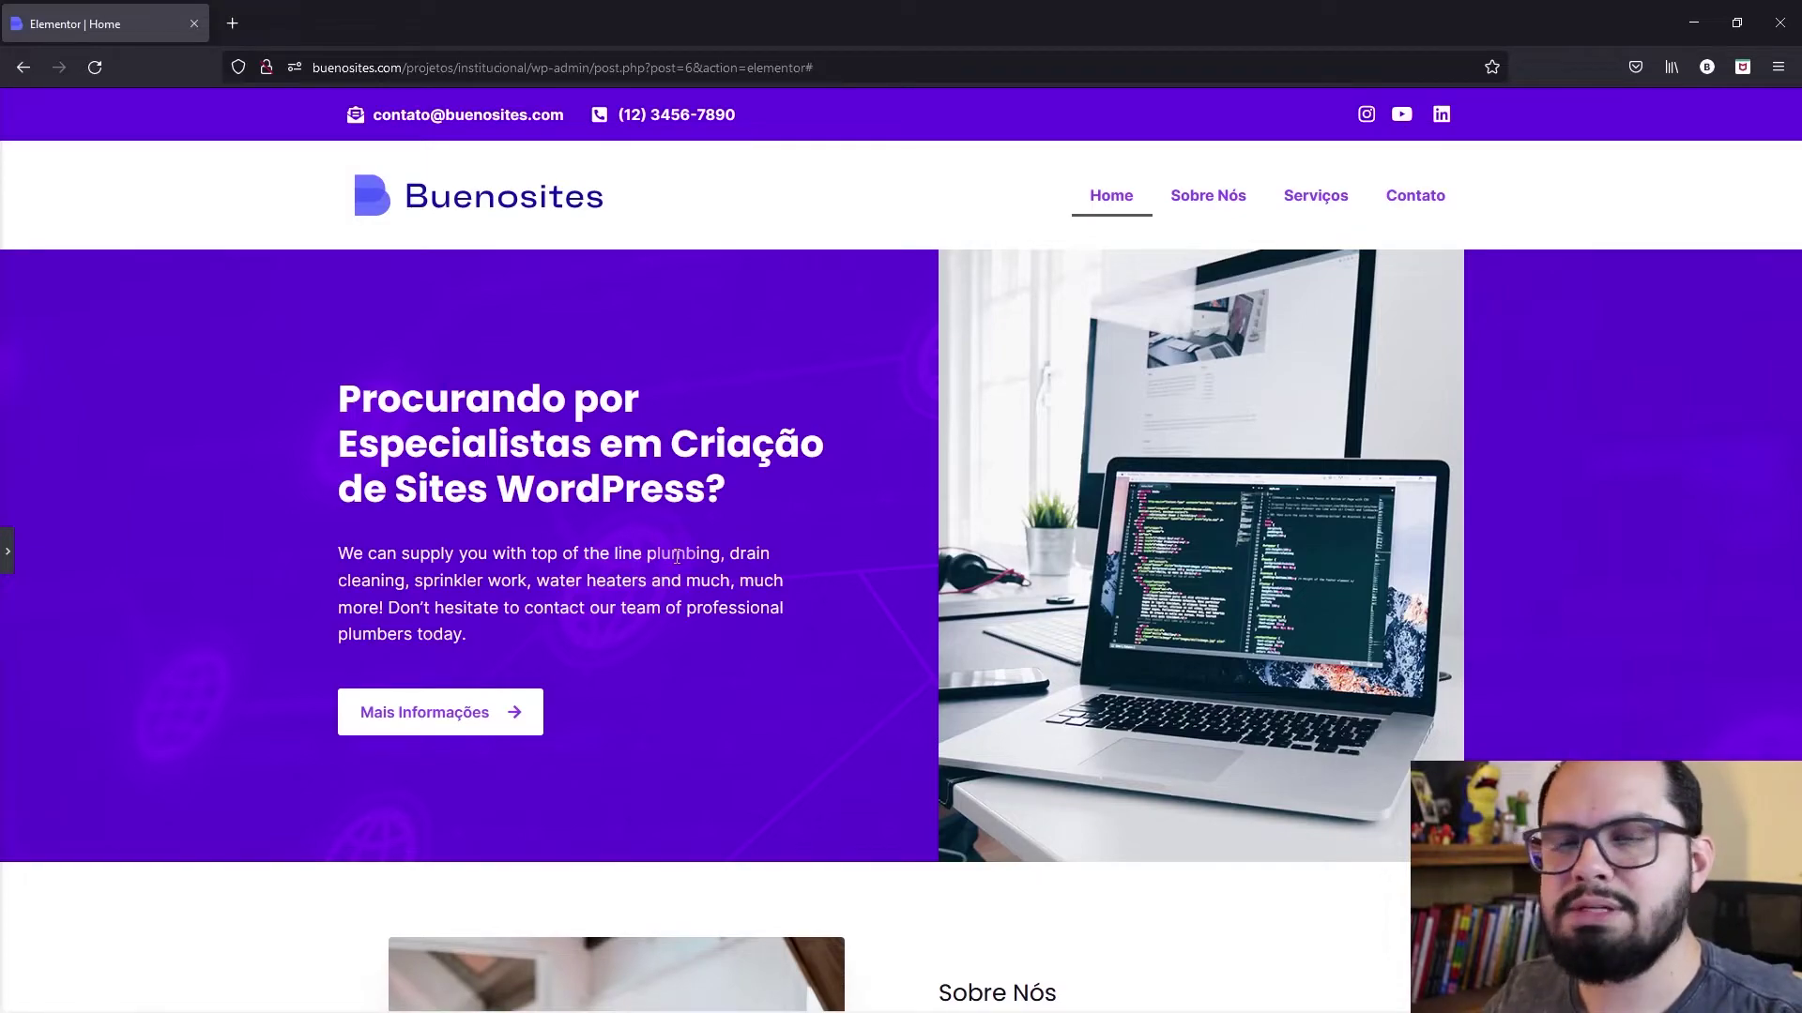
click(6, 545)
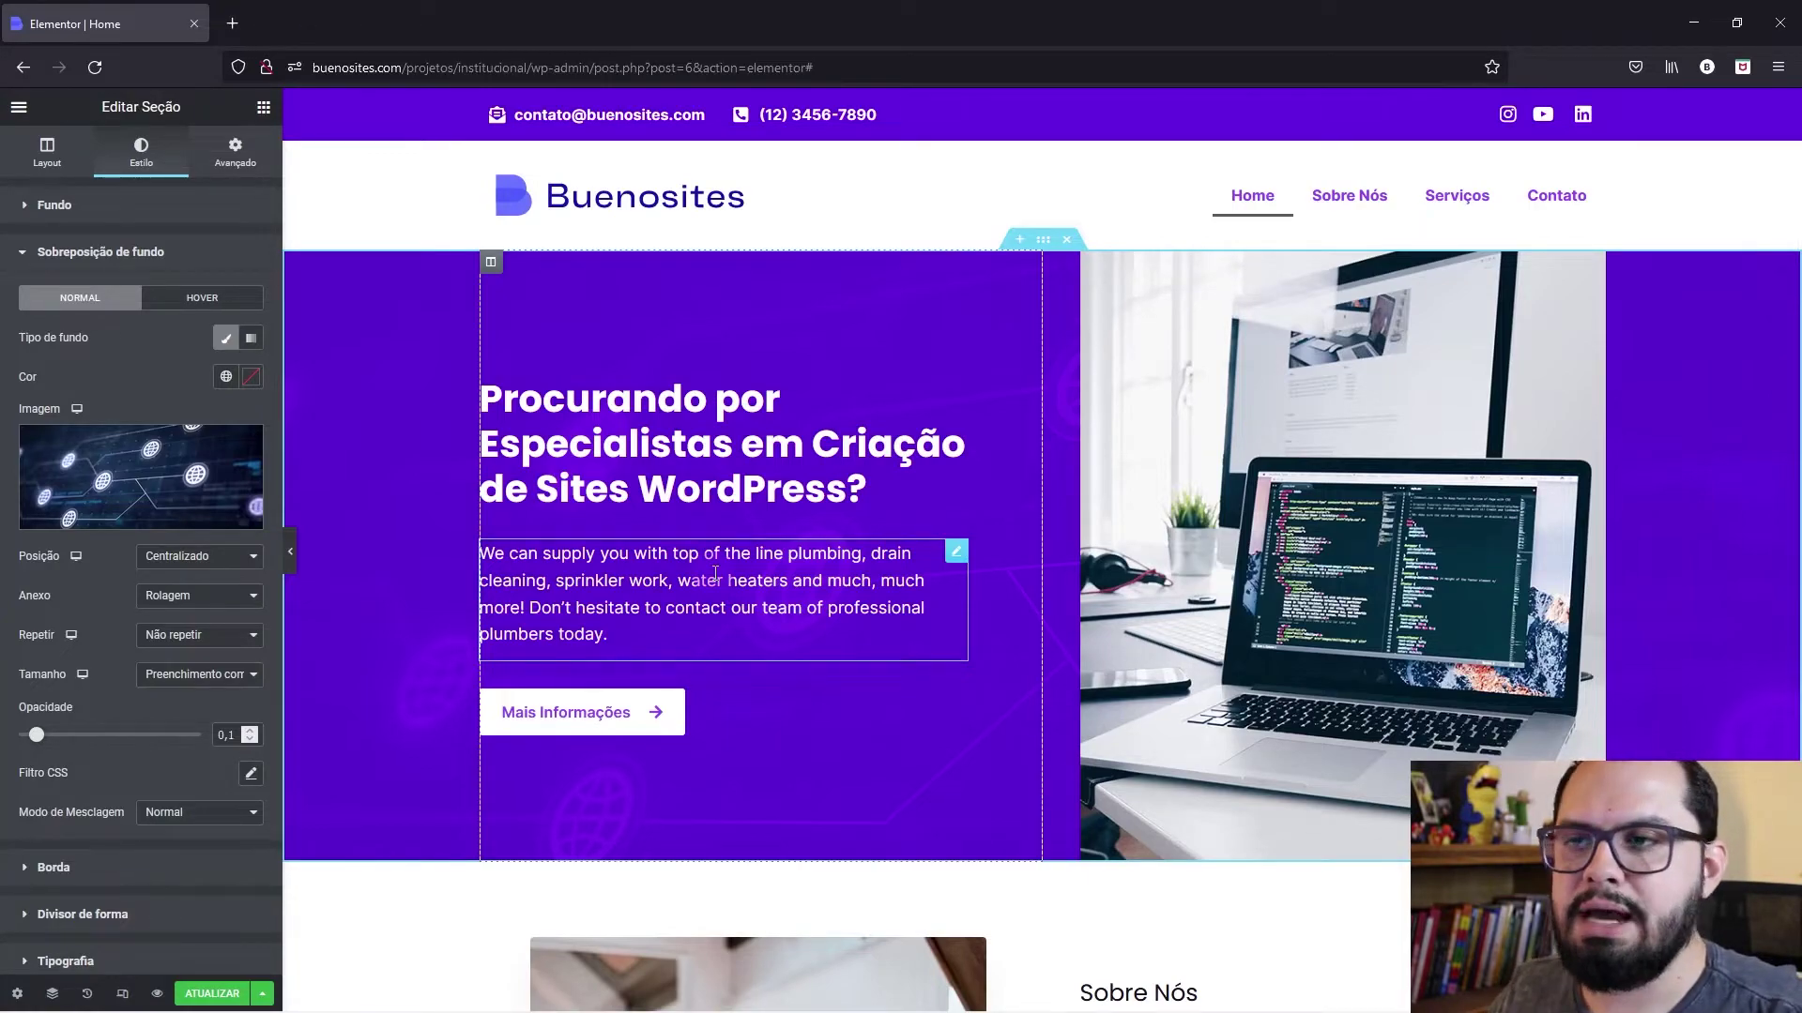
Step: Round all four corners of the hero laptop image with a 10 px radius
click(1157, 402)
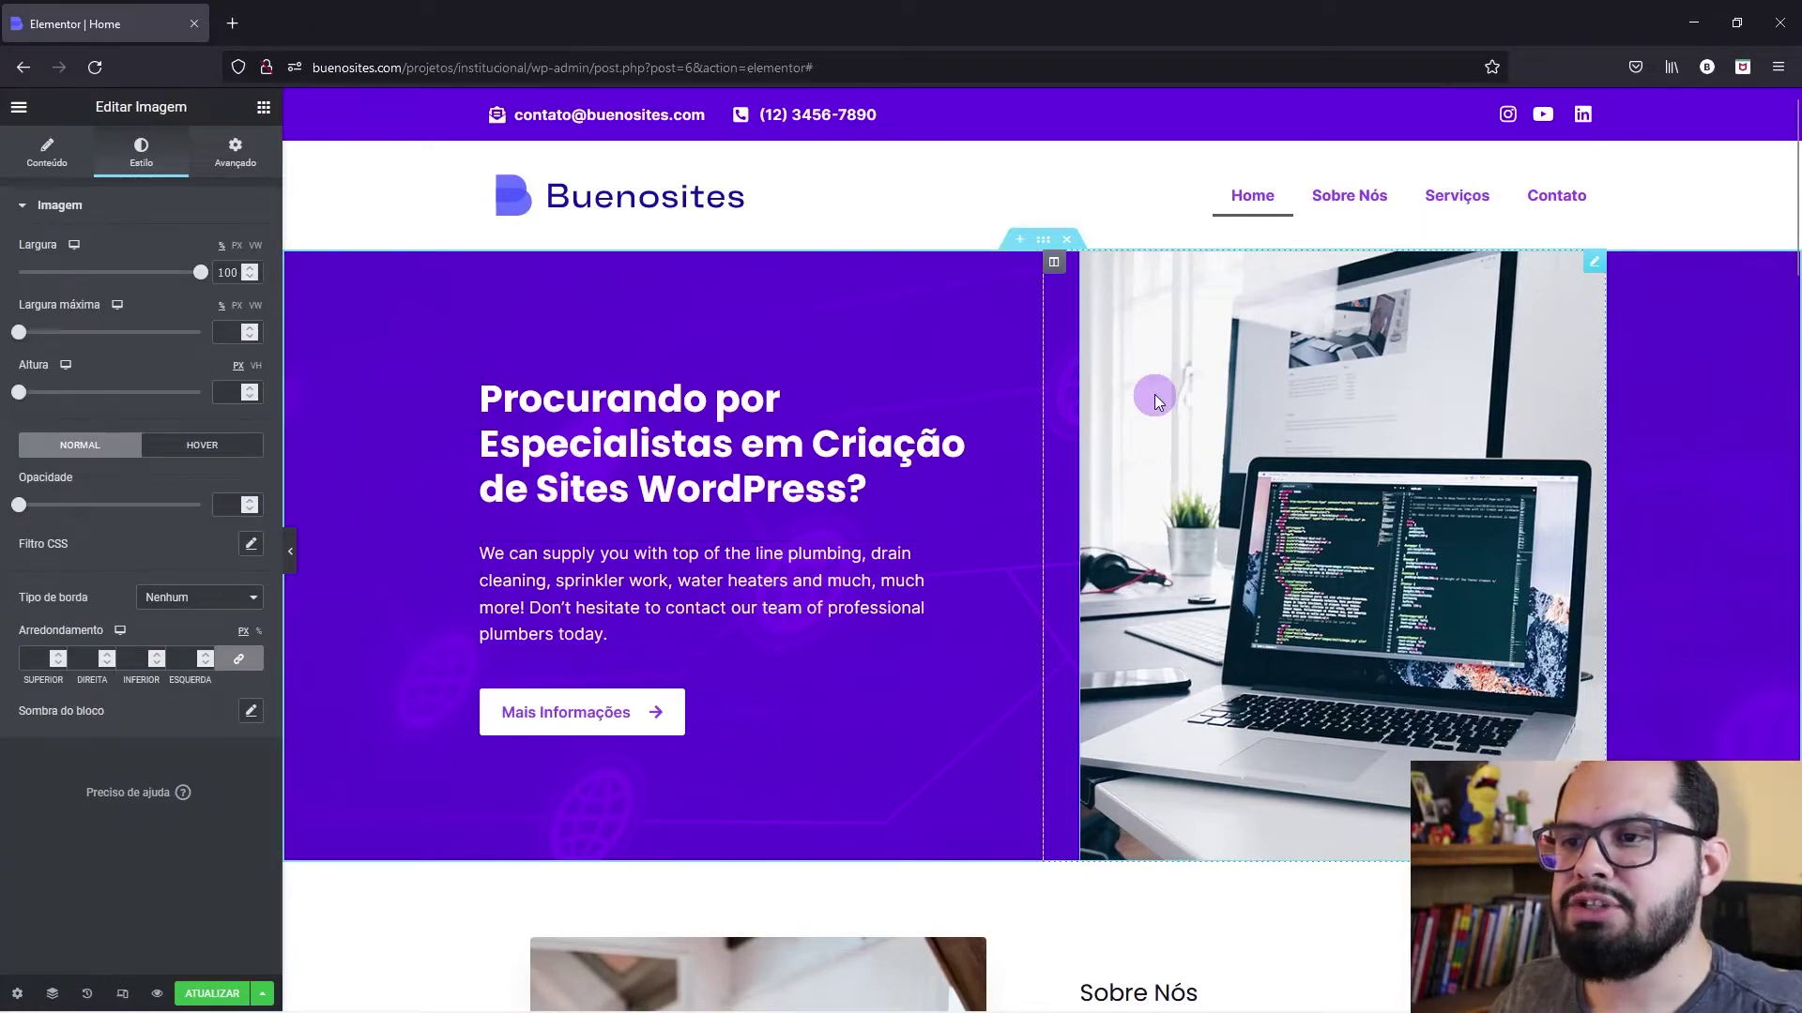
click(134, 659)
text(10)
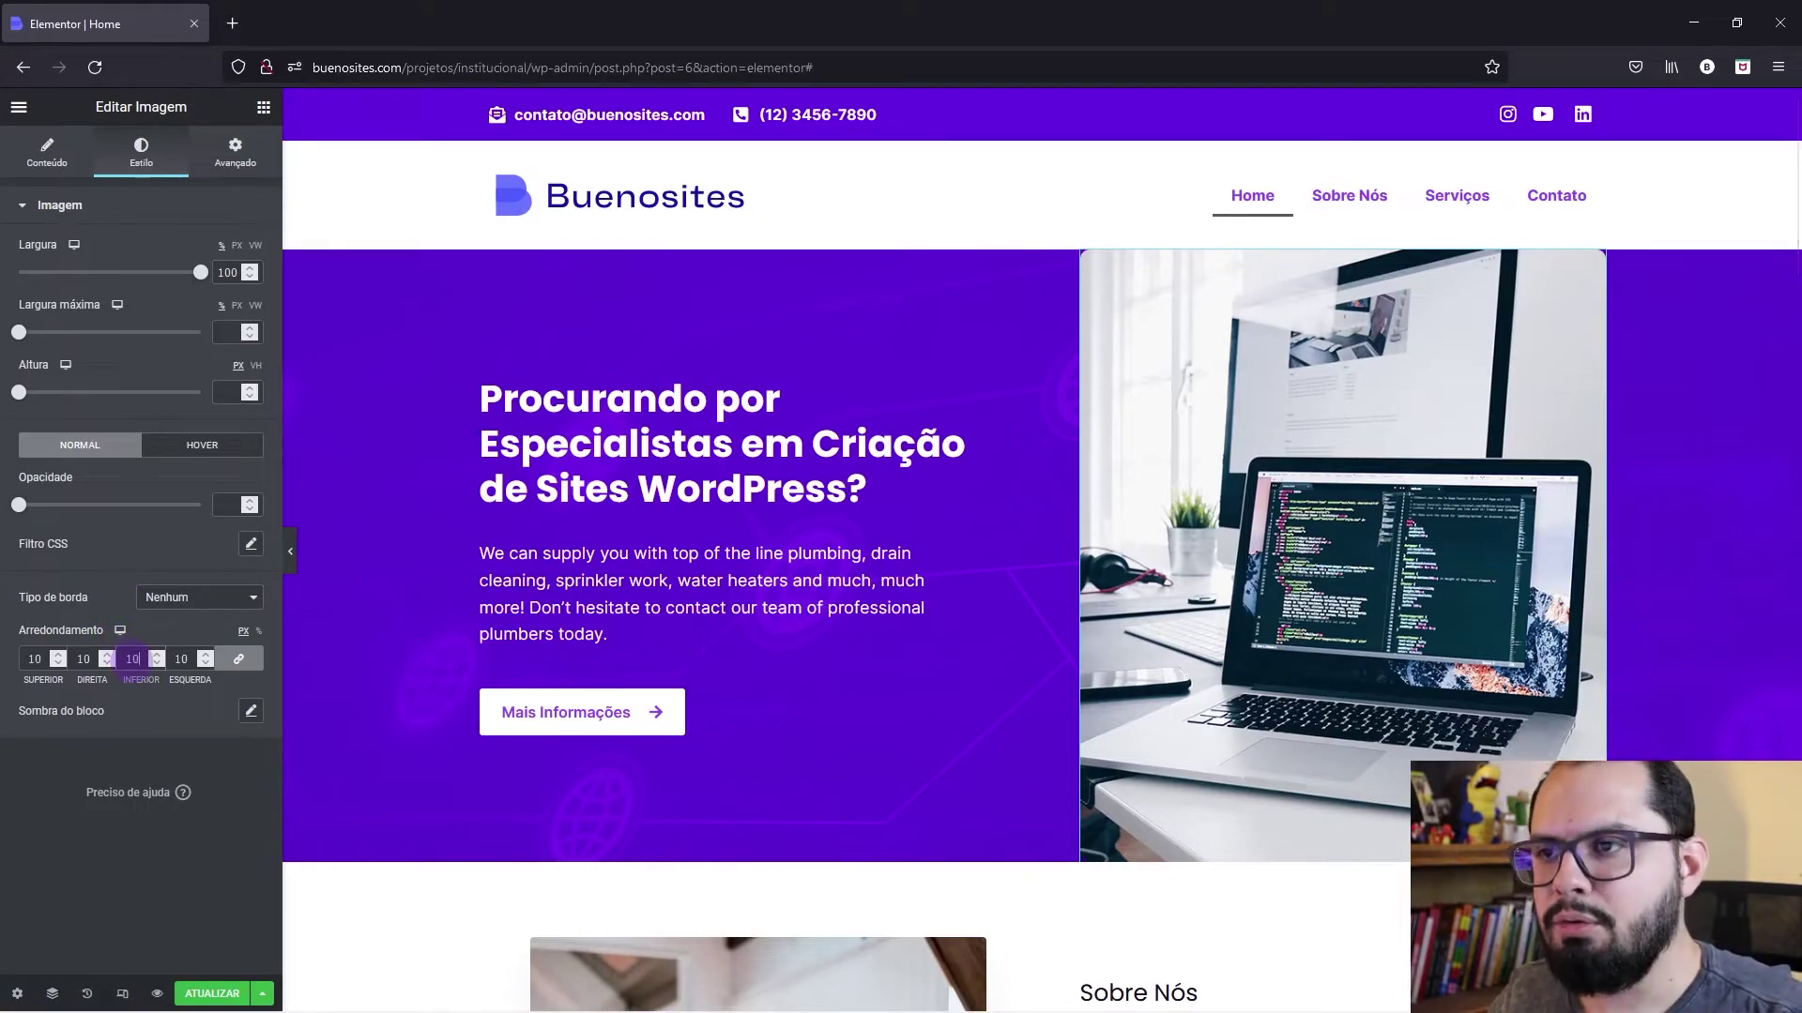
click(1079, 271)
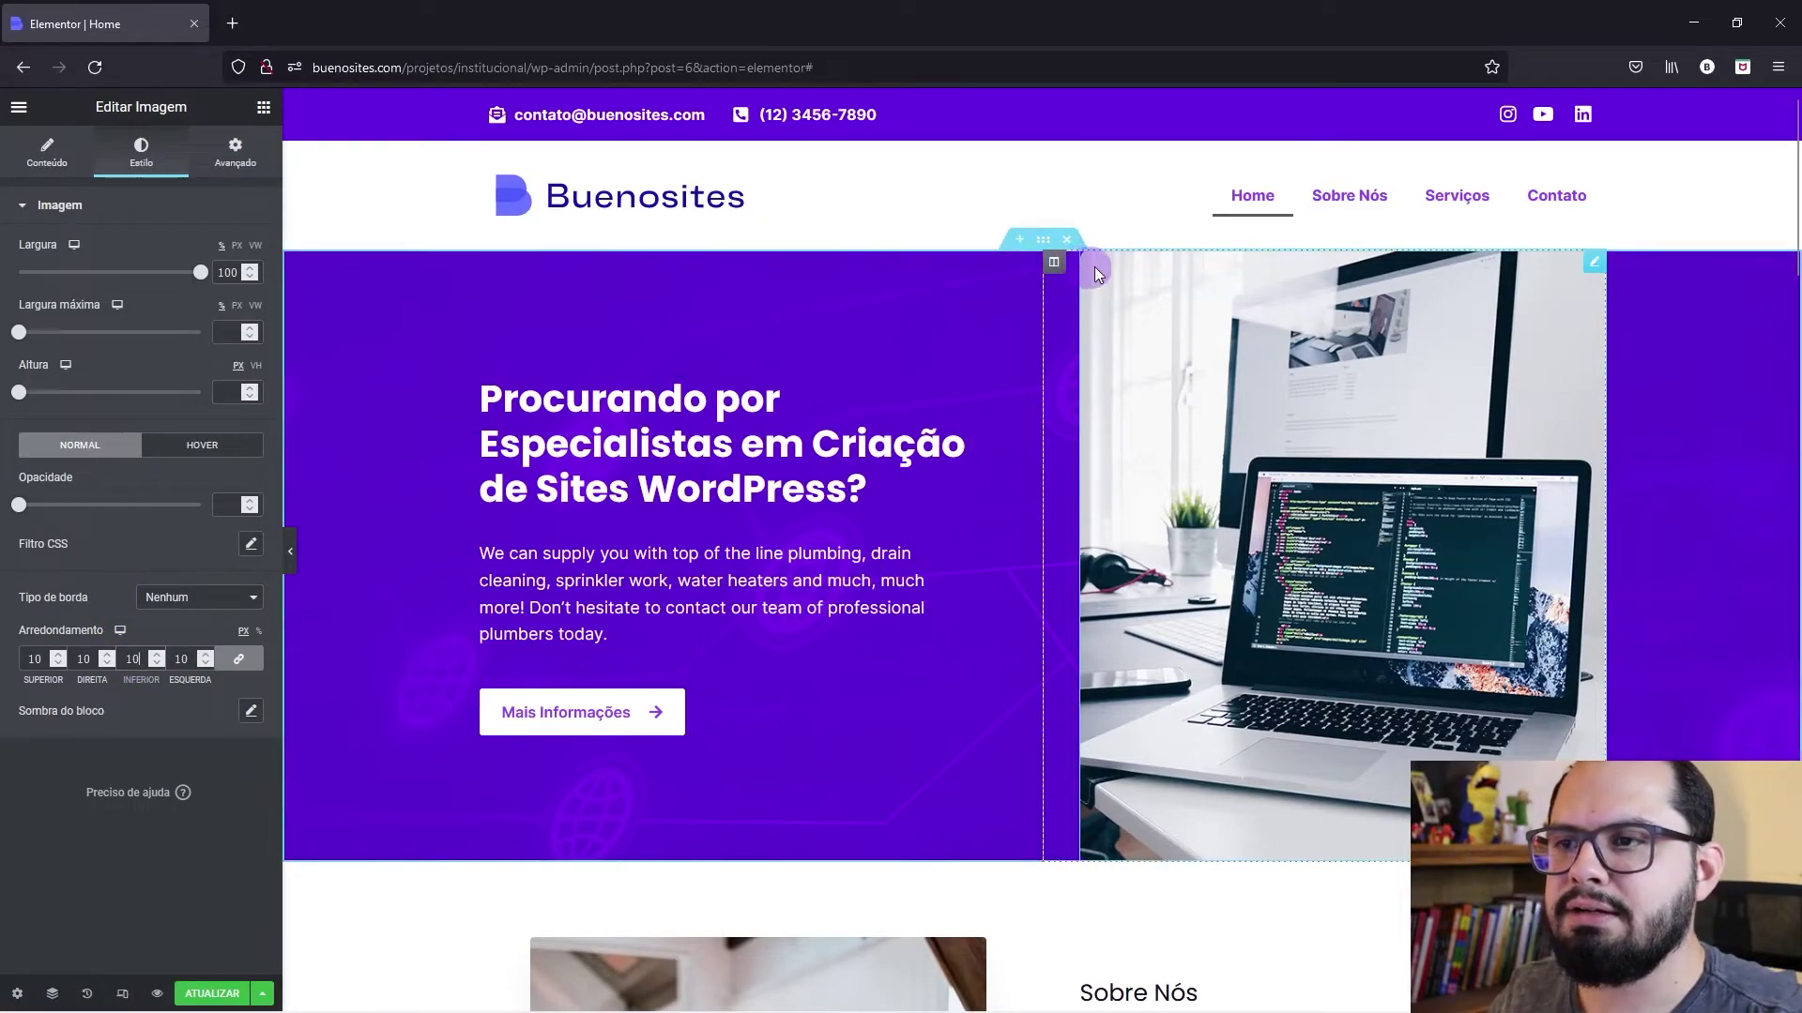
Step: Give the hero image a box shadow with horizontal 0, vertical 20, blur 70 and spread 1, and preview it
click(250, 710)
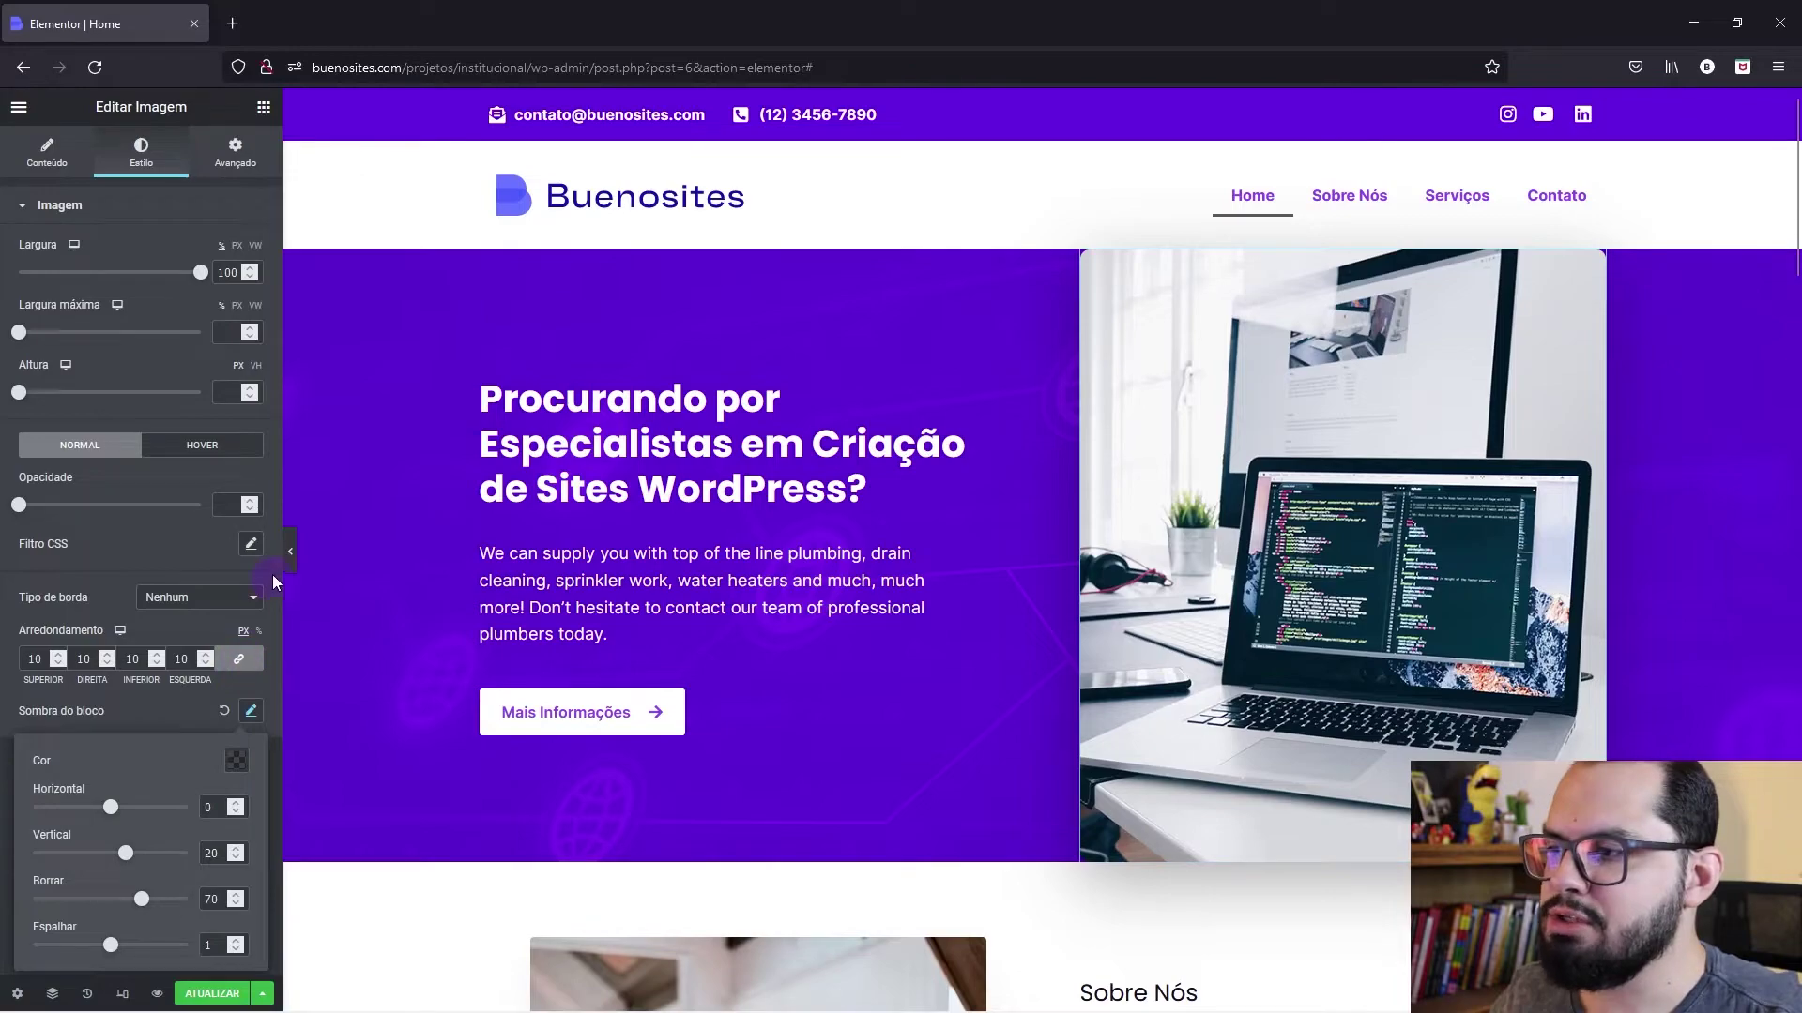
click(290, 551)
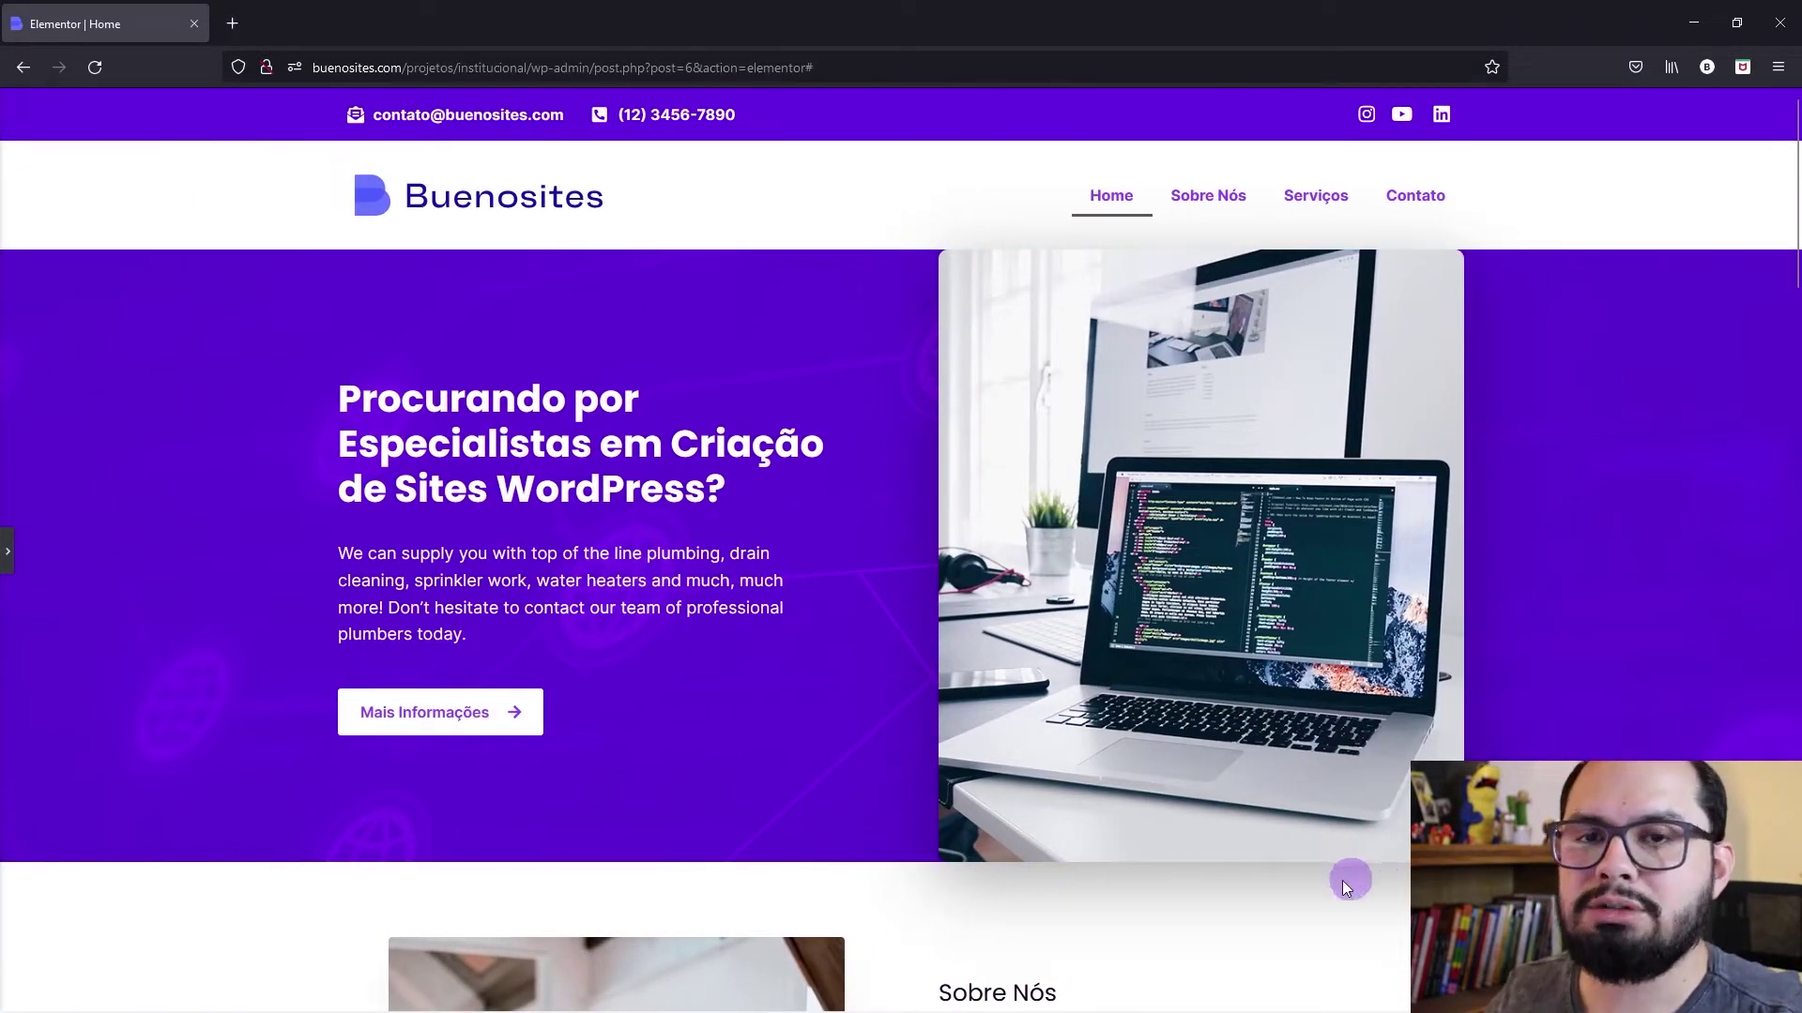
click(7, 554)
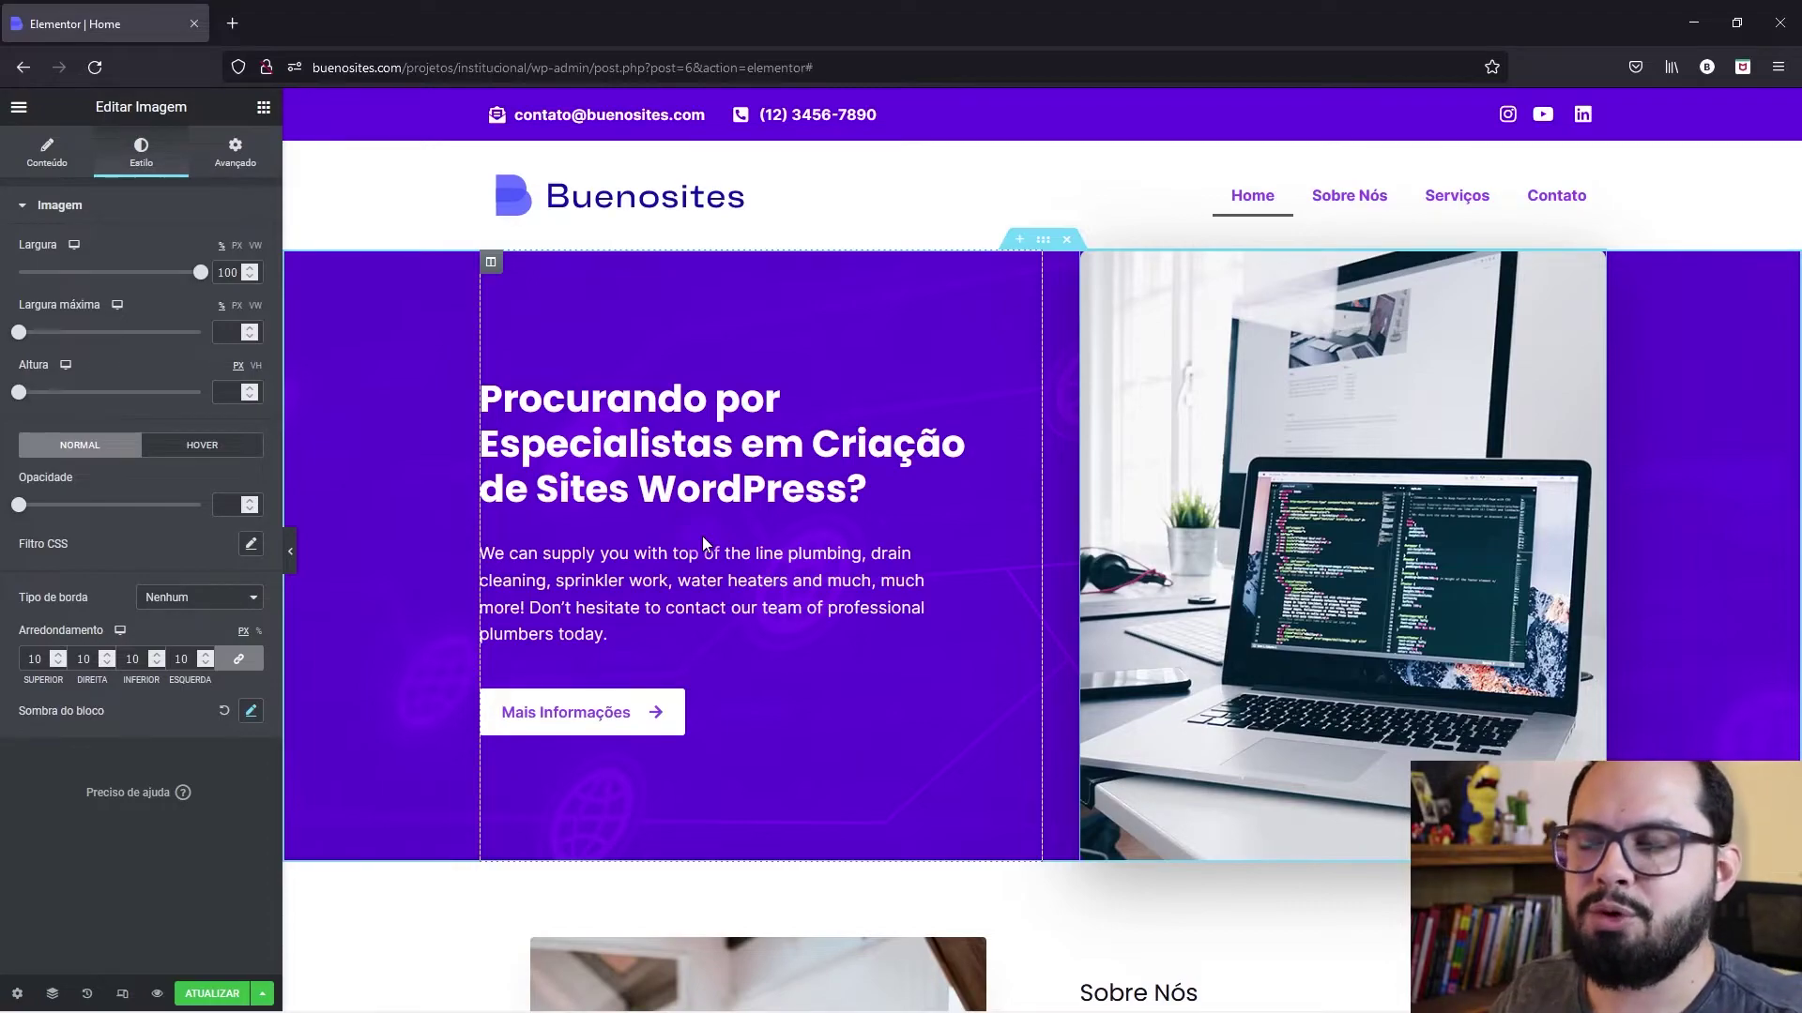
Step: Set the hero image's bottom margin to -50 px and preview how it overlaps the section below
click(232, 155)
click(142, 273)
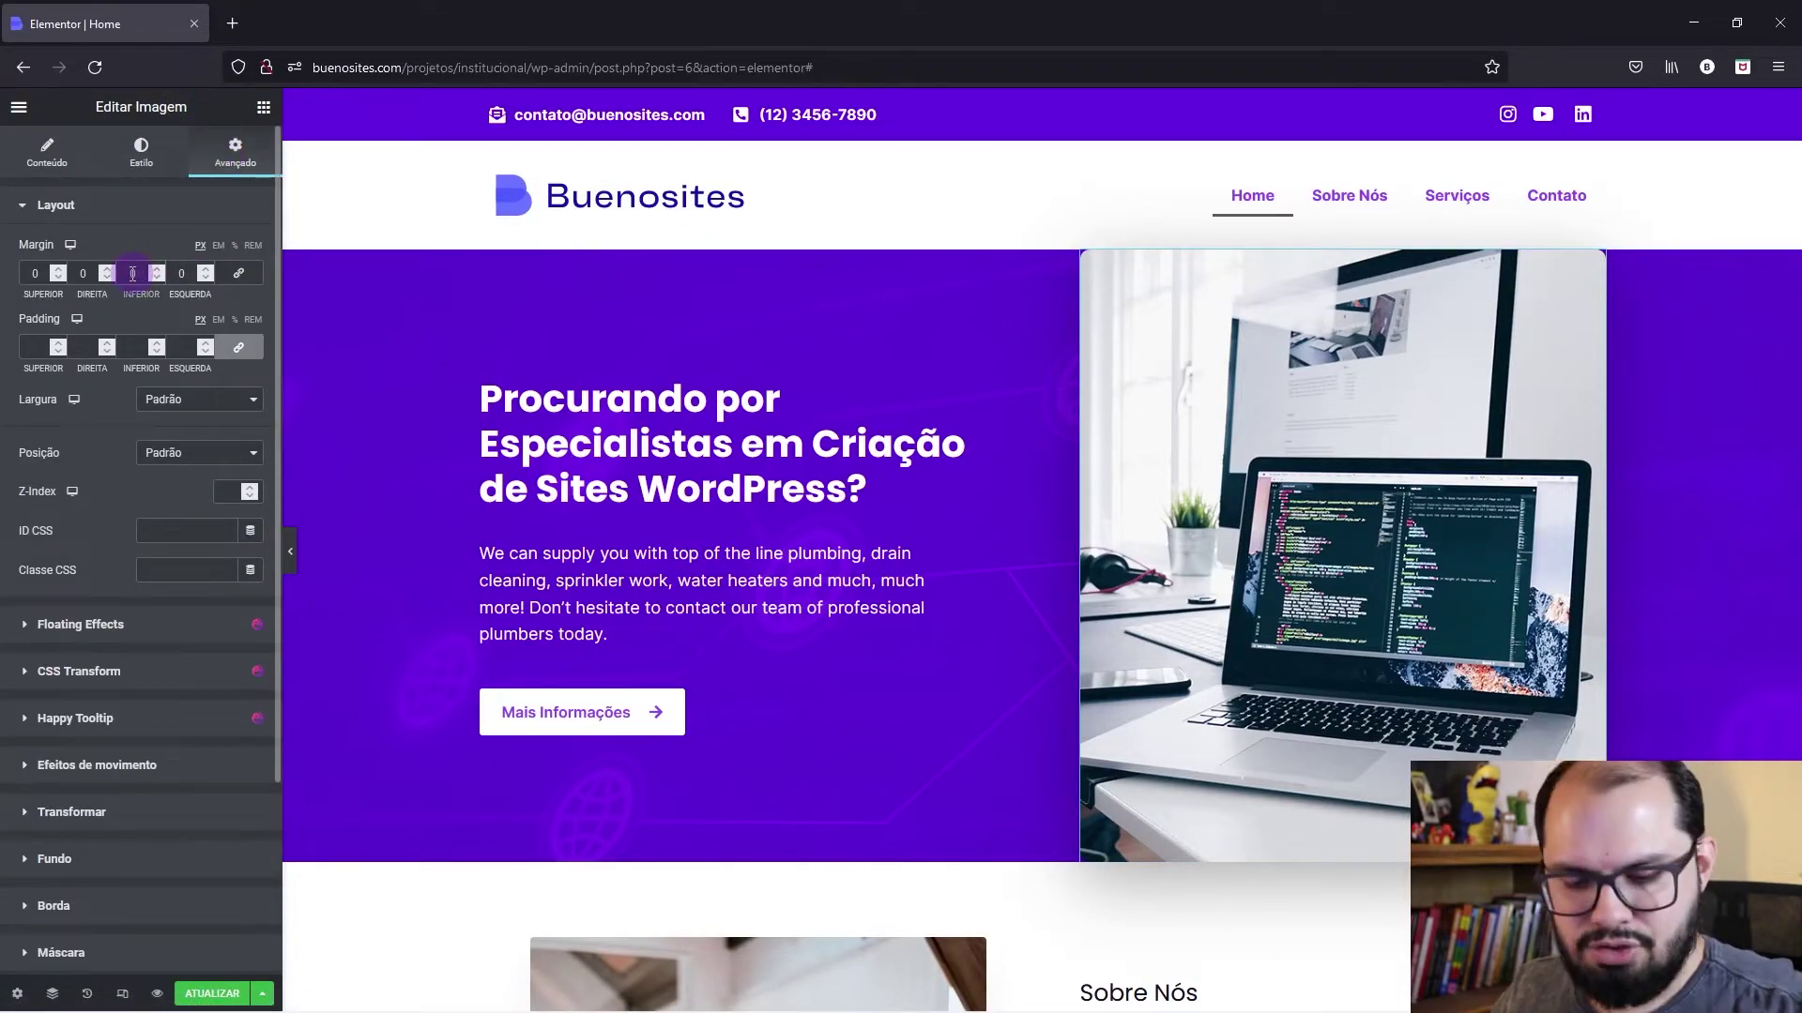
text(-50)
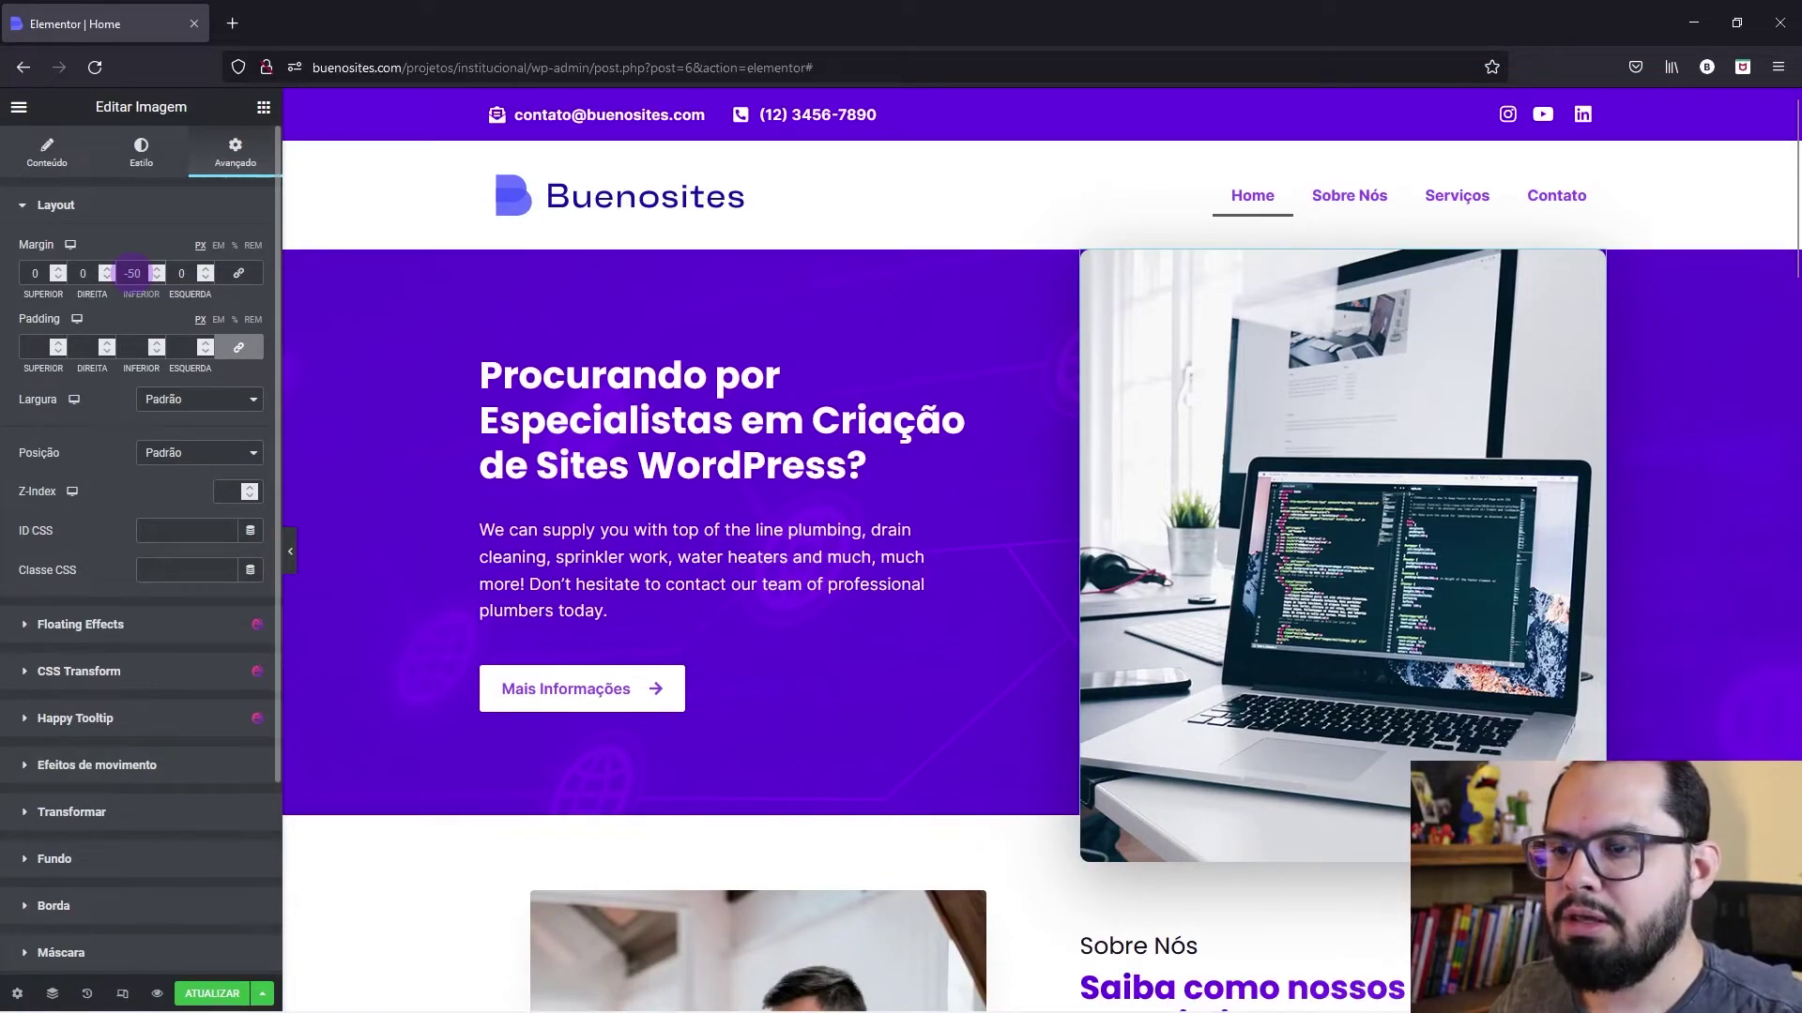
click(286, 557)
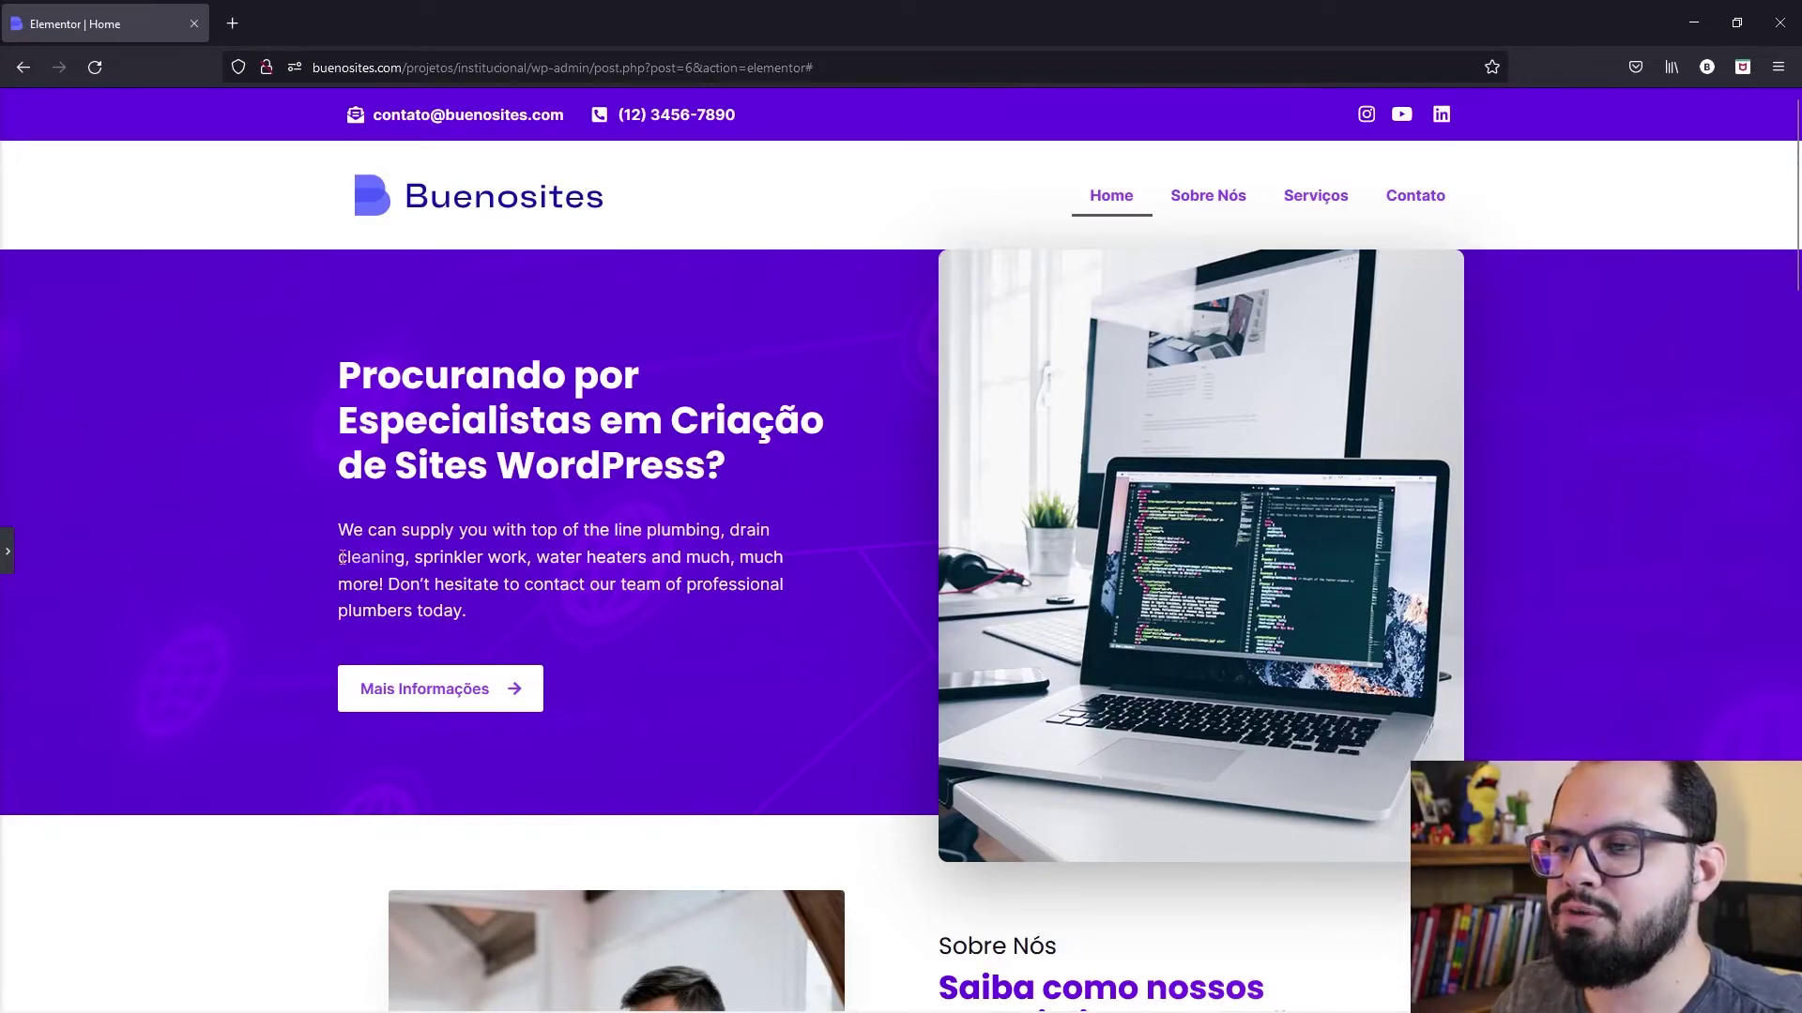
Step: Set the hero image's top margin to 50 px and preview its offset against the hero and about sections
click(8, 552)
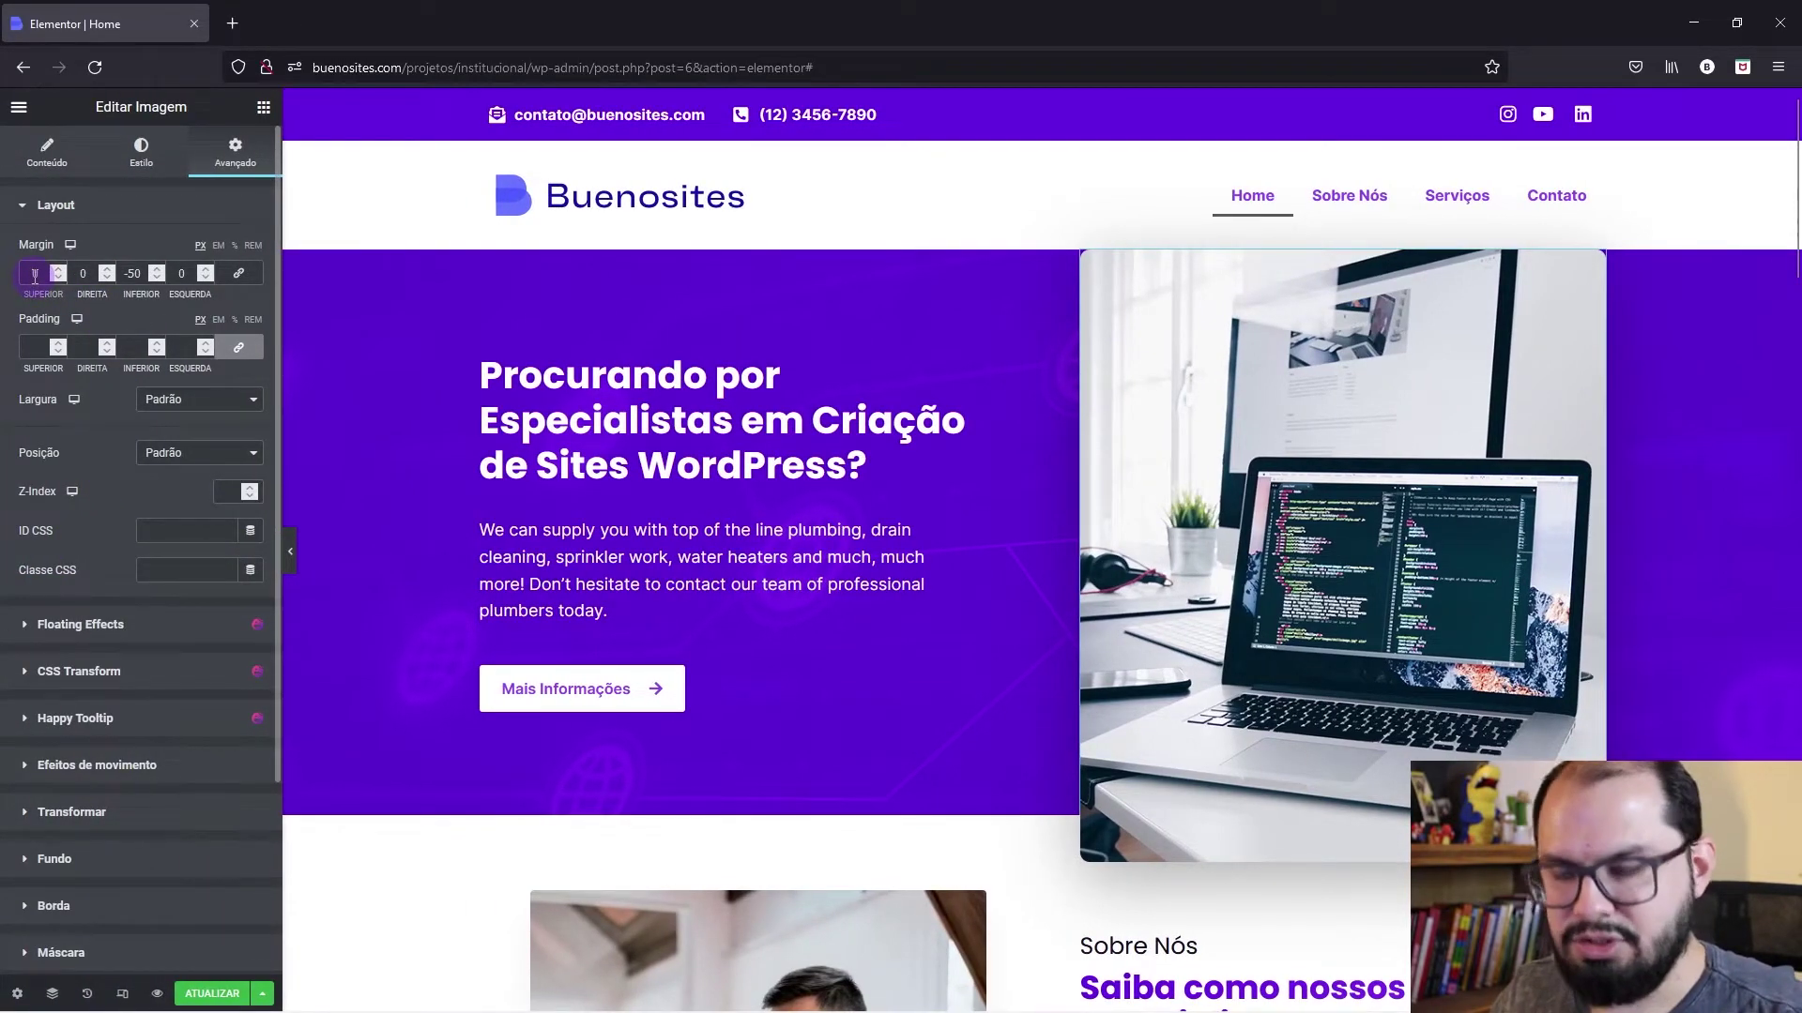
text(50)
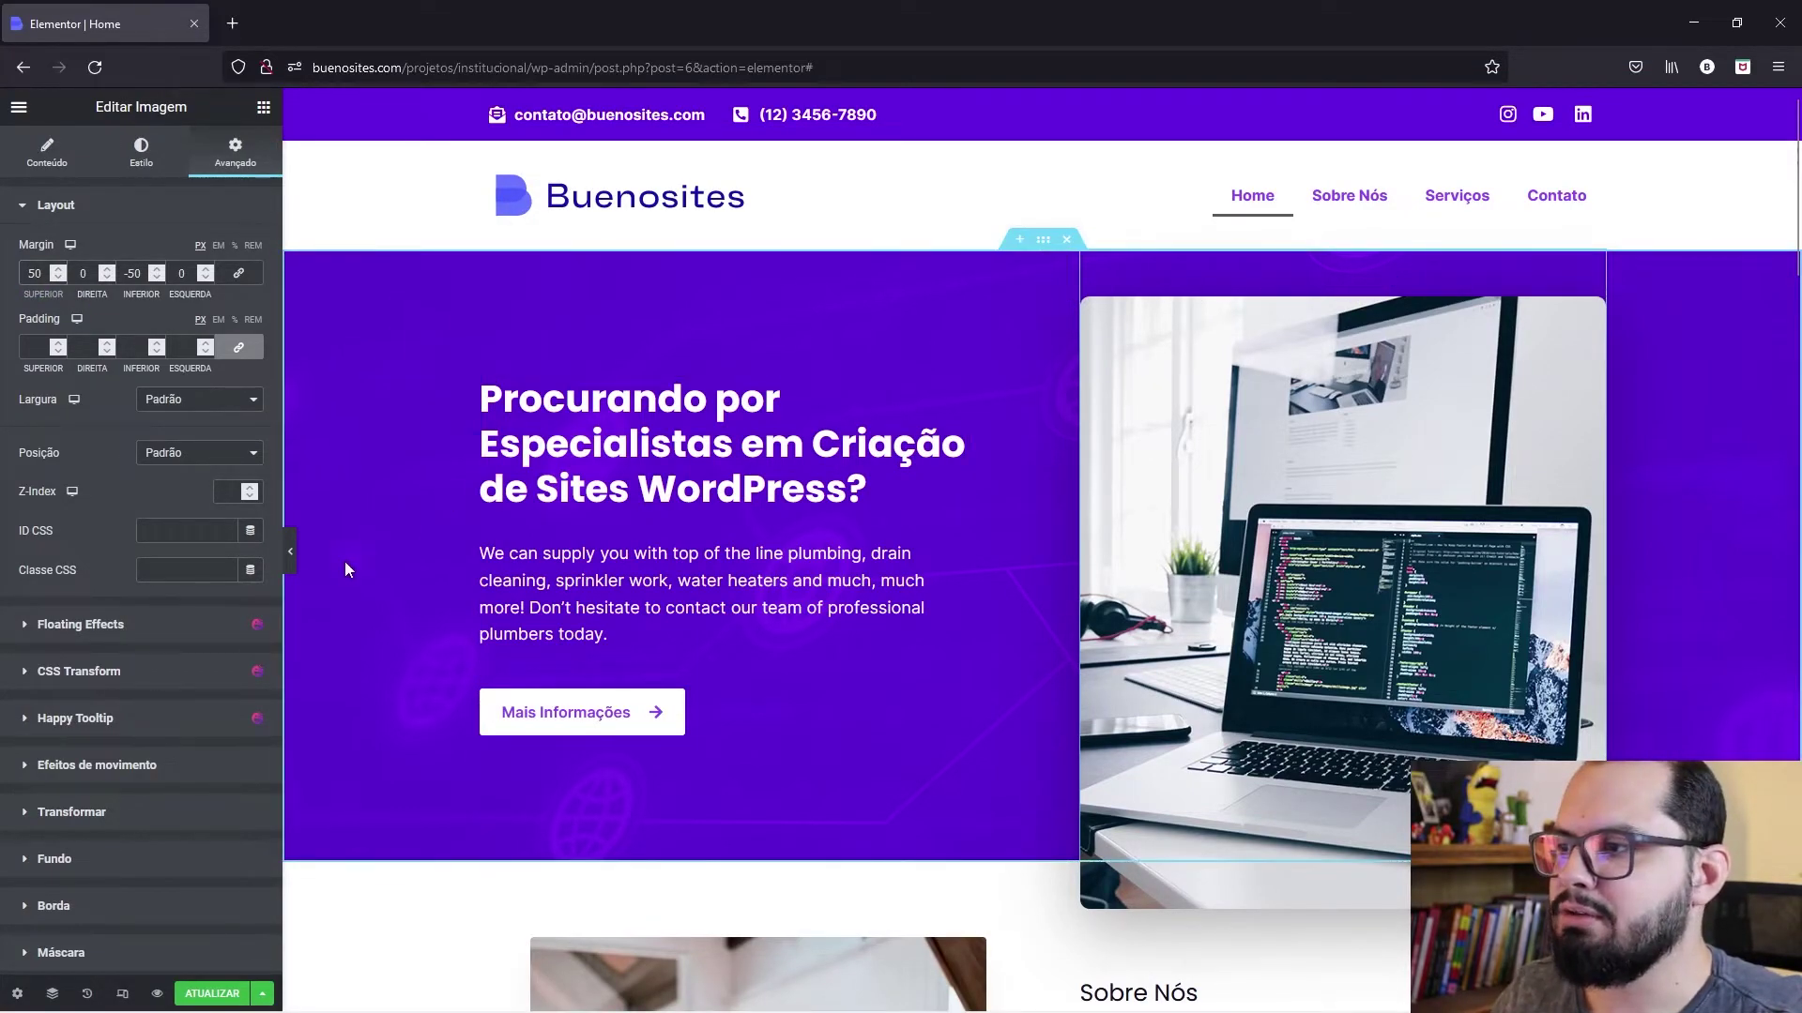
click(291, 559)
scroll(295, 569, down, 1)
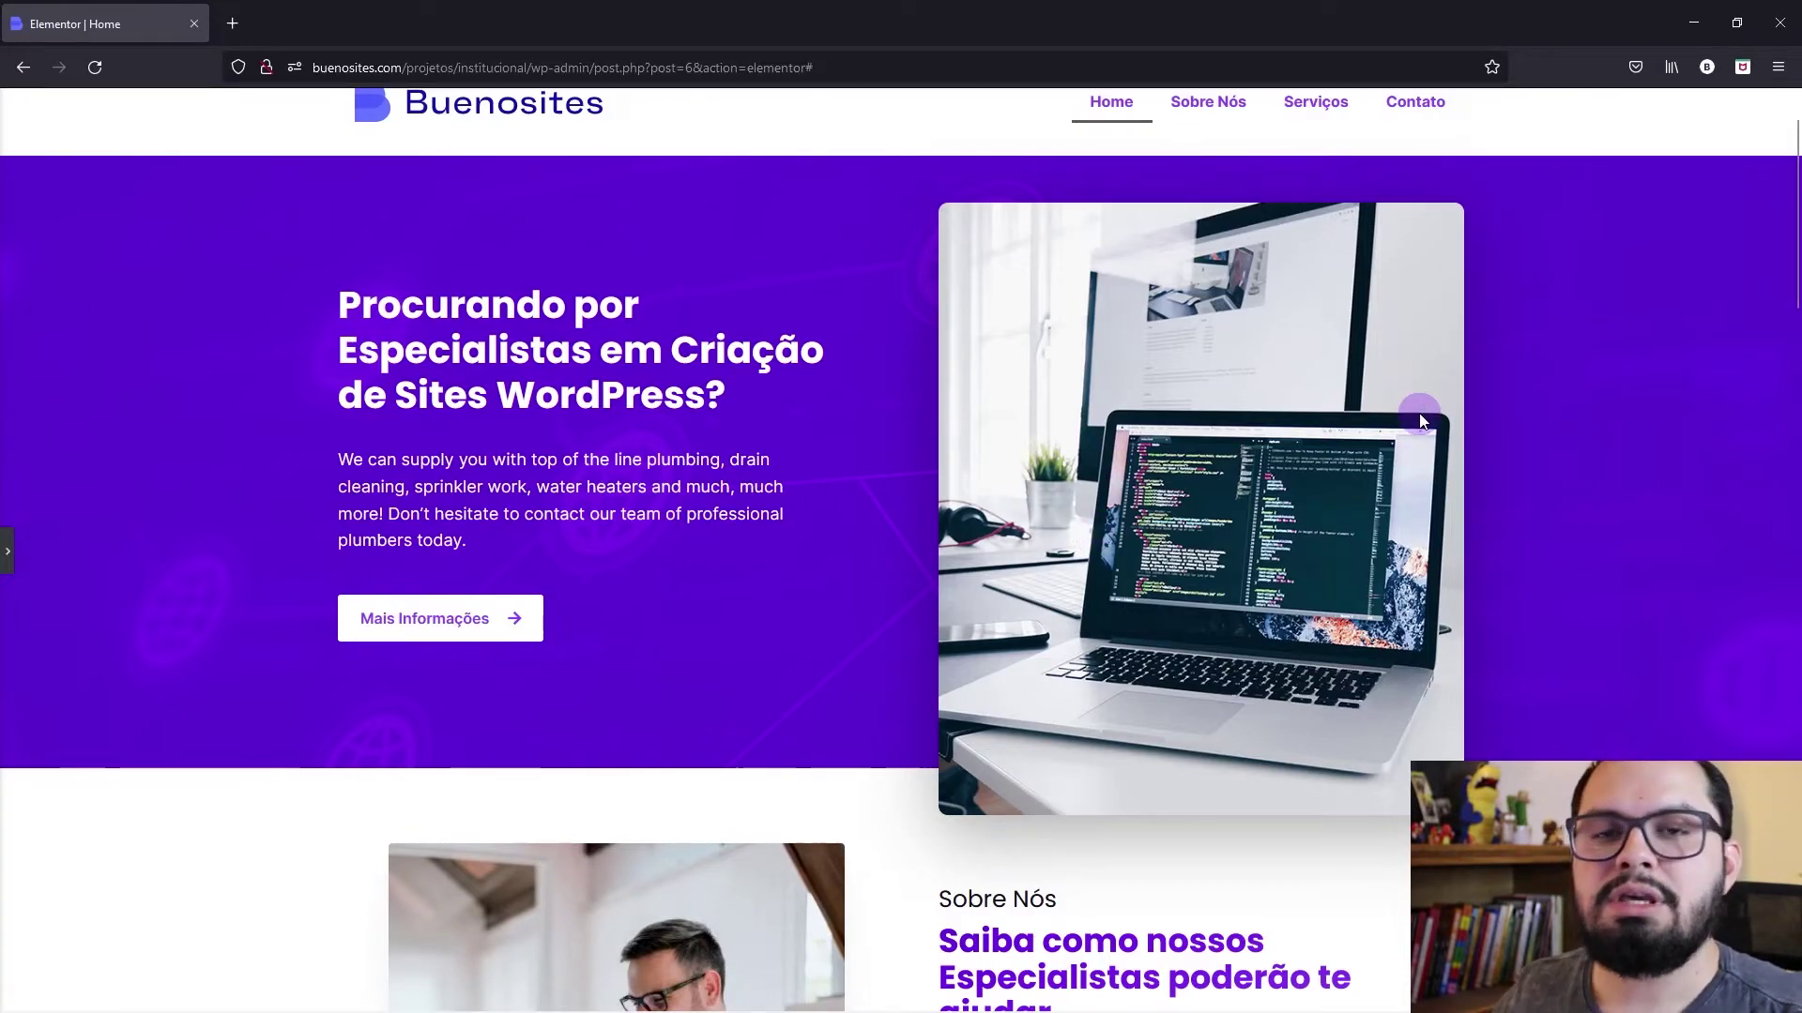
scroll(1405, 454, down, 2)
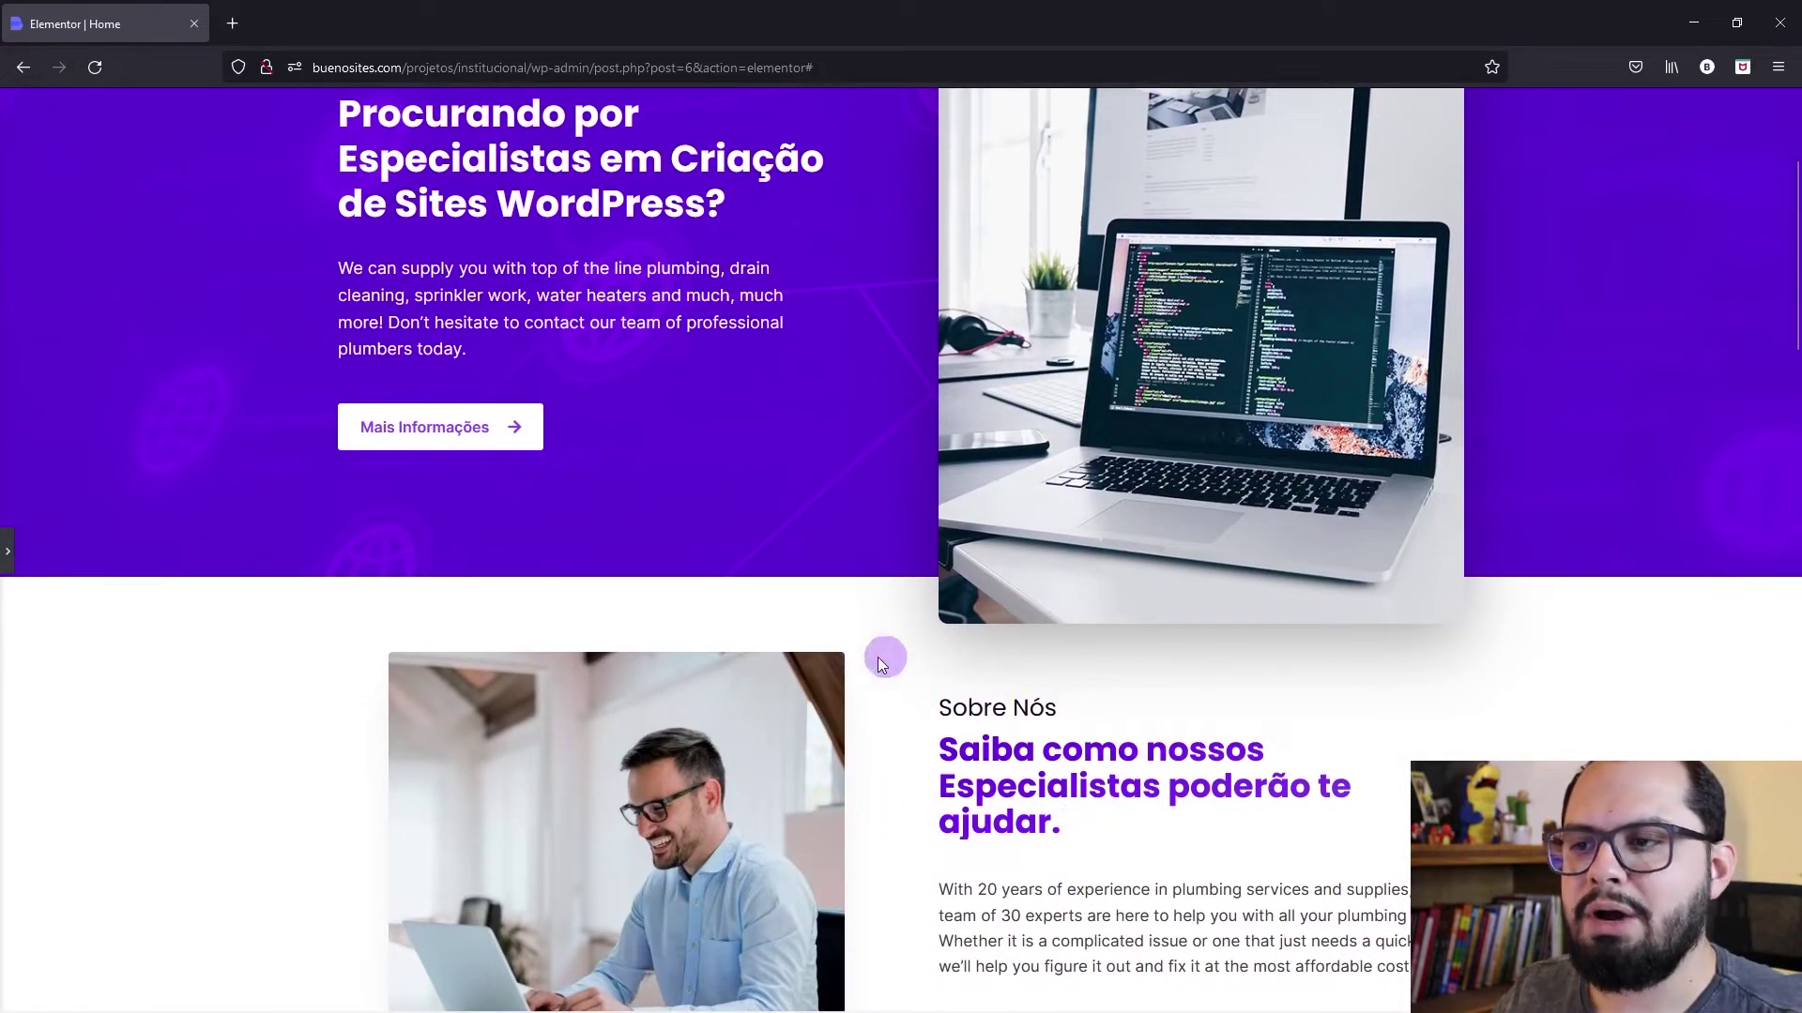
scroll(1105, 627, down, 1)
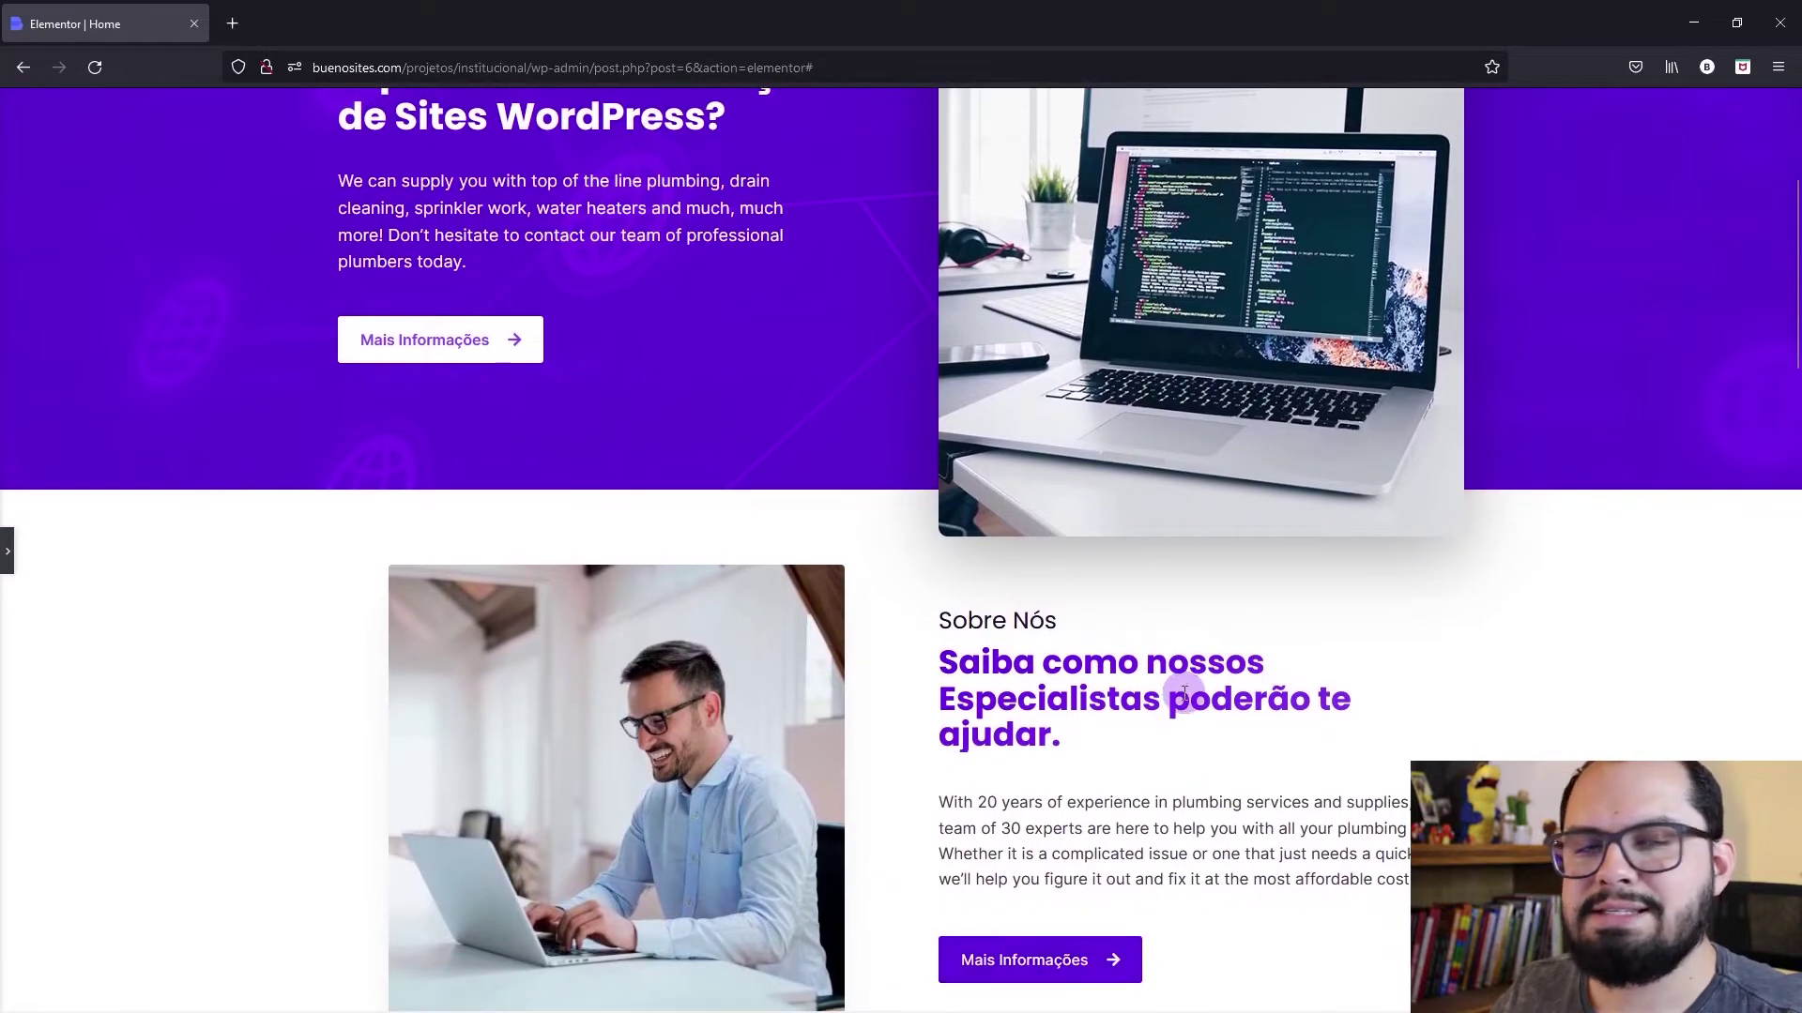
click(6, 561)
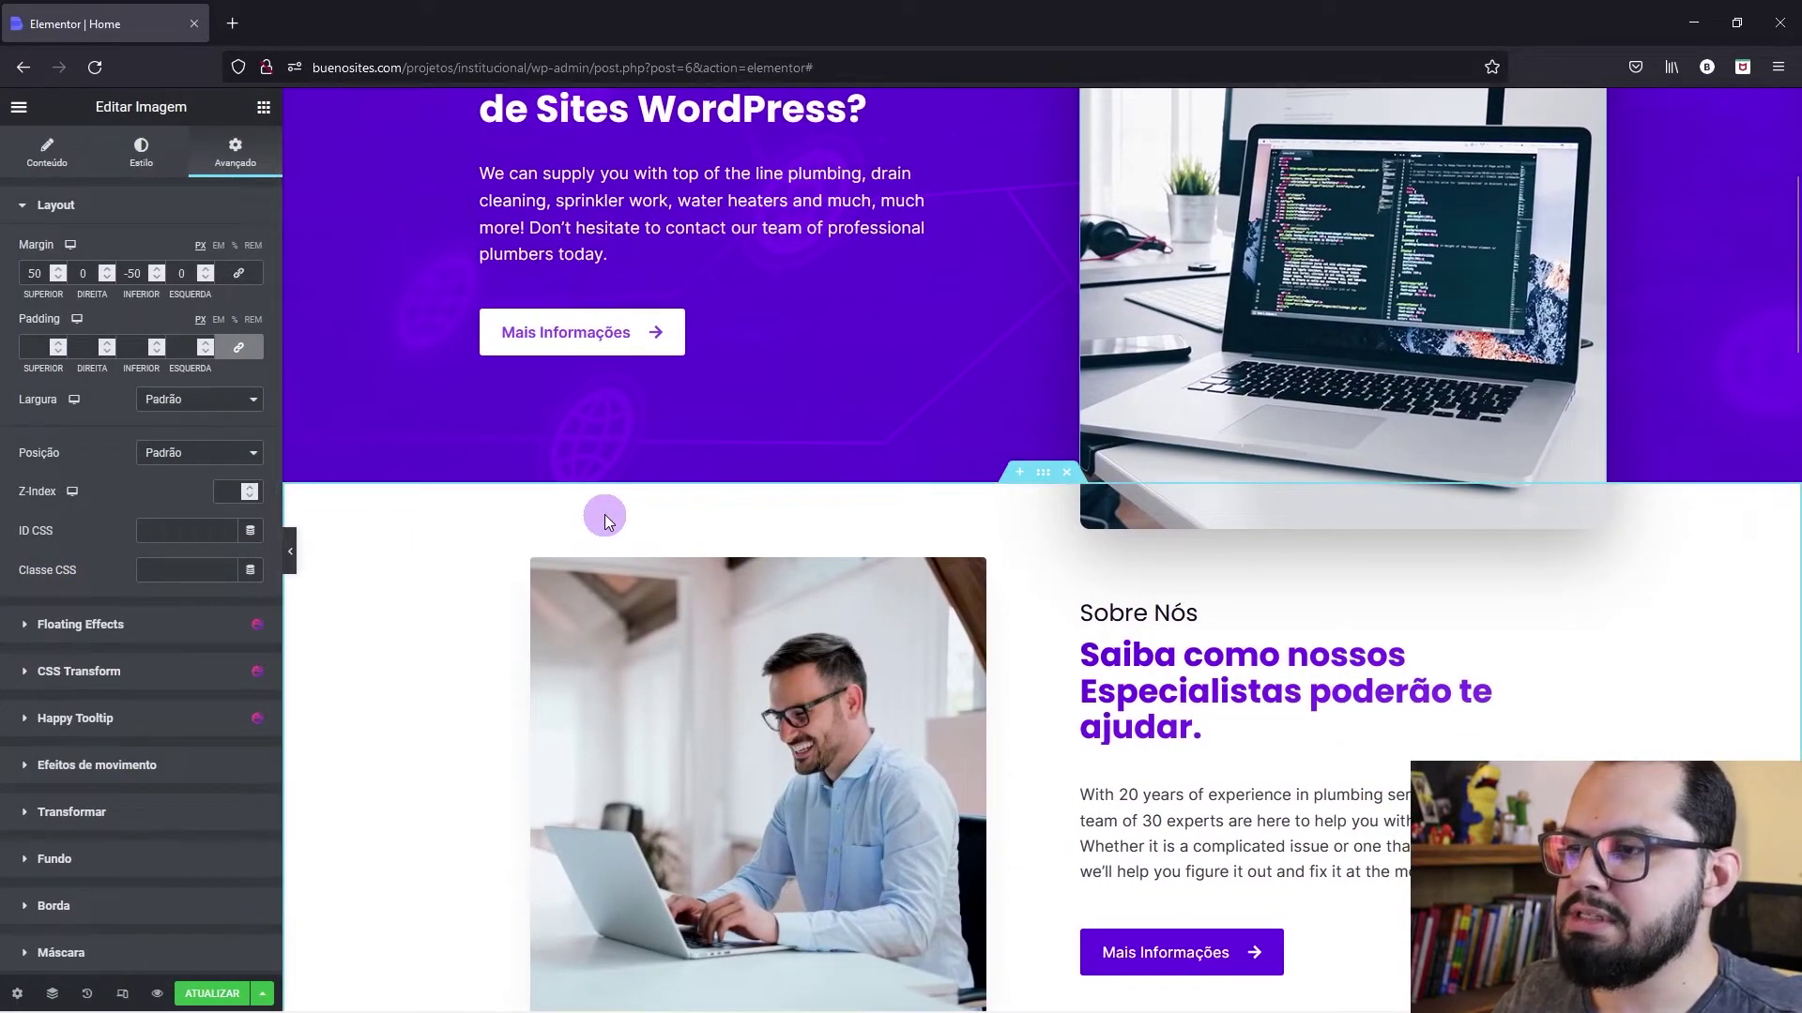
Step: Set the about section's top padding to 160 px and preview the spacing below the overlapping hero image
right_click(605, 514)
click(643, 533)
click(232, 153)
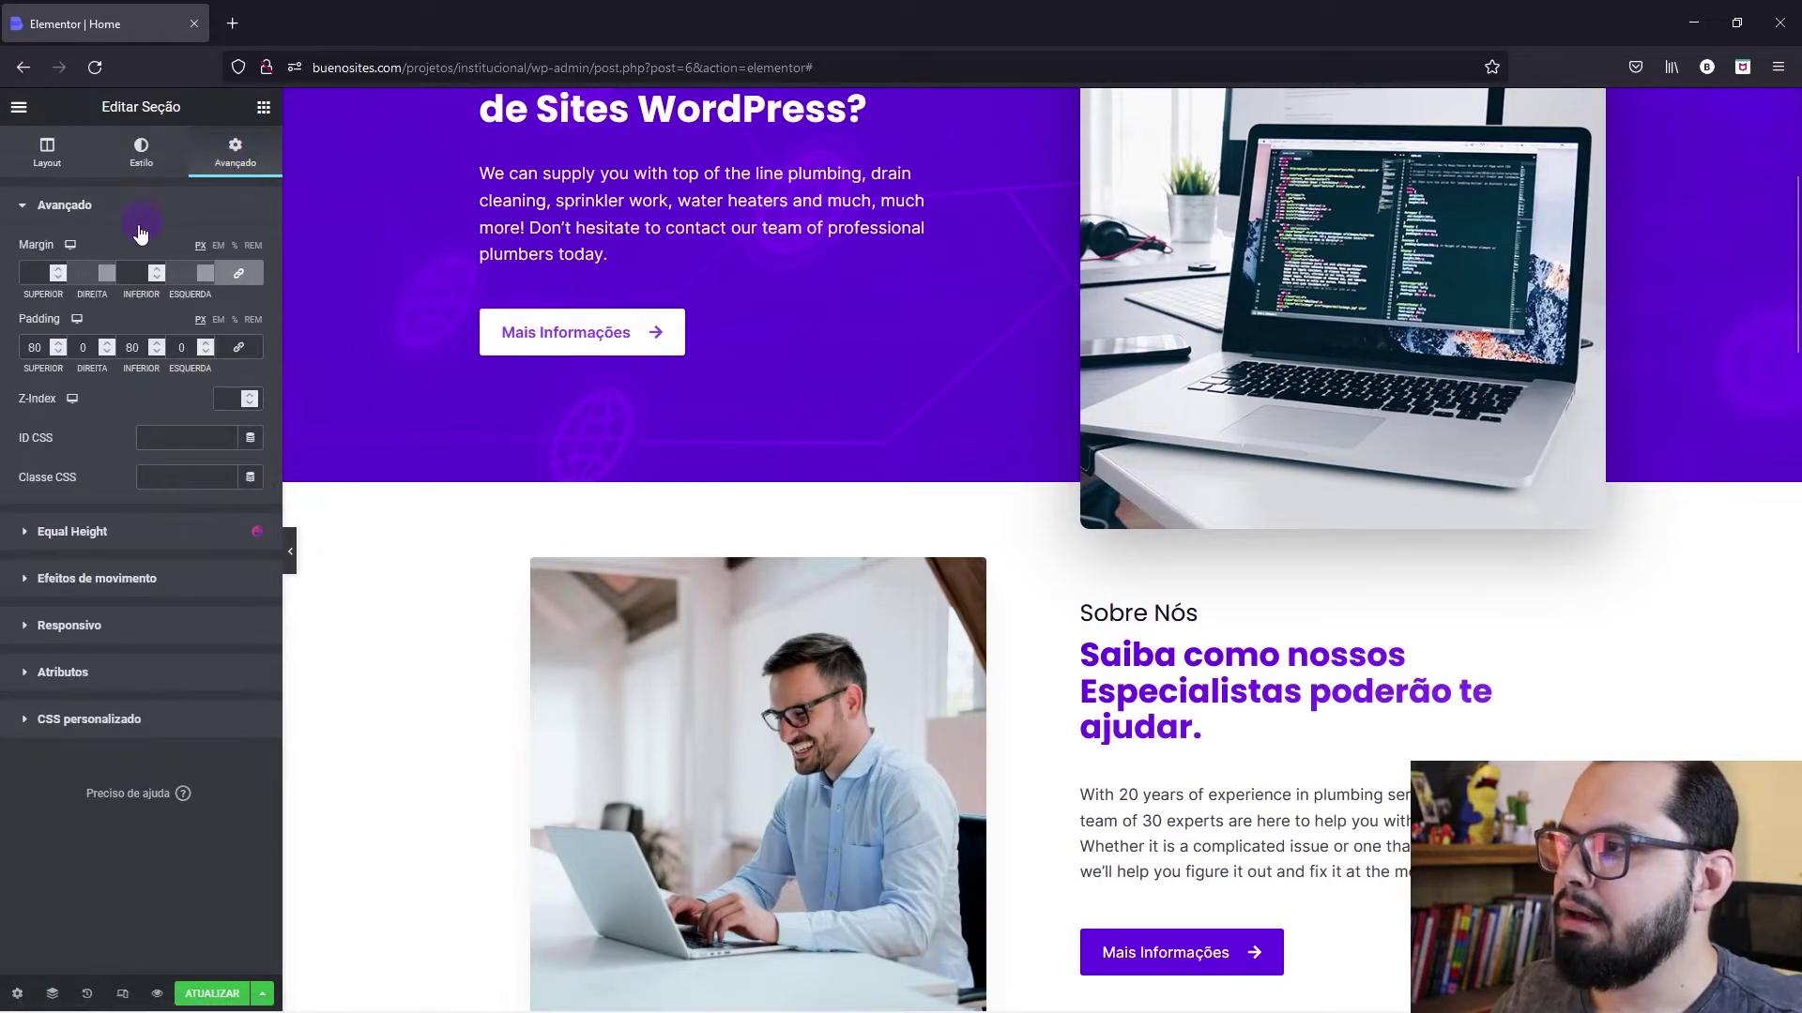
click(29, 347)
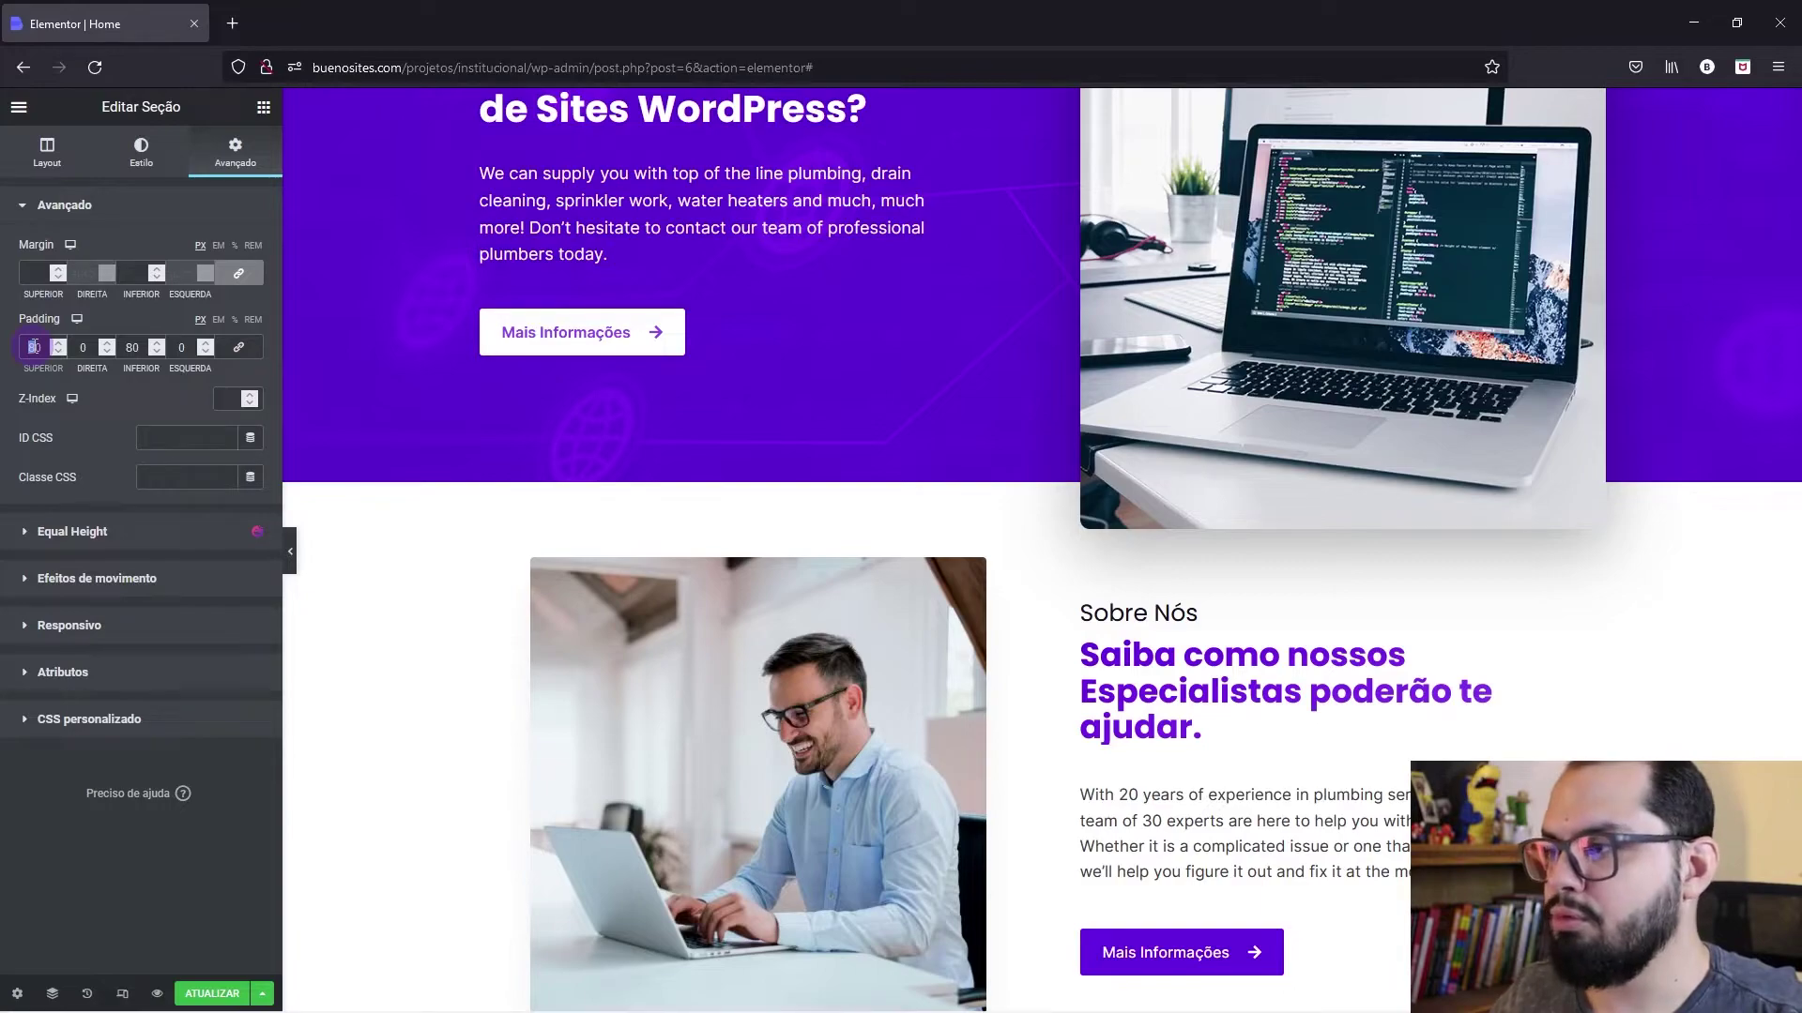
text(120)
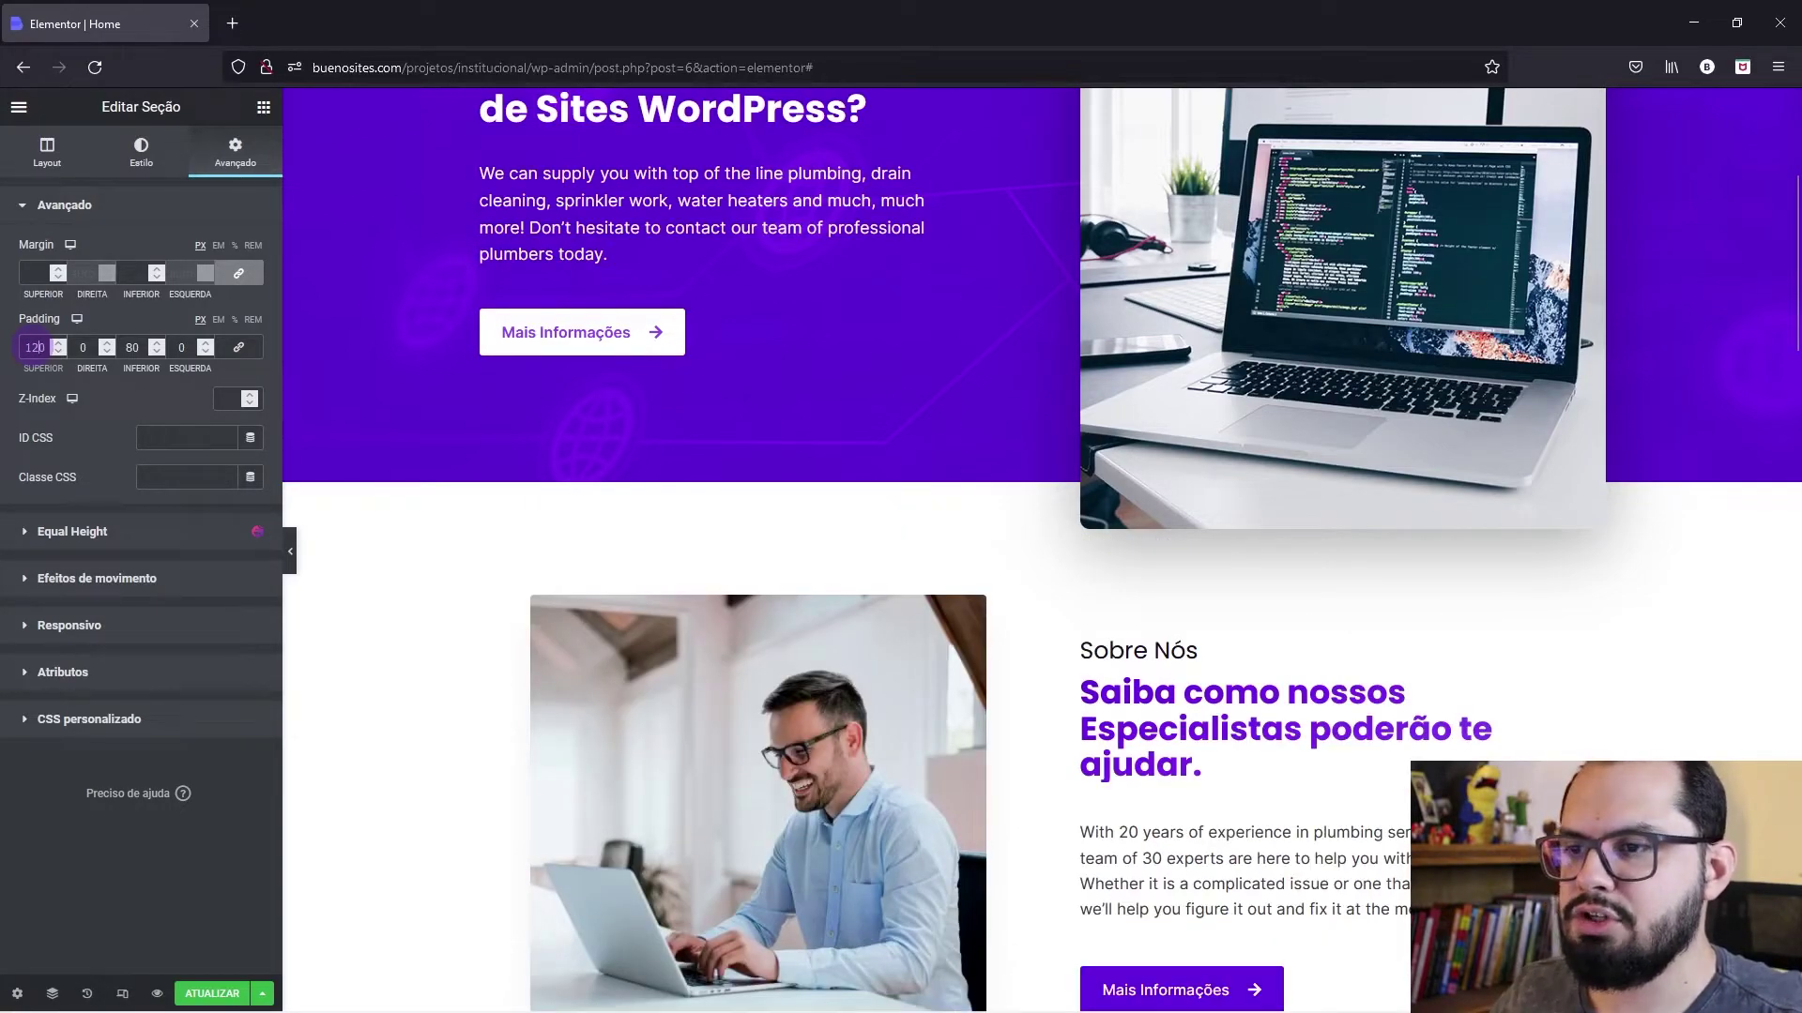
key(BackSpace)
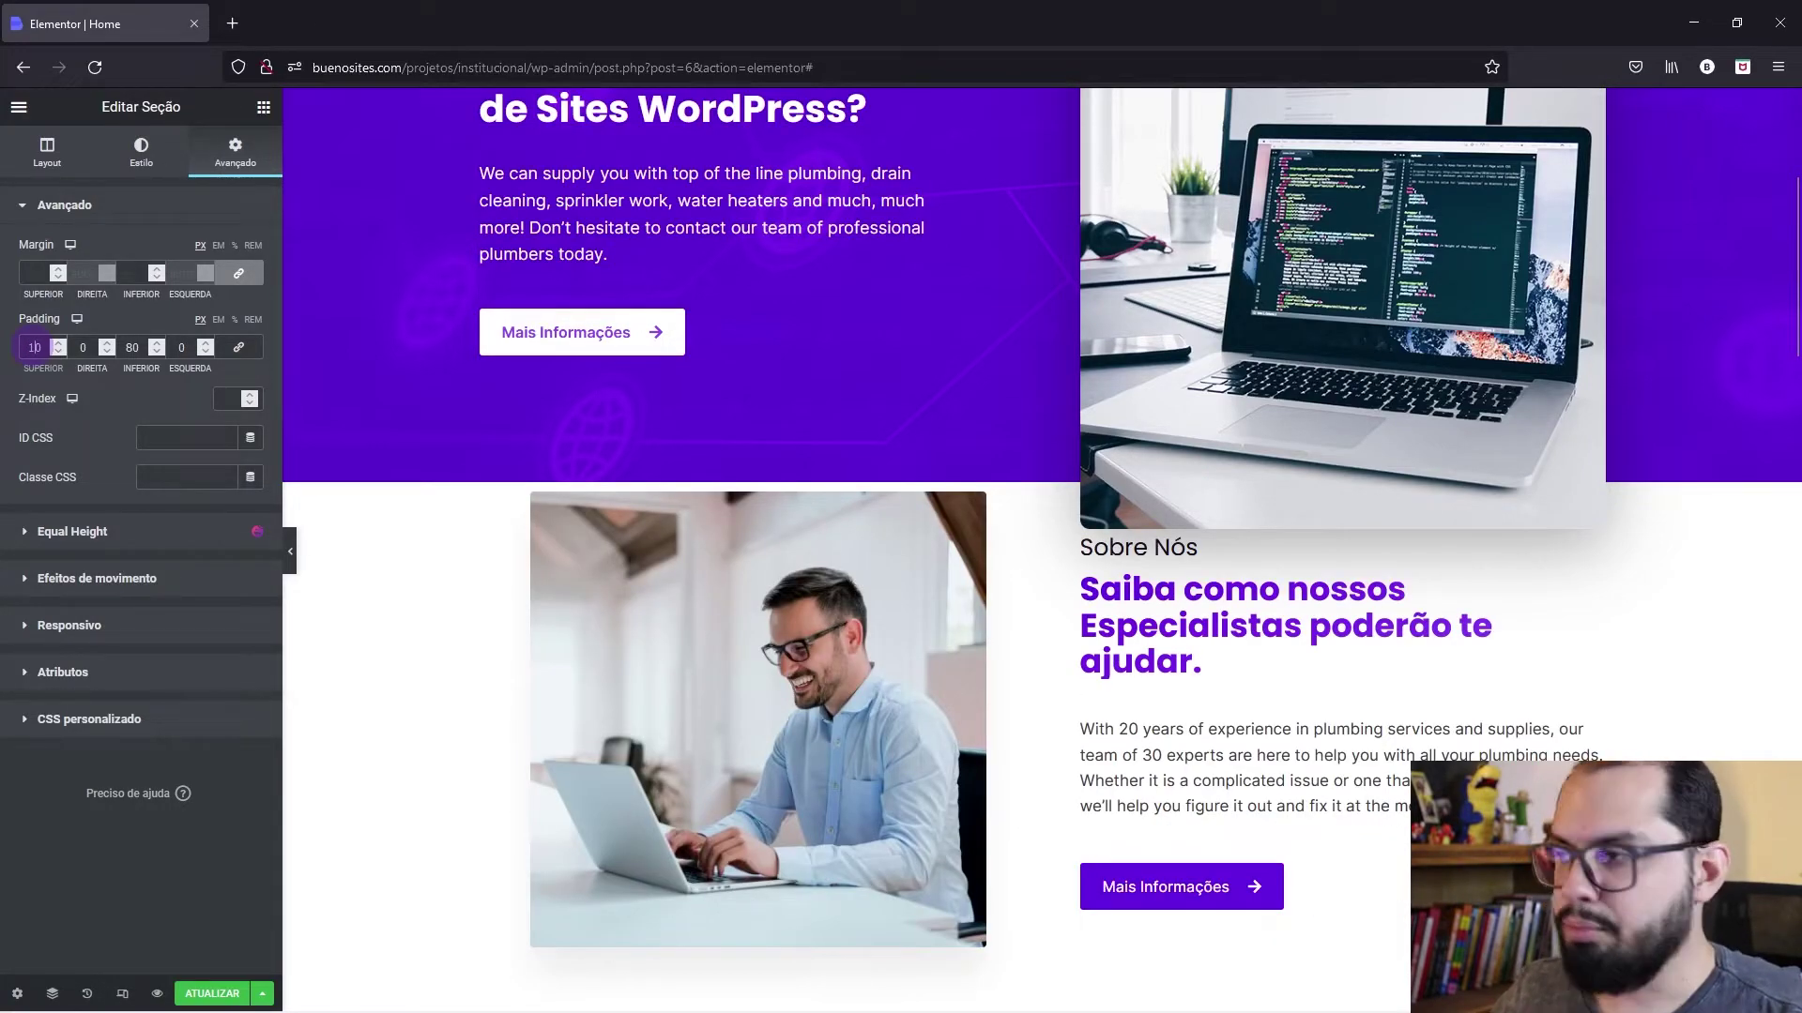
text(6)
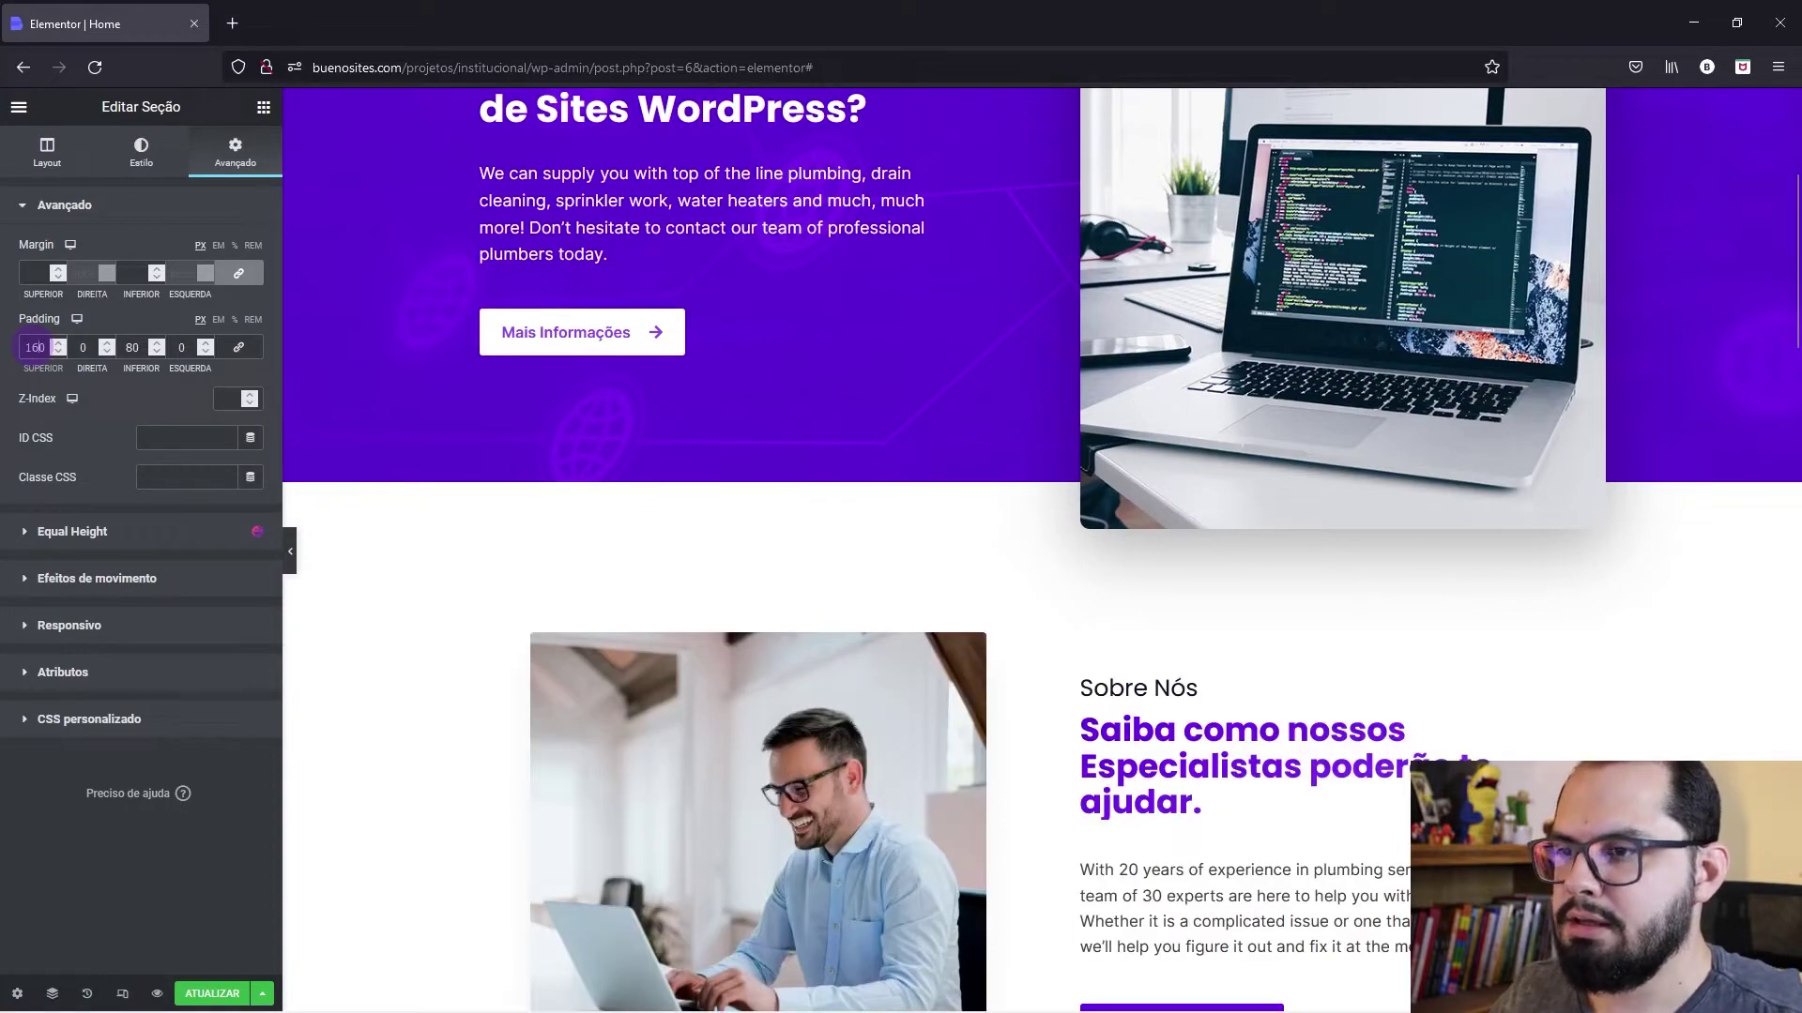
click(290, 552)
scroll(326, 630, down, 3)
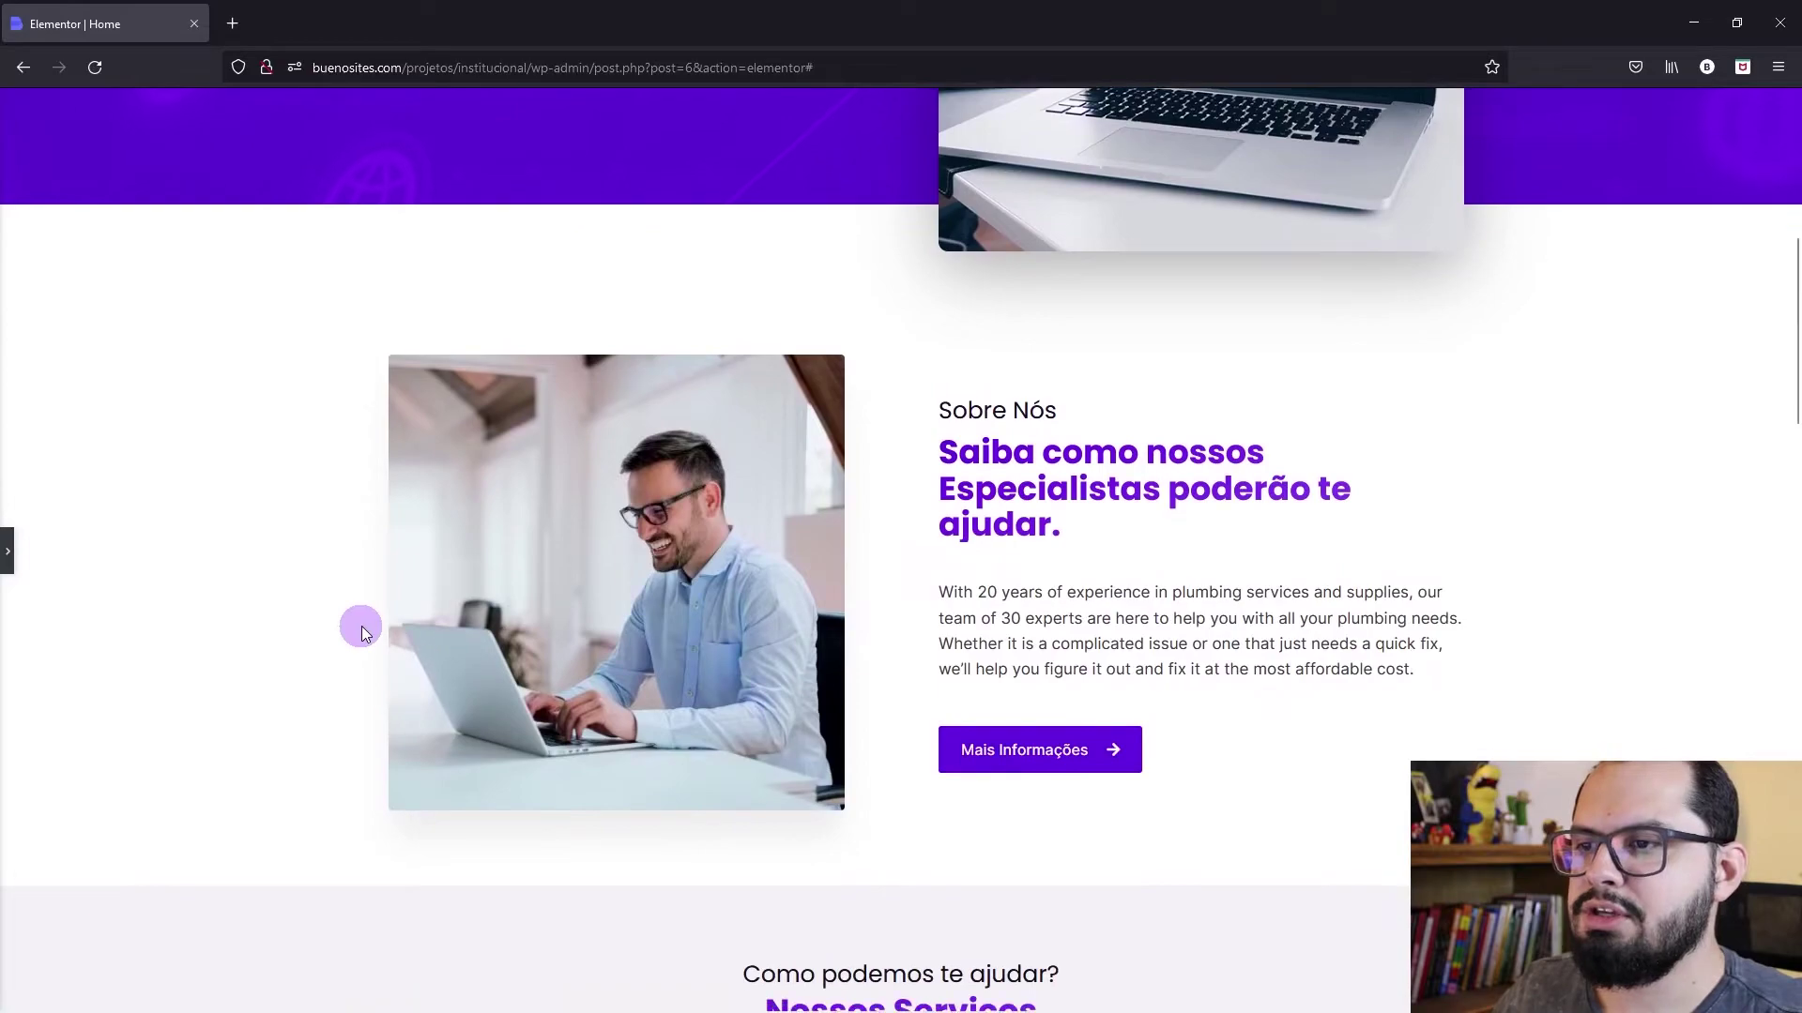
scroll(361, 630, up, 5)
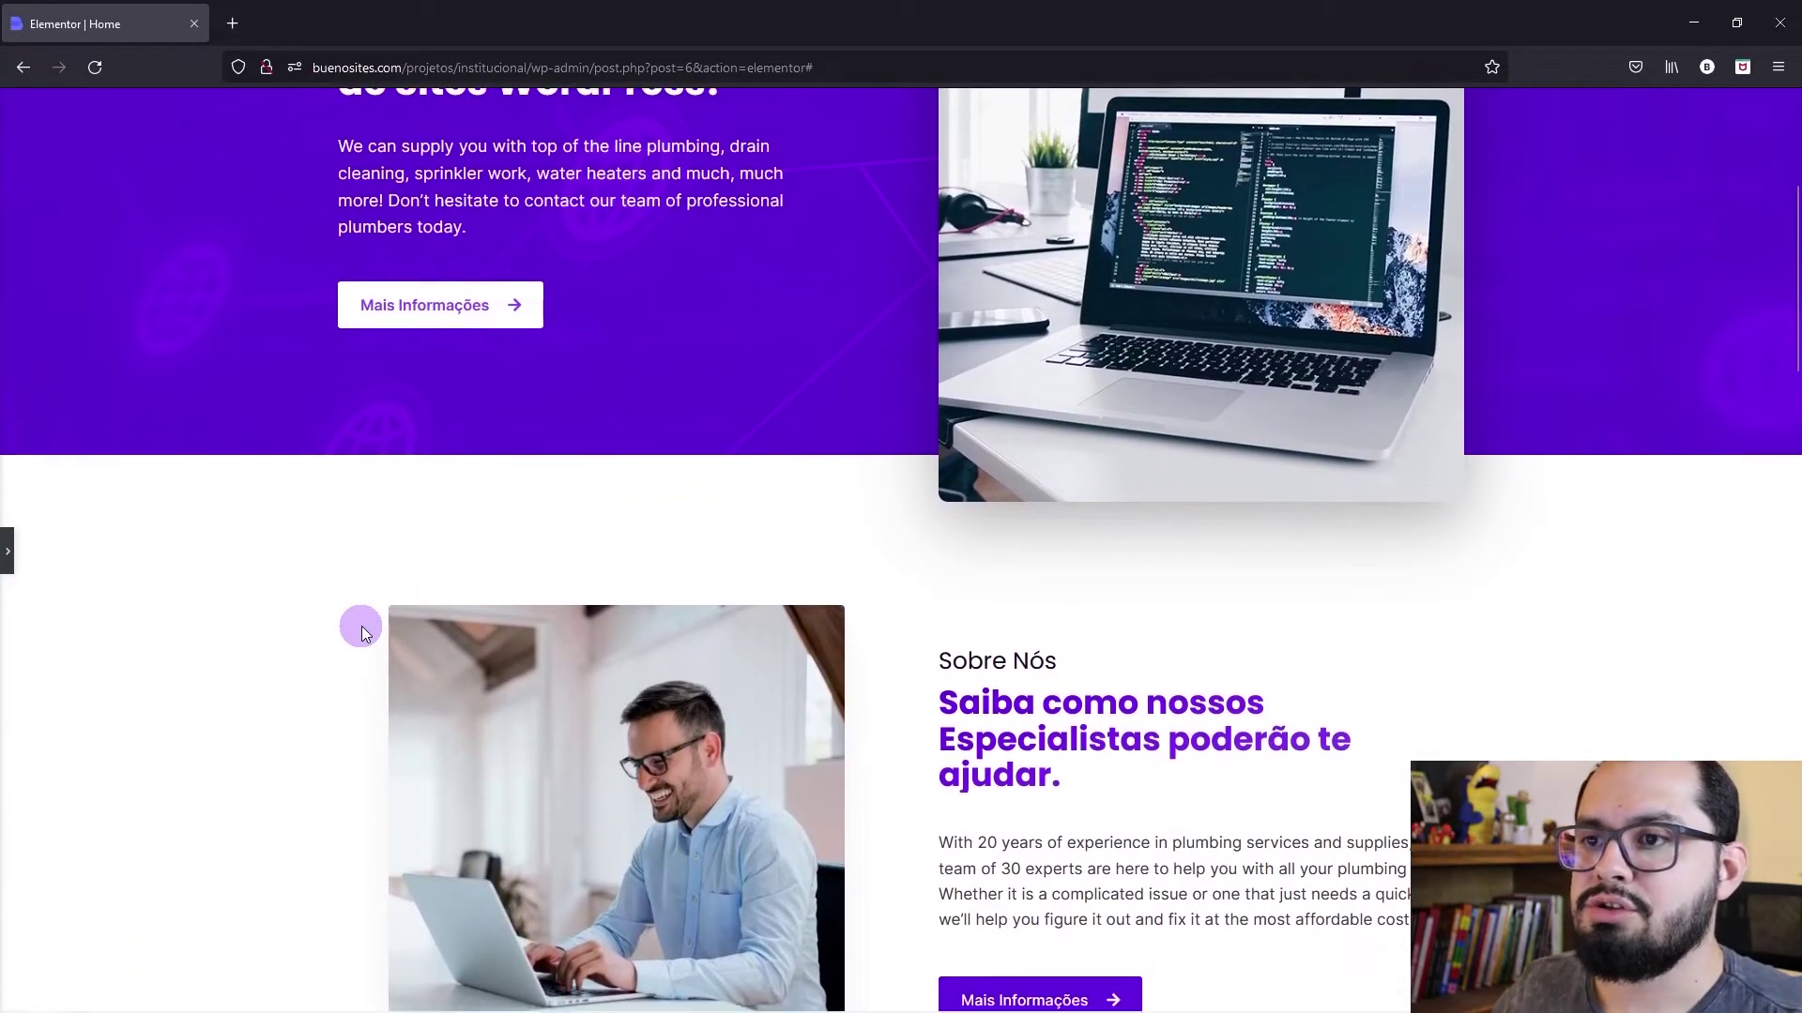
scroll(364, 627, up, 1)
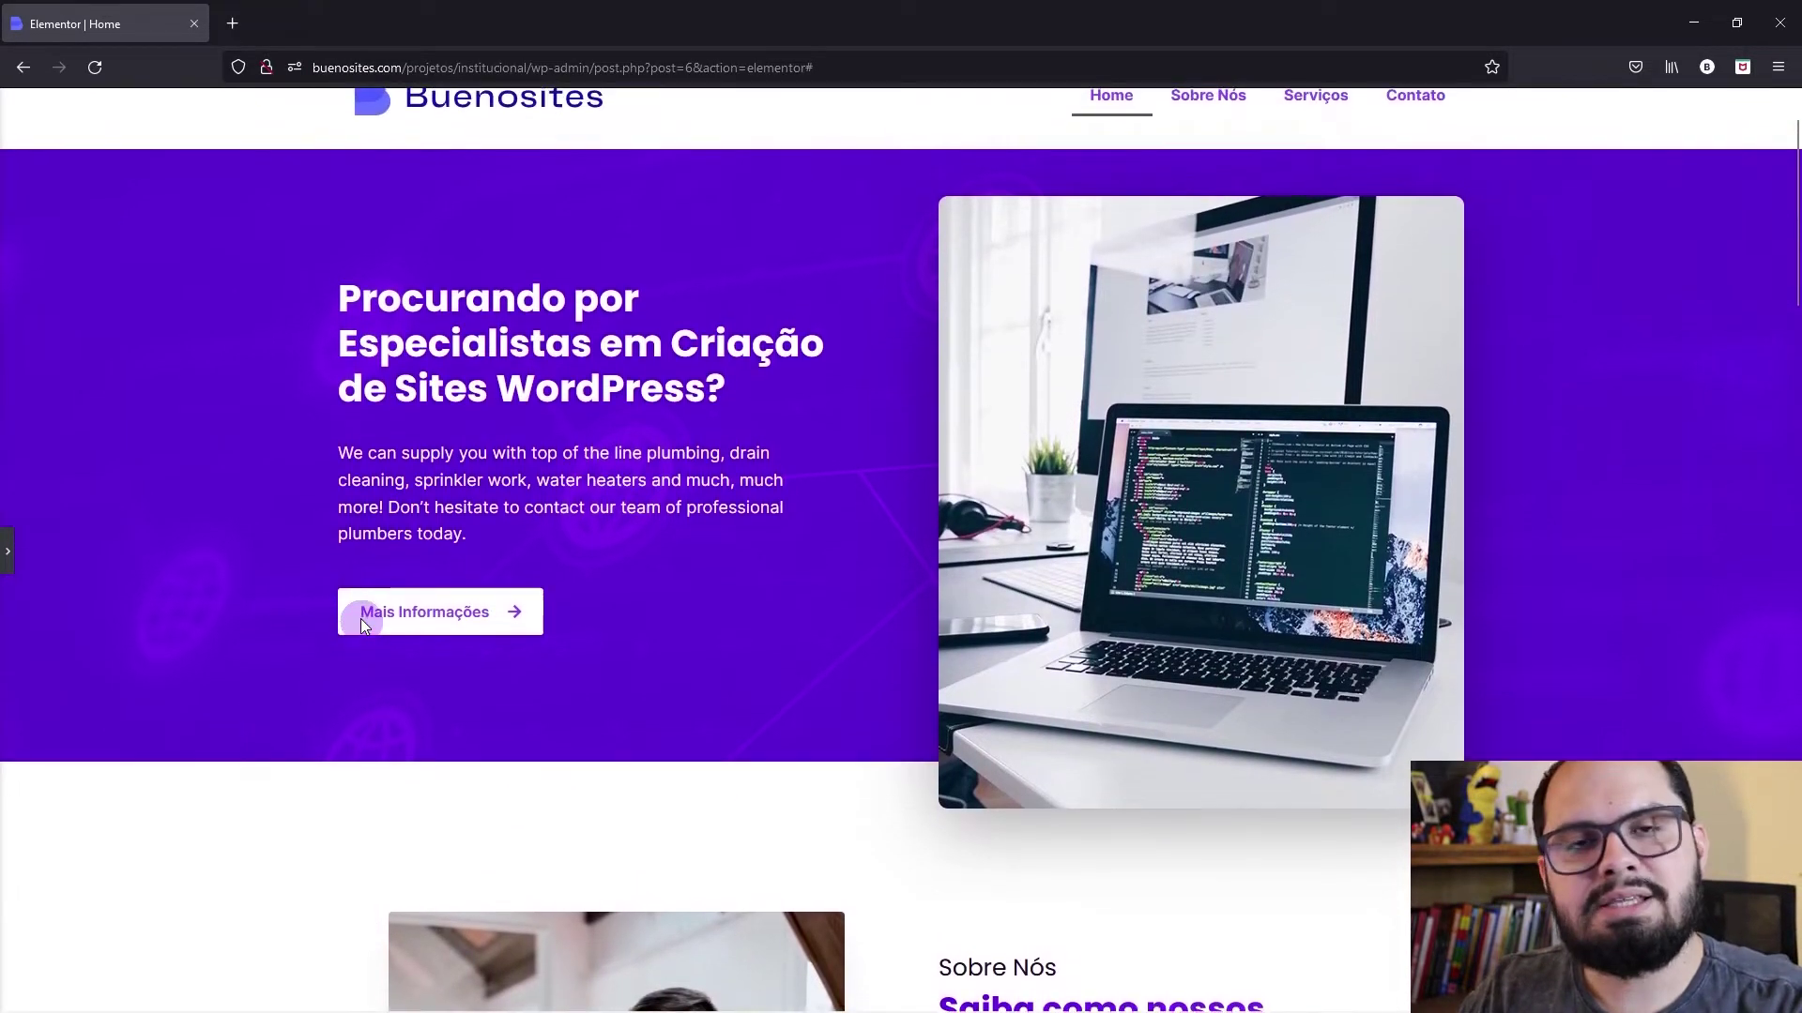
click(364, 627)
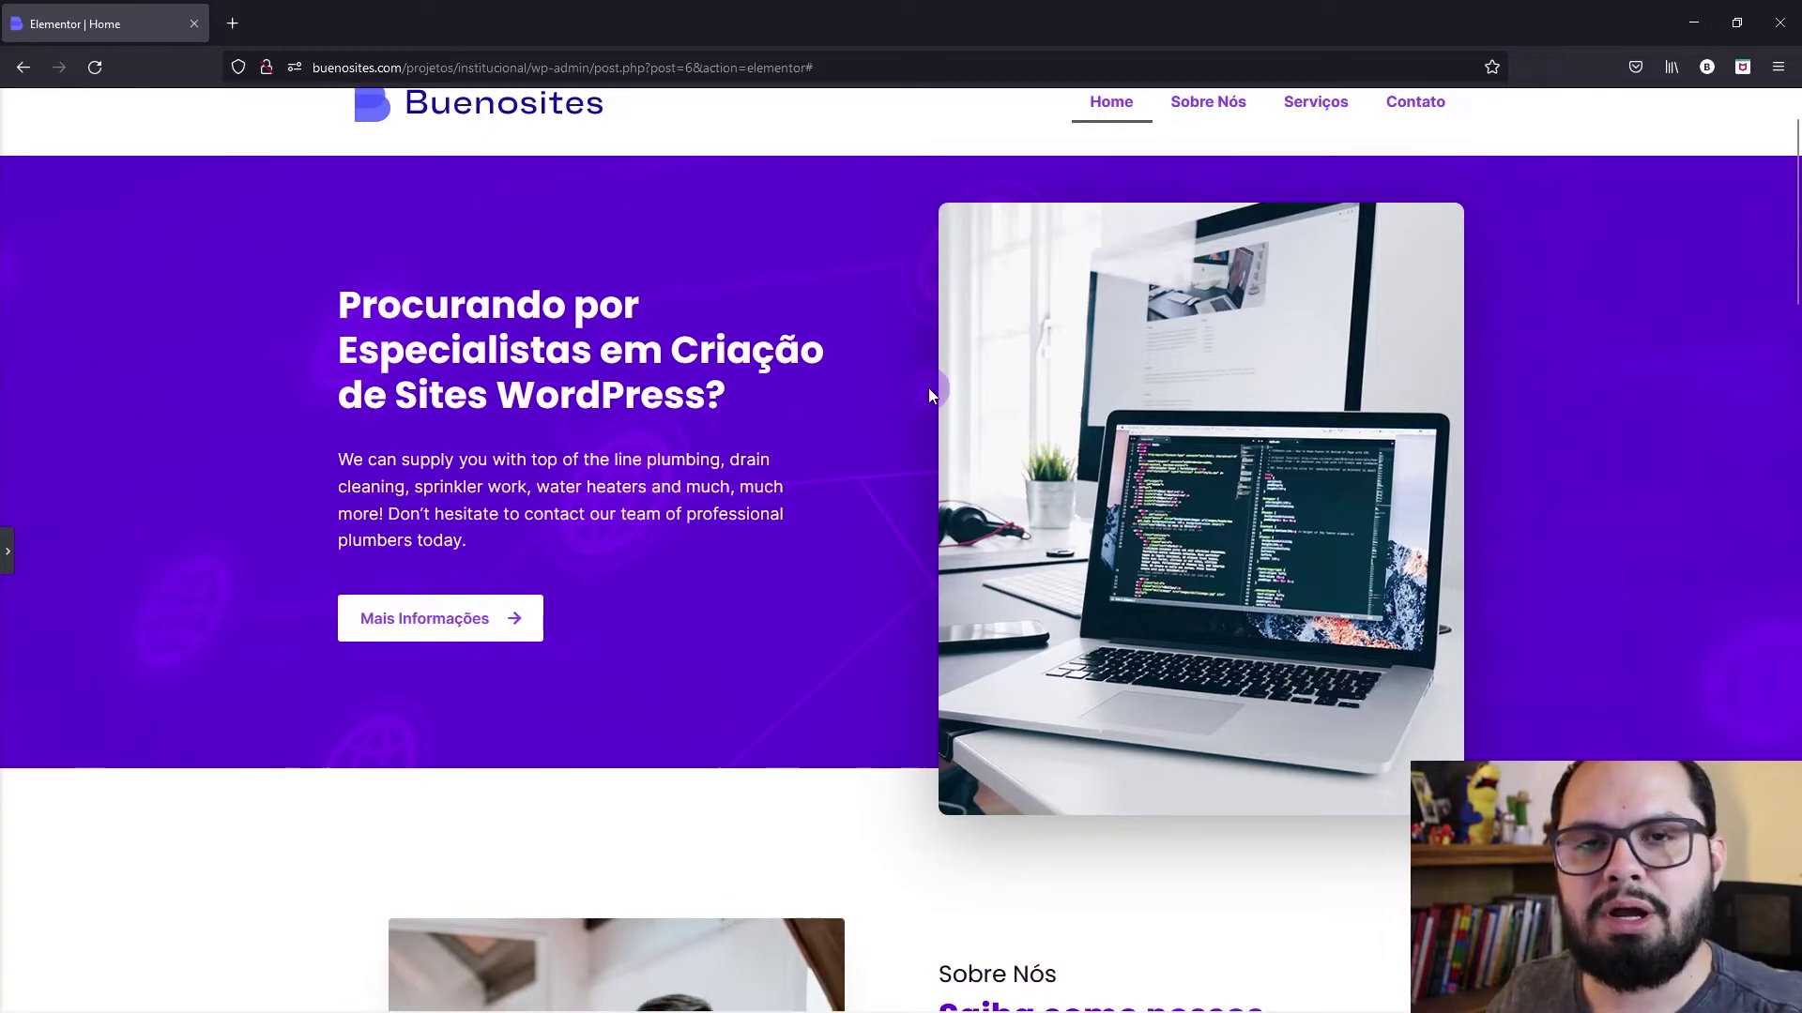
Step: Round all four corners of the about section's image with a 7 px radius
scroll(927, 386, down, 5)
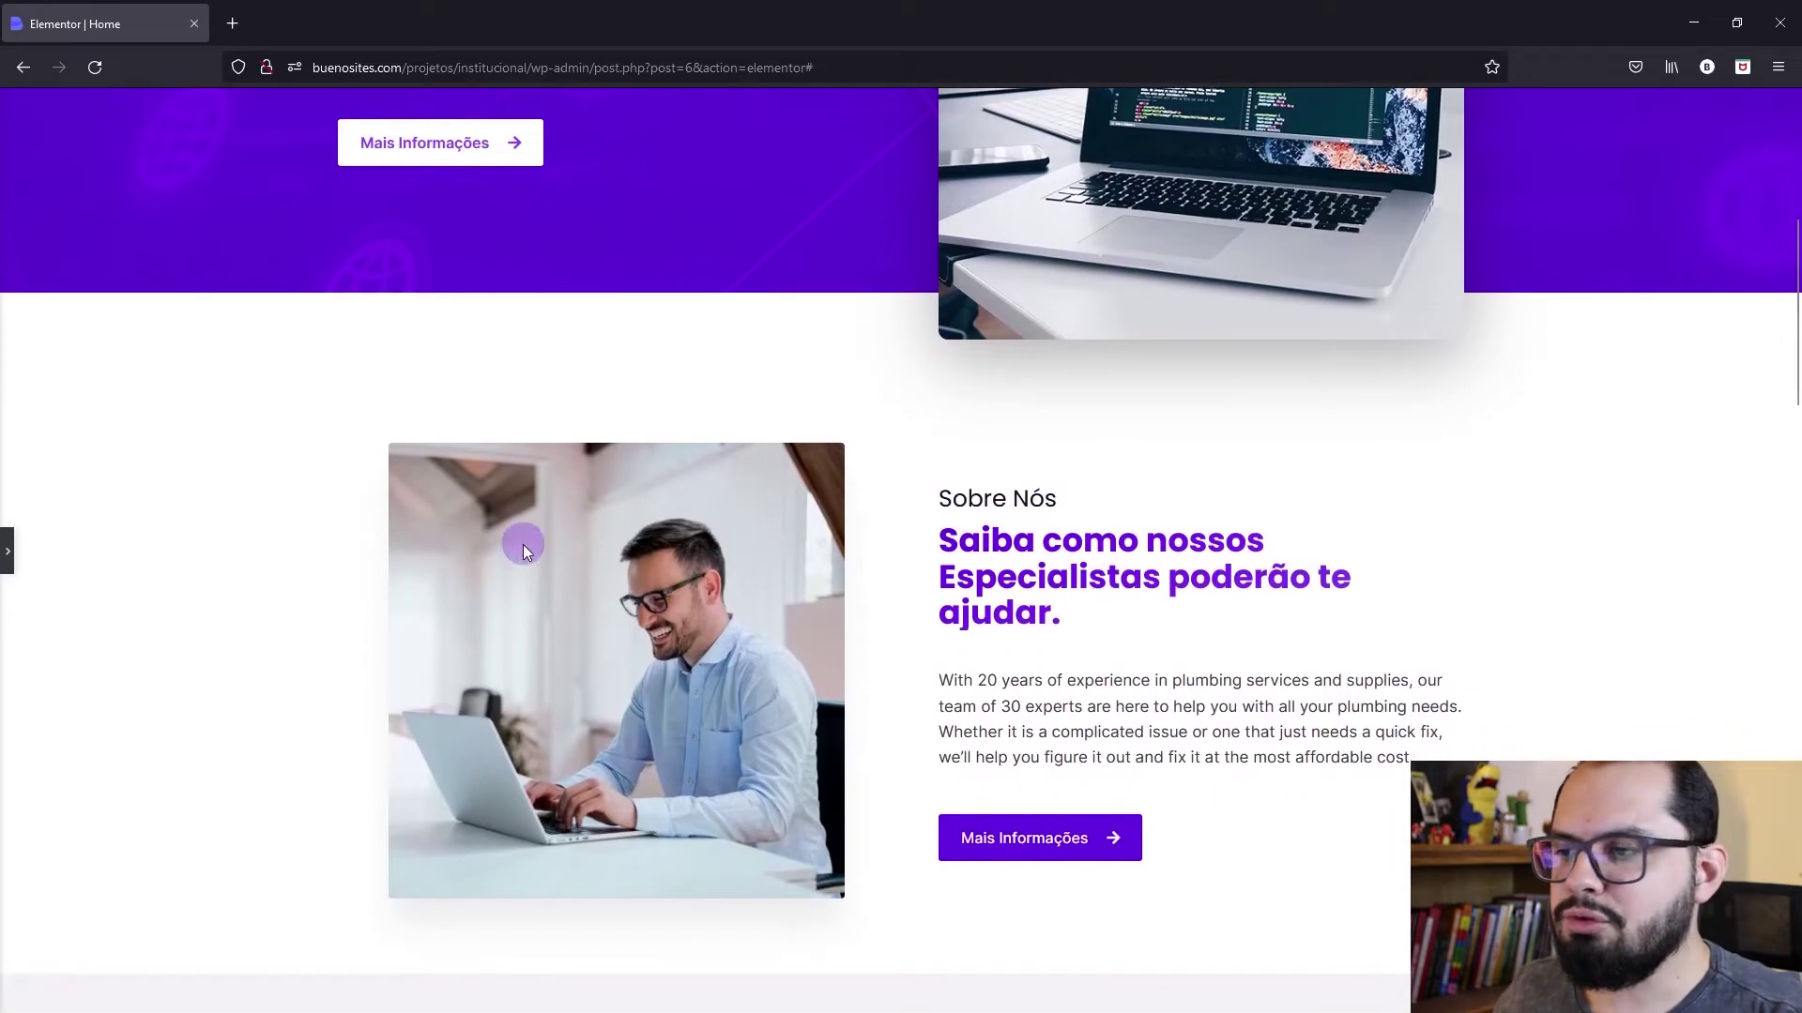
click(5, 551)
right_click(764, 566)
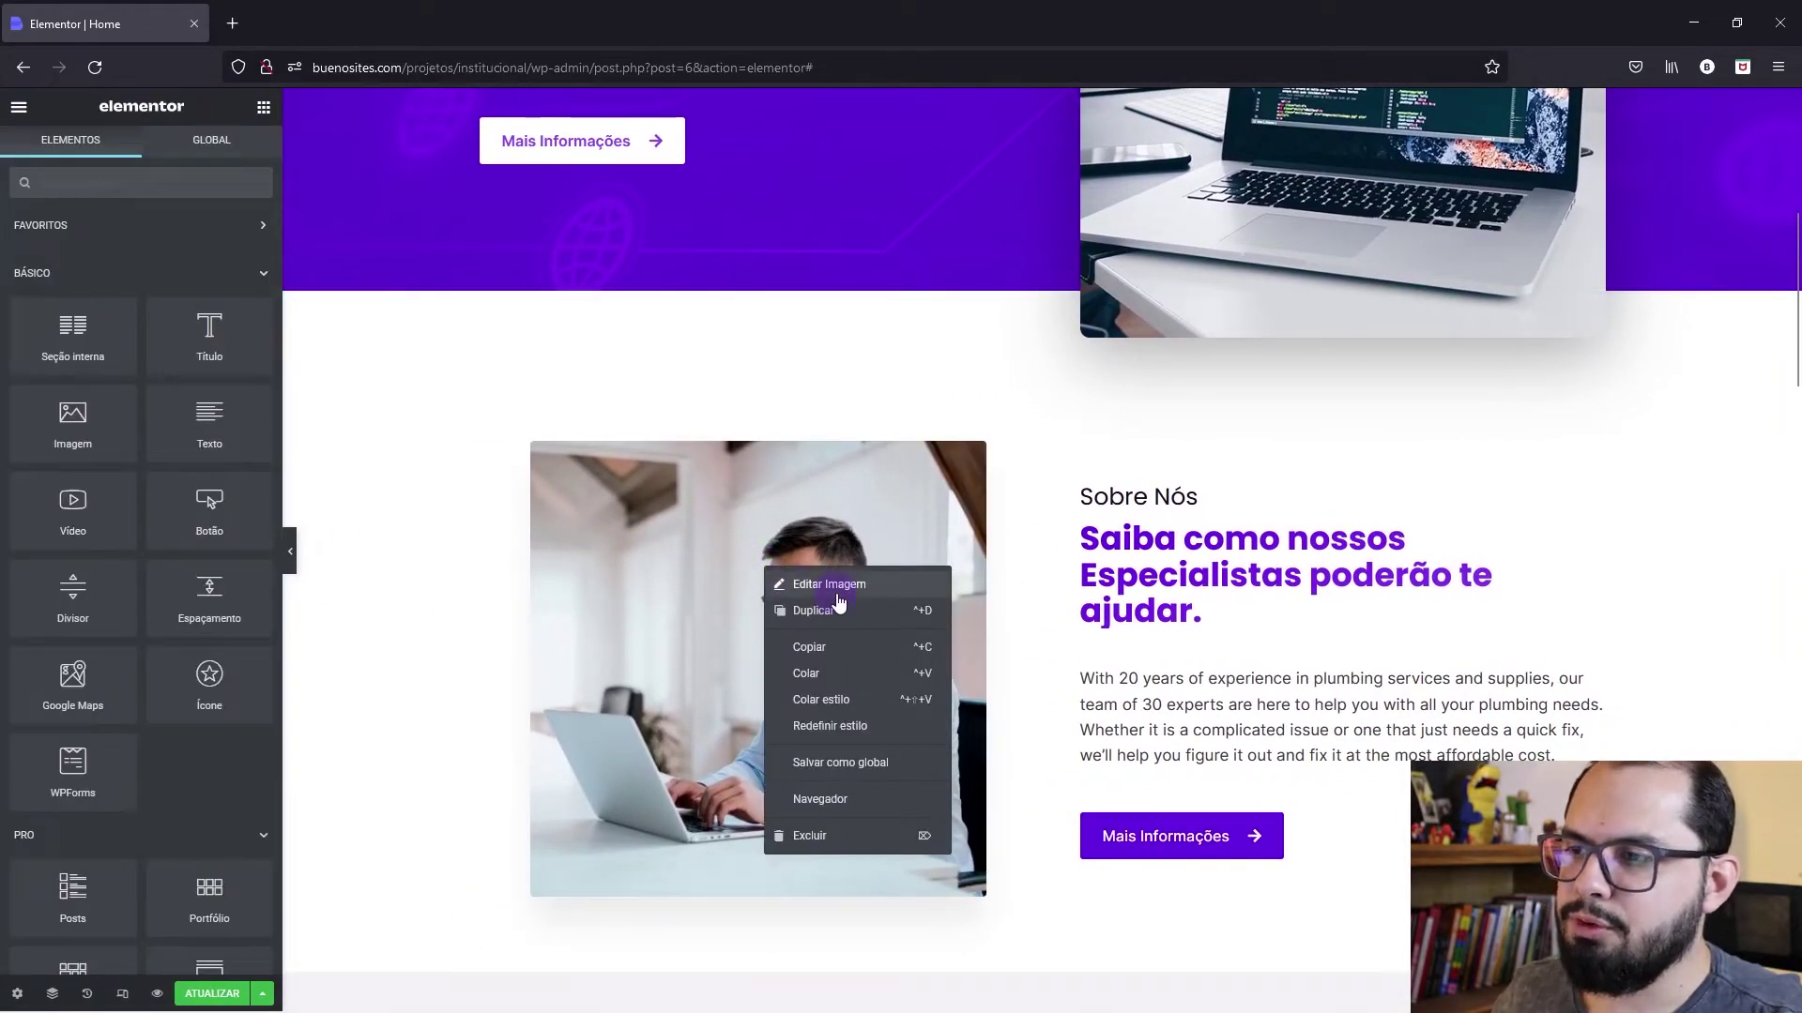
click(768, 584)
double_click(175, 660)
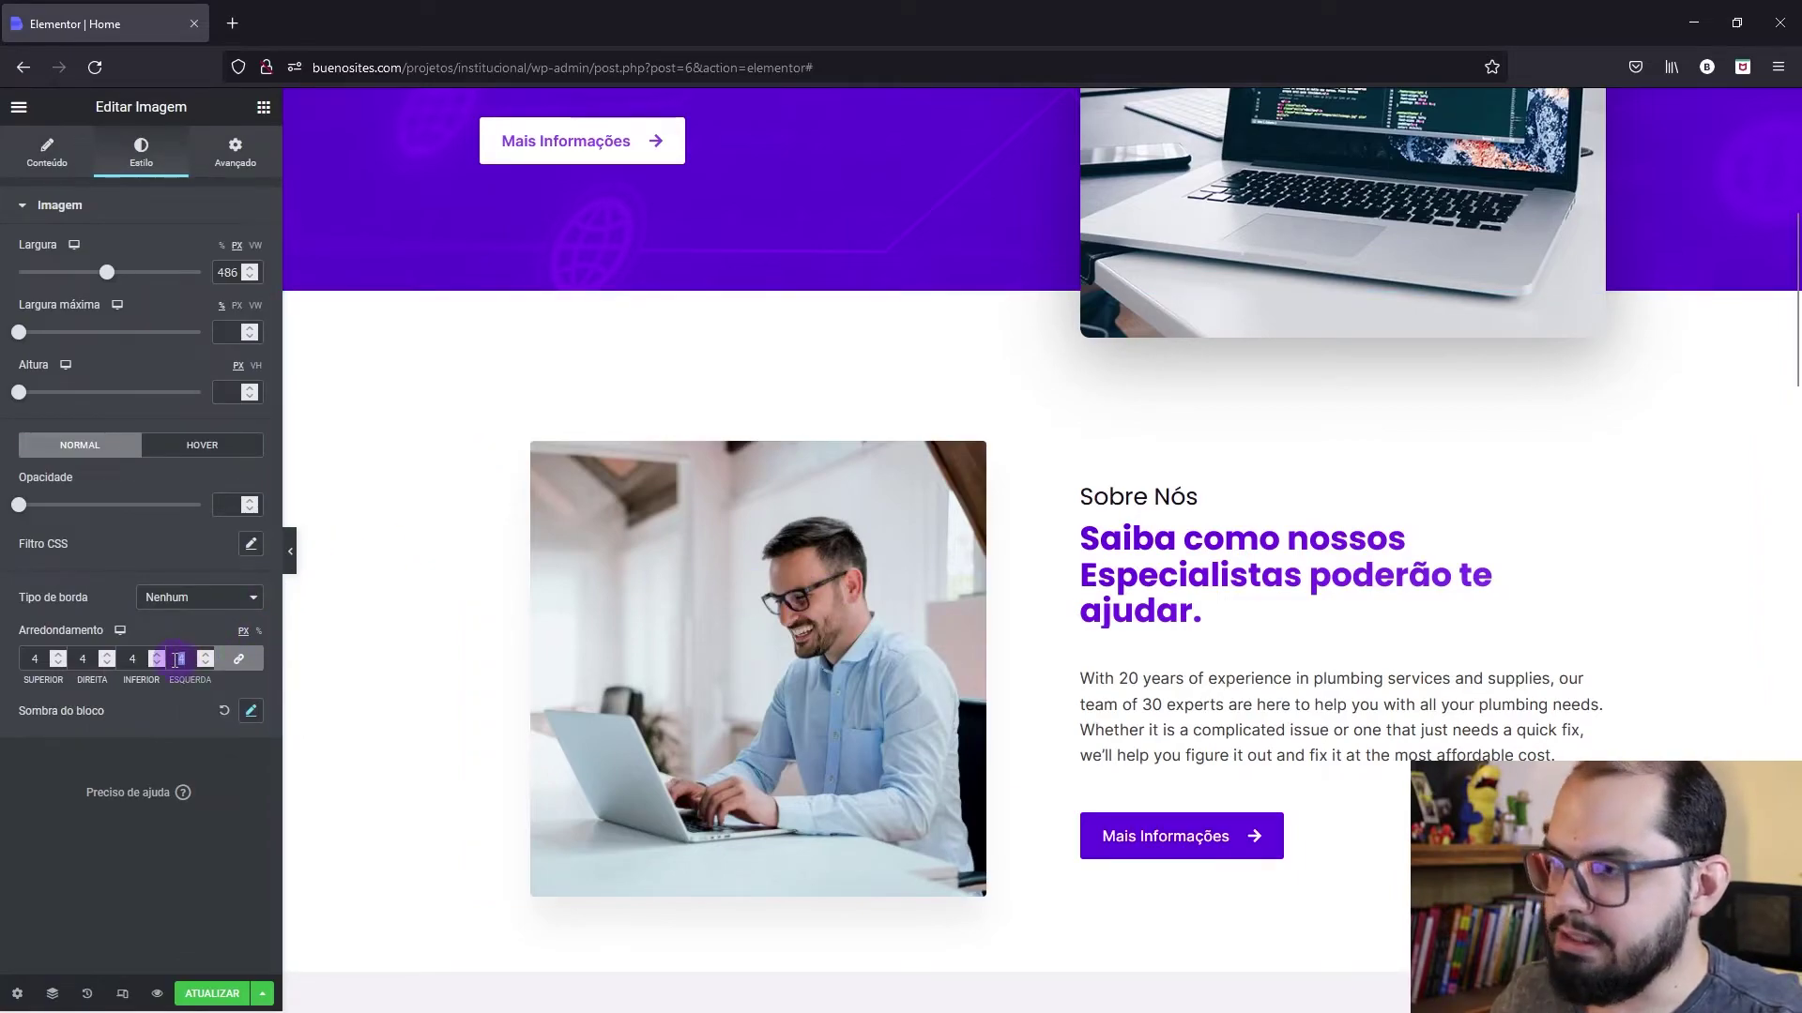
text(7)
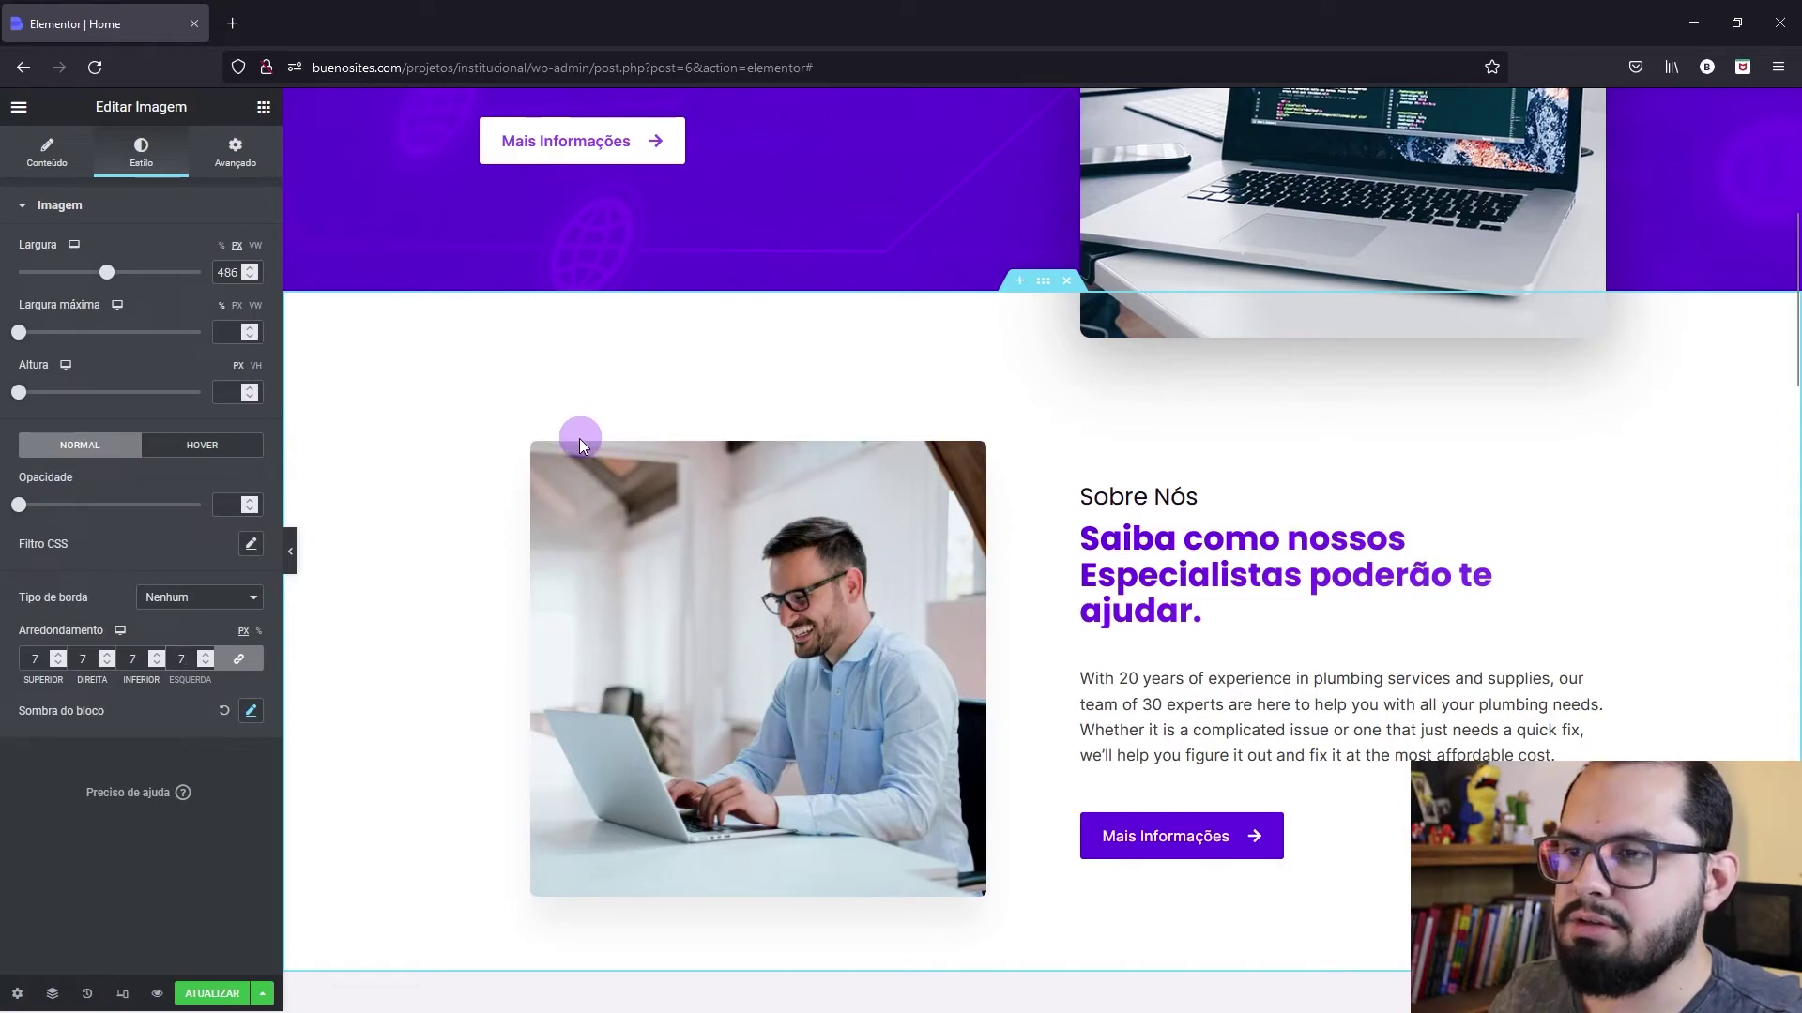
Step: Set the about image's box shadow color to rgba(0, 0, 0, 0.16)
click(251, 712)
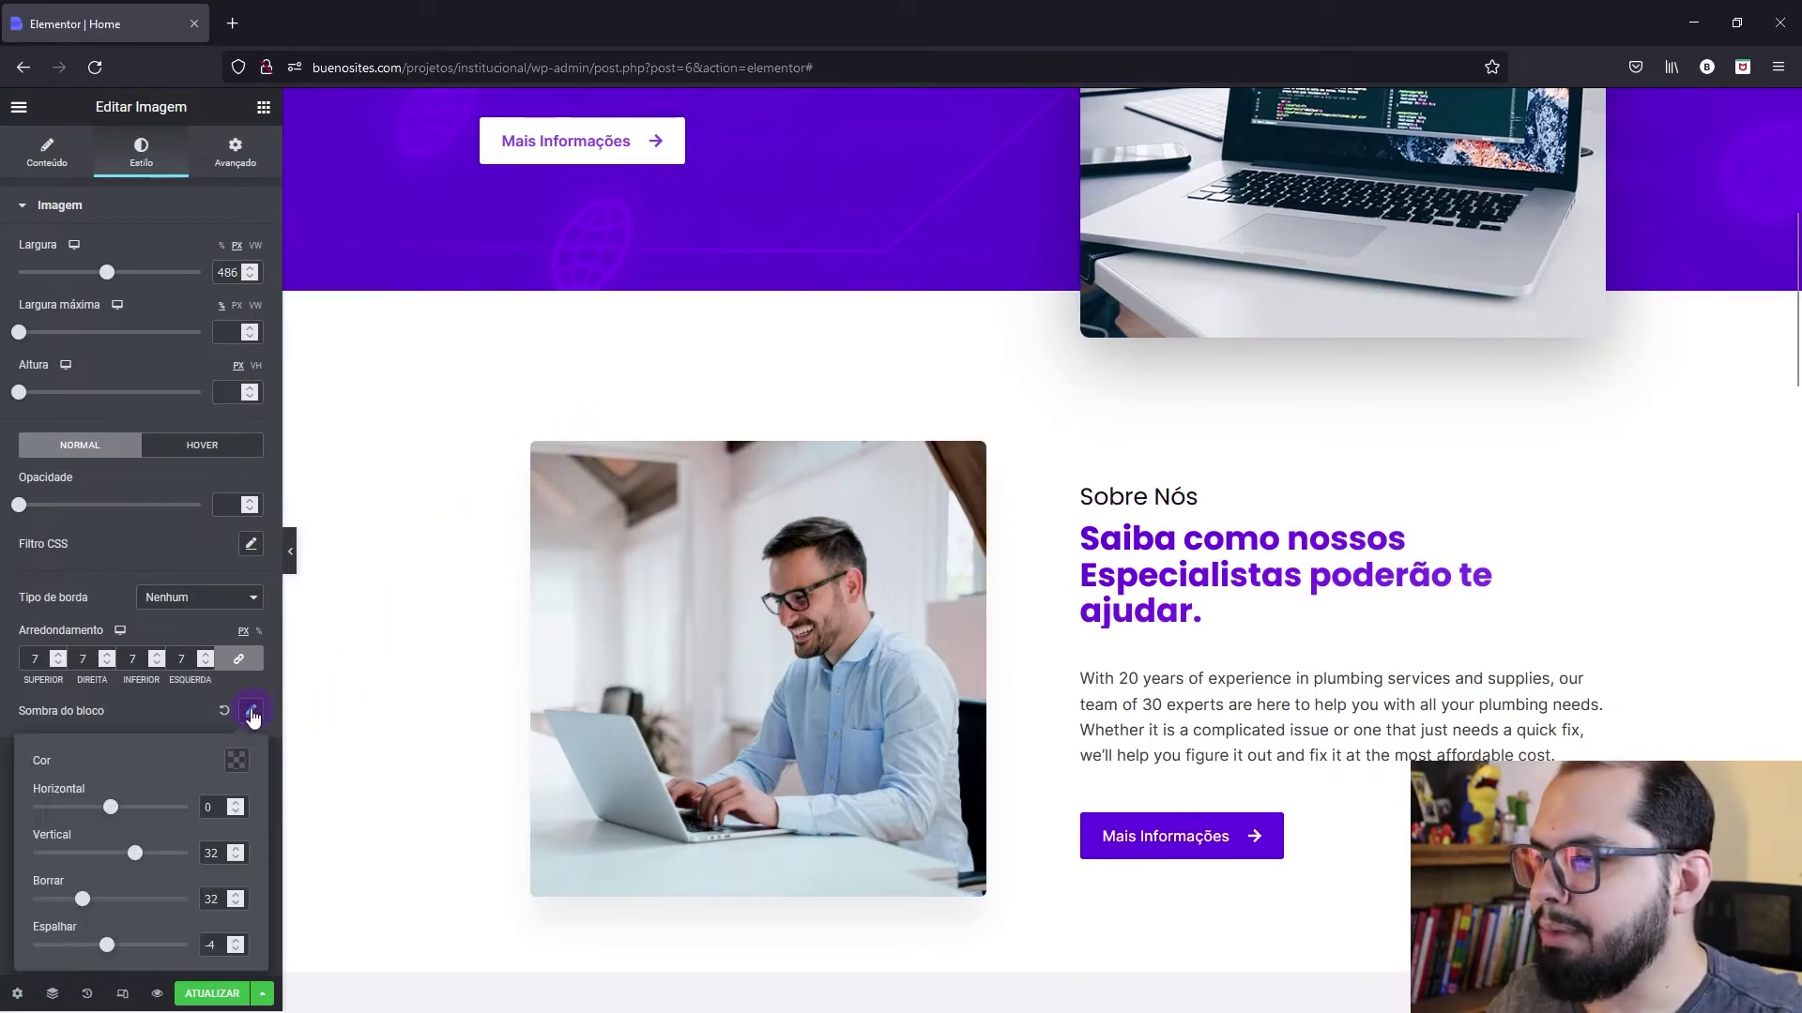
click(237, 760)
drag(246, 687, 163, 689)
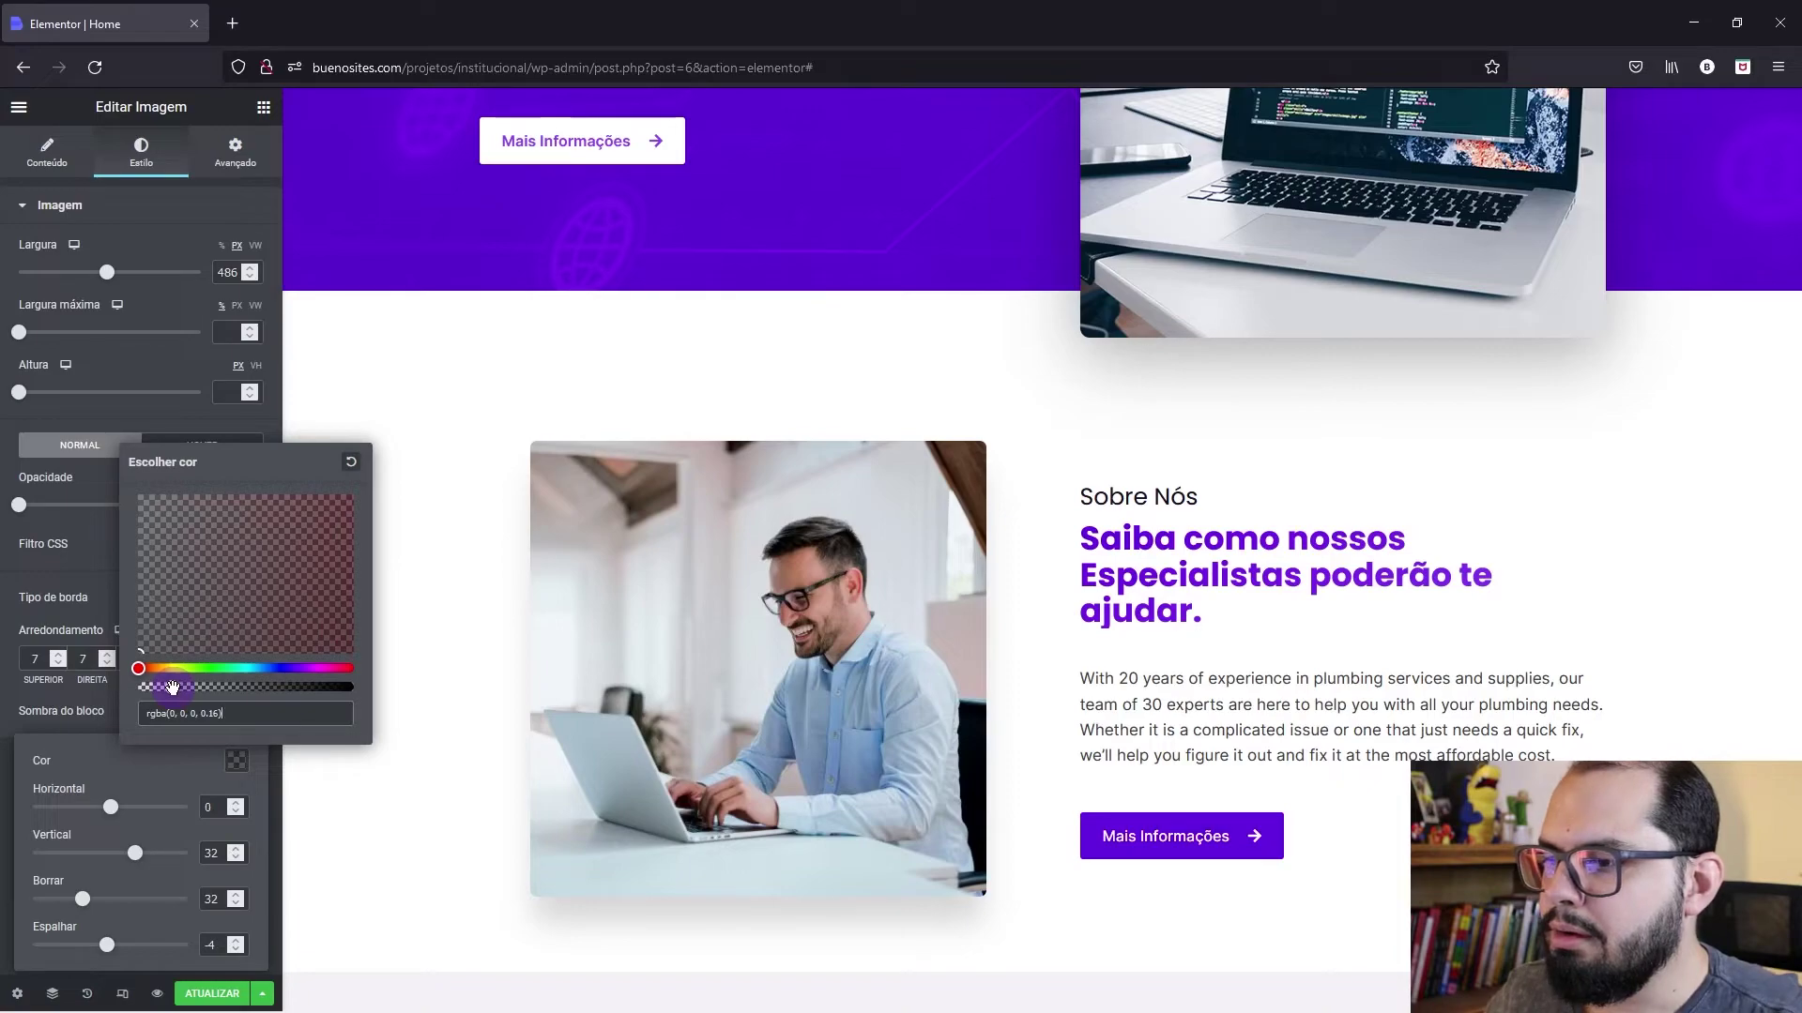
click(90, 561)
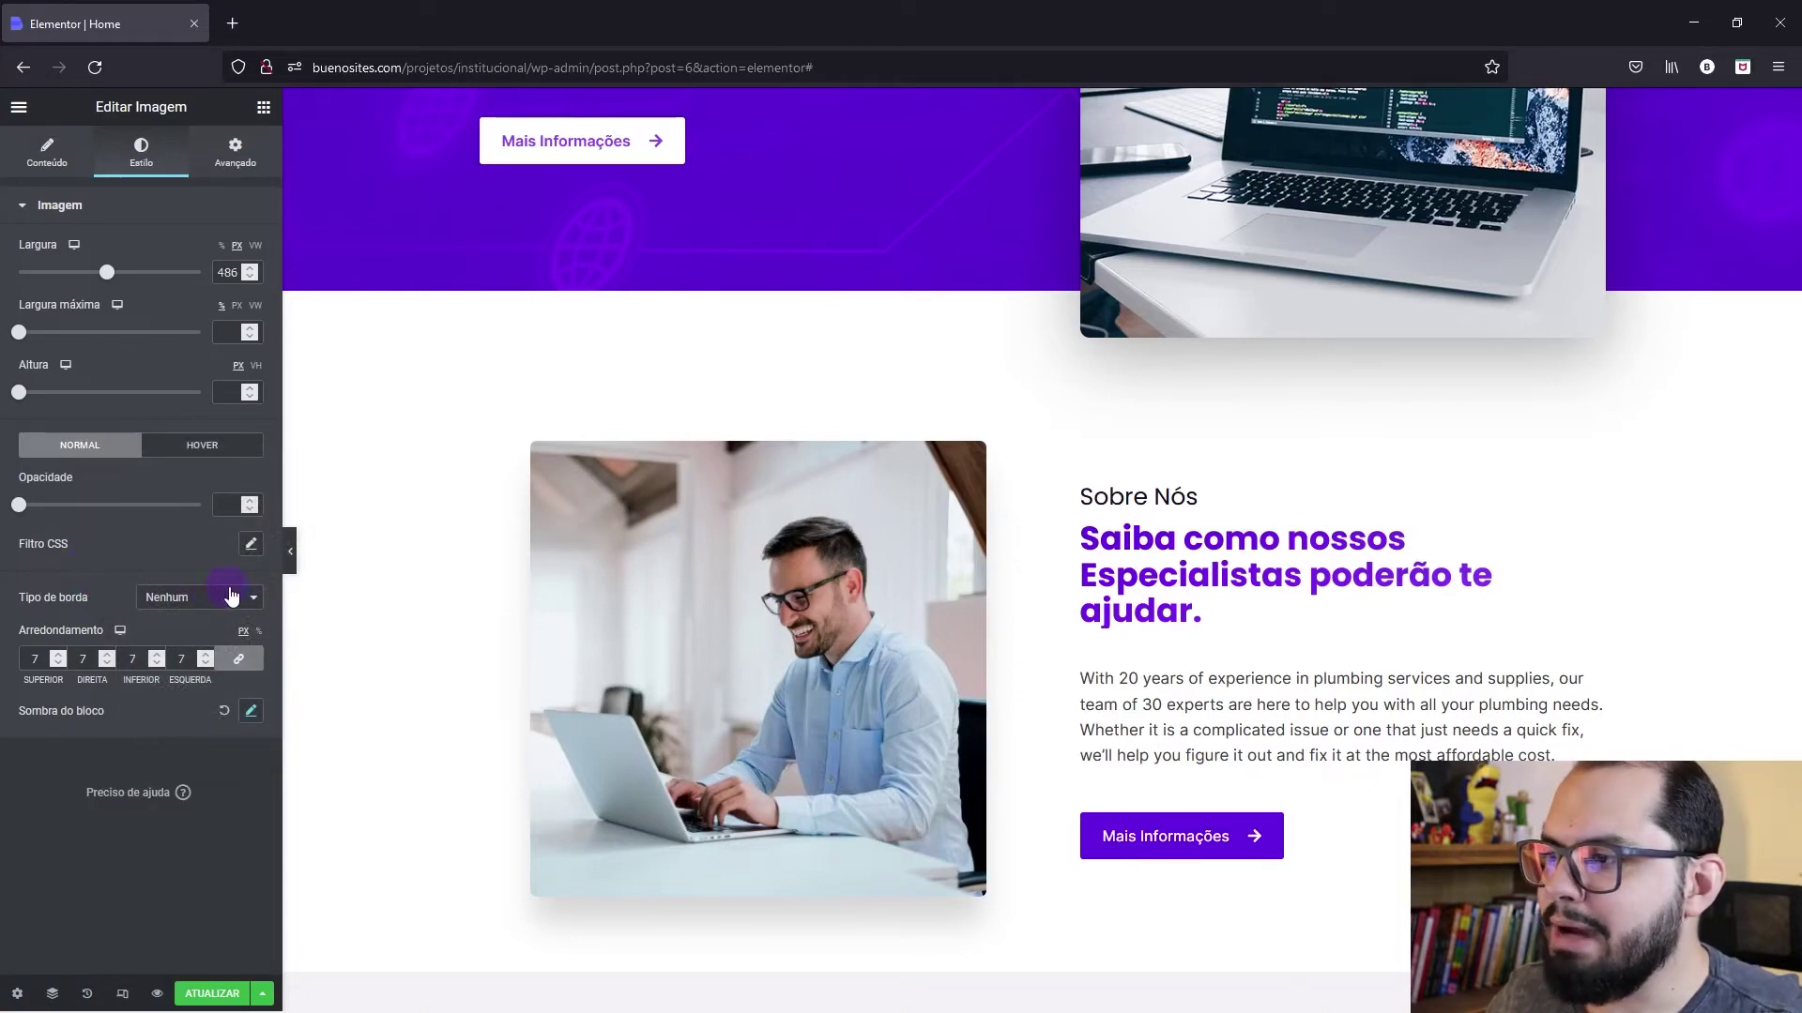
Step: Set the padding of the Criação de Logotipos service column to 40 px on all sides
scroll(624, 604, down, 2)
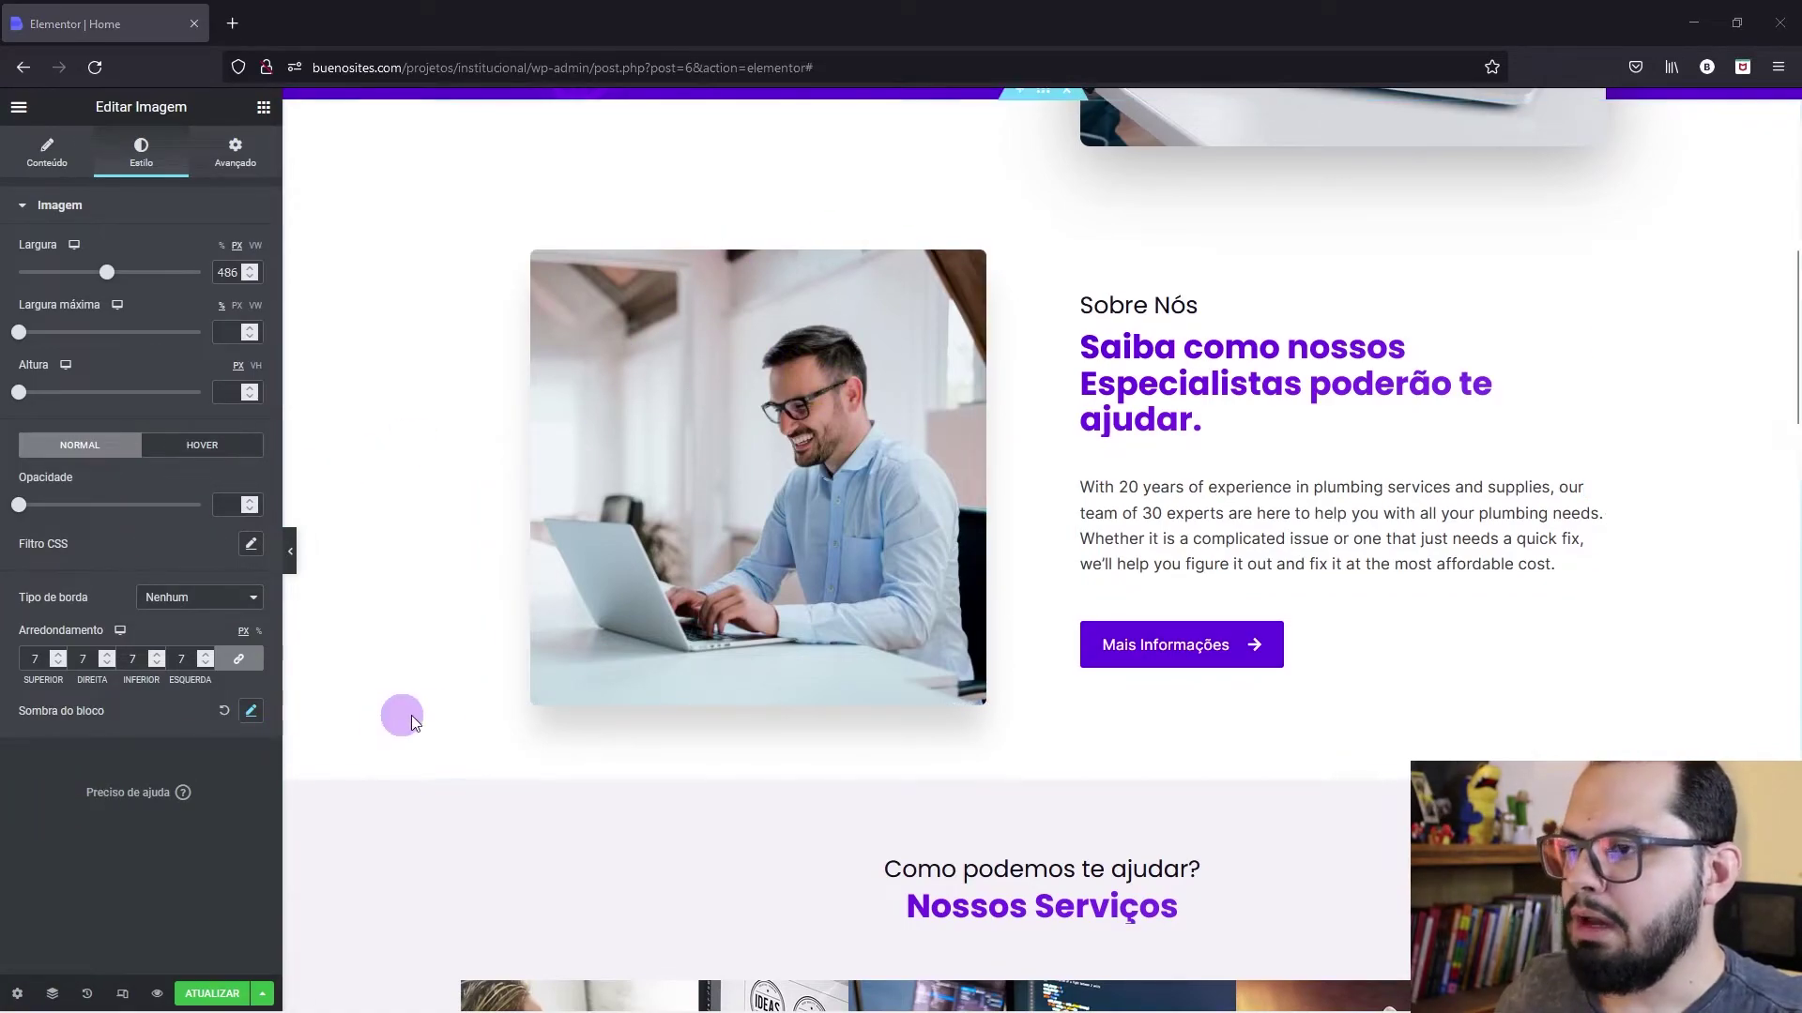
scroll(434, 714, down, 3)
scroll(435, 713, down, 3)
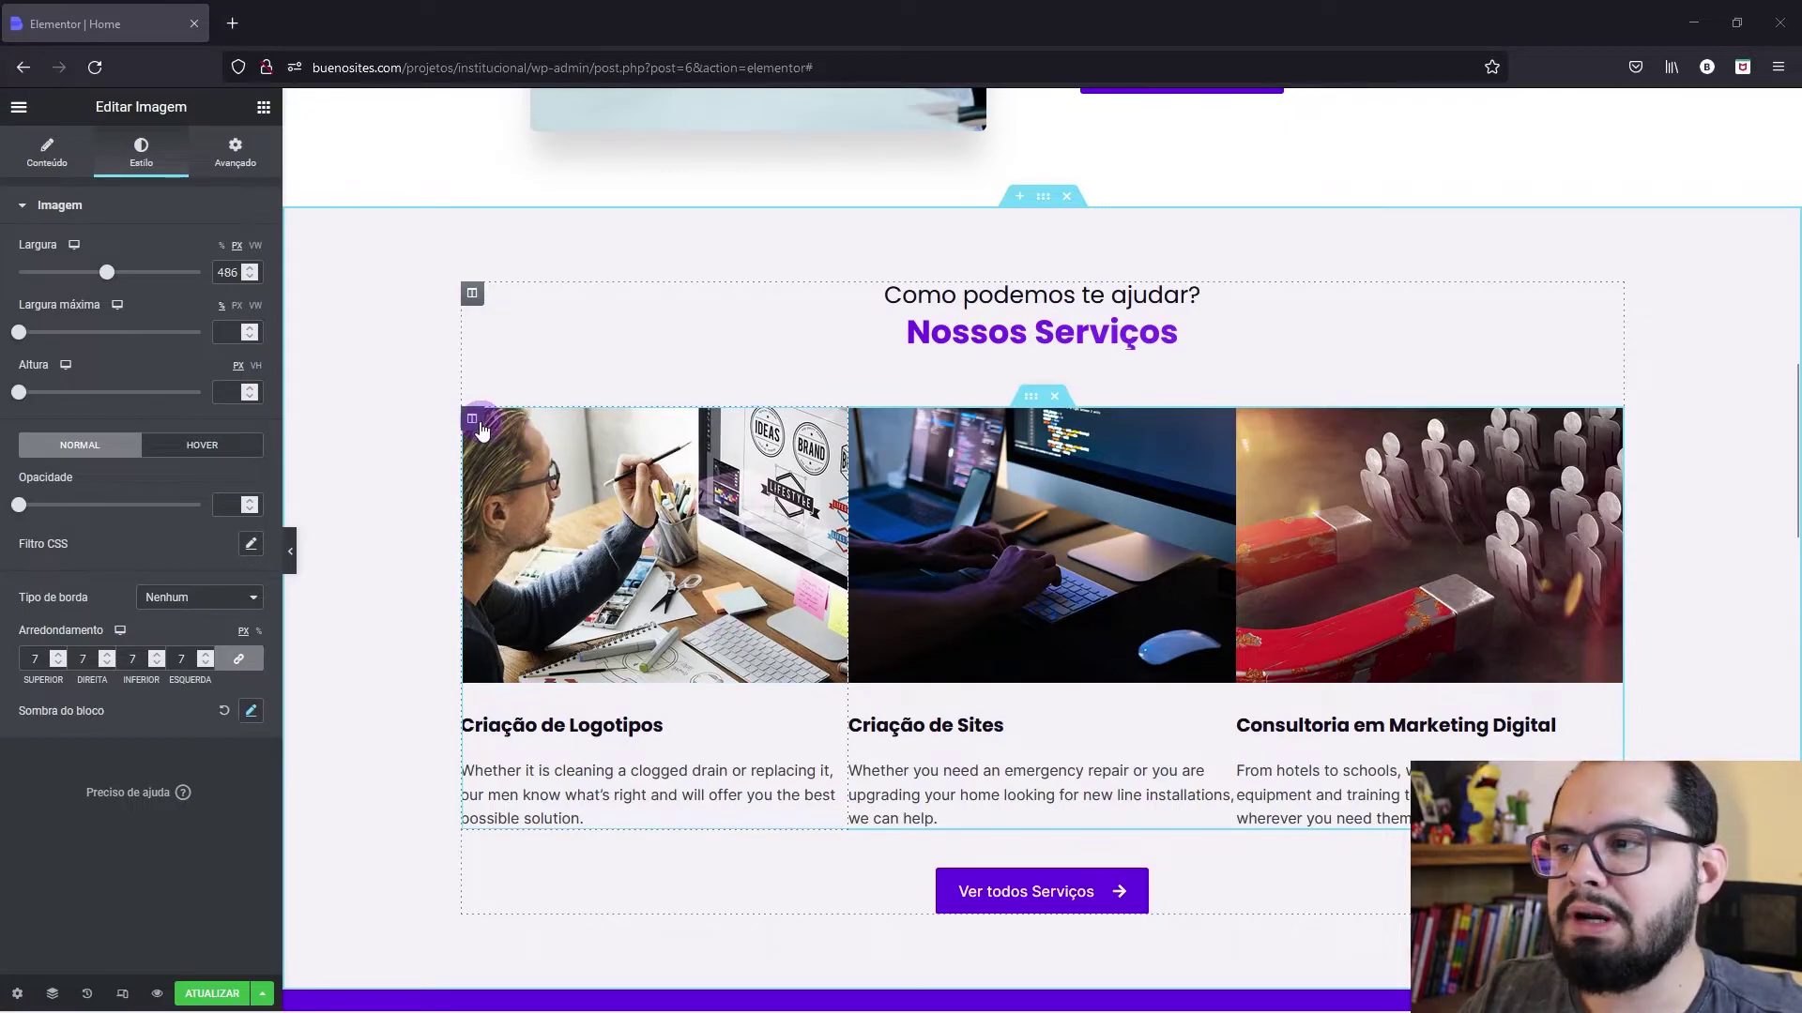
right_click(528, 442)
click(534, 441)
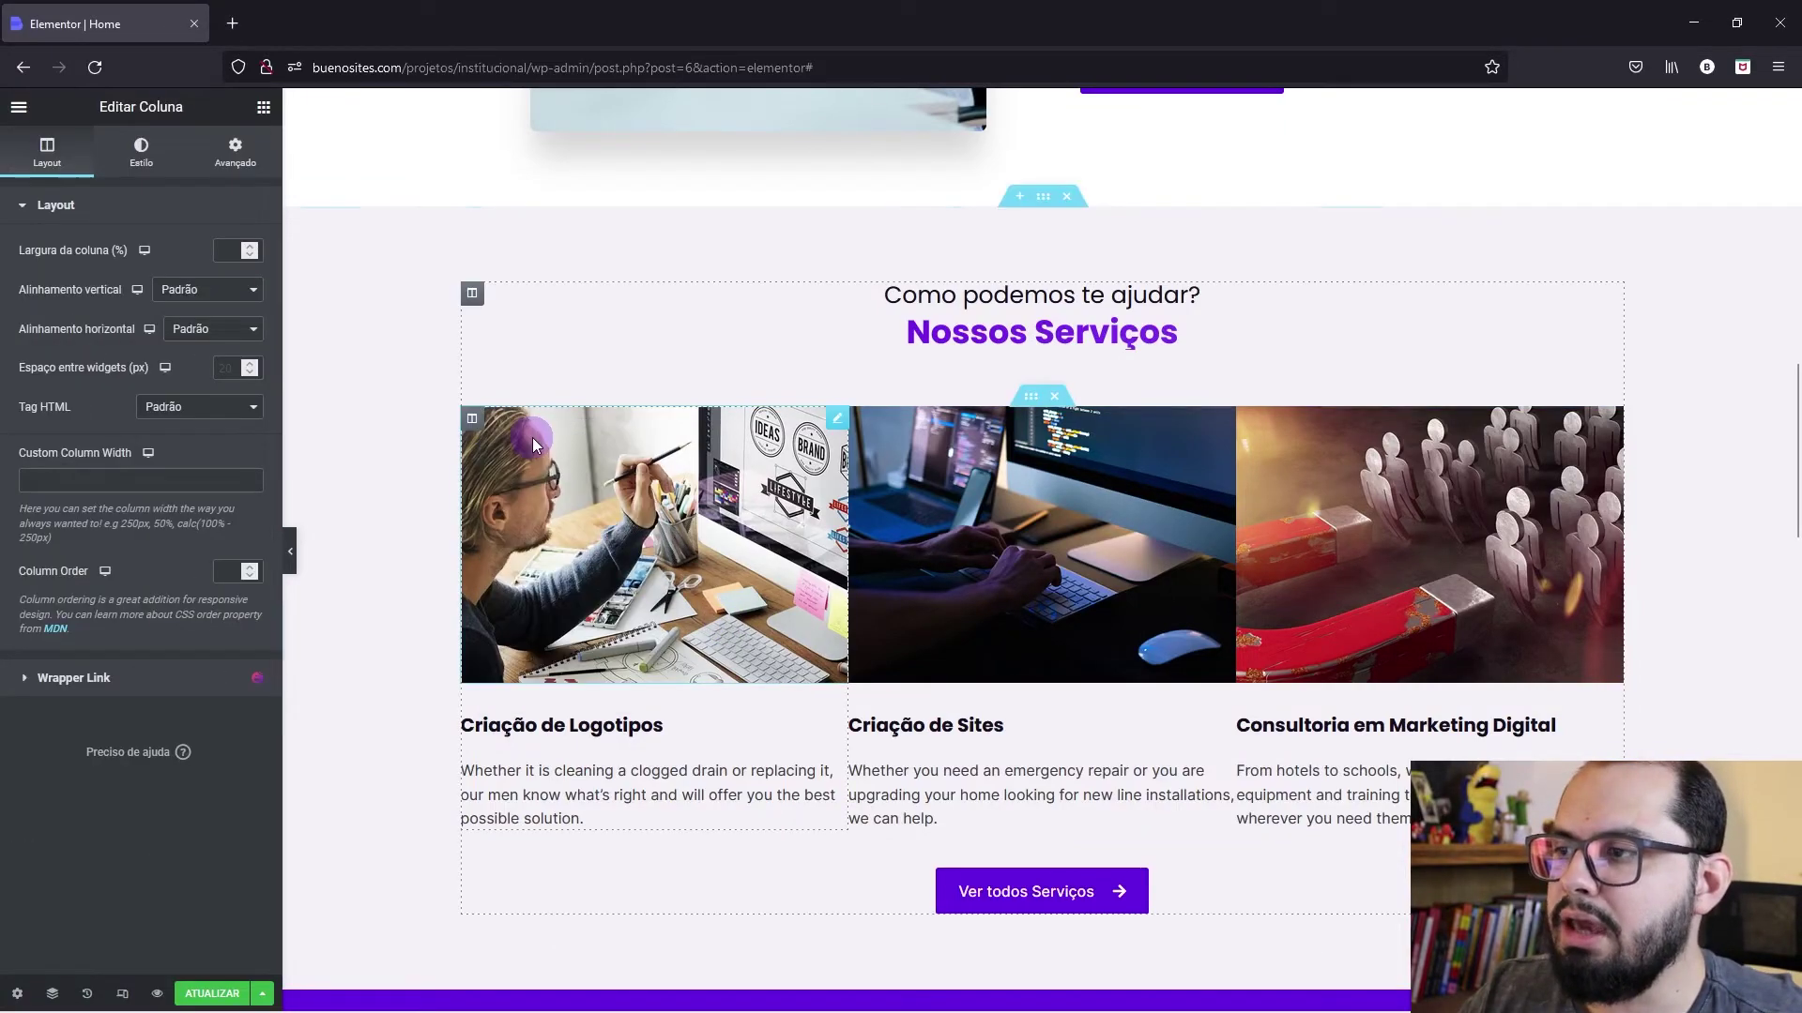
click(235, 150)
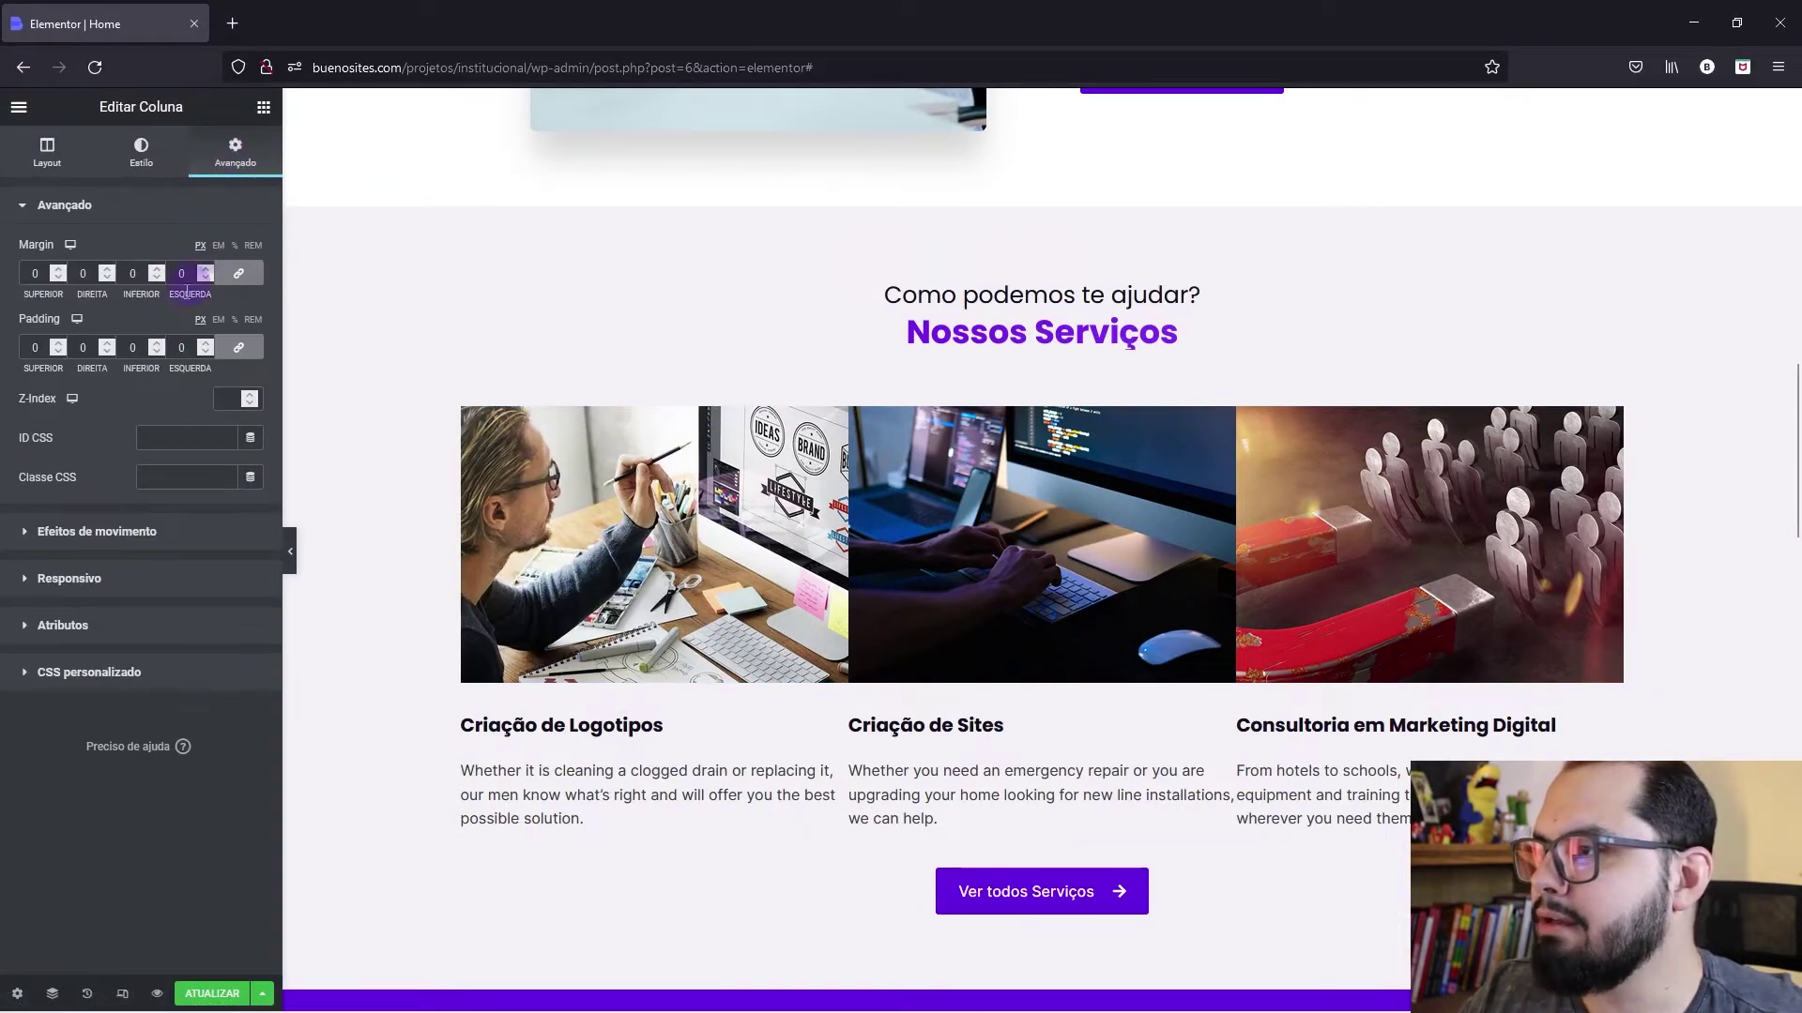
double_click(178, 347)
text(50)
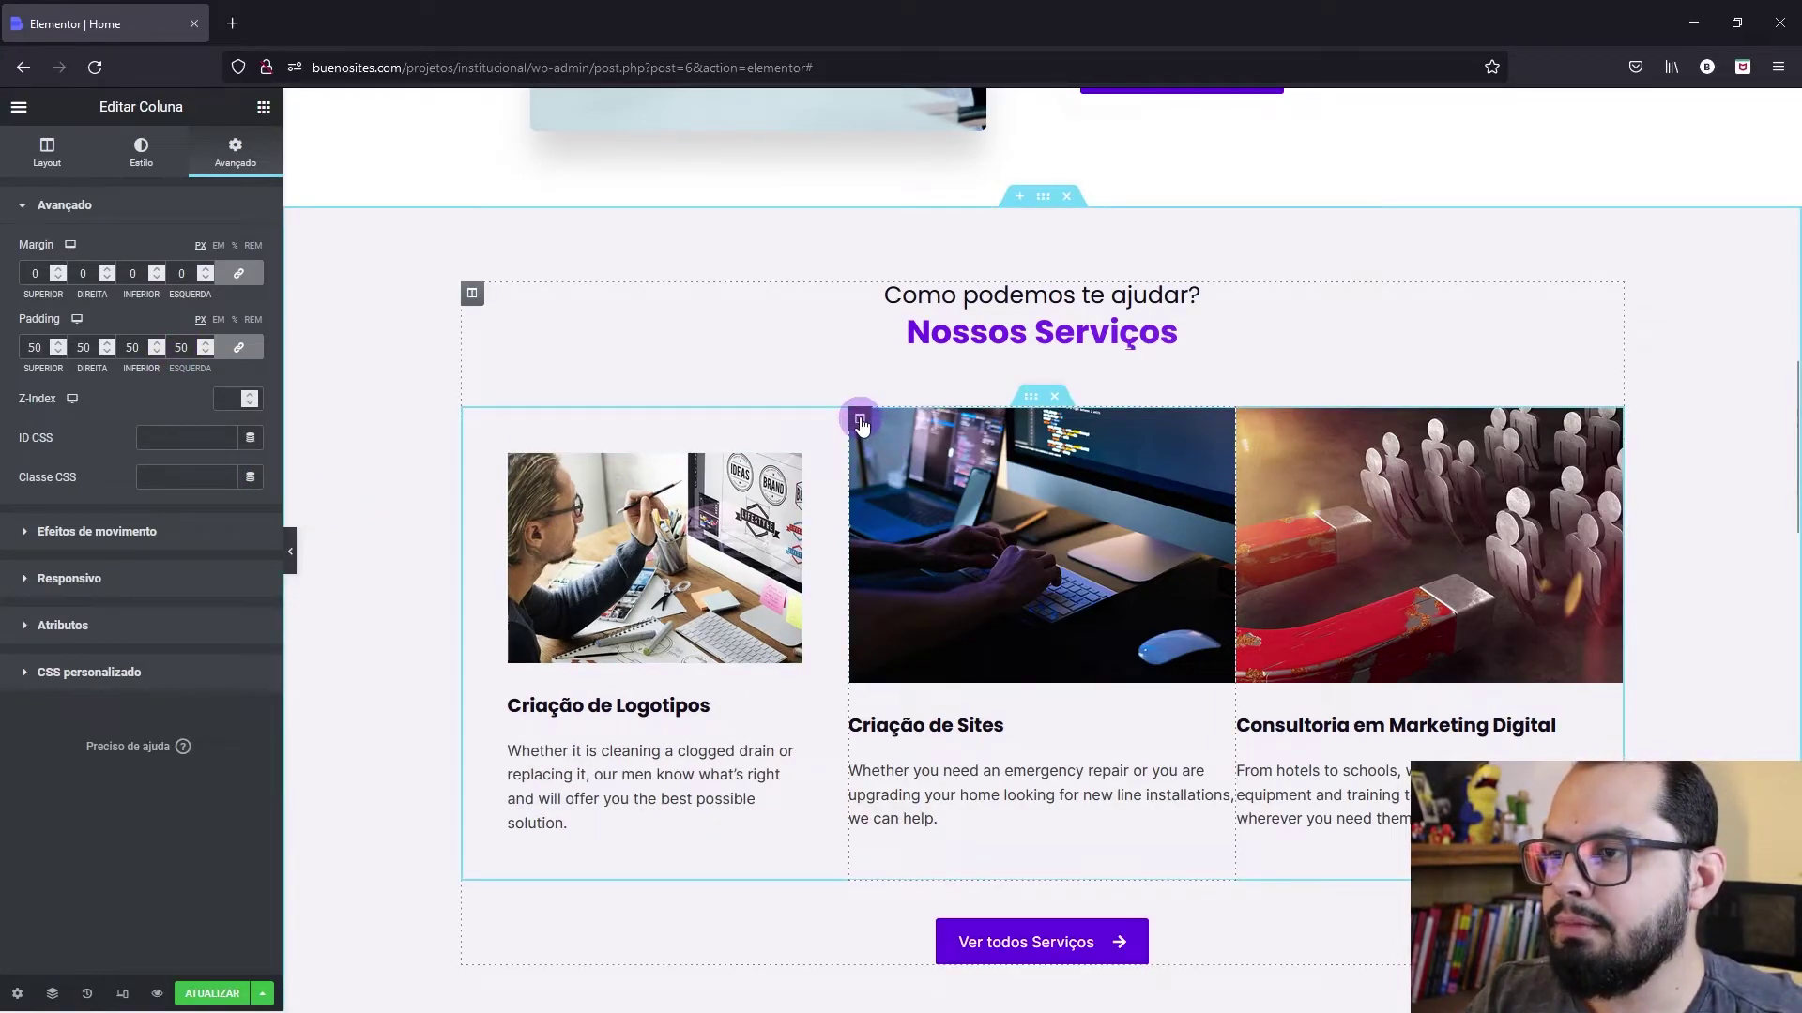
double_click(181, 348)
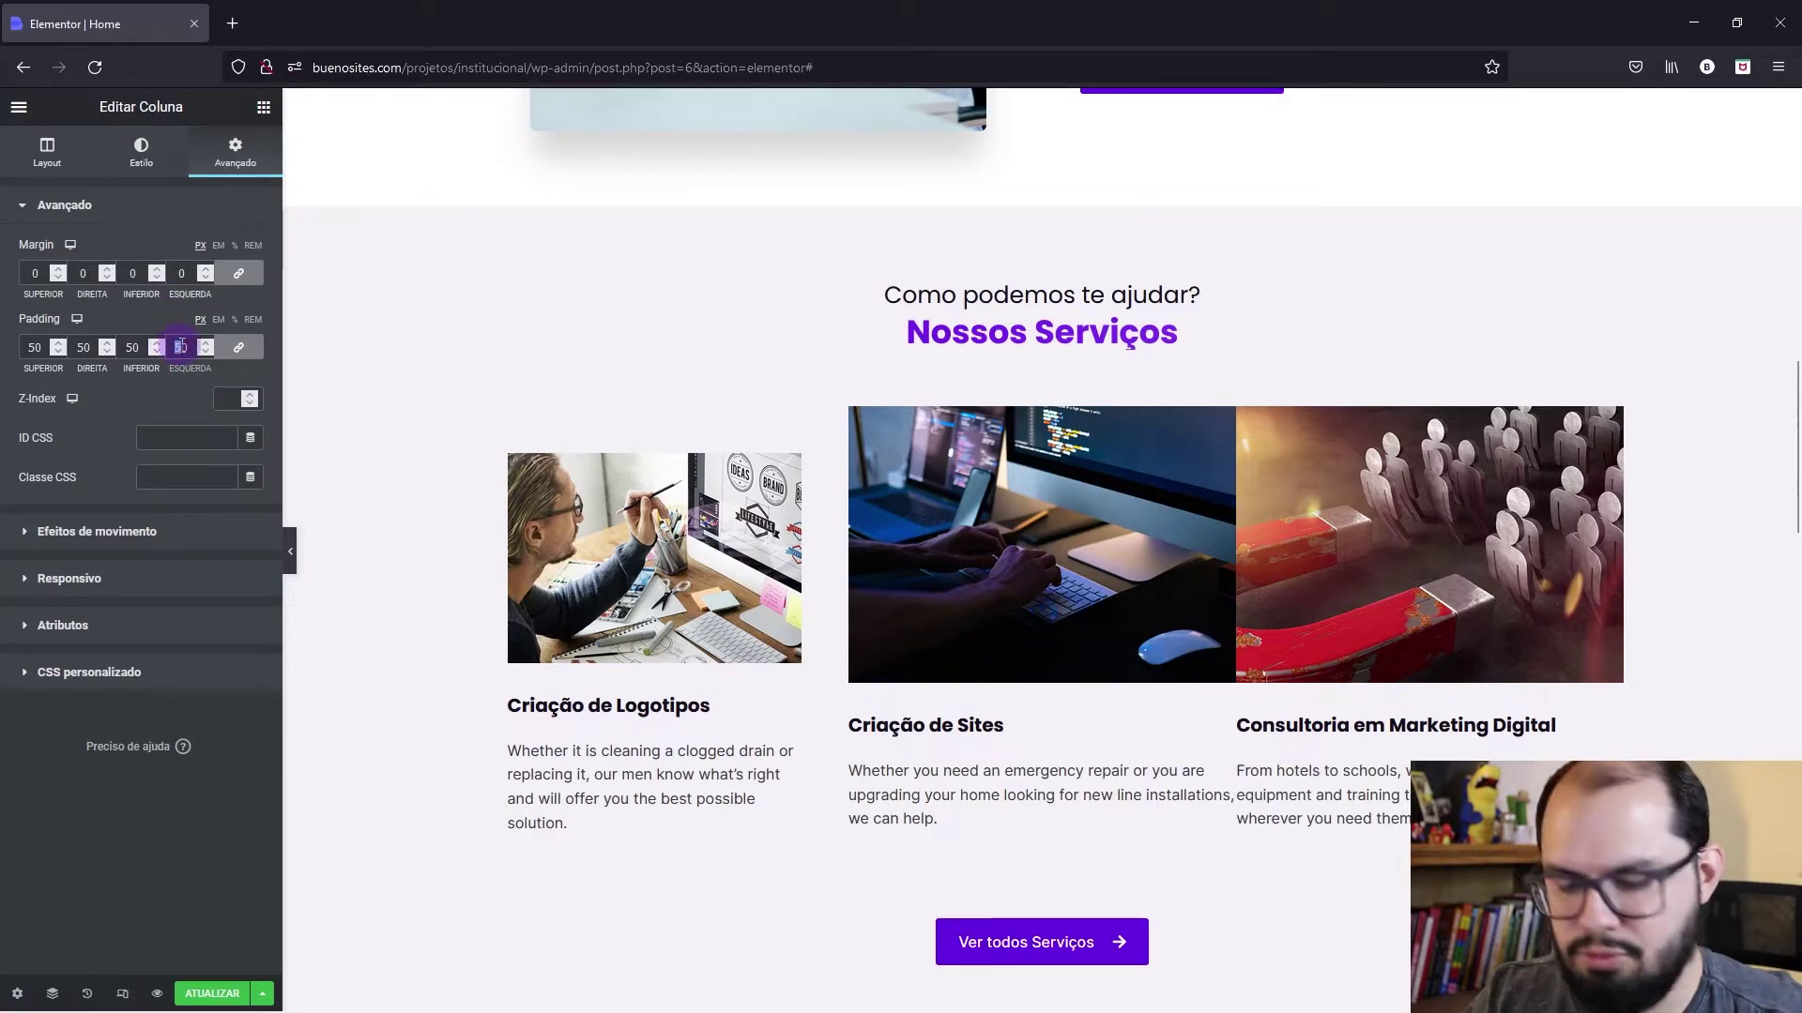
text(40)
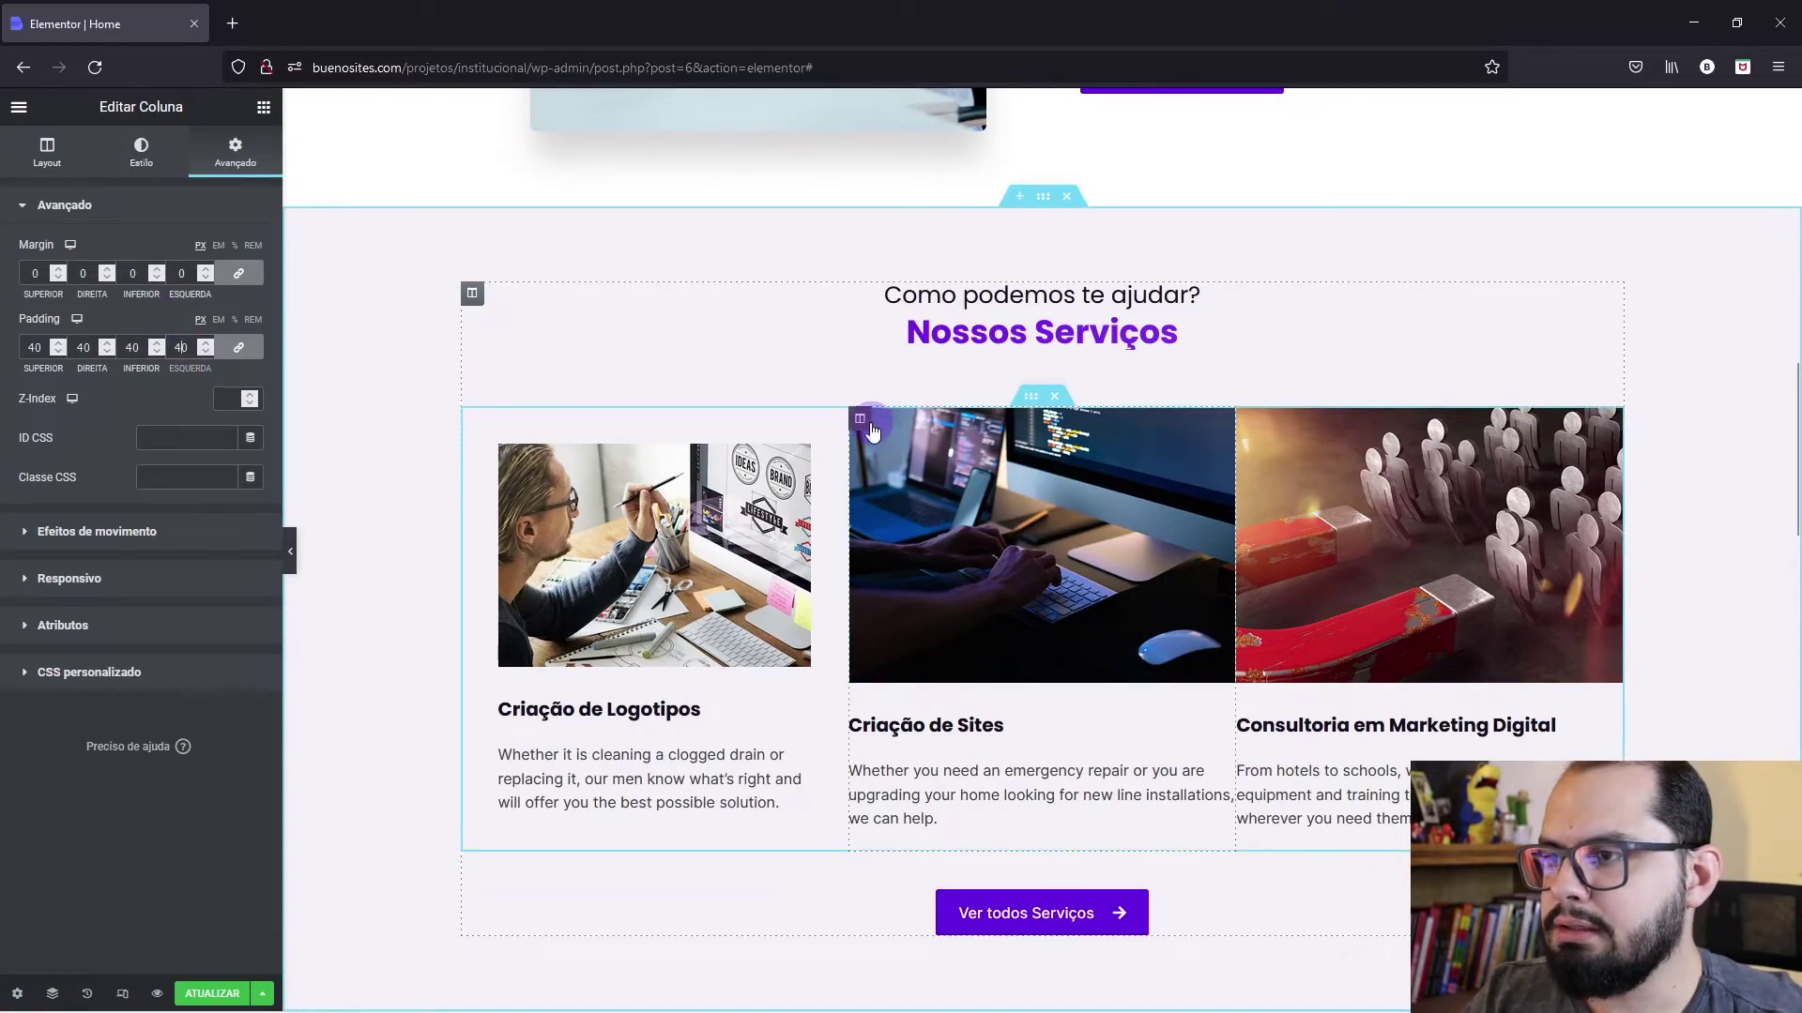
Step: Set the padding of the Criação de Sites service column to 40 px on all sides
right_click(860, 422)
click(892, 435)
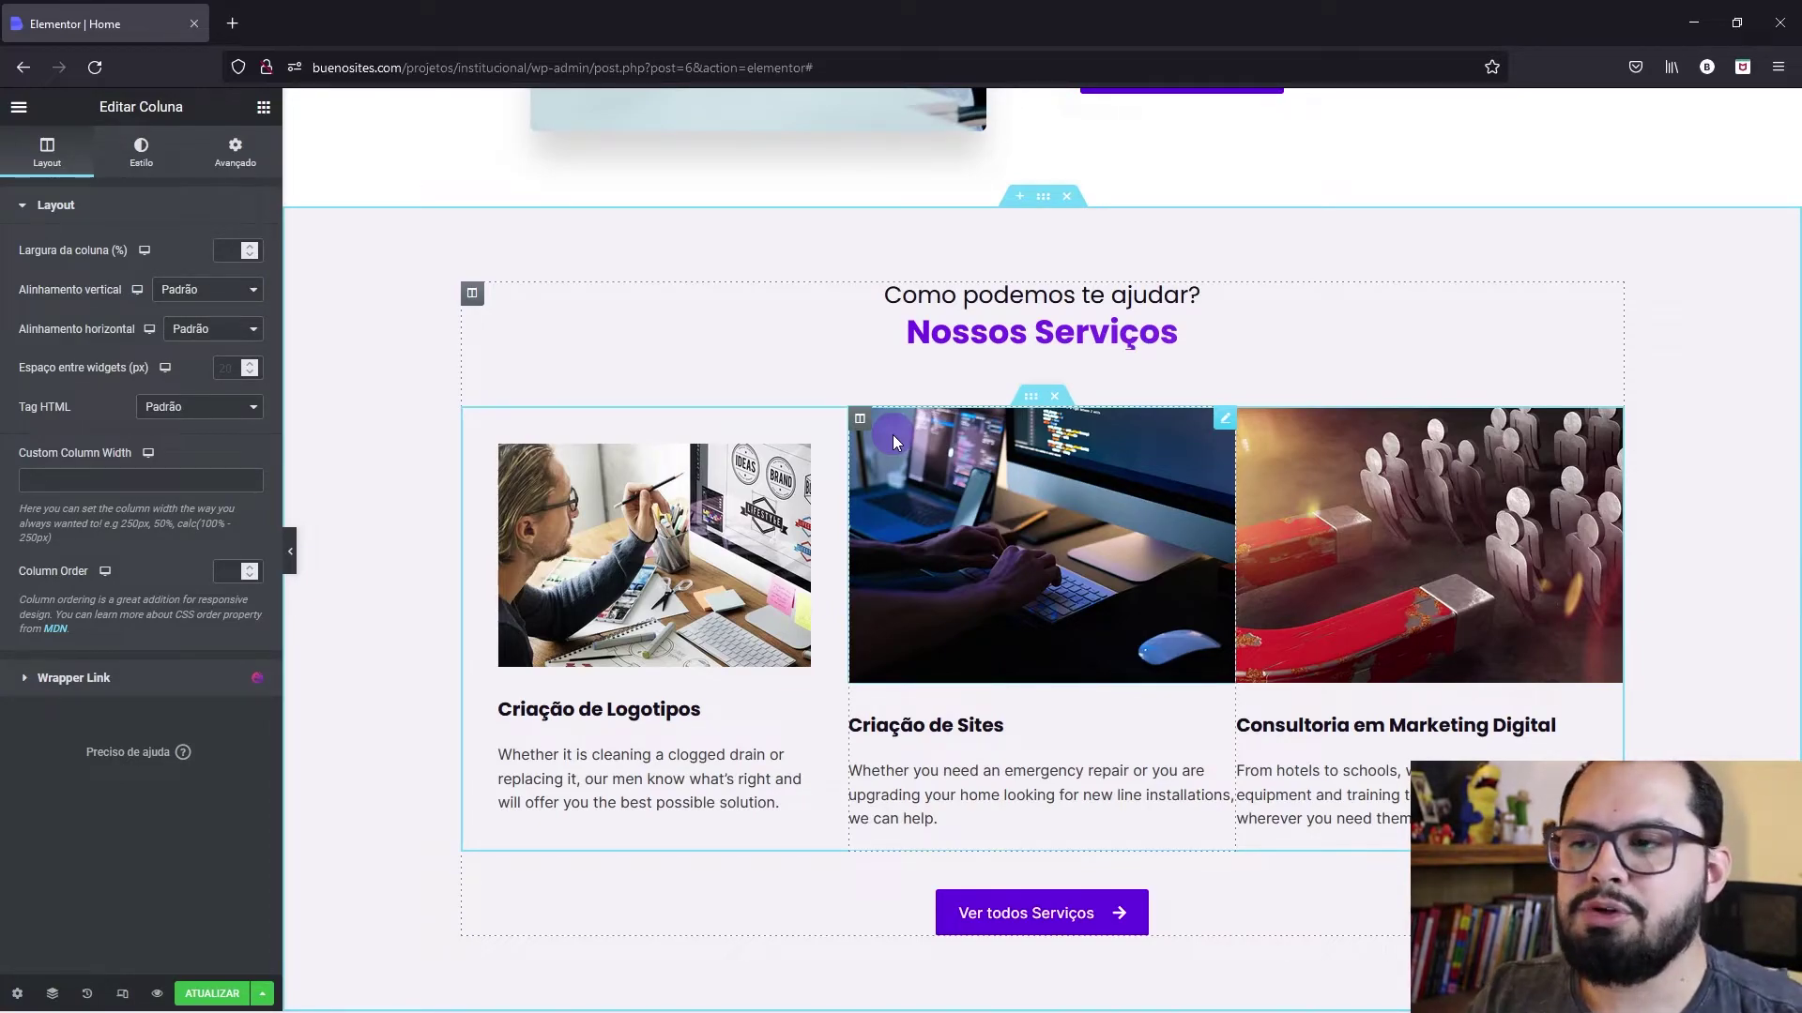
click(235, 152)
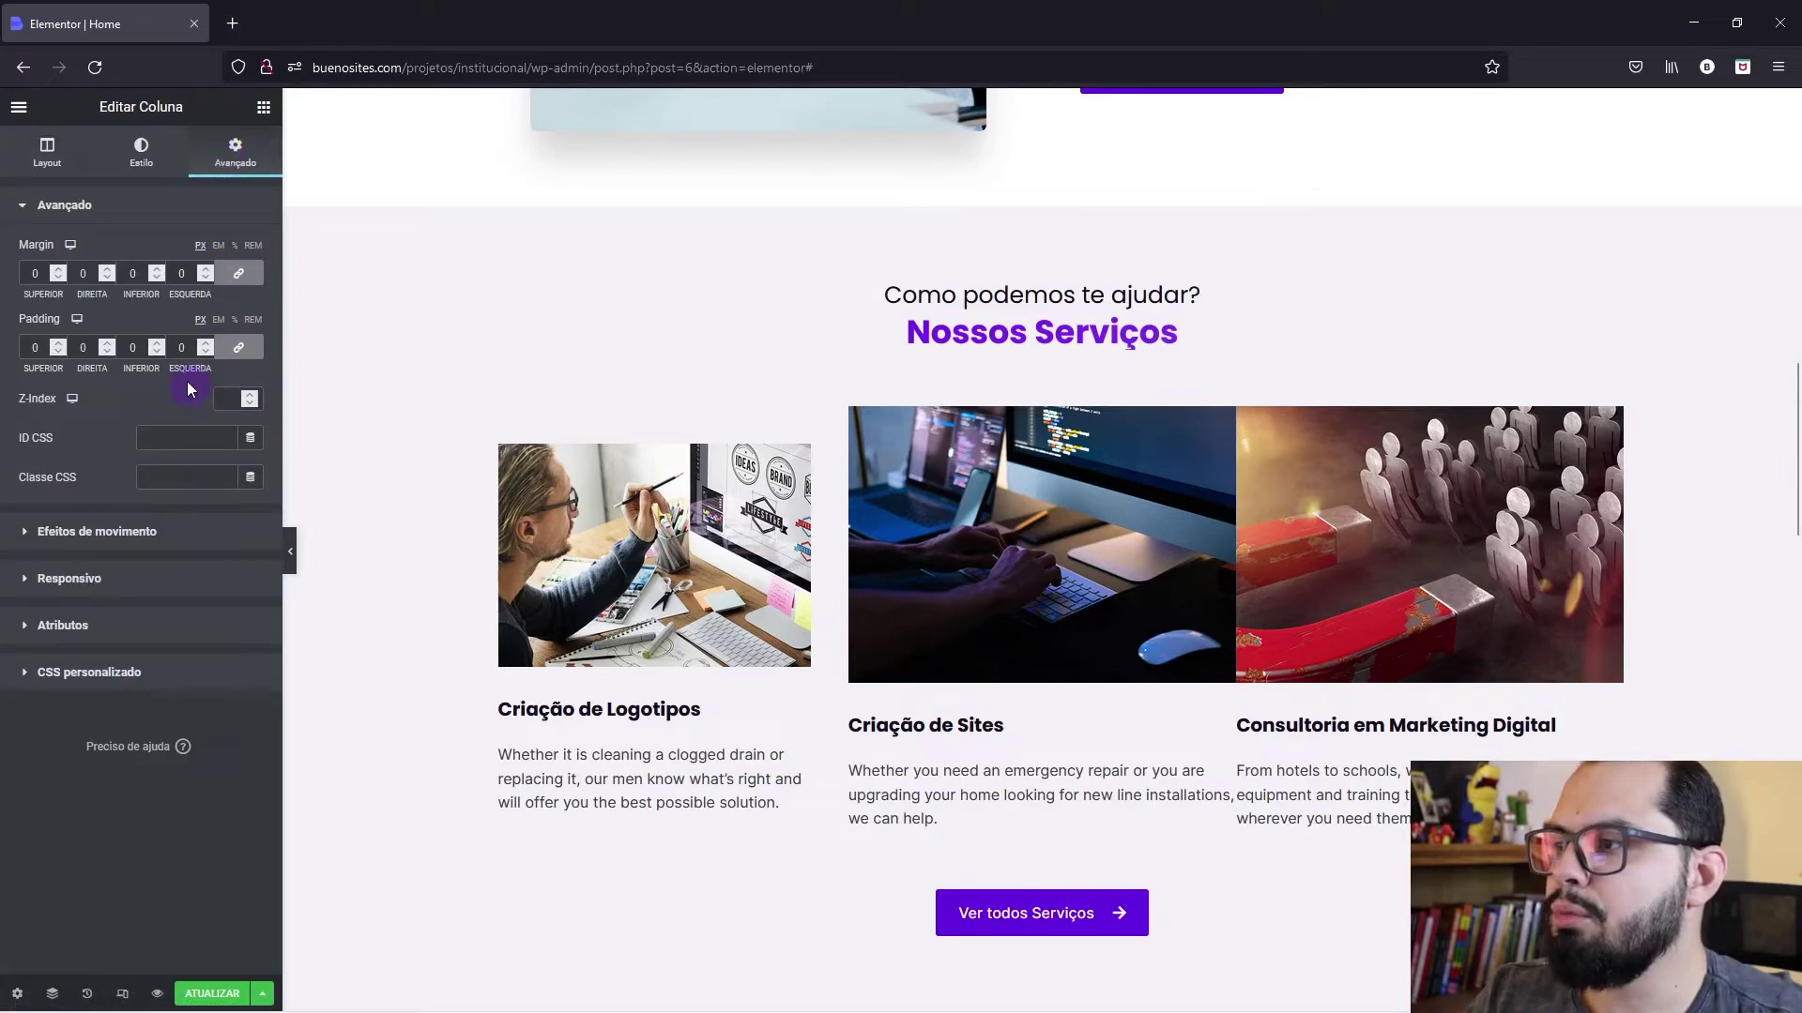
text(4)
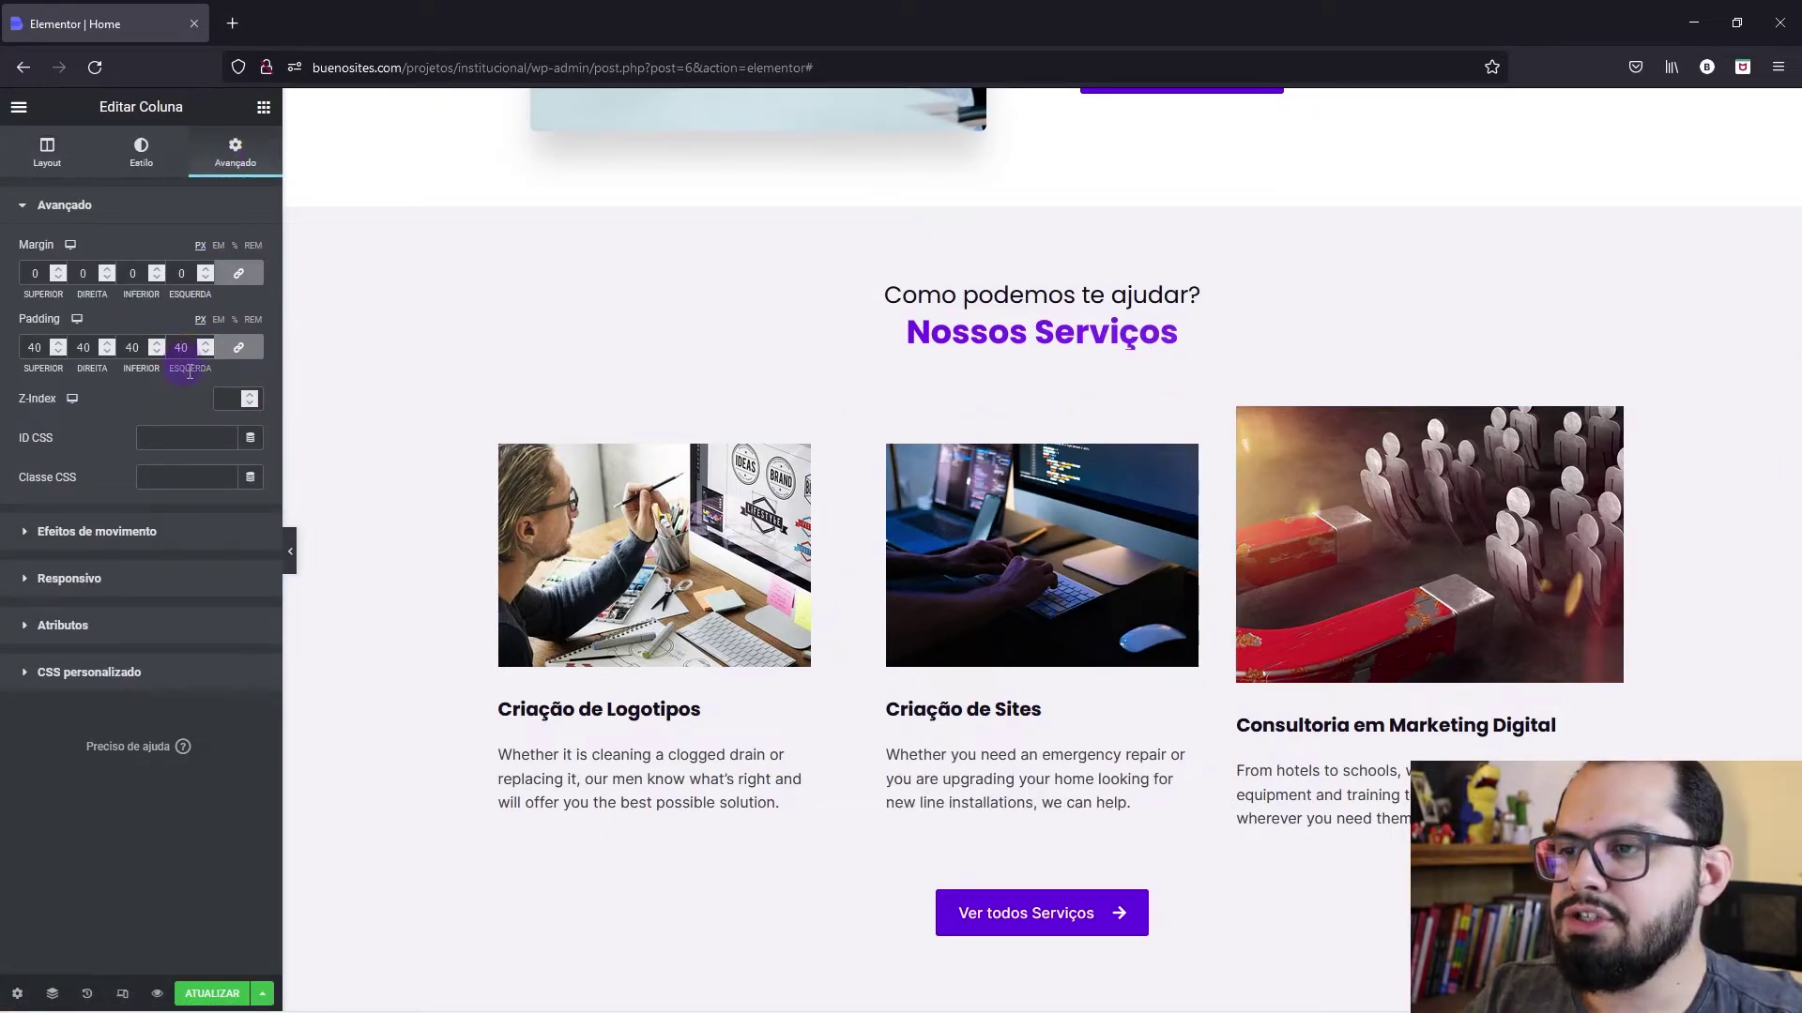
Step: Set the padding of the Consultoria em Marketing Digital column to 30 px on all sides
right_click(1249, 424)
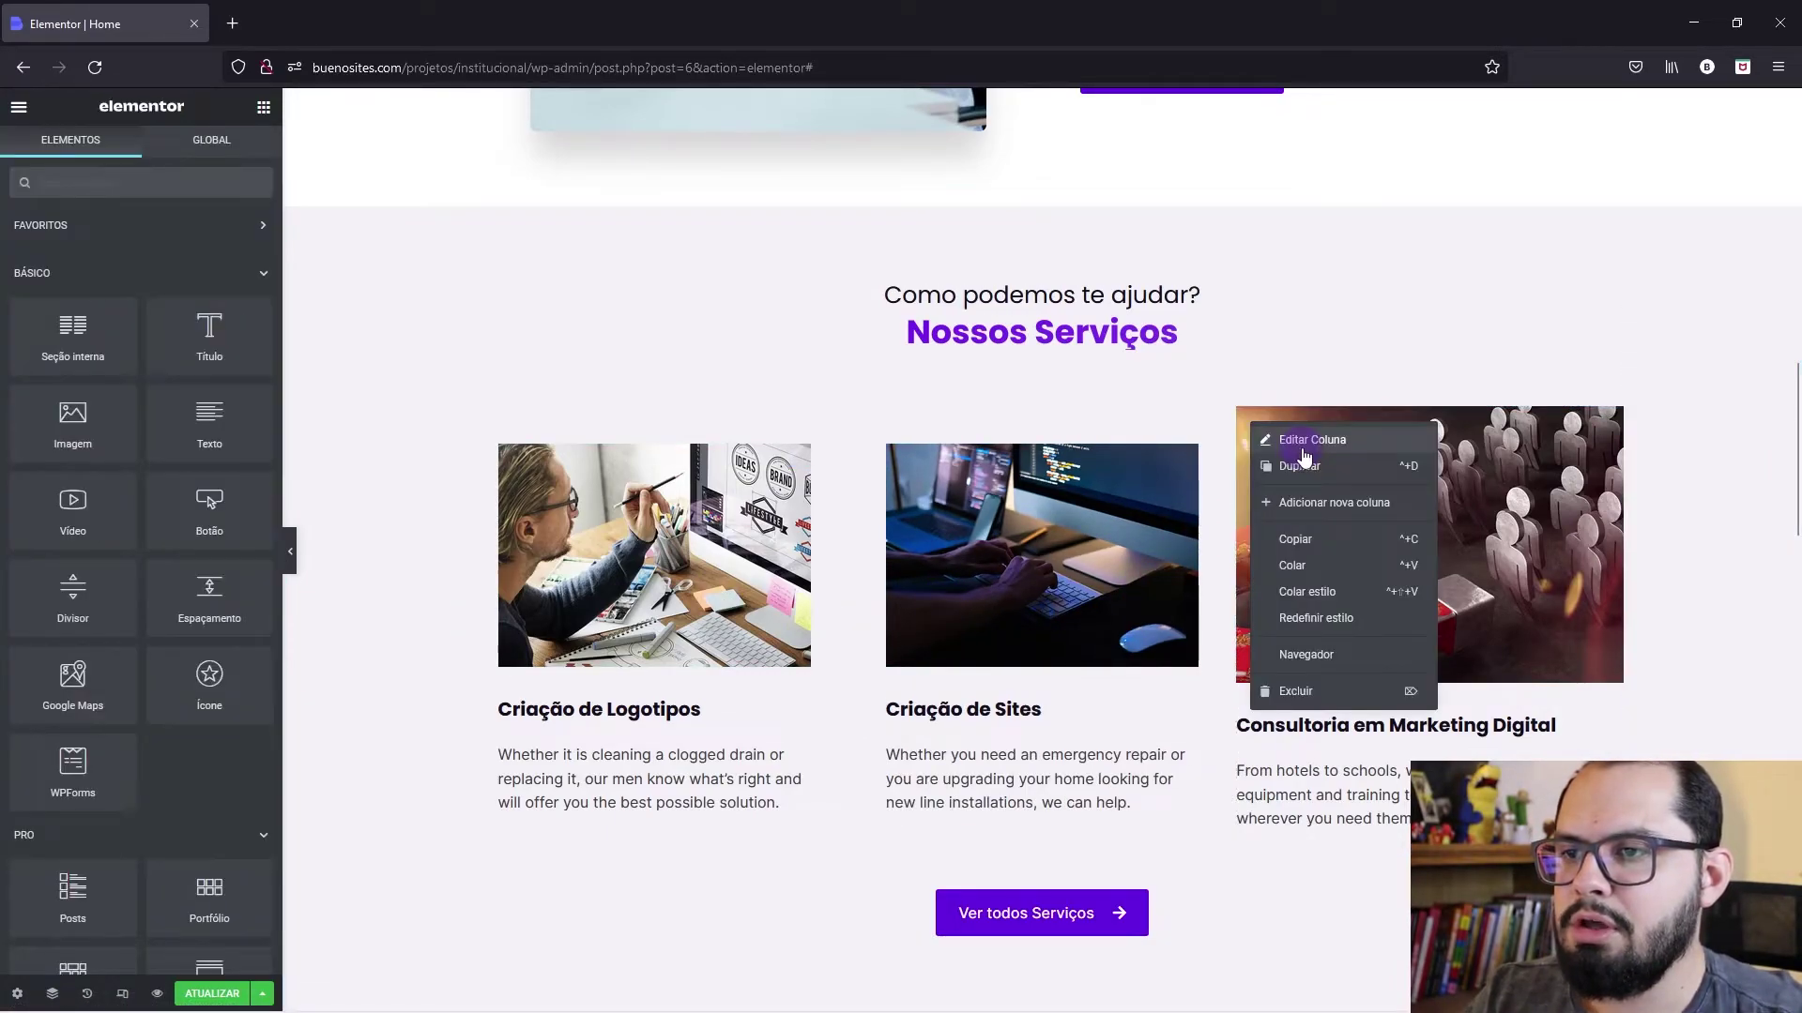
click(1300, 436)
text(40)
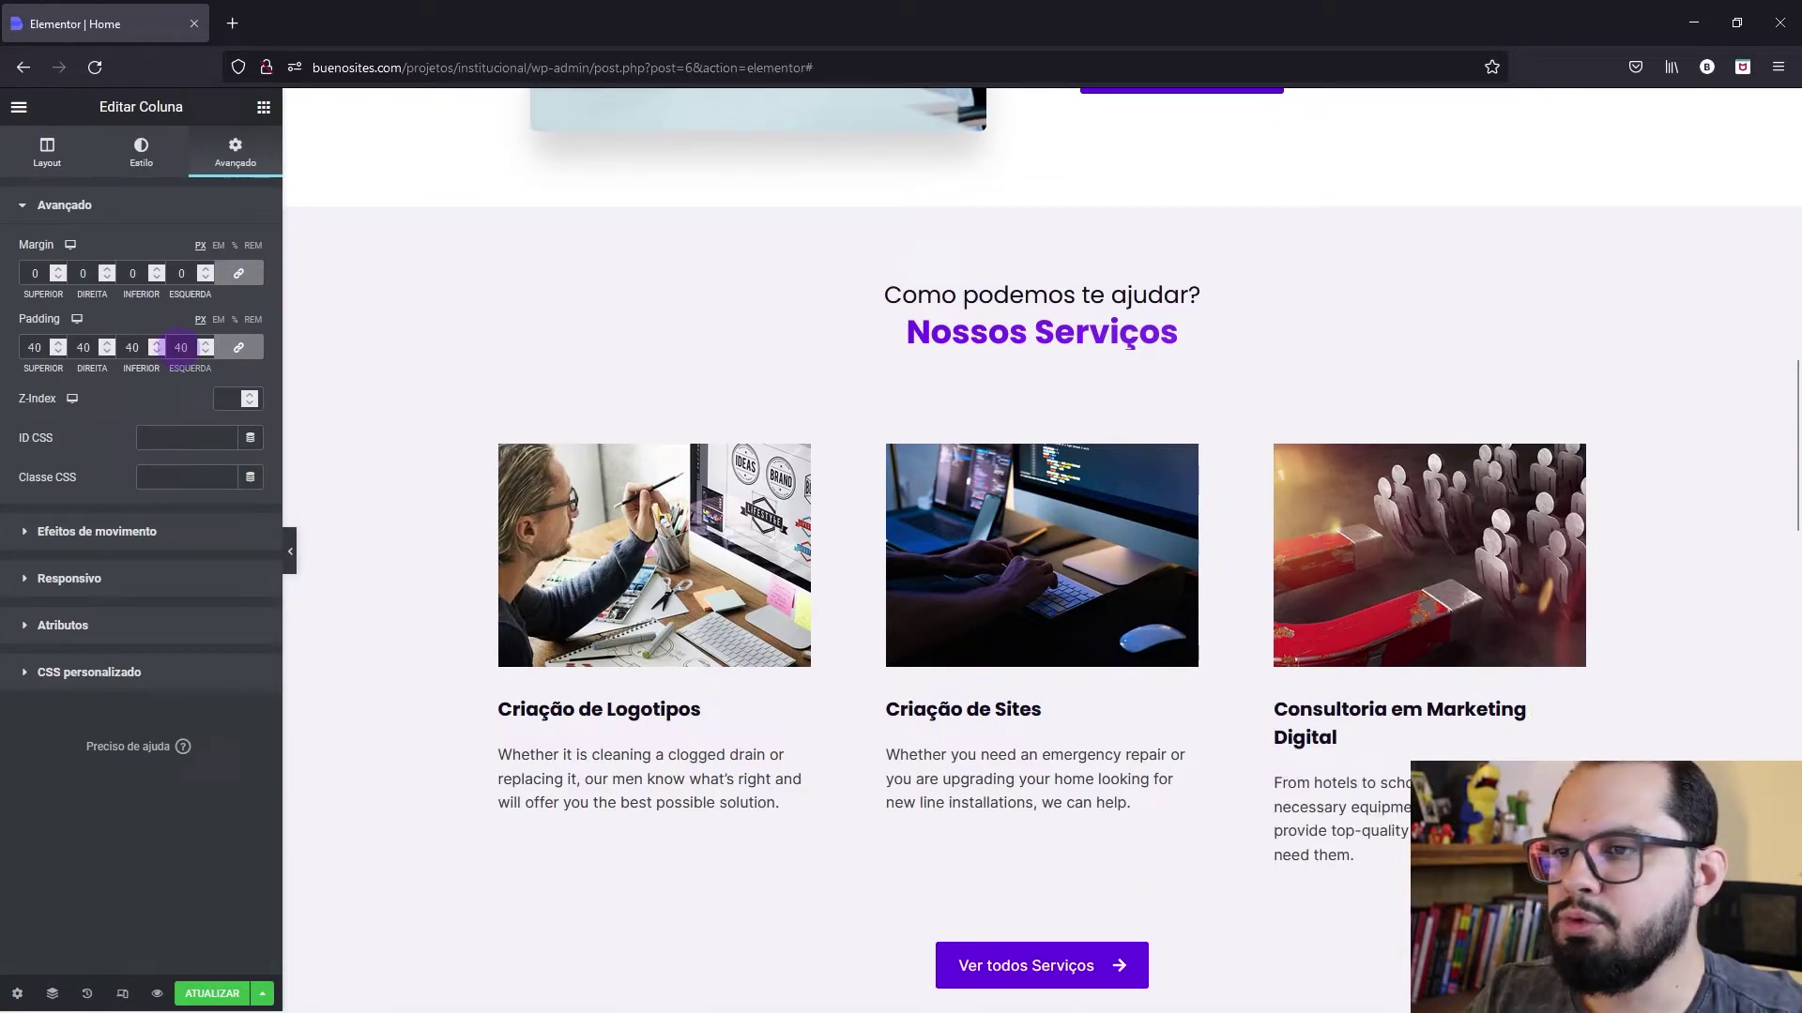
double_click(173, 347)
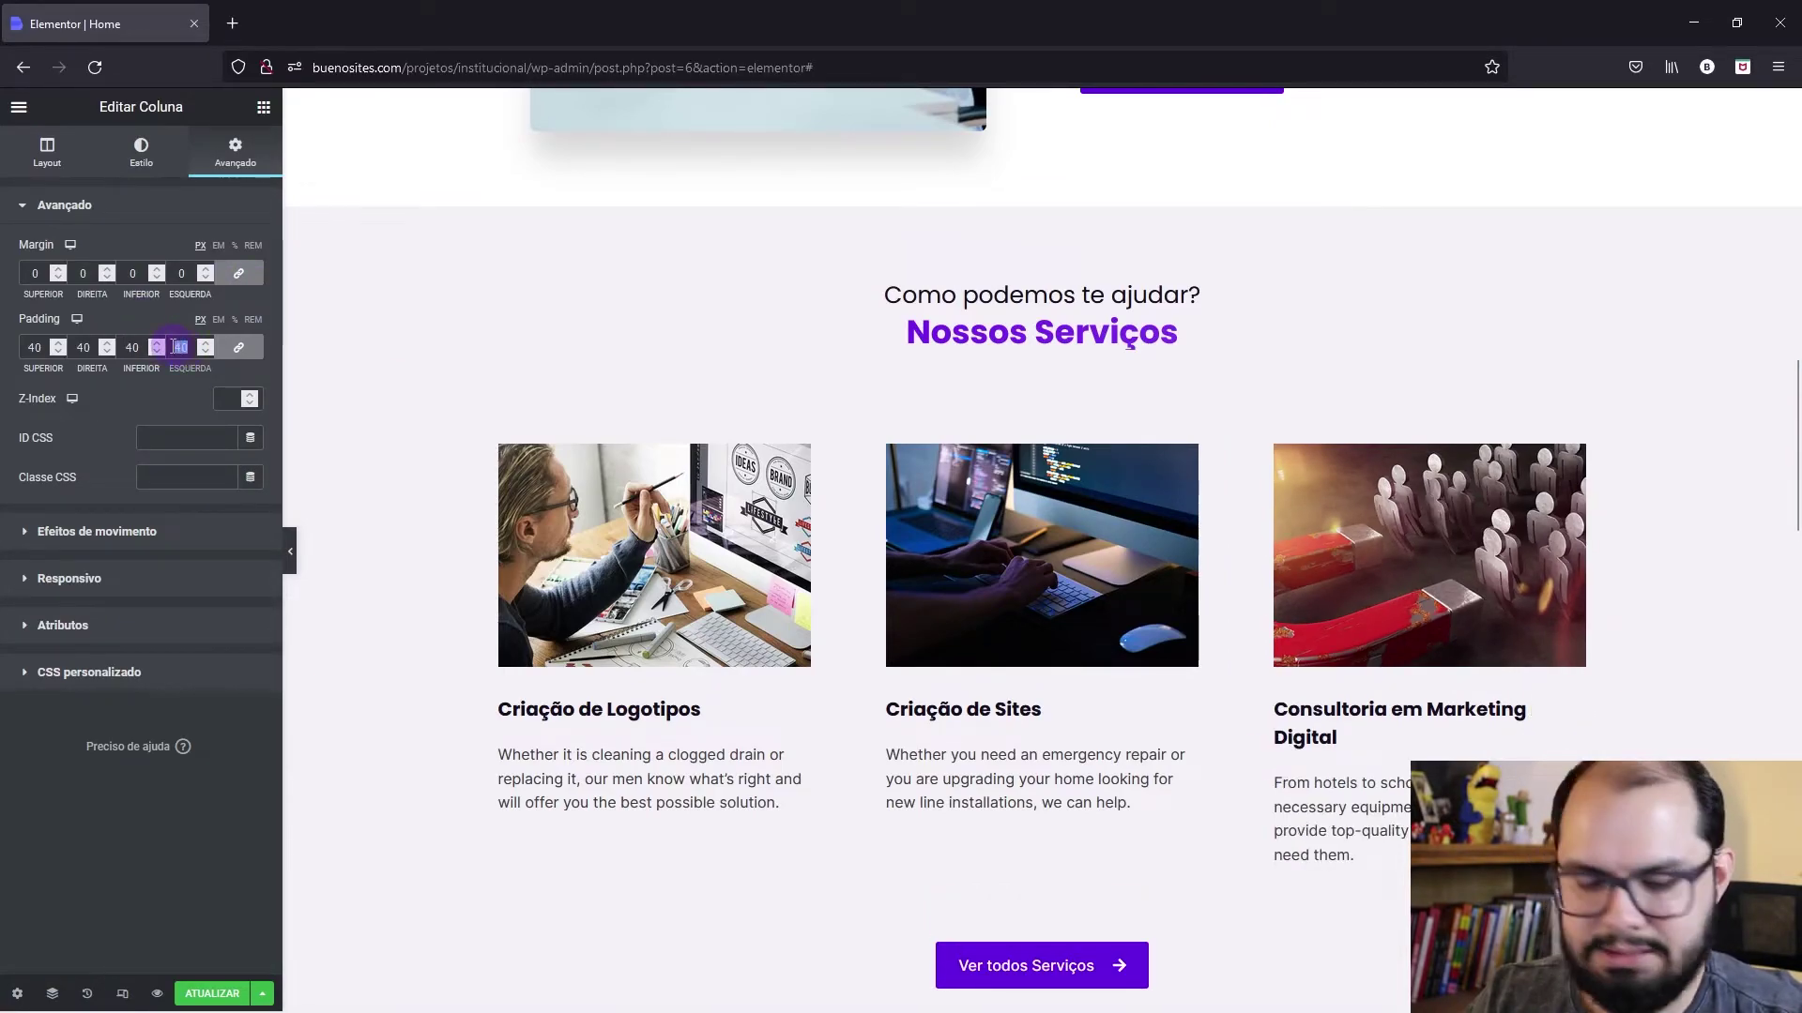
text(30)
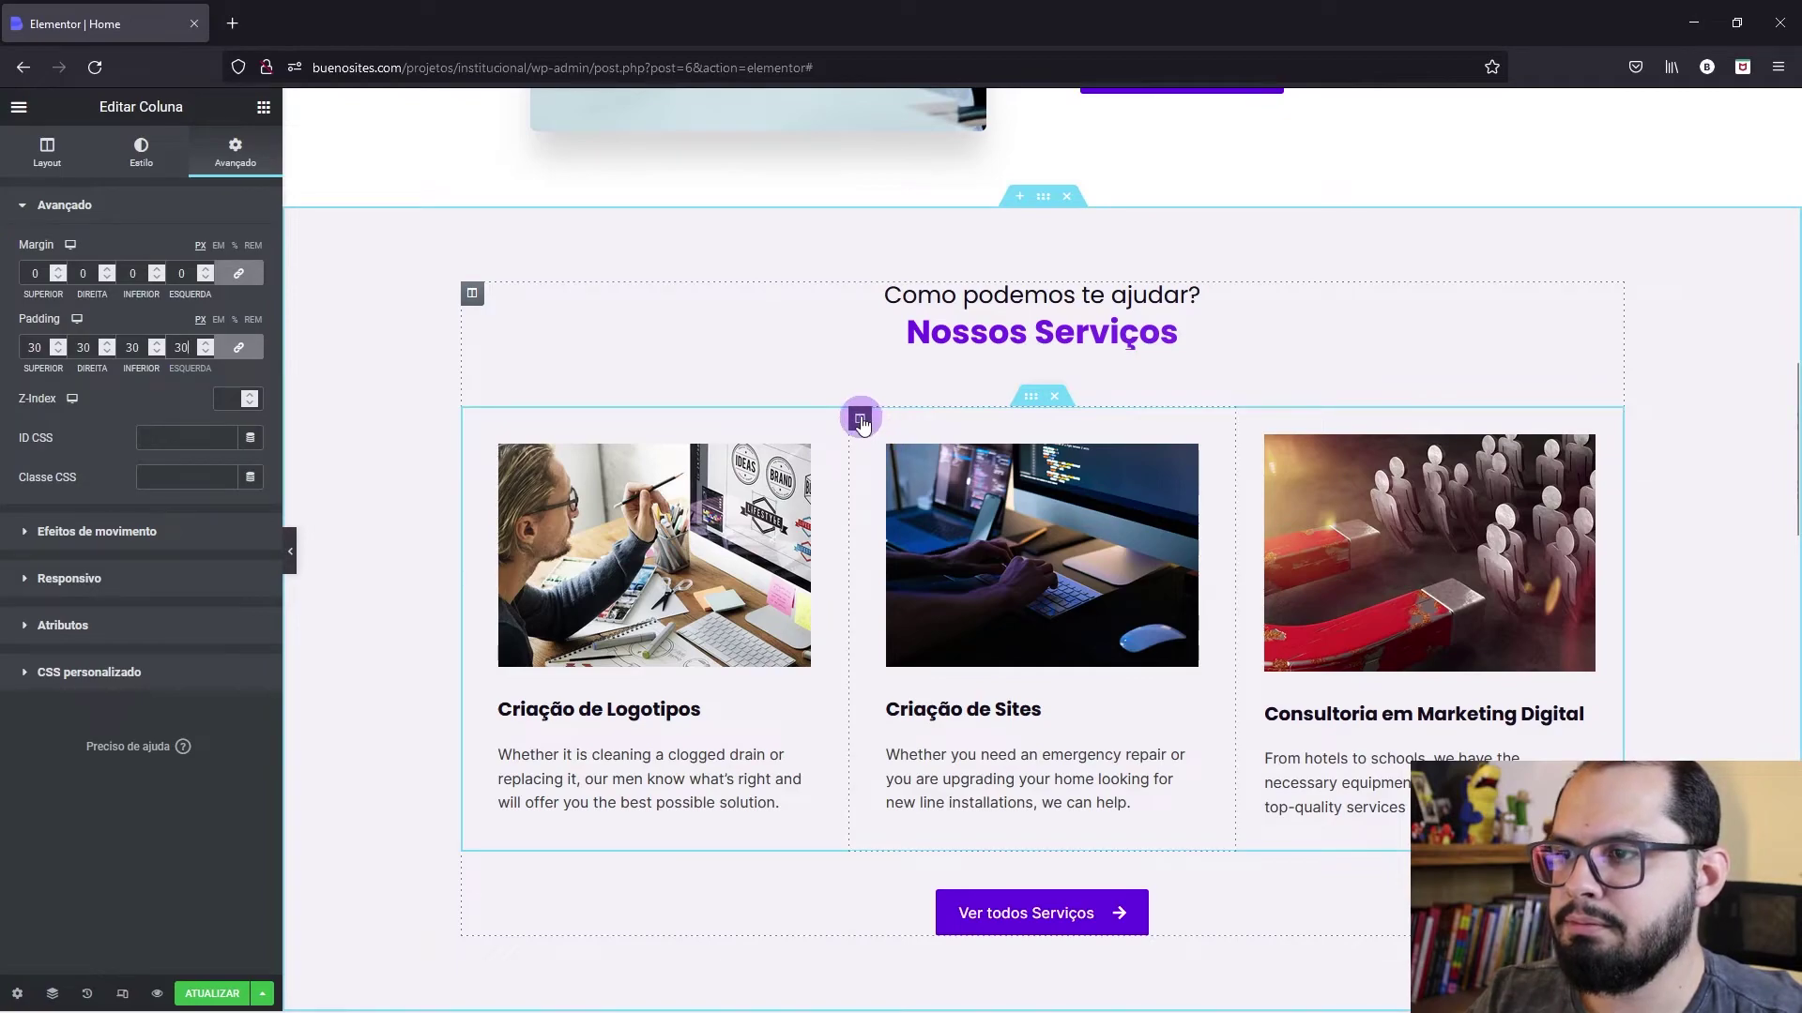
Step: Set the padding of the Criação de Sites service column to 30 px on all sides
right_click(861, 419)
key(ctrl+z)
click(174, 348)
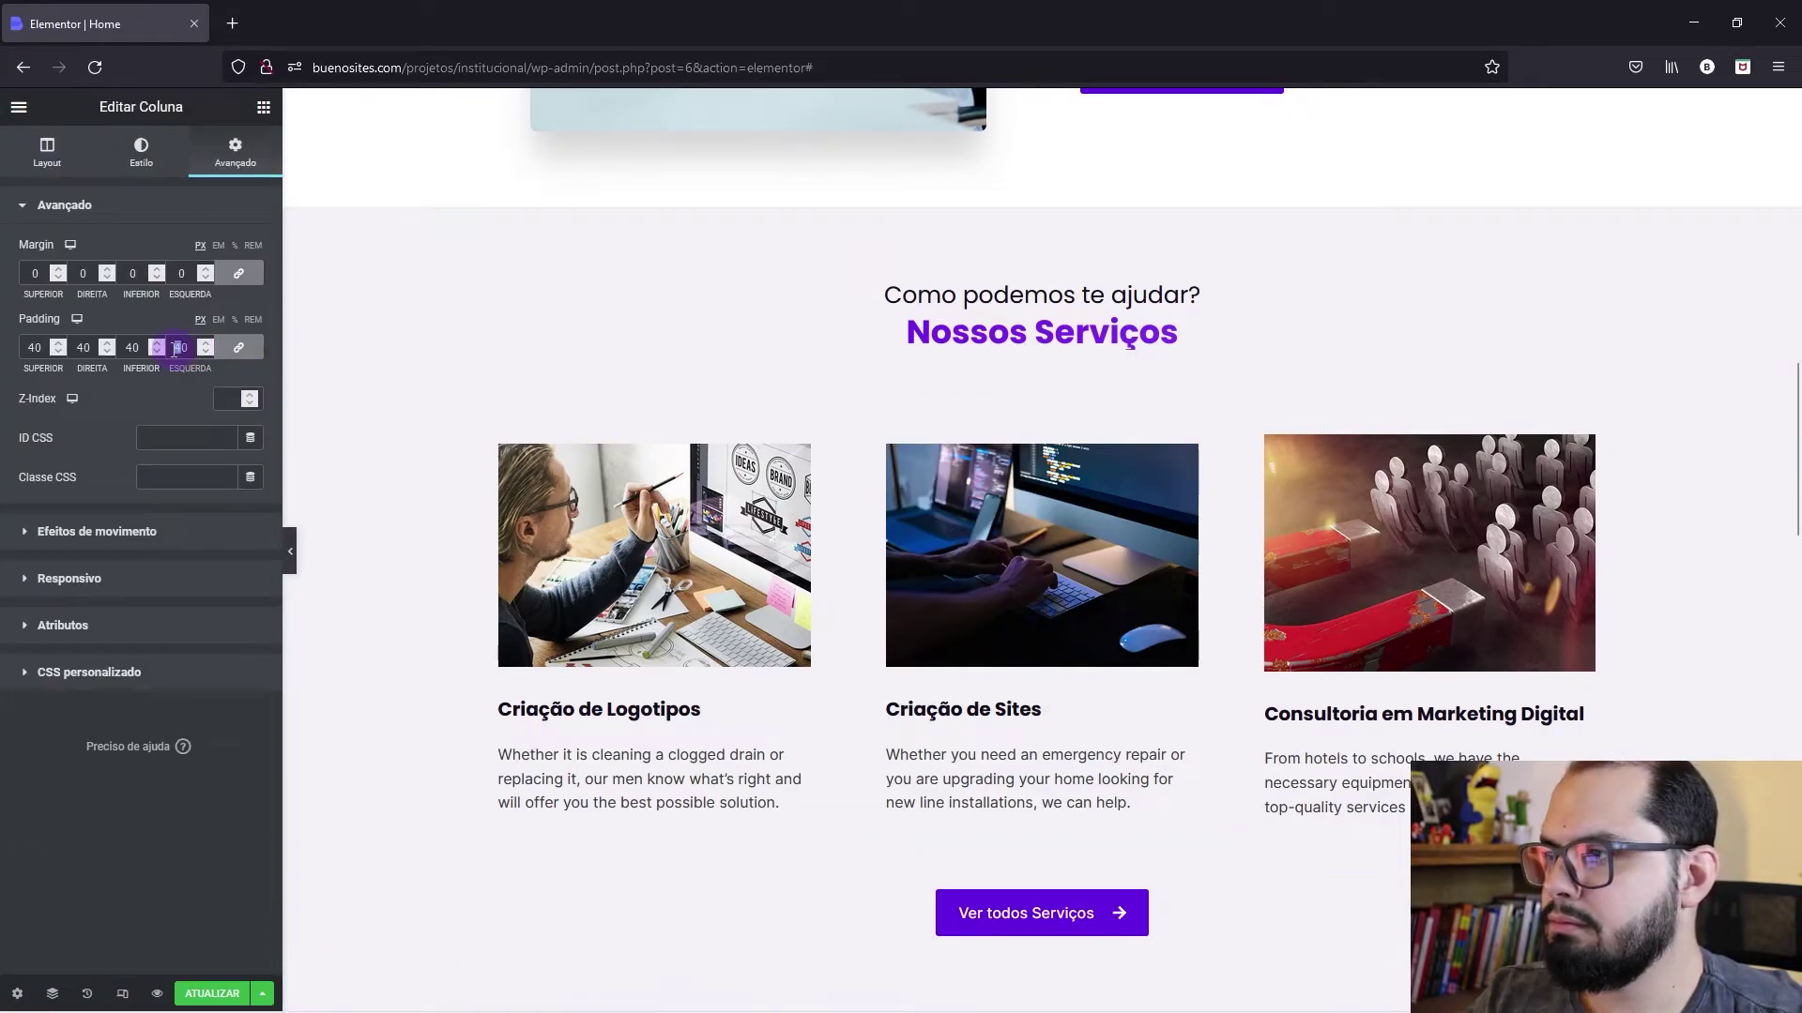
text(20)
key(BackSpace)
key(BackSpace)
text(30)
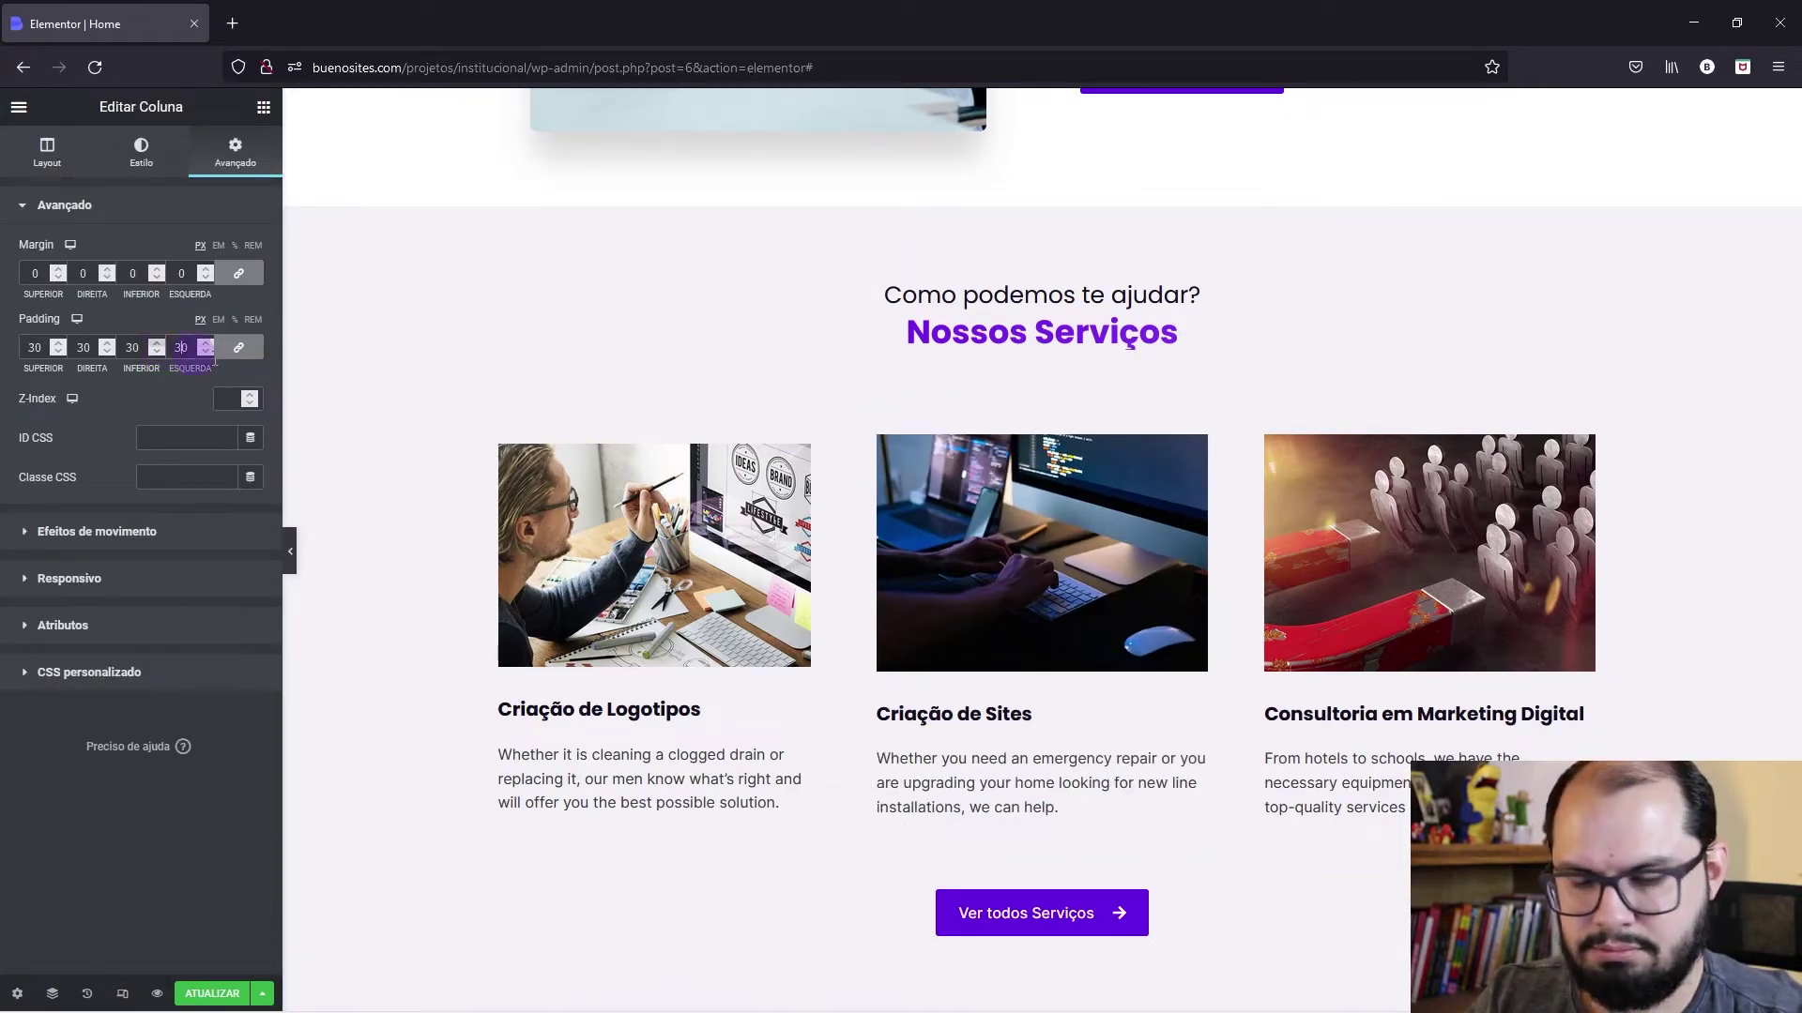
Step: Set the padding of the Criação de Logotipos column to 30 px on all sides and preview the services section
right_click(472, 424)
key(ctrl+z)
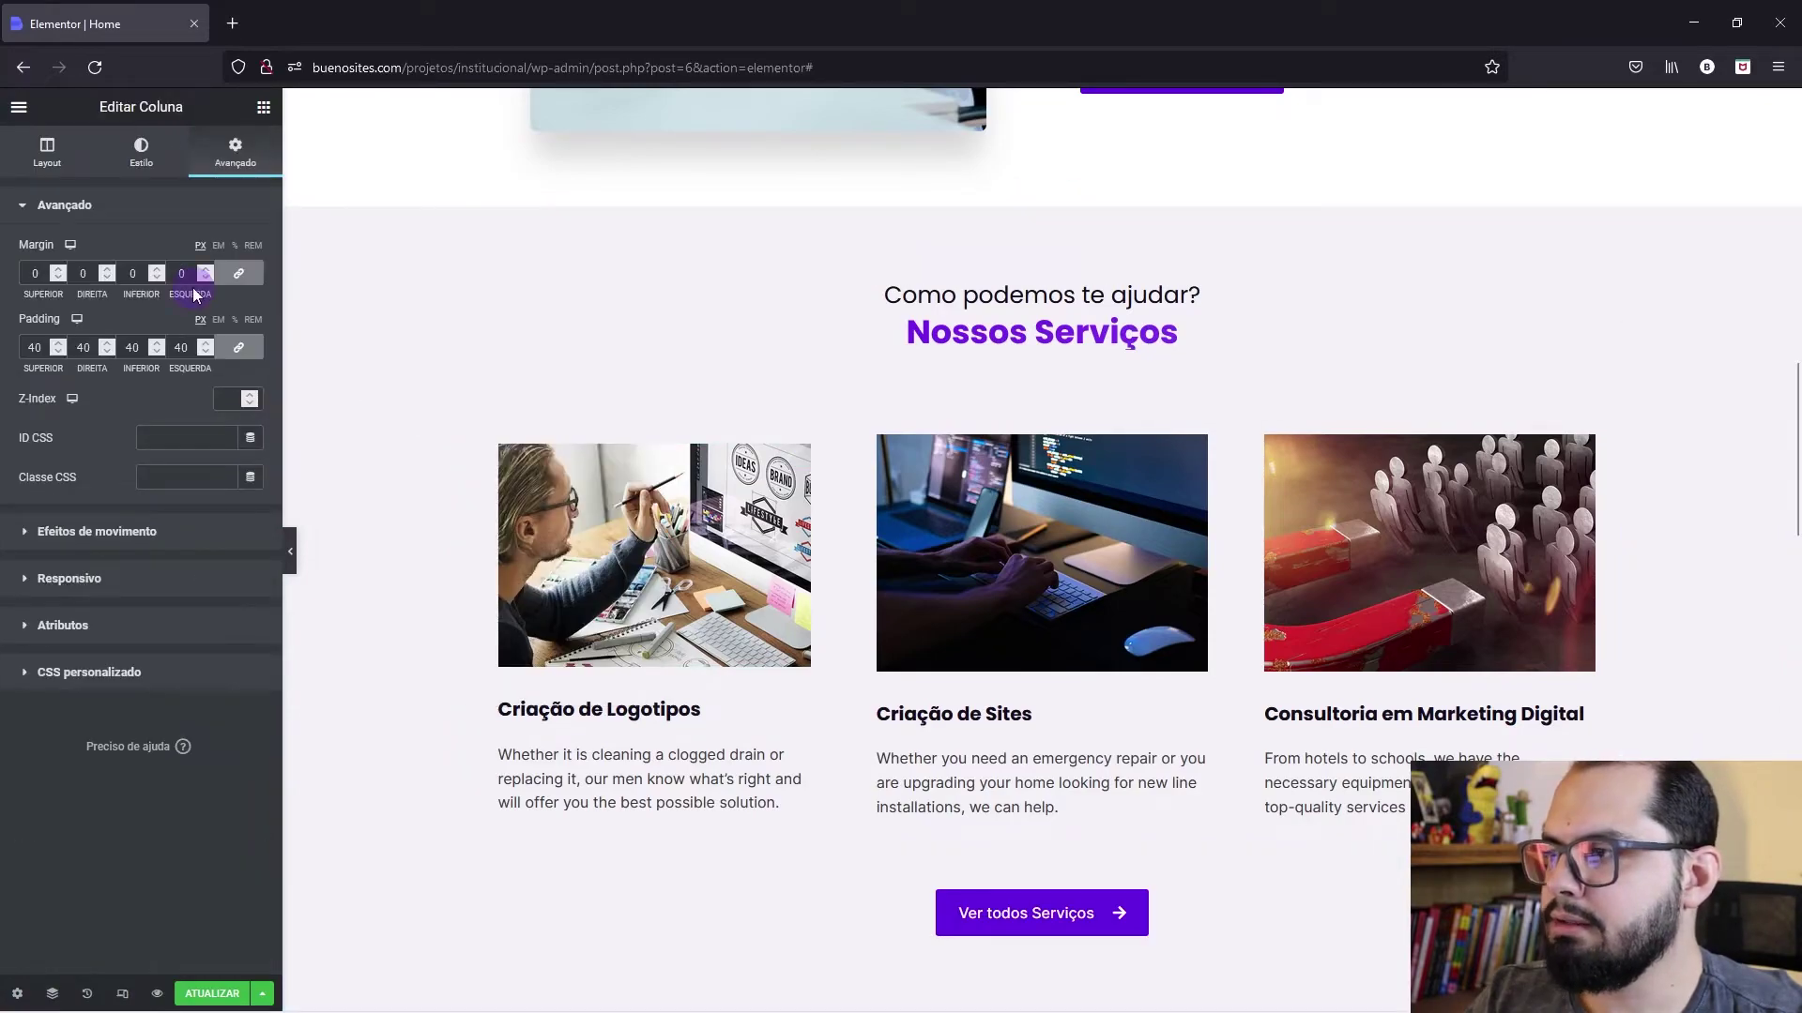
click(173, 348)
text(30)
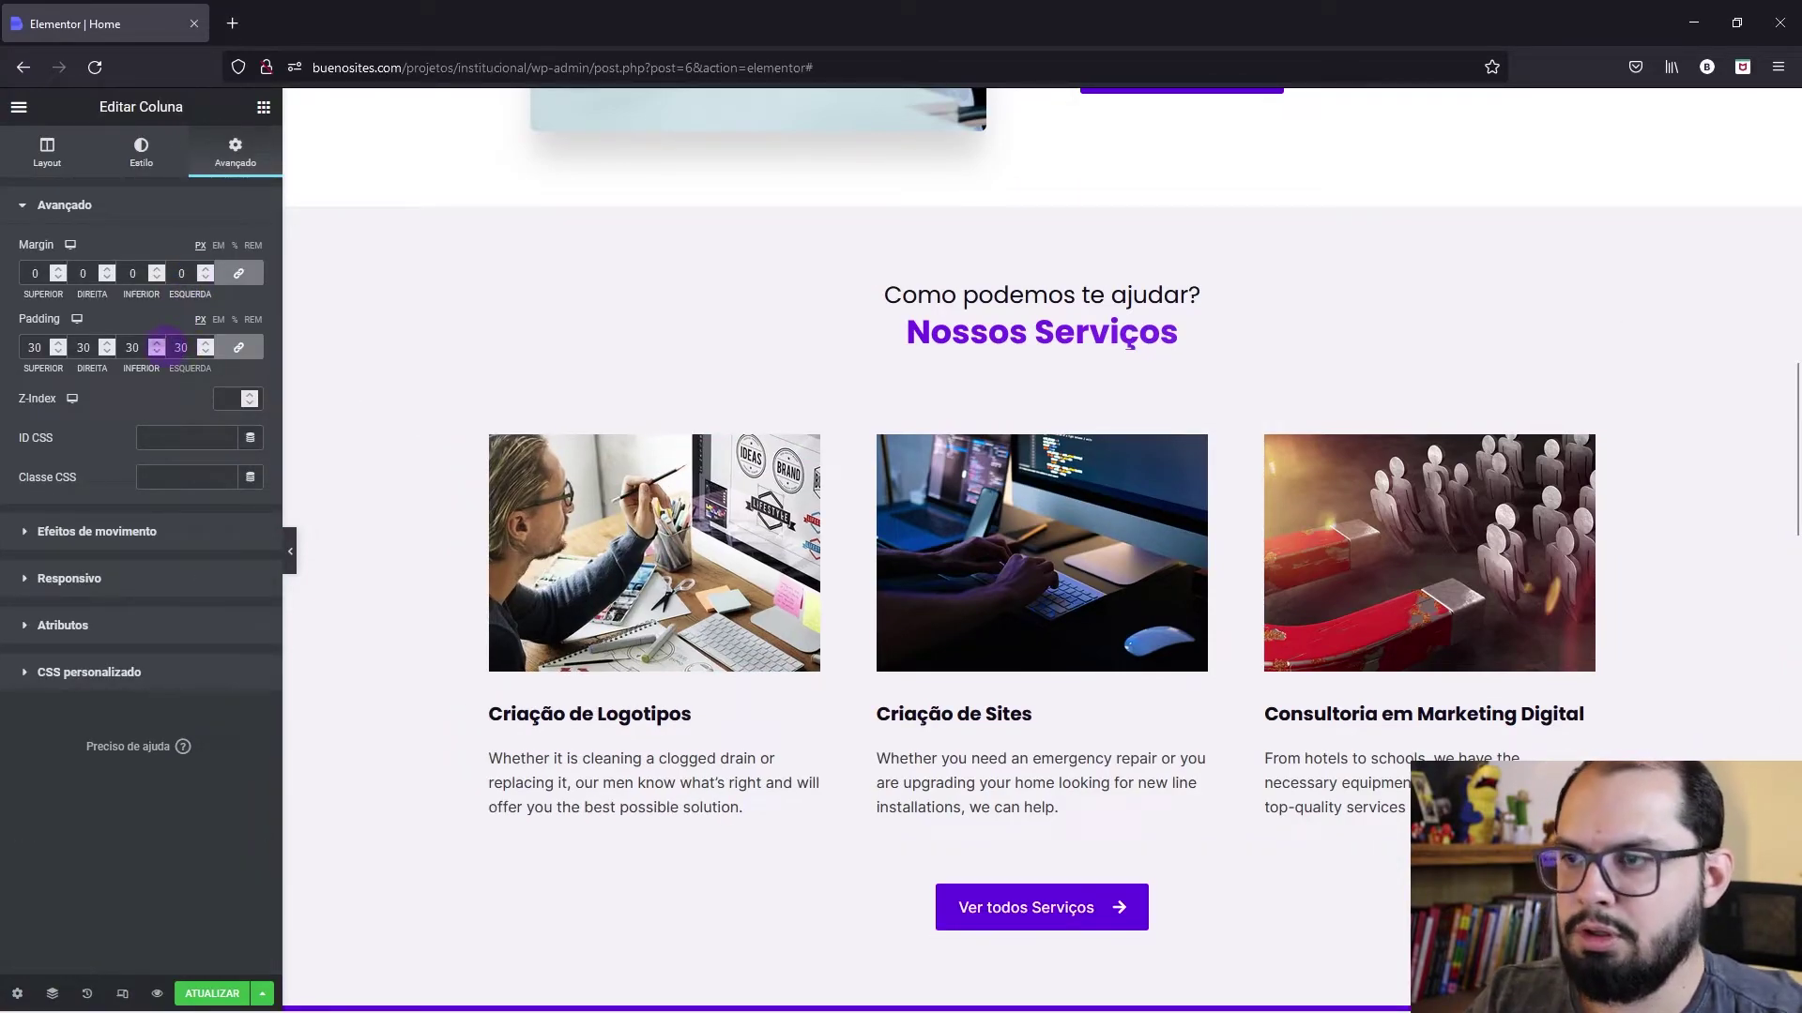
click(290, 550)
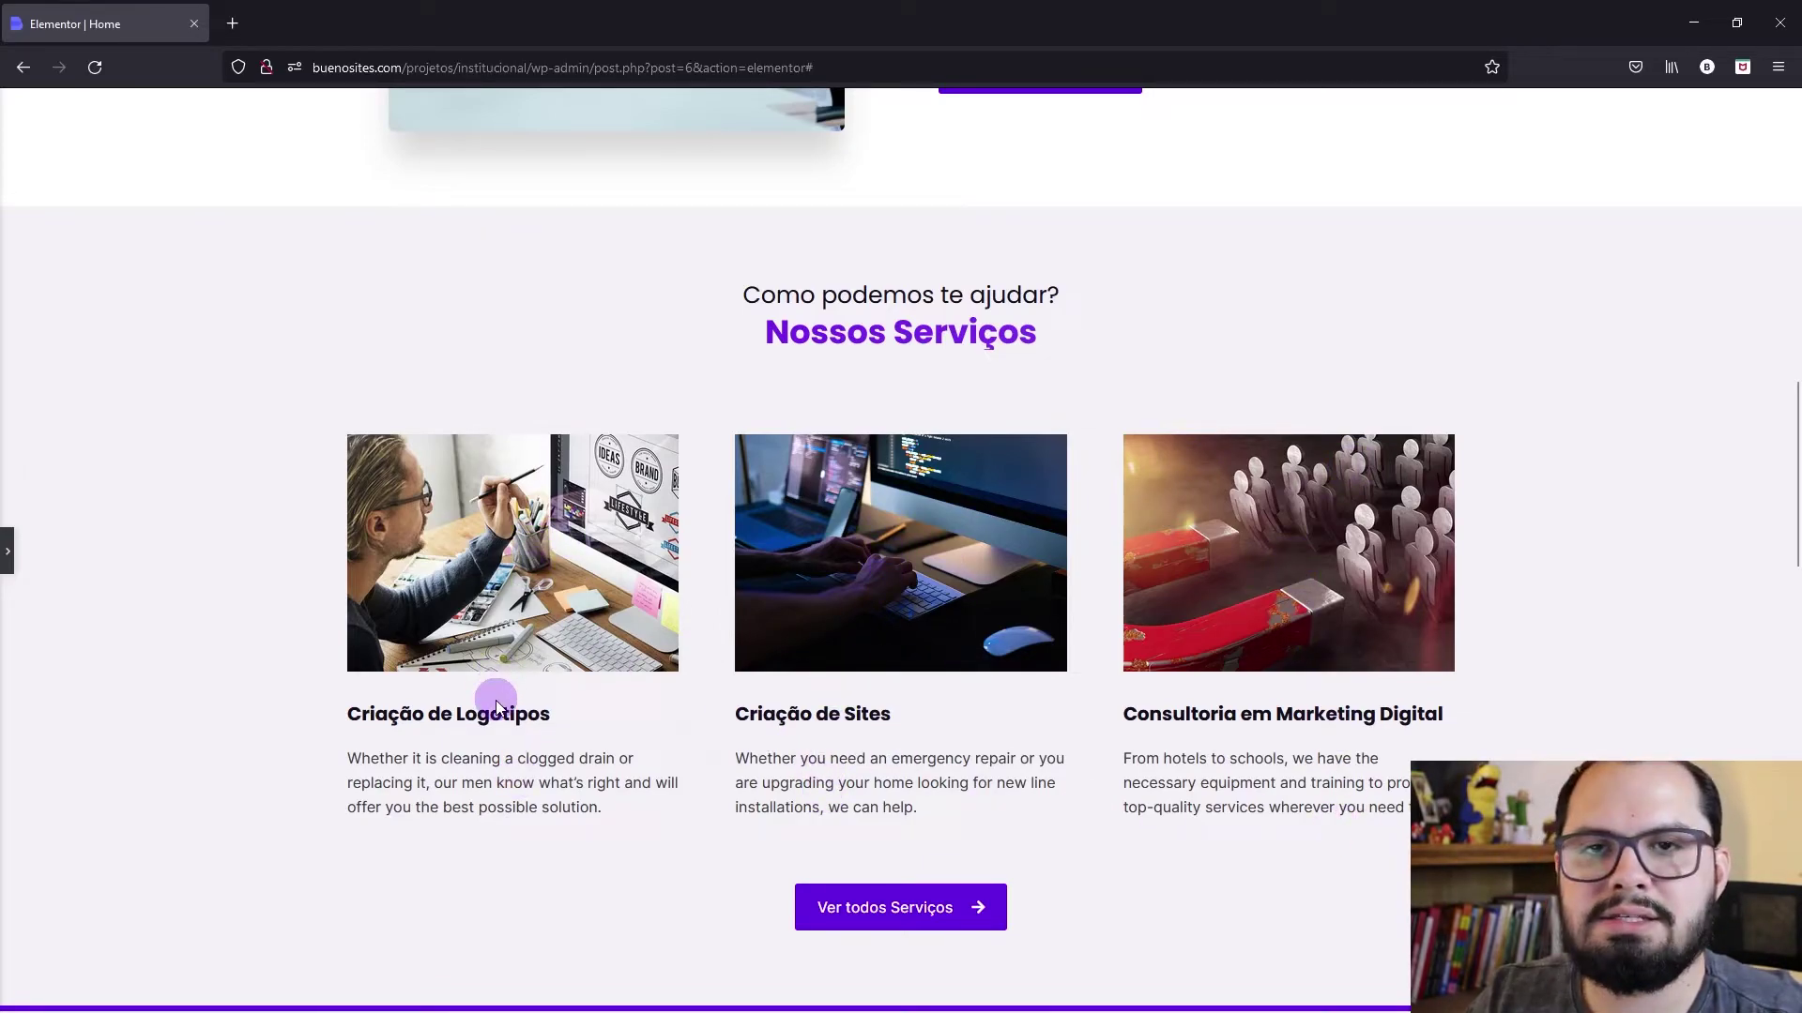
Step: Round the corners of the Criação de Logotipos service image to 7 px on all sides
click(10, 551)
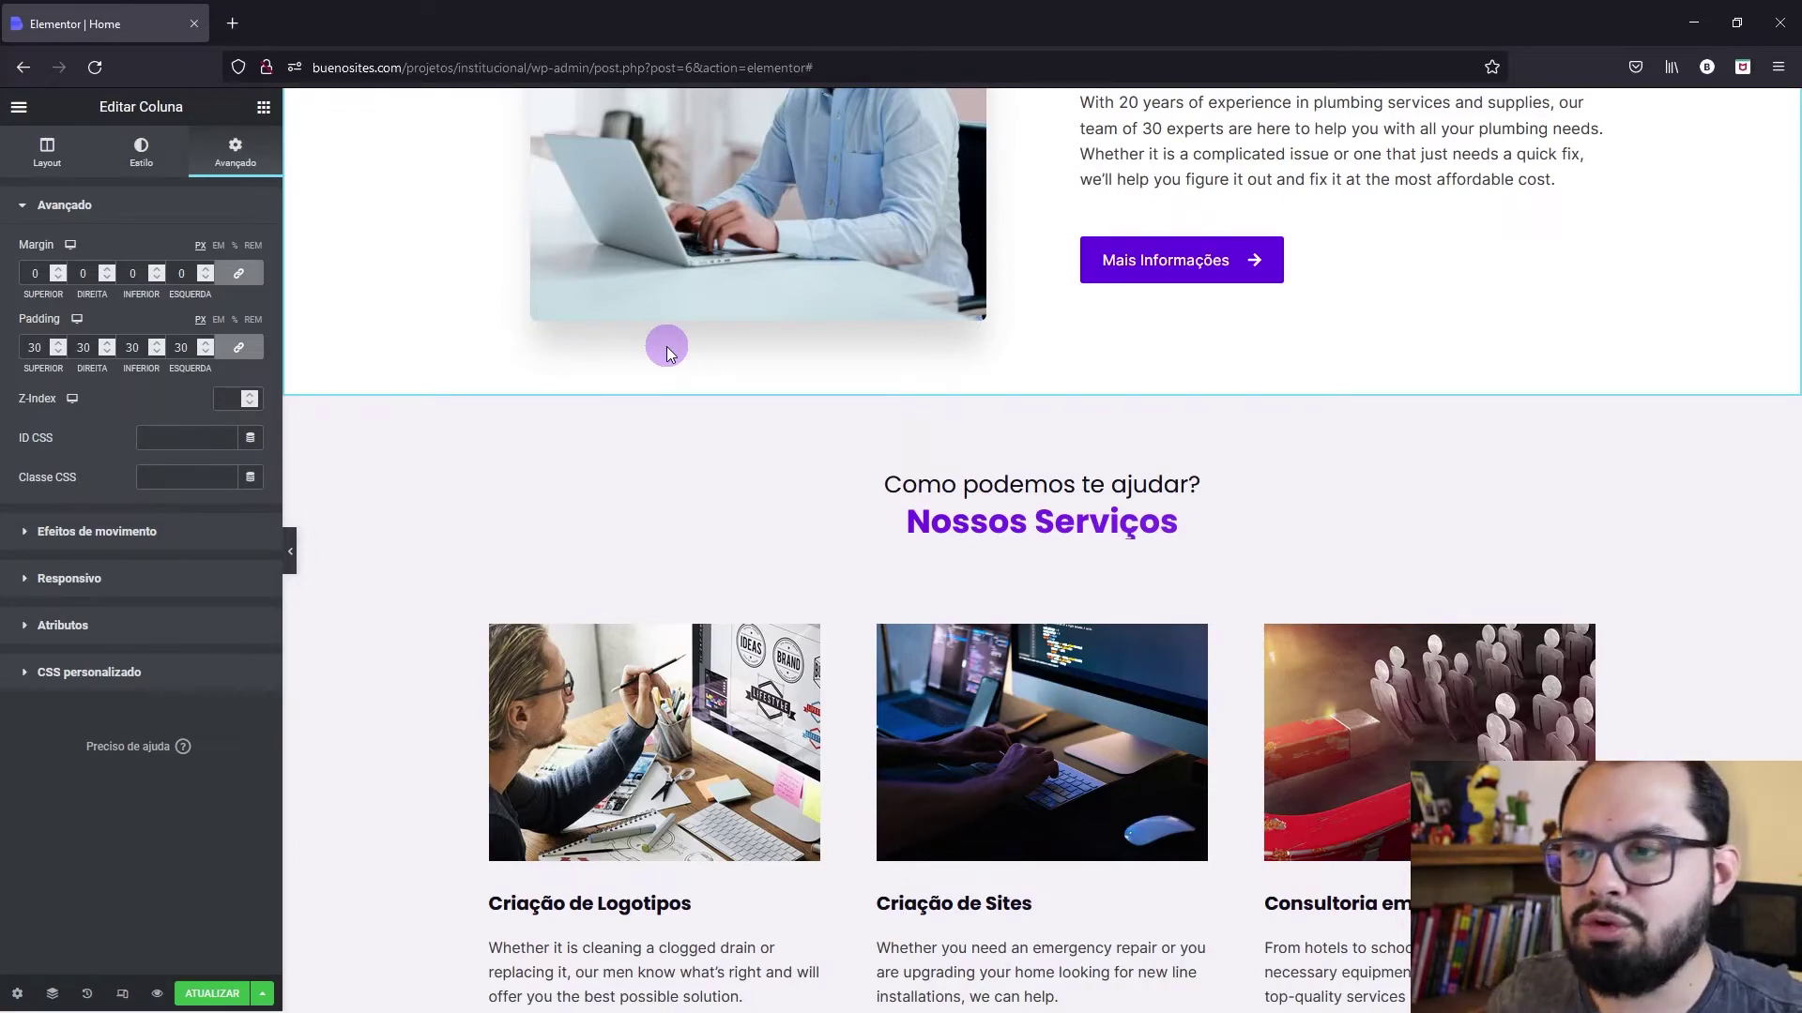
scroll(644, 448, down, 2)
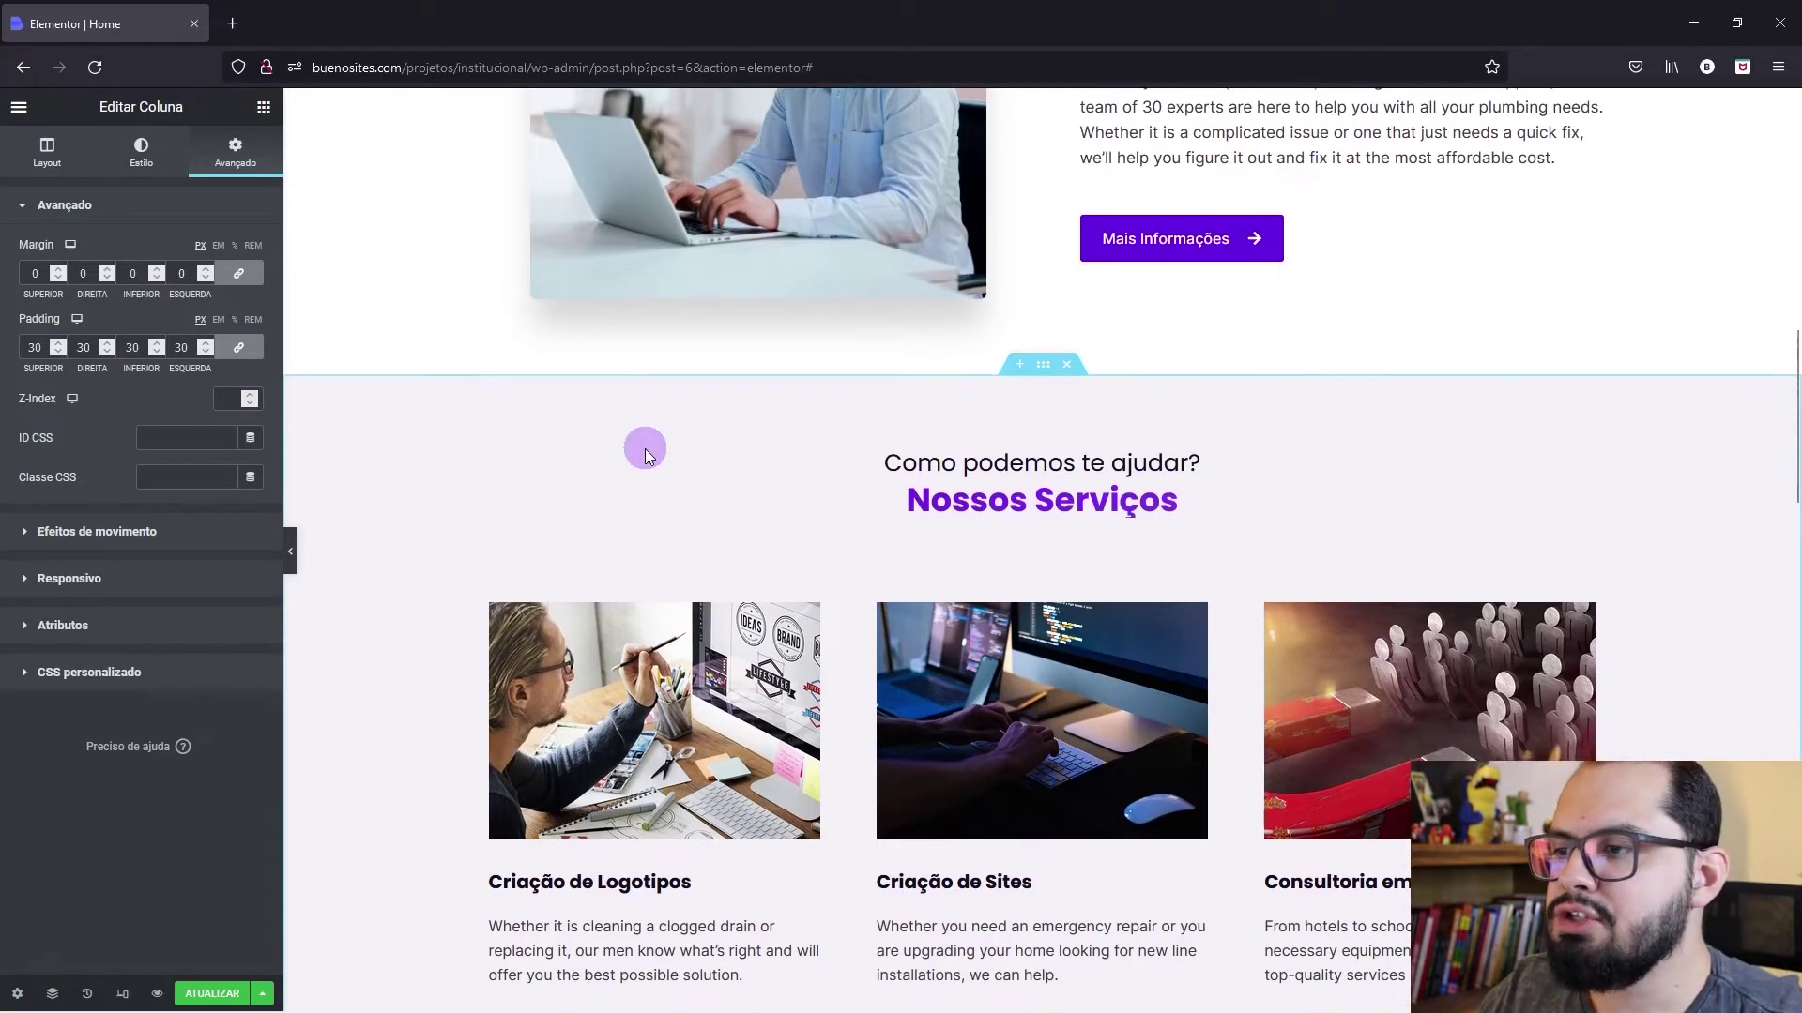
right_click(604, 508)
click(639, 528)
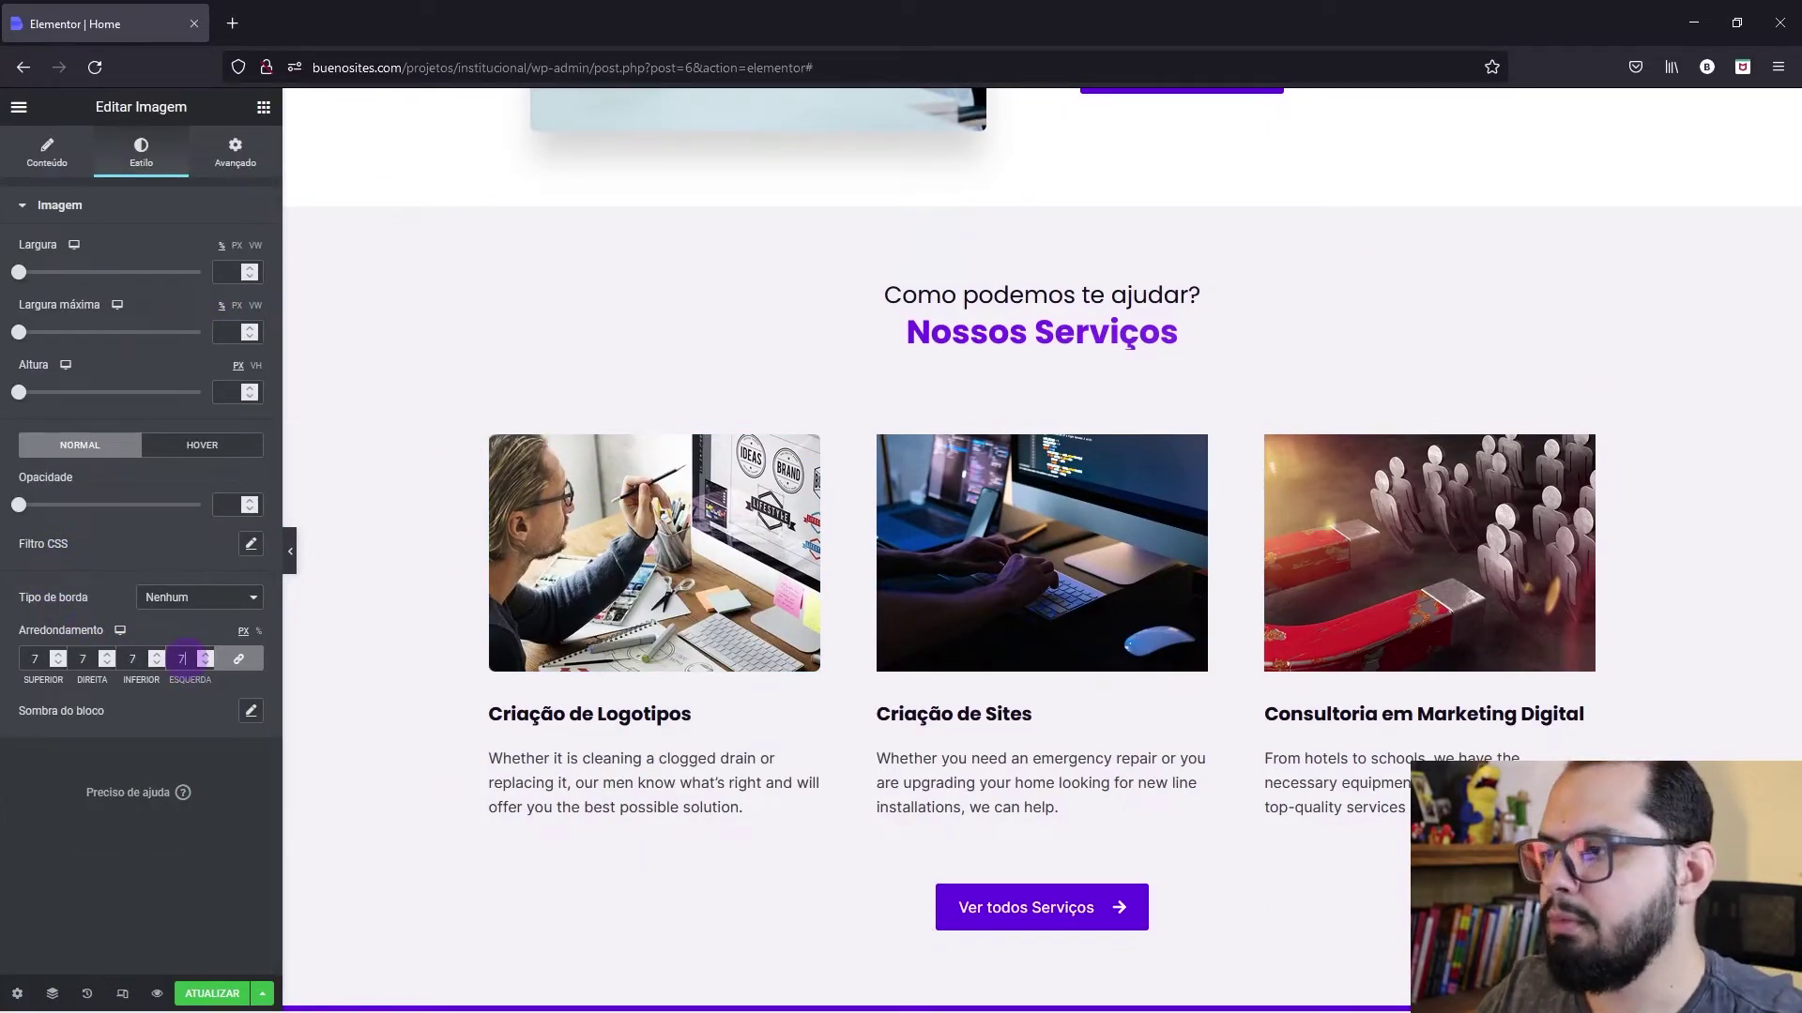
Step: Add a box shadow to the Criação de Logotipos image with vertical 10, blur 20 and color rgba(0, 0, 0, 0.22)
click(250, 711)
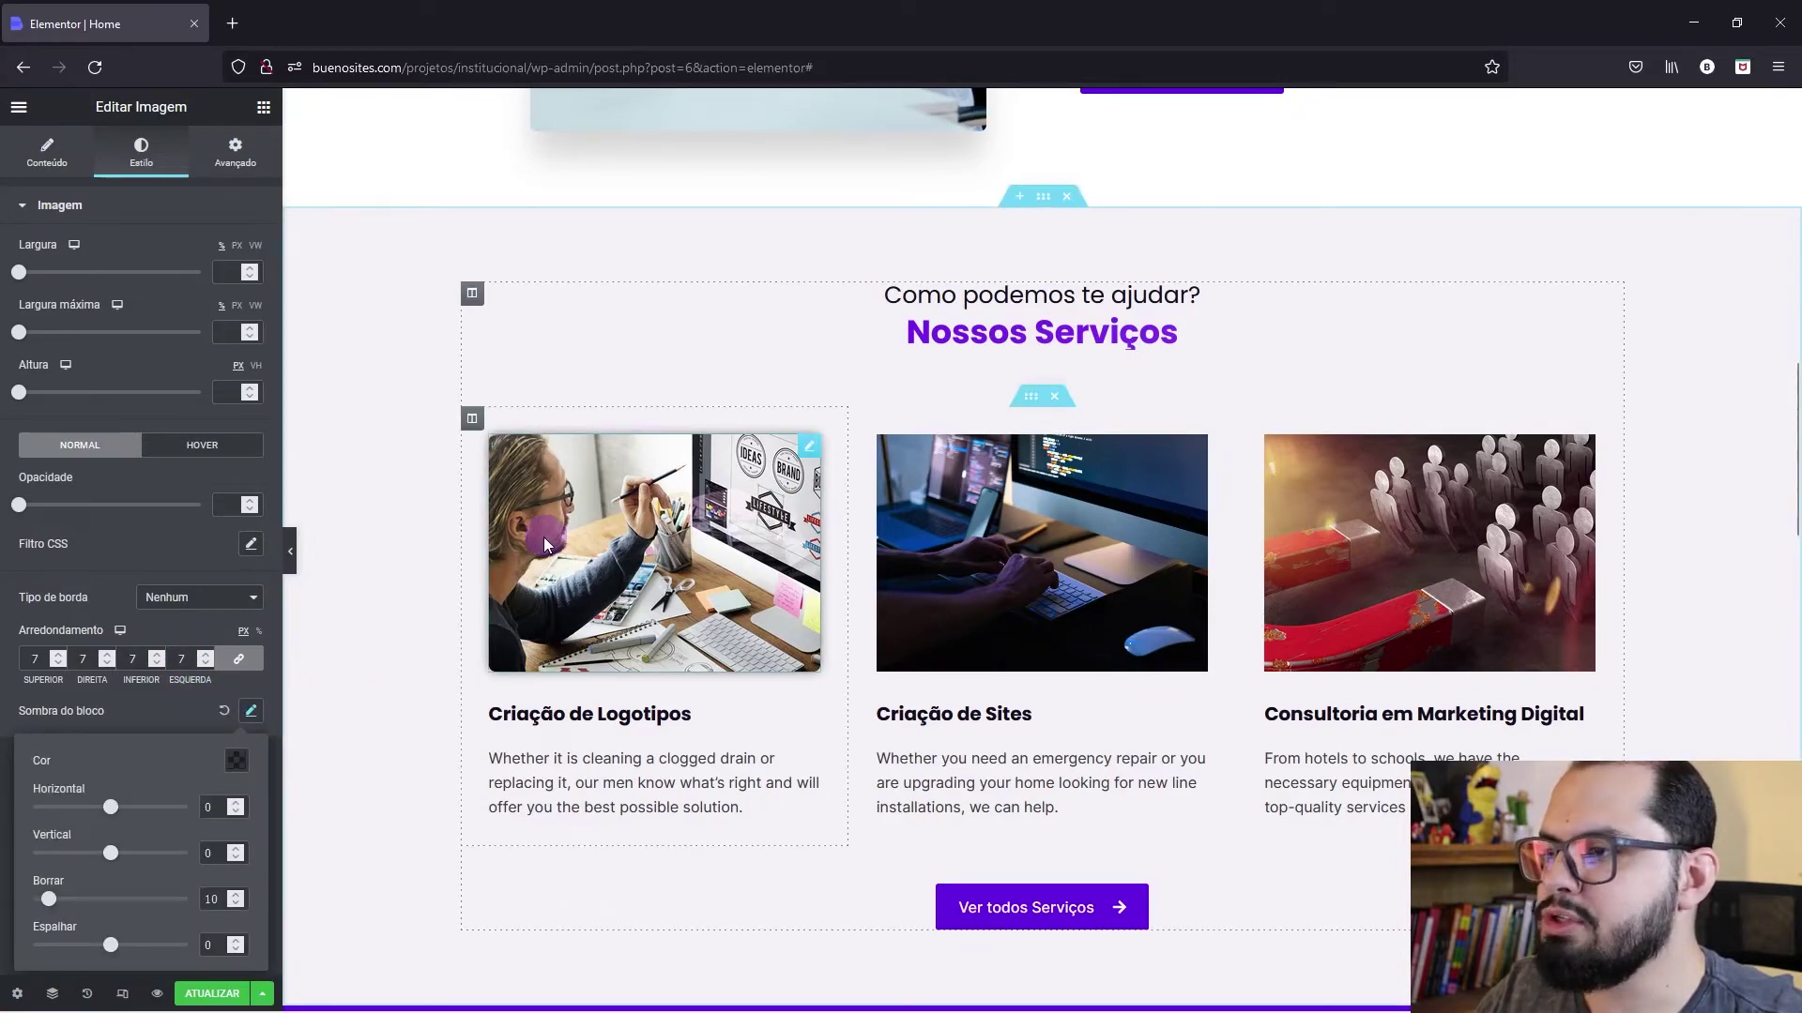
click(199, 850)
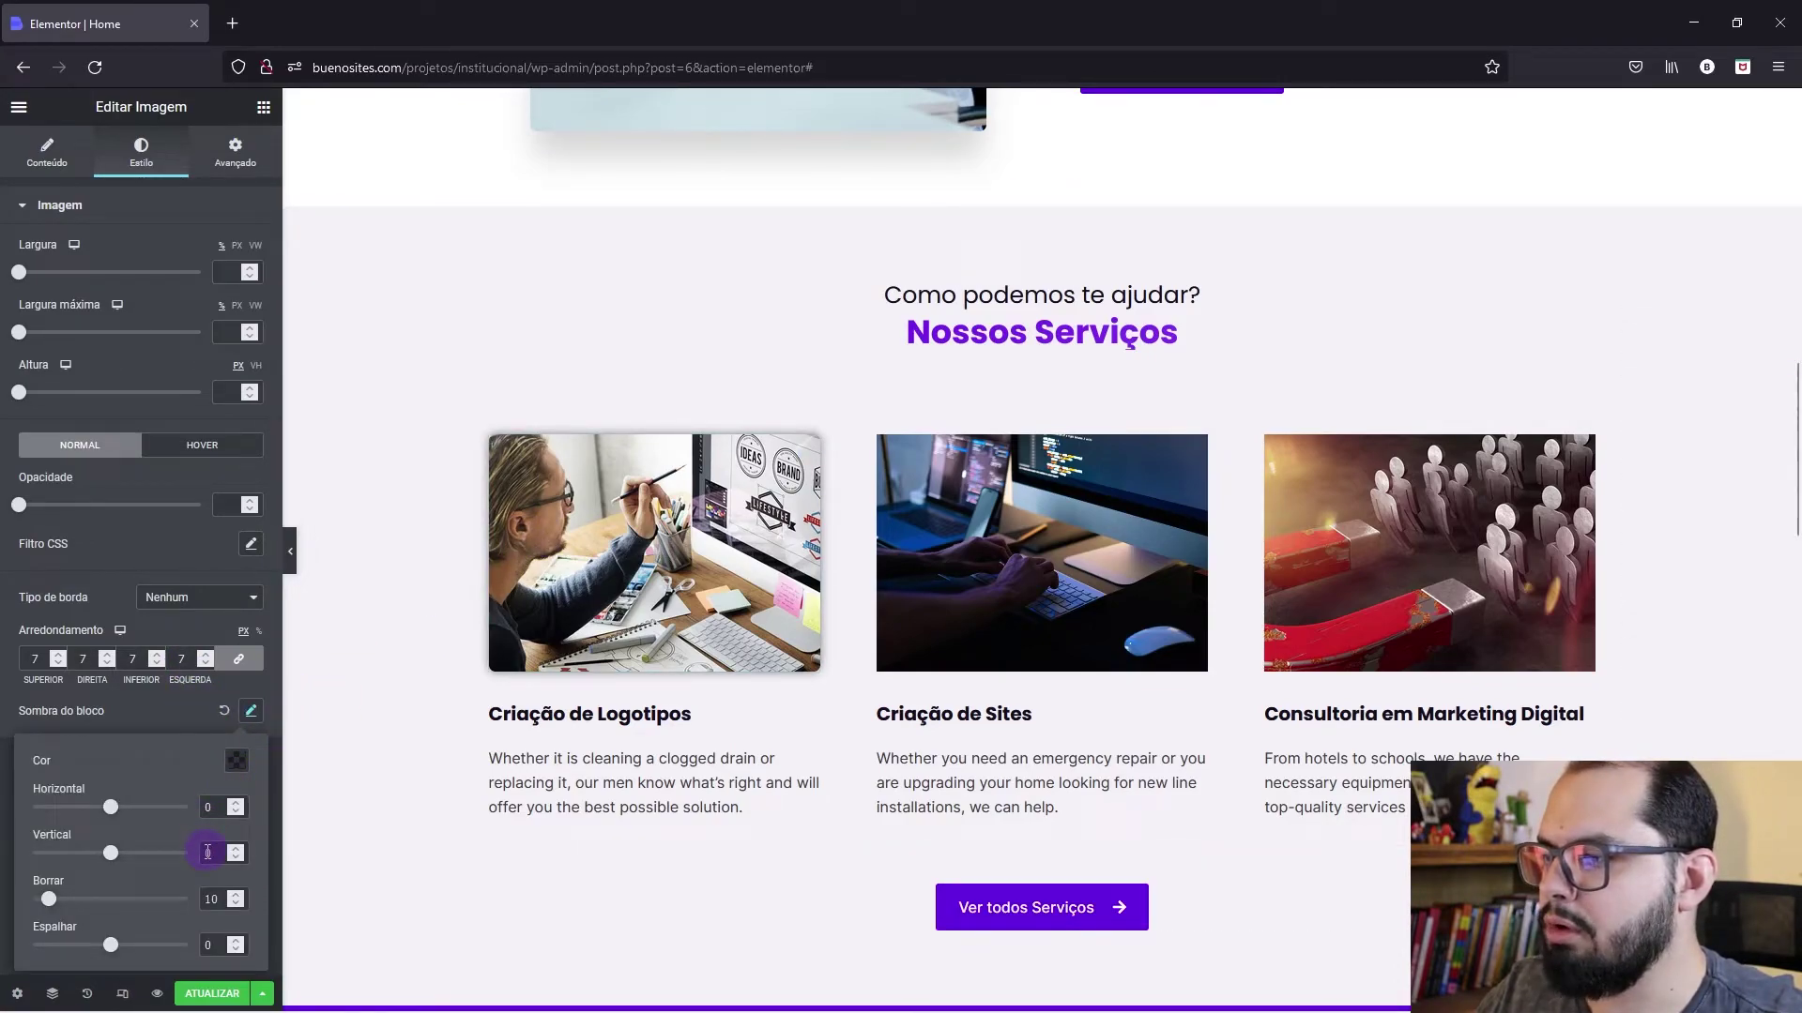
text(10)
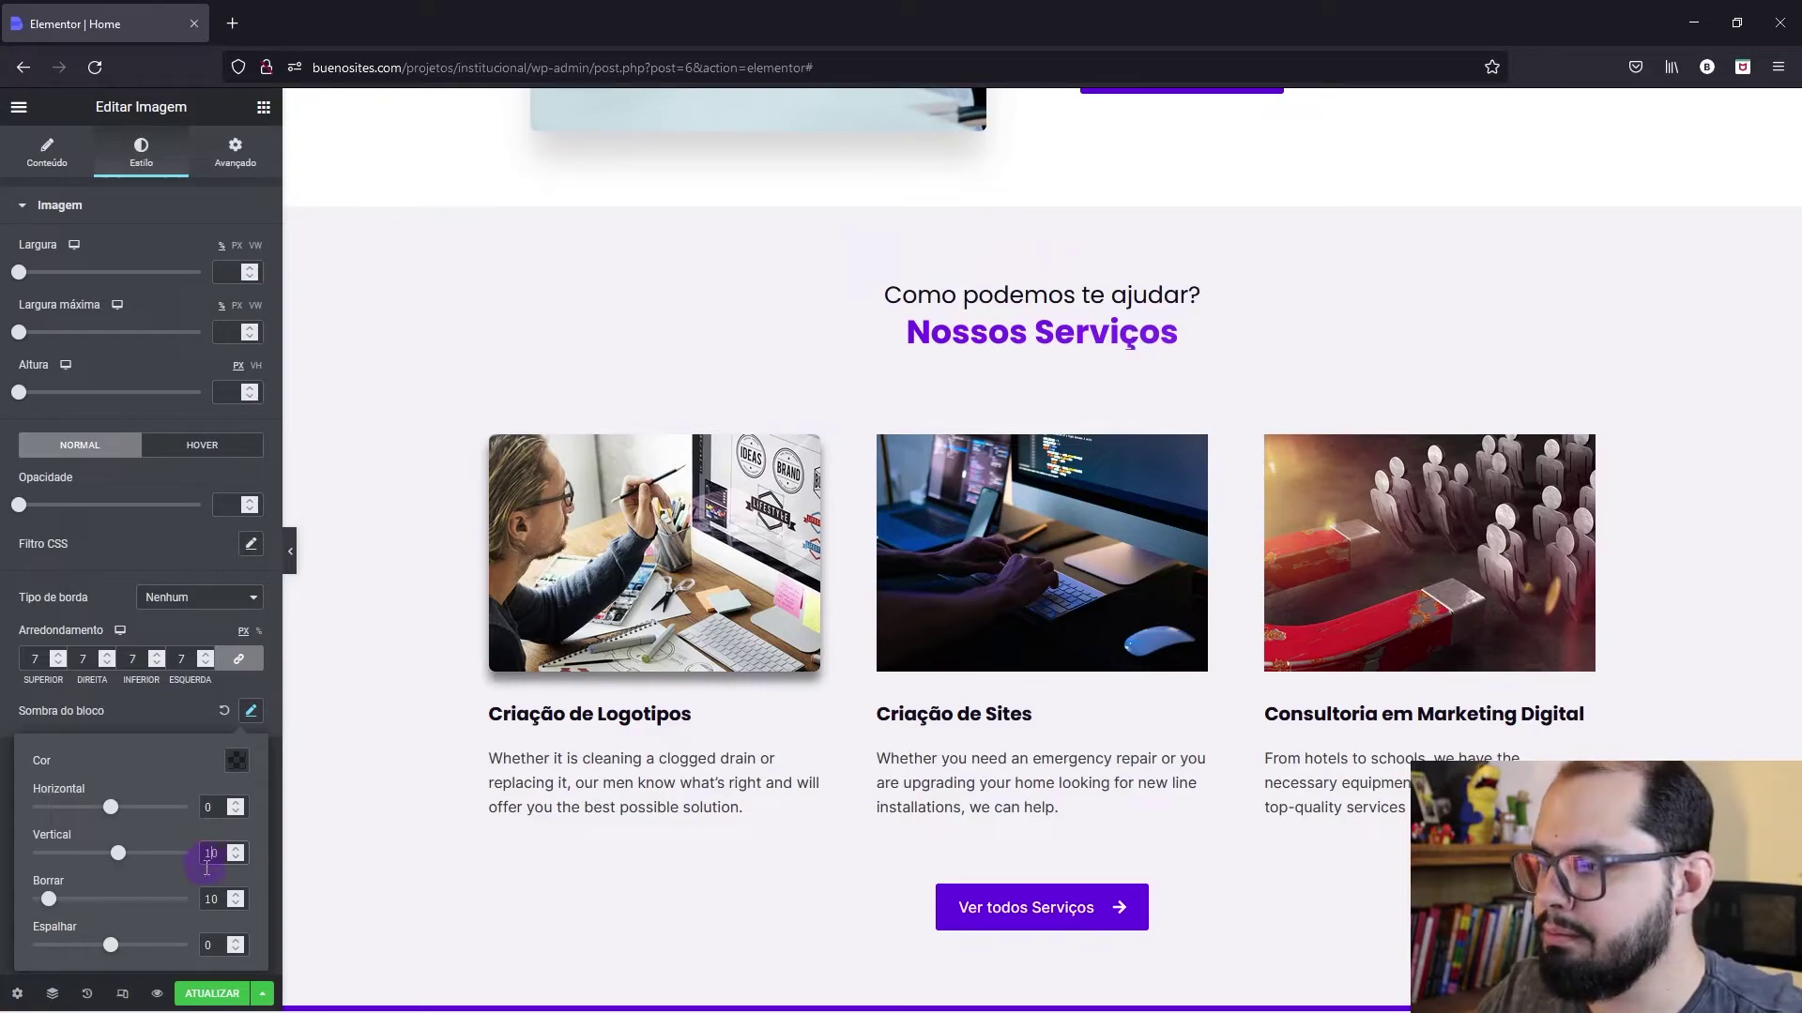
text(20)
click(236, 761)
drag(245, 687, 189, 686)
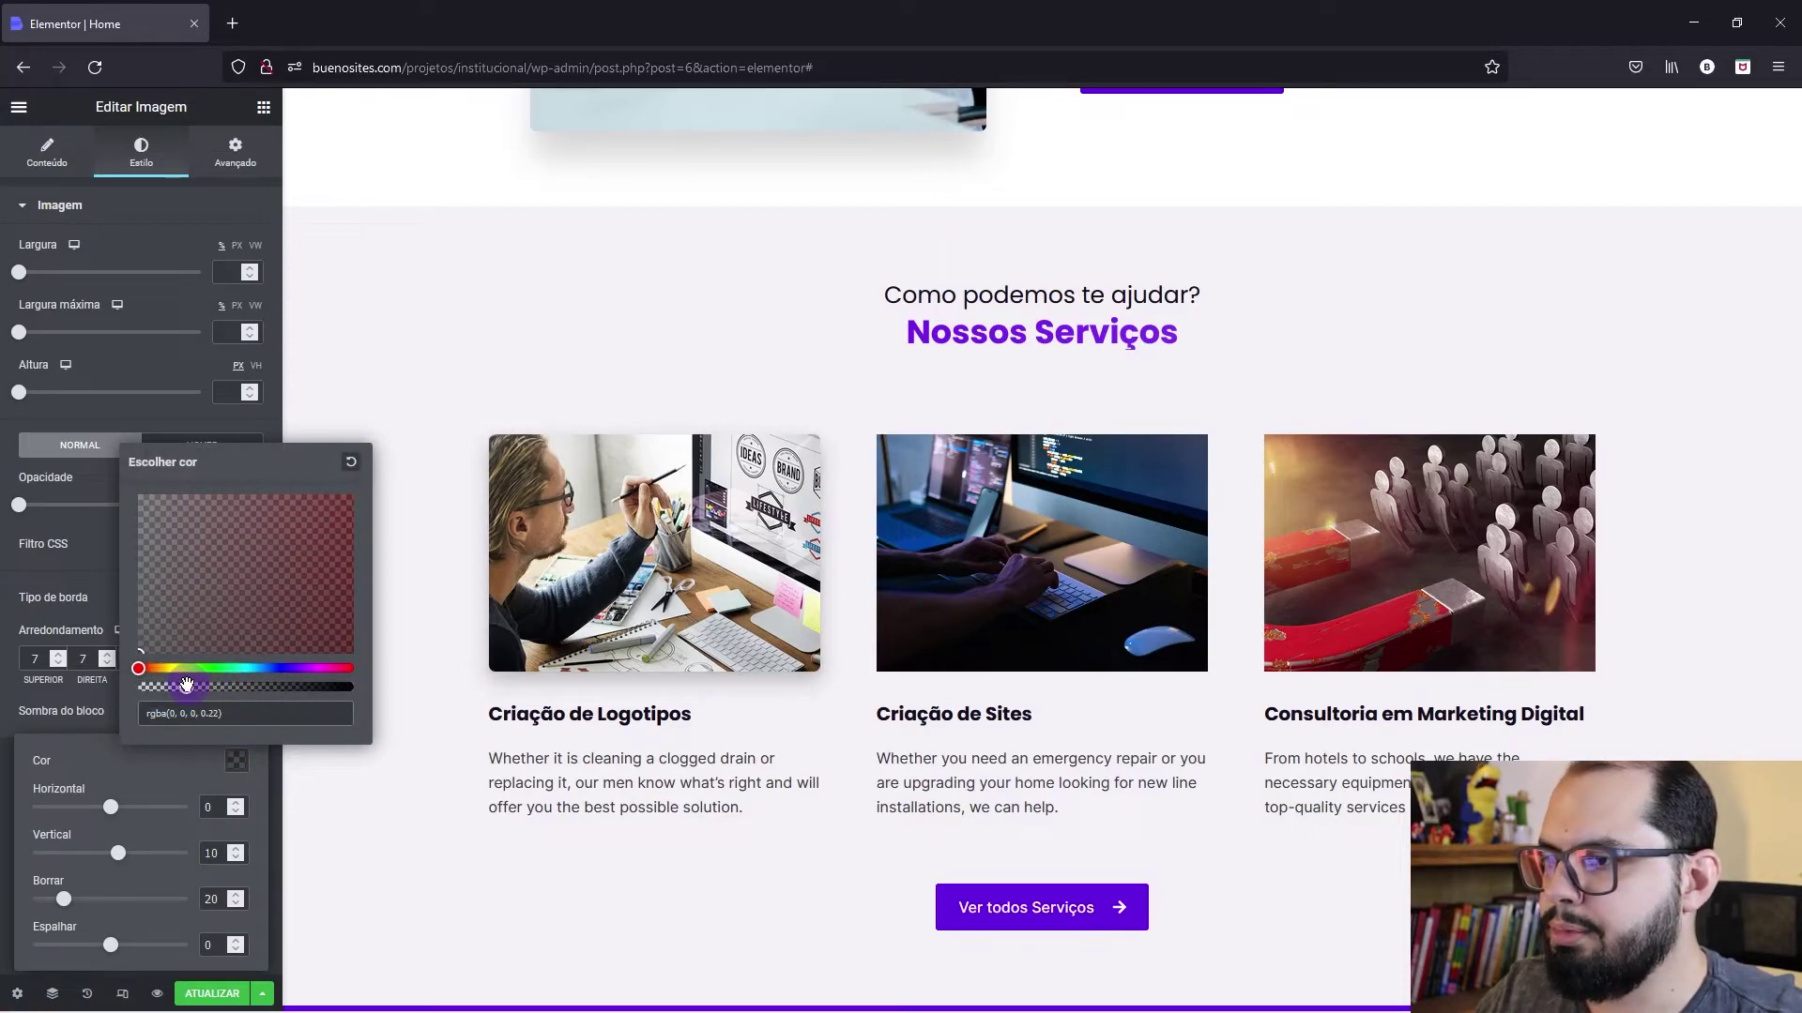
Step: Copy the Criação de Logotipos image's style onto the Criação de Sites and Consultoria em Marketing Digital images and preview the section
right_click(680, 518)
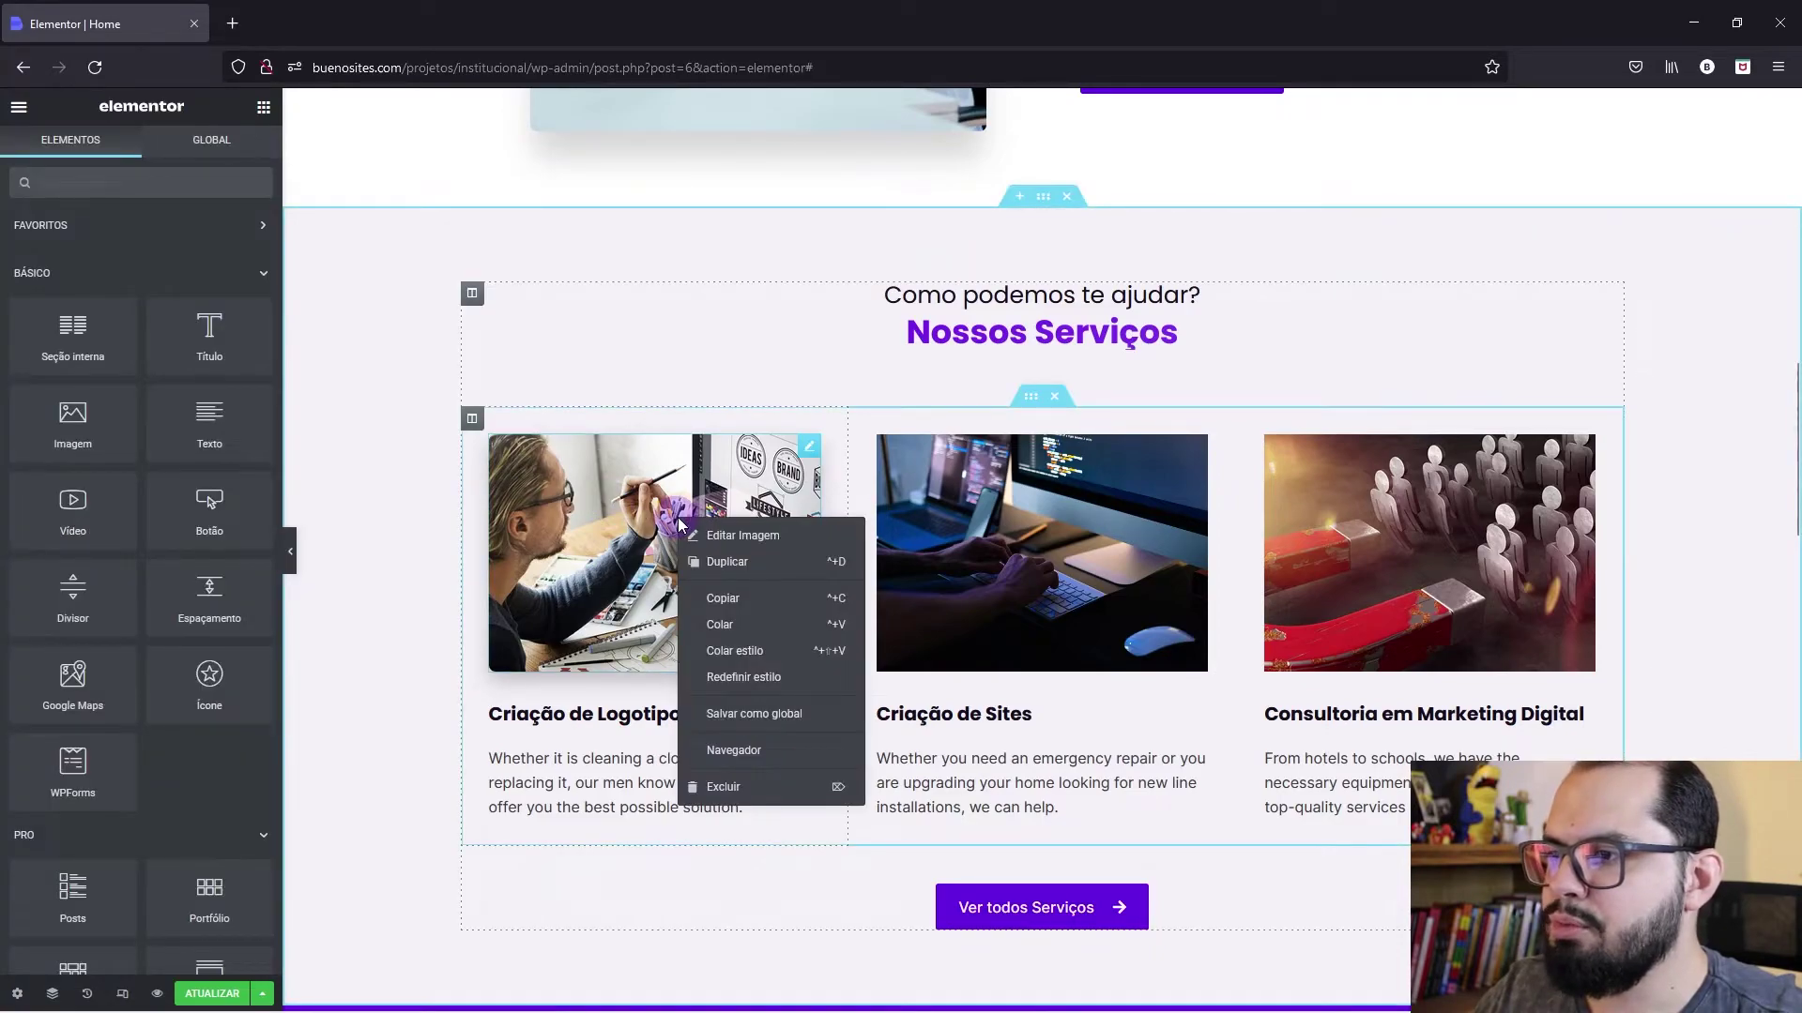
click(742, 599)
right_click(995, 521)
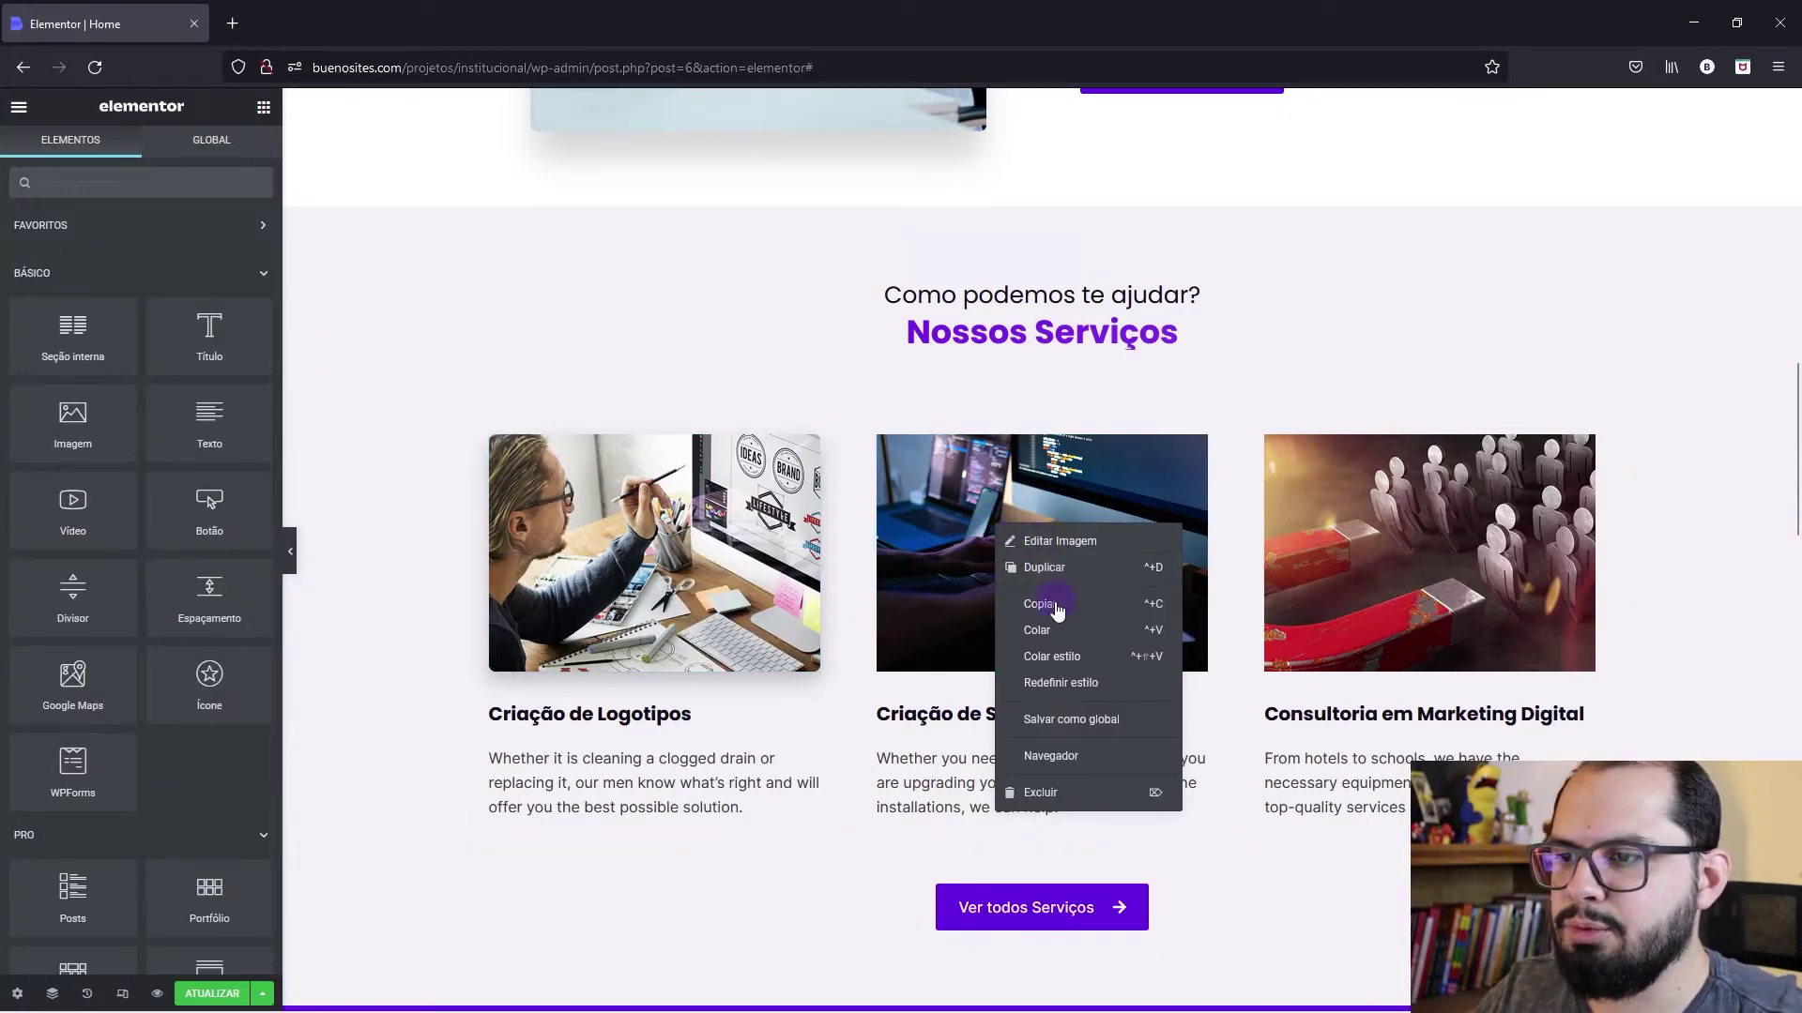
click(1093, 642)
right_click(1380, 562)
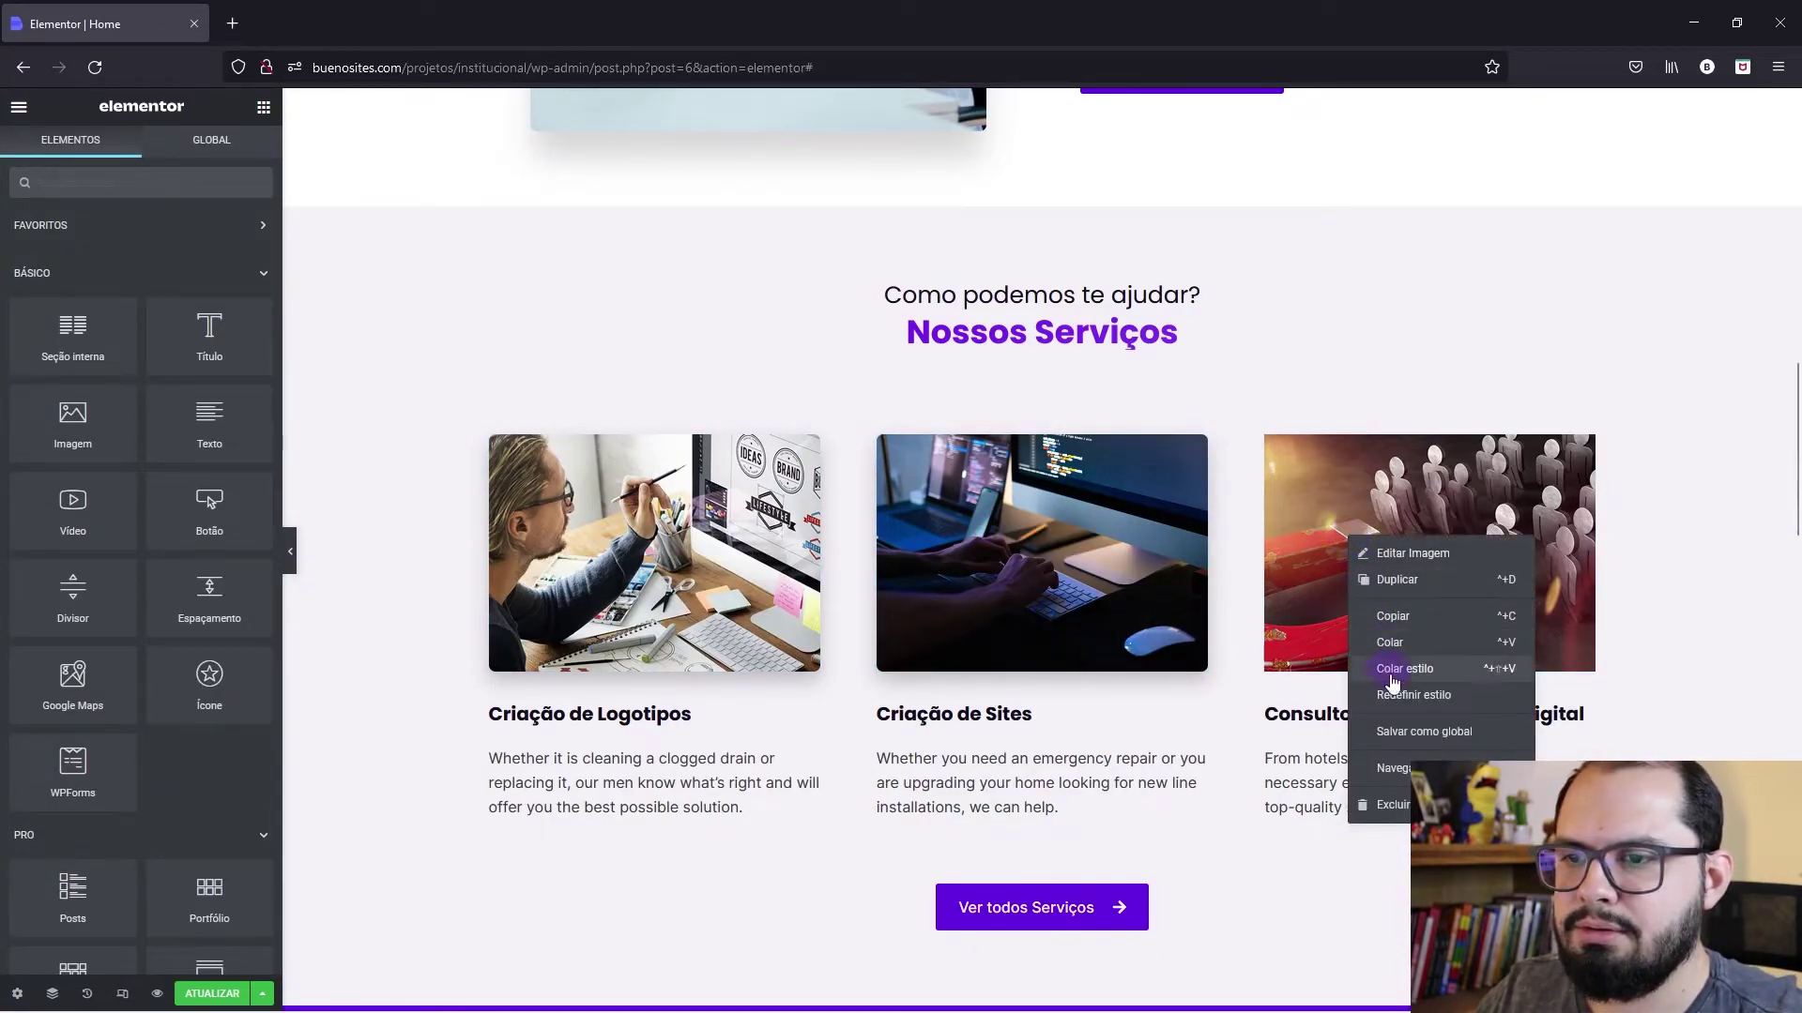
click(1403, 679)
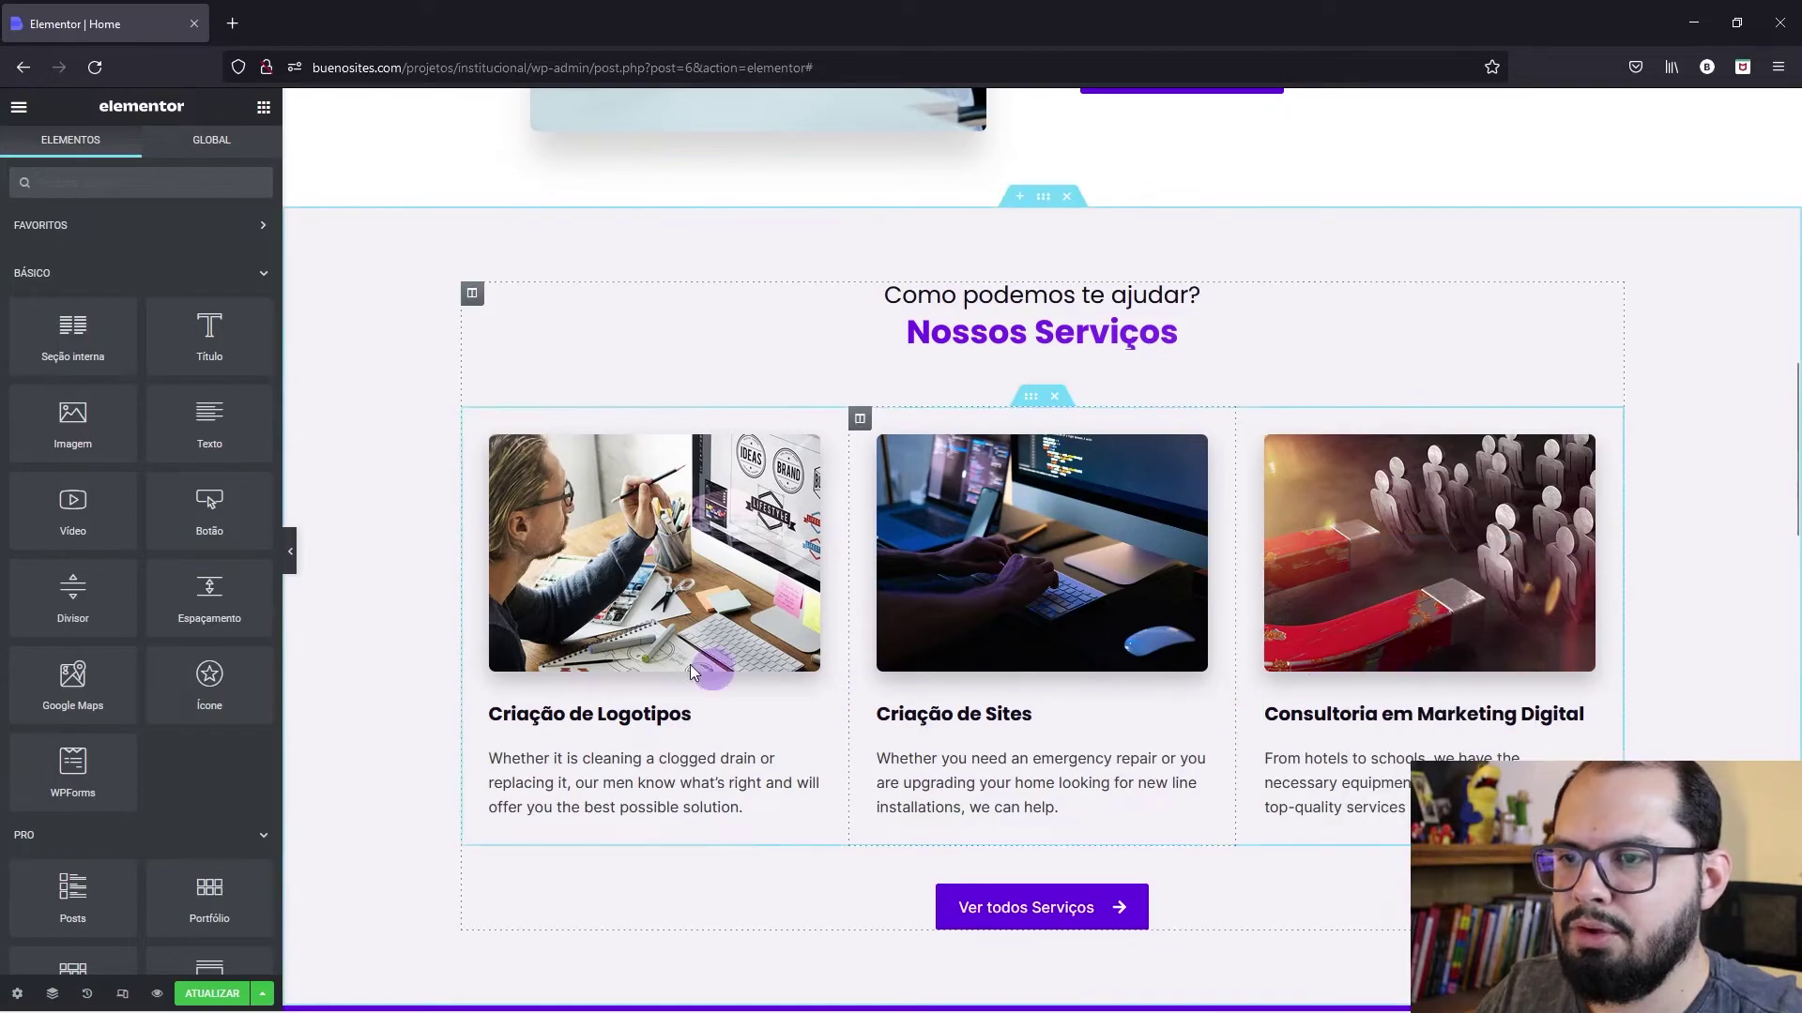
click(291, 558)
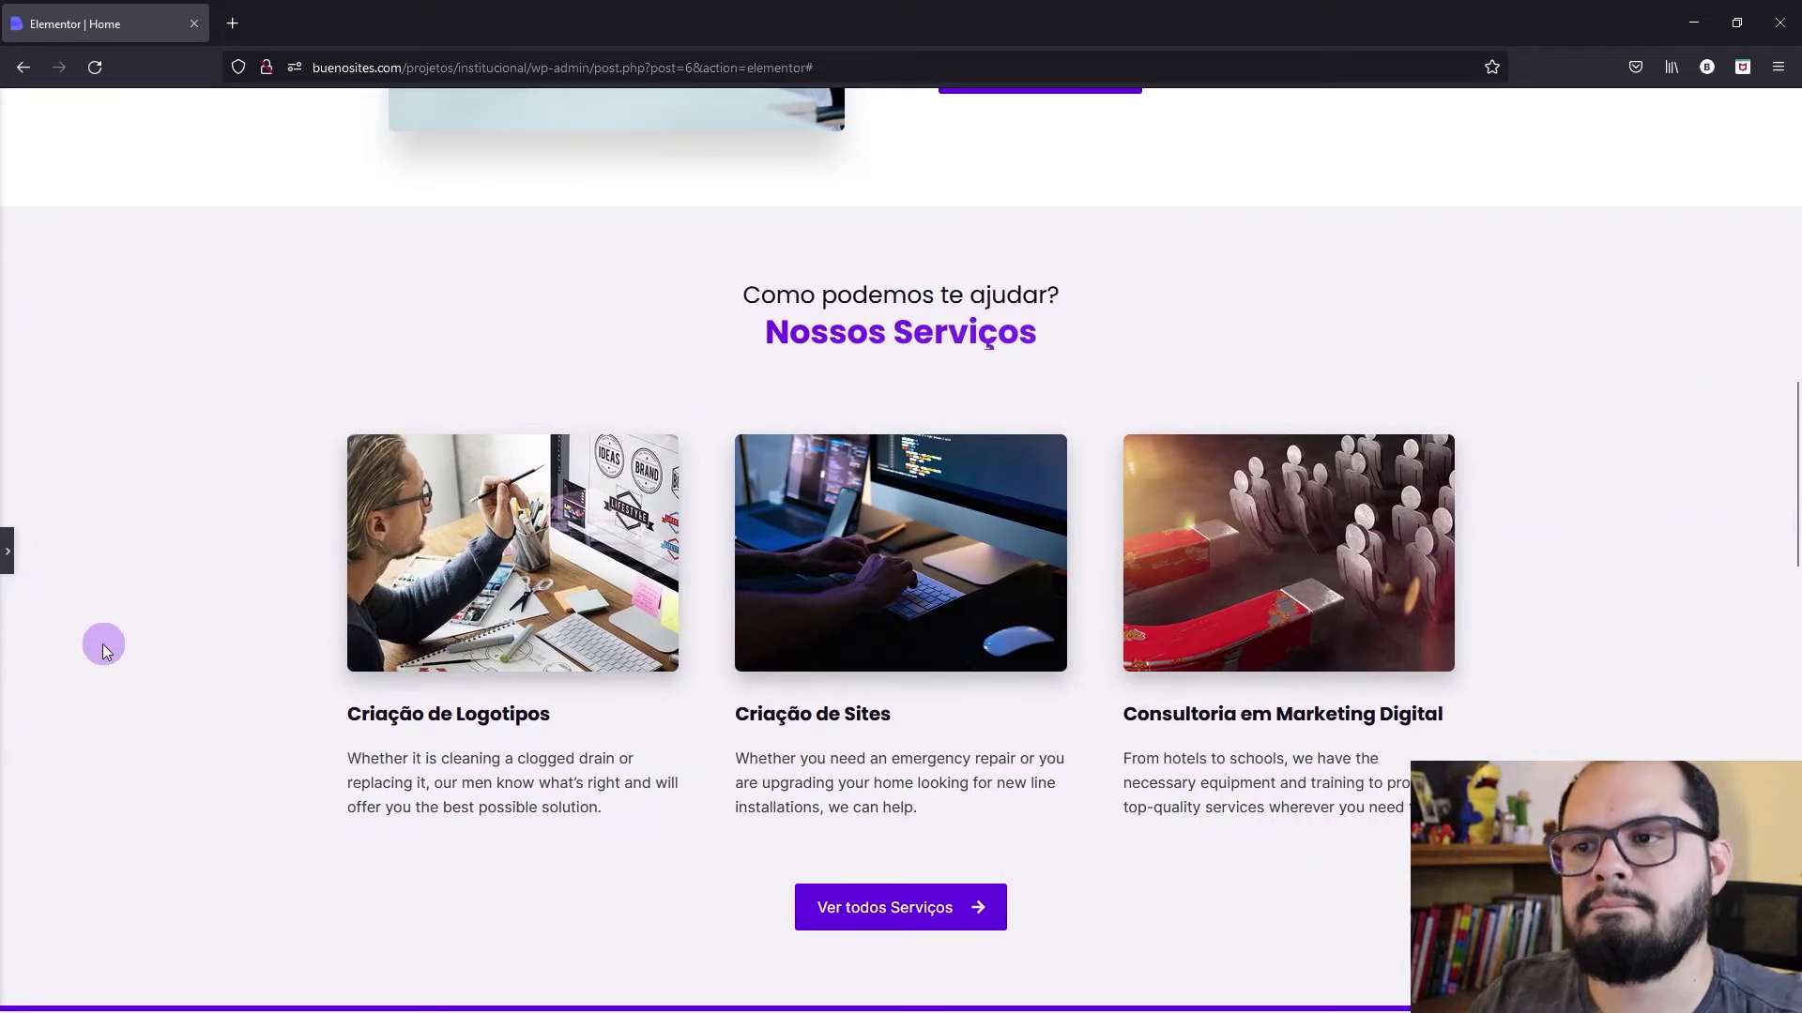
Step: Try the Grow hover animation on the Criação de Logotipos image with its box shadow removed
click(8, 553)
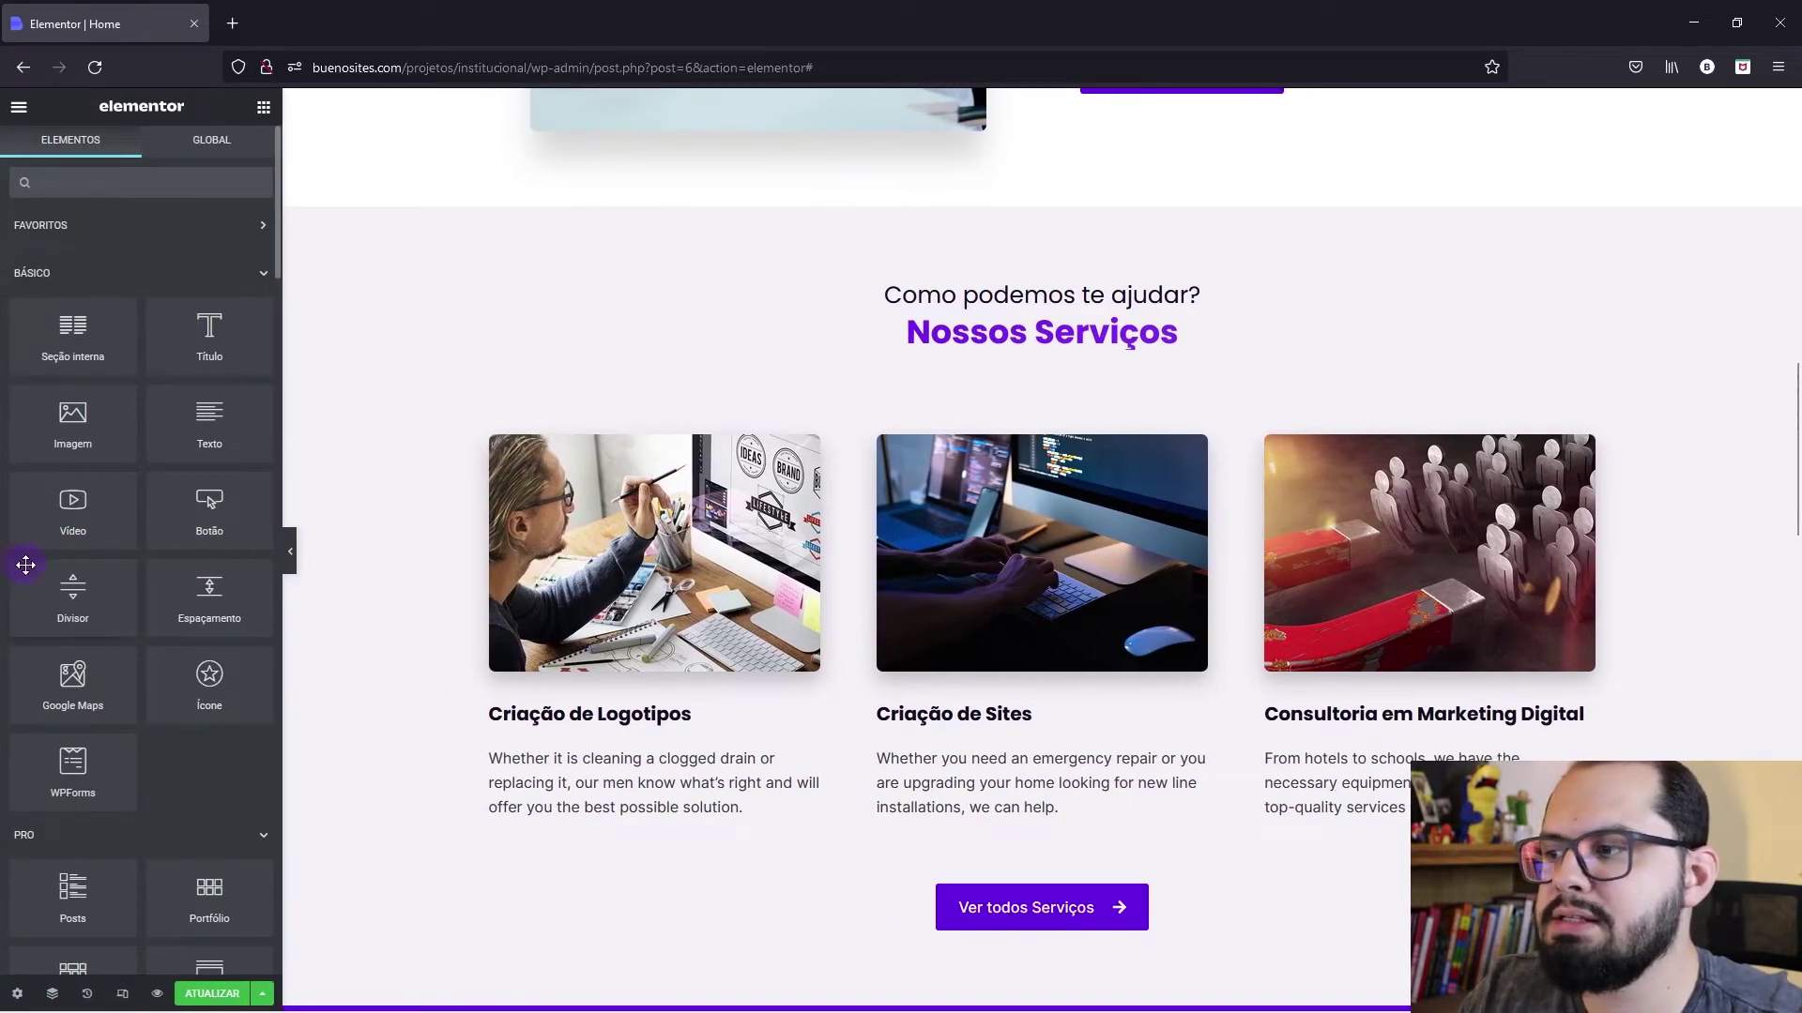
right_click(521, 527)
click(554, 540)
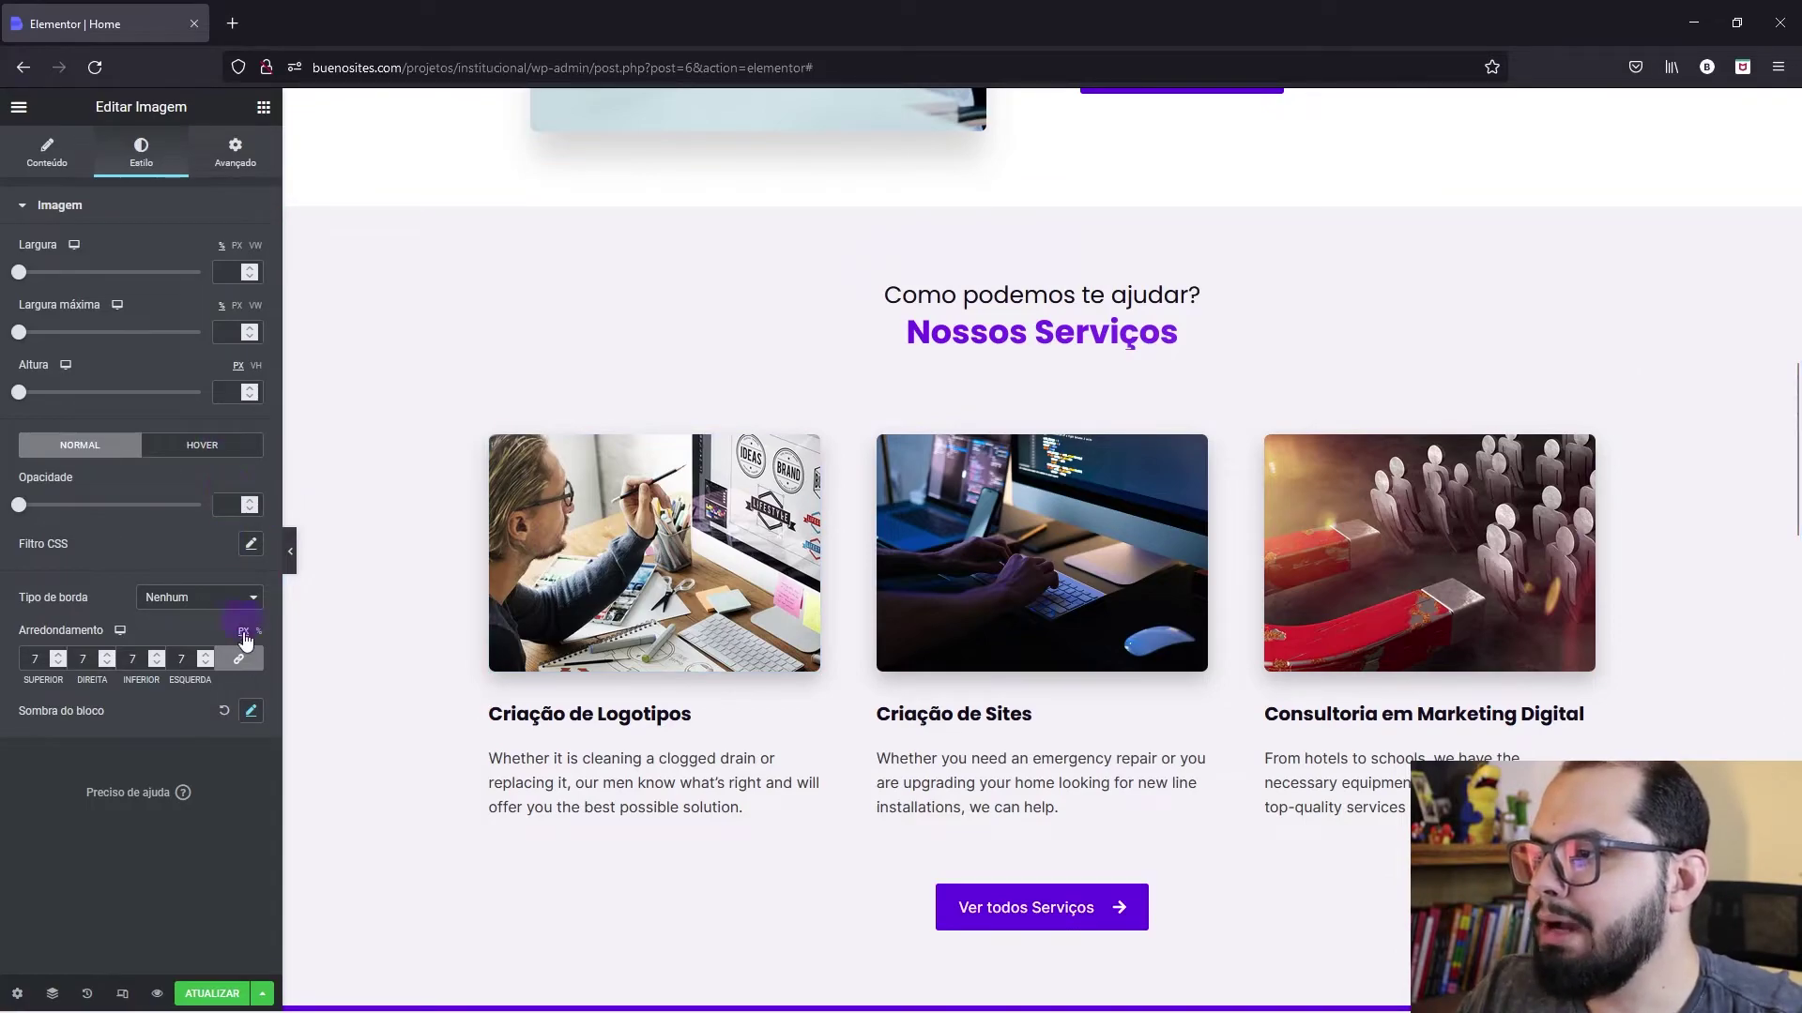
click(223, 711)
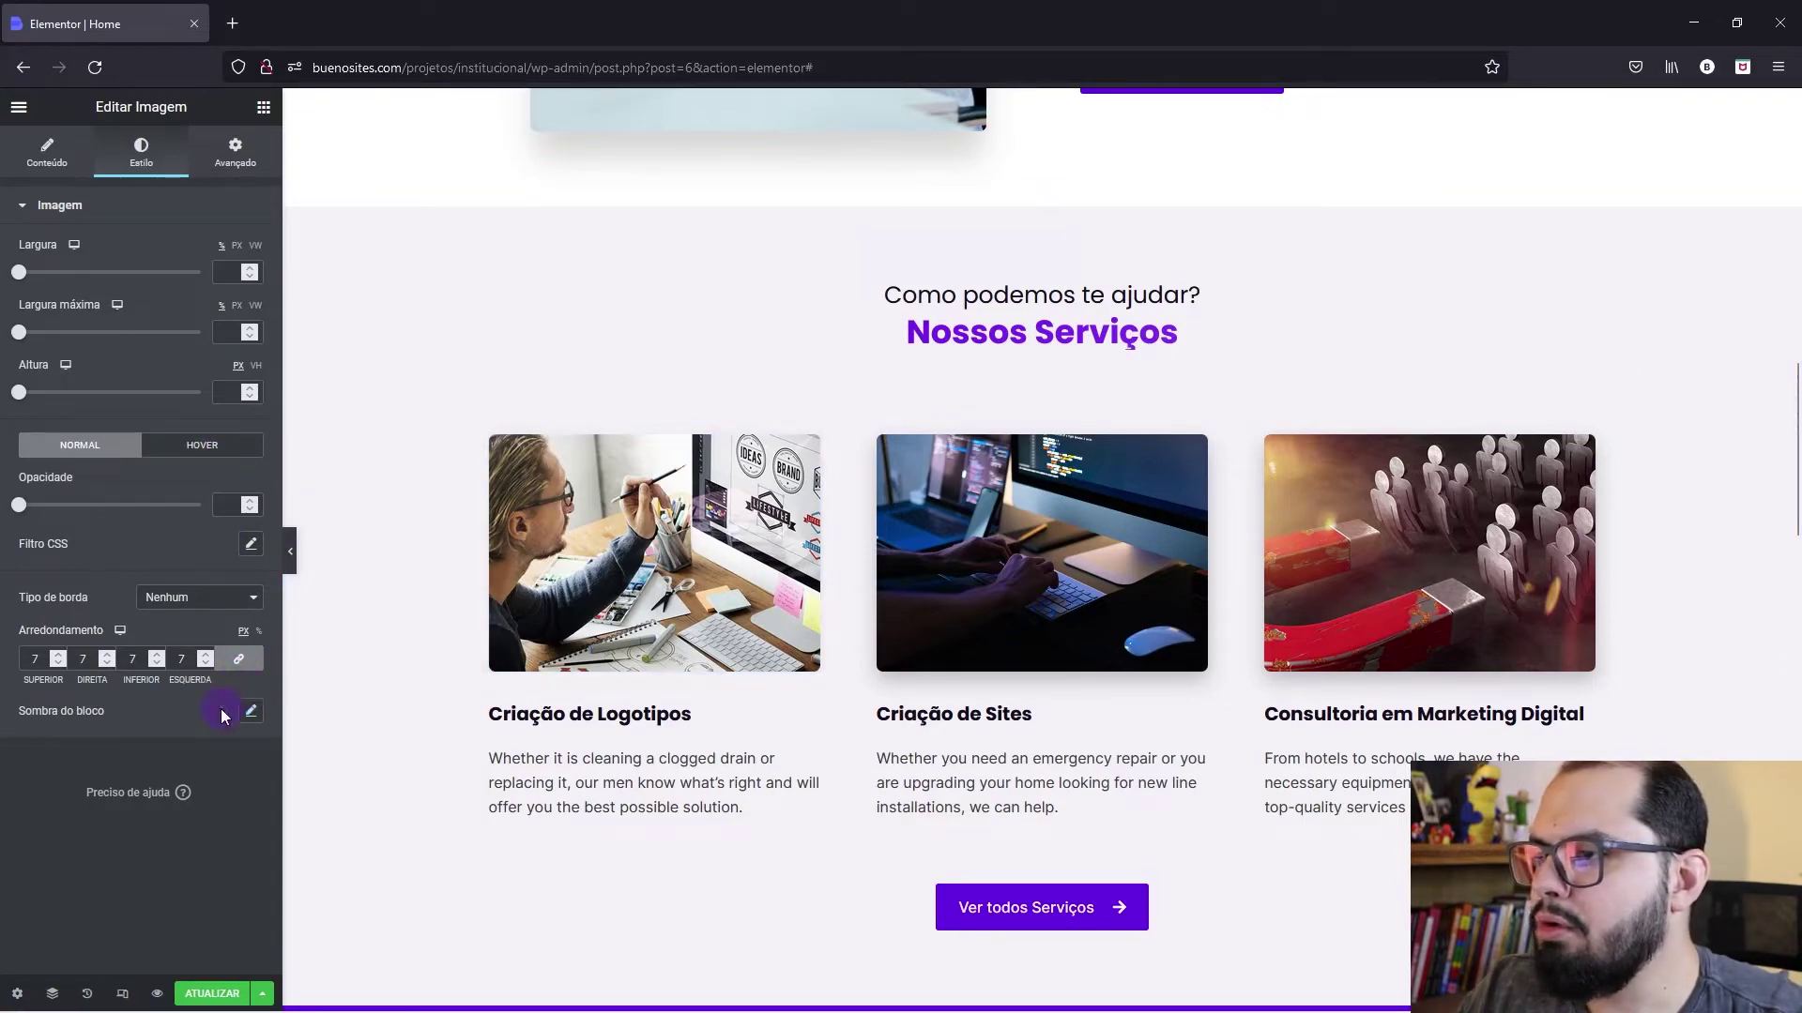
click(216, 449)
click(140, 666)
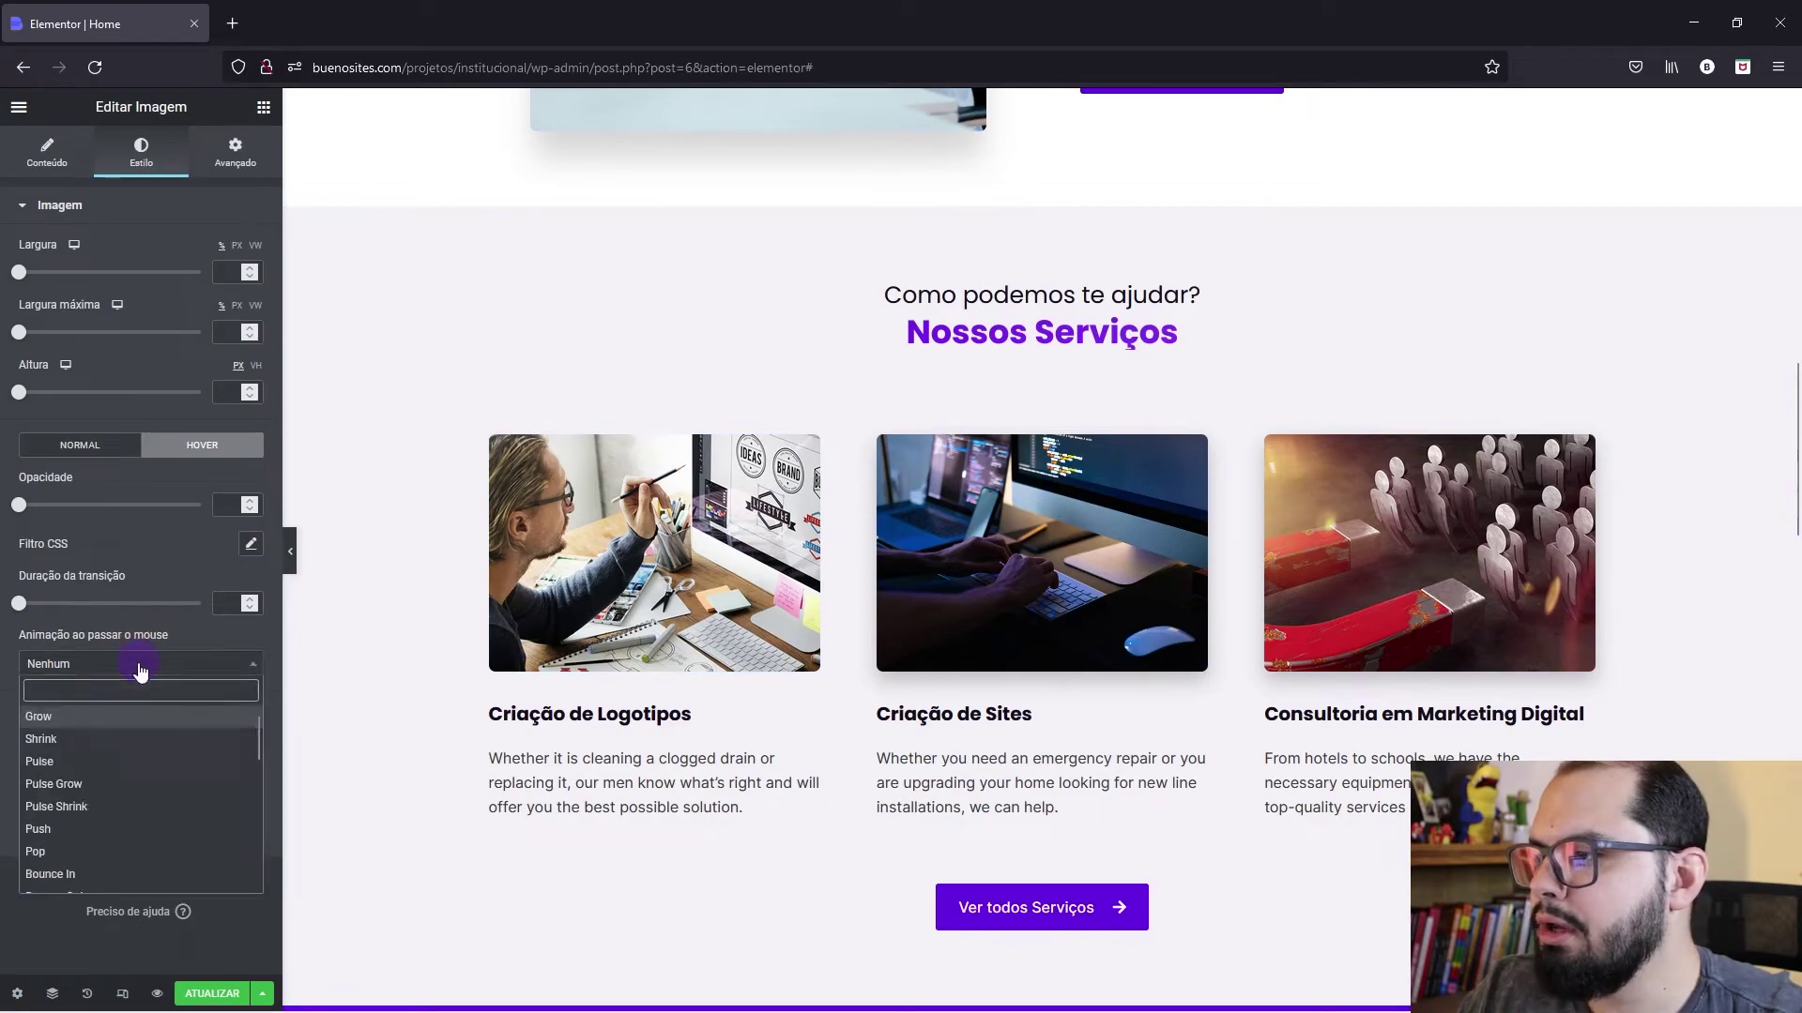
click(71, 717)
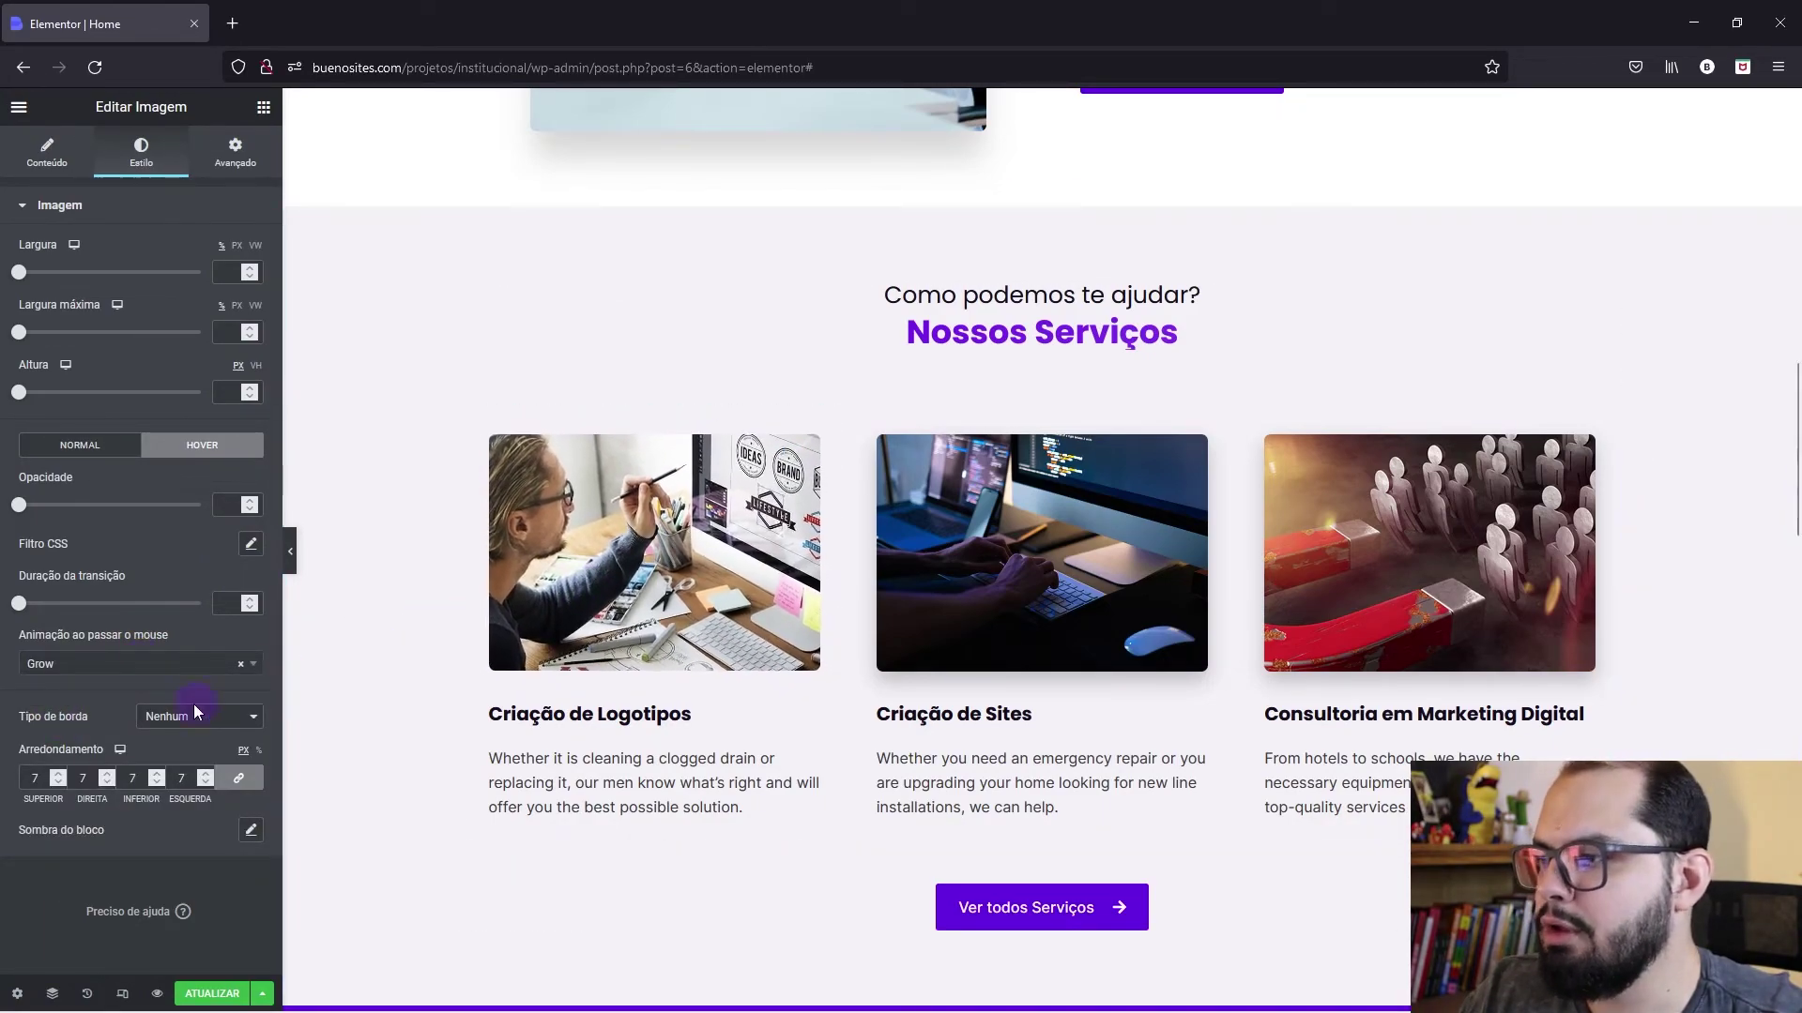
click(238, 670)
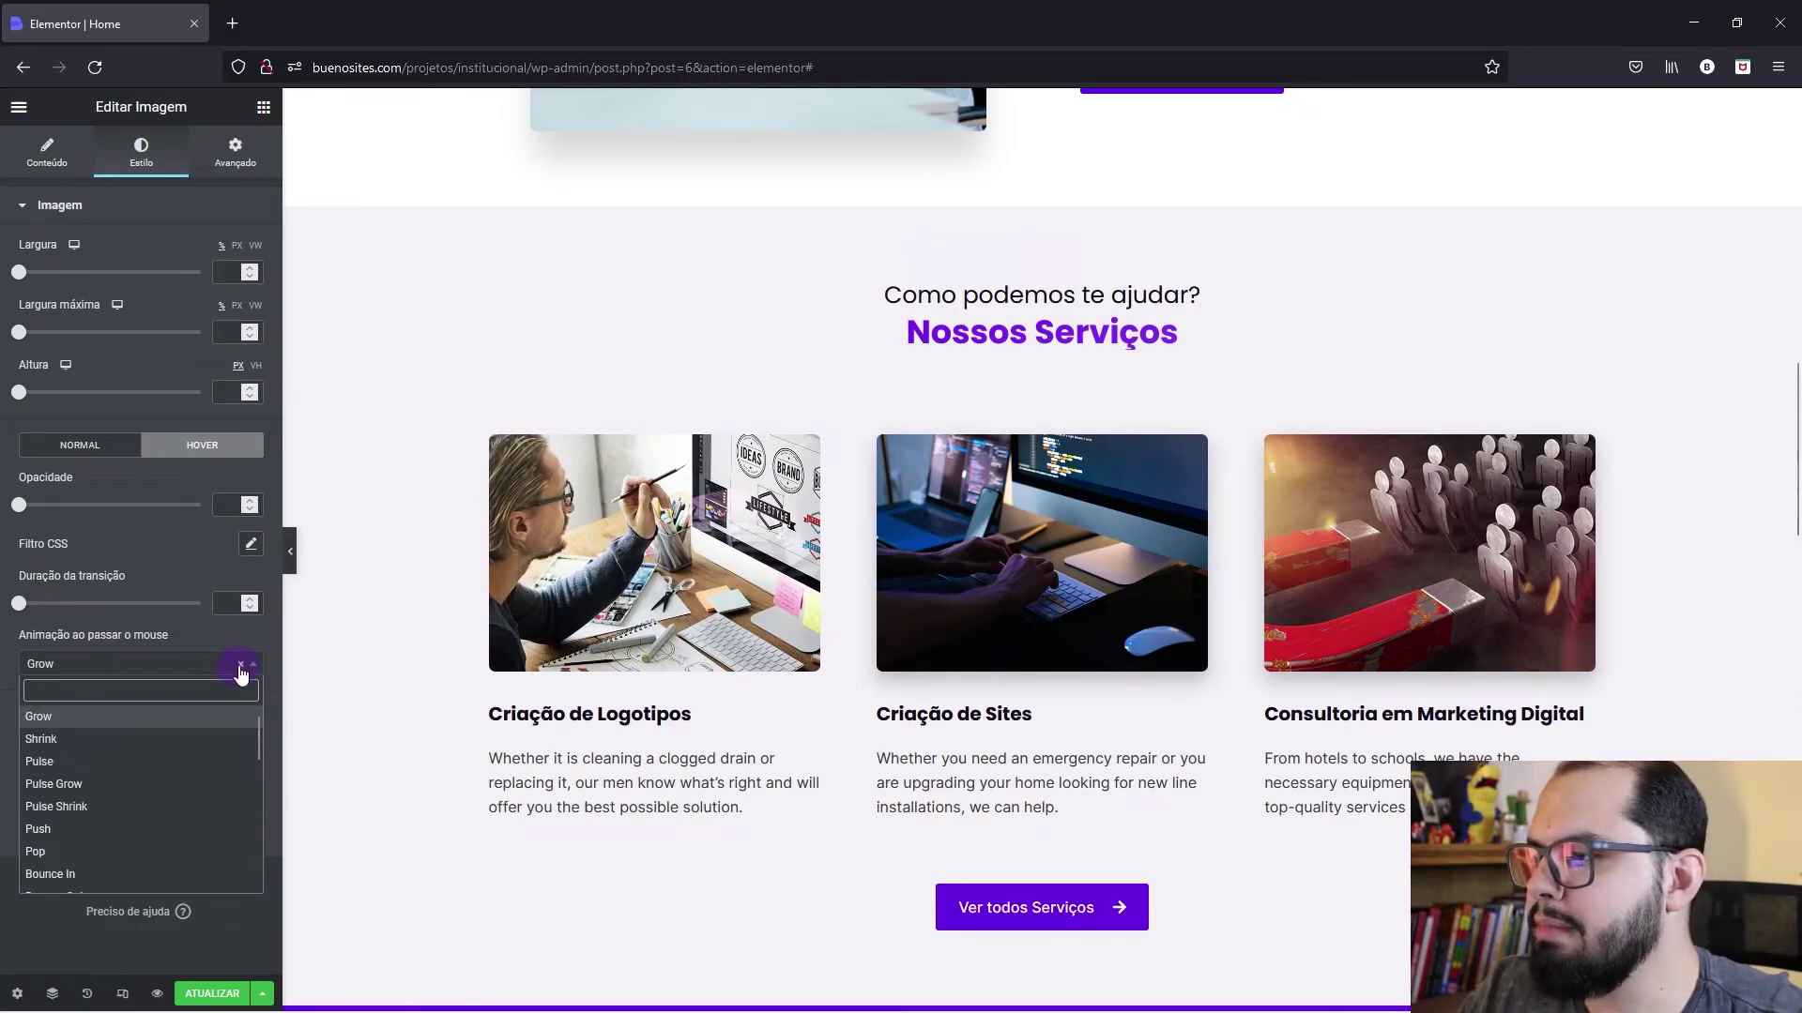
click(241, 666)
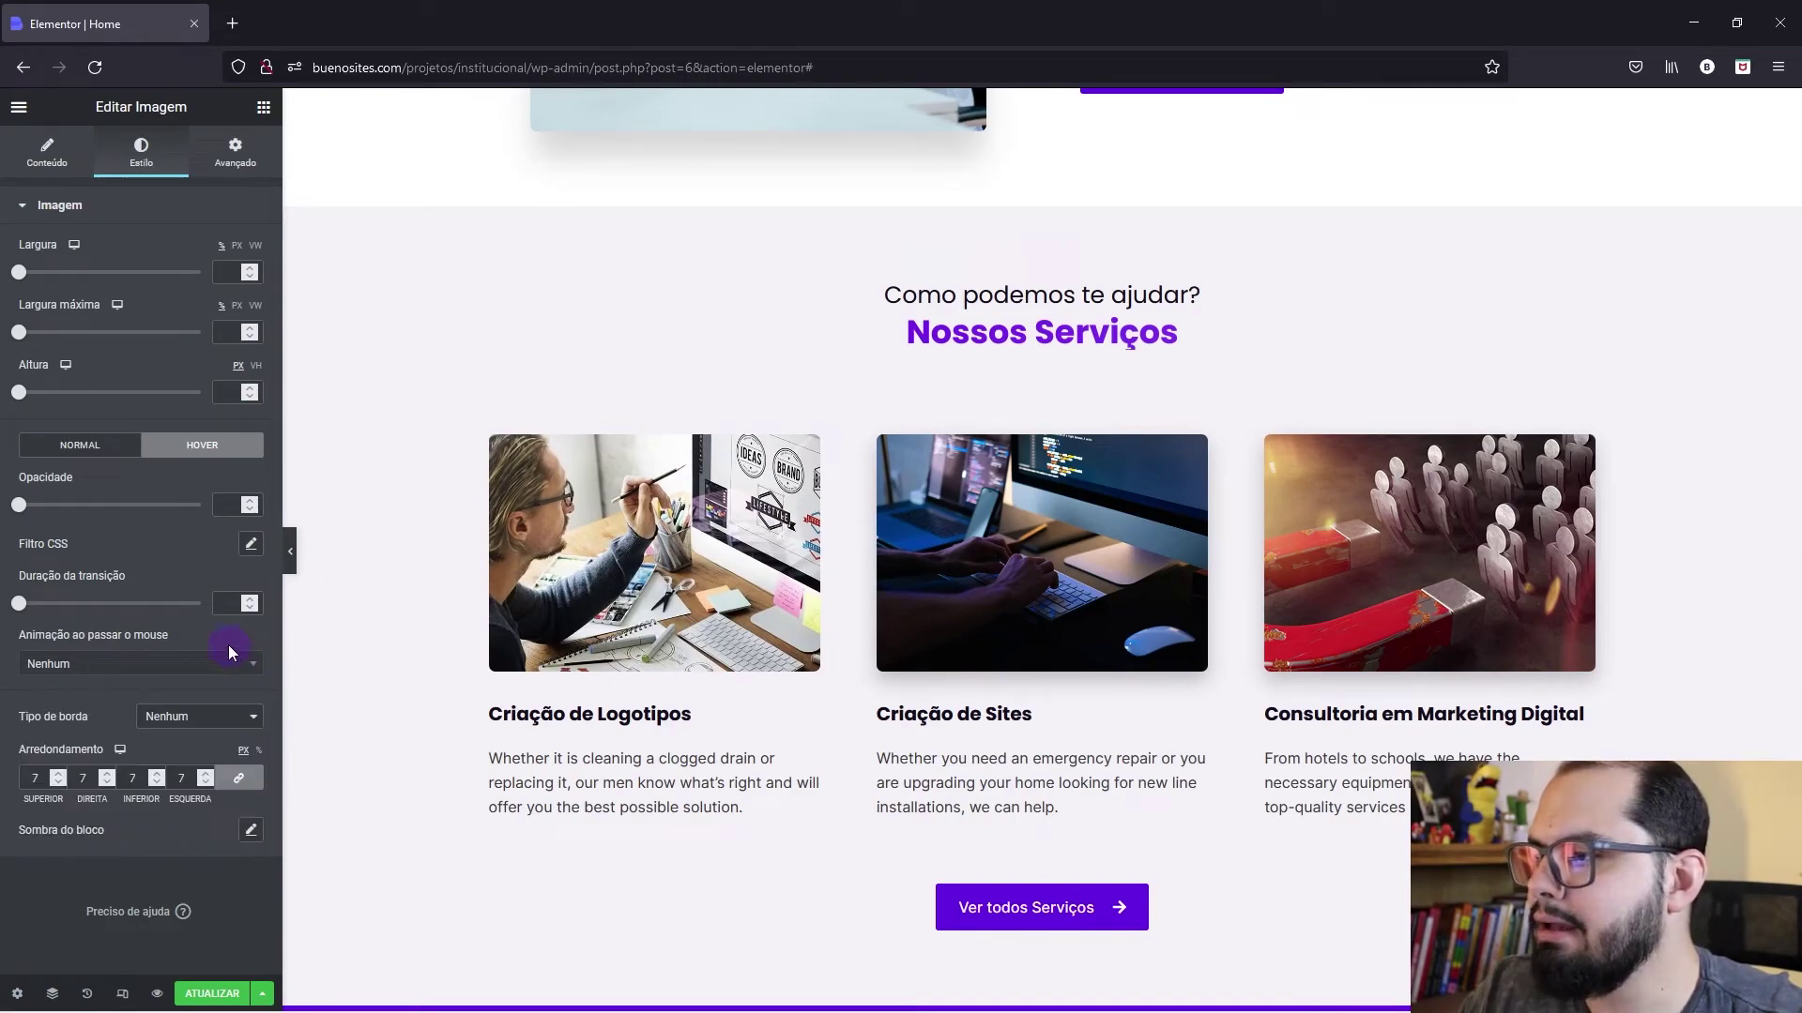
Step: Try to give the Criação de Logotipos image a box shadow only in its hover state
click(249, 829)
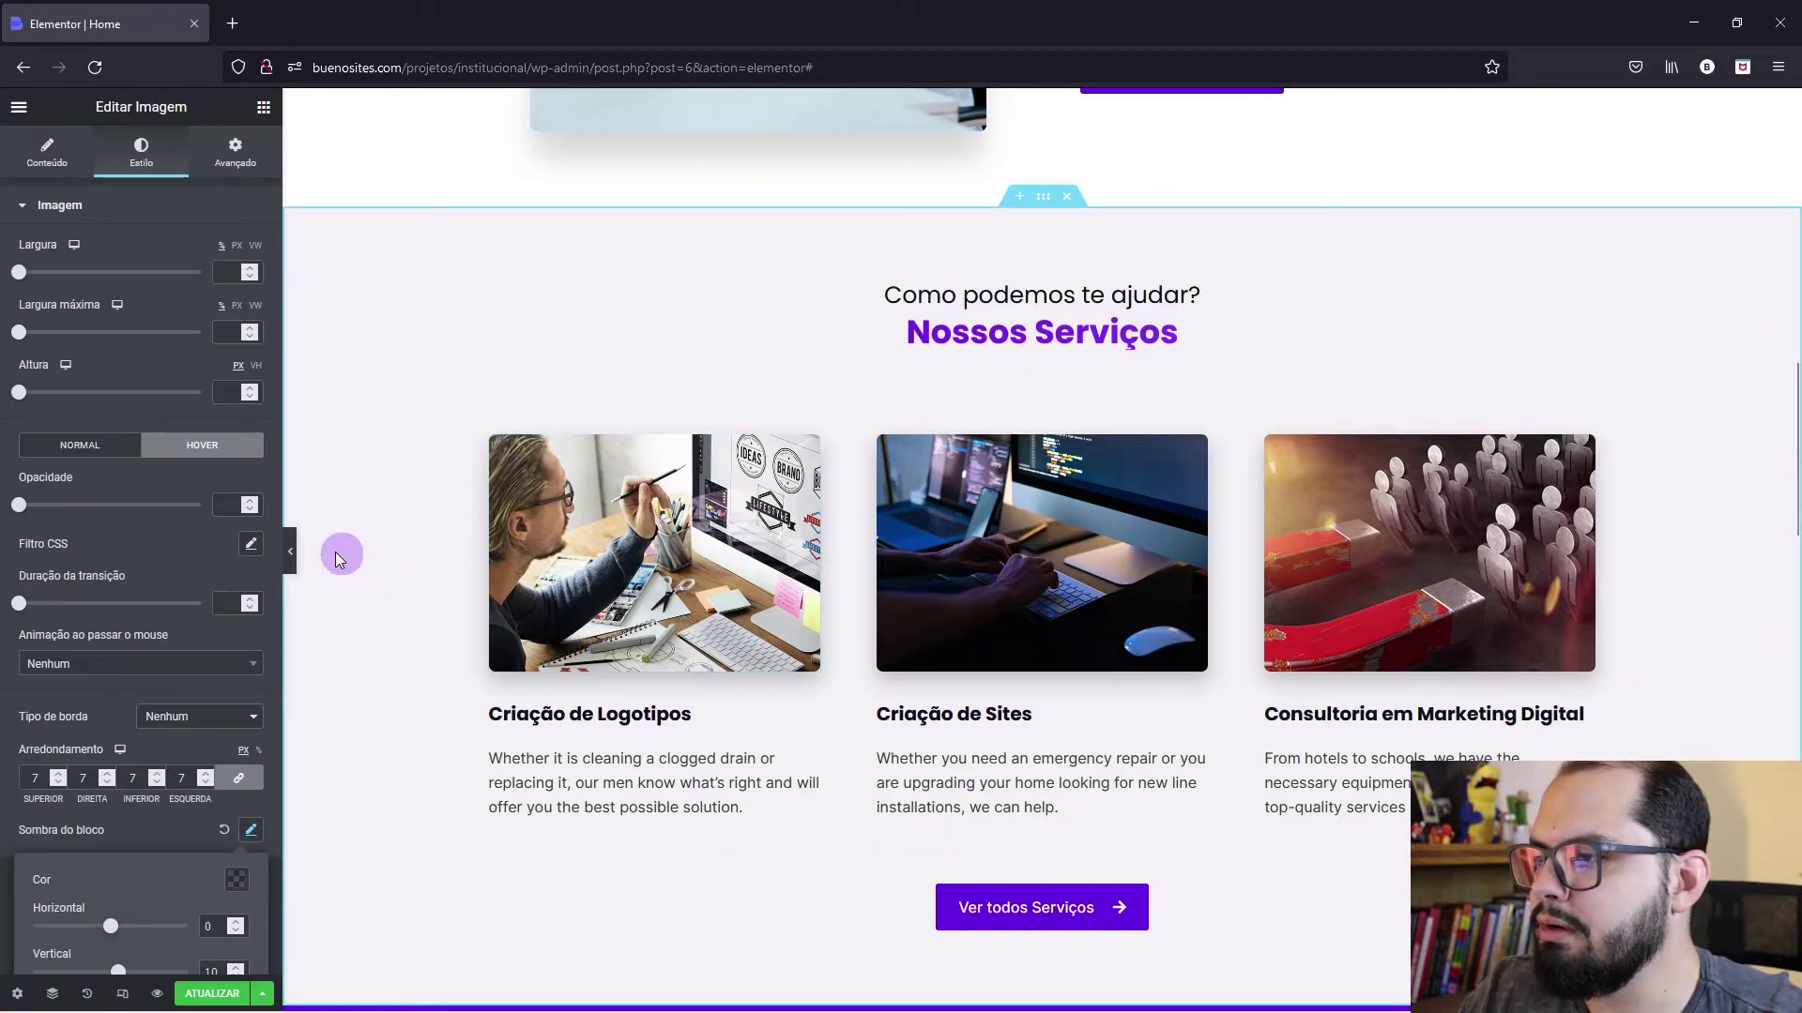
click(193, 833)
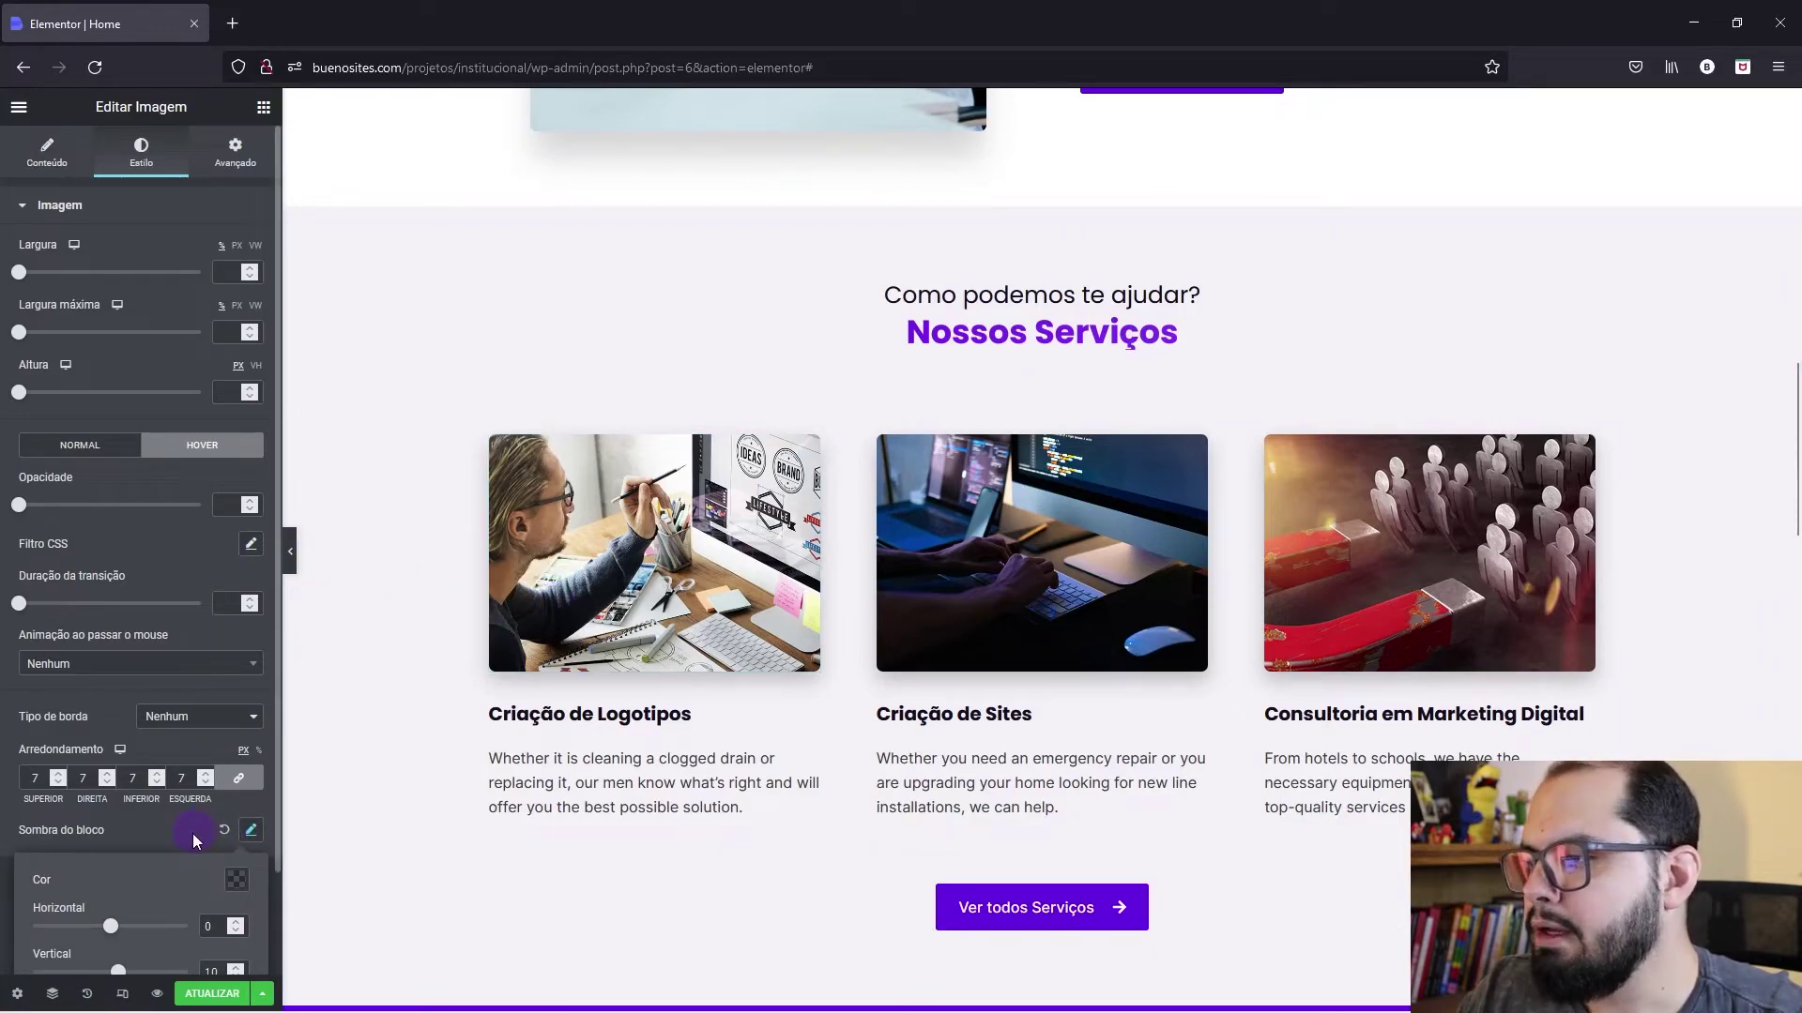
click(80, 444)
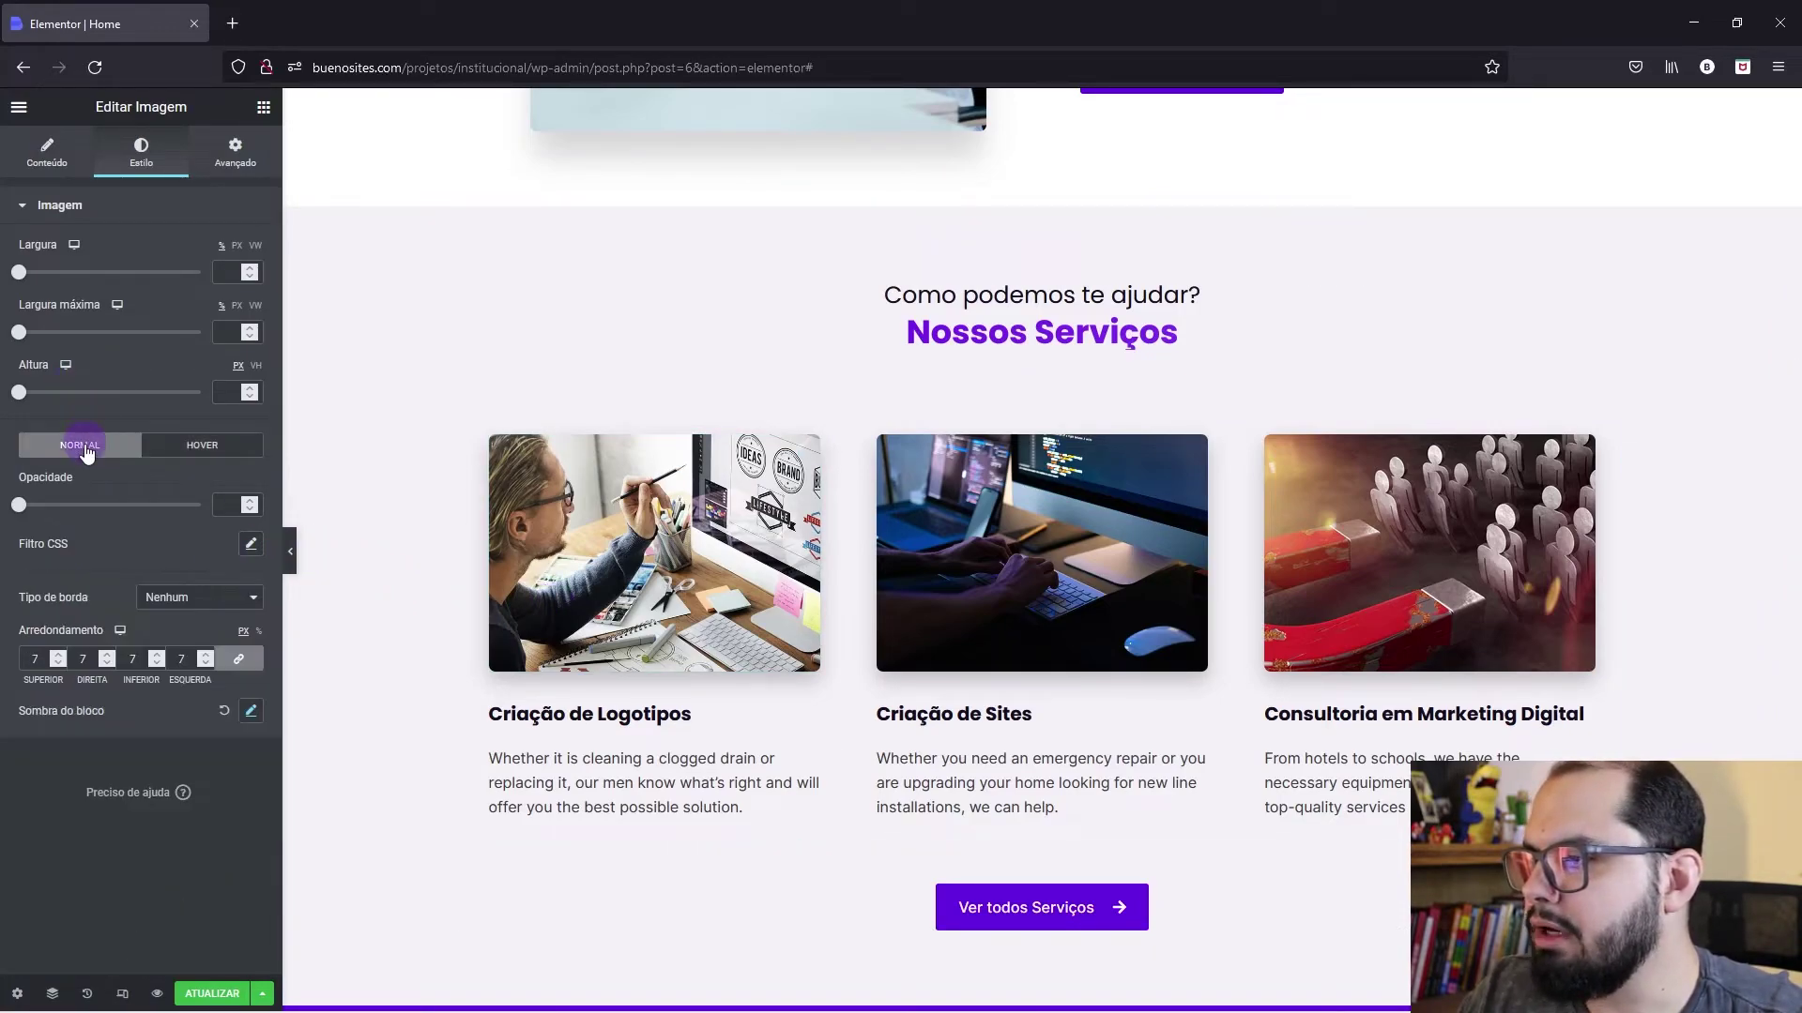
click(221, 718)
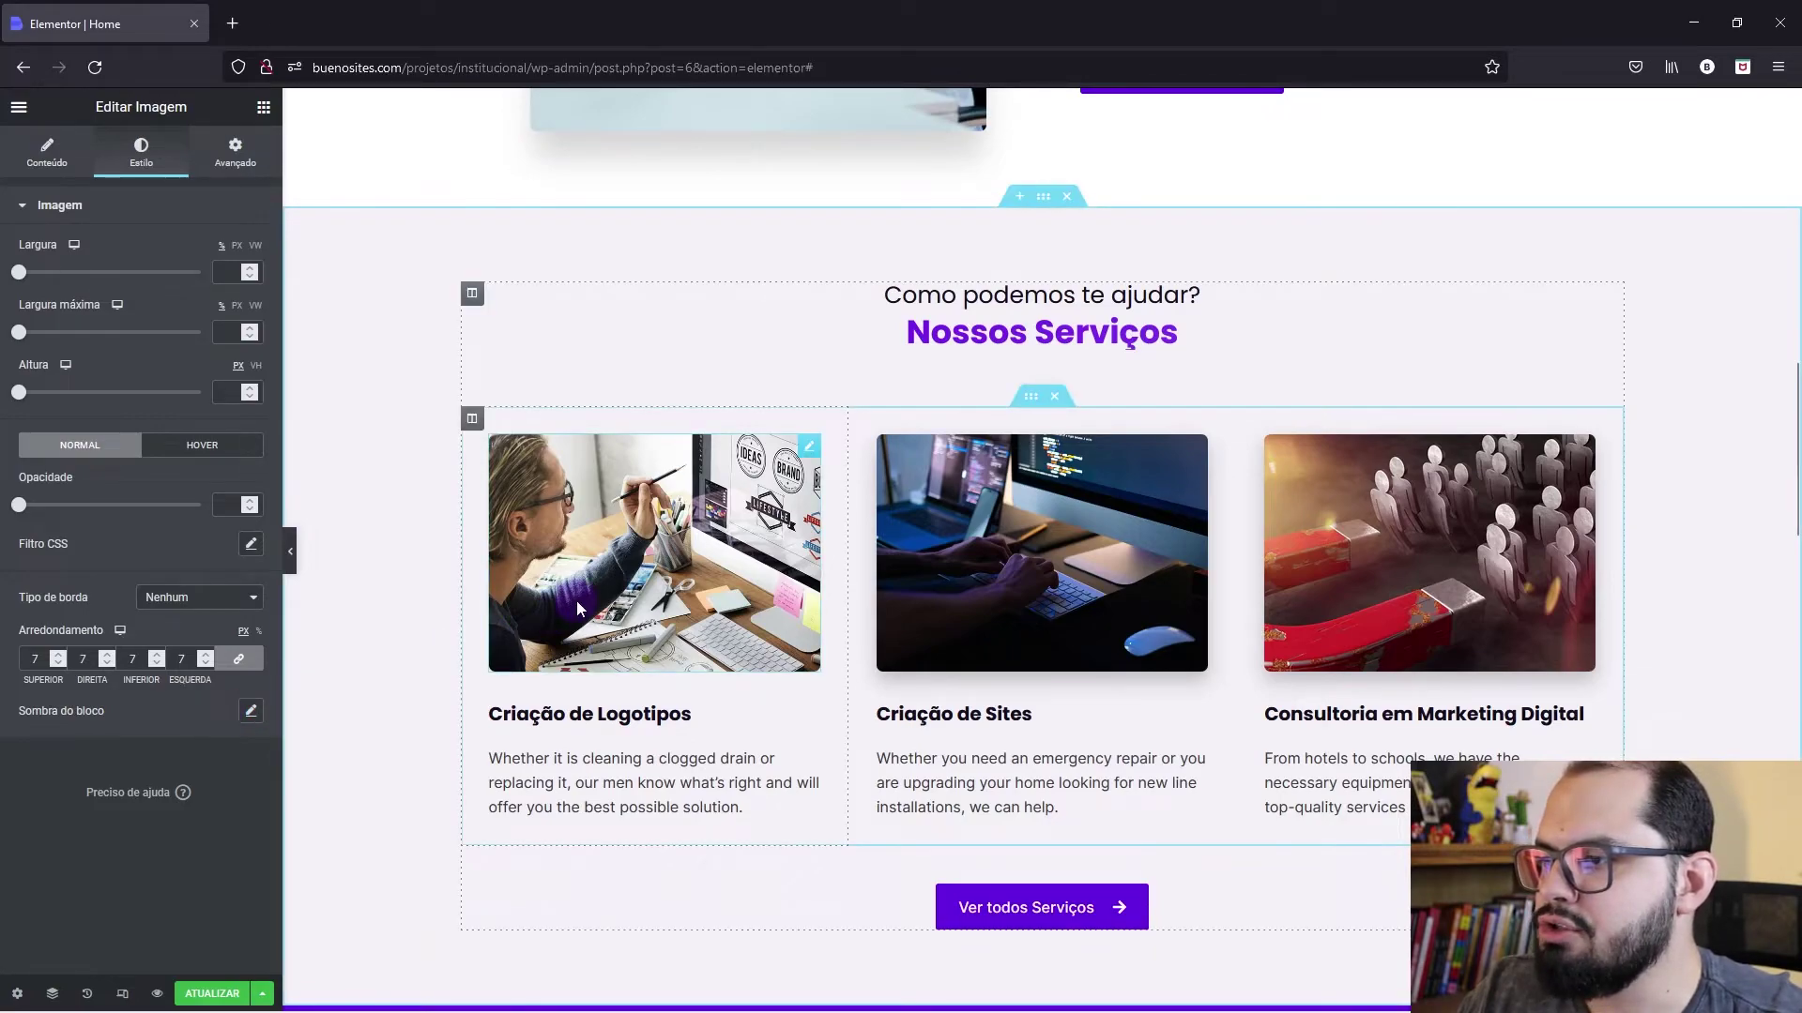
click(183, 447)
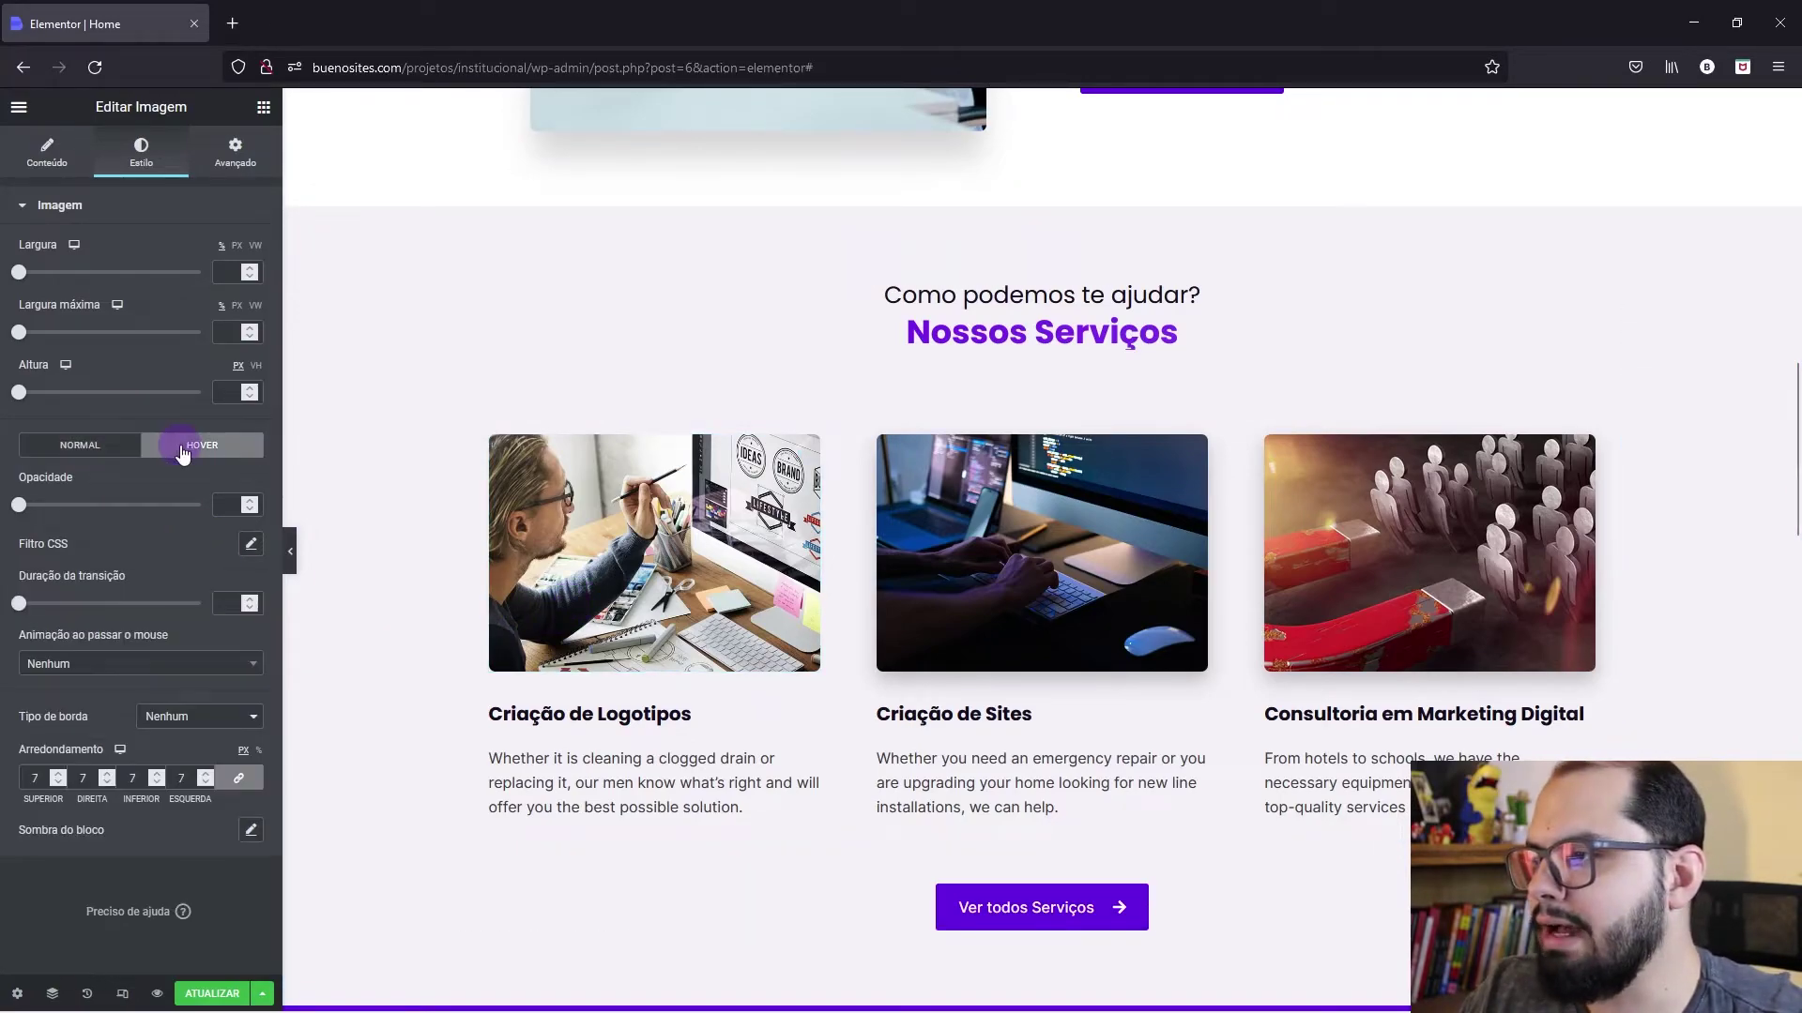
click(250, 831)
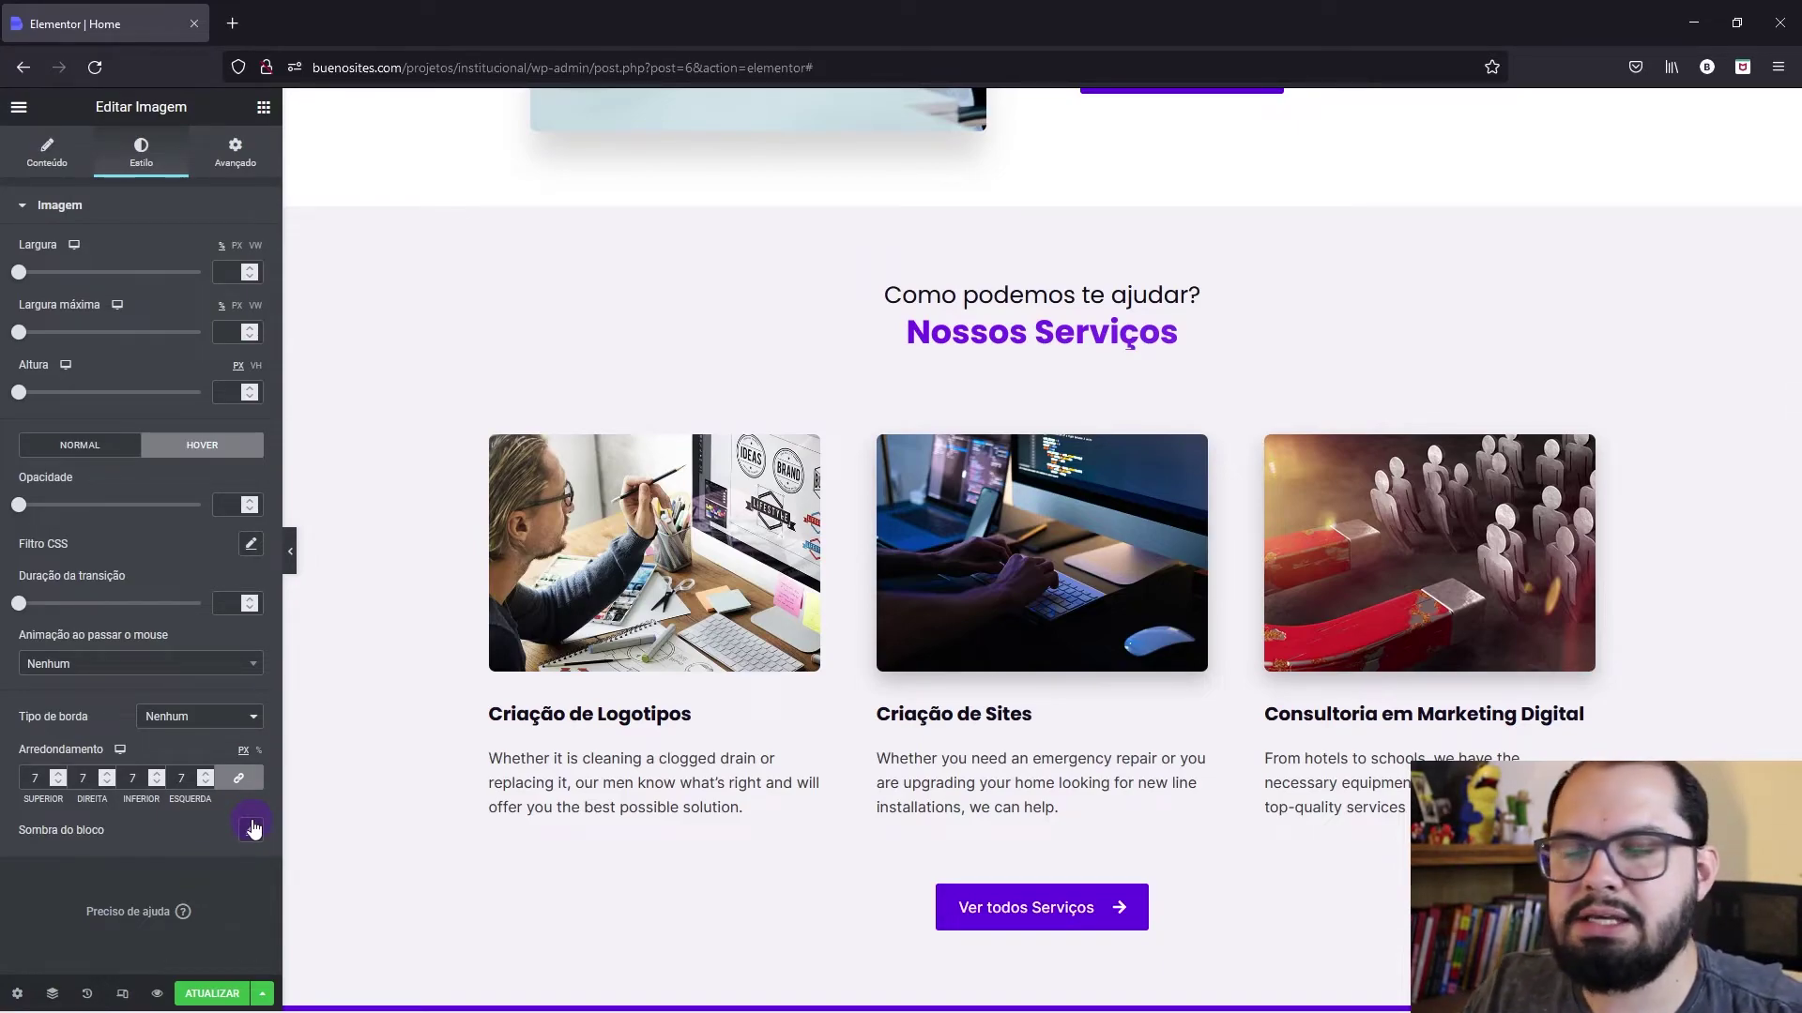
Step: Restore the Criação de Logotipos image's box shadow by pasting the Criação de Sites image's style onto it
right_click(903, 549)
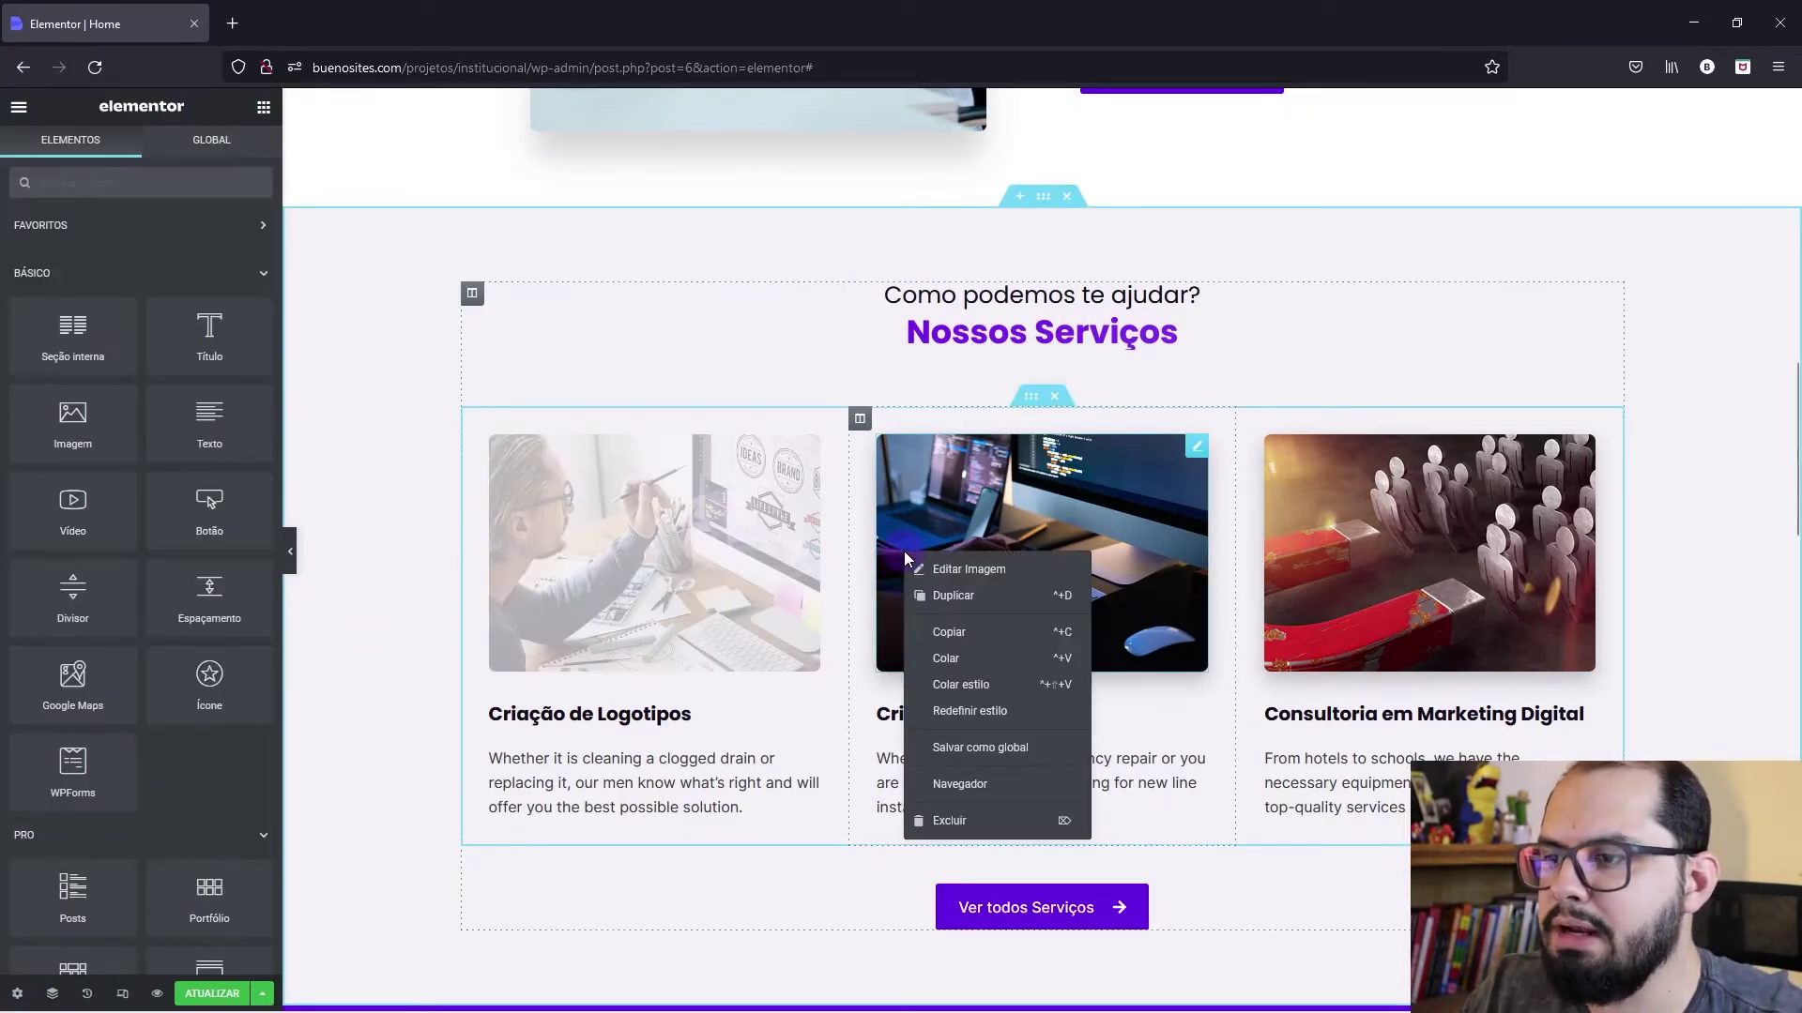
right_click(732, 569)
click(804, 701)
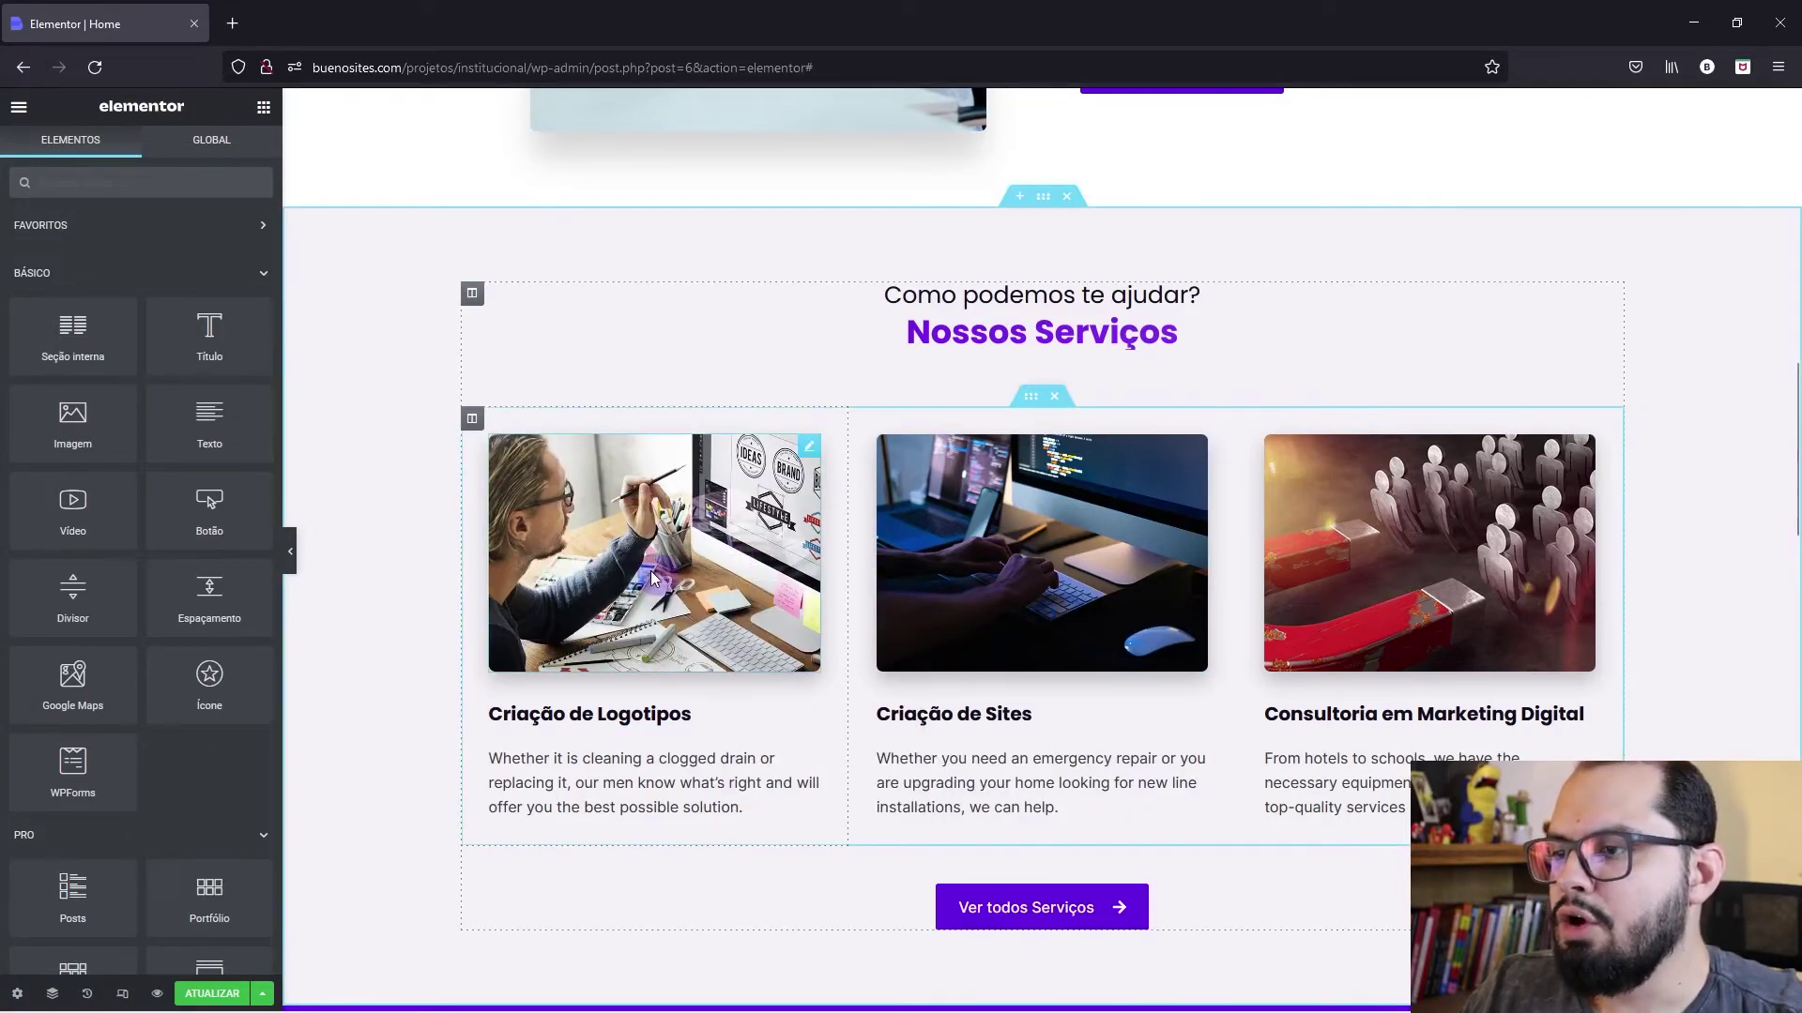
Step: Preview the Home page and review the hero, Sobre Nós, Nossos Serviços, Fale com um Especialista and Depoimentos sections
click(286, 566)
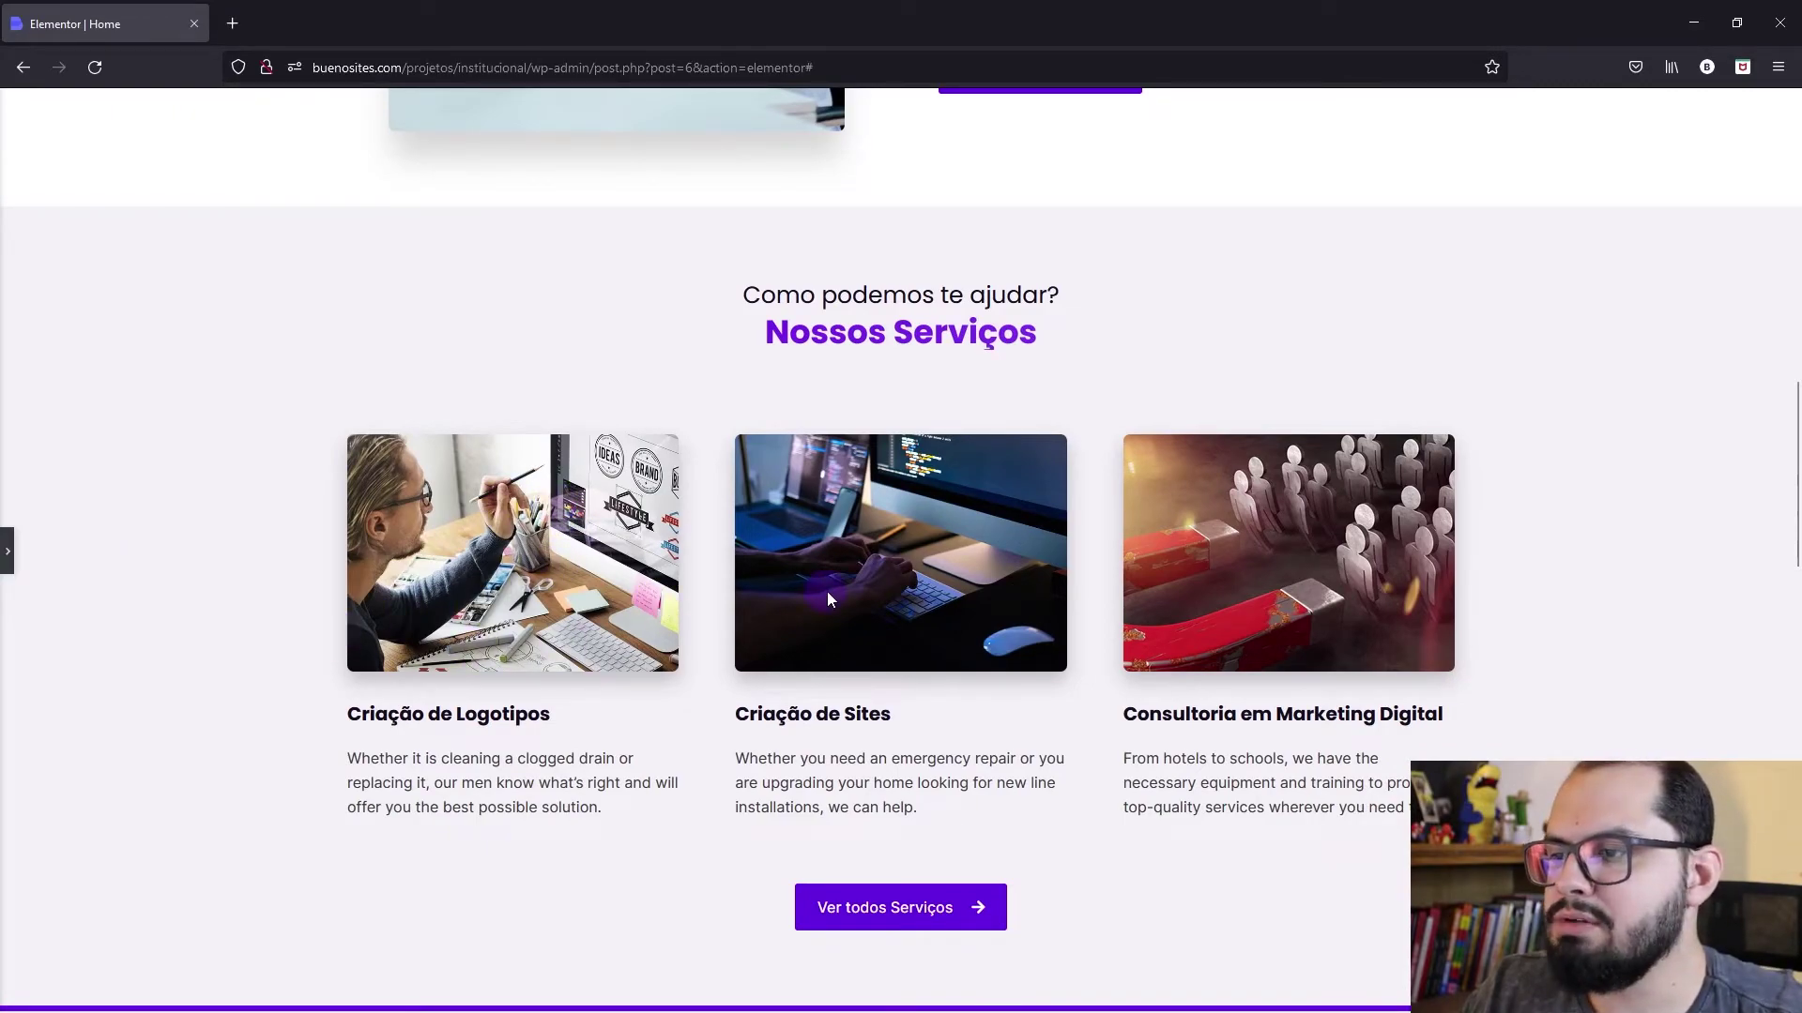
scroll(826, 591, down, 4)
scroll(828, 599, down, 6)
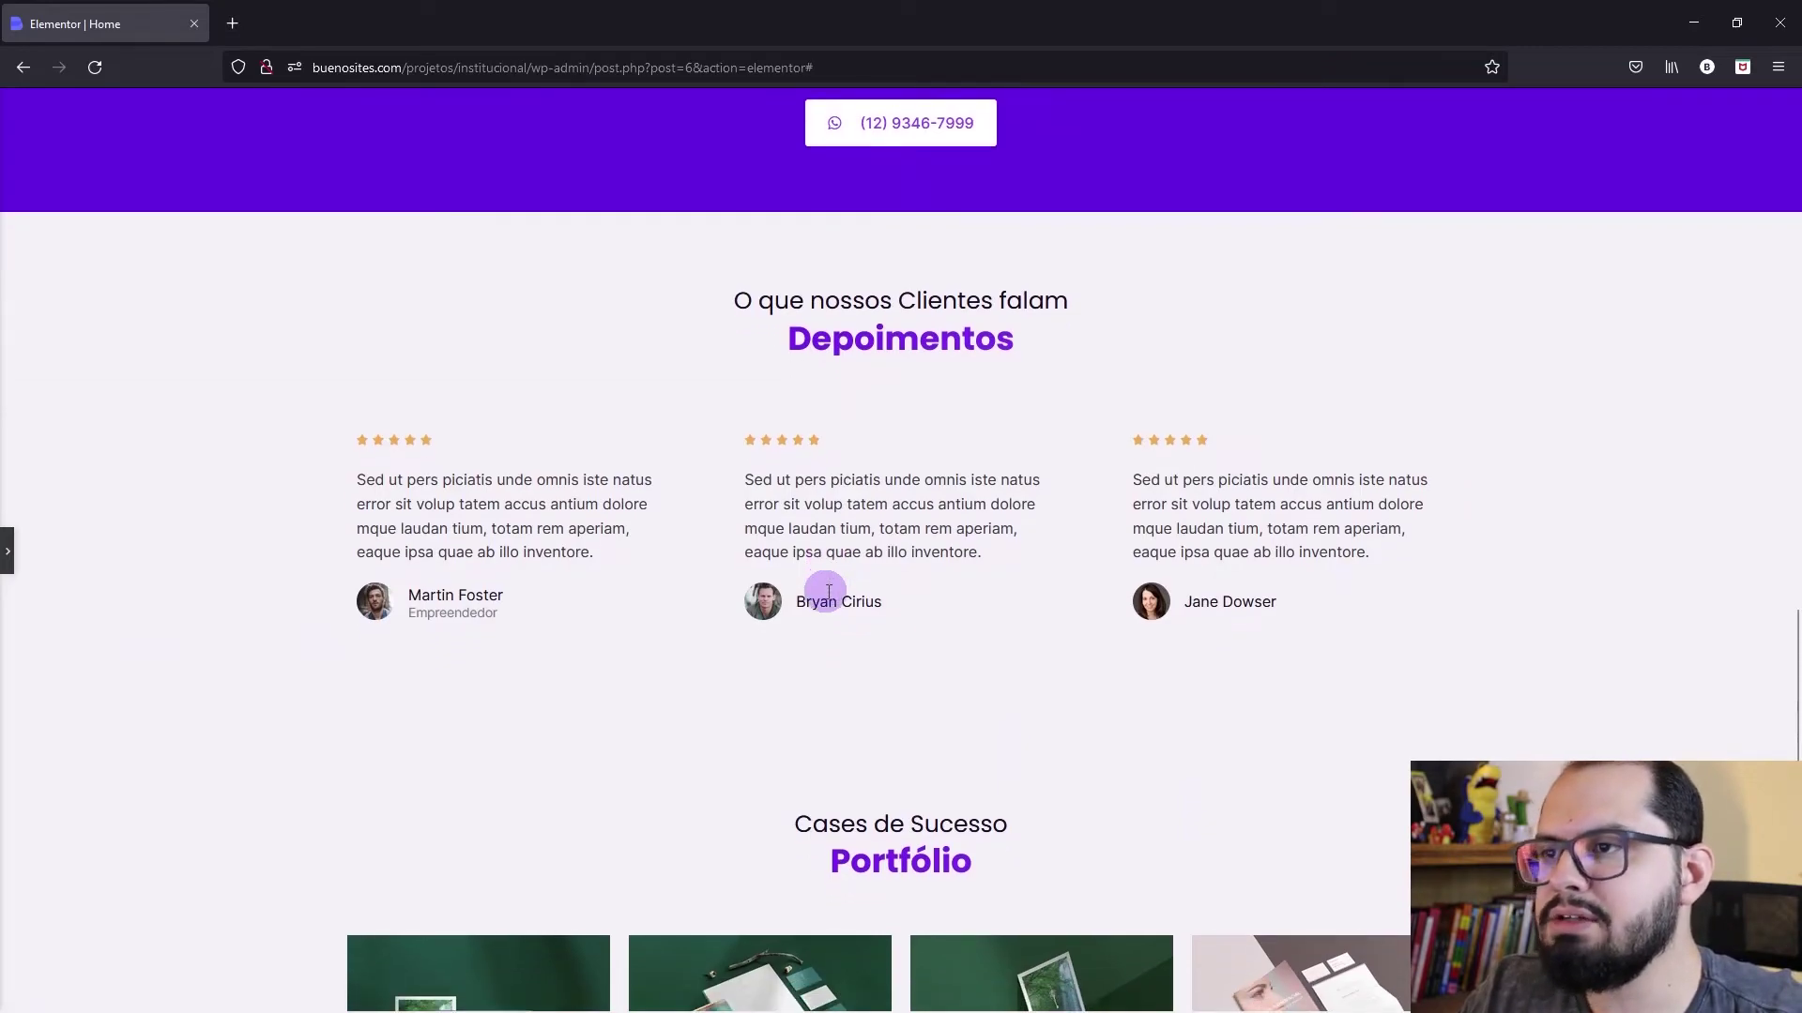
scroll(829, 592, up, 12)
scroll(828, 592, up, 5)
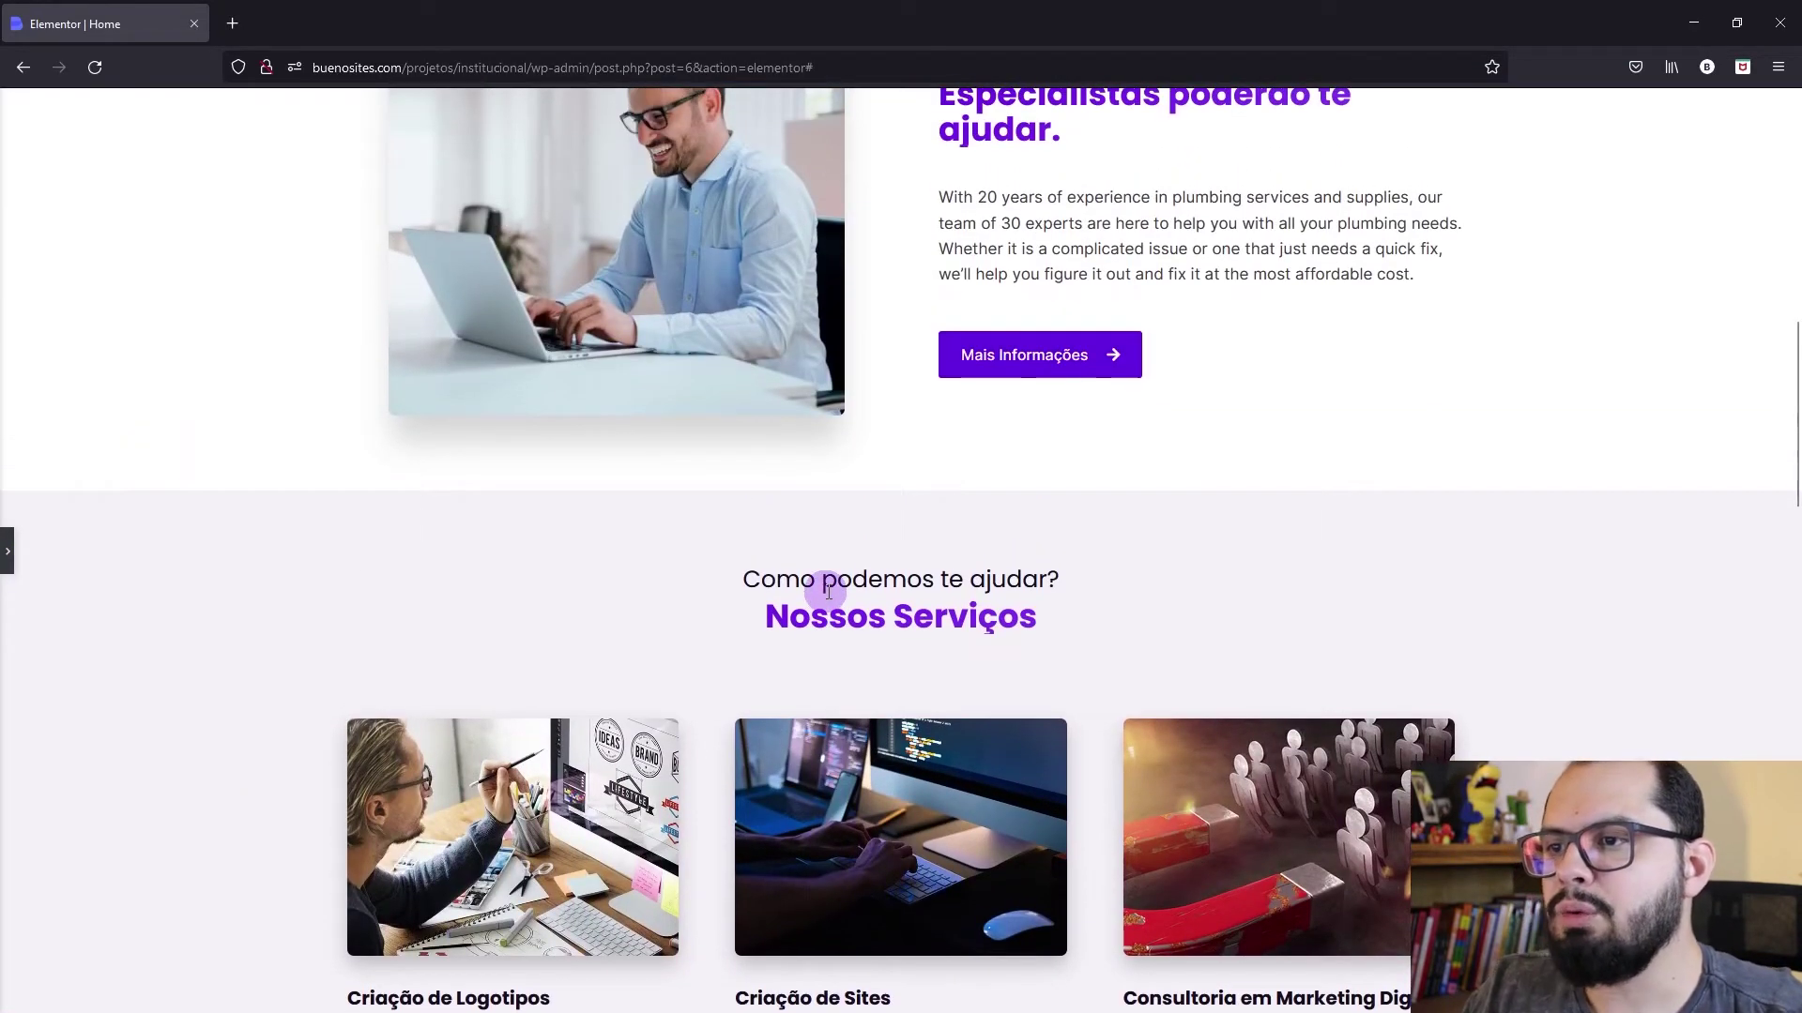
scroll(829, 593, up, 1)
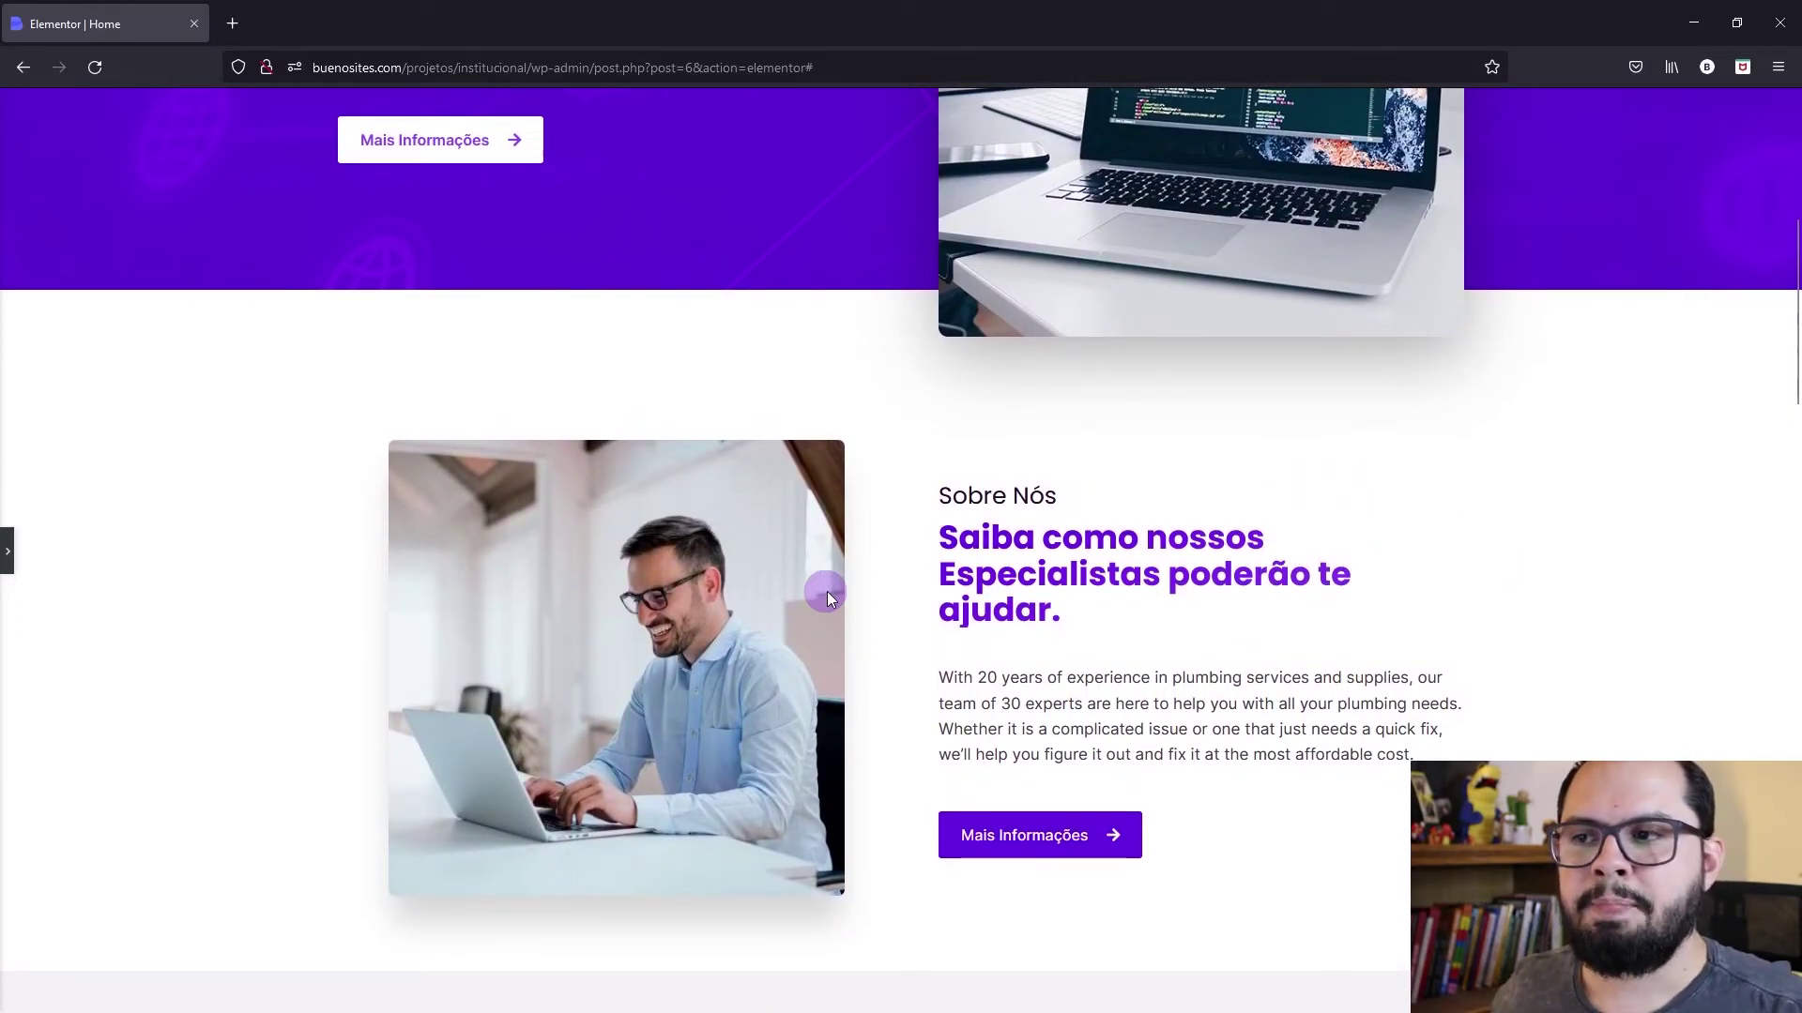
scroll(827, 599, up, 4)
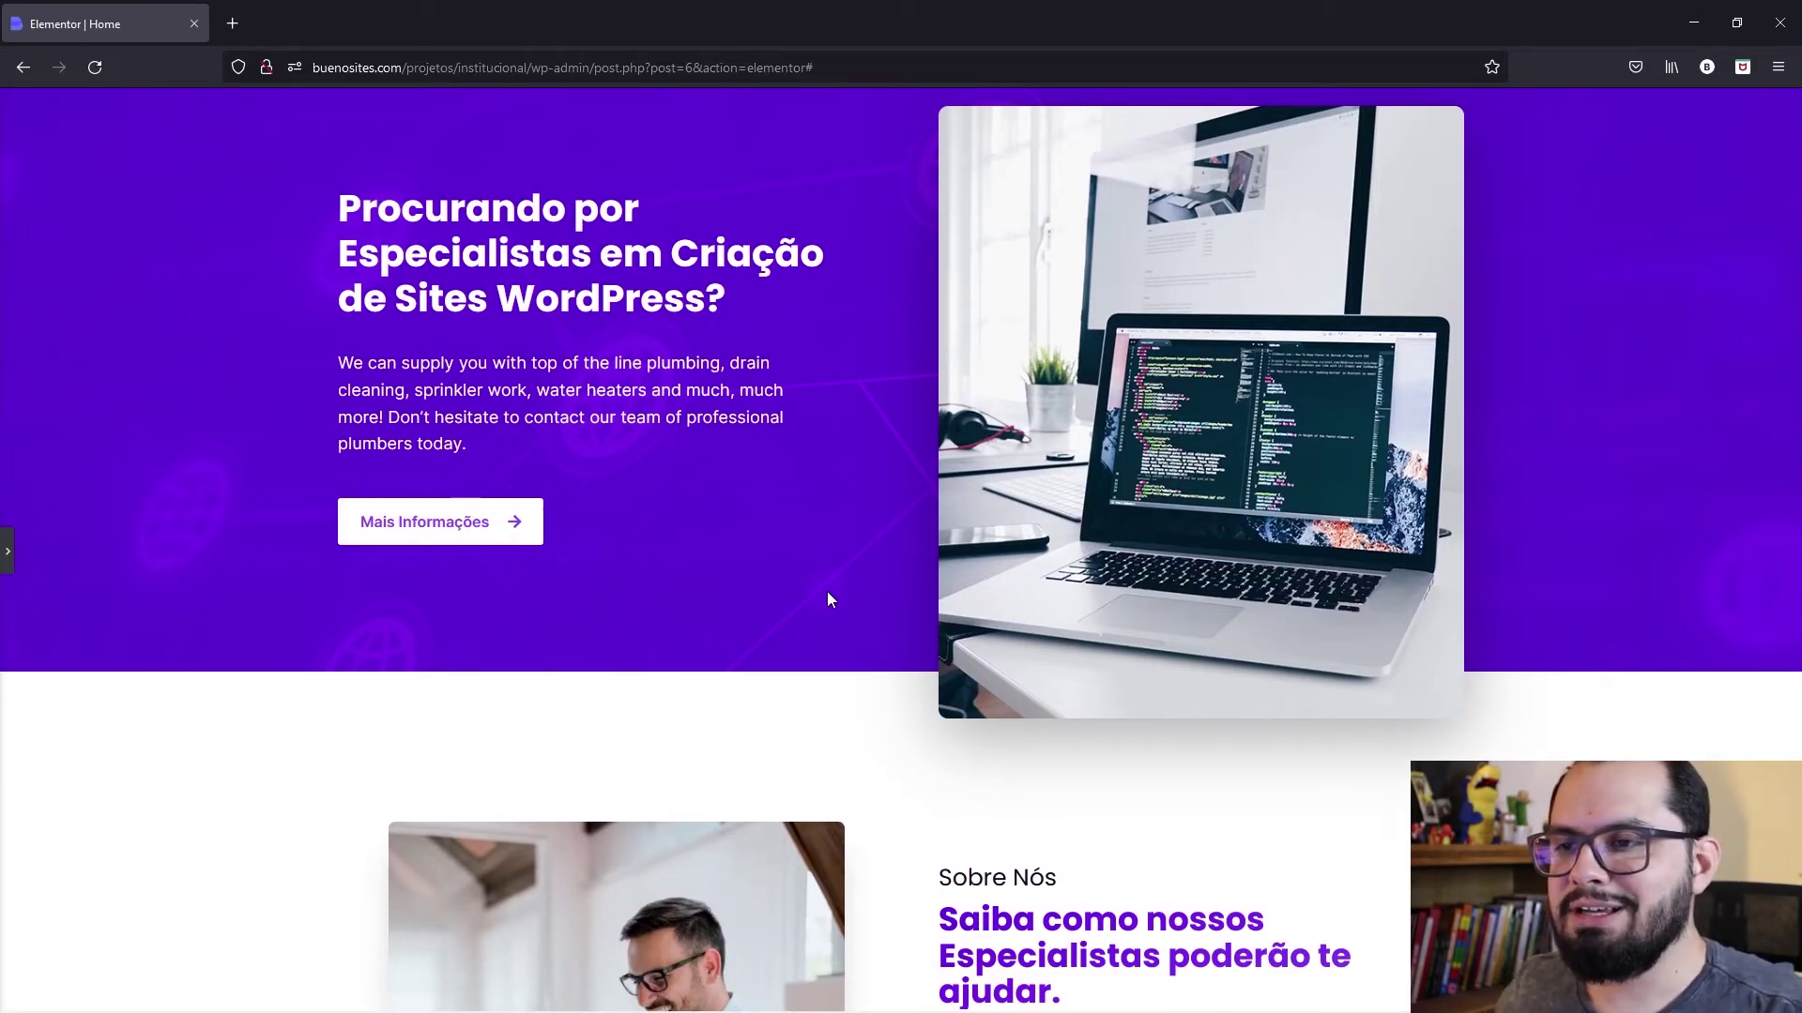
scroll(827, 599, up, 2)
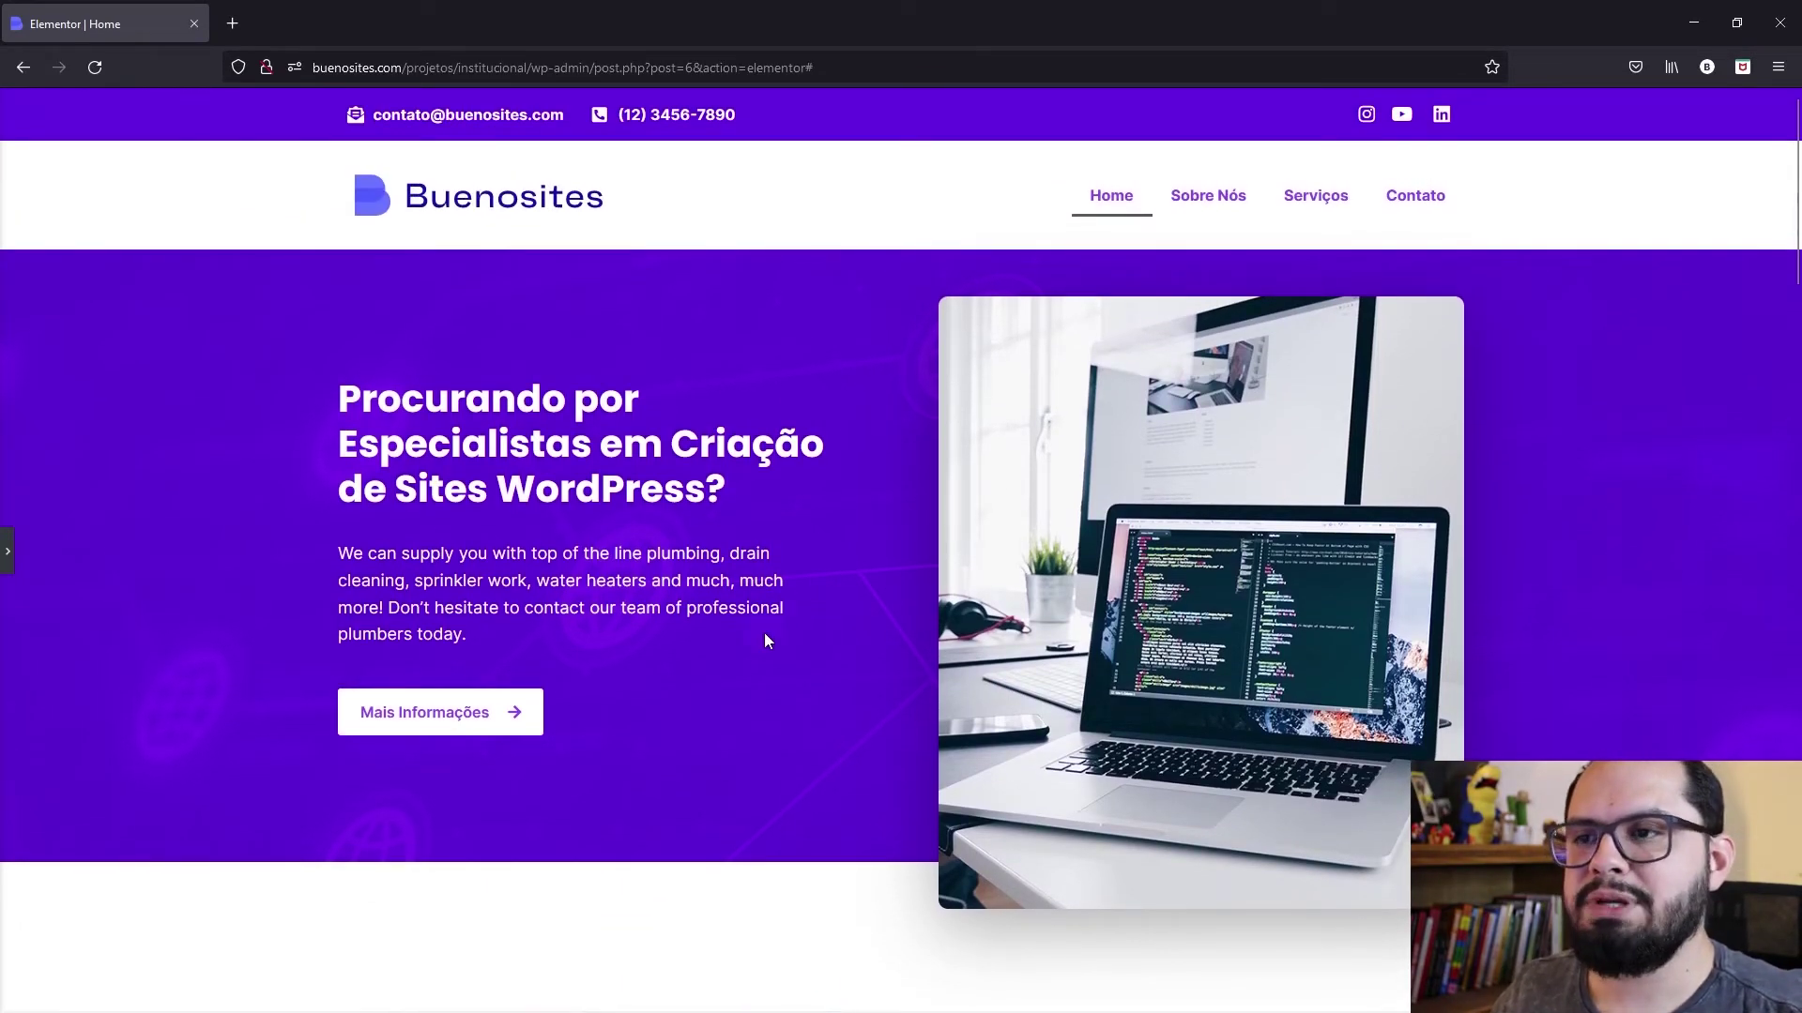
scroll(765, 638, down, 10)
scroll(764, 638, down, 10)
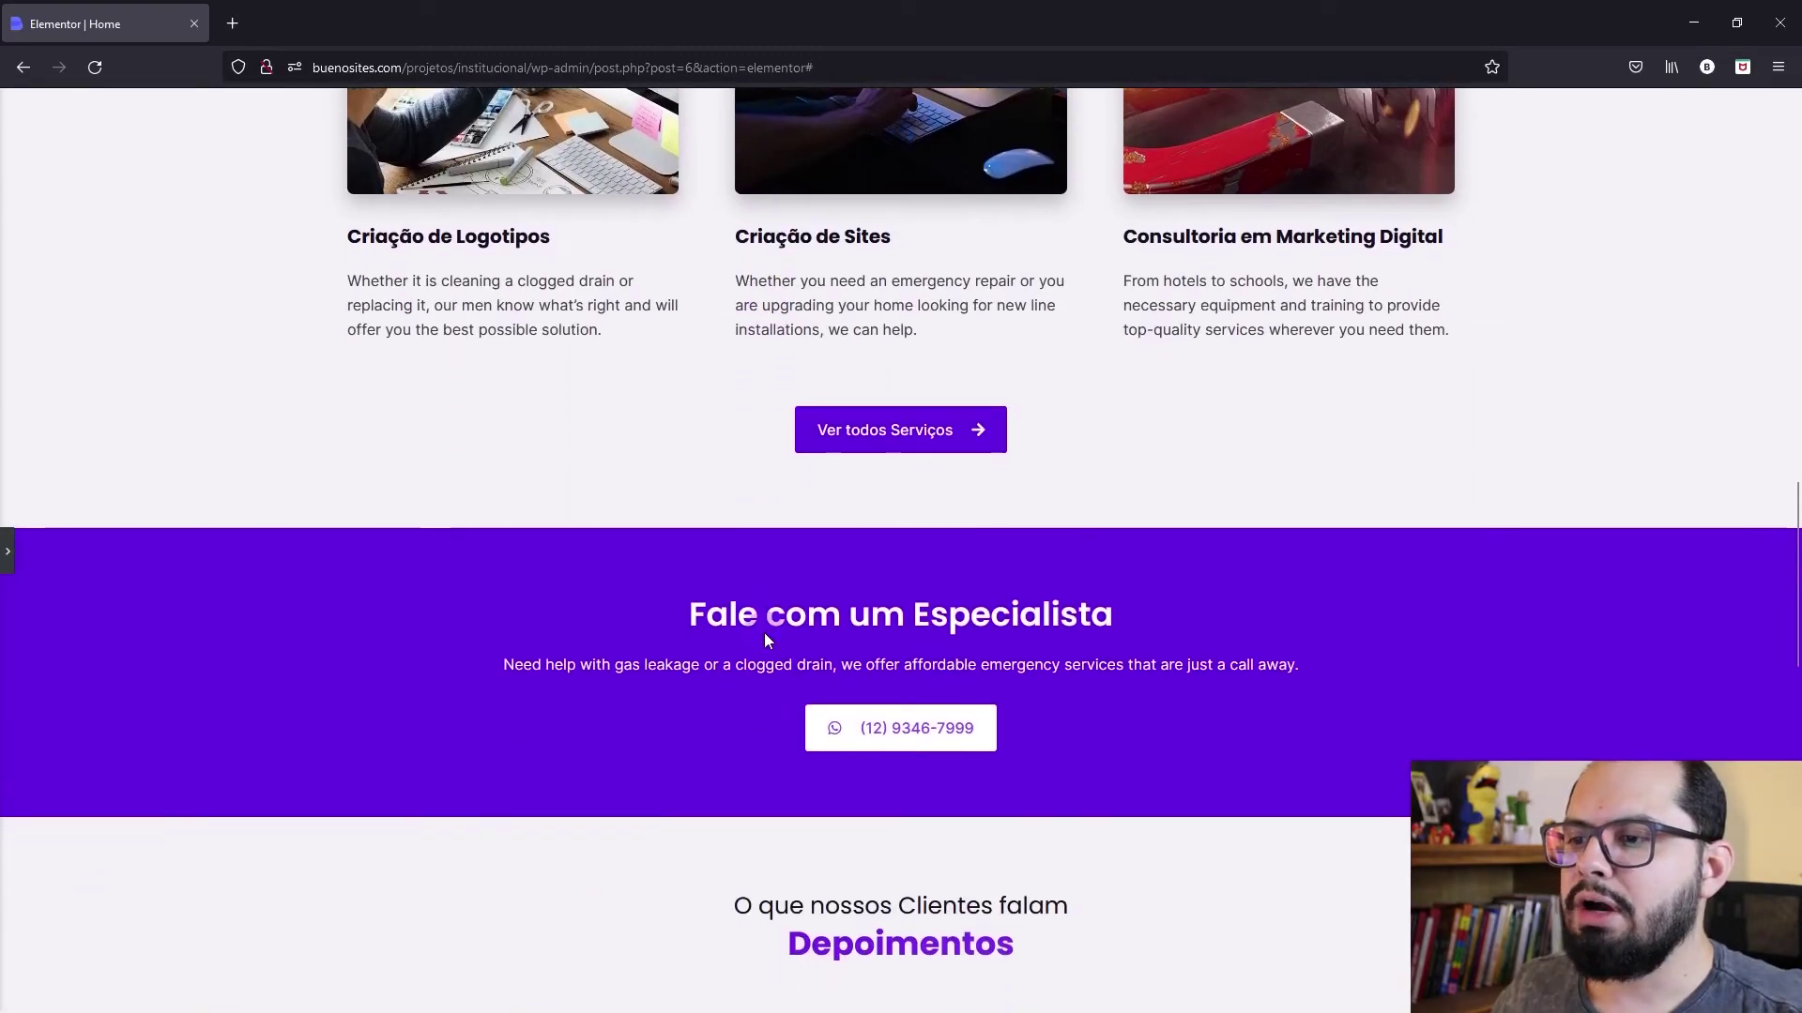
scroll(1009, 638, up, 2)
scroll(1012, 643, up, 3)
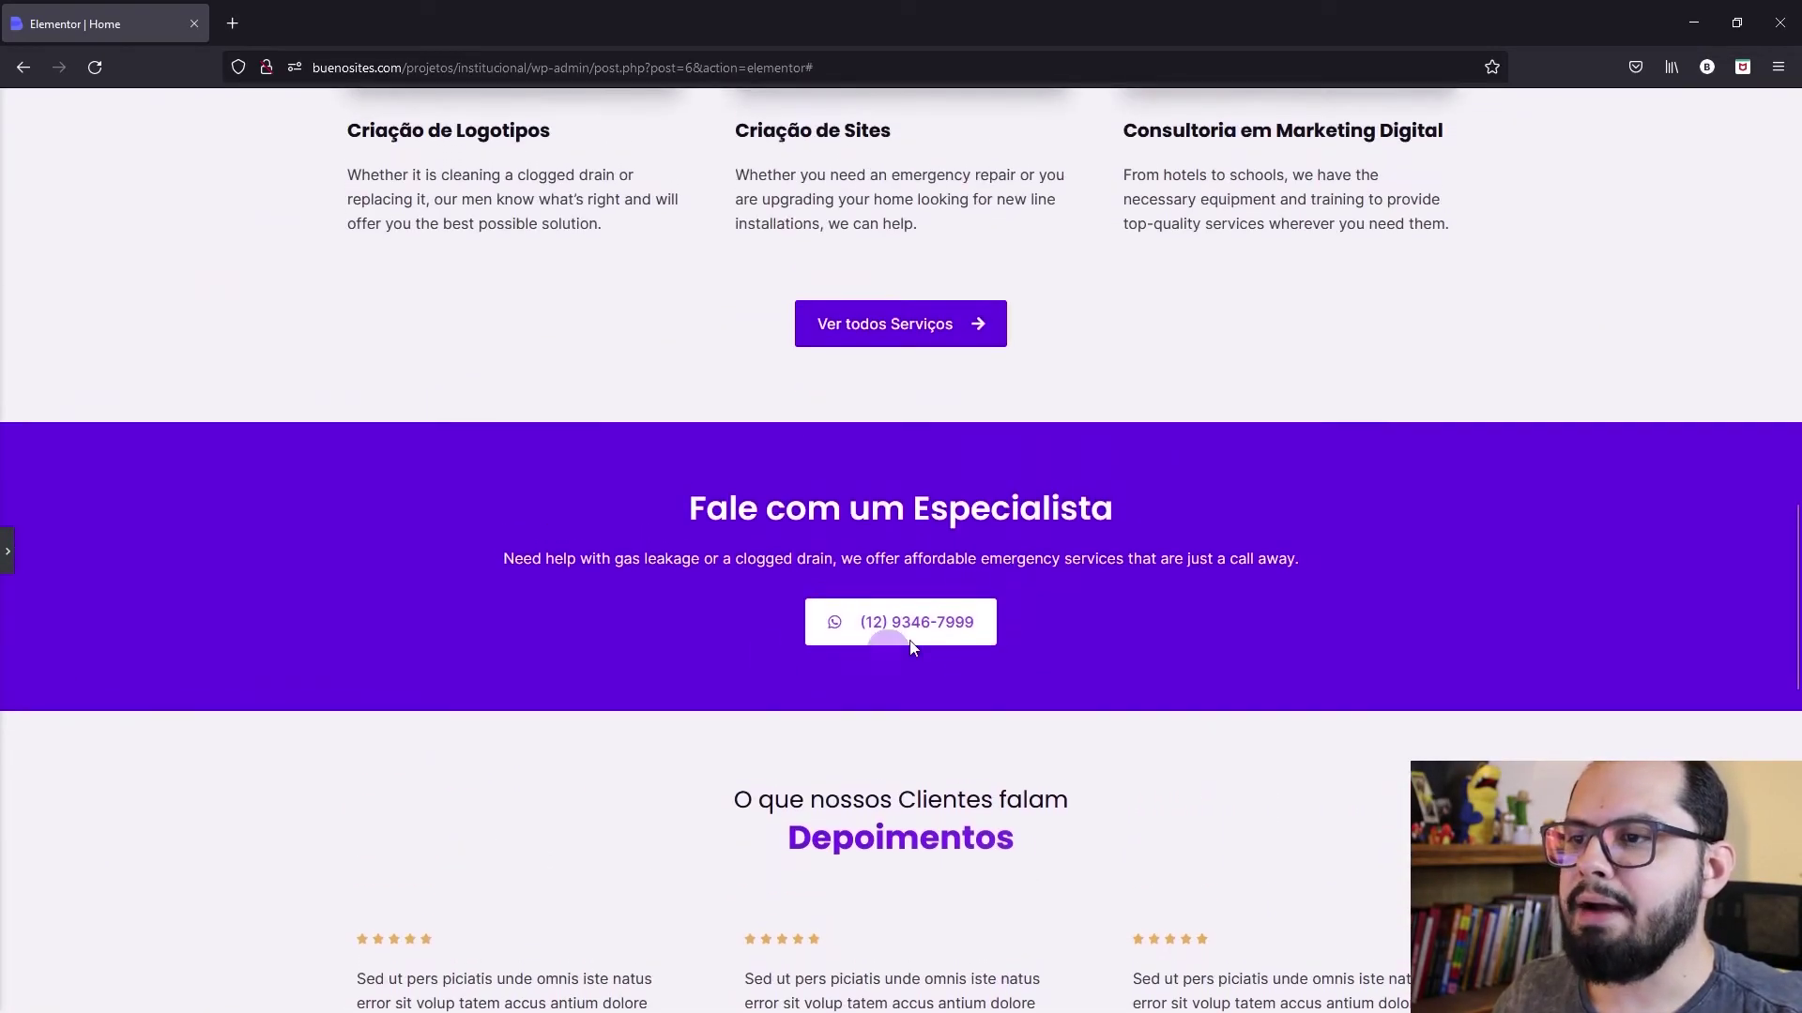
Step: Add the media library image foto-buenosites-12.jpg as the background overlay of the Fale com um Especialista section
click(7, 551)
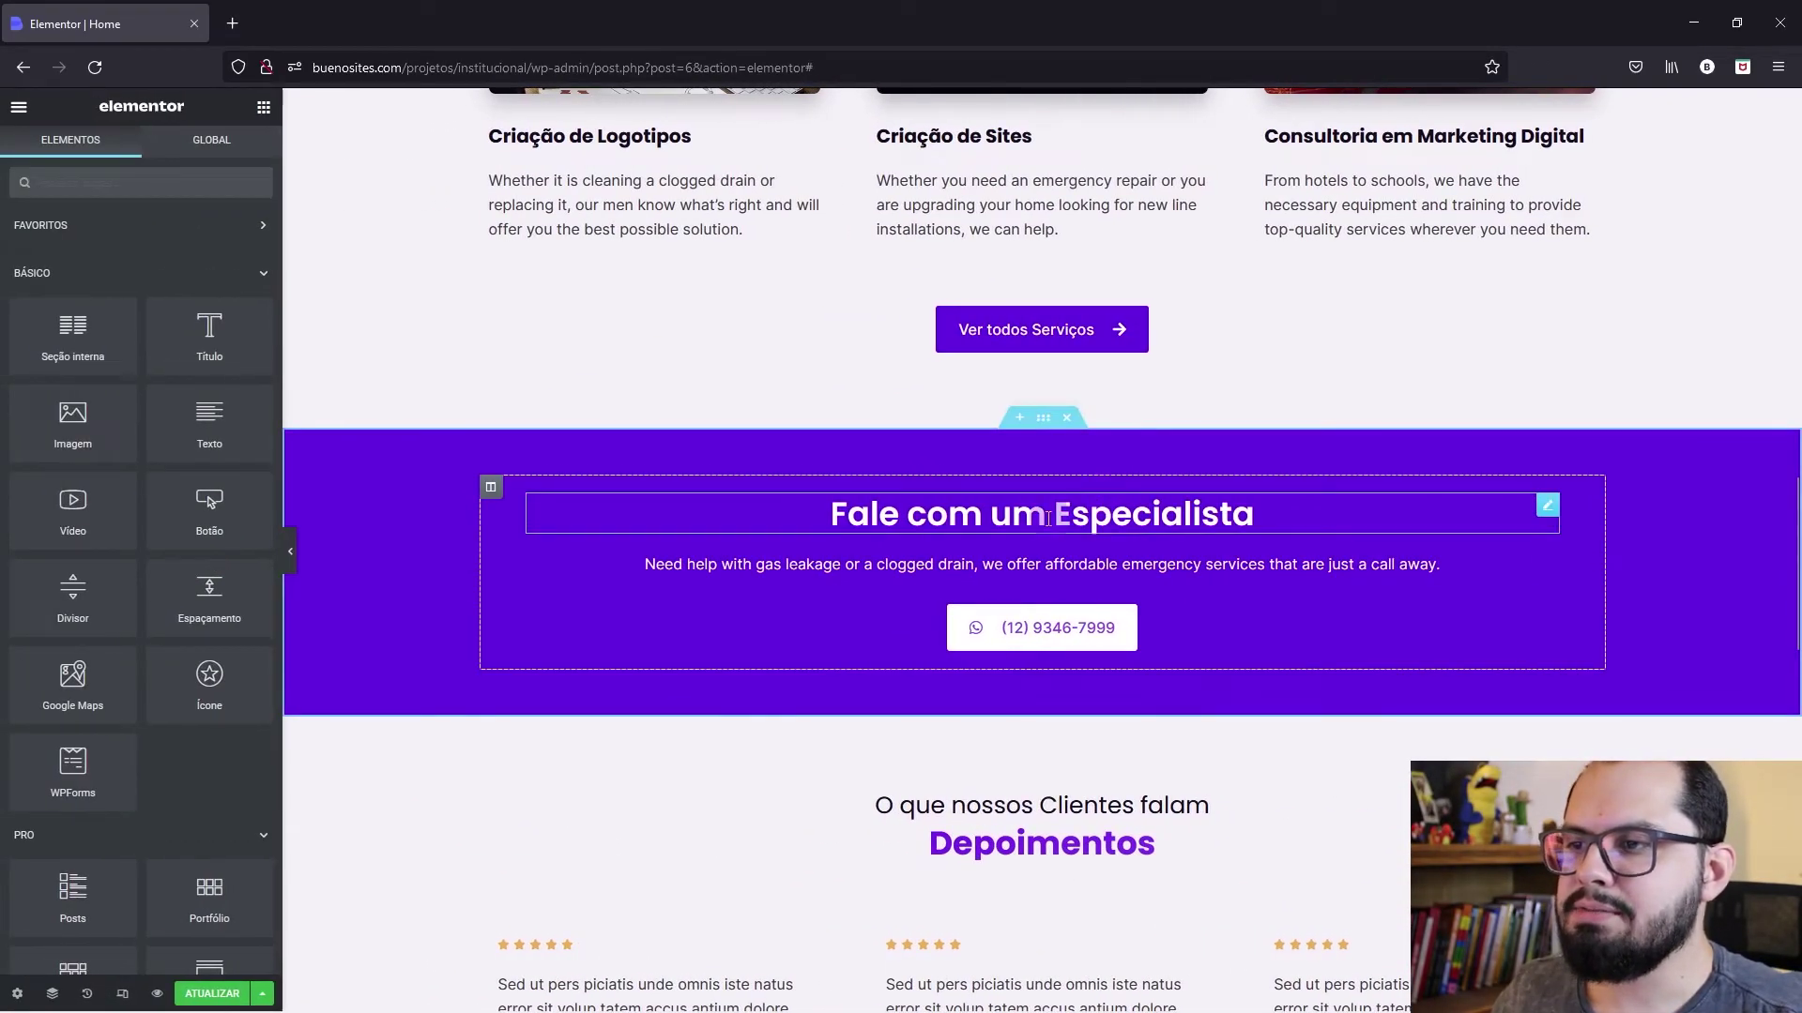
right_click(469, 451)
click(494, 453)
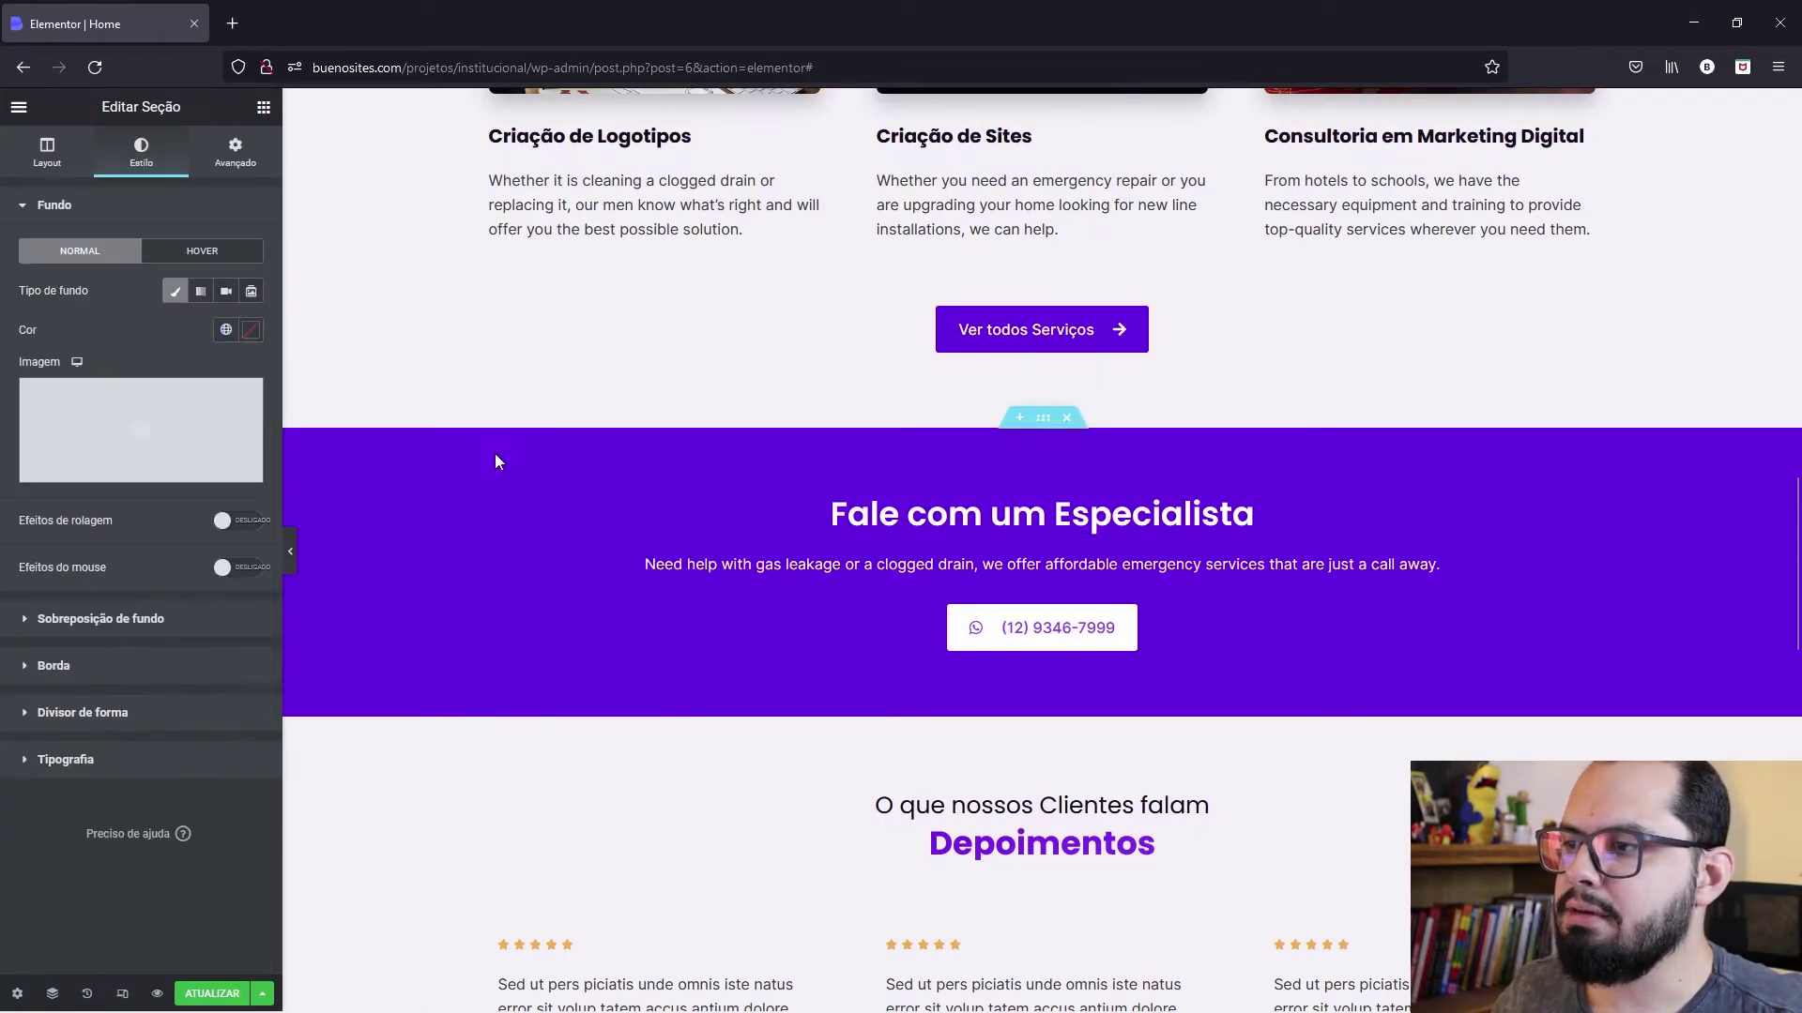
click(189, 401)
click(132, 619)
click(165, 466)
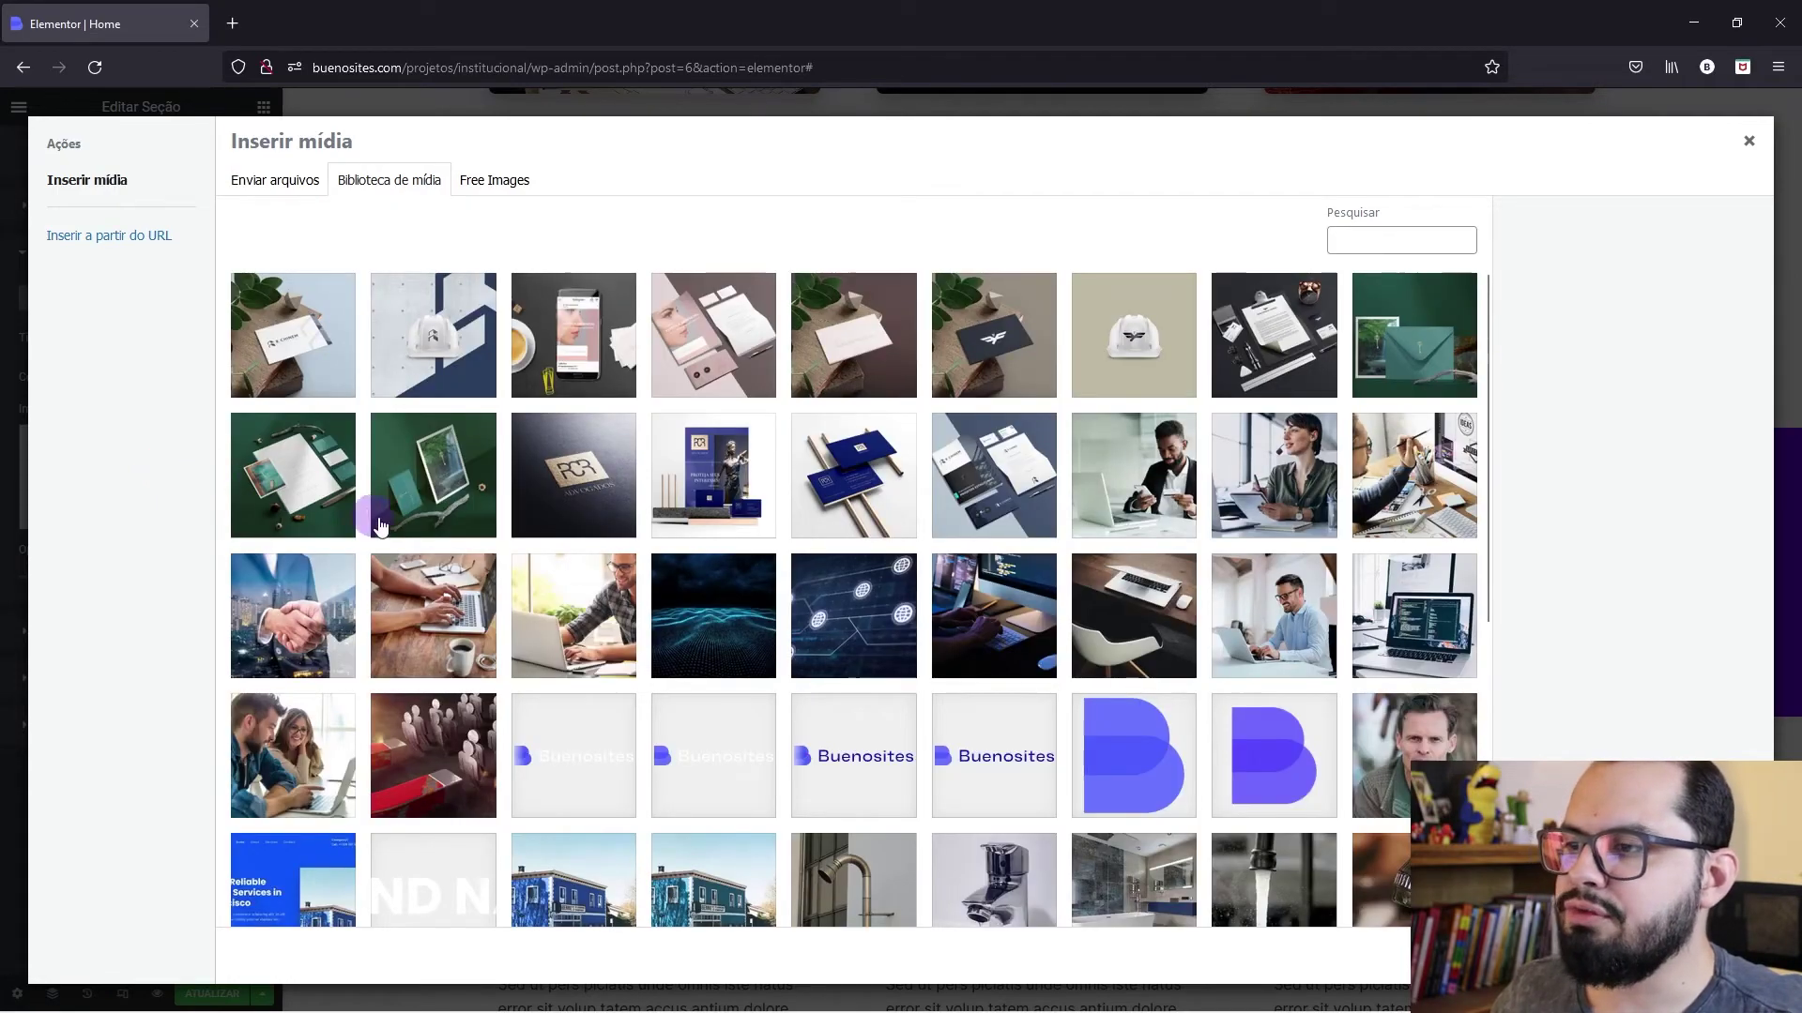
click(695, 606)
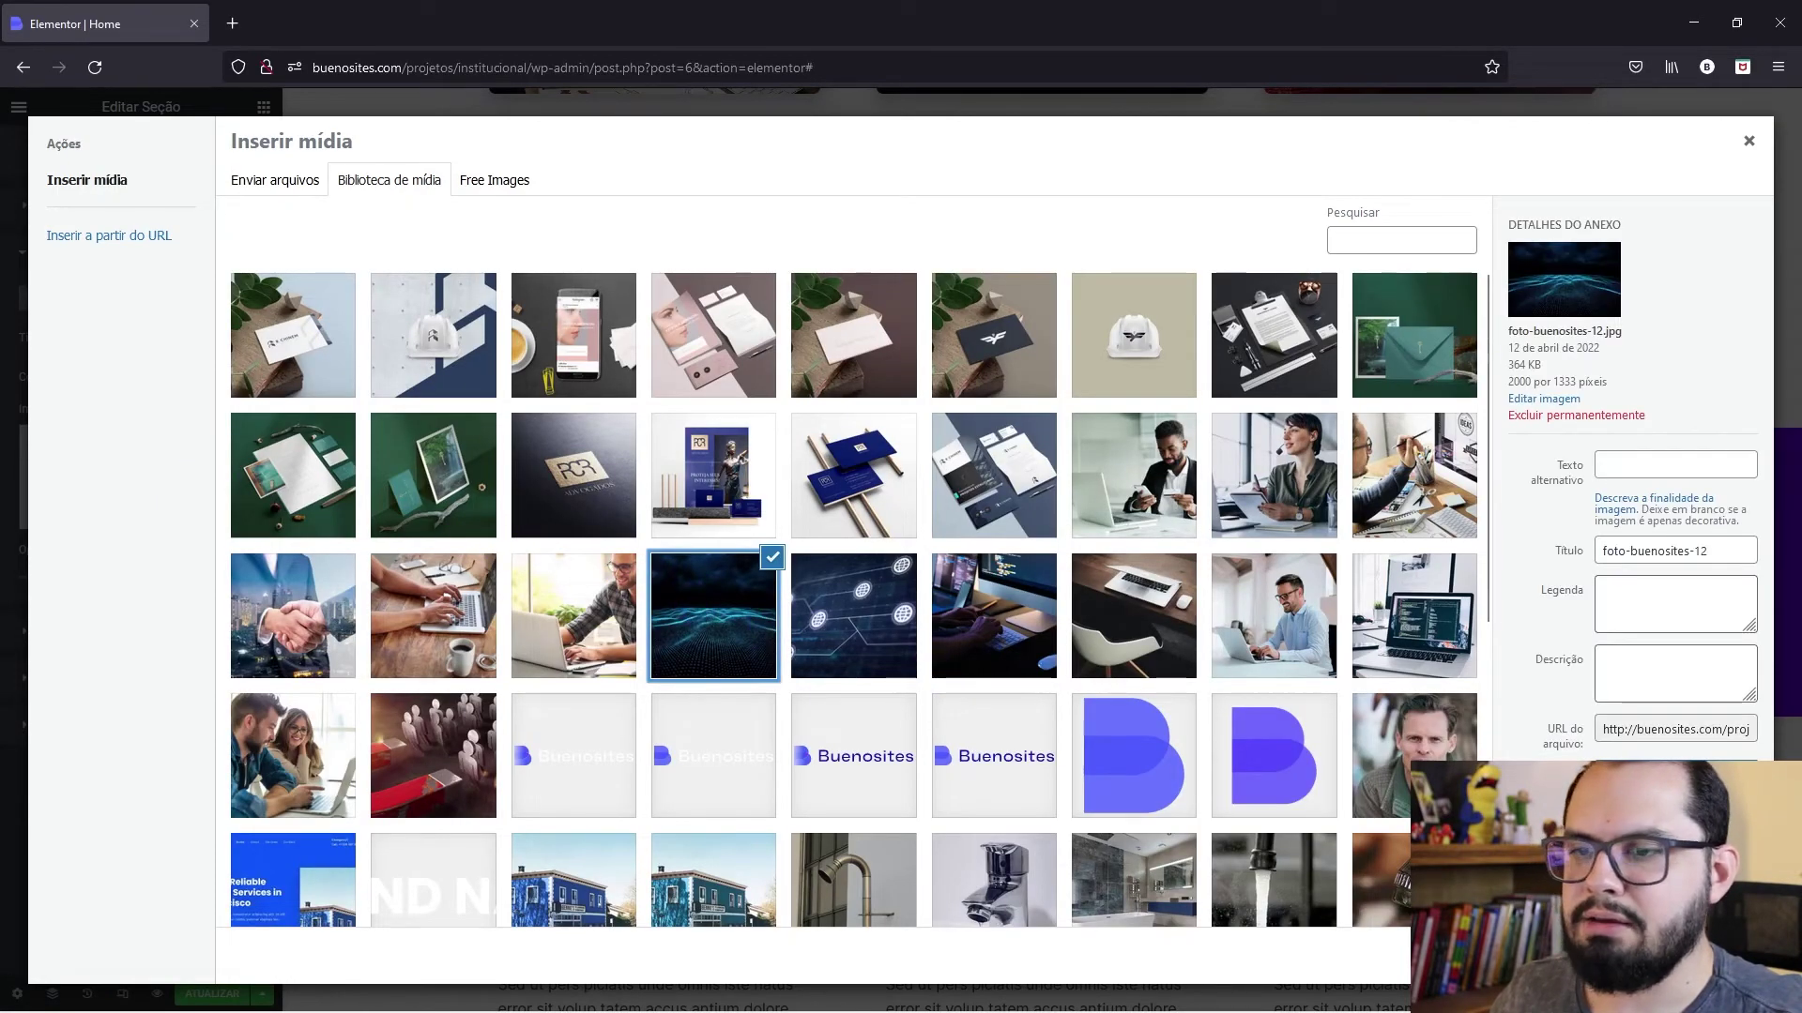
click(1689, 957)
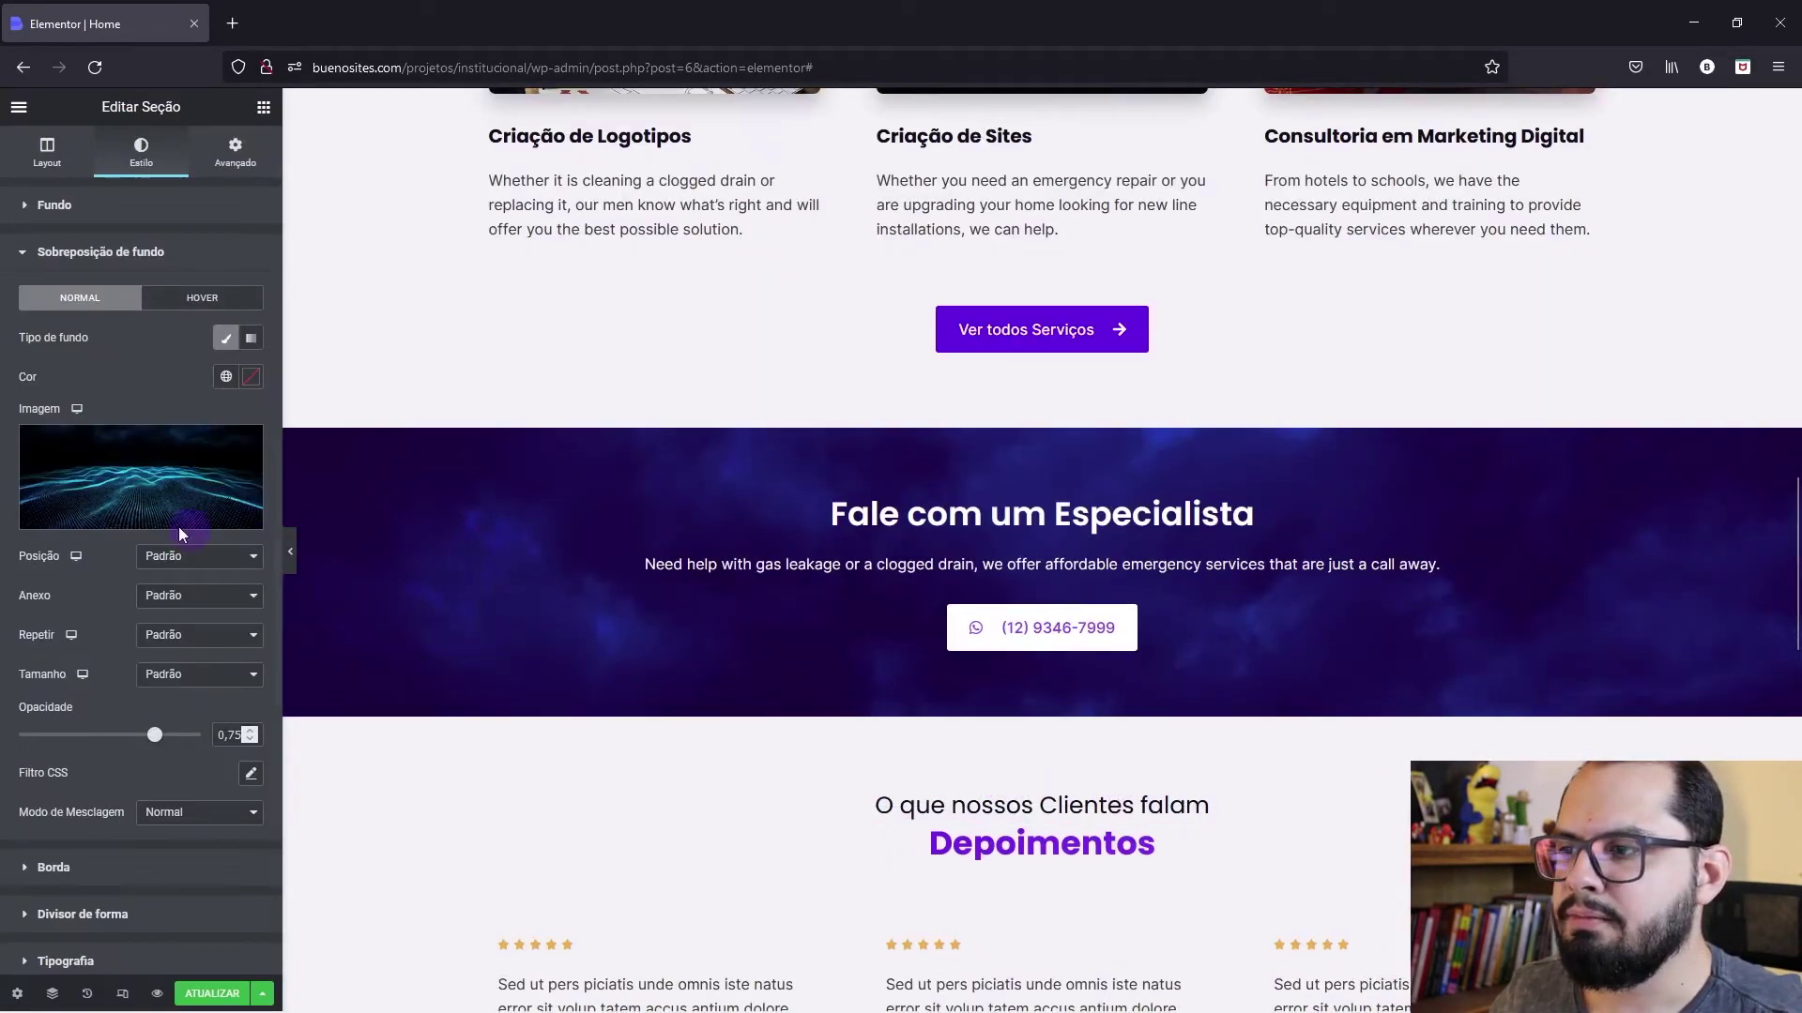
Step: Set the section's overlay image position to Centralizado and its opacity to 0,15
click(154, 560)
click(154, 599)
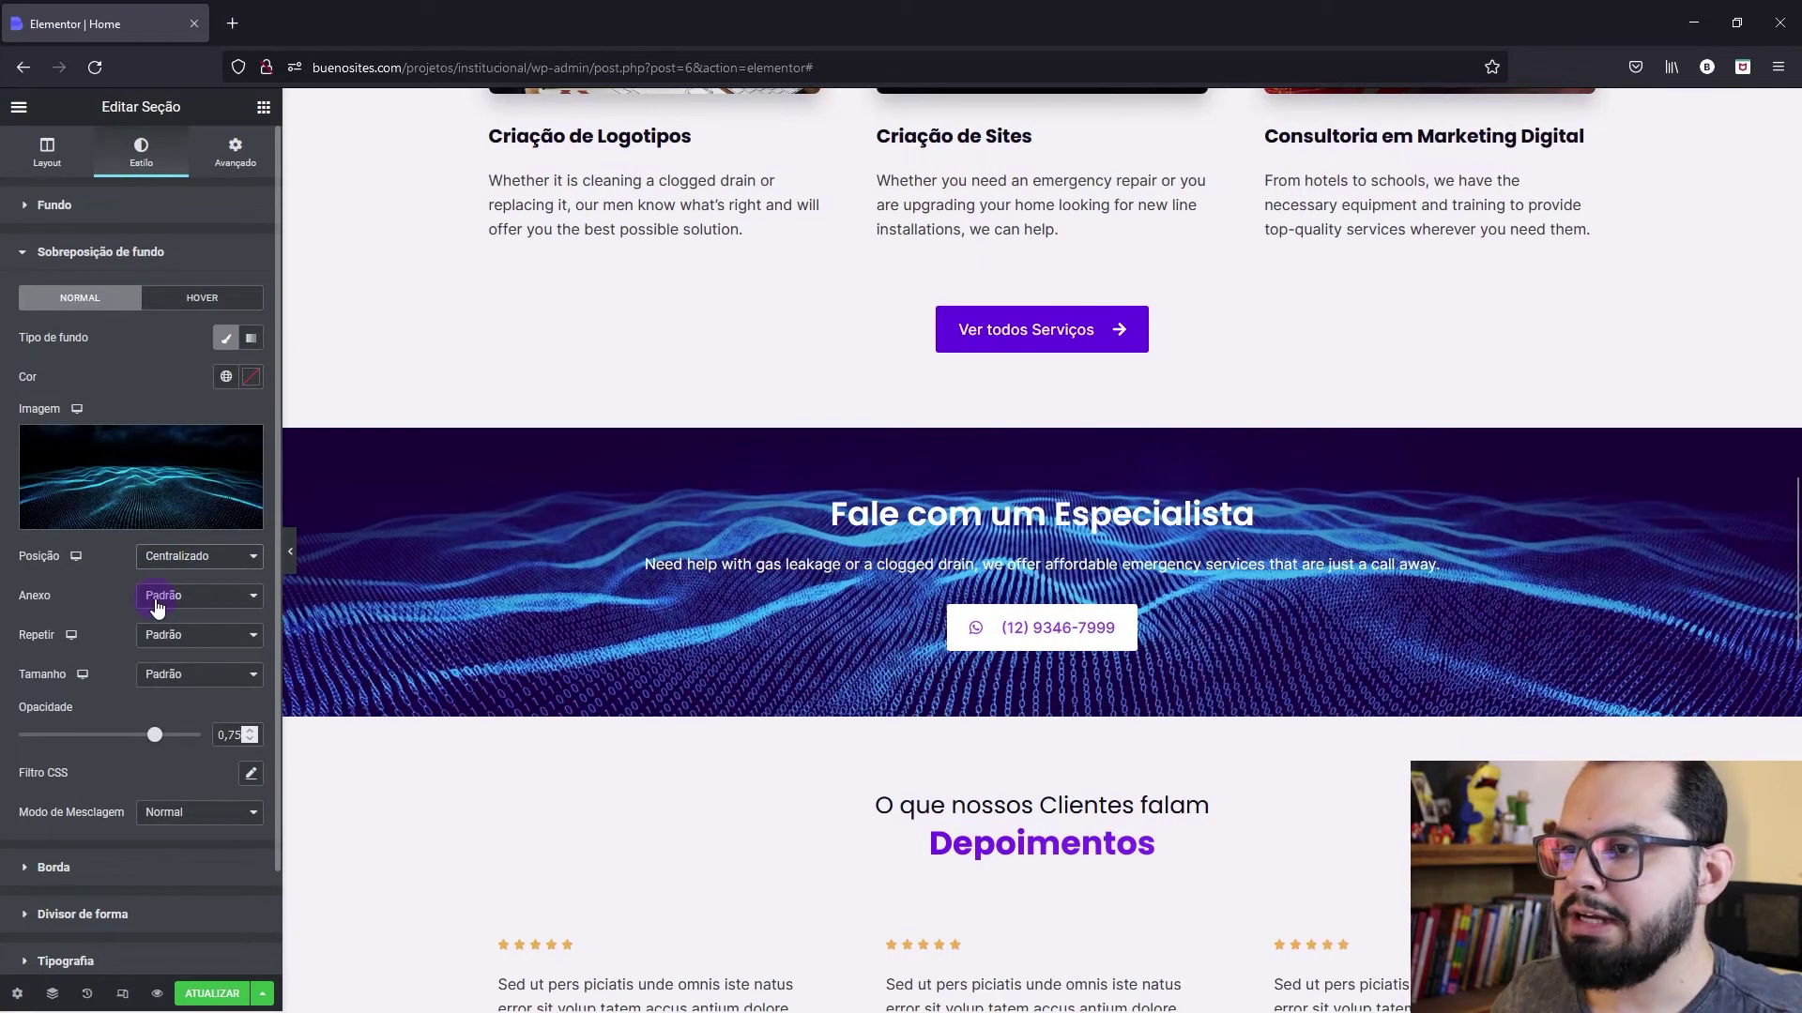
drag(155, 742, 52, 743)
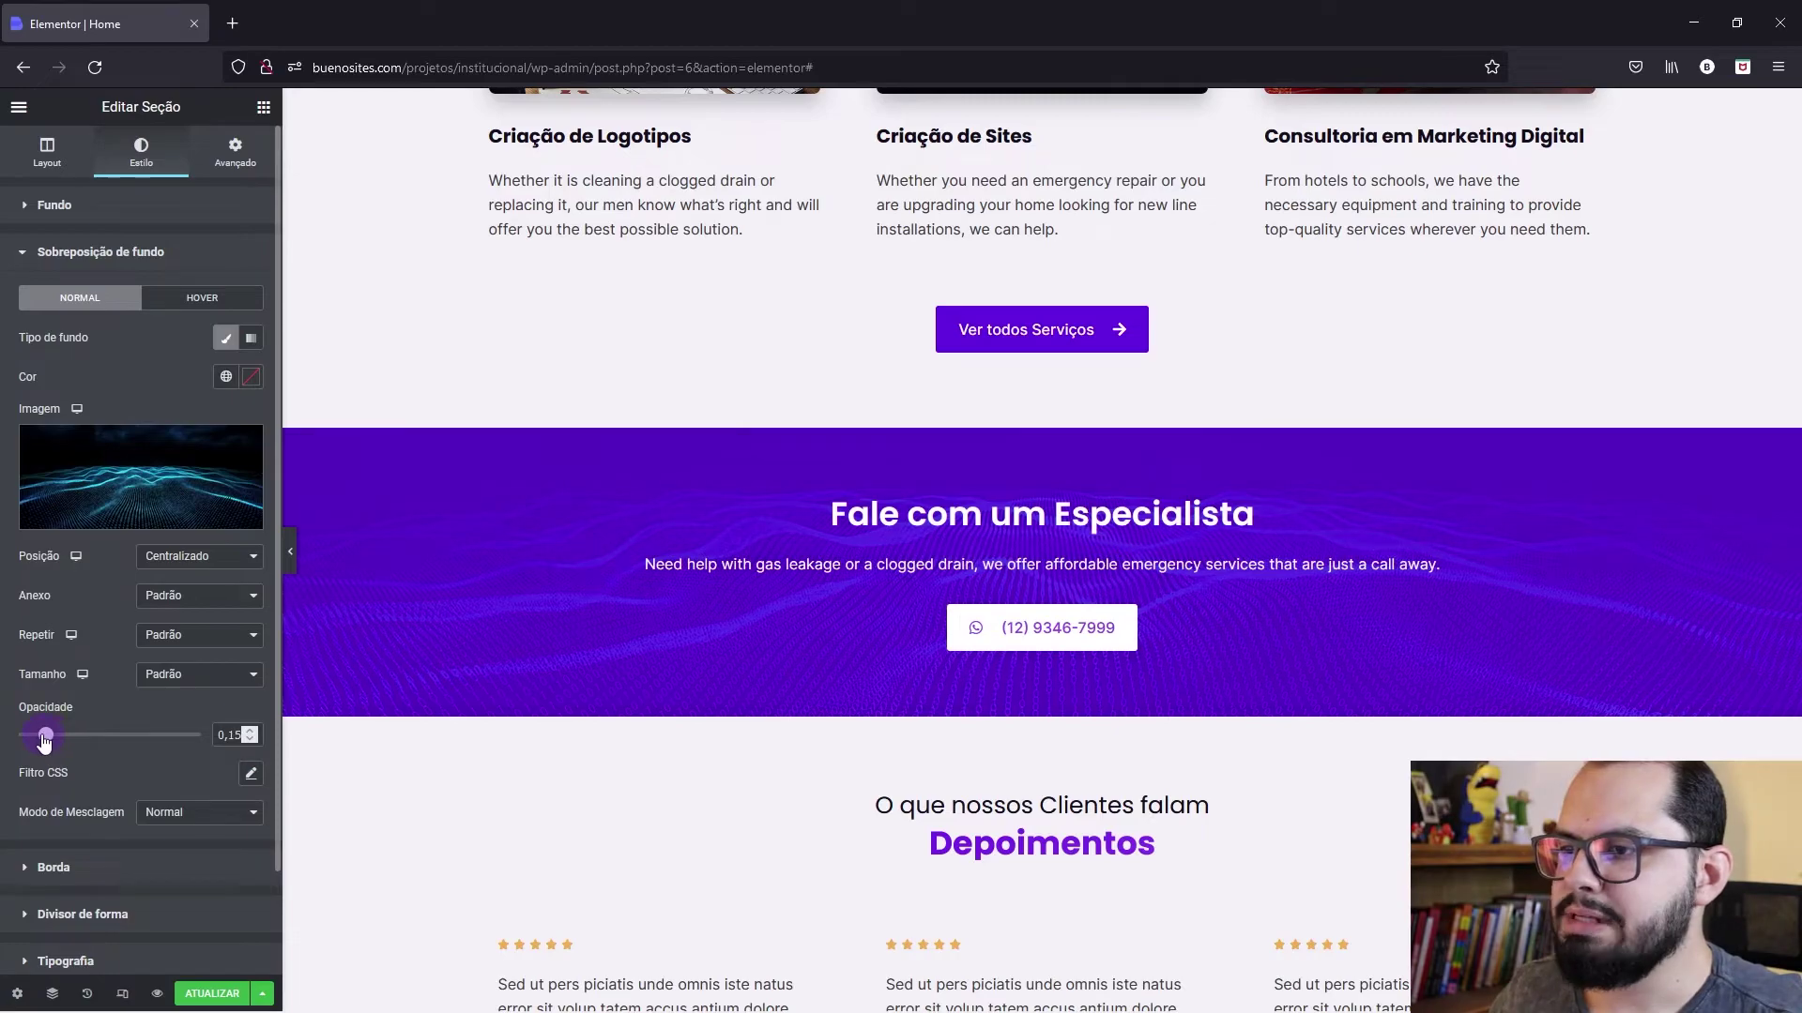
Step: Preview the Home page at full width and examine the hero, the Sobre Nós section and the start of Nossos Serviços
click(290, 552)
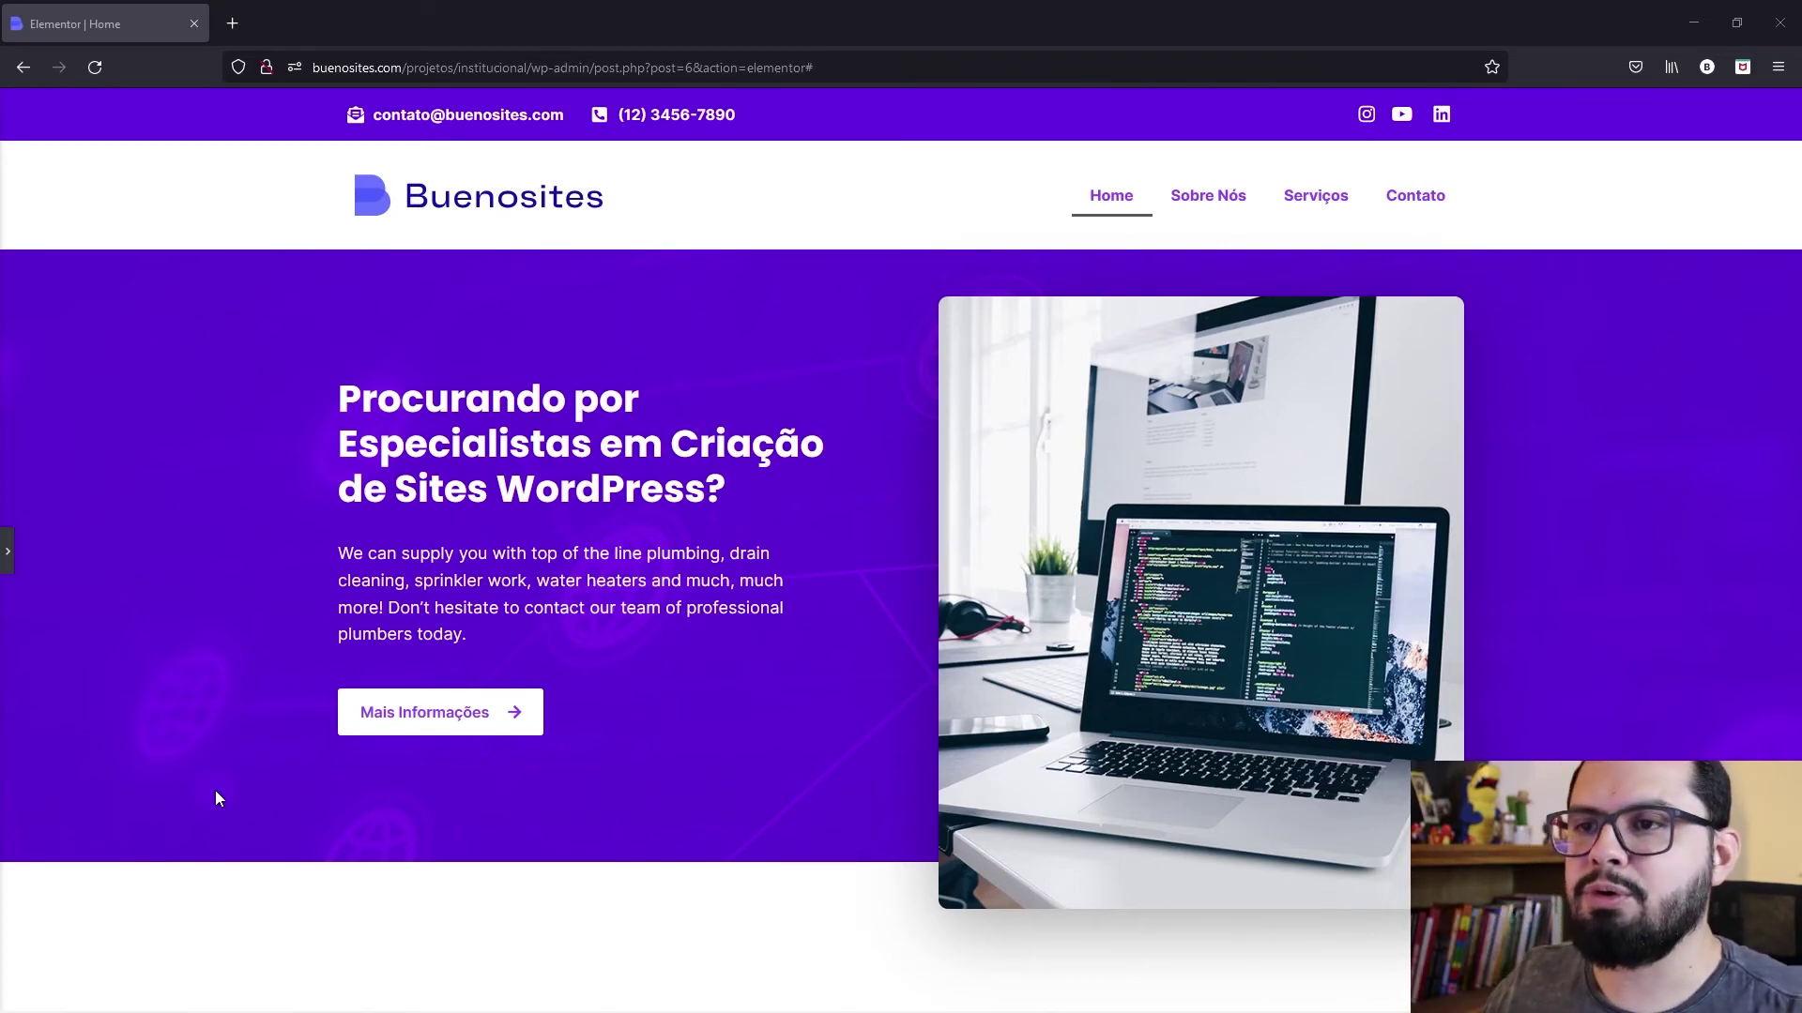
scroll(886, 691, down, 1)
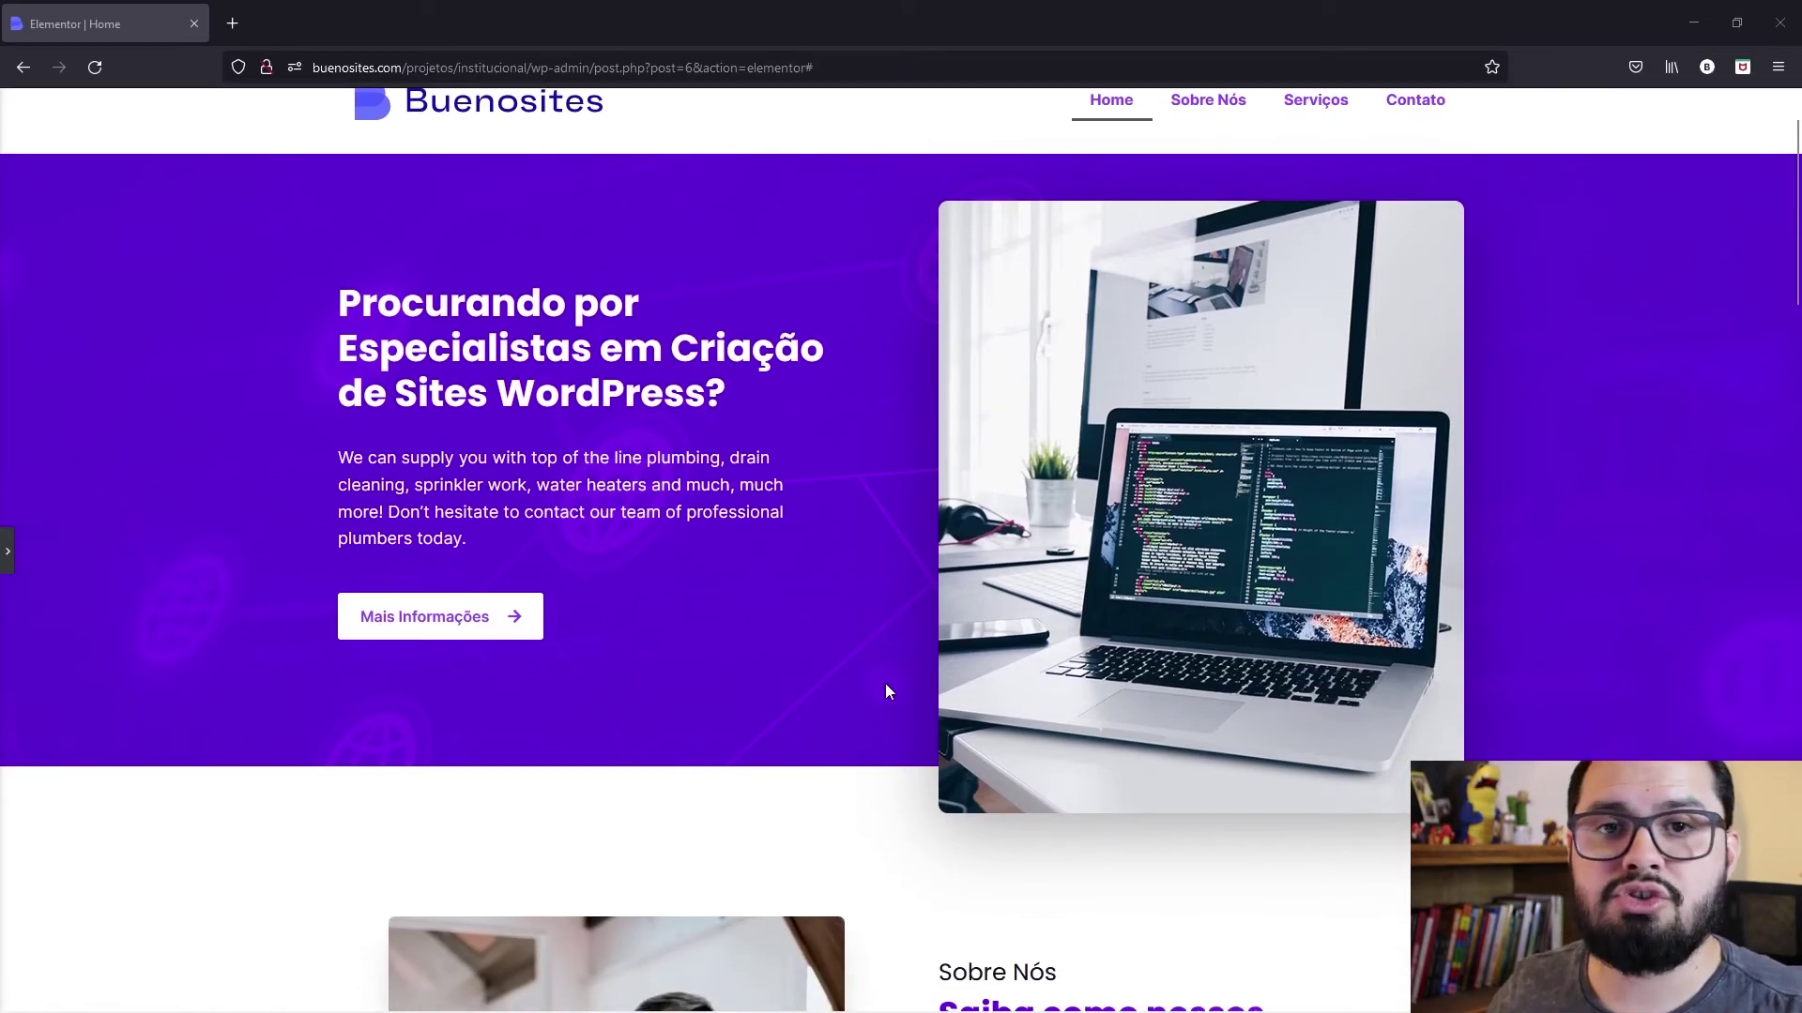
scroll(886, 692, up, 1)
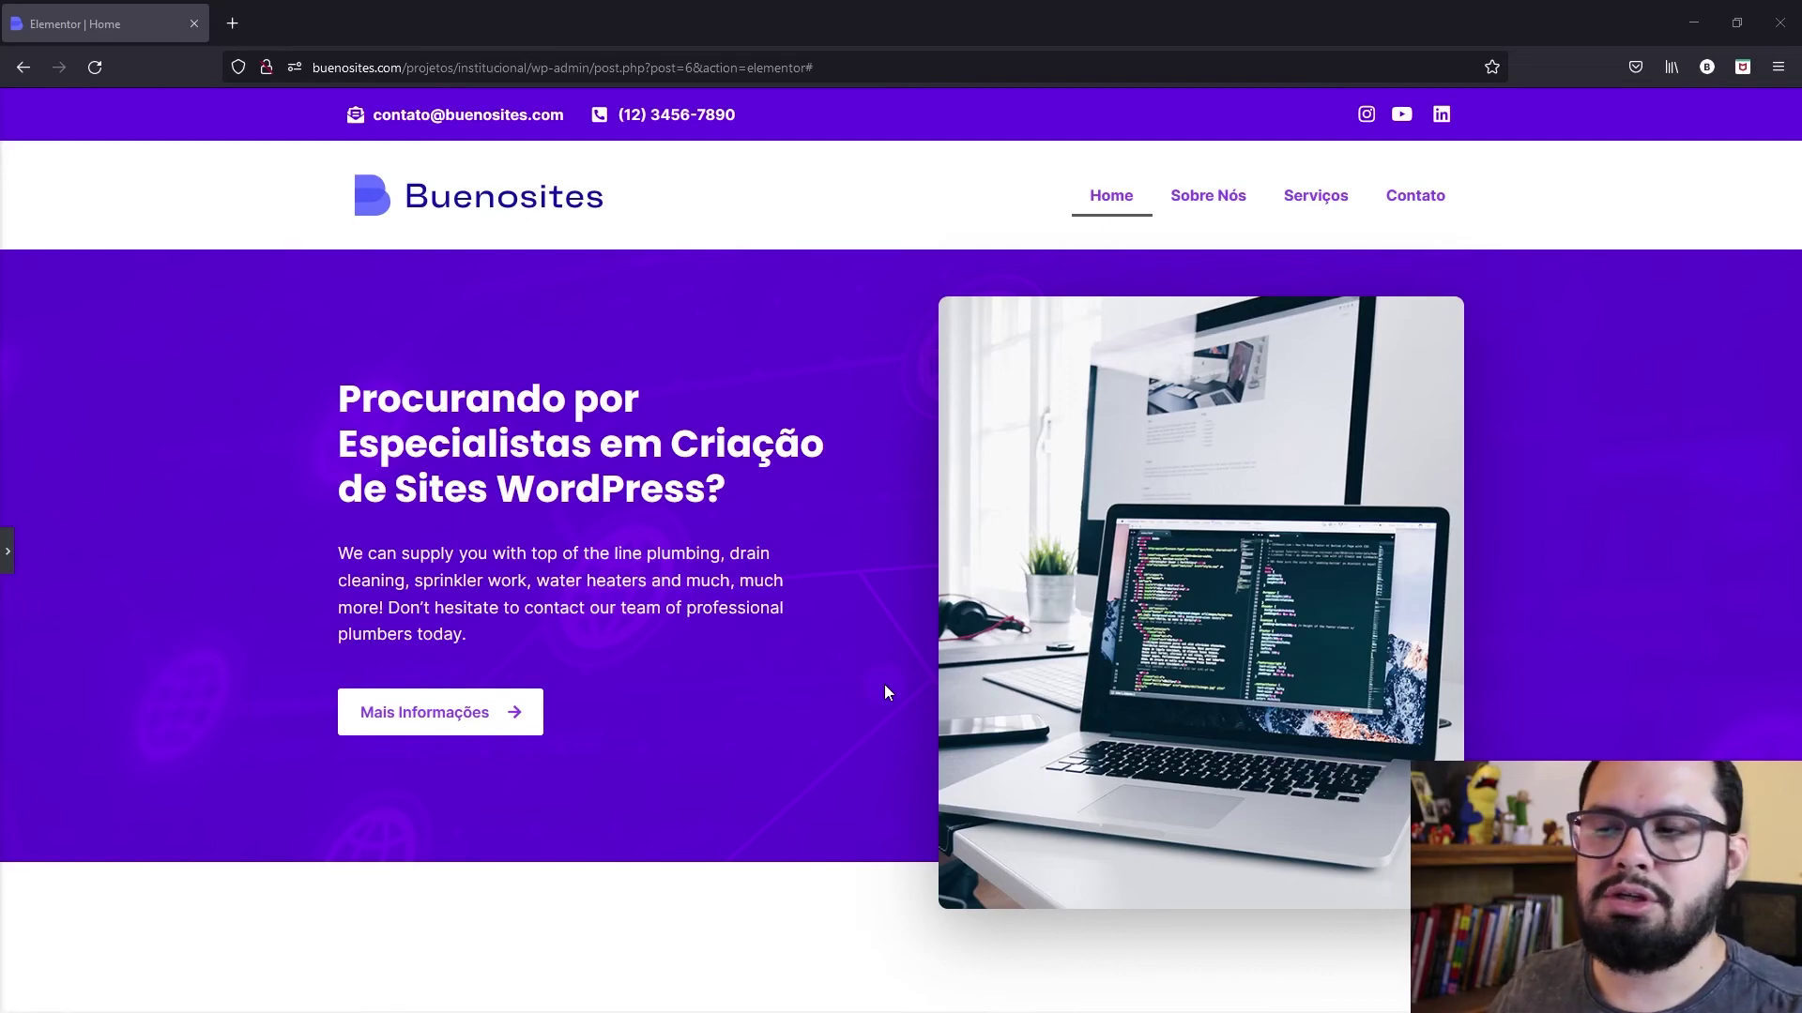
scroll(885, 686, down, 3)
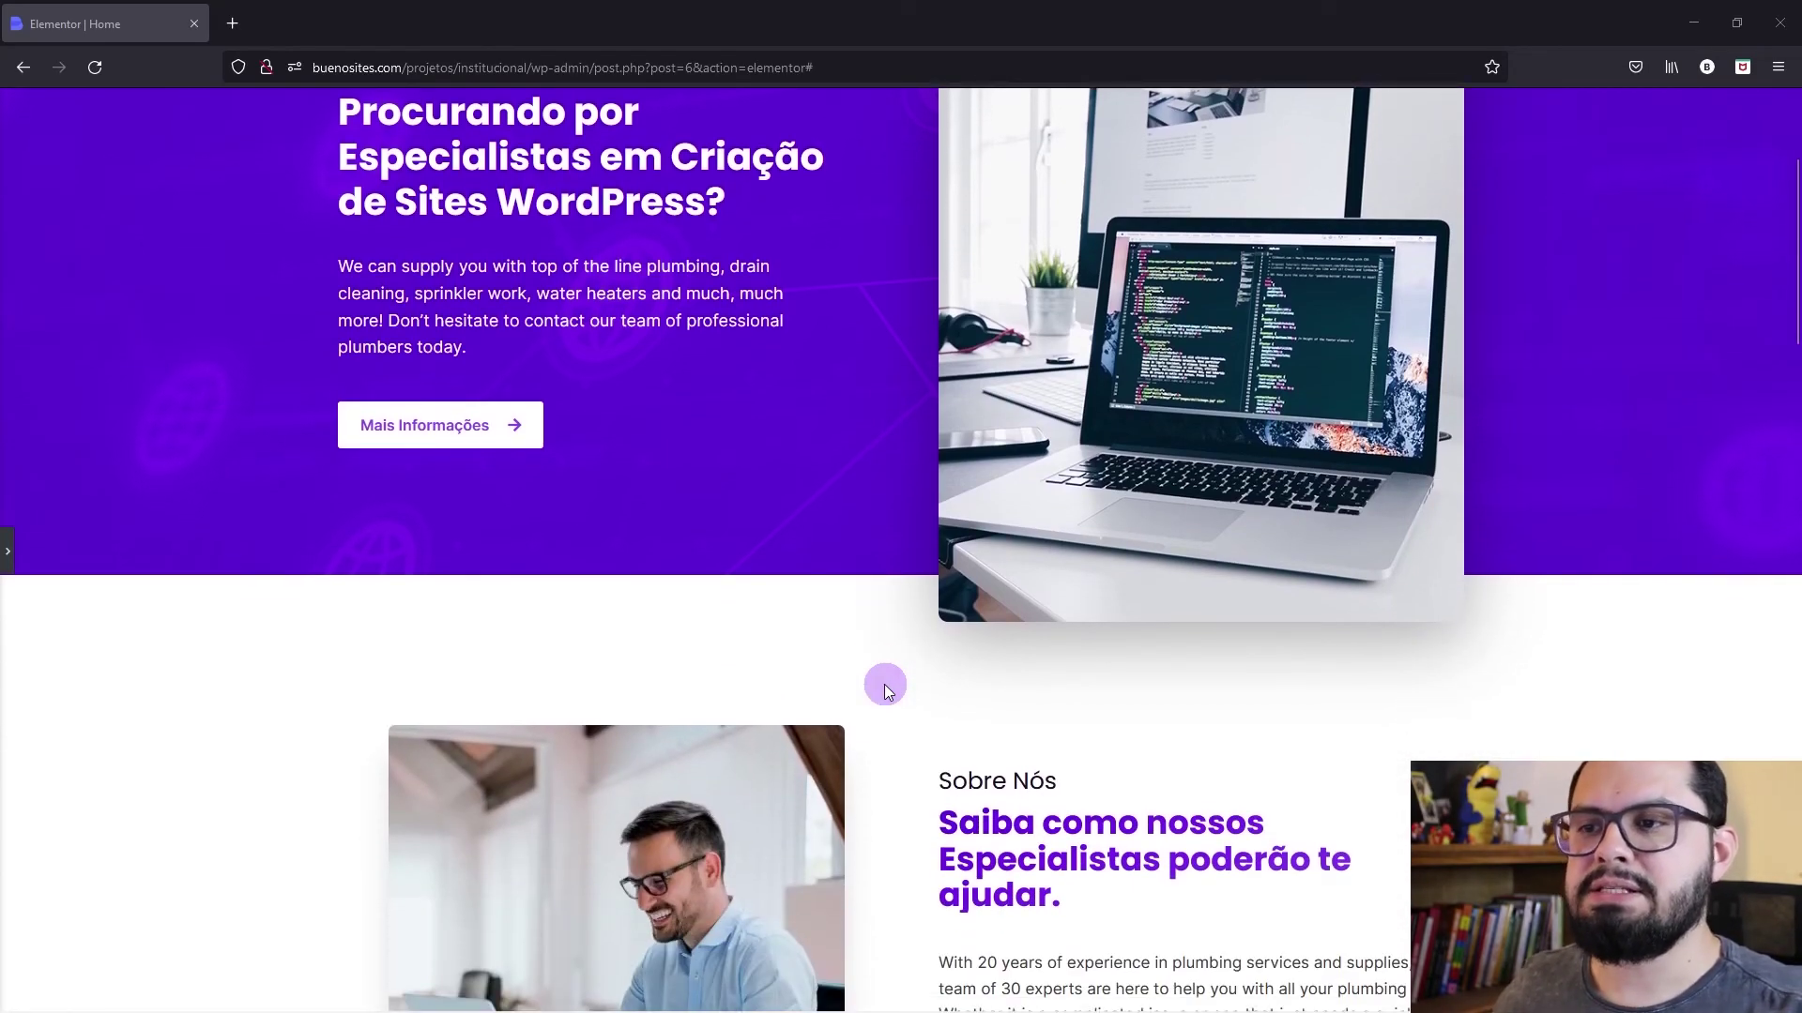
scroll(885, 686, down, 2)
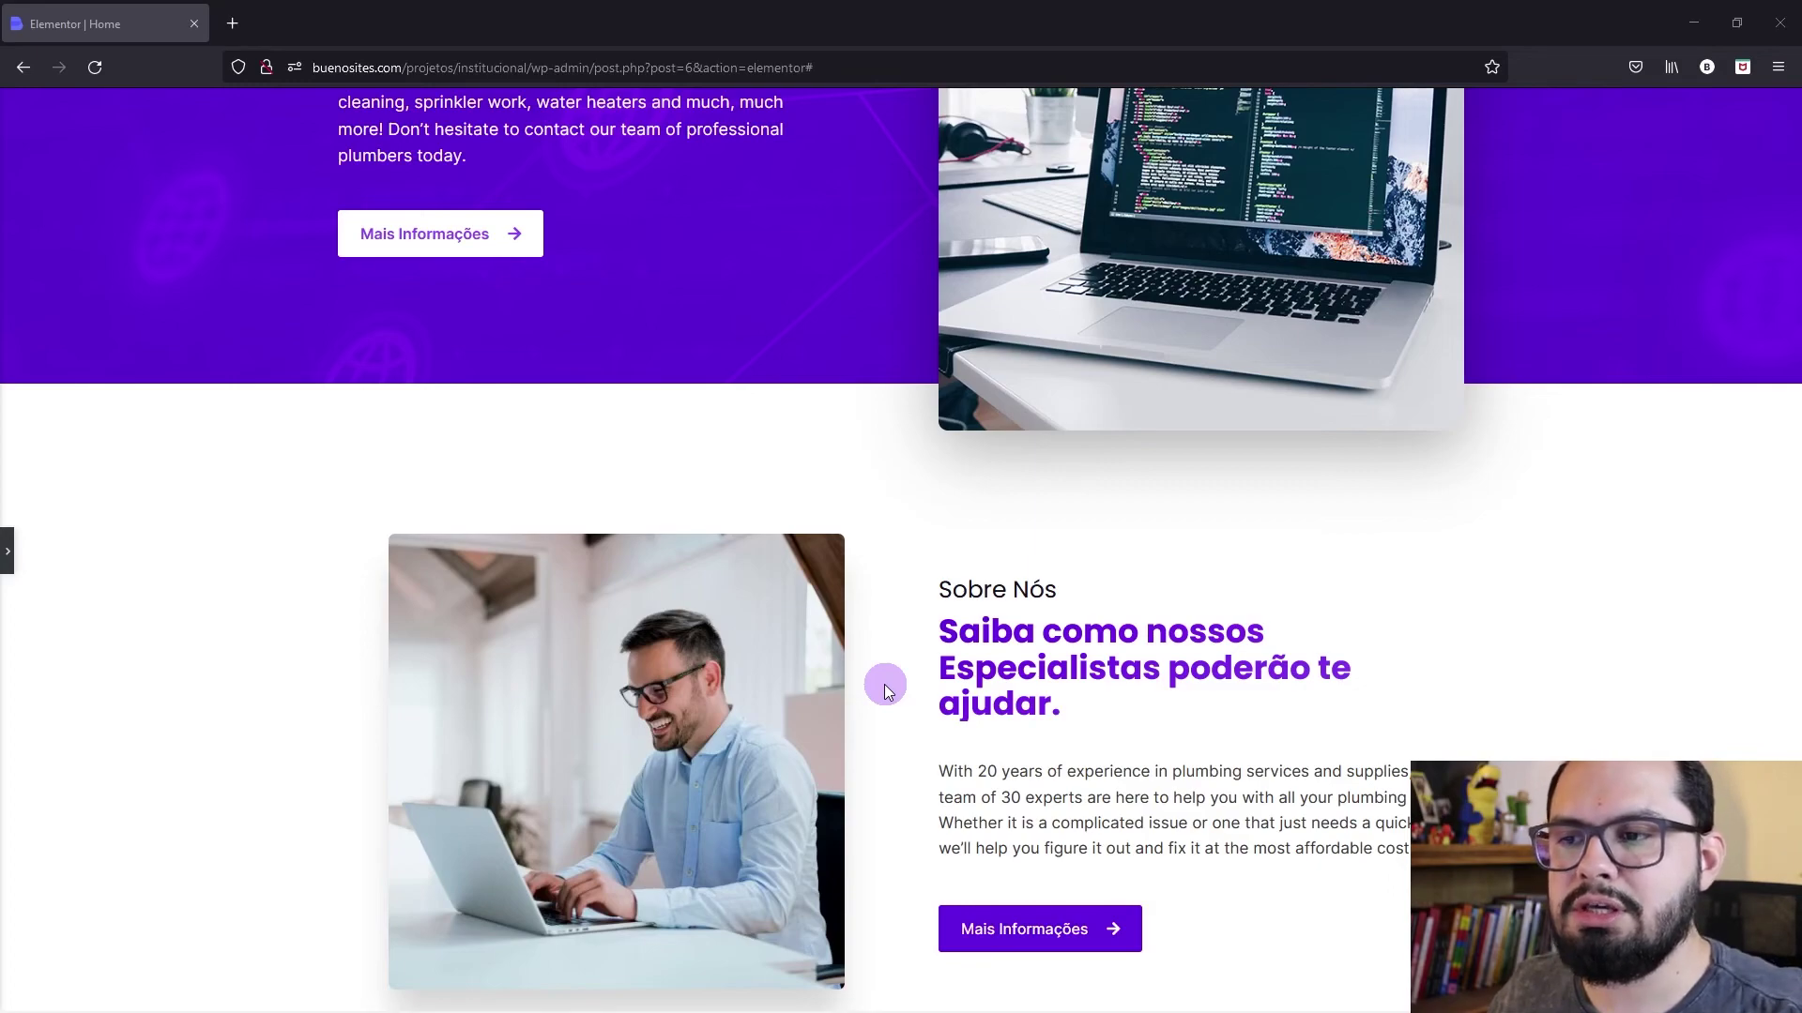
scroll(885, 686, down, 2)
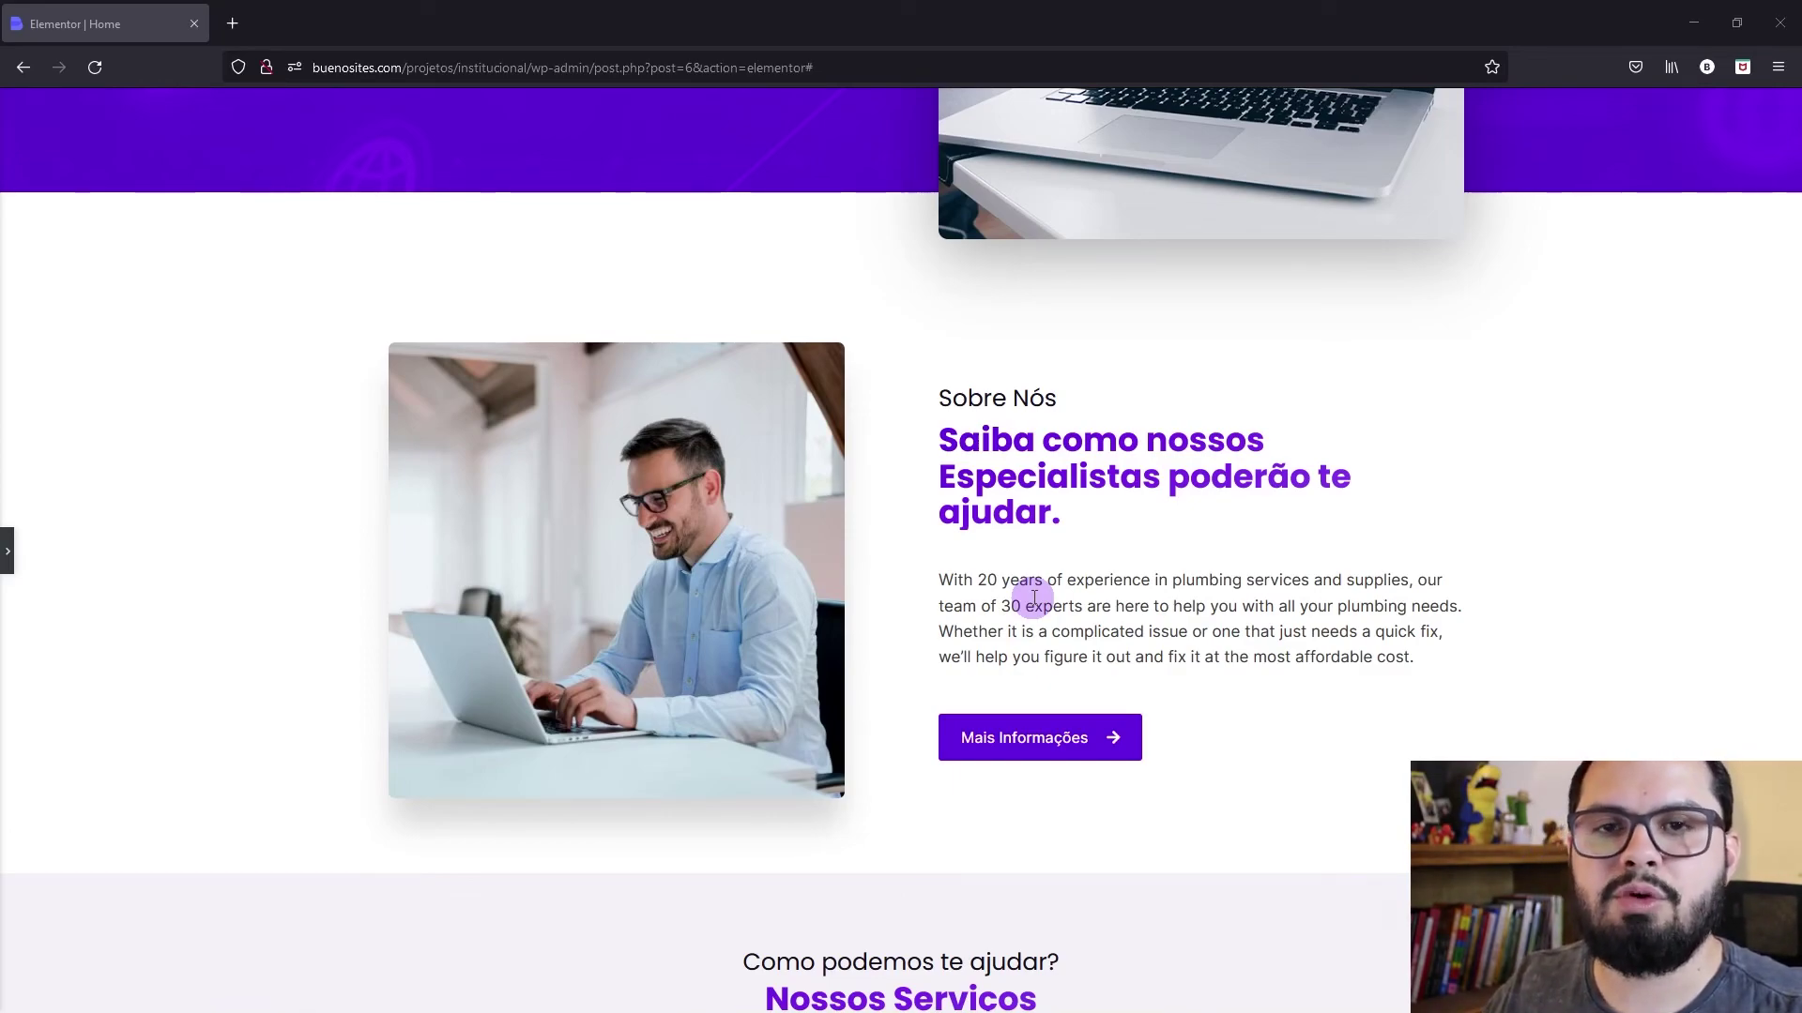
scroll(1033, 598, down, 1)
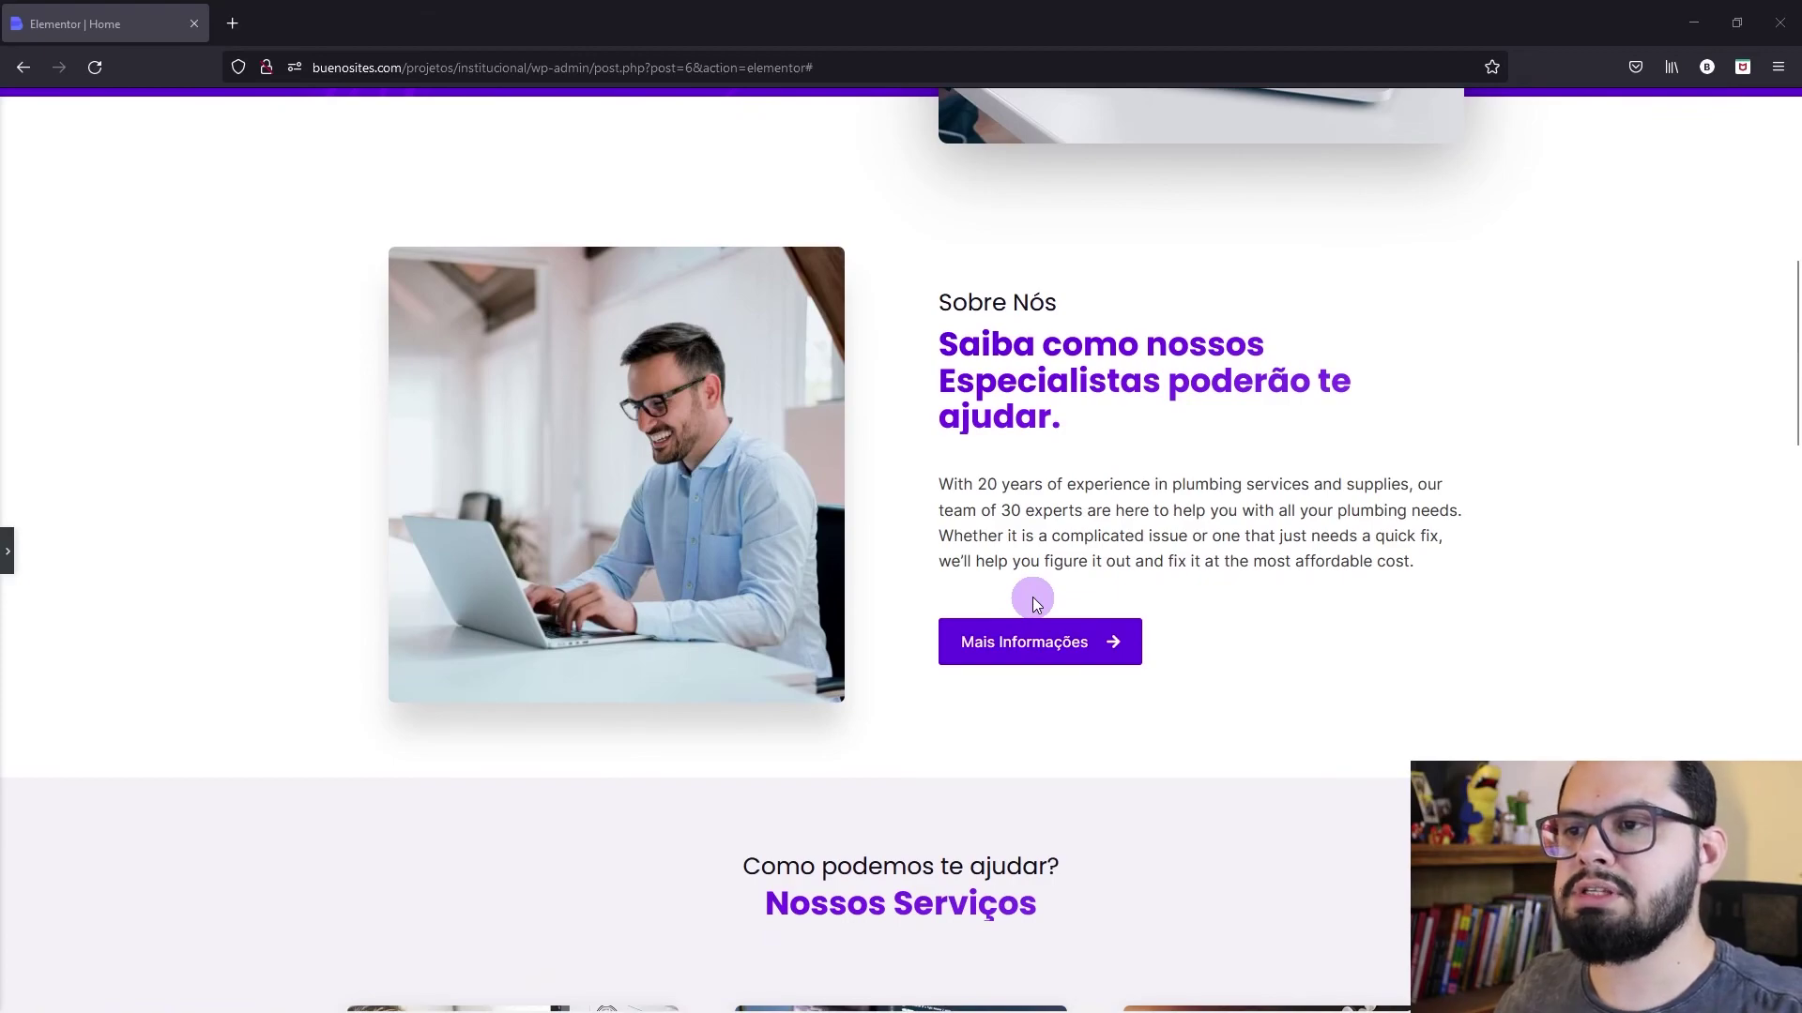
scroll(1033, 598, up, 3)
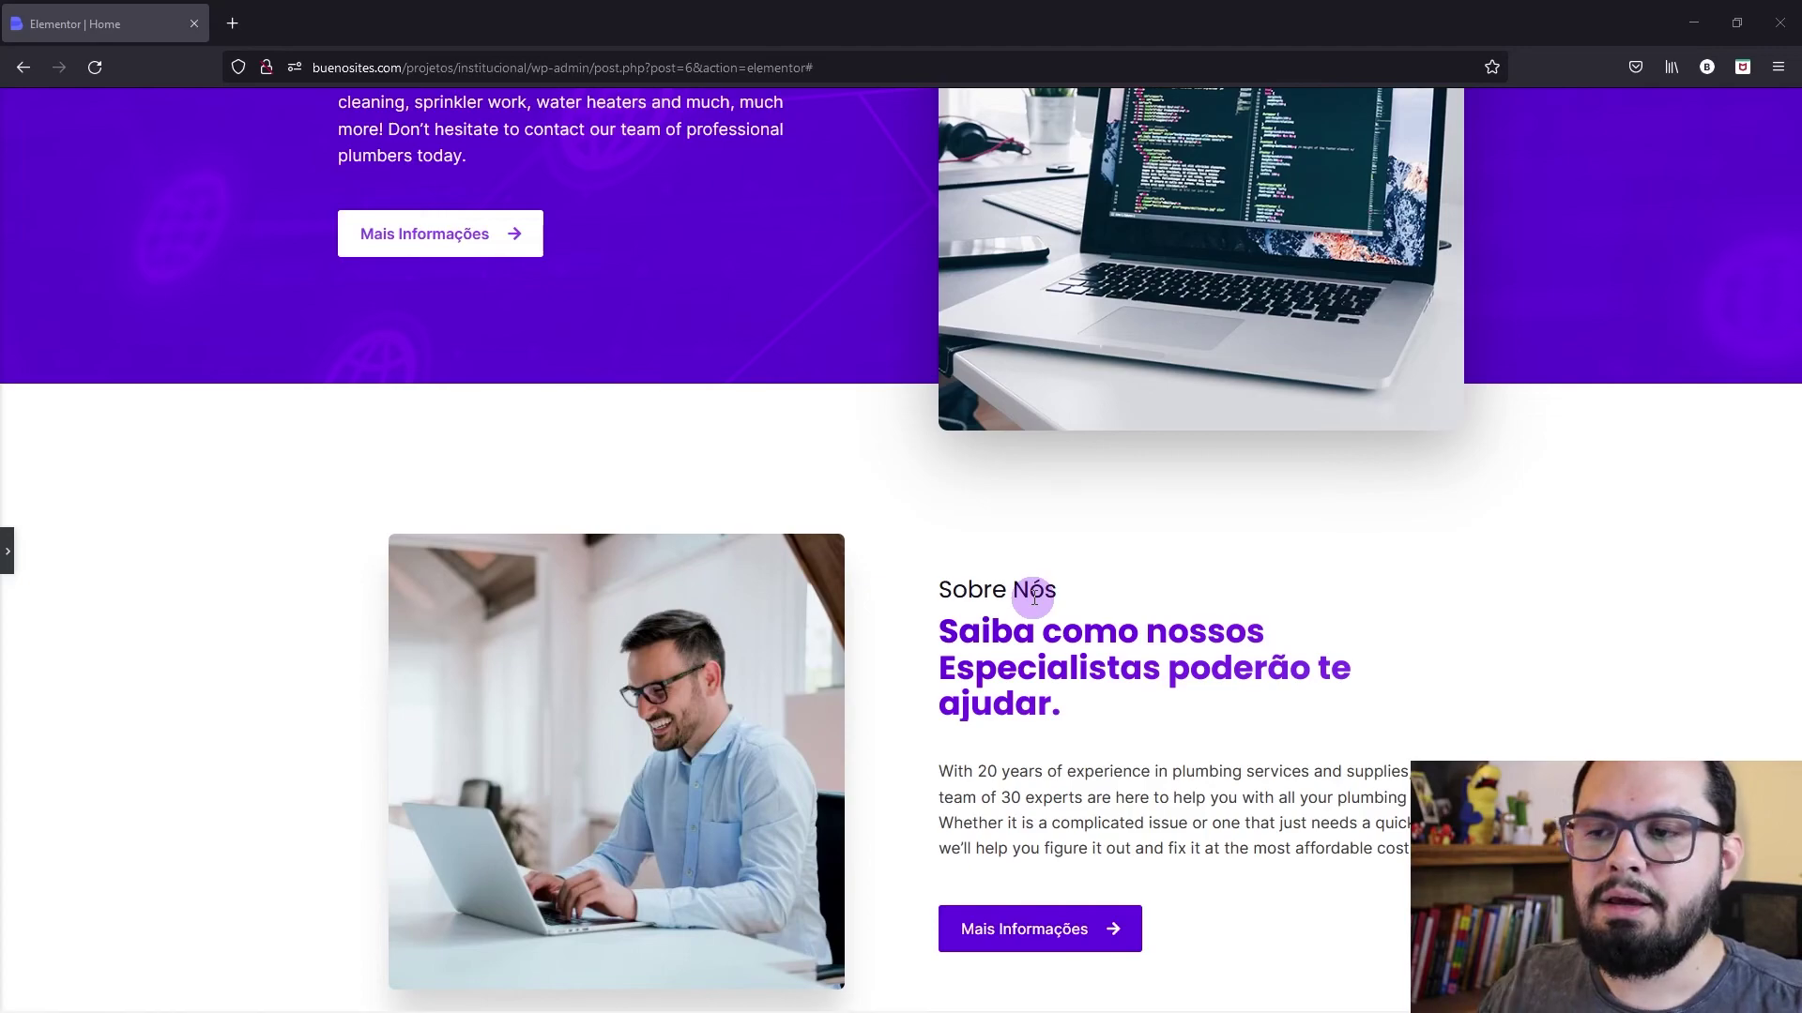
scroll(1033, 597, up, 5)
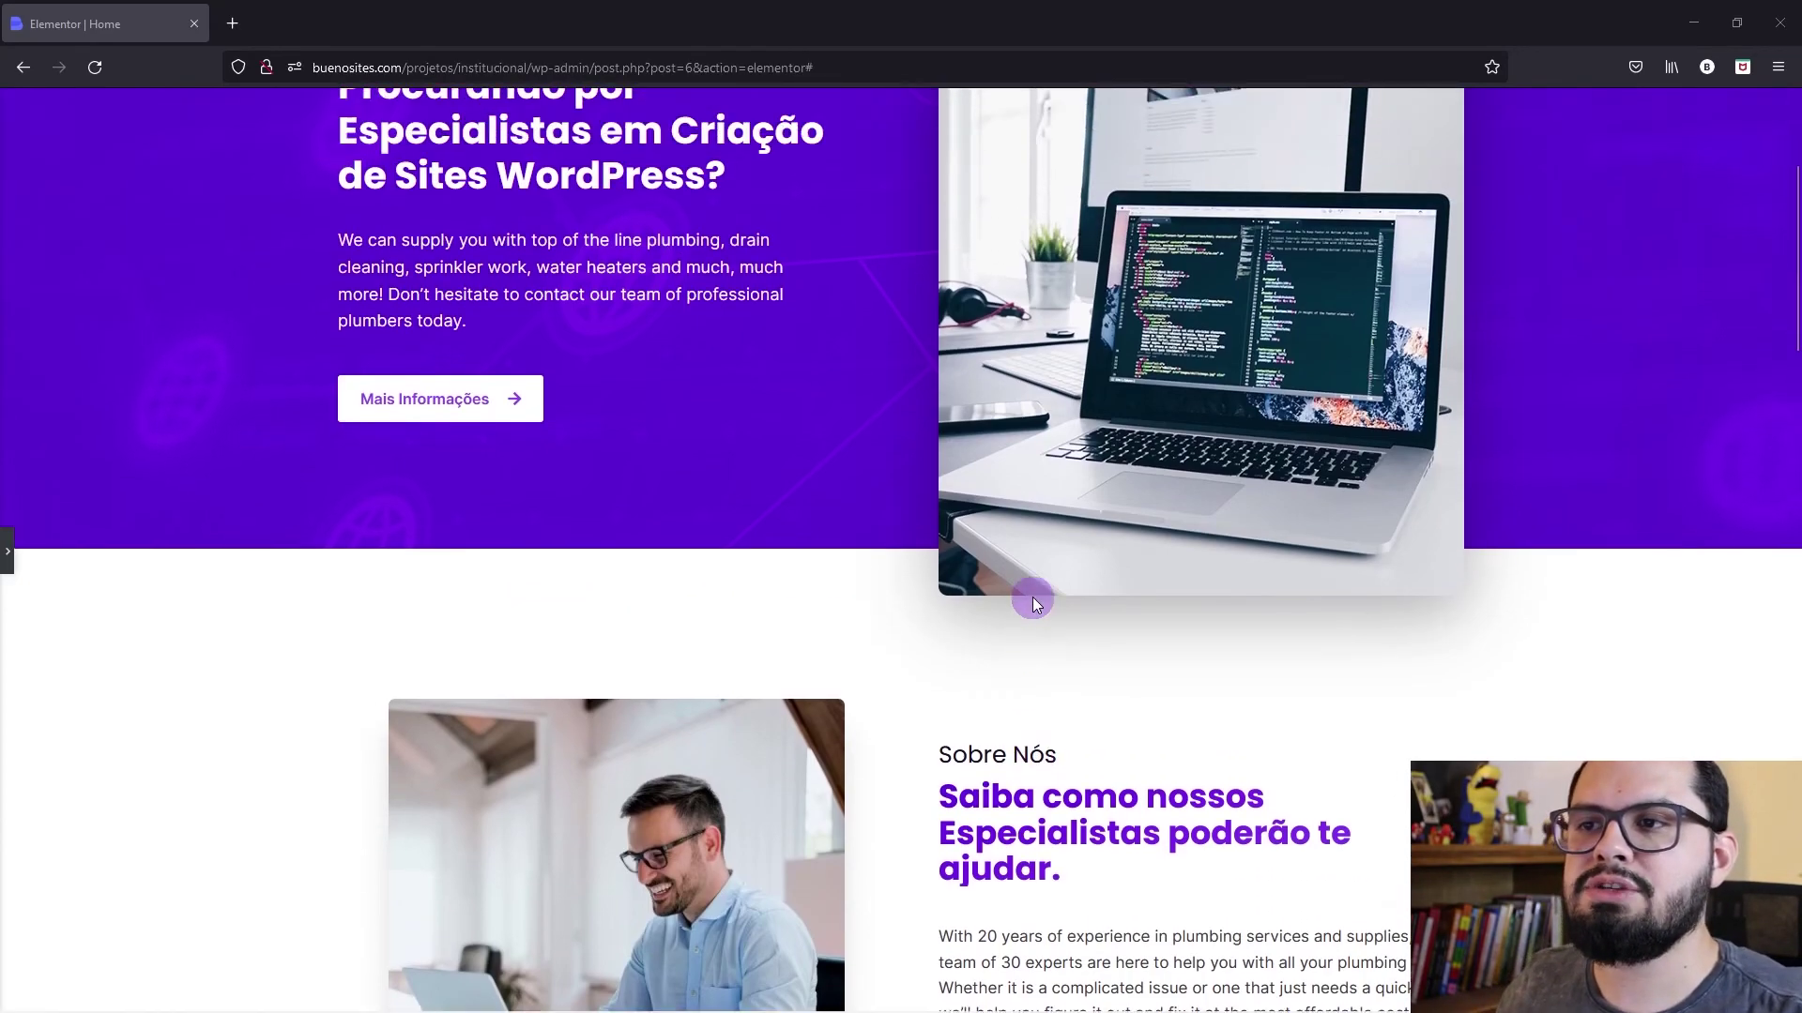